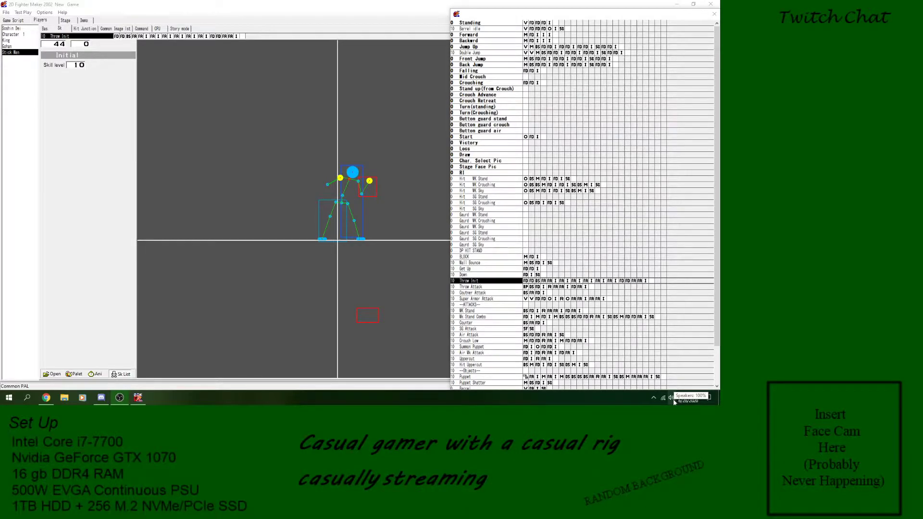
{"action": "left_click", "coordinate": [672, 398]}
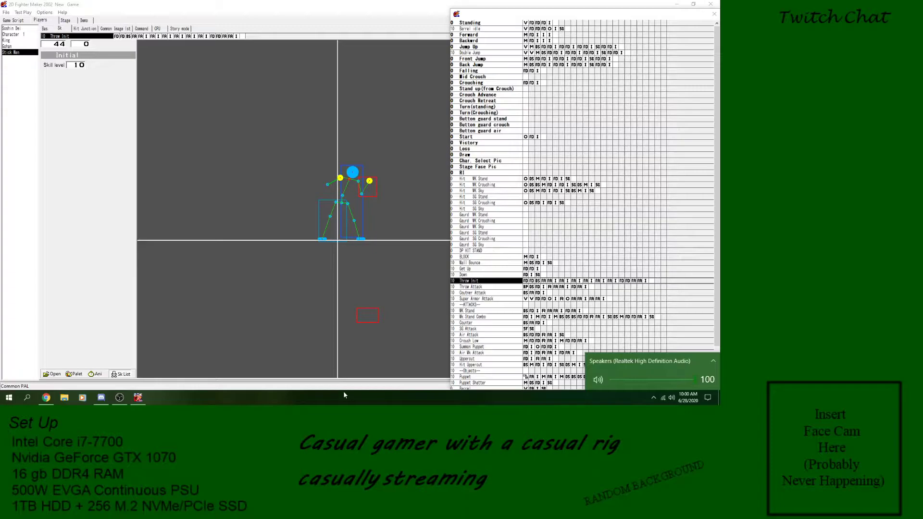
{"action": "left_click", "coordinate": [43, 402]}
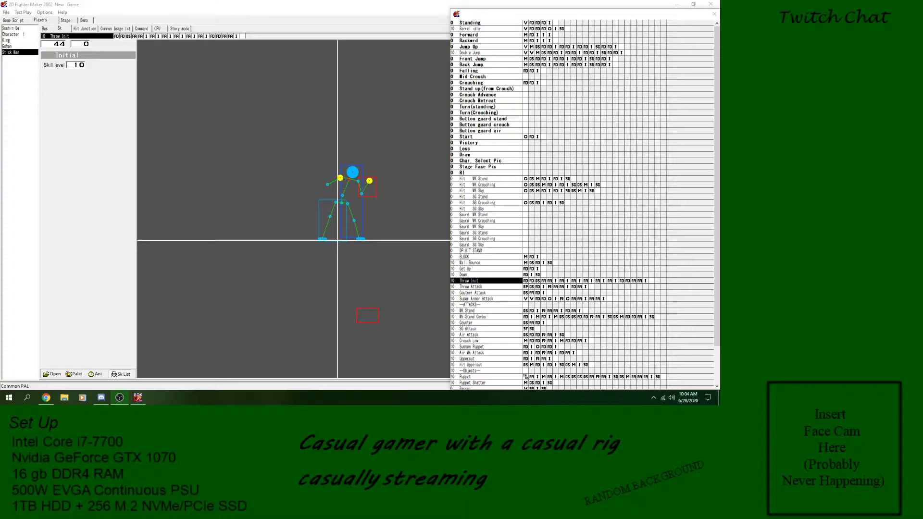
{"action": "left_click", "coordinate": [348, 130]}
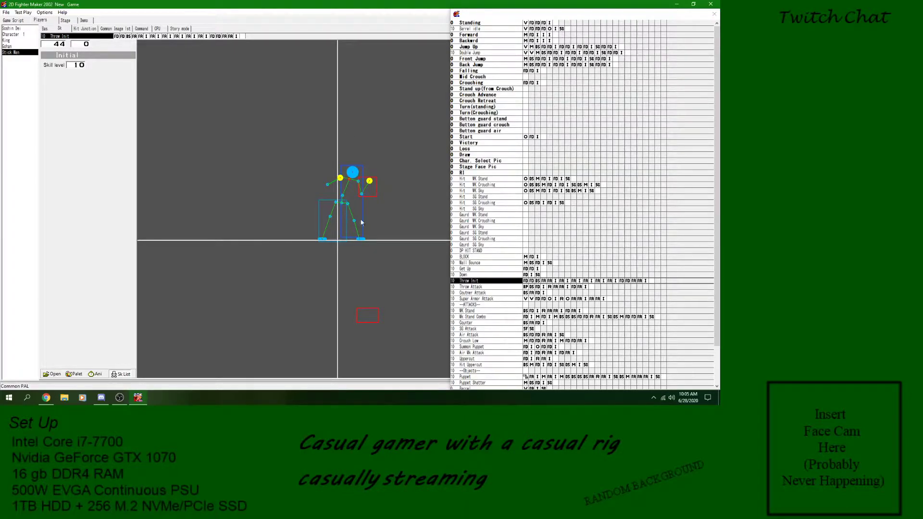
- Examine the defense, conditional branch and attack blocks at the start of the Throw Init skill
{"action": "left_click", "coordinate": [466, 284]}
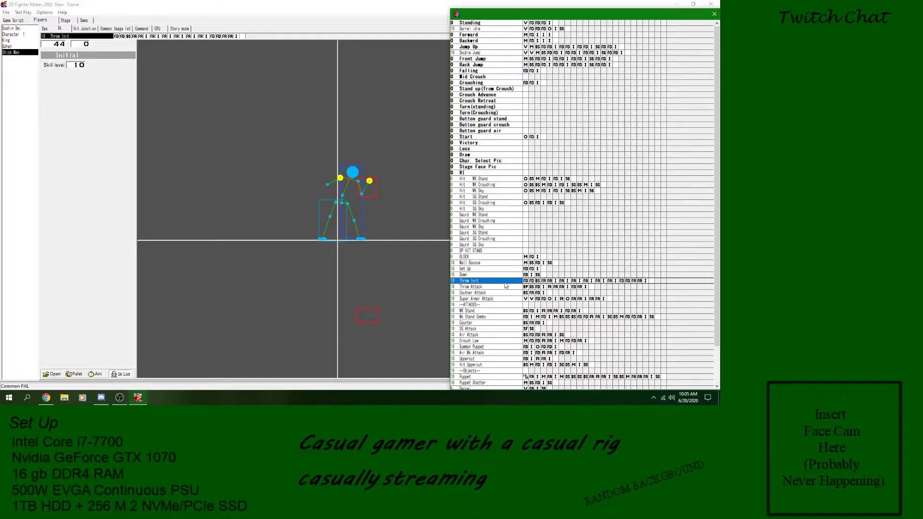
{"action": "left_click", "coordinate": [526, 281]}
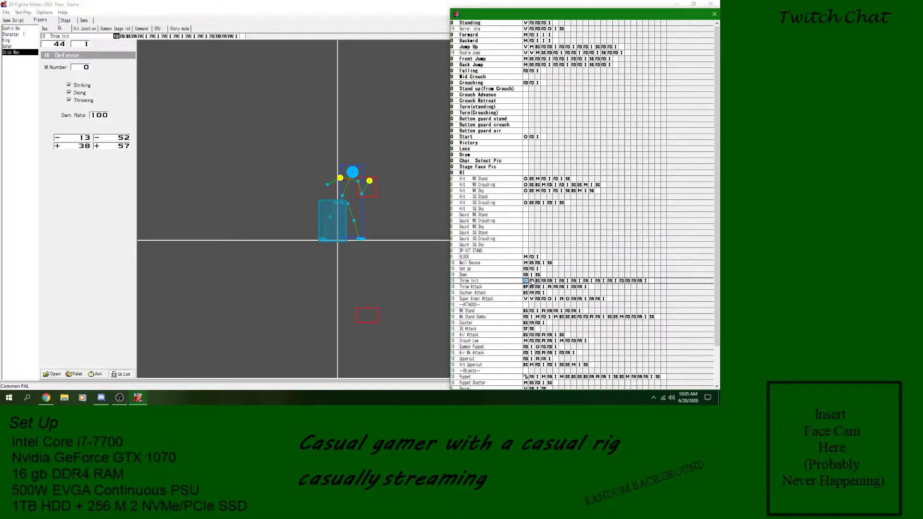
{"action": "left_click", "coordinate": [537, 281]}
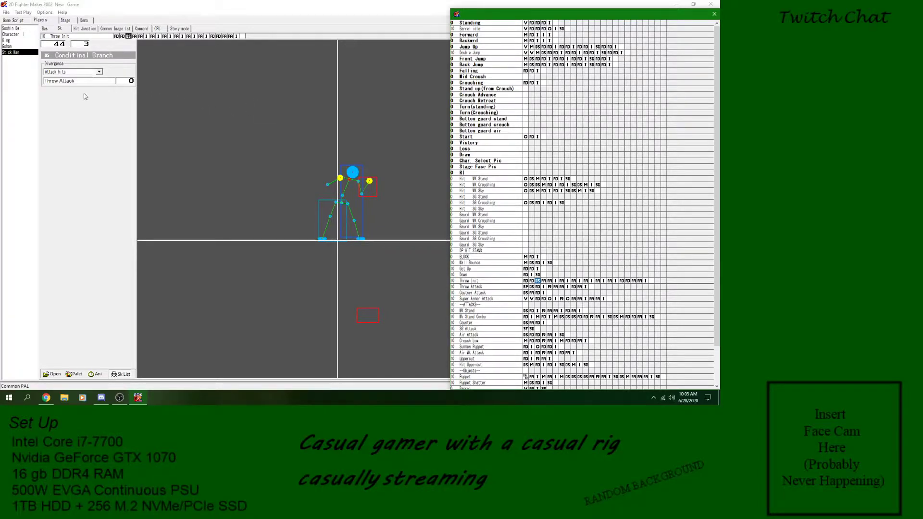
{"action": "left_click", "coordinate": [550, 281]}
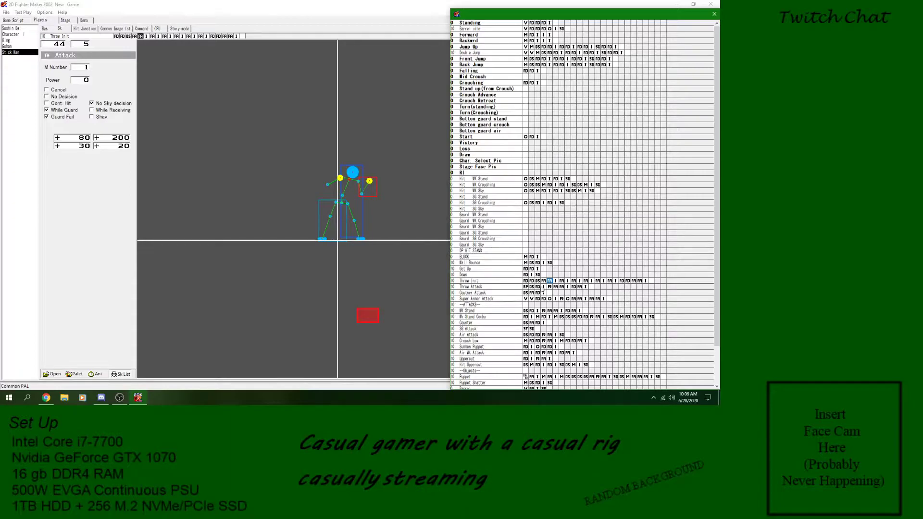
{"action": "left_click", "coordinate": [544, 282]}
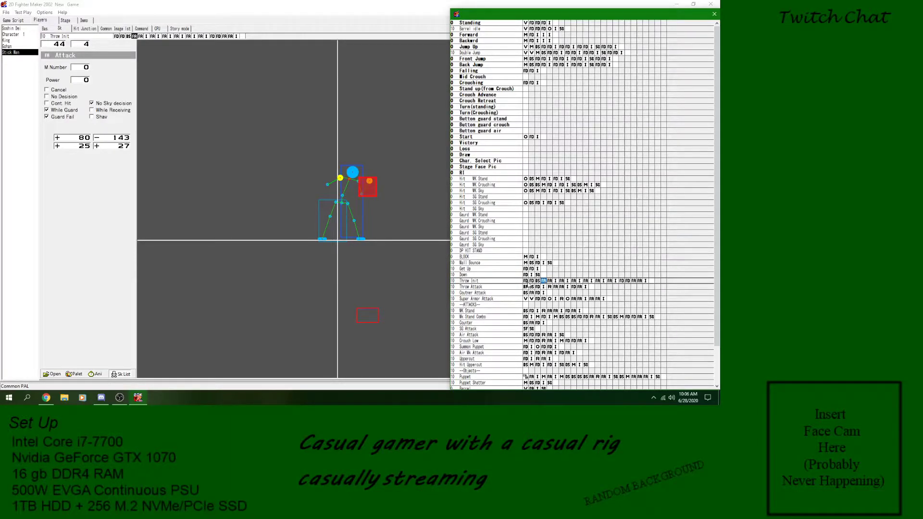
{"action": "left_click", "coordinate": [532, 283]}
{"action": "left_click", "coordinate": [538, 283]}
{"action": "left_click", "coordinate": [532, 282]}
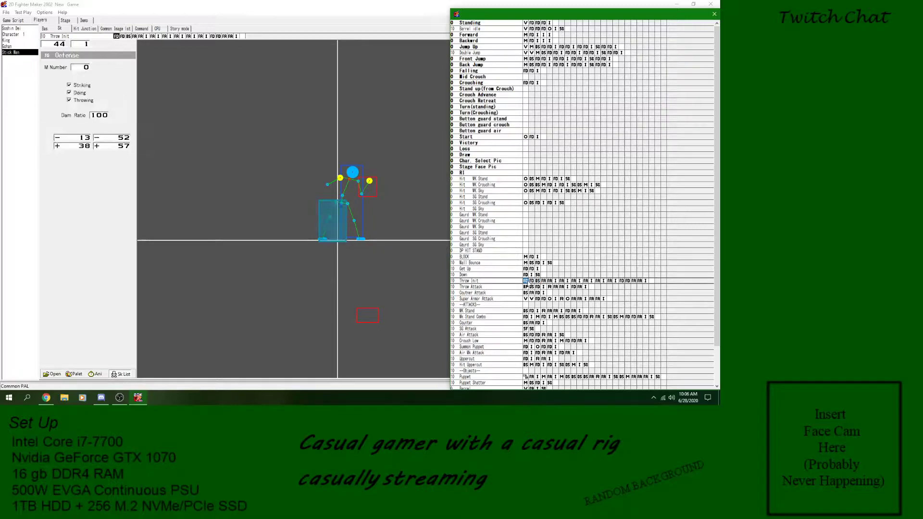
{"action": "left_click", "coordinate": [537, 282]}
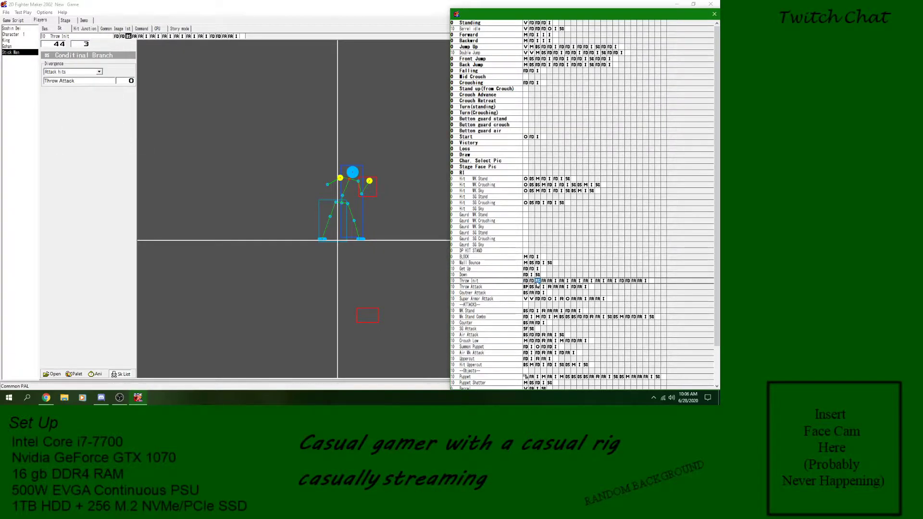
- Try the "while throw do" divergence on Throw Init's conditional branch and return it to "Attack hits"
{"action": "left_click", "coordinate": [99, 71]}
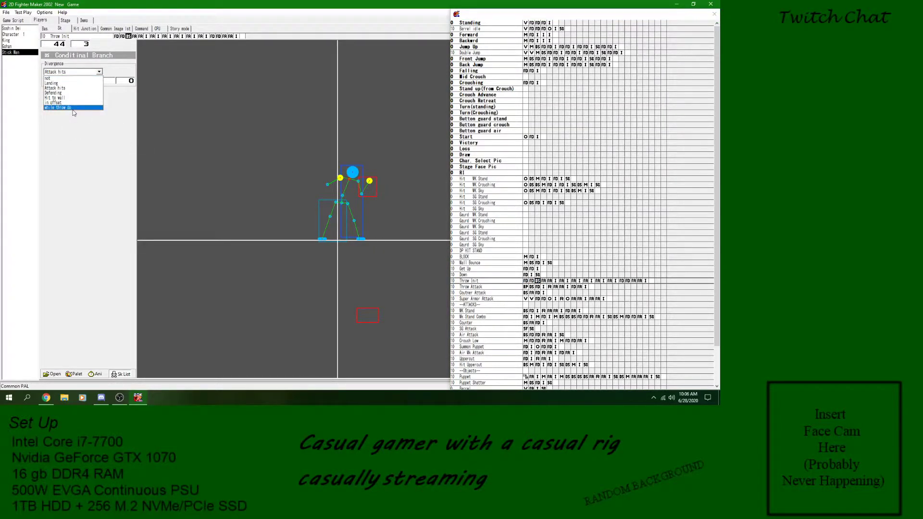
{"action": "left_click", "coordinate": [373, 200]}
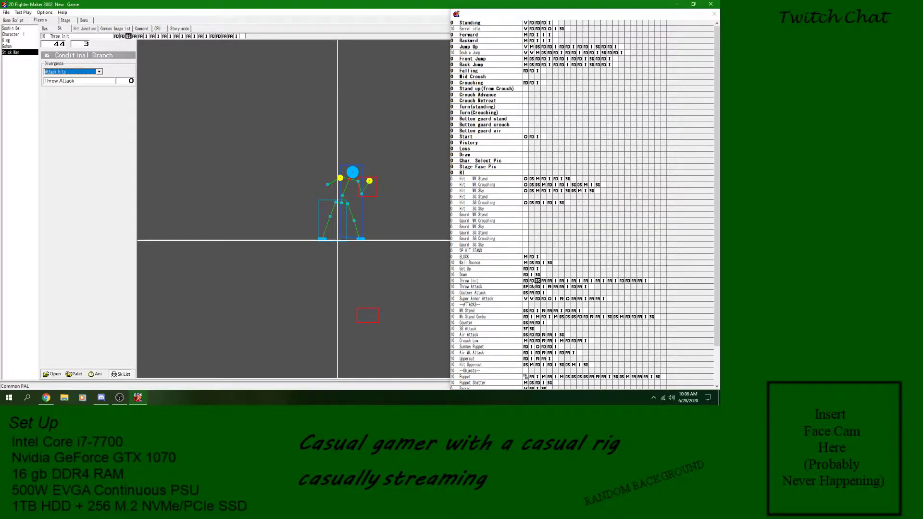
{"action": "left_click", "coordinate": [99, 72]}
{"action": "left_click", "coordinate": [58, 107]}
{"action": "left_click", "coordinate": [99, 71]}
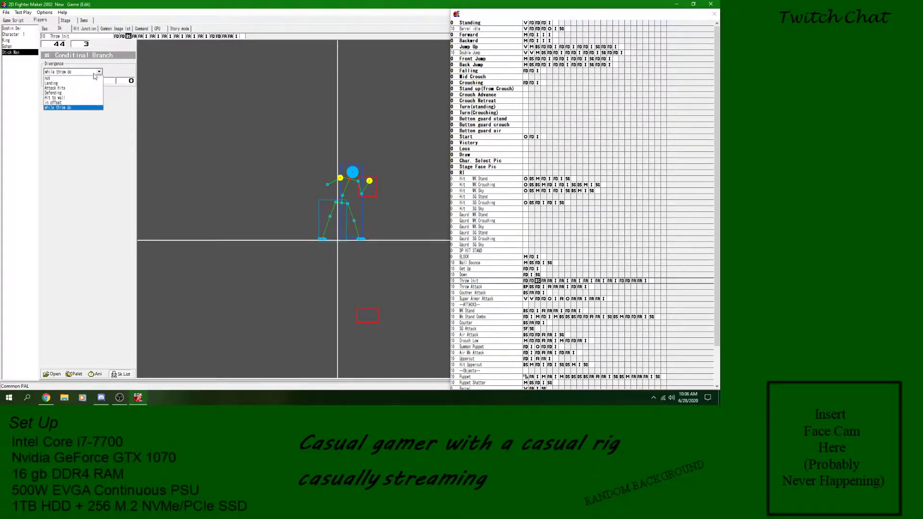
{"action": "left_click", "coordinate": [83, 88]}
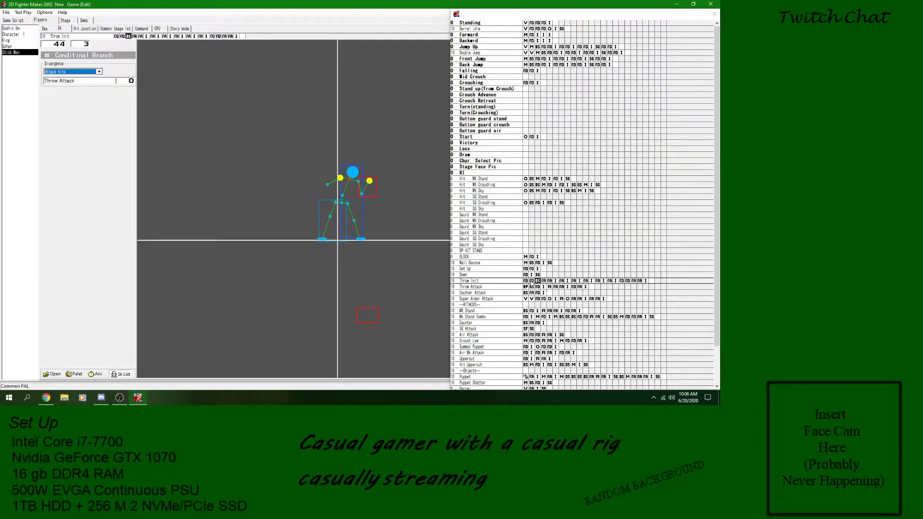
- Add a new skill named "Throw Start" directly above Throw Init in the skill list
{"action": "right_click", "coordinate": [489, 284]}
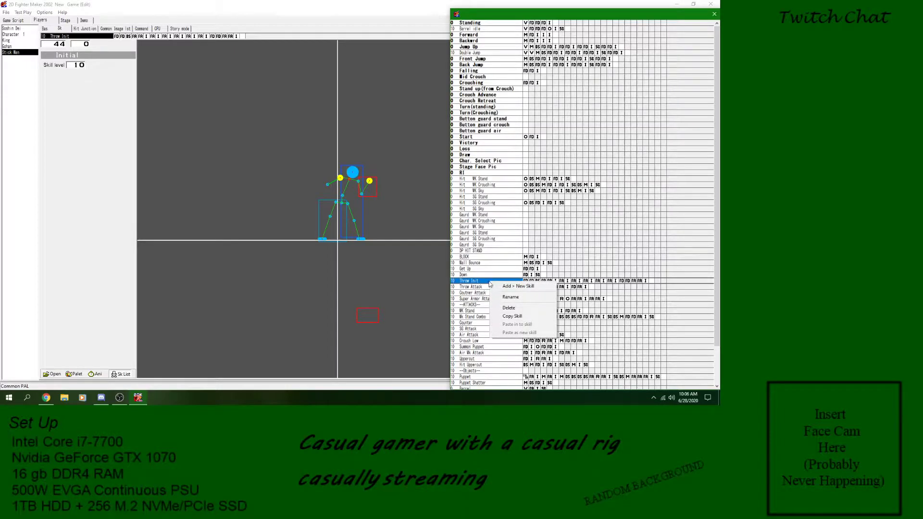
{"action": "left_click", "coordinate": [514, 287]}
{"action": "type", "text": "Throw"}
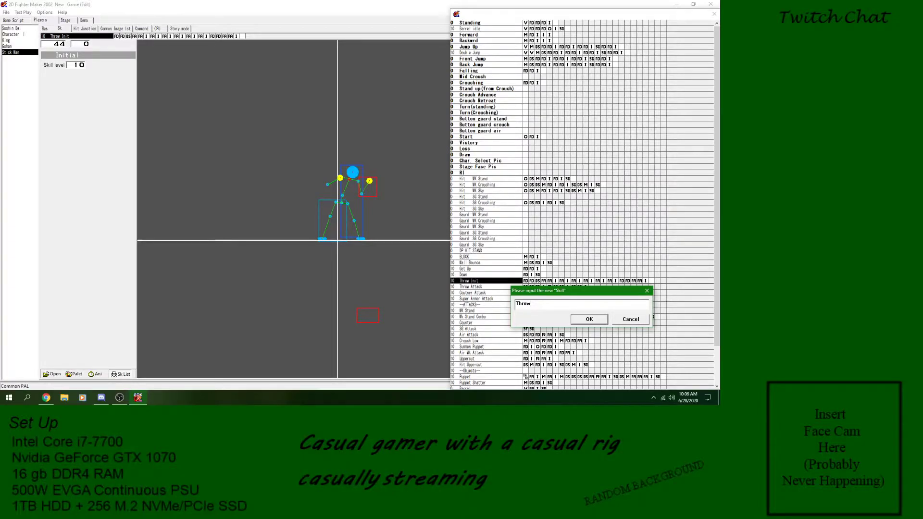
{"action": "type", "text": "Start"}
{"action": "key", "text": "Return"}
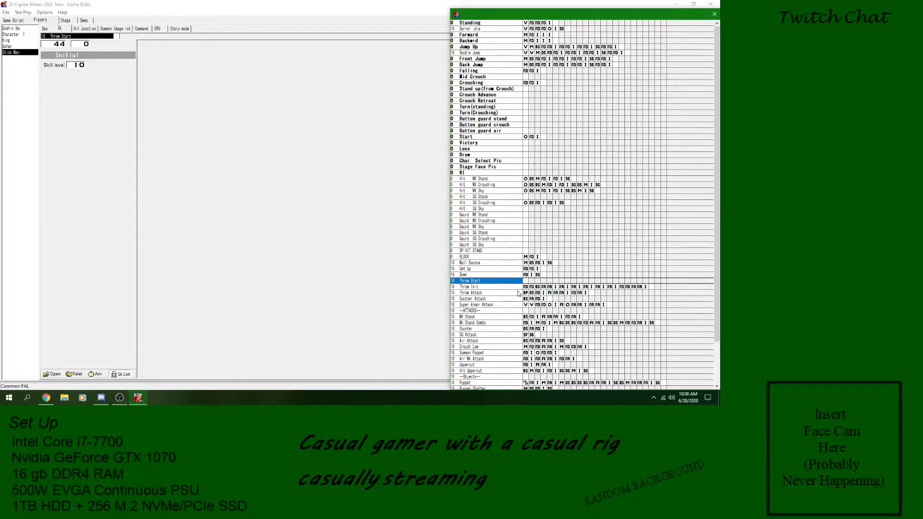
- From Throw Init's first image block, browse for a BMP file in the USB drive's Orginal RTP\Graphics\Character\Attack folder
{"action": "left_click", "coordinate": [493, 287]}
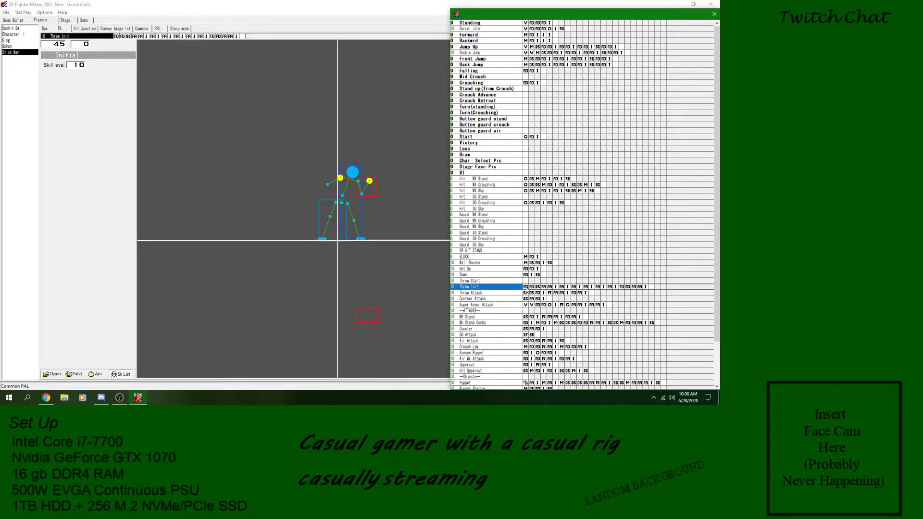
{"action": "left_click", "coordinate": [555, 287]}
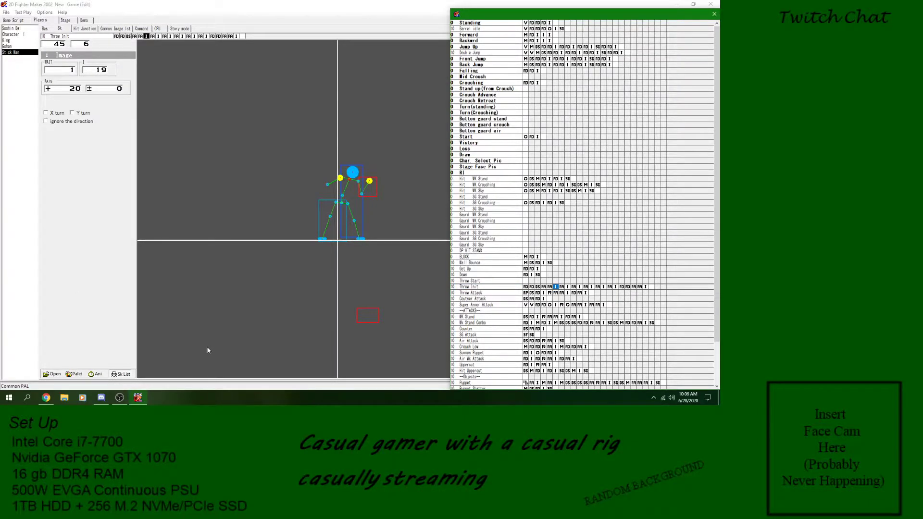
{"action": "left_click", "coordinate": [60, 376]}
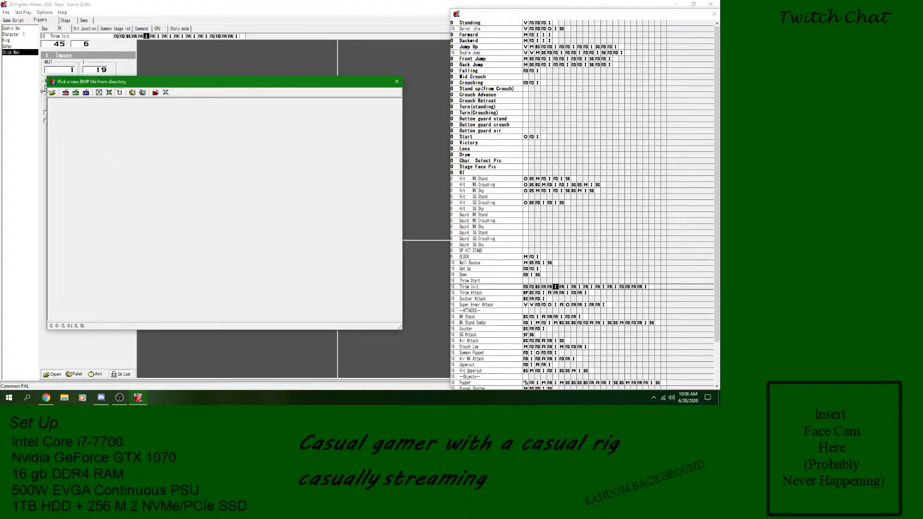
{"action": "scroll", "coordinate": [79, 216], "scroll_direction": "down", "scroll_amount": 2}
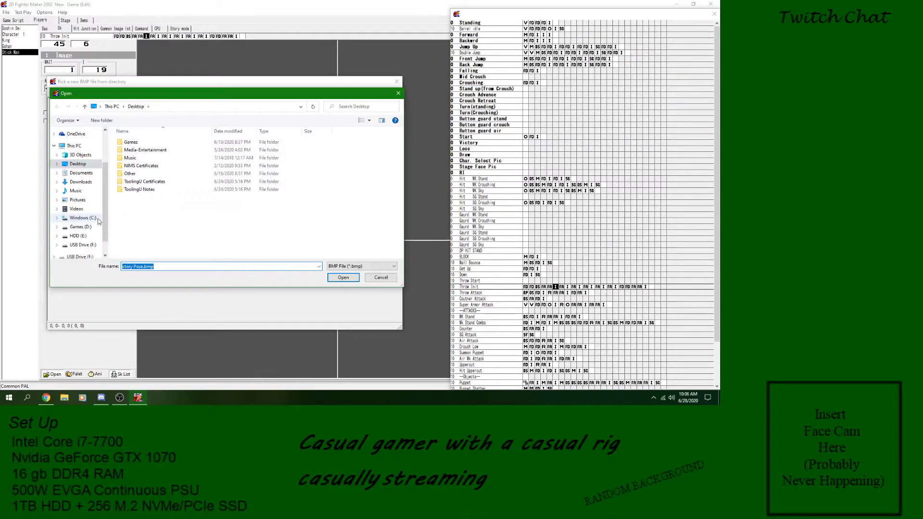
{"action": "left_click", "coordinate": [82, 244]}
{"action": "double_click", "coordinate": [141, 142]}
{"action": "double_click", "coordinate": [128, 221]}
{"action": "double_click", "coordinate": [132, 142]}
{"action": "double_click", "coordinate": [133, 151]}
{"action": "double_click", "coordinate": [134, 149]}
{"action": "double_click", "coordinate": [134, 142]}
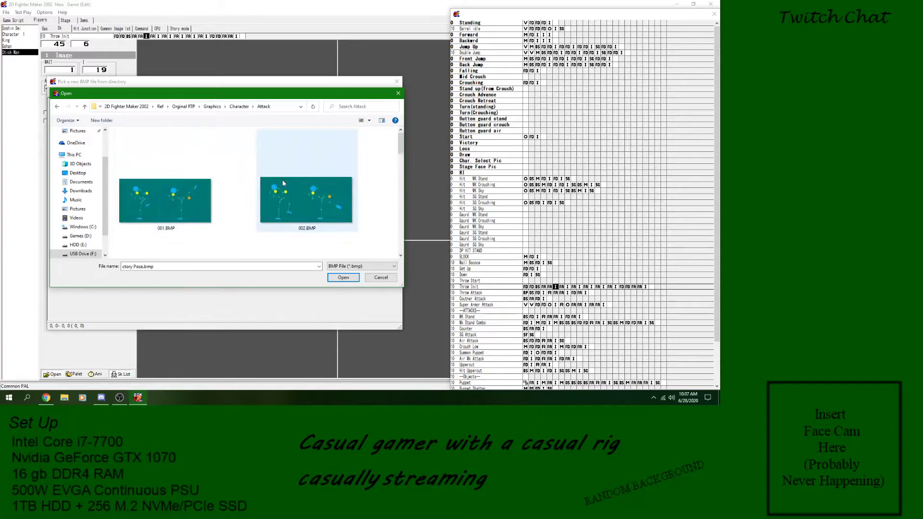
- Look through the attack sprite thumbnails from 001.BMP to 013.BMP for a suitable throw pose
{"action": "scroll", "coordinate": [375, 196], "scroll_direction": "down", "scroll_amount": 2}
{"action": "scroll", "coordinate": [370, 199], "scroll_direction": "down", "scroll_amount": 1}
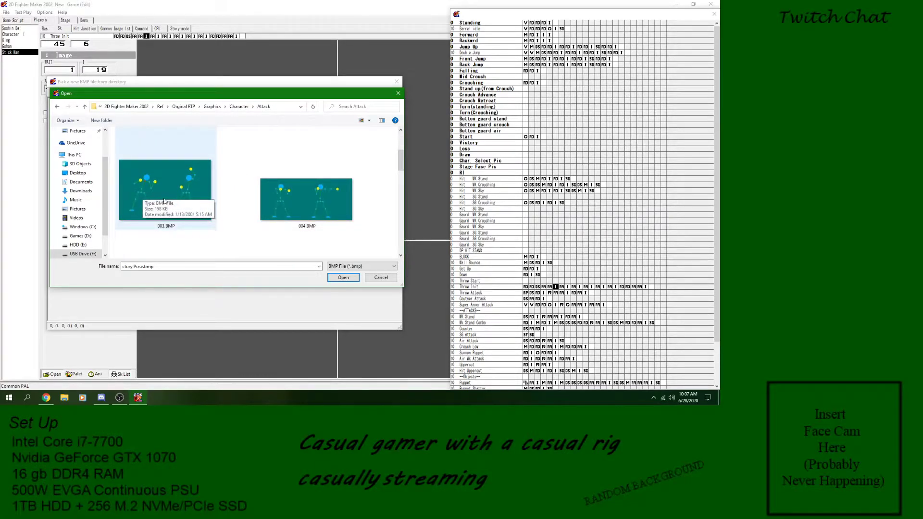
{"action": "left_click", "coordinate": [144, 189]}
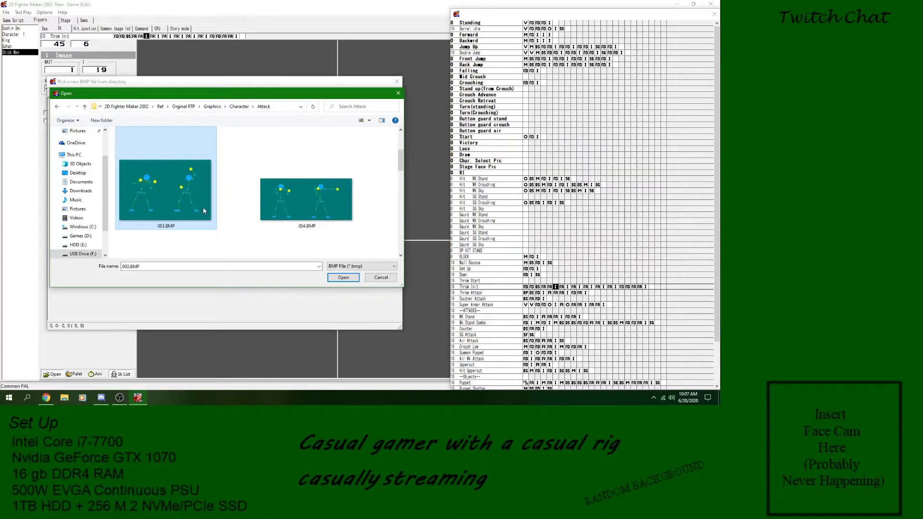
{"action": "scroll", "coordinate": [234, 200], "scroll_direction": "down", "scroll_amount": 5}
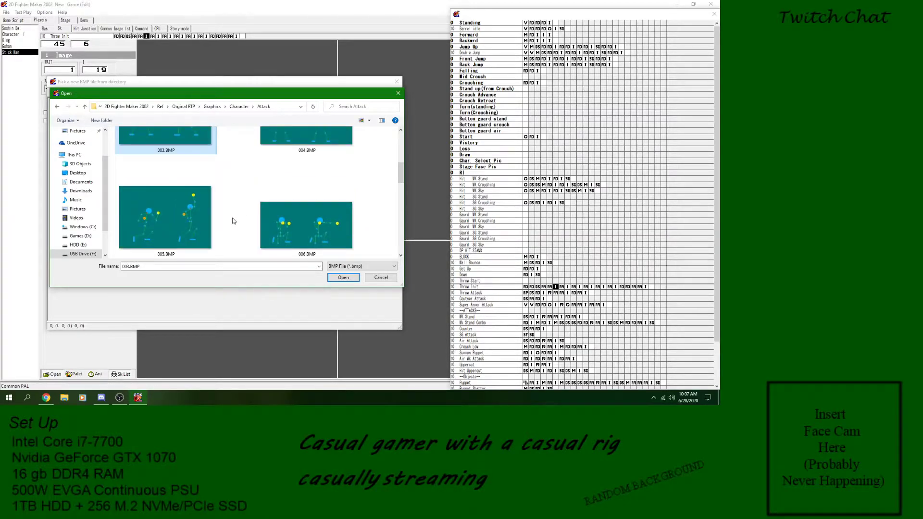
{"action": "scroll", "coordinate": [231, 210], "scroll_direction": "down", "scroll_amount": 2}
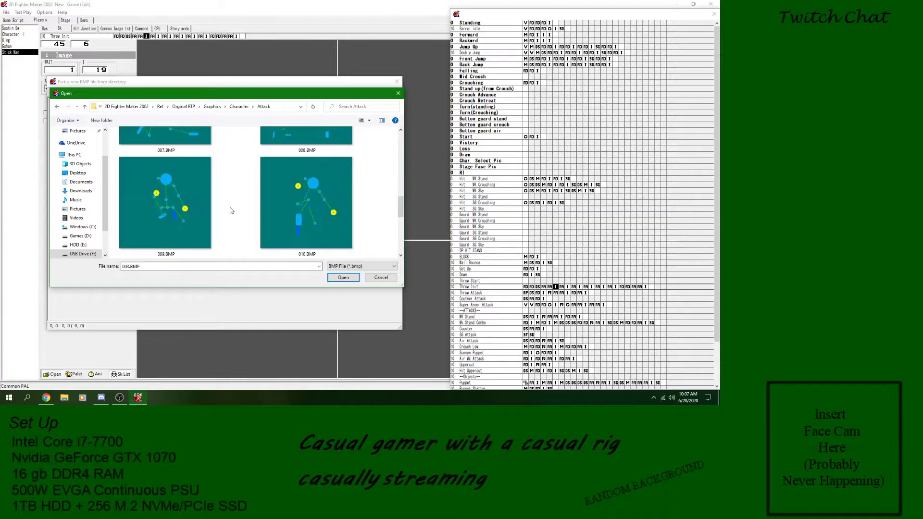
{"action": "scroll", "coordinate": [231, 211], "scroll_direction": "down", "scroll_amount": 2}
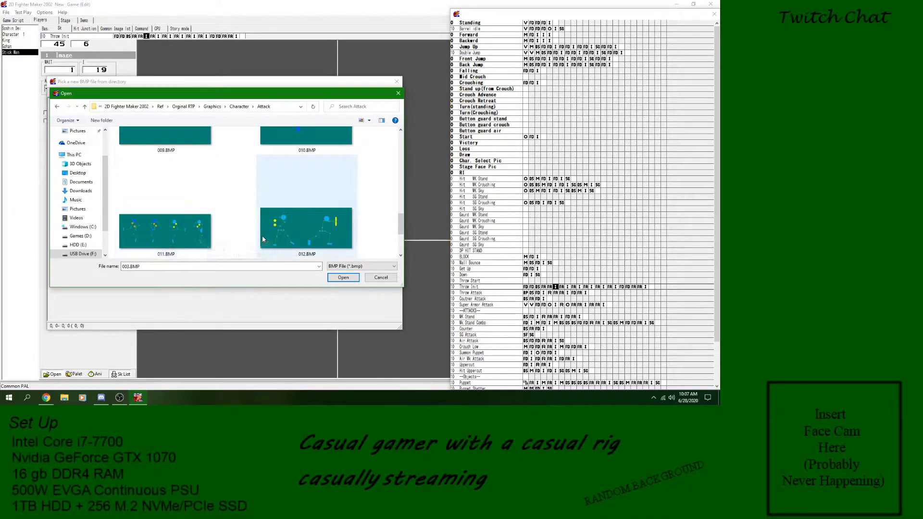
{"action": "scroll", "coordinate": [263, 239], "scroll_direction": "down", "scroll_amount": 2}
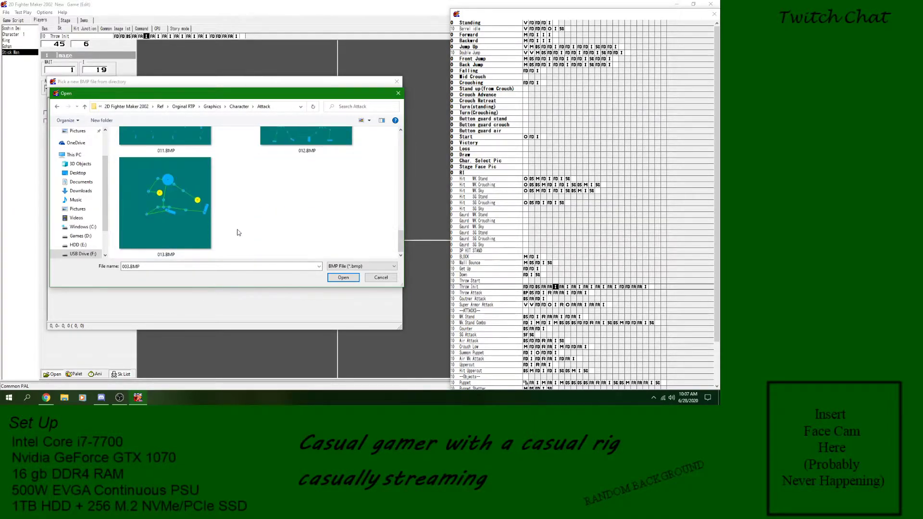
- Check the Defence folder's sprites as thumbnails and close the image picker without importing anything
{"action": "left_click", "coordinate": [84, 107]}
{"action": "double_click", "coordinate": [142, 160]}
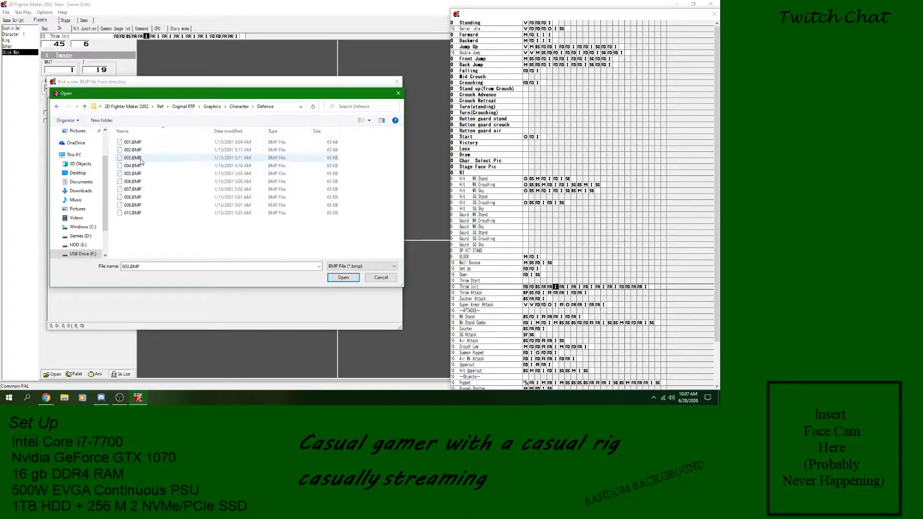
{"action": "right_click", "coordinate": [159, 231]}
{"action": "mouse_move", "coordinate": [184, 236]}
{"action": "left_click", "coordinate": [245, 243]}
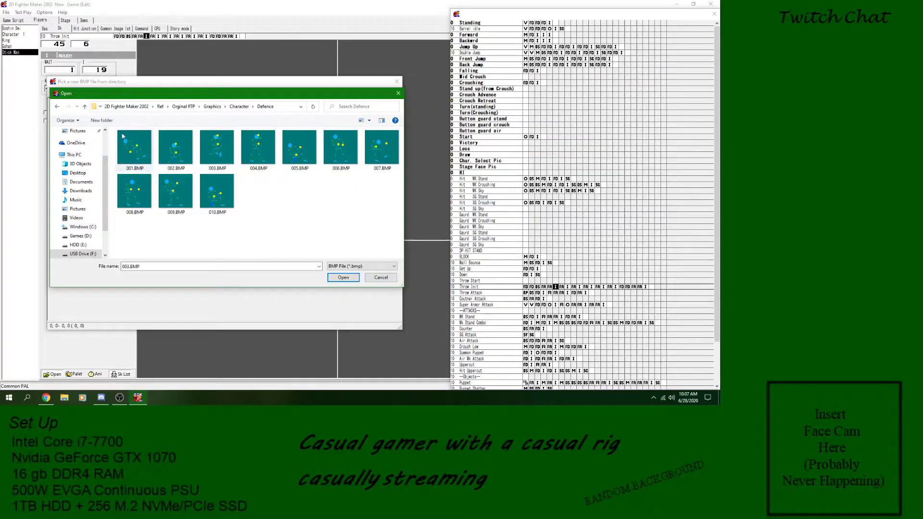
{"action": "left_click", "coordinate": [84, 106]}
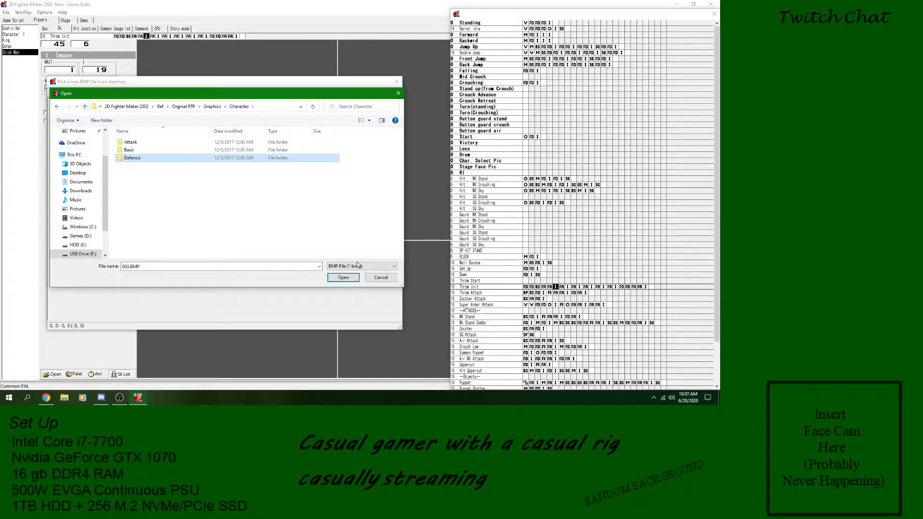
{"action": "left_click", "coordinate": [380, 278]}
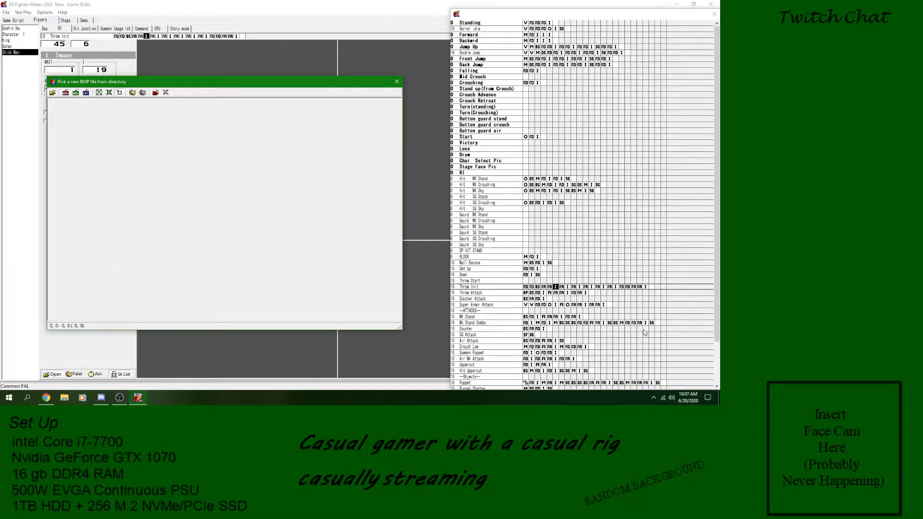
{"action": "left_click", "coordinate": [396, 81]}
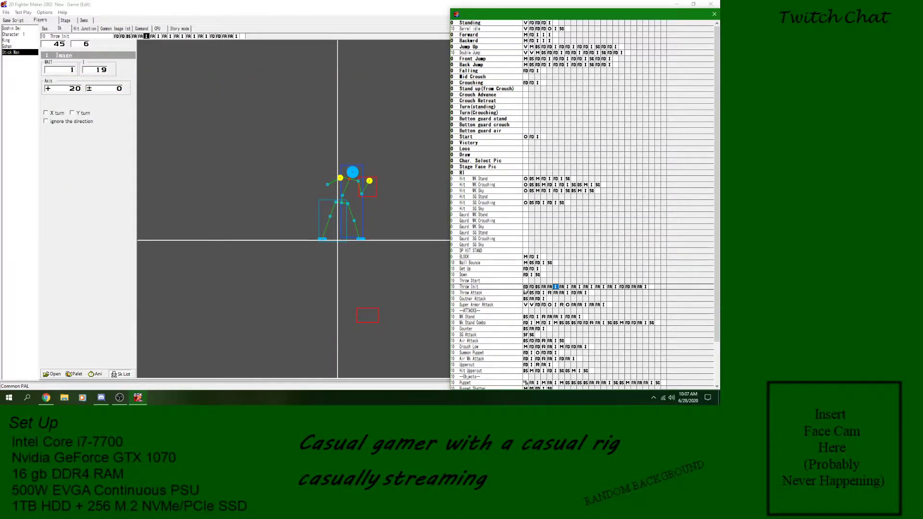
- For Throw Start, browse for a BMP file in the USB drive's 2D Fighter Maker 2002\Ref\Orginal RTP\Graphics\Character\Attack folder
{"action": "left_click", "coordinate": [514, 282]}
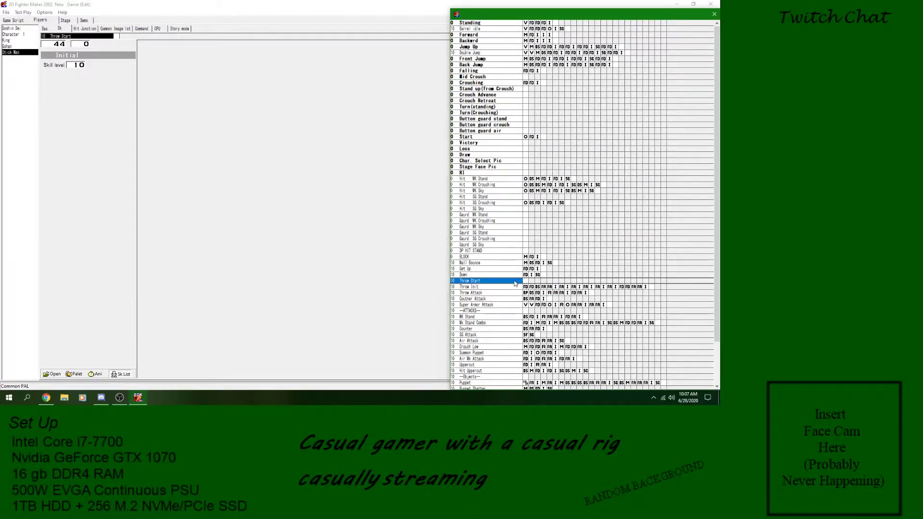
{"action": "left_click", "coordinate": [54, 375]}
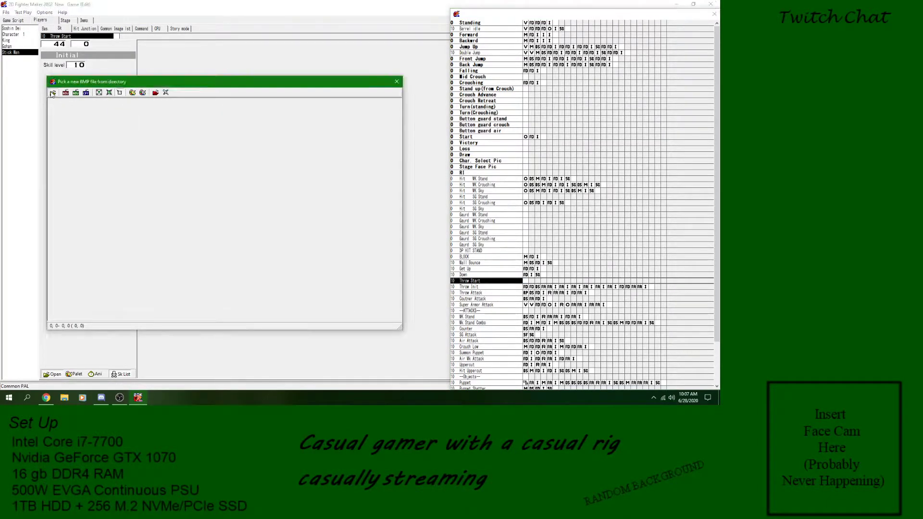
{"action": "left_click", "coordinate": [52, 93]}
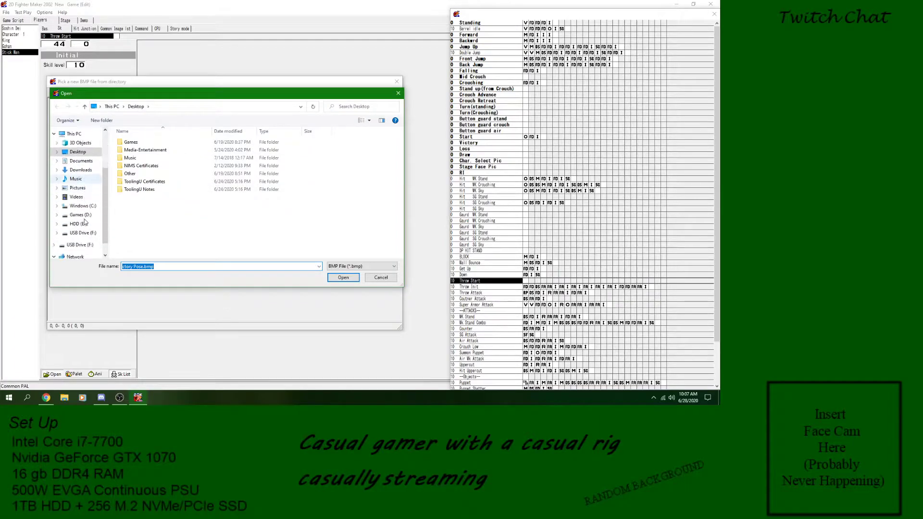
{"action": "left_click", "coordinate": [78, 244]}
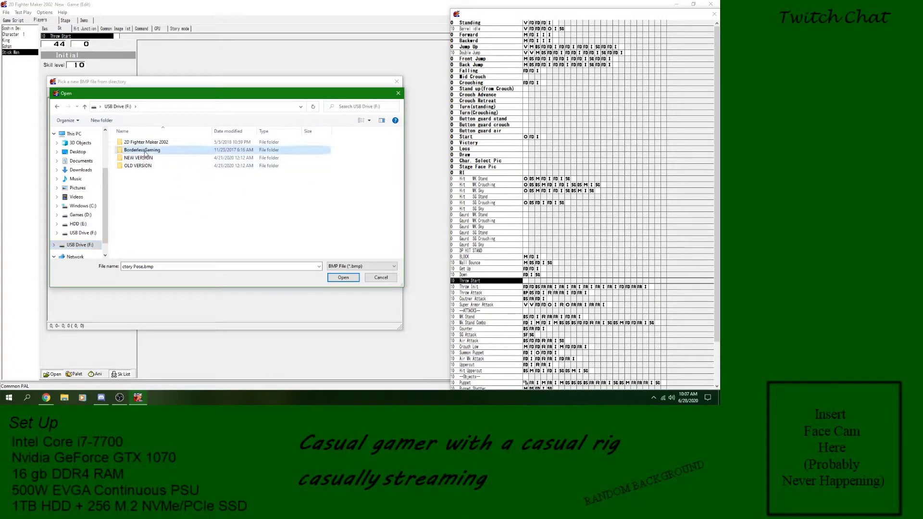
{"action": "double_click", "coordinate": [146, 151]}
{"action": "left_click", "coordinate": [84, 107]}
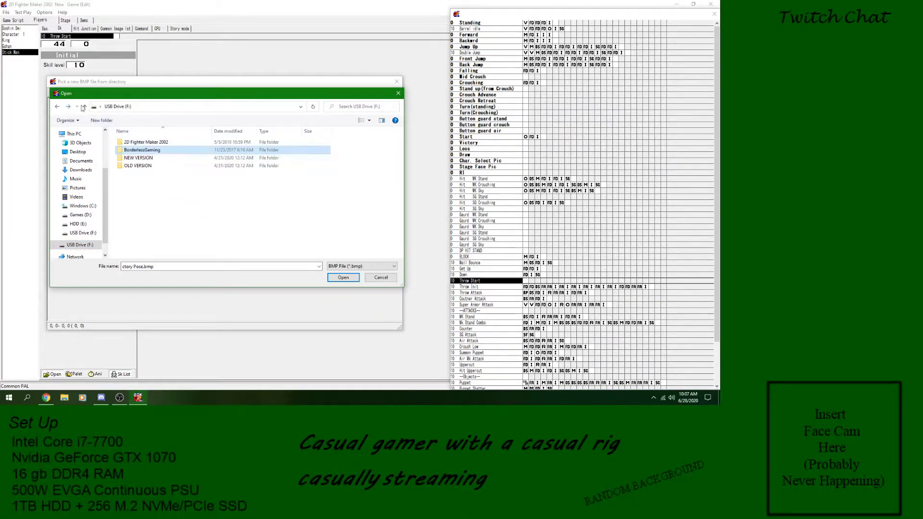
{"action": "double_click", "coordinate": [145, 143]}
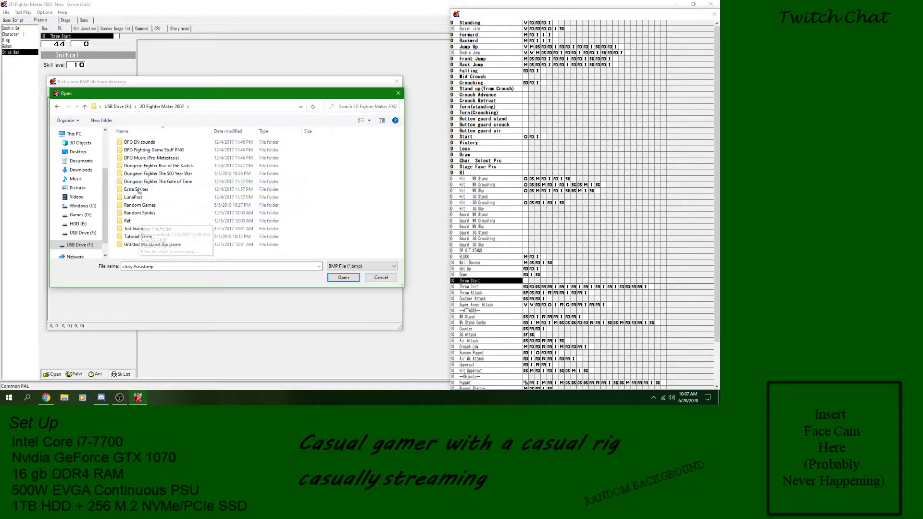
{"action": "double_click", "coordinate": [128, 220]}
{"action": "double_click", "coordinate": [141, 142]}
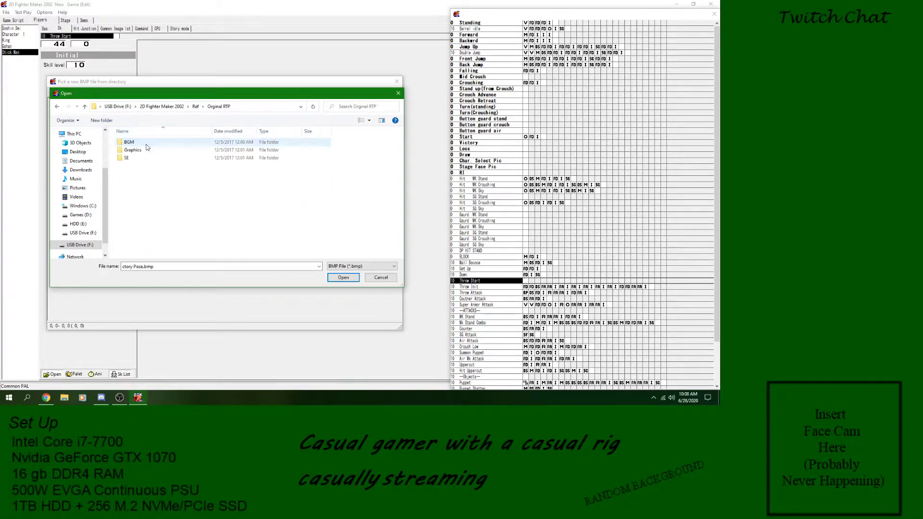
{"action": "double_click", "coordinate": [133, 149]}
{"action": "double_click", "coordinate": [142, 142]}
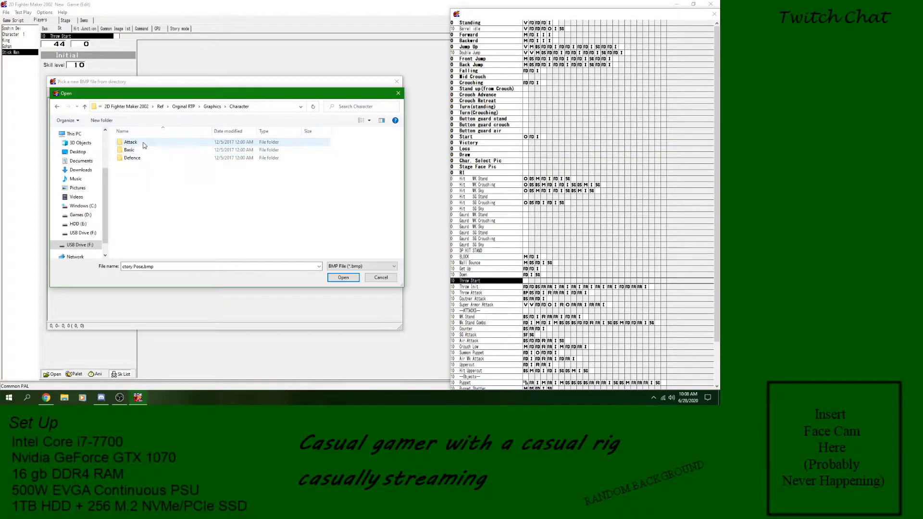
{"action": "double_click", "coordinate": [142, 146]}
- Load 003.BMP into the image picker and frame its first stick figure with a selection about 146 by 198 pixels
{"action": "scroll", "coordinate": [165, 226], "scroll_direction": "down", "scroll_amount": 1}
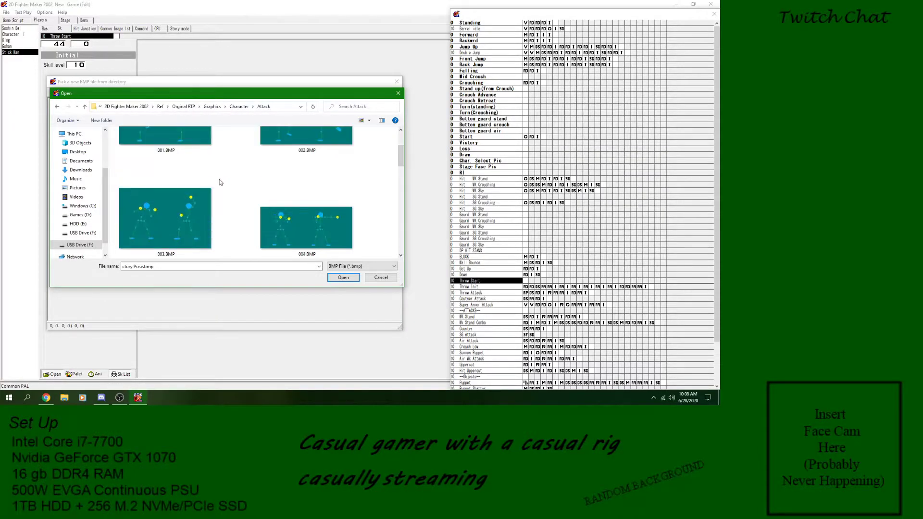
{"action": "left_click", "coordinate": [166, 229]}
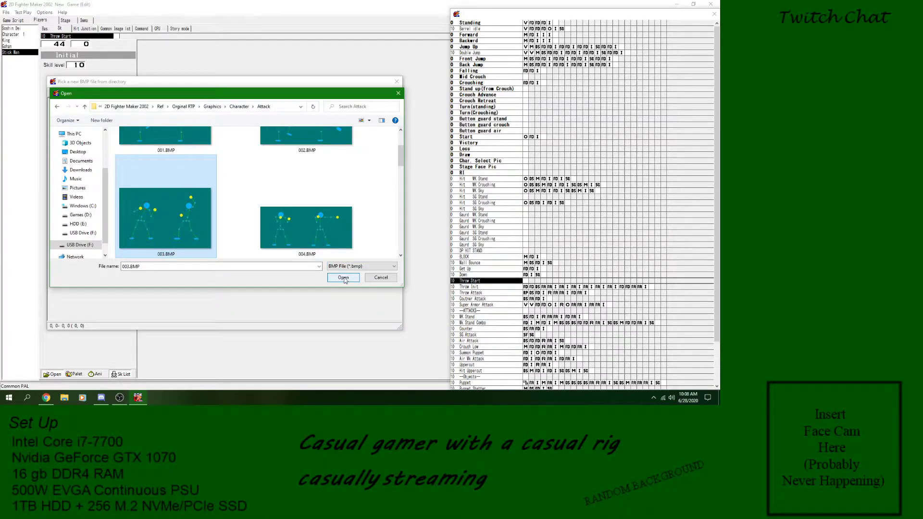
{"action": "left_click", "coordinate": [343, 277]}
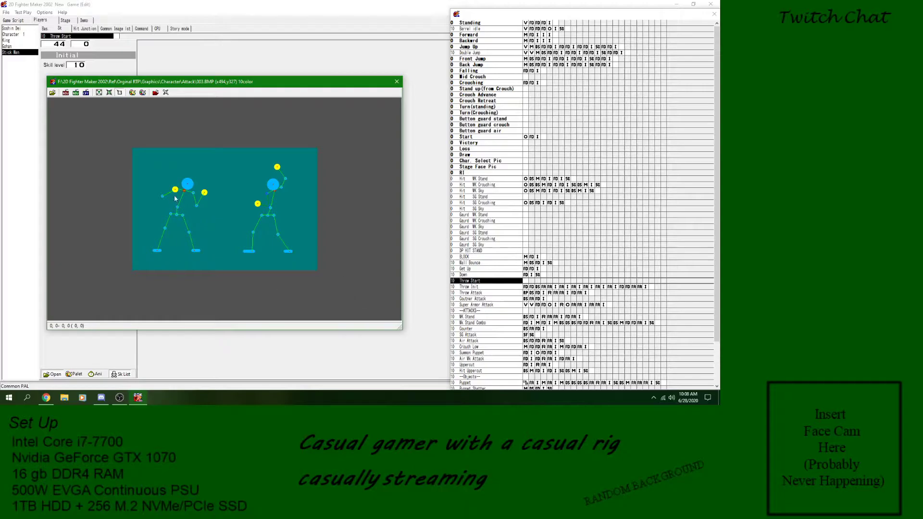
{"action": "left_click_drag", "start_coordinate": [142, 169], "coordinate": [218, 268]}
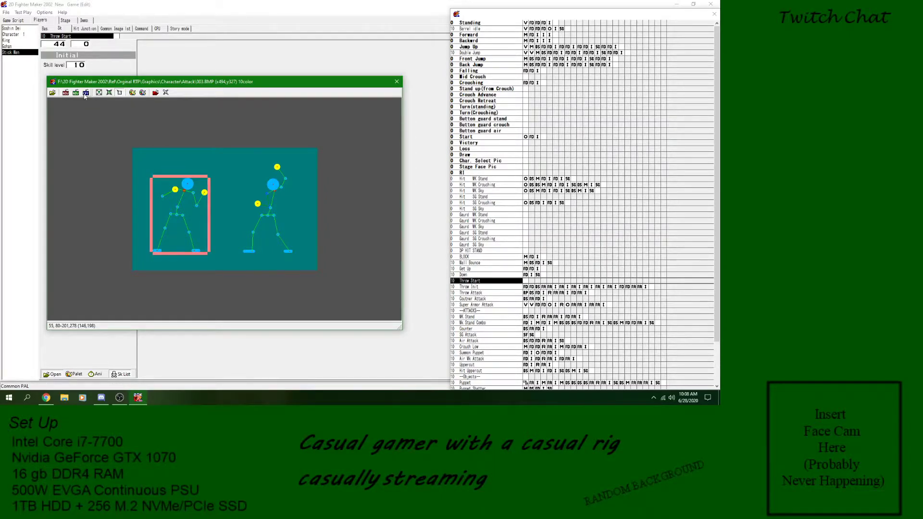
- Compare the poses in 003.BMP with Throw Init's first image block and close the image picker
{"action": "left_click", "coordinate": [555, 287]}
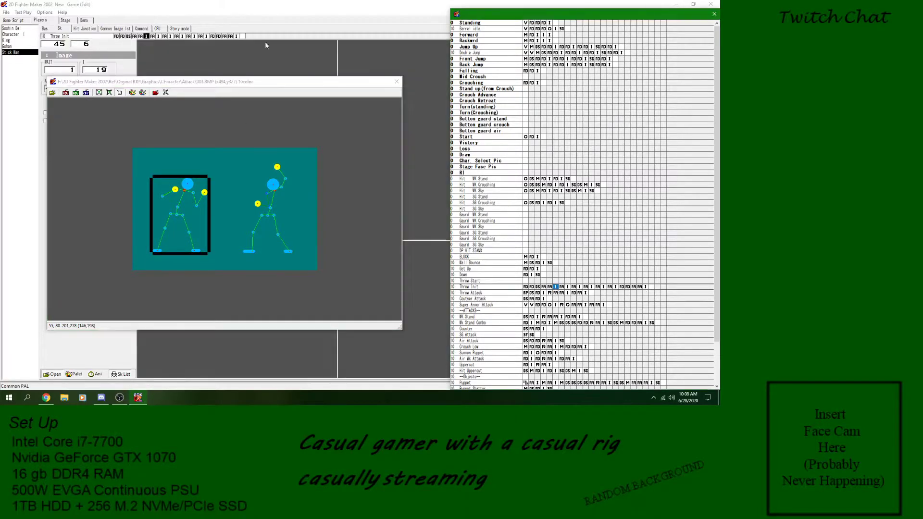
{"action": "left_click_drag", "start_coordinate": [285, 86], "coordinate": [626, 64]}
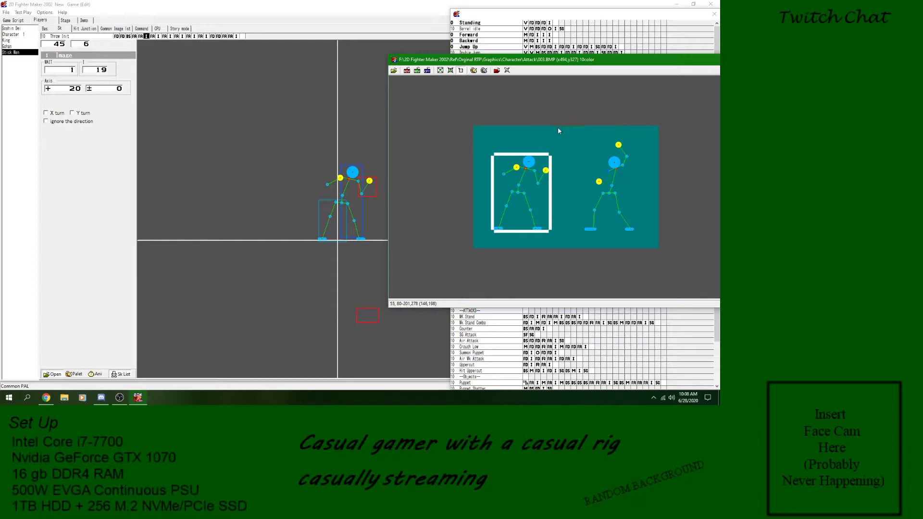
{"action": "left_click_drag", "start_coordinate": [582, 134], "coordinate": [644, 243]}
{"action": "left_click_drag", "start_coordinate": [570, 131], "coordinate": [651, 240]}
{"action": "left_click", "coordinate": [427, 72]}
{"action": "left_click_drag", "start_coordinate": [559, 139], "coordinate": [483, 253]}
{"action": "left_click", "coordinate": [427, 70]}
{"action": "left_click_drag", "start_coordinate": [596, 67], "coordinate": [269, 85]}
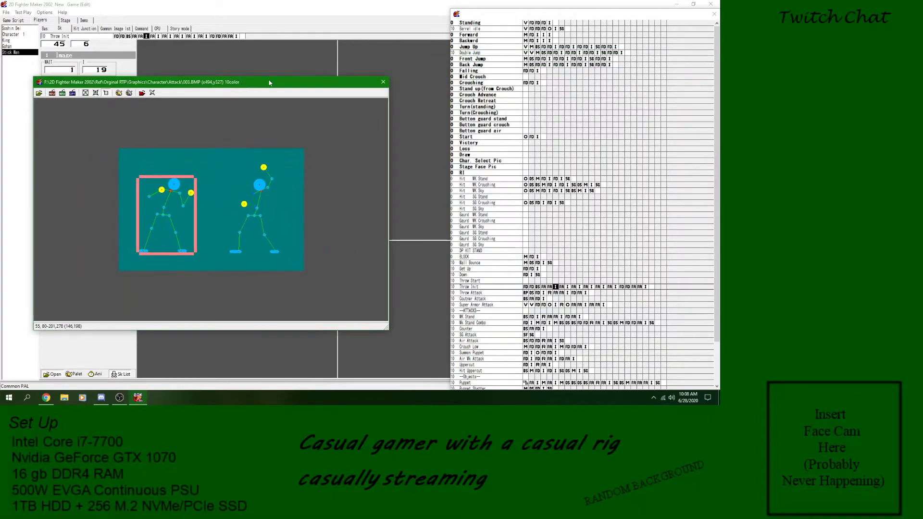
{"action": "left_click", "coordinate": [379, 82]}
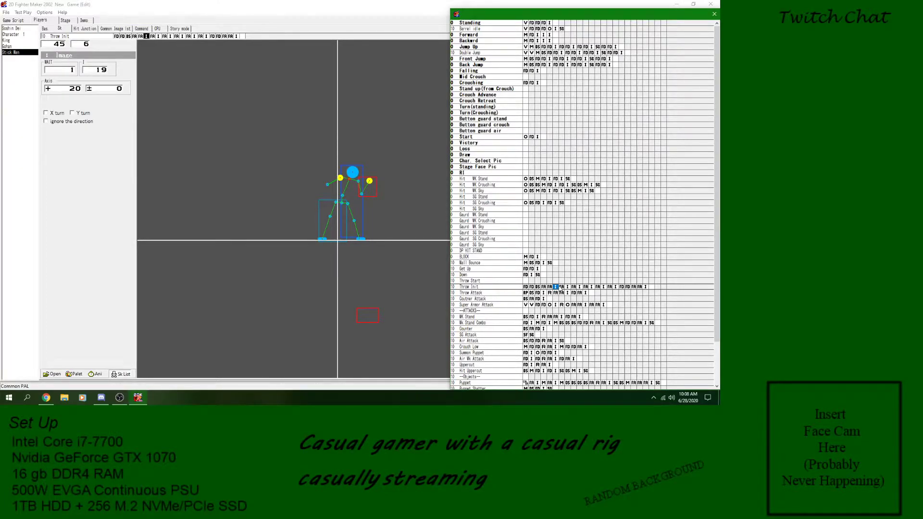
- Copy Throw Init's first and last image blocks into Throw Start in that order and preview the animation
{"action": "left_click", "coordinate": [525, 281]}
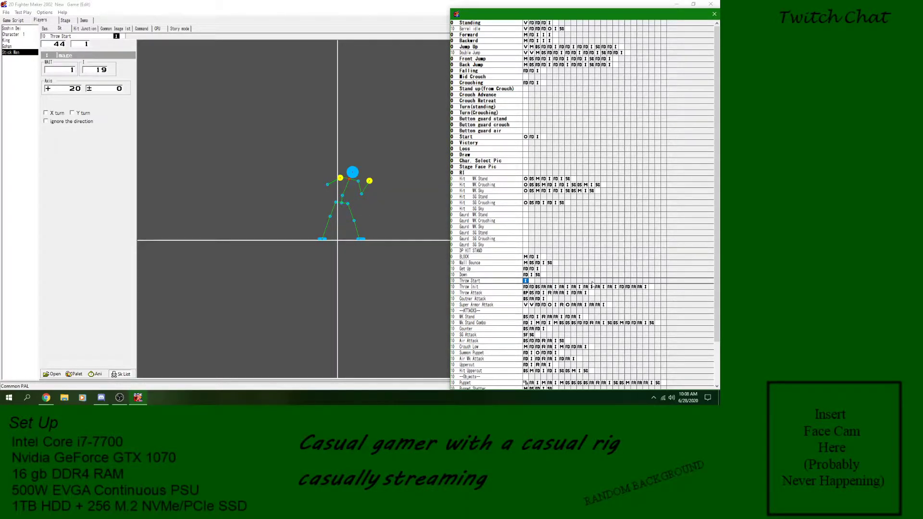
{"action": "left_click", "coordinate": [646, 287]}
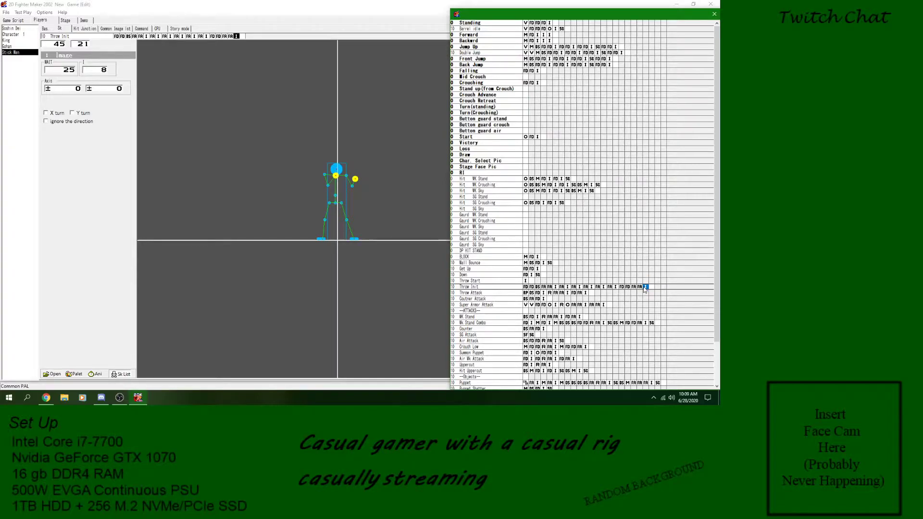
{"action": "left_click", "coordinate": [526, 282]}
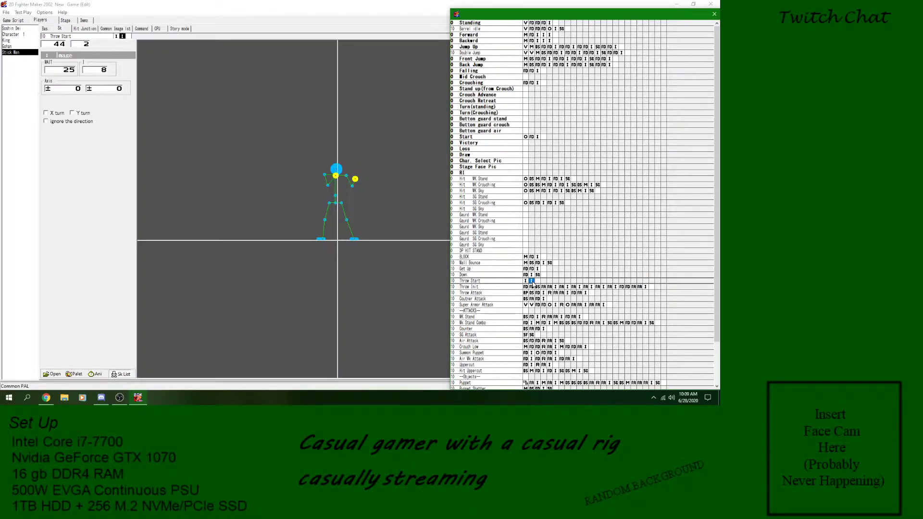
{"action": "left_click", "coordinate": [91, 374]}
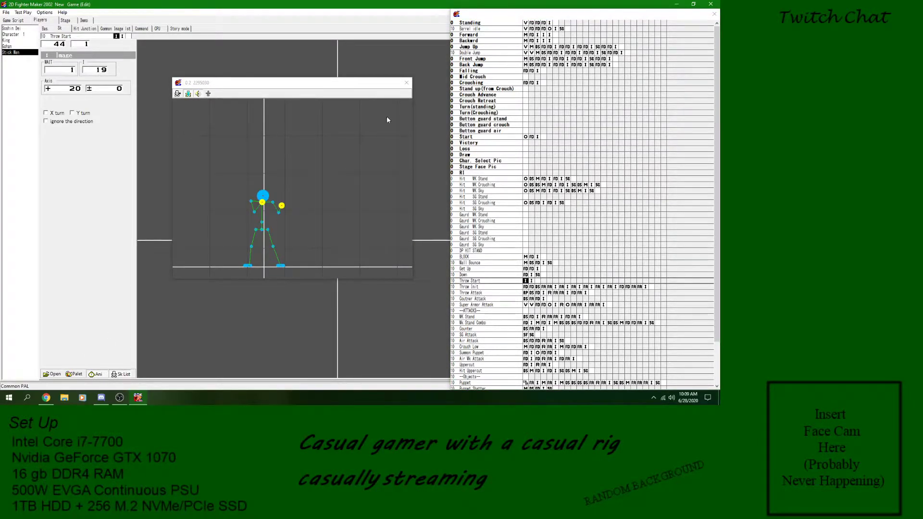
{"action": "left_click", "coordinate": [407, 83]}
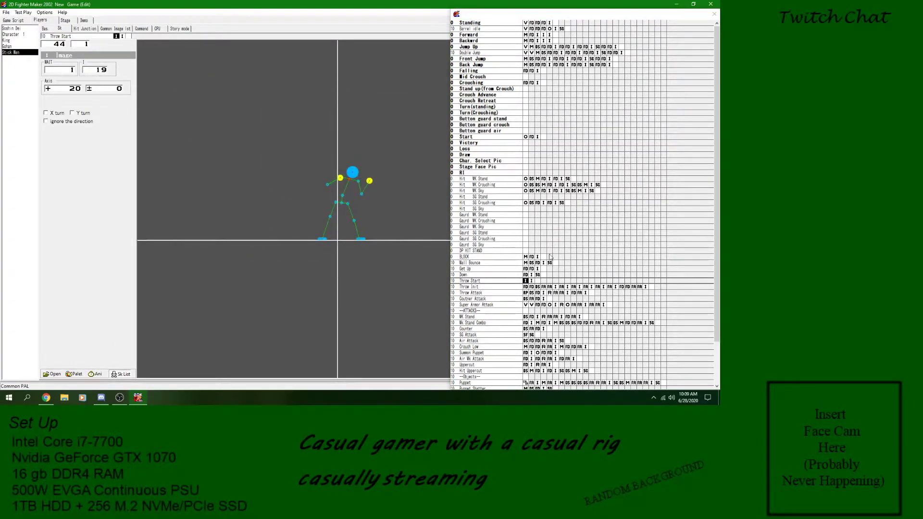
- Step through Throw Init's image blocks from first to last to review the poses of the throw
{"action": "left_click", "coordinate": [555, 287]}
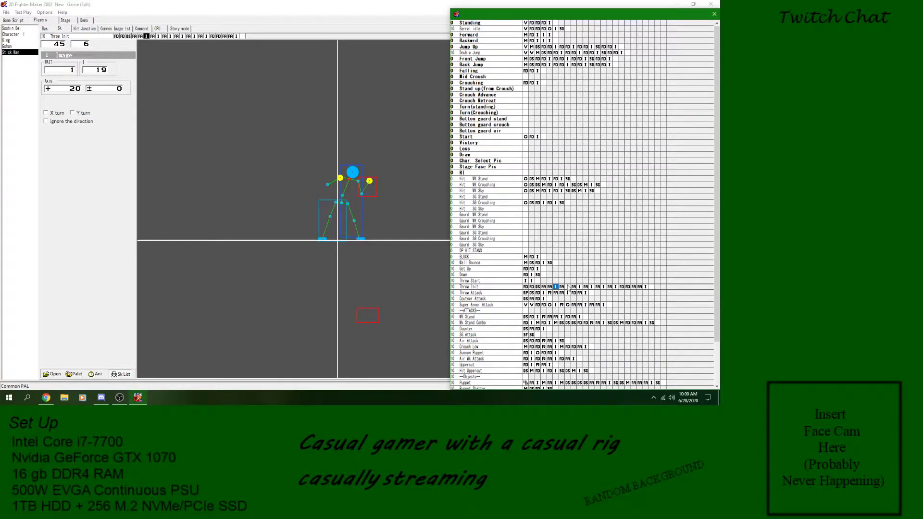
{"action": "left_click", "coordinate": [568, 287]}
{"action": "left_click", "coordinate": [579, 287]}
{"action": "left_click", "coordinate": [591, 287]}
{"action": "left_click", "coordinate": [603, 287]}
{"action": "left_click", "coordinate": [615, 287]}
{"action": "left_click", "coordinate": [556, 287]}
{"action": "left_click", "coordinate": [568, 287]}
{"action": "left_click", "coordinate": [579, 287]}
{"action": "left_click", "coordinate": [592, 287]}
{"action": "left_click", "coordinate": [603, 288]}
{"action": "left_click", "coordinate": [615, 287]}
{"action": "left_click", "coordinate": [628, 288]}
{"action": "left_click", "coordinate": [646, 287]}
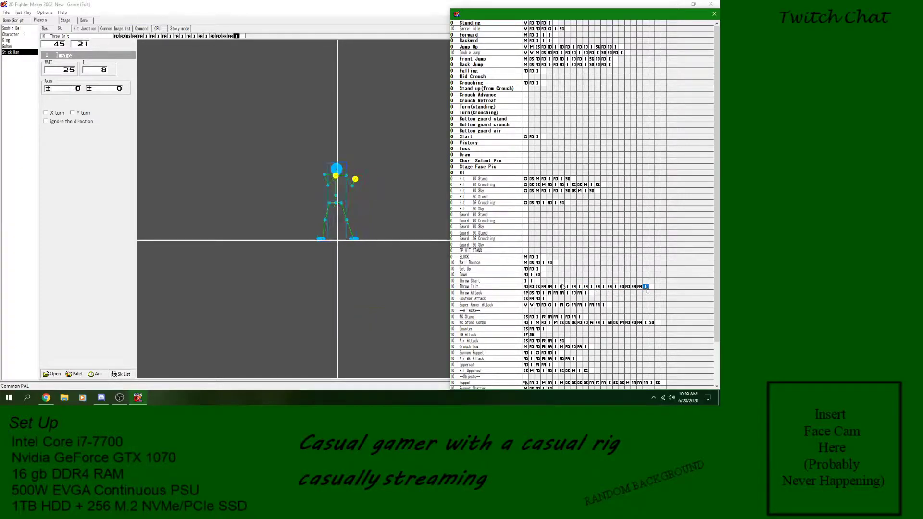
- Set the wait of Throw Start's first image to 6 and preview the Throw Start and Throw Init animations
{"action": "left_click", "coordinate": [525, 280]}
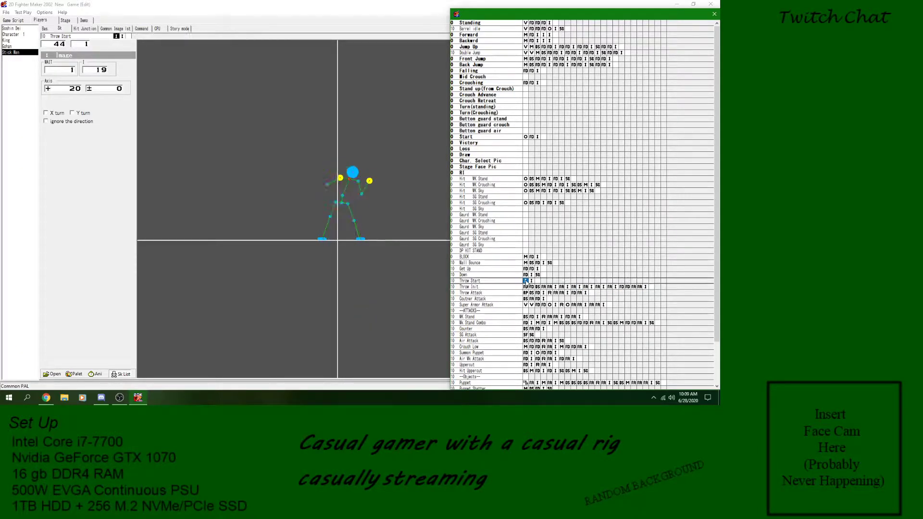
{"action": "double_click", "coordinate": [71, 70]}
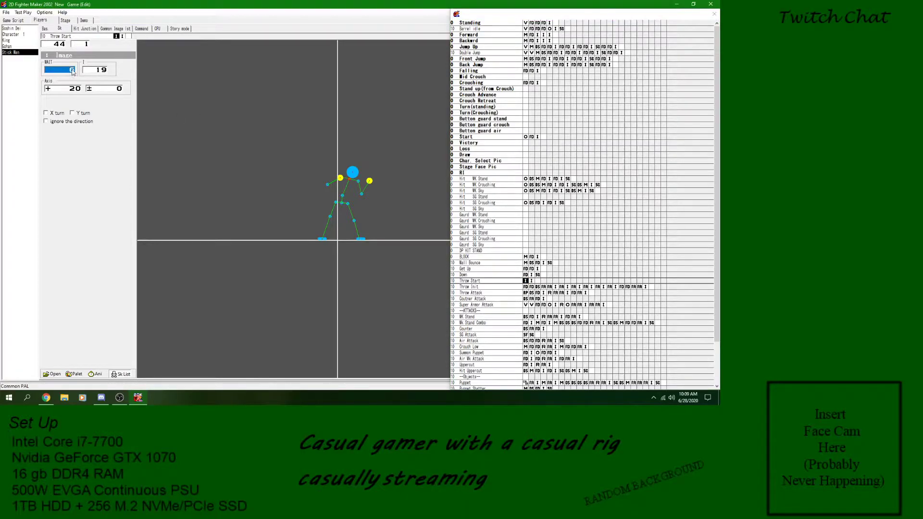
{"action": "left_click", "coordinate": [95, 374]}
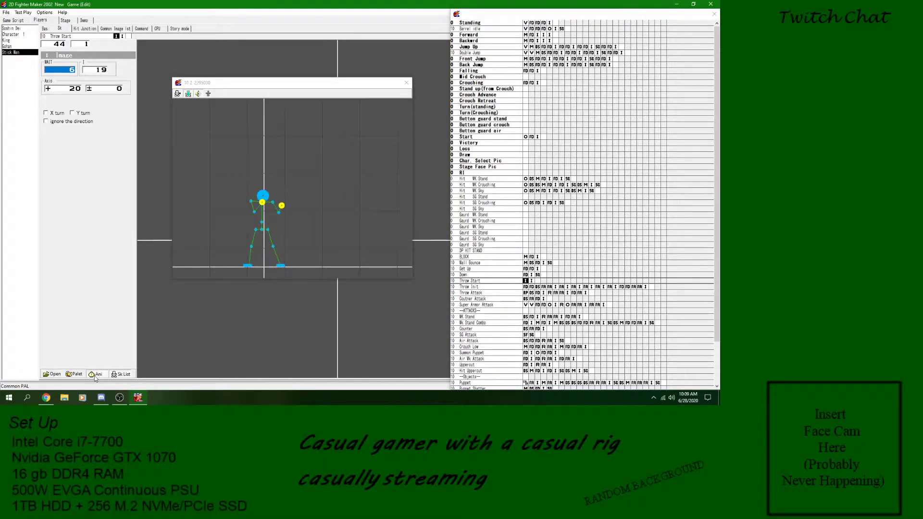
{"action": "left_click", "coordinate": [485, 287]}
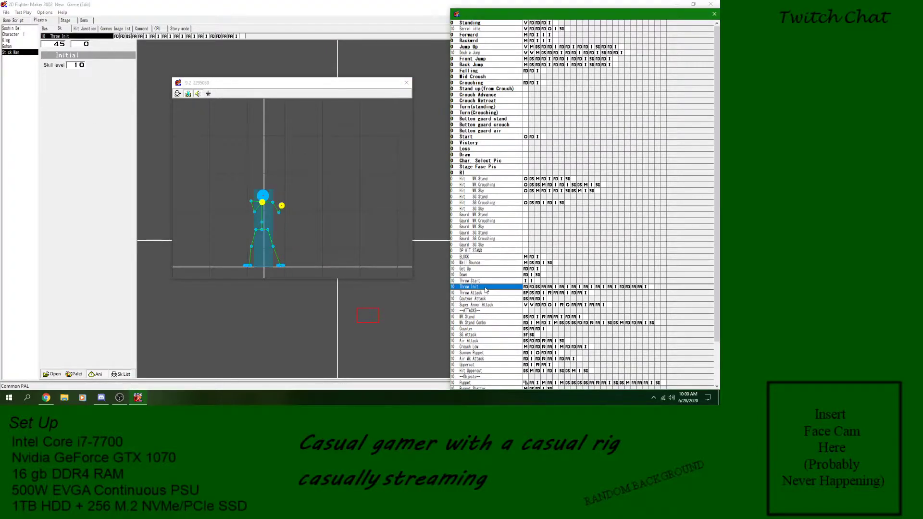
{"action": "left_click", "coordinate": [407, 82]}
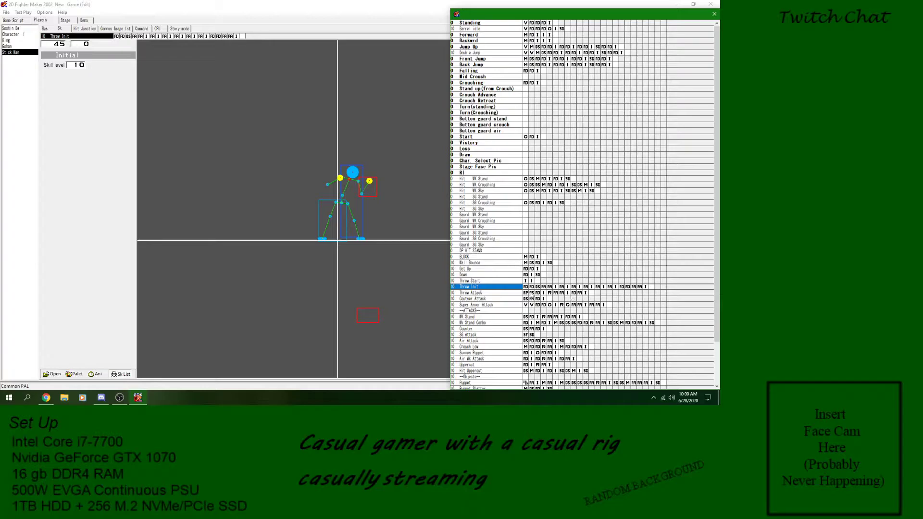
- Copy Throw Init's first defense frame to the beginning of Throw Start, ahead of its two image blocks
{"action": "left_click", "coordinate": [526, 281]}
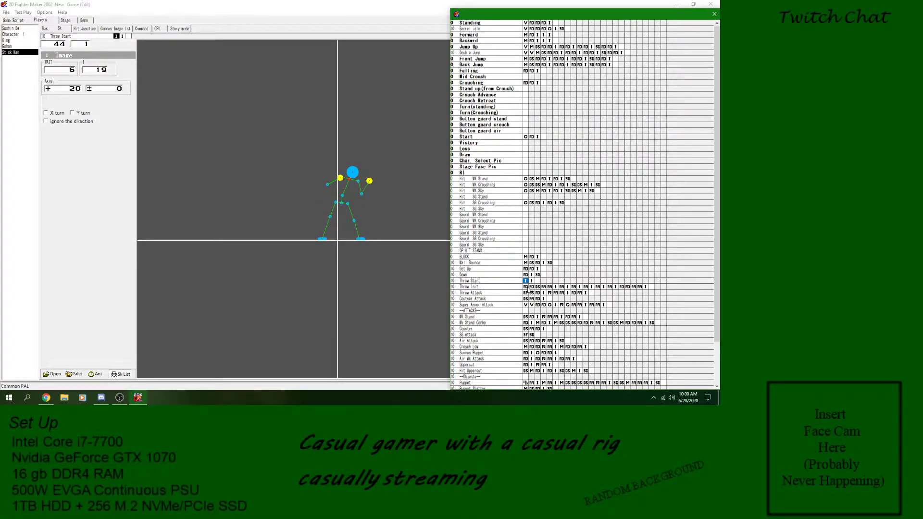
{"action": "left_click", "coordinate": [526, 287]}
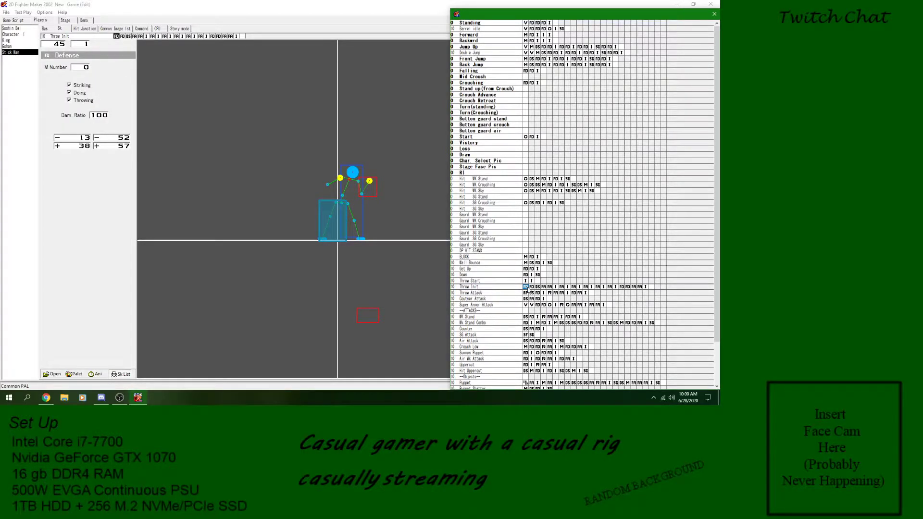
{"action": "left_click", "coordinate": [531, 287]}
{"action": "left_click", "coordinate": [525, 288]}
{"action": "left_click", "coordinate": [530, 282]}
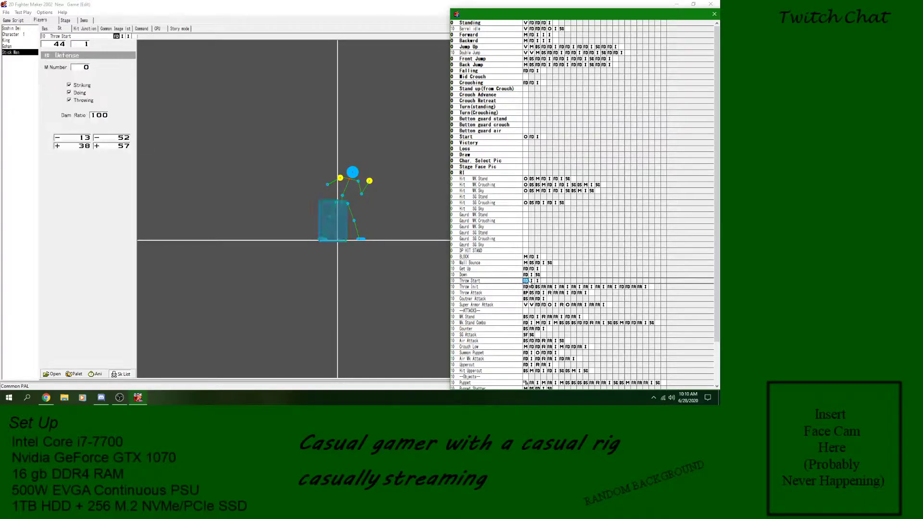
- Add a second defense frame after Throw Start's first, about 38 by 82 over the lower body, with Striking, Doing and Throwing enabled
{"action": "right_click", "coordinate": [531, 283]}
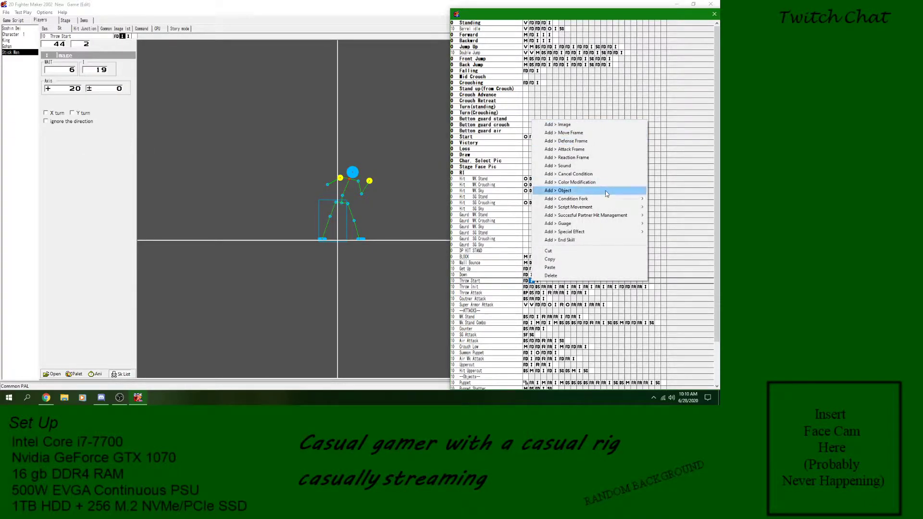
{"action": "left_click", "coordinate": [592, 142]}
{"action": "left_click_drag", "start_coordinate": [317, 198], "coordinate": [347, 259]}
{"action": "left_click", "coordinate": [84, 101]}
{"action": "left_click", "coordinate": [81, 93]}
{"action": "left_click", "coordinate": [85, 86]}
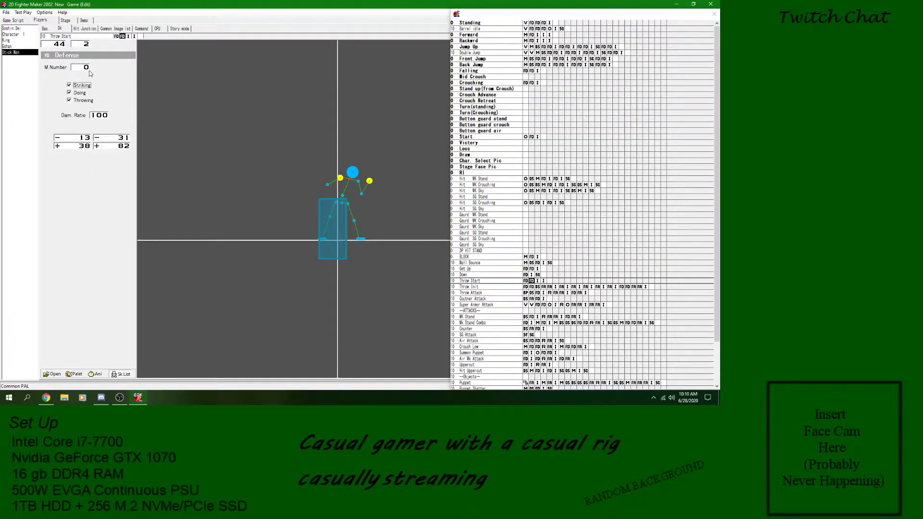
{"action": "left_click", "coordinate": [524, 281]}
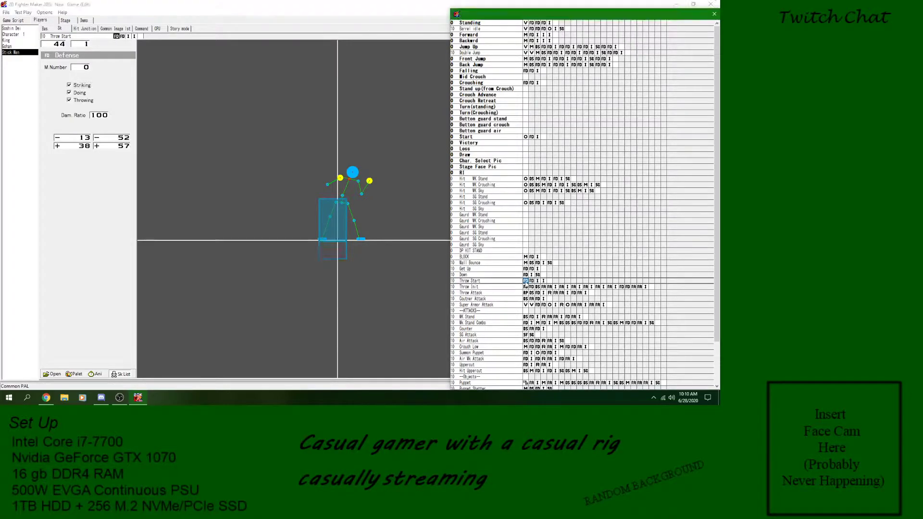
{"action": "left_click", "coordinate": [531, 282]}
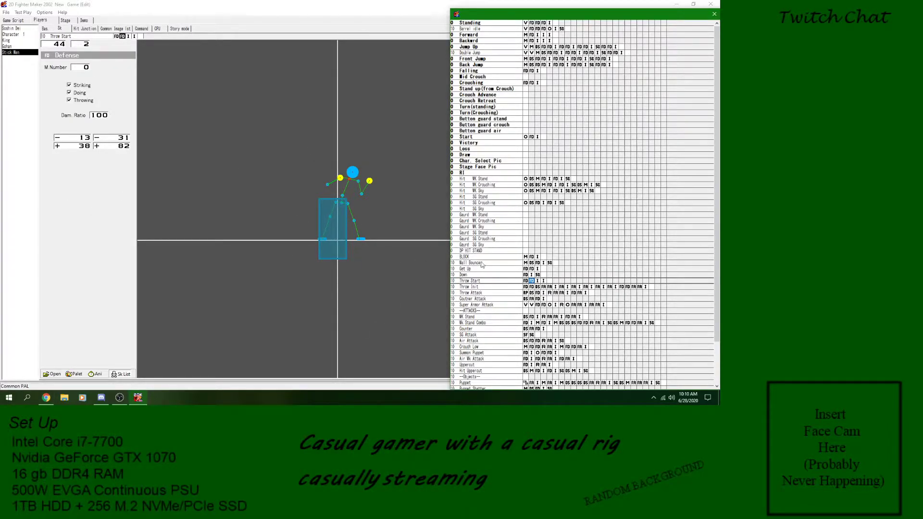
- Redraw Throw Start's second defense frame well above the figure's head, about 160 by 32, and preview the animation
{"action": "left_click_drag", "start_coordinate": [271, 94], "coordinate": [391, 117]}
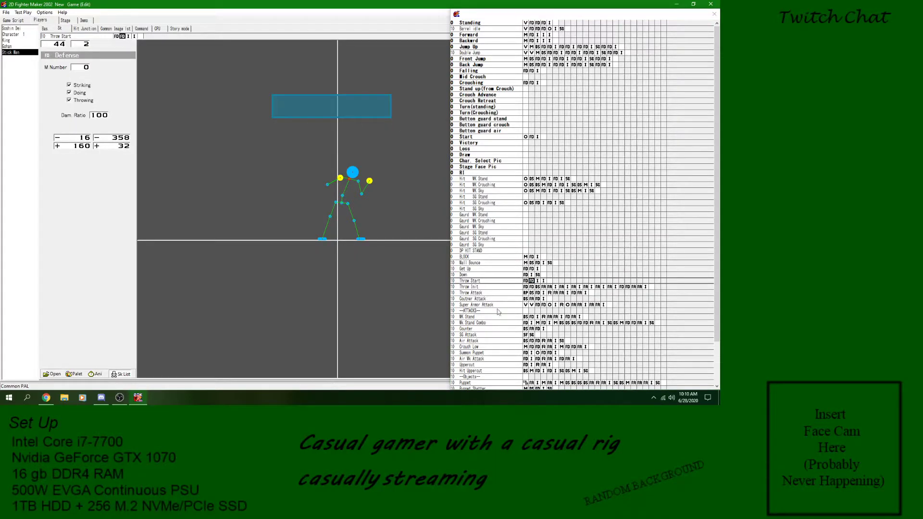
{"action": "left_click", "coordinate": [510, 287]}
{"action": "left_click", "coordinate": [525, 280]}
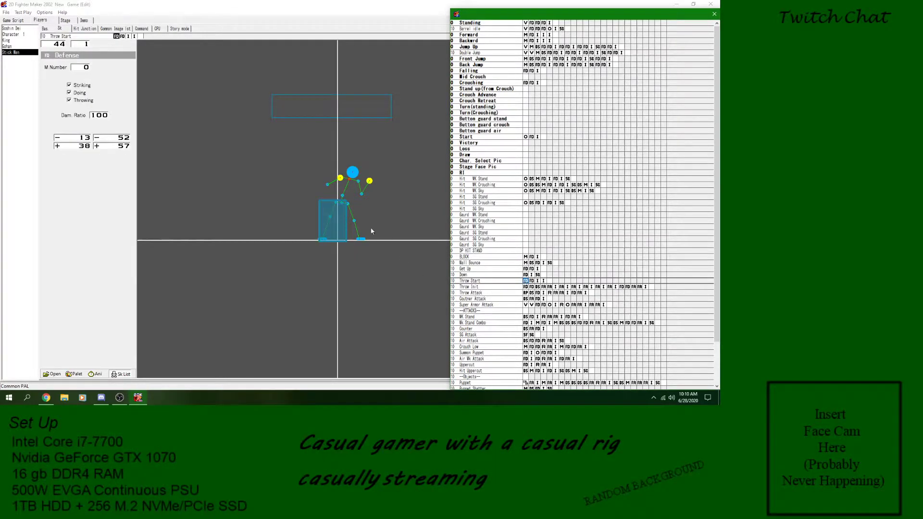
{"action": "left_click", "coordinate": [531, 282]}
{"action": "left_click", "coordinate": [94, 374]}
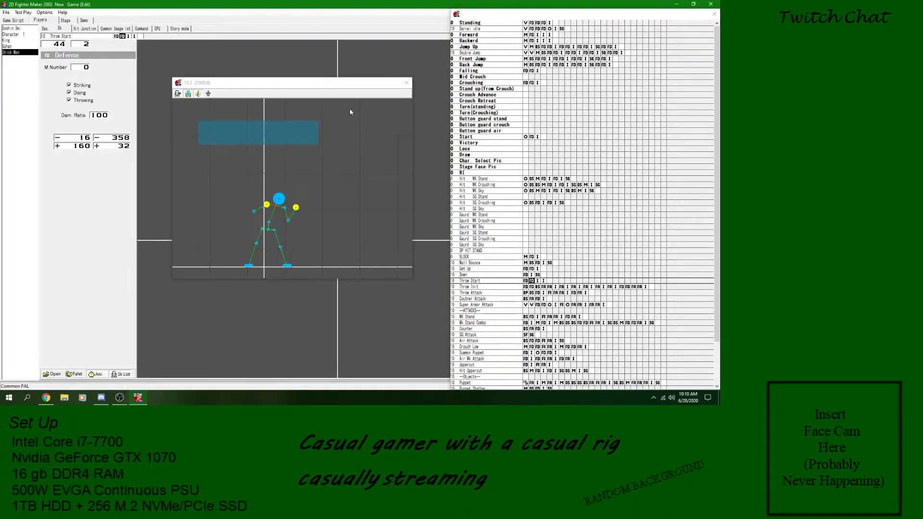
{"action": "left_click", "coordinate": [406, 83]}
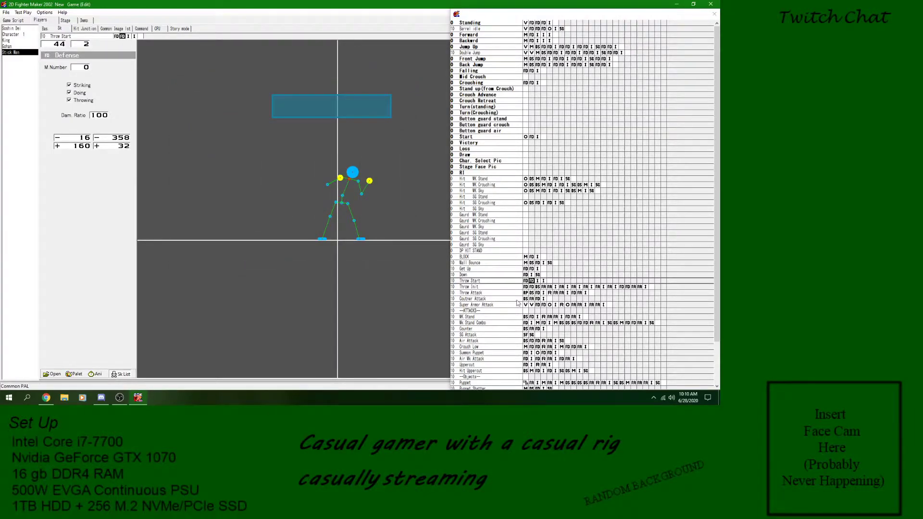
- Set the M Number of Throw Start's second defense frame to 1 and preview the animation again
{"action": "double_click", "coordinate": [87, 67]}
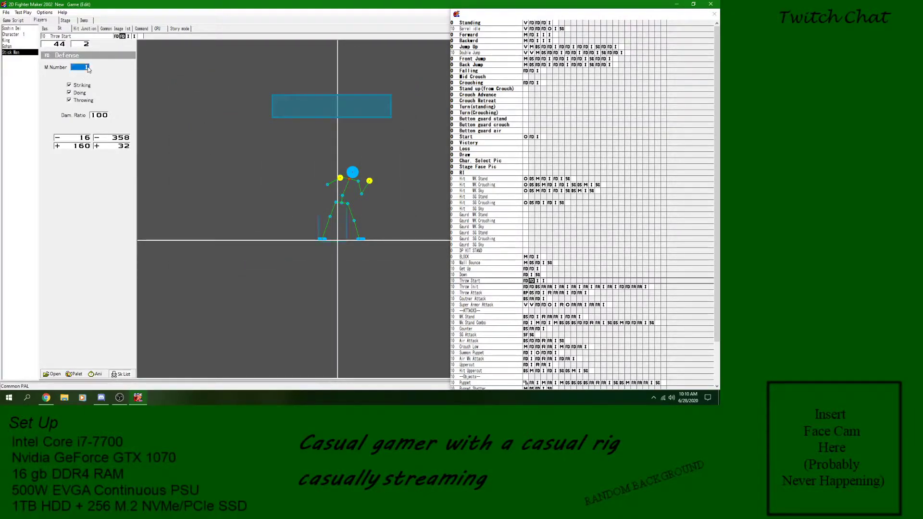
{"action": "left_click", "coordinate": [95, 374]}
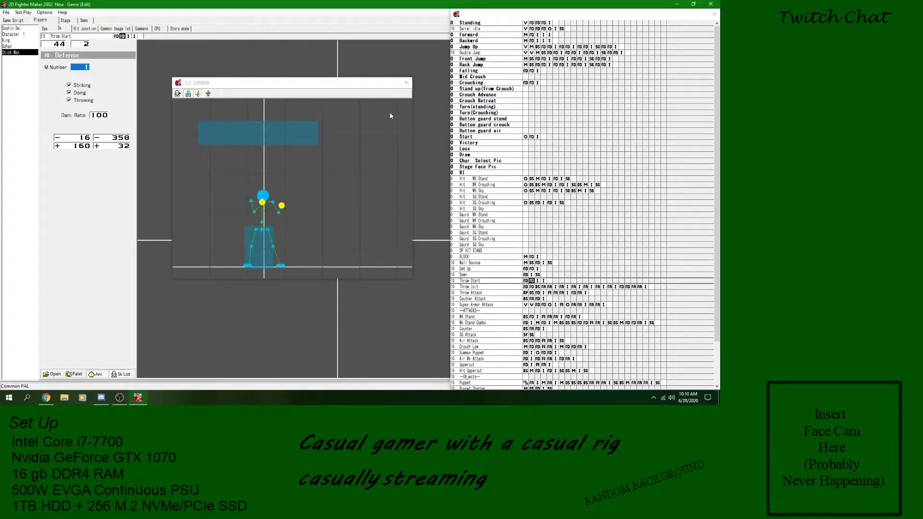
{"action": "left_click", "coordinate": [406, 82]}
- Replace Throw Start's second defense frame with a copy of Throw Init's second defense frame and preview the animation
{"action": "right_click", "coordinate": [531, 281]}
{"action": "left_click", "coordinate": [540, 277]}
{"action": "left_click", "coordinate": [532, 286]}
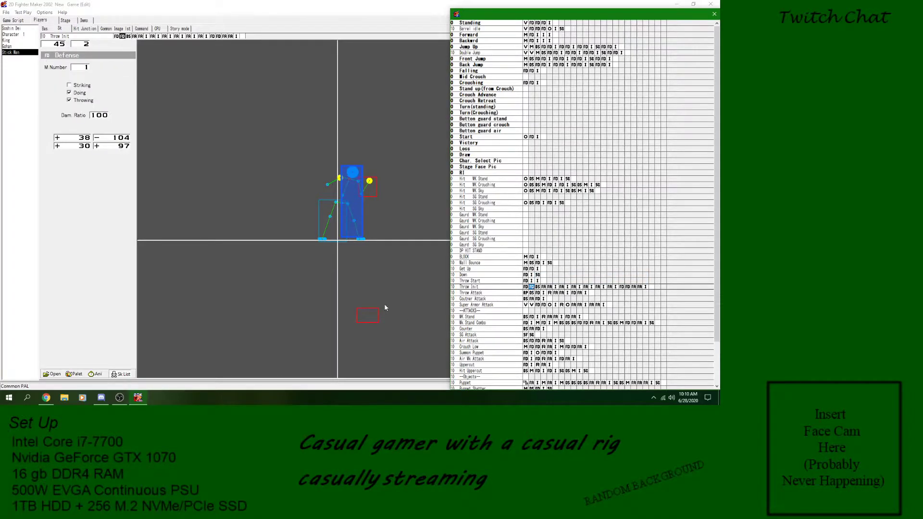
{"action": "left_click", "coordinate": [532, 280]}
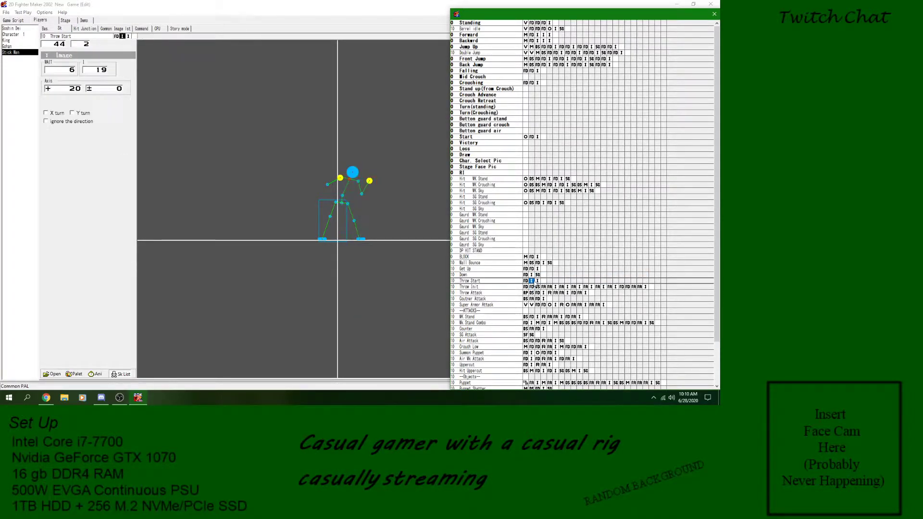
{"action": "key", "text": "ctrl+v"}
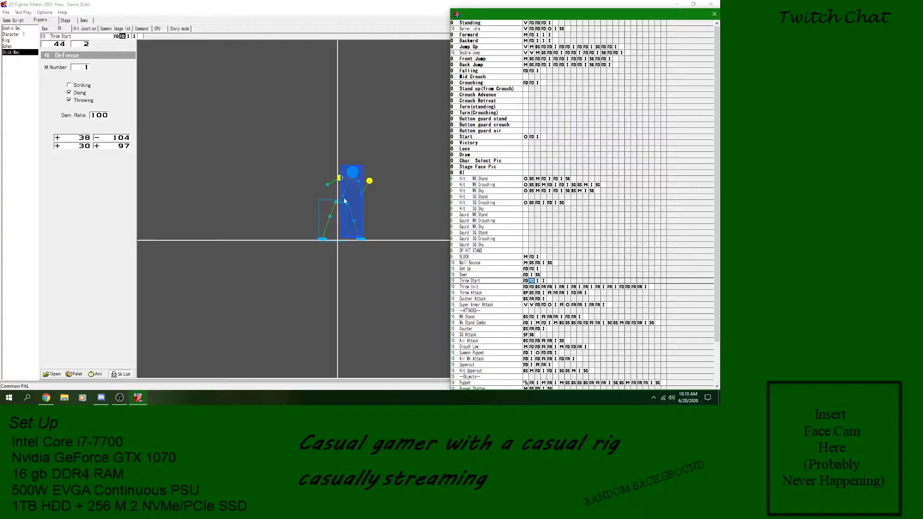
{"action": "left_click", "coordinate": [96, 375]}
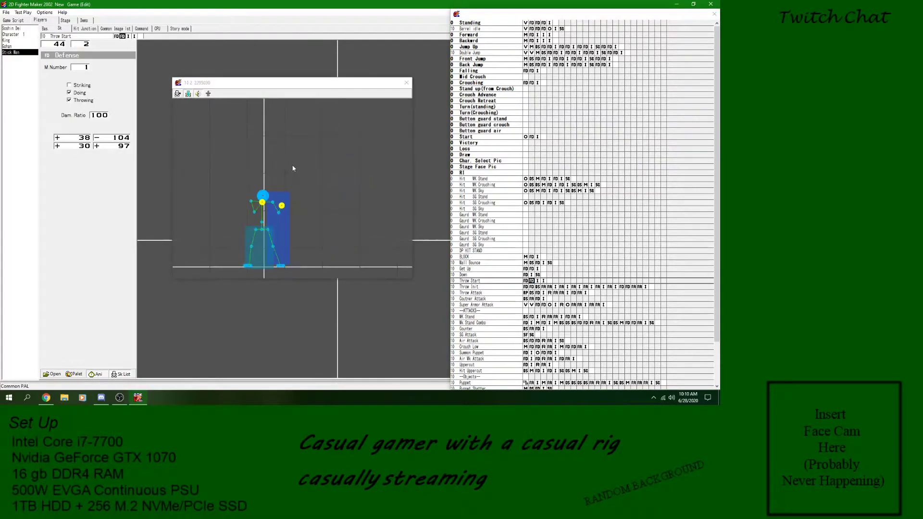
{"action": "left_click", "coordinate": [401, 84]}
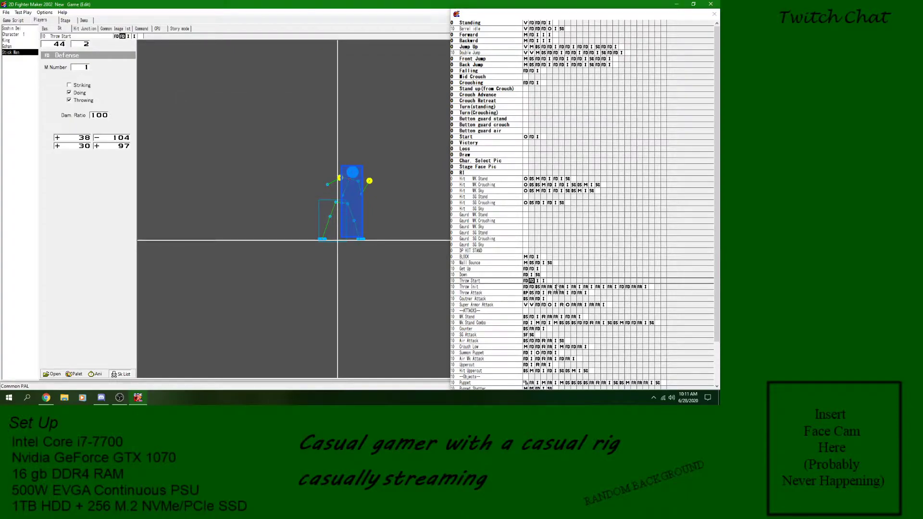
- Copy the first of Throw Init's two closing defense frames to Throw Start, directly ahead of its last image
{"action": "left_click", "coordinate": [538, 282]}
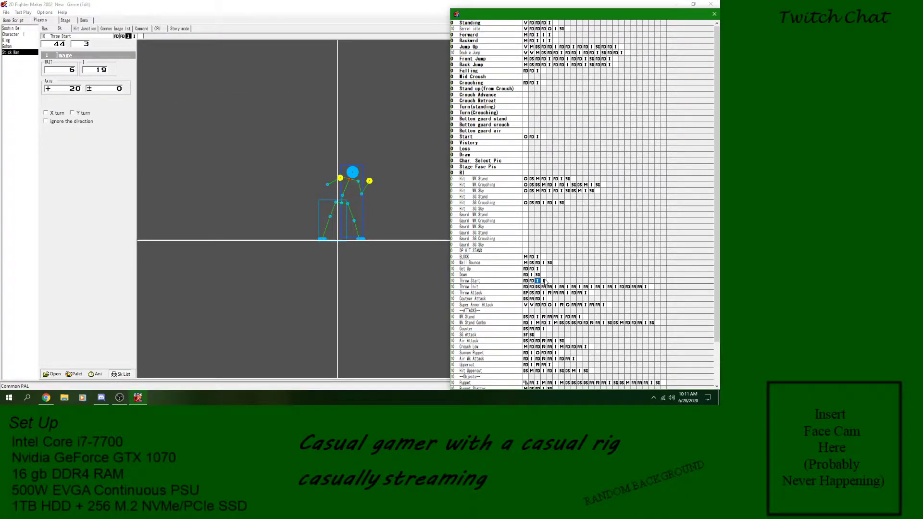
{"action": "left_click", "coordinate": [543, 281]}
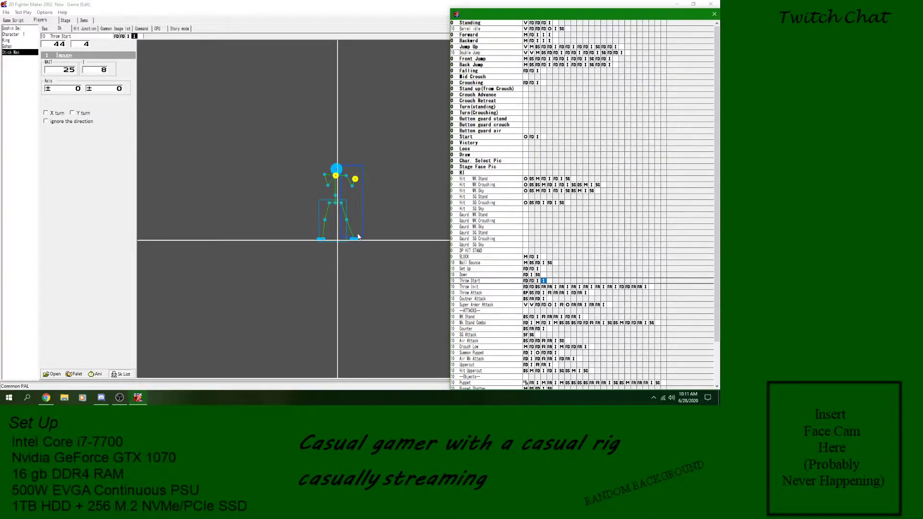
{"action": "left_click", "coordinate": [622, 288]}
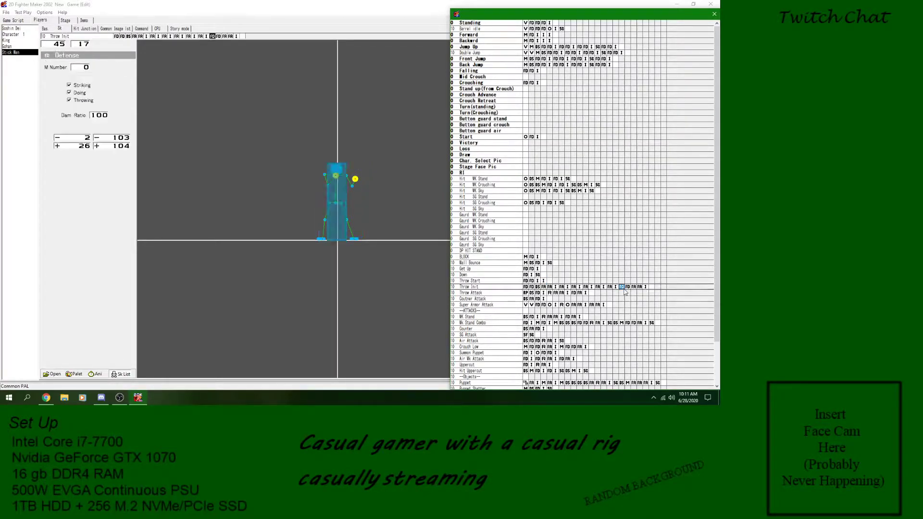
{"action": "left_click", "coordinate": [543, 281]}
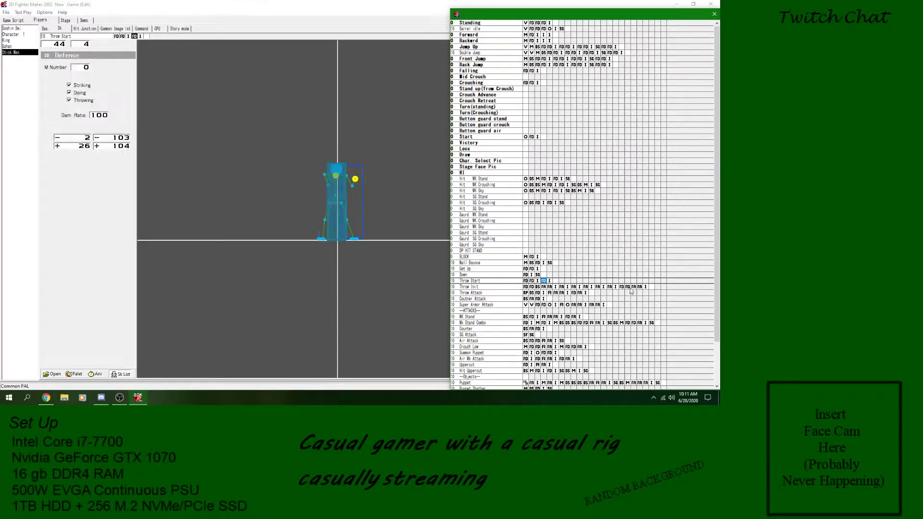
- Try a blank defense frame with M Number 1 ahead of Throw Start's last image, and delete it again
{"action": "left_click", "coordinate": [549, 281]}
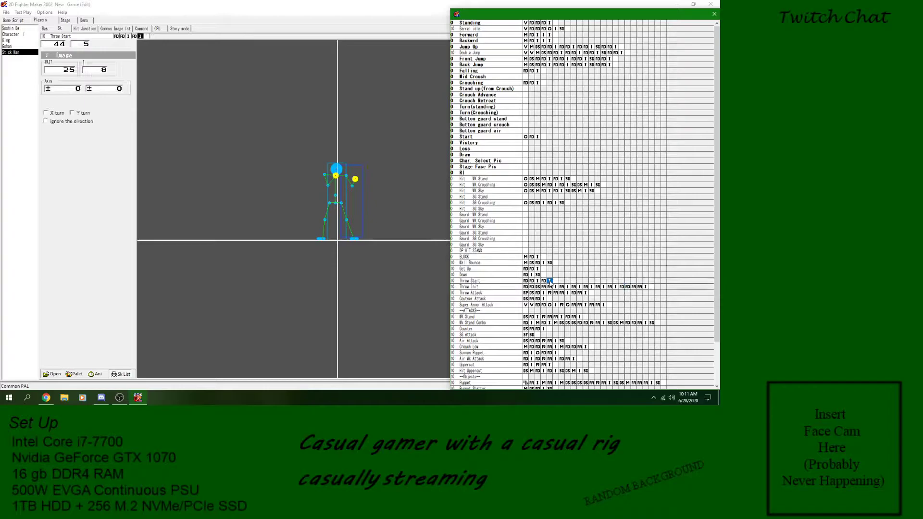
{"action": "key", "text": "ctrl+v"}
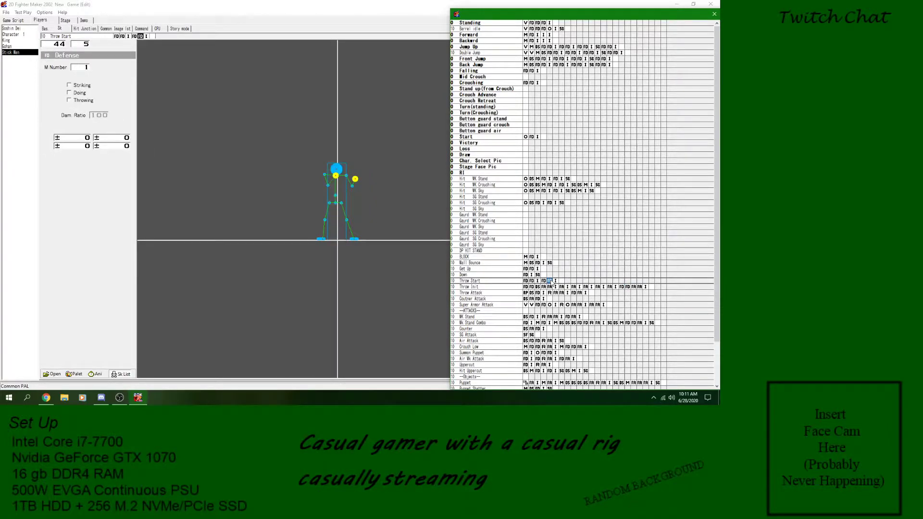
{"action": "right_click", "coordinate": [551, 282]}
{"action": "left_click", "coordinate": [547, 284]}
{"action": "right_click", "coordinate": [548, 283]}
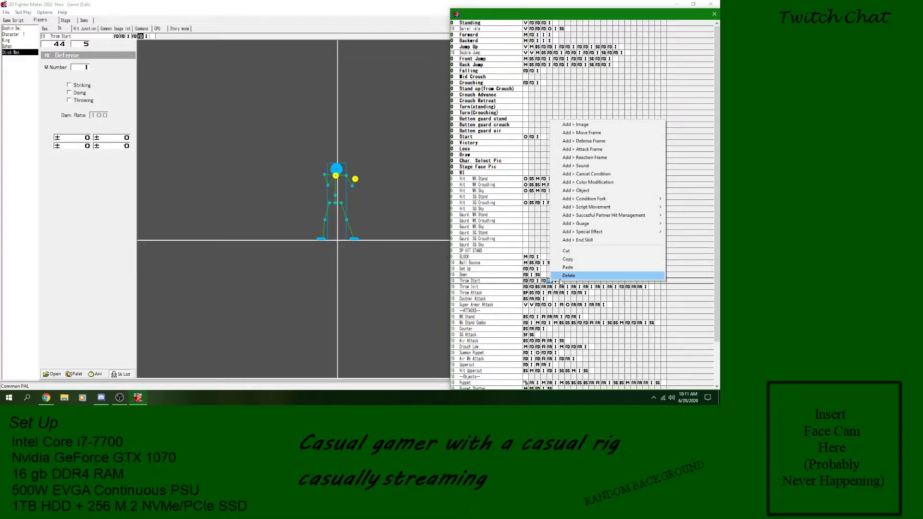
{"action": "left_click", "coordinate": [560, 278]}
- Check the defense frame ahead of Throw Start's last image and preview the skill's animation
{"action": "left_click", "coordinate": [545, 282]}
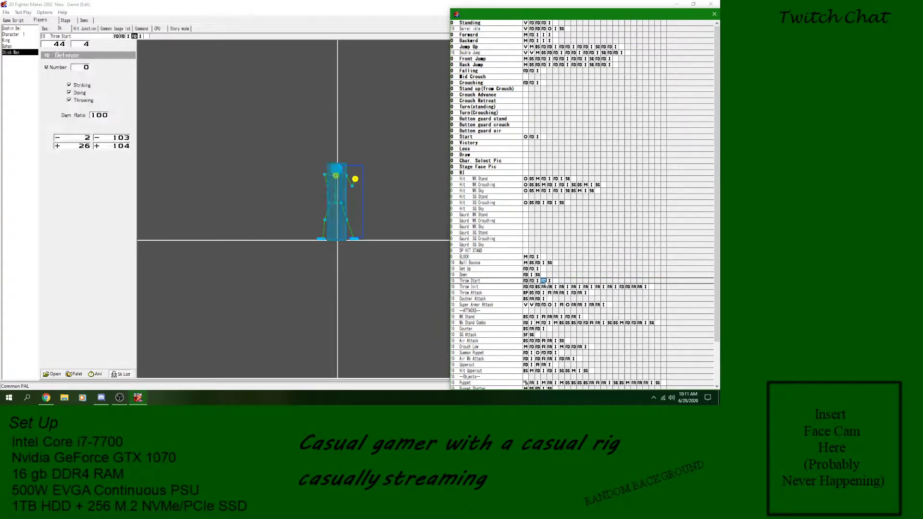
{"action": "left_click", "coordinate": [94, 374]}
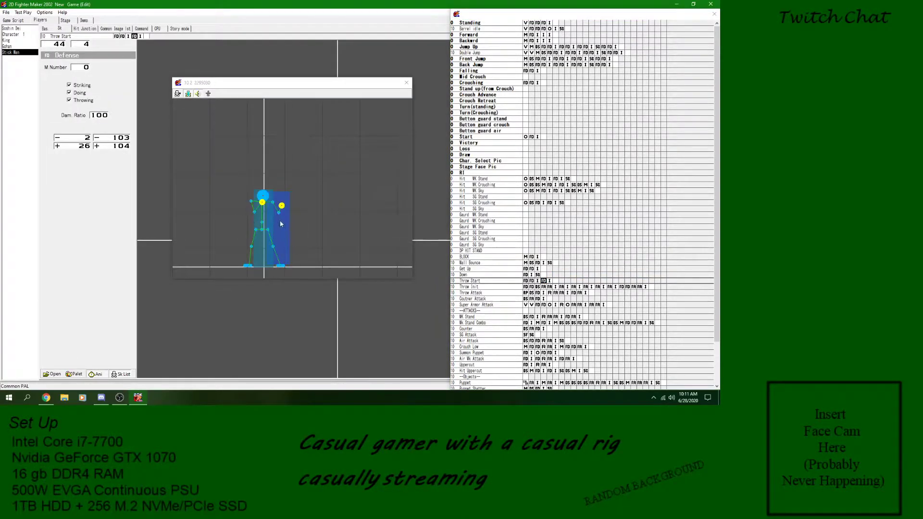
{"action": "left_click", "coordinate": [406, 82]}
- Copy Throw Init's blank closing defense frame with M Number 1 ahead of Throw Start's last image and preview the animation
{"action": "left_click", "coordinate": [627, 287]}
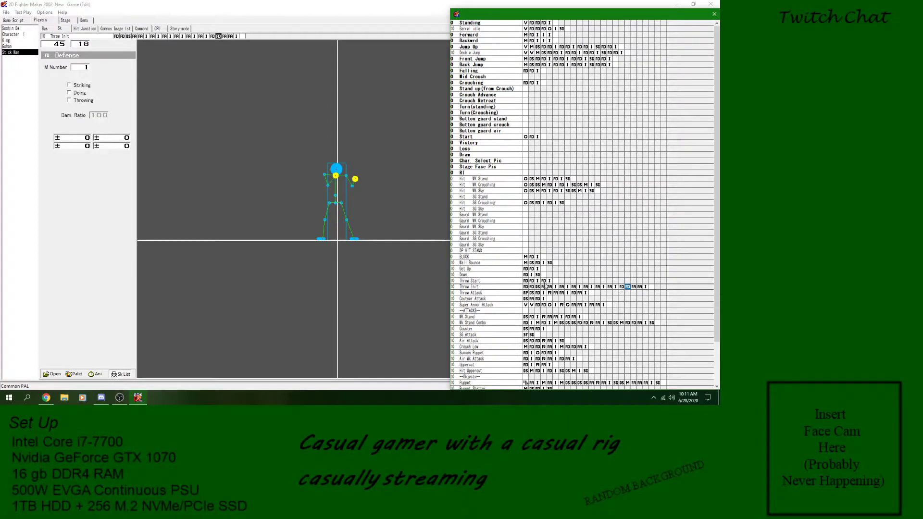
{"action": "left_click", "coordinate": [549, 281]}
{"action": "key", "text": "ctrl+v"}
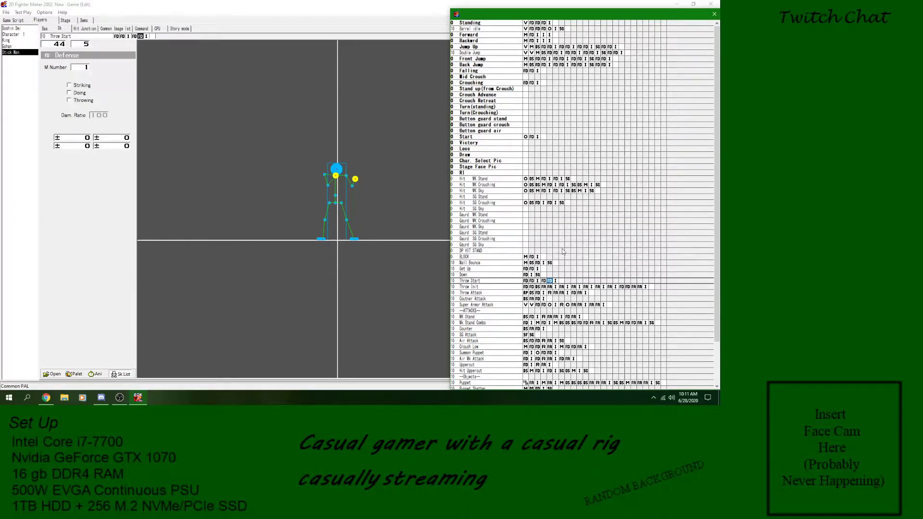
{"action": "left_click", "coordinate": [531, 281]}
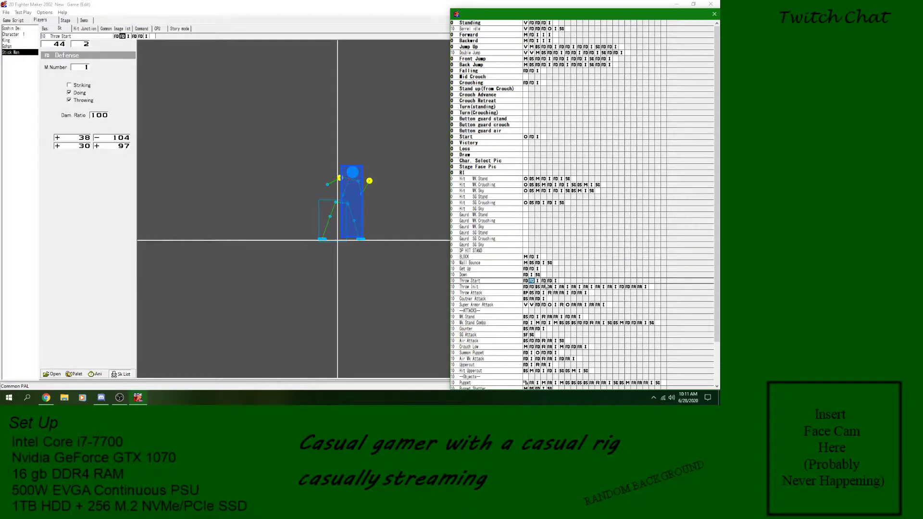
{"action": "left_click", "coordinate": [96, 374]}
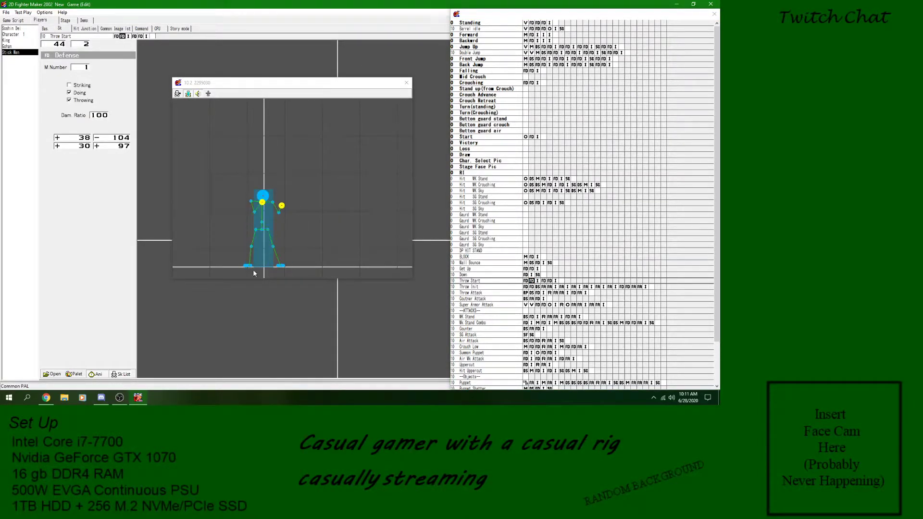
{"action": "left_click", "coordinate": [406, 83]}
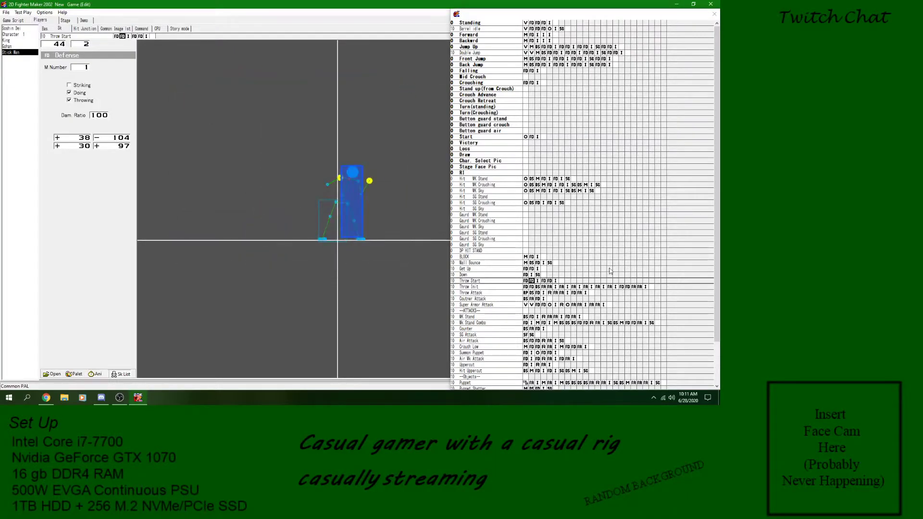
- Add an attack frame ahead of Throw Start's first image, about 18 by 23 over the figure's forward hand
{"action": "left_click", "coordinate": [543, 288]}
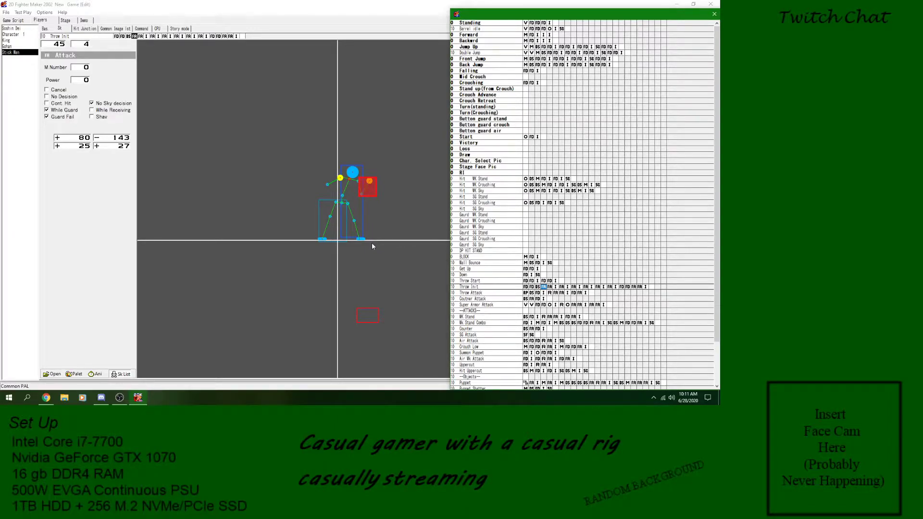
{"action": "right_click", "coordinate": [556, 281]}
{"action": "mouse_move", "coordinate": [633, 202]}
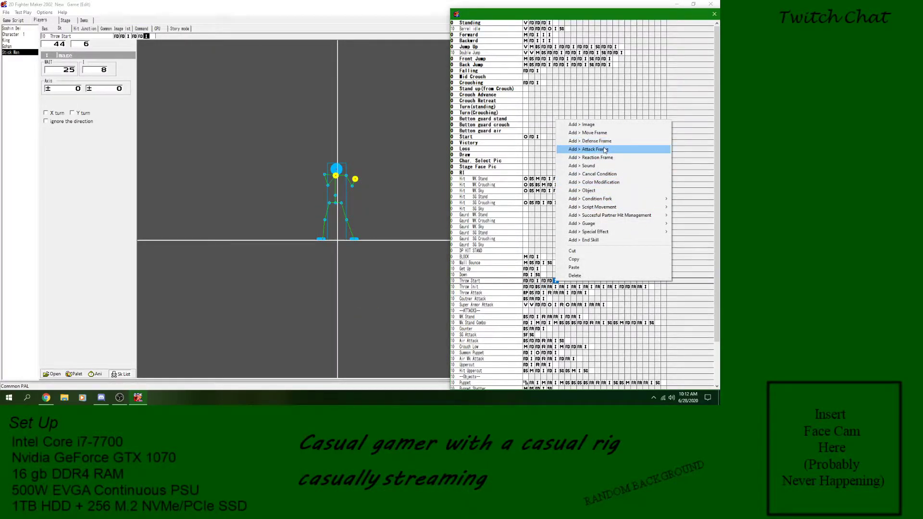
{"action": "left_click", "coordinate": [537, 281]}
{"action": "right_click", "coordinate": [540, 284]}
{"action": "left_click", "coordinate": [577, 150]}
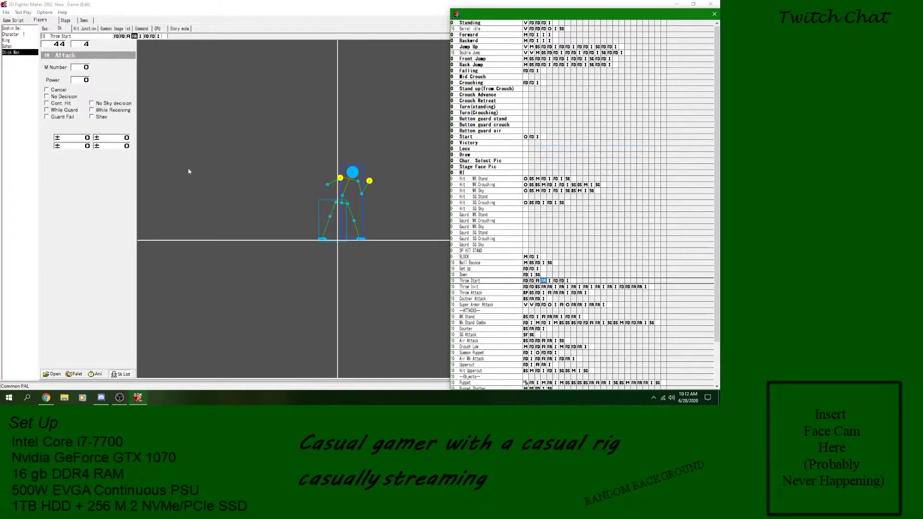
{"action": "left_click_drag", "start_coordinate": [358, 179], "coordinate": [376, 196]}
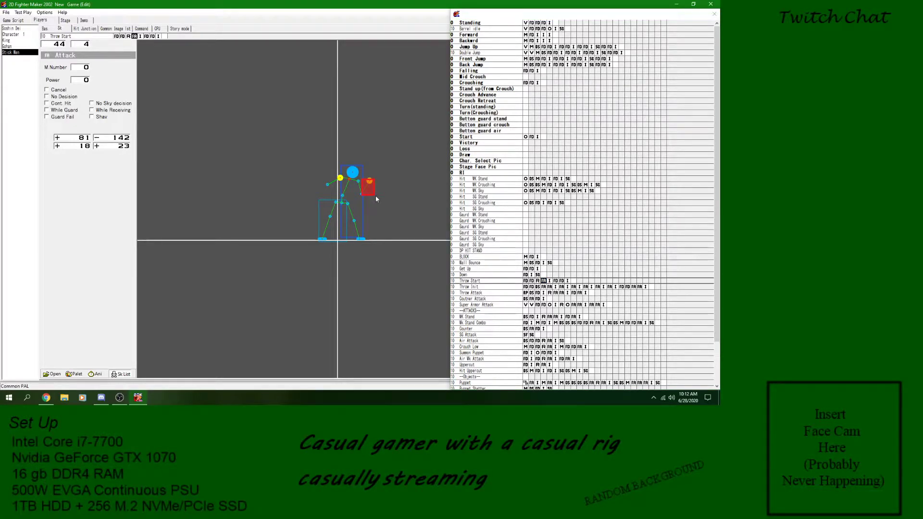
- Enable Guard Fail, No Sky decision and While Guard on Throw Start's attack frame, matching Throw Init's first attack frame
{"action": "left_click", "coordinate": [57, 118]}
{"action": "left_click", "coordinate": [115, 105]}
{"action": "left_click", "coordinate": [543, 287]}
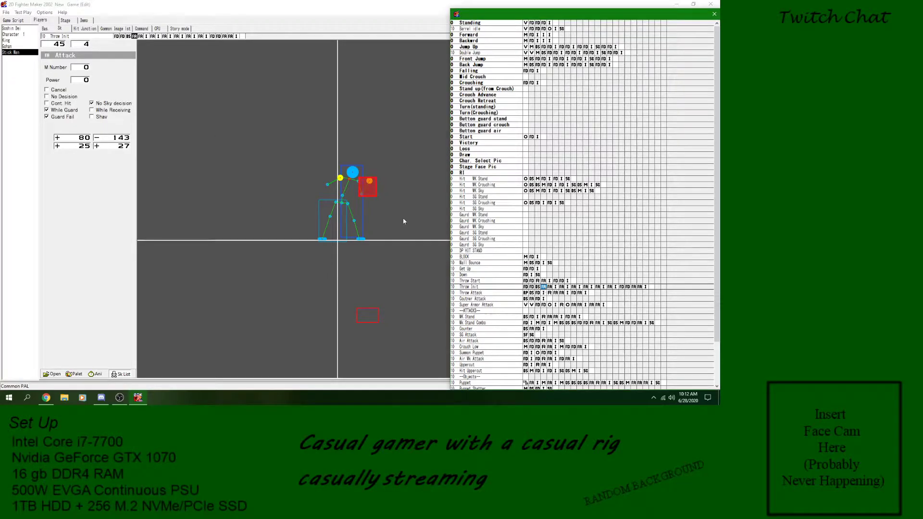
{"action": "left_click", "coordinate": [545, 282]}
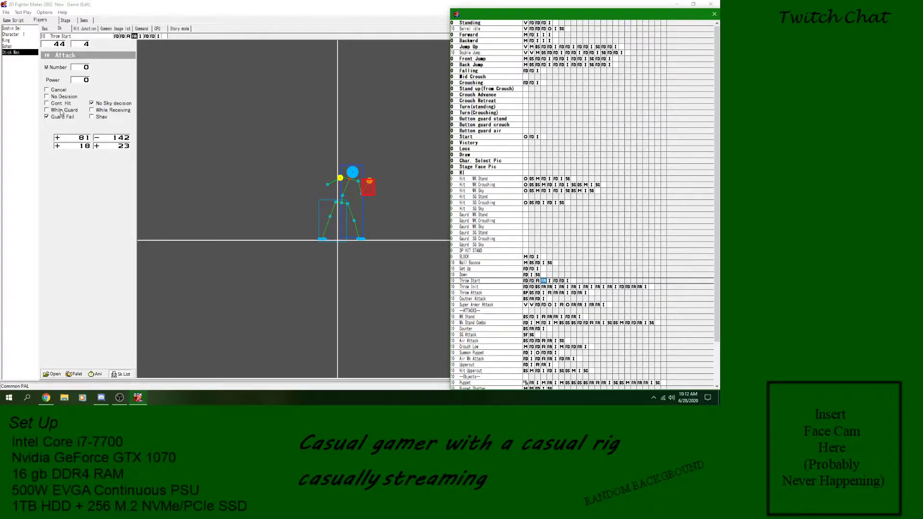
{"action": "left_click", "coordinate": [61, 112]}
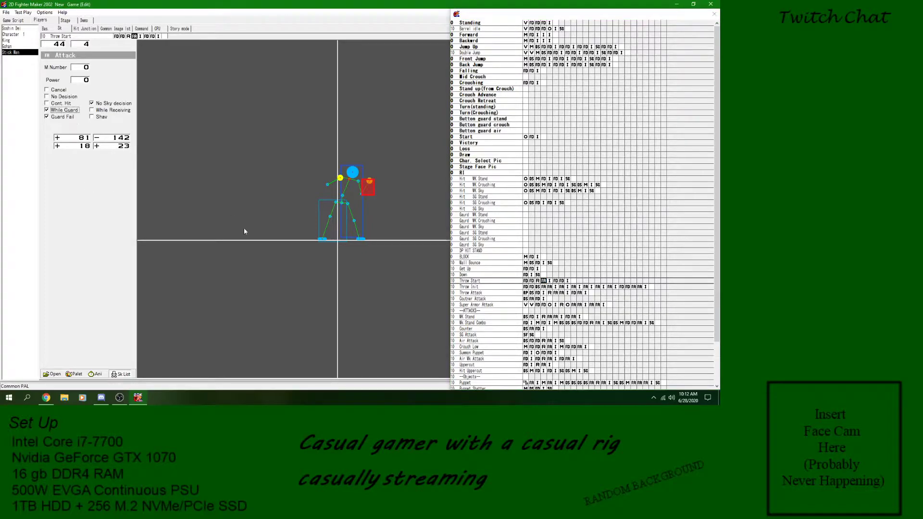
- Delete the empty reaction block ahead of Throw Start's attack frame and select the skill's first image block
{"action": "right_click", "coordinate": [537, 282]}
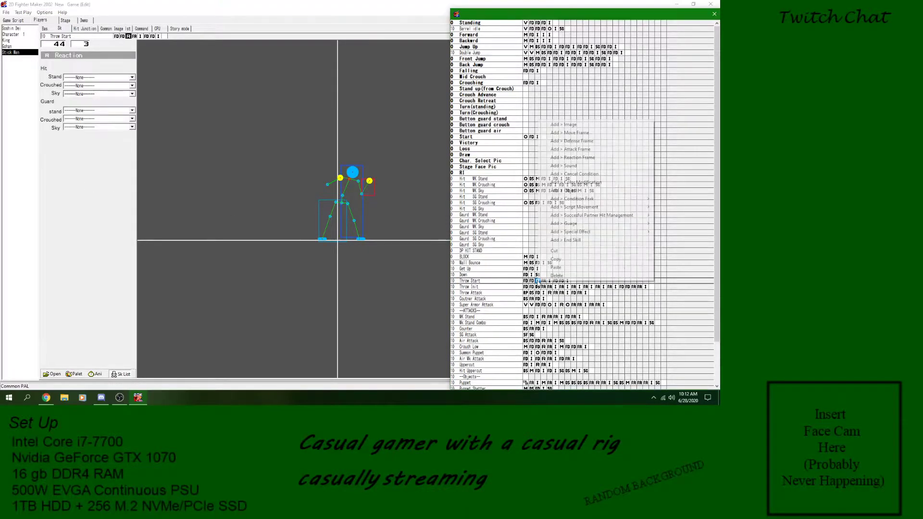
{"action": "left_click", "coordinate": [557, 275]}
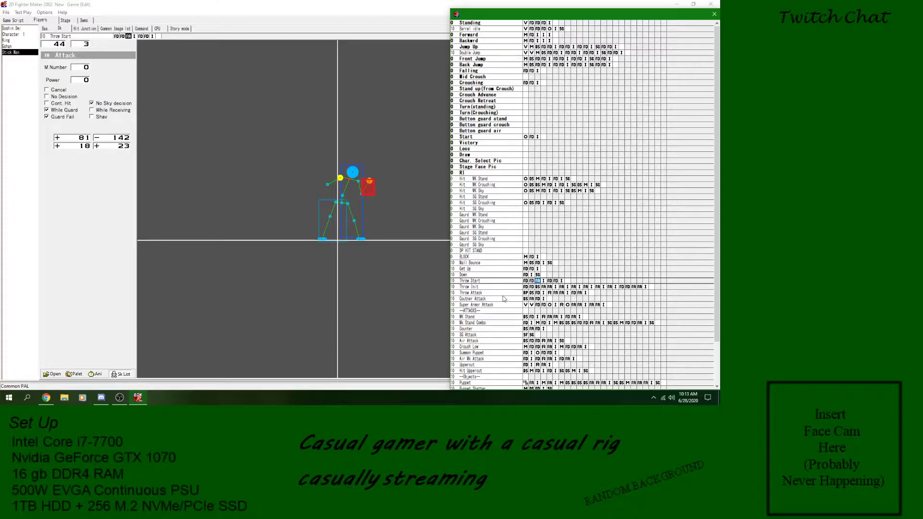
{"action": "left_click", "coordinate": [543, 282]}
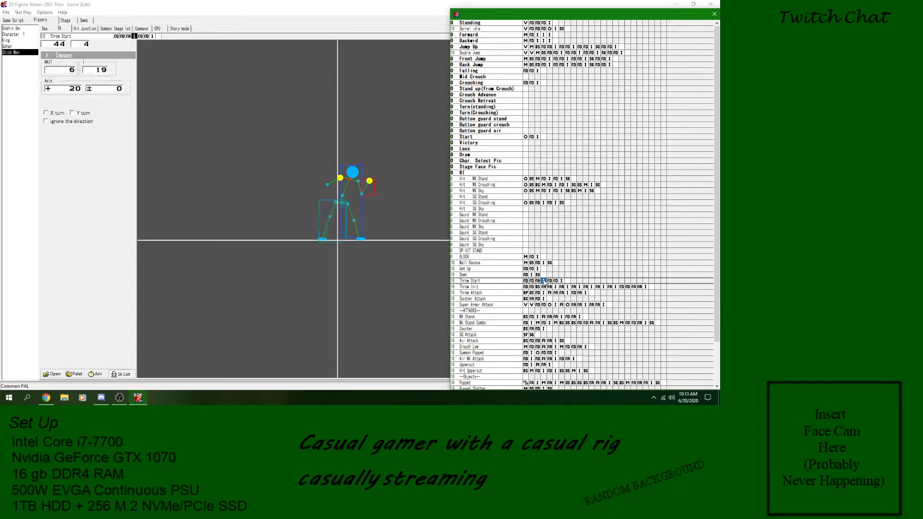
- Replace Throw Start's attack frame with a copy of Throw Init's first attack frame, 25 by 27
{"action": "left_click", "coordinate": [538, 280]}
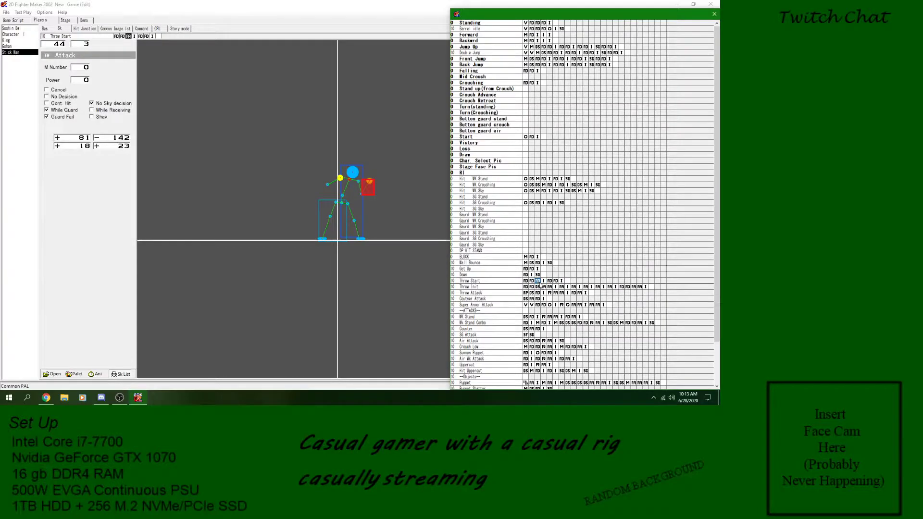
{"action": "right_click", "coordinate": [538, 281]}
{"action": "left_click", "coordinate": [548, 275]}
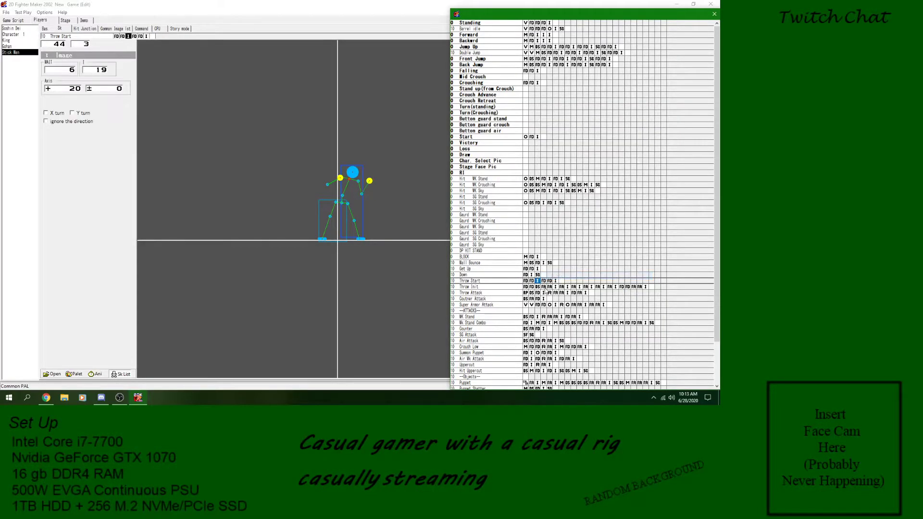
{"action": "left_click", "coordinate": [544, 287]}
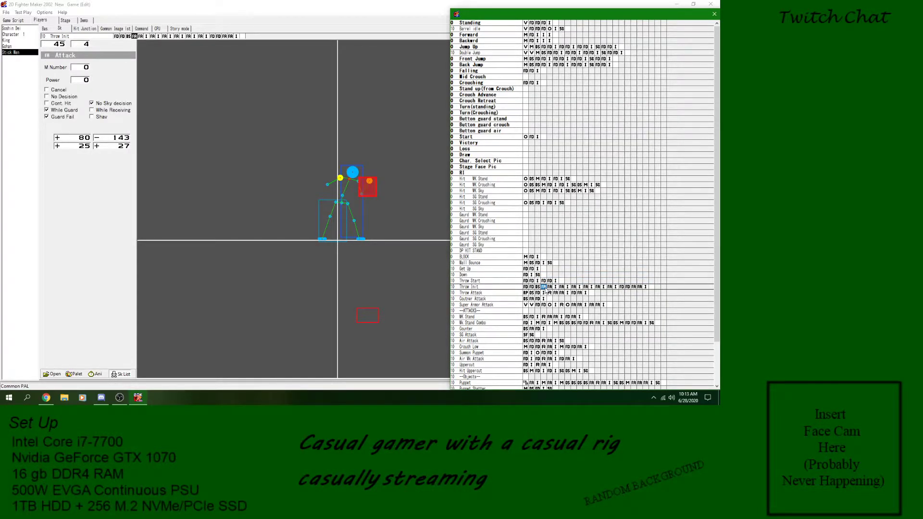
{"action": "left_click", "coordinate": [537, 281]}
{"action": "key", "text": "ctrl+v"}
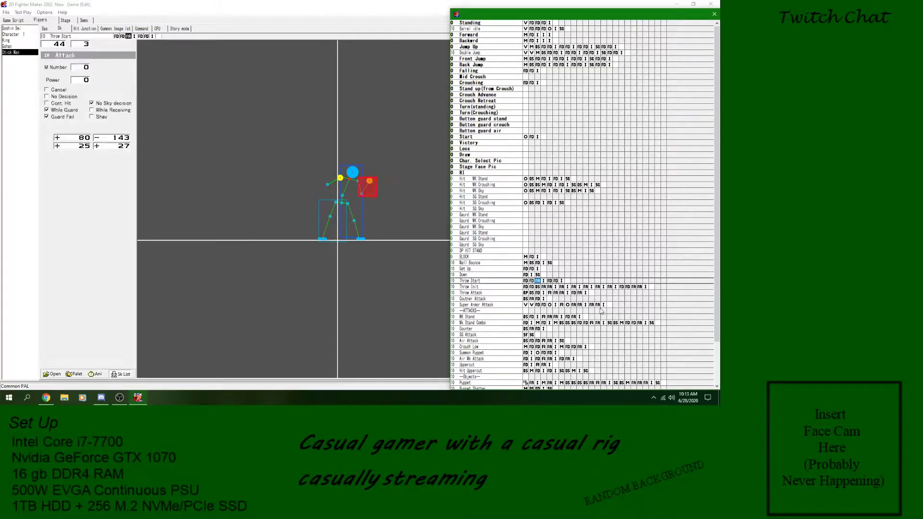
{"action": "left_click", "coordinate": [507, 282]}
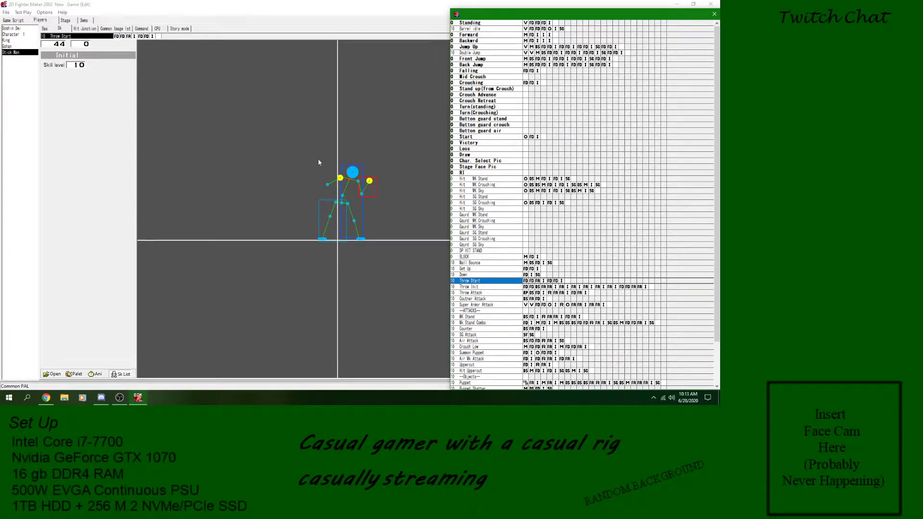
- Add a blank attack frame without a reaction block ahead of Throw Start's last image and preview the animation
{"action": "left_click", "coordinate": [561, 281]}
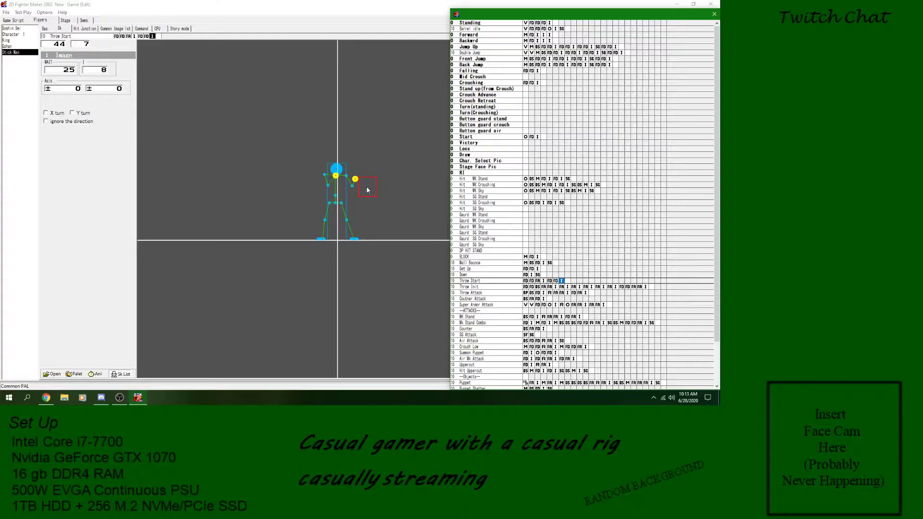
{"action": "right_click", "coordinate": [560, 282]}
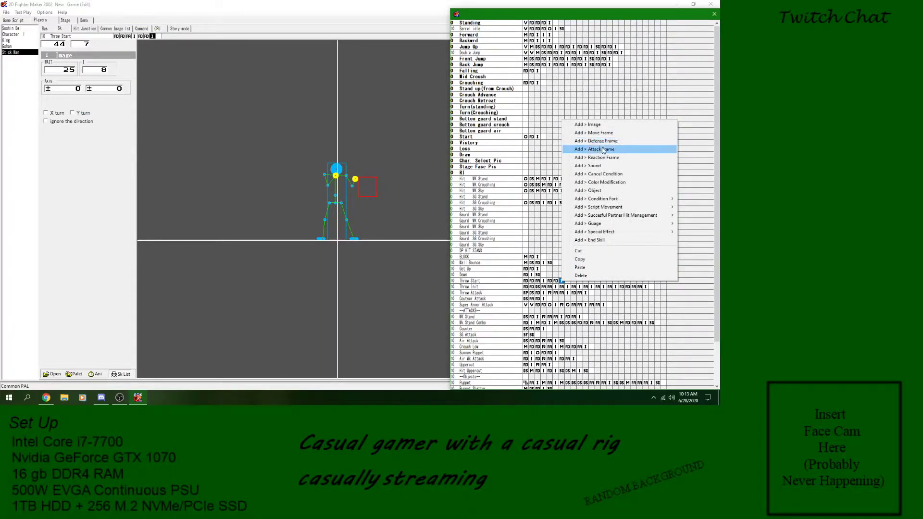
{"action": "left_click", "coordinate": [596, 150]}
{"action": "left_click", "coordinate": [561, 282]}
{"action": "right_click", "coordinate": [561, 281]}
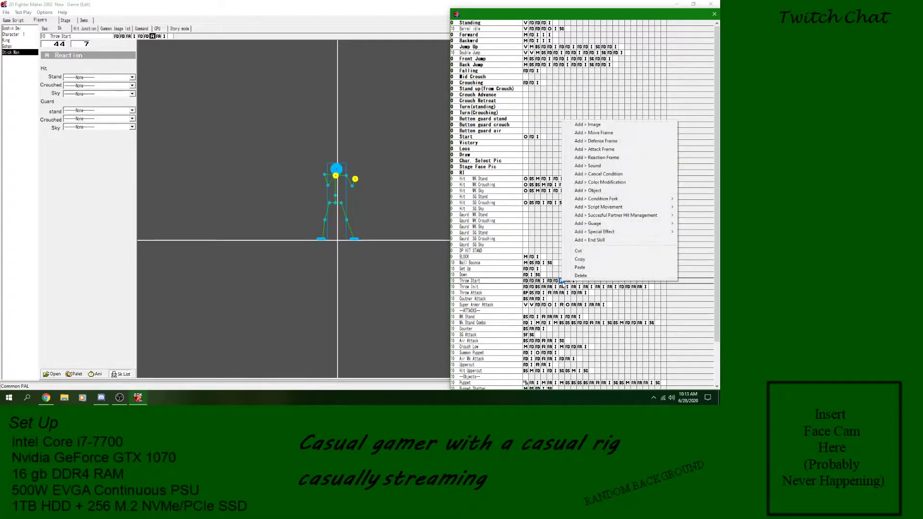
{"action": "left_click", "coordinate": [572, 276]}
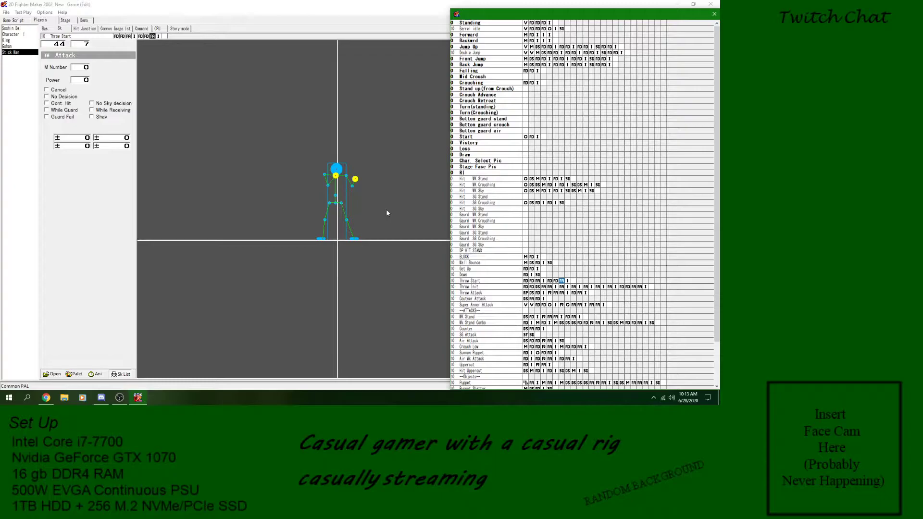
{"action": "left_click", "coordinate": [95, 374]}
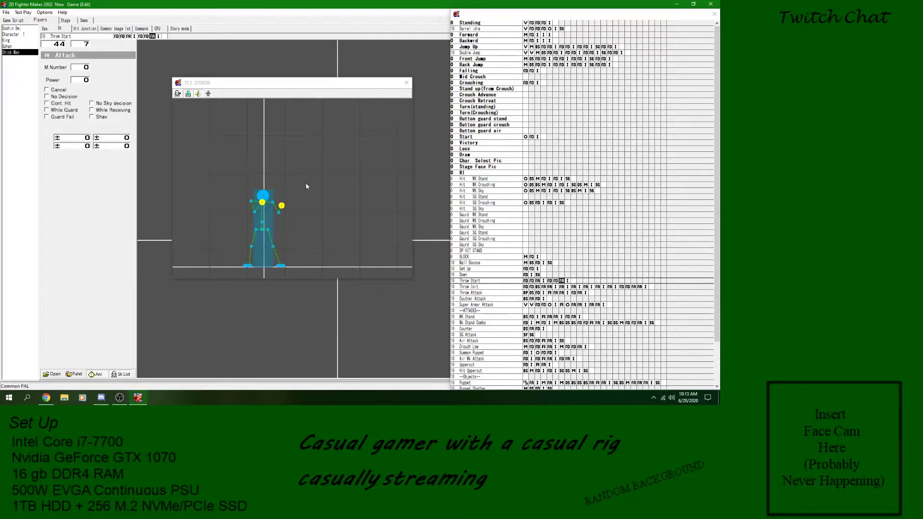
{"action": "left_click", "coordinate": [407, 84]}
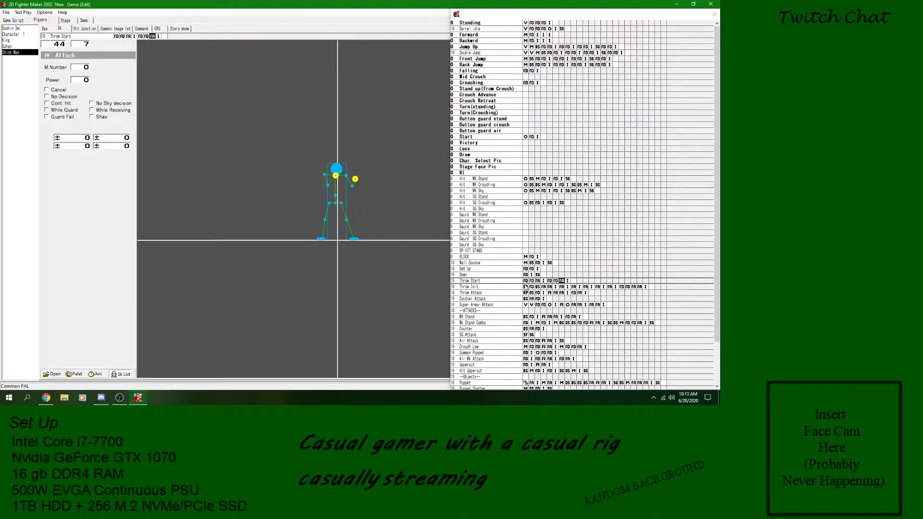
- Add a Detect Skill conditional branch ahead of Throw Start's first defense frame with the divergence set to while throw do
{"action": "left_click", "coordinate": [525, 282]}
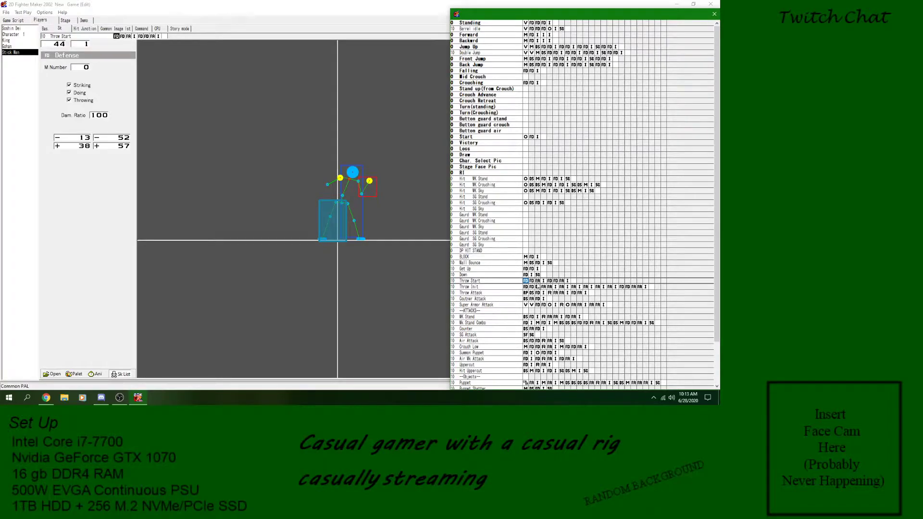
{"action": "left_click", "coordinate": [543, 283]}
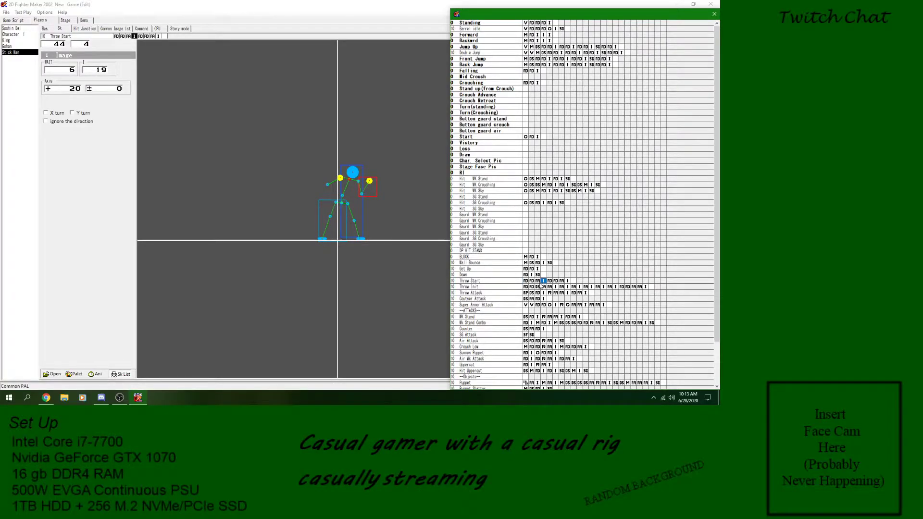
{"action": "left_click", "coordinate": [525, 282]}
{"action": "right_click", "coordinate": [527, 282]}
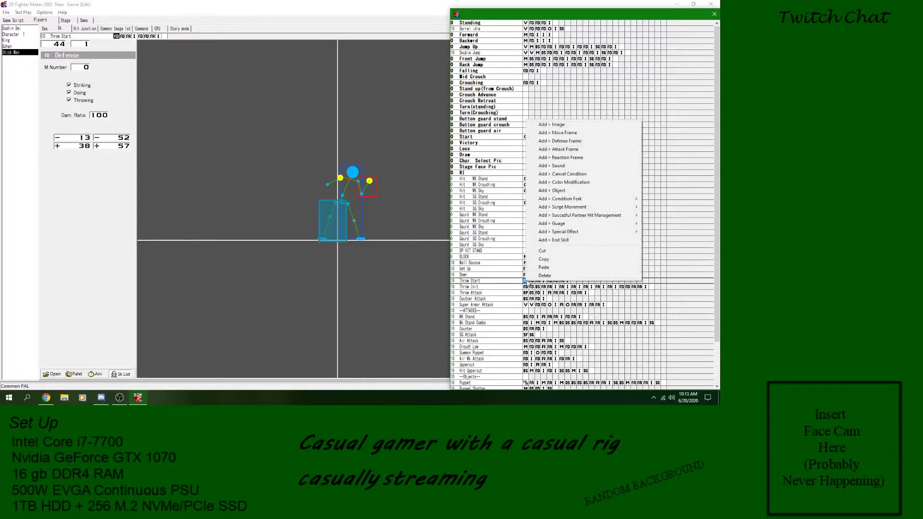
{"action": "mouse_move", "coordinate": [610, 199]}
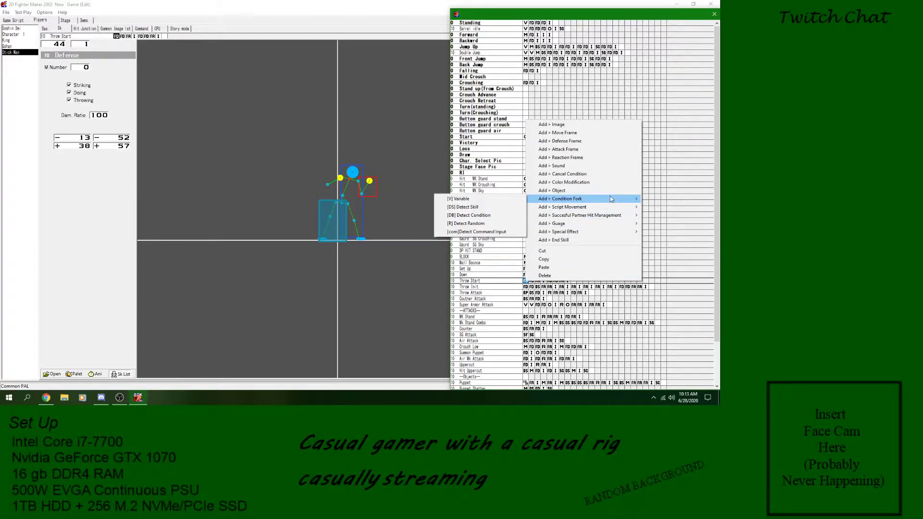
{"action": "left_click", "coordinate": [473, 207]}
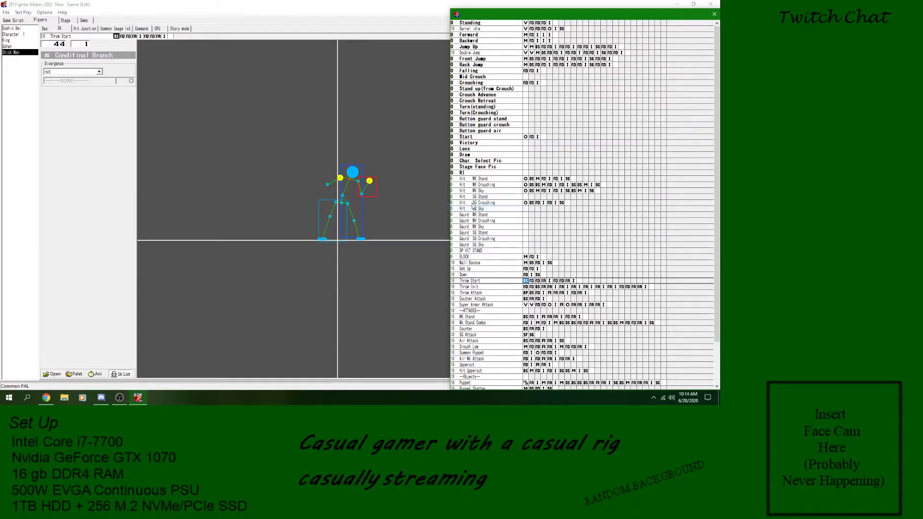
{"action": "left_click", "coordinate": [99, 71]}
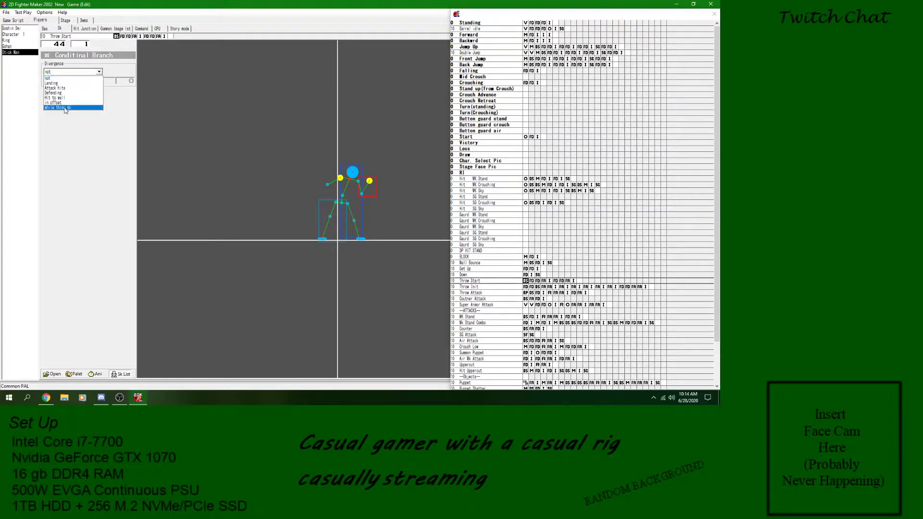
{"action": "left_click", "coordinate": [66, 108]}
{"action": "left_click", "coordinate": [99, 72]}
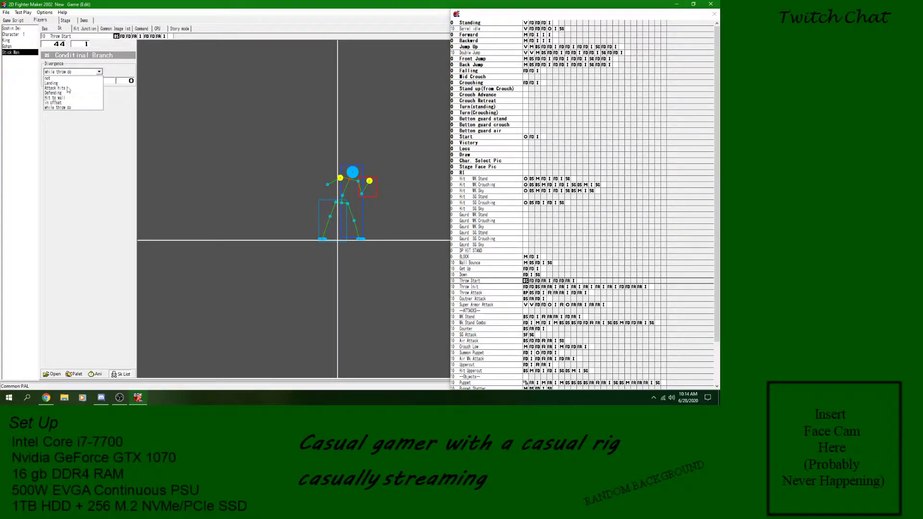
{"action": "left_click", "coordinate": [92, 110]}
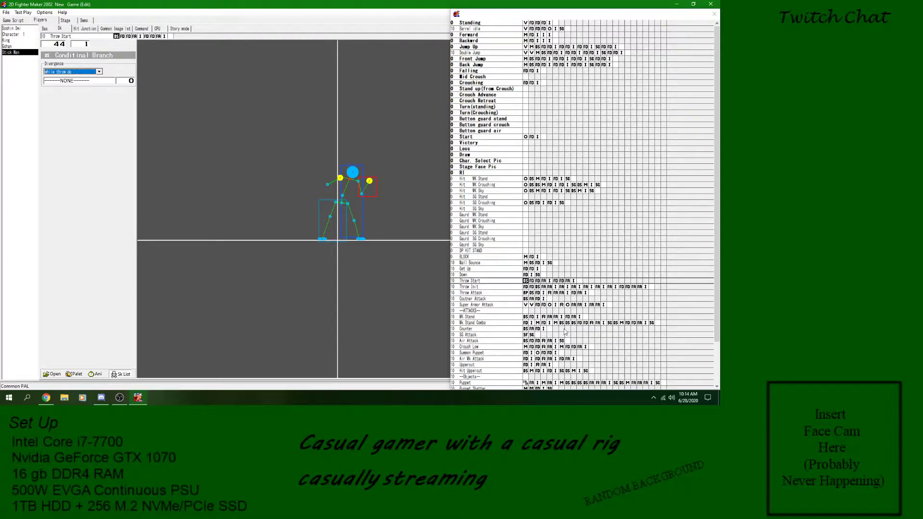
- Try Attack hits as the divergence of Throw Start's opening branch and set it back to while throw do
{"action": "left_click", "coordinate": [531, 281]}
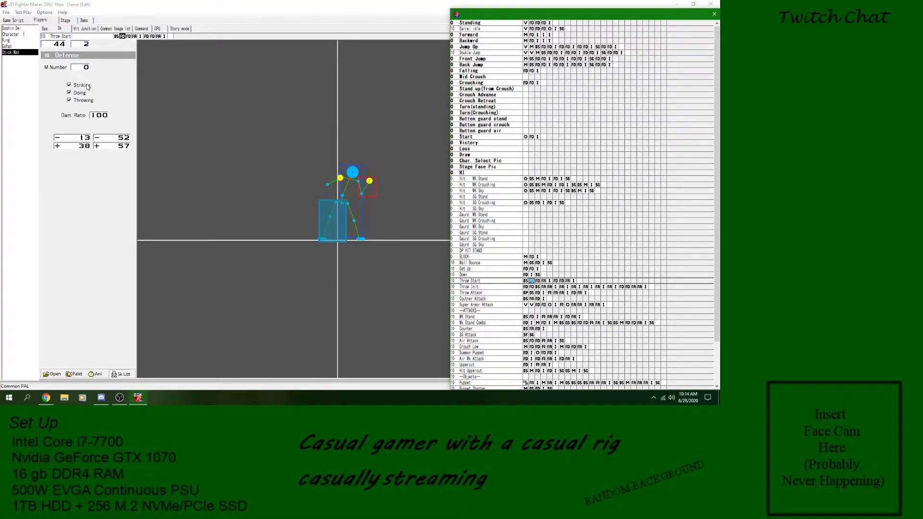
{"action": "left_click", "coordinate": [525, 282]}
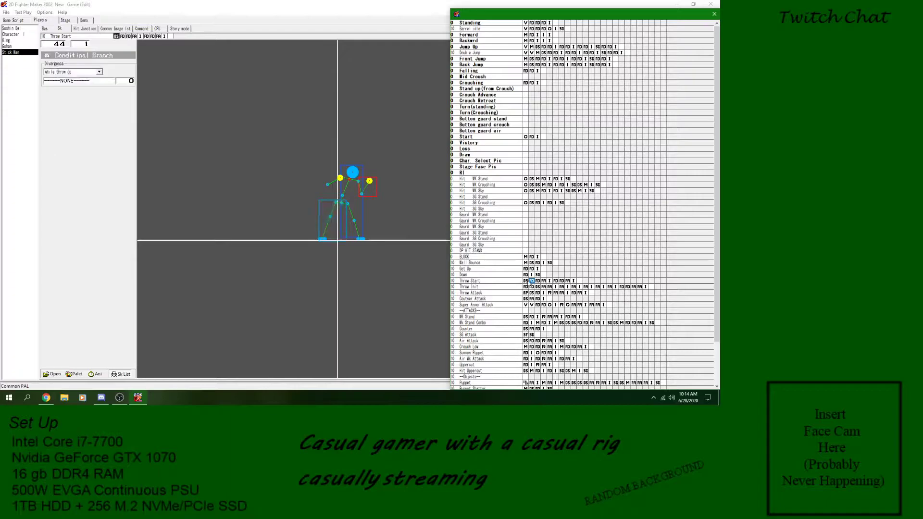
{"action": "left_click", "coordinate": [100, 72]}
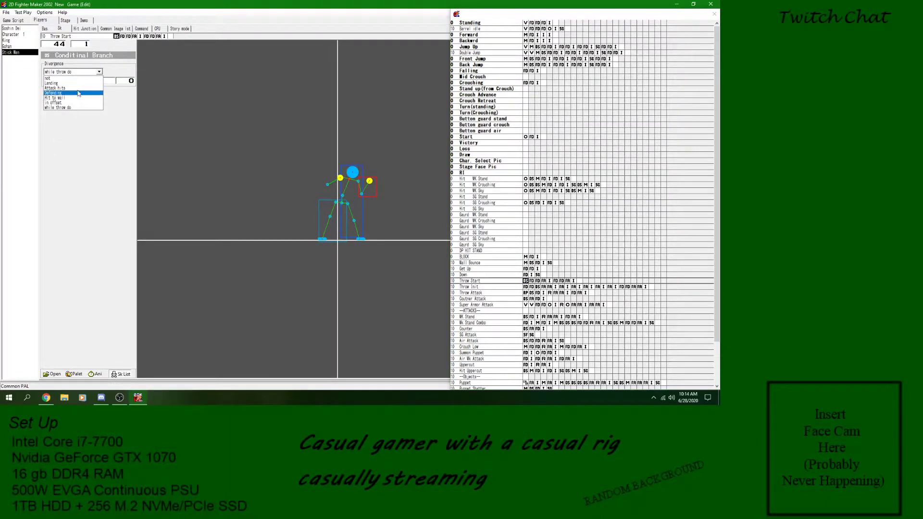
{"action": "left_click", "coordinate": [79, 91]}
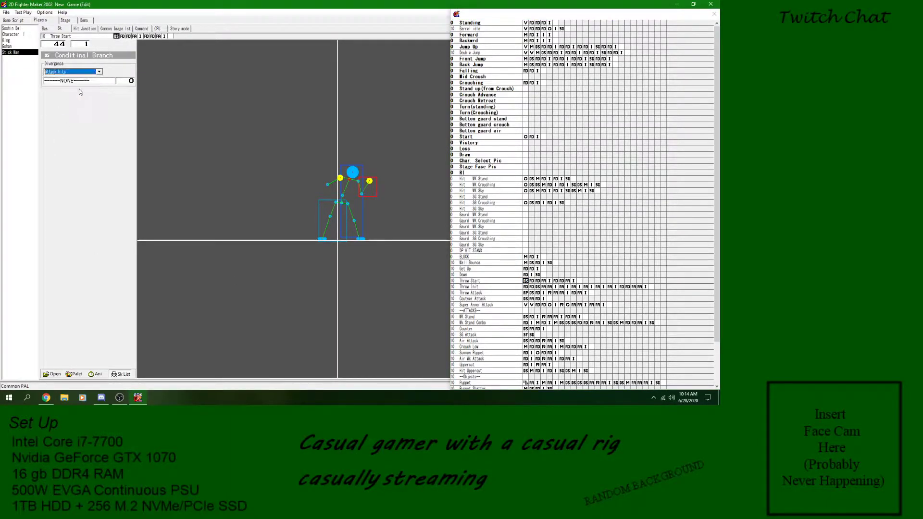
{"action": "left_click", "coordinate": [531, 281]}
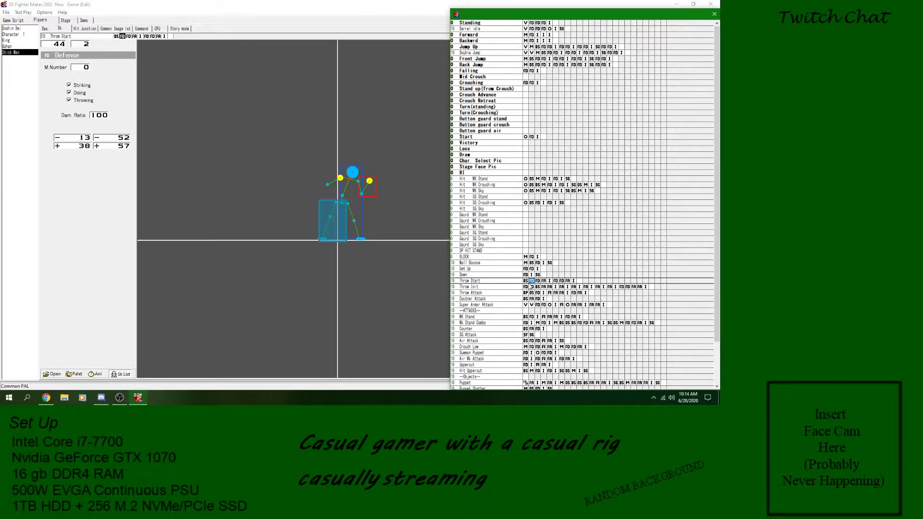
{"action": "left_click", "coordinate": [526, 280]}
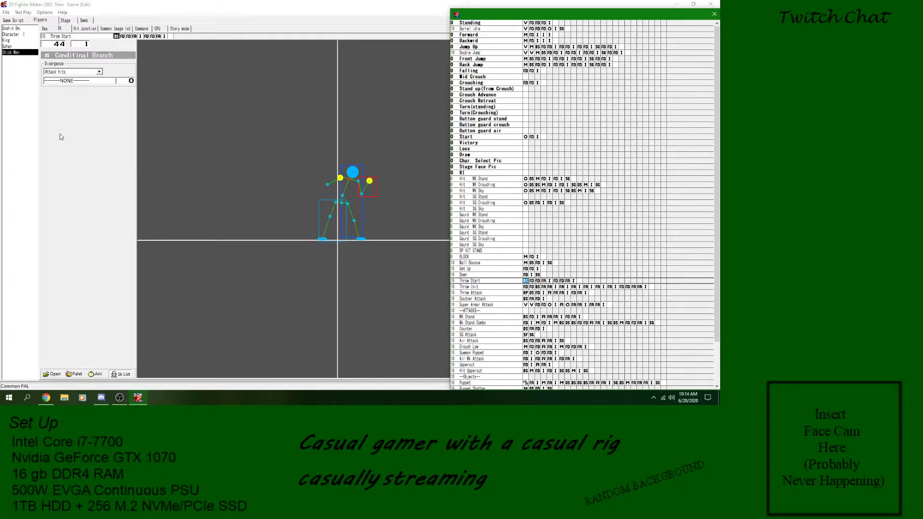
{"action": "left_click", "coordinate": [99, 72]}
{"action": "left_click", "coordinate": [60, 107]}
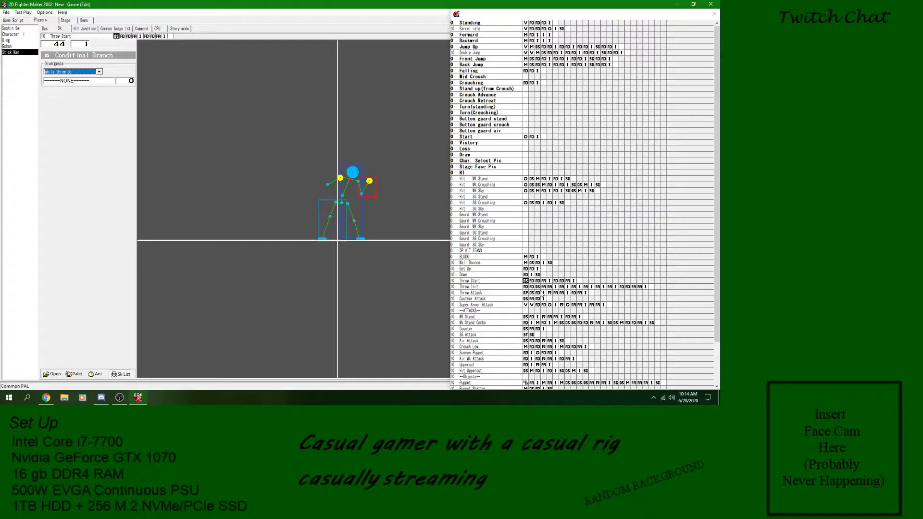
- Compare the settings of Jump Up's landing branch and first two defense frames with Throw Start's branch, defense and attack frames
{"action": "left_click", "coordinate": [532, 281]}
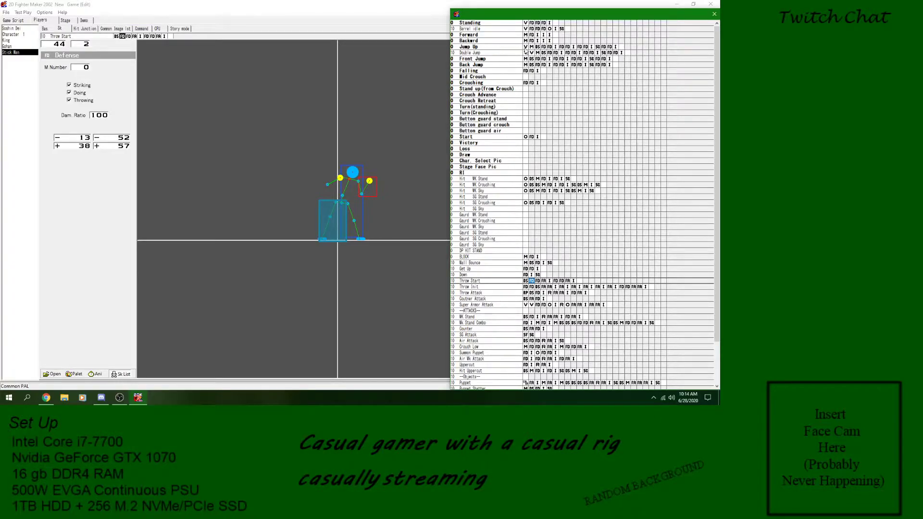
{"action": "left_click", "coordinate": [537, 47]}
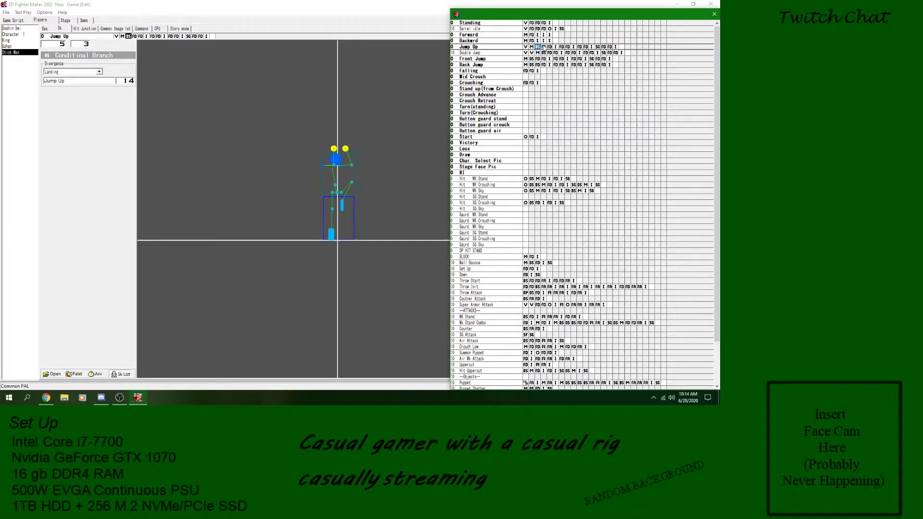
{"action": "left_click", "coordinate": [543, 47]}
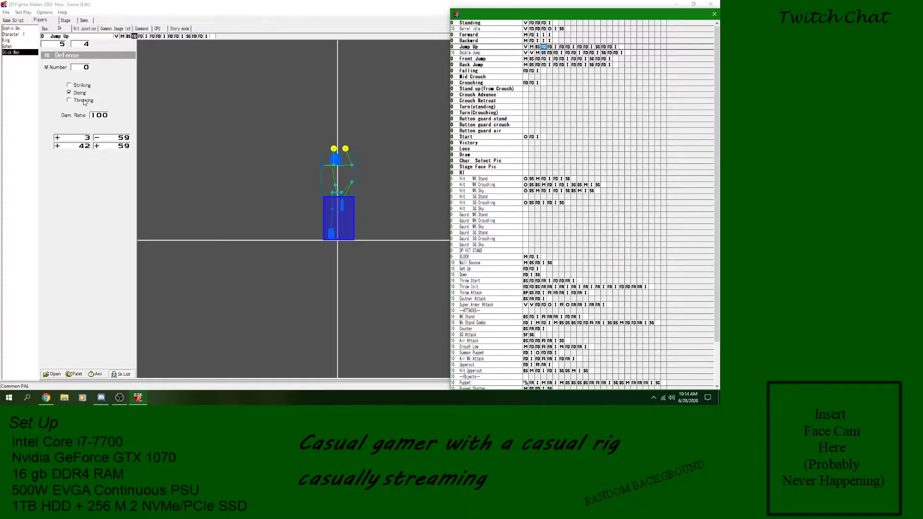
{"action": "left_click", "coordinate": [549, 47]}
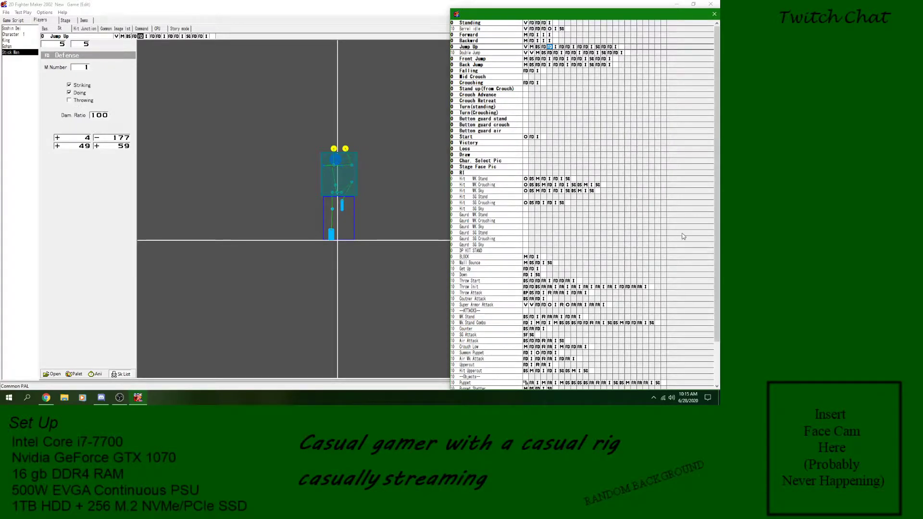
{"action": "left_click", "coordinate": [515, 282]}
{"action": "left_click", "coordinate": [544, 281]}
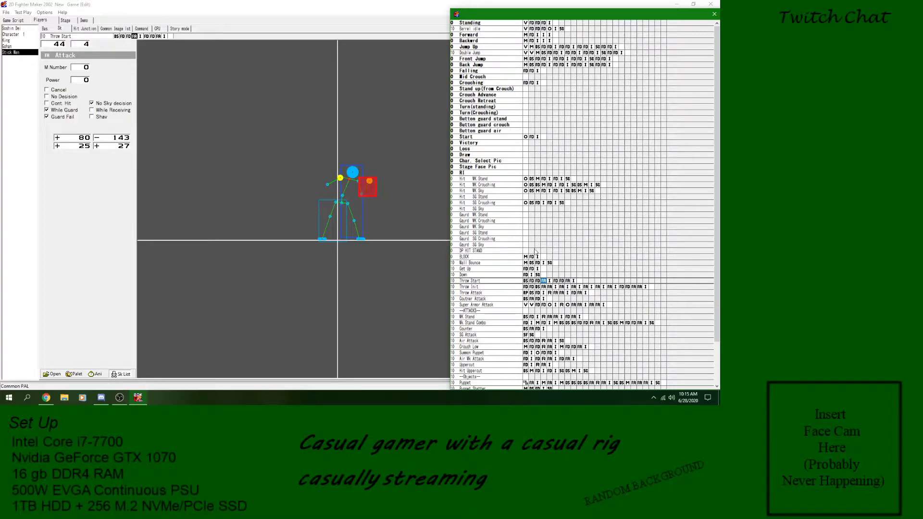
{"action": "left_click", "coordinate": [536, 282]}
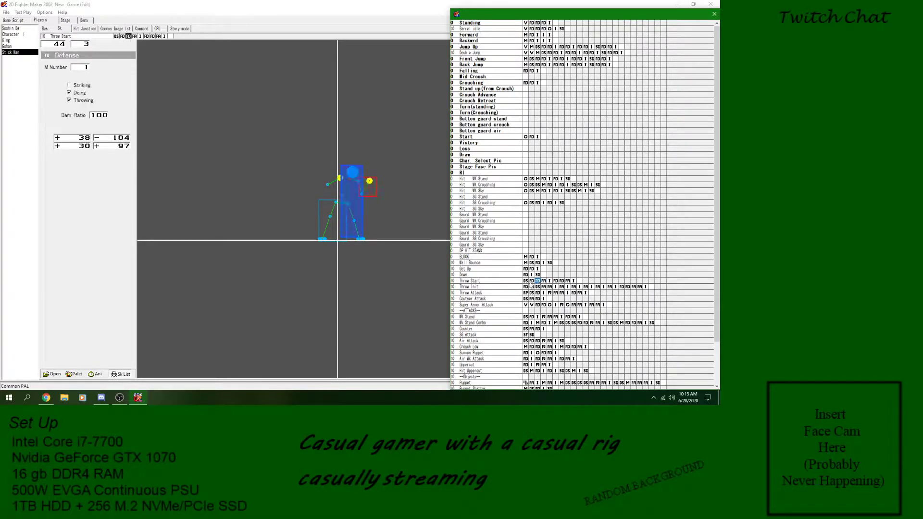
{"action": "left_click", "coordinate": [525, 281]}
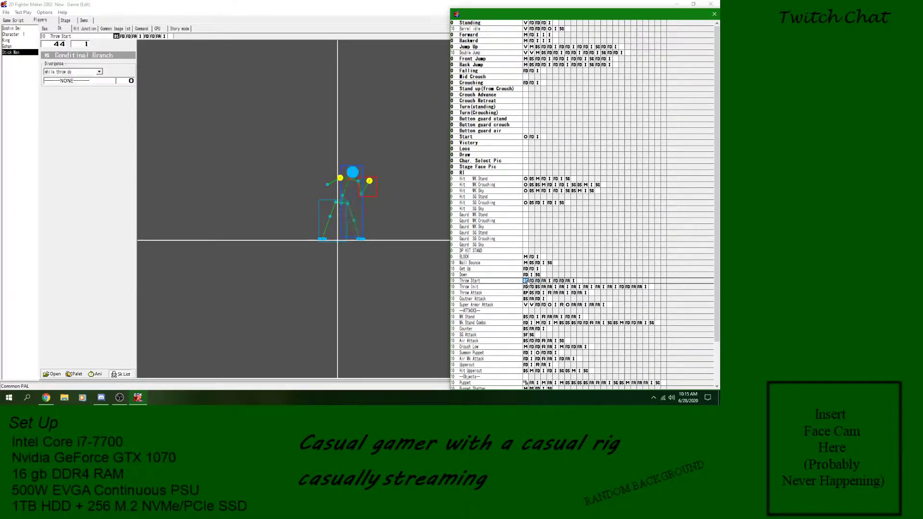
{"action": "left_click", "coordinate": [543, 47]}
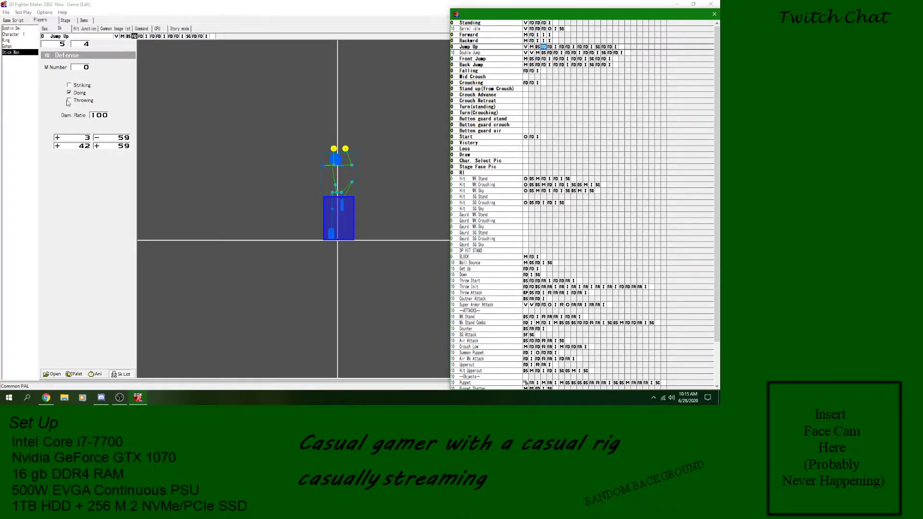
{"action": "left_click", "coordinate": [544, 281]}
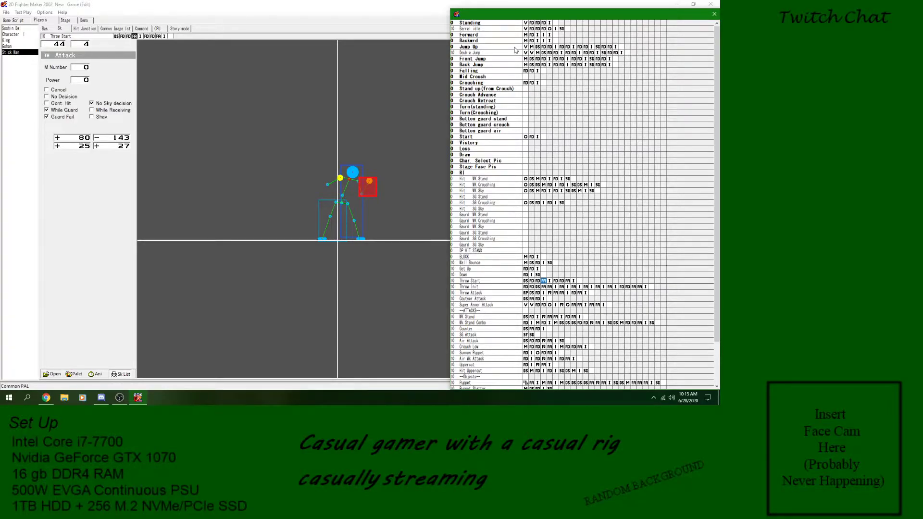
- Try to set Throw Attack as the target skill of Throw Start's opening conditional branch
{"action": "left_click", "coordinate": [489, 287]}
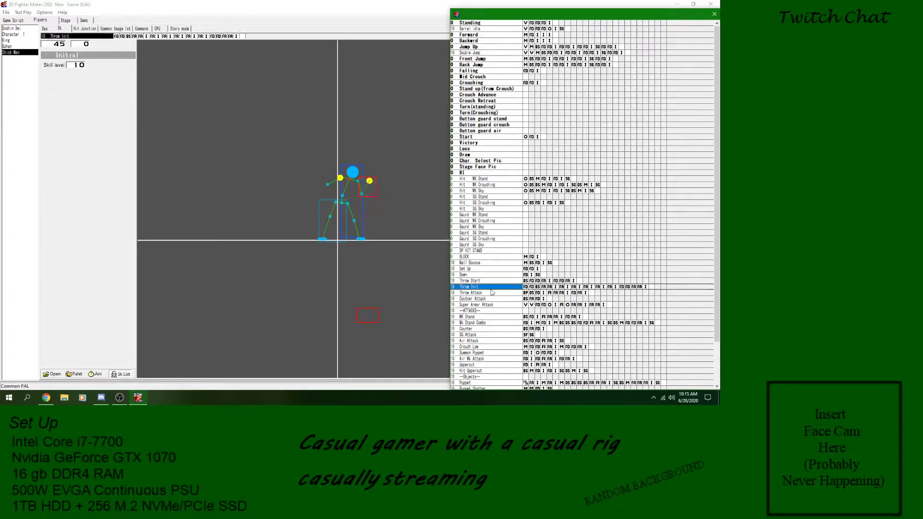
{"action": "left_click", "coordinate": [526, 287]}
{"action": "left_click", "coordinate": [524, 281]}
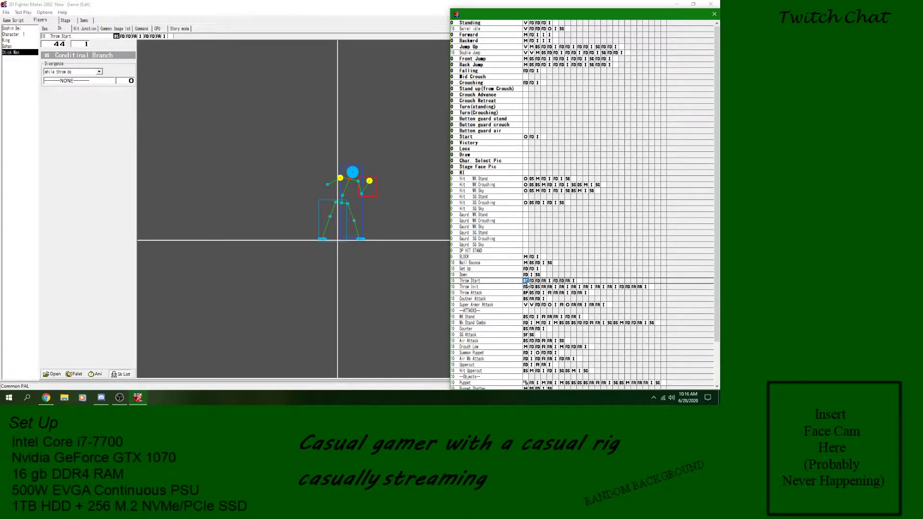
{"action": "left_click", "coordinate": [96, 83]}
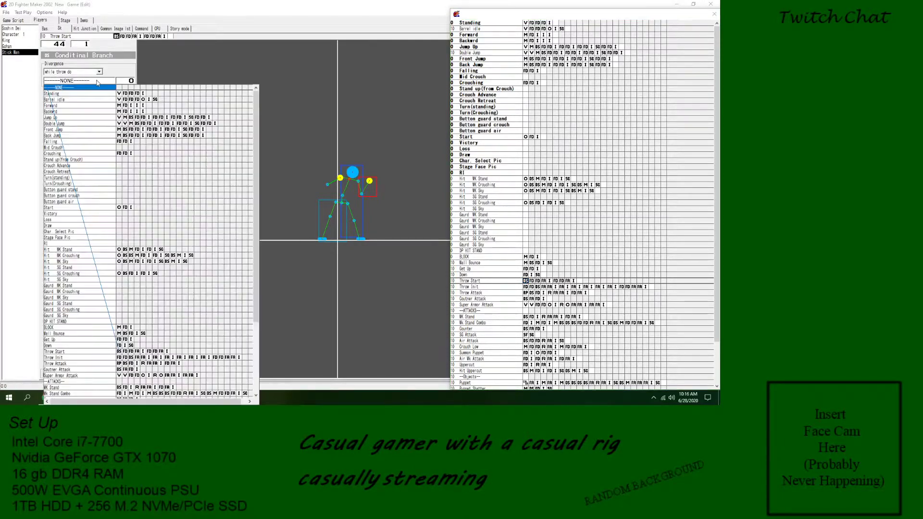
{"action": "left_click", "coordinate": [96, 364]}
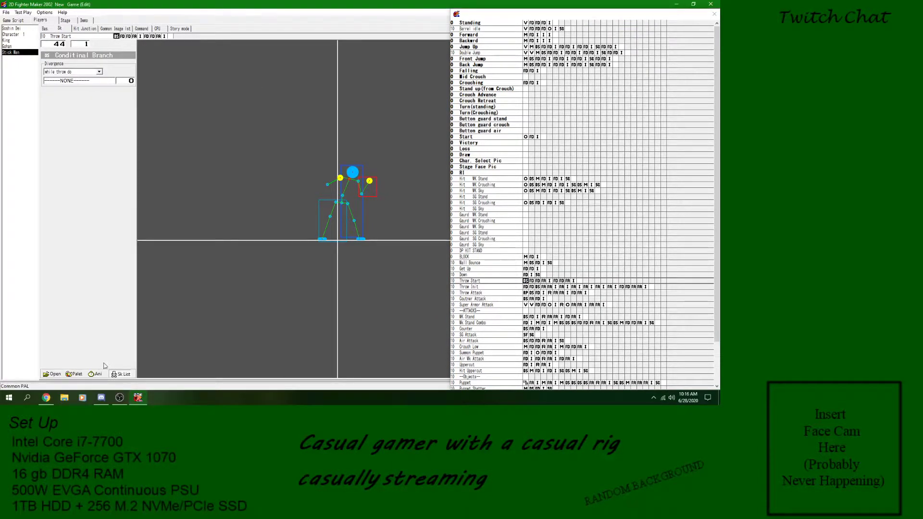
- Examine Throw Init's blocks one after another, and the partner script block that opens Throw Attack
{"action": "double_click", "coordinate": [503, 295]}
{"action": "left_click", "coordinate": [529, 294]}
{"action": "left_click", "coordinate": [543, 293]}
{"action": "left_click", "coordinate": [549, 291]}
{"action": "left_click", "coordinate": [555, 291]}
{"action": "left_click", "coordinate": [561, 290]}
{"action": "left_click", "coordinate": [568, 288]}
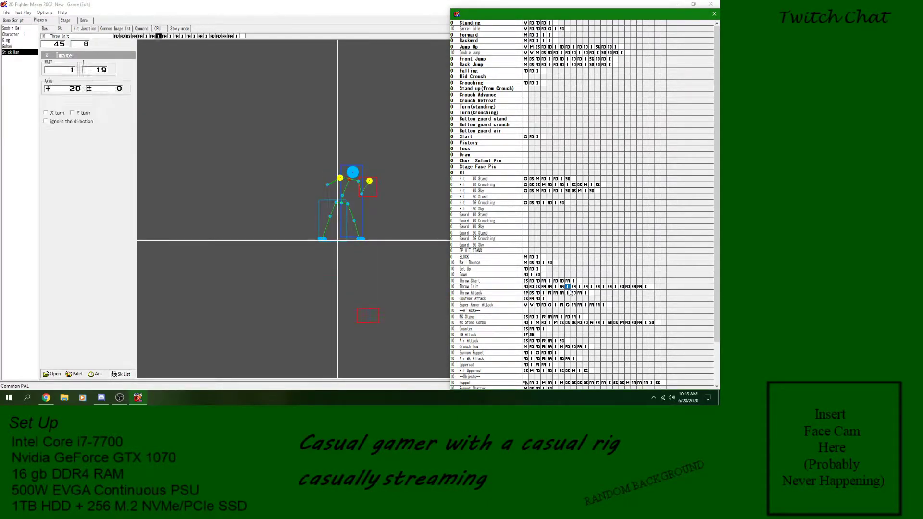
{"action": "left_click", "coordinate": [573, 292]}
{"action": "left_click", "coordinate": [579, 292]}
{"action": "left_click", "coordinate": [585, 293]}
{"action": "left_click", "coordinate": [486, 294]}
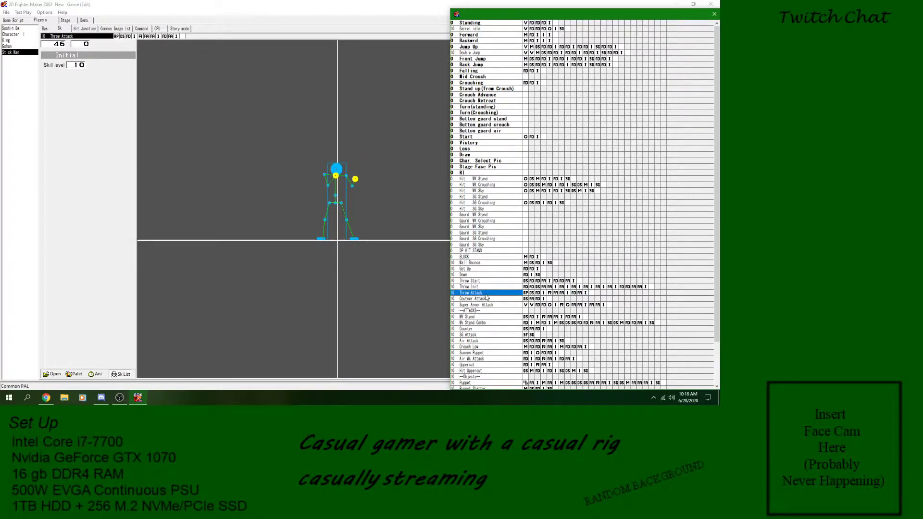
{"action": "left_click", "coordinate": [506, 281]}
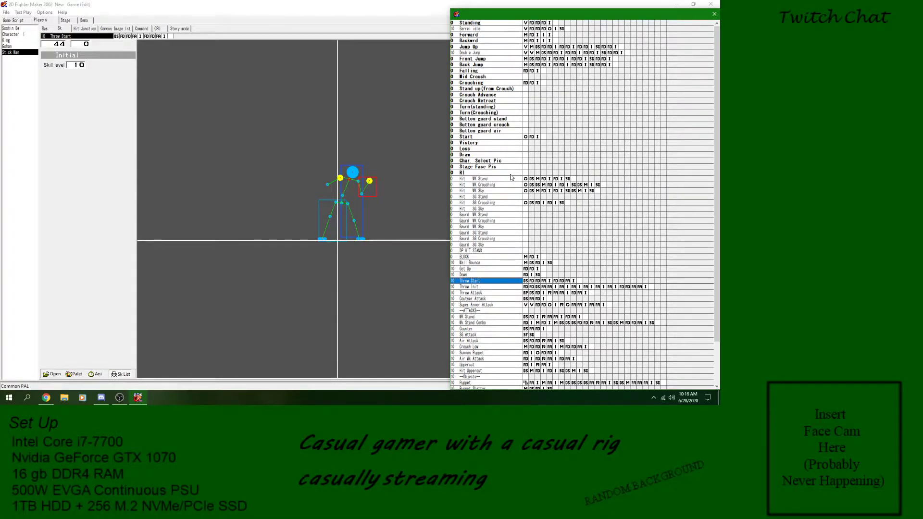
{"action": "left_click", "coordinate": [504, 293]}
{"action": "left_click", "coordinate": [525, 293]}
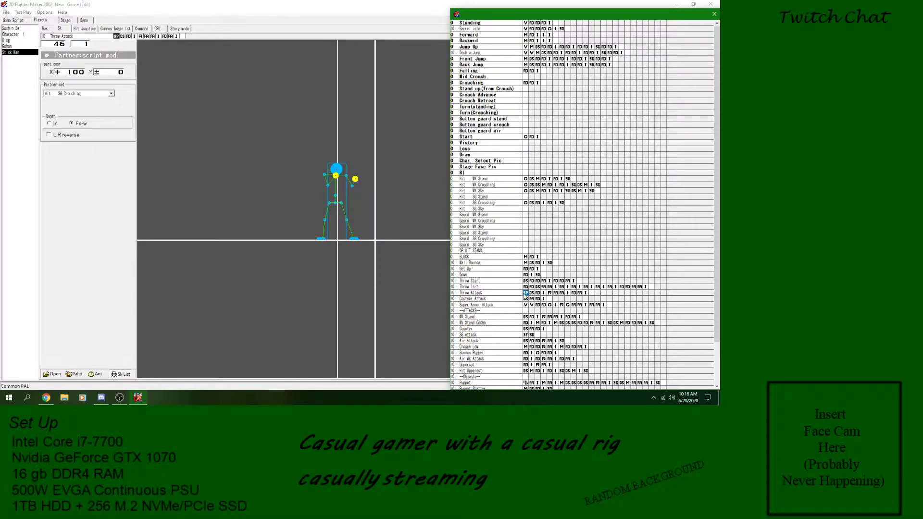
{"action": "left_click", "coordinate": [21, 21]}
{"action": "left_click", "coordinate": [45, 30]}
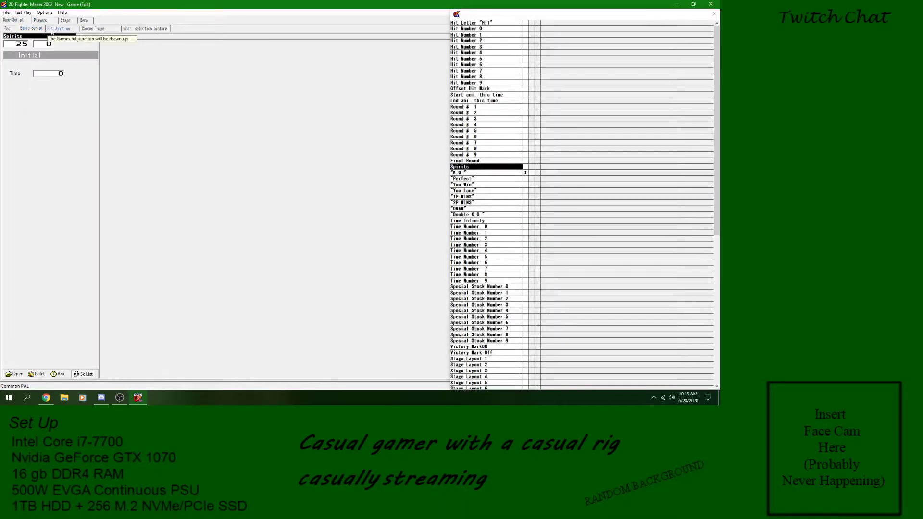
{"action": "left_click", "coordinate": [99, 30]}
{"action": "left_click", "coordinate": [40, 21]}
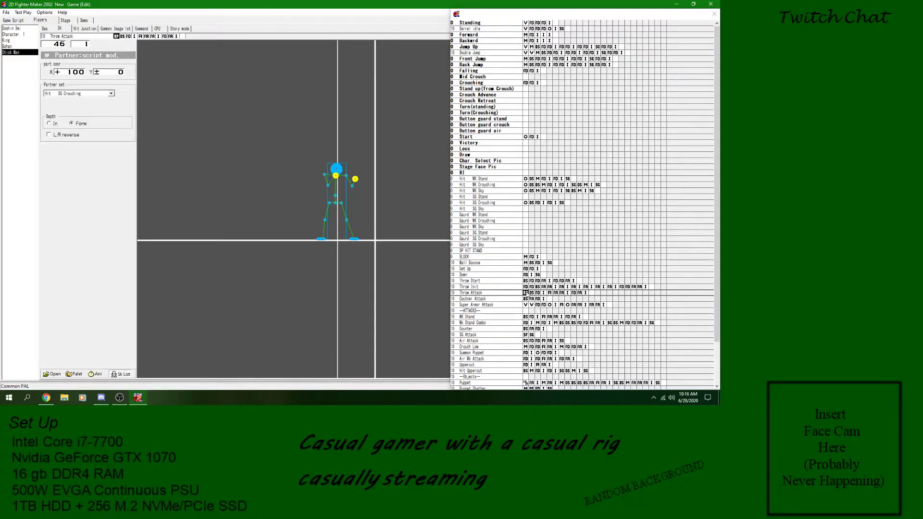
- Look over the partner hit management block types and the settings of Throw Attack's first five blocks
{"action": "right_click", "coordinate": [526, 293]}
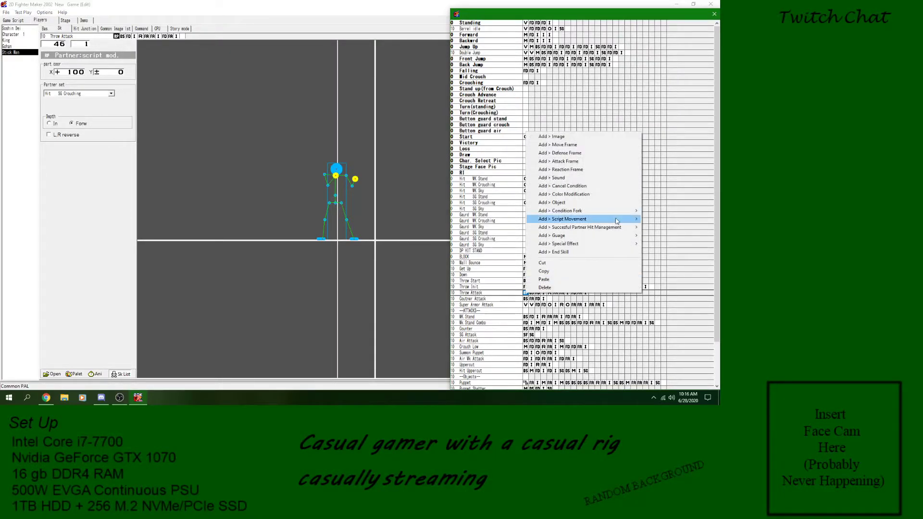
{"action": "mouse_move", "coordinate": [617, 227]}
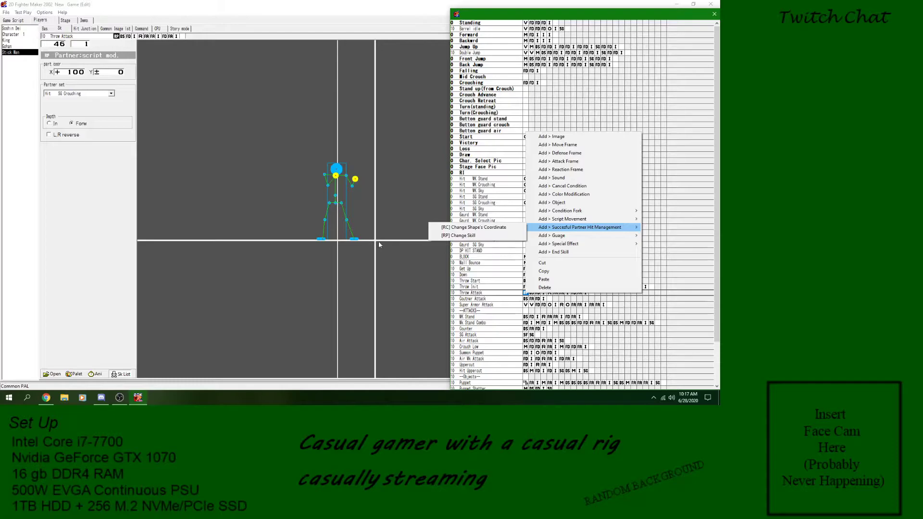
{"action": "left_click", "coordinate": [498, 297]}
{"action": "left_click", "coordinate": [525, 295]}
{"action": "left_click", "coordinate": [531, 294]}
{"action": "left_click", "coordinate": [538, 294]}
{"action": "left_click", "coordinate": [545, 292]}
{"action": "left_click", "coordinate": [549, 294]}
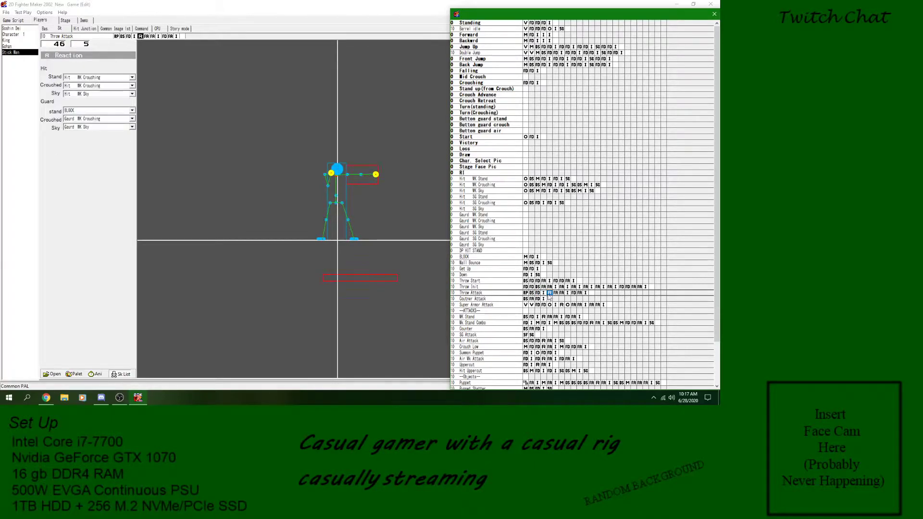
{"action": "left_click", "coordinate": [525, 293]}
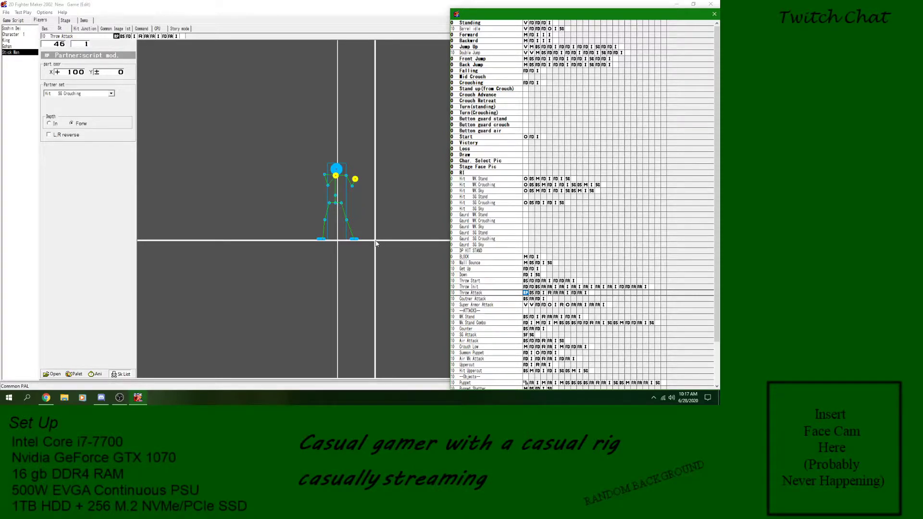
- Set both the Stand and Stand far skills of Stick Man's Throw command to Throw Start and save the game
{"action": "left_click", "coordinate": [143, 29]}
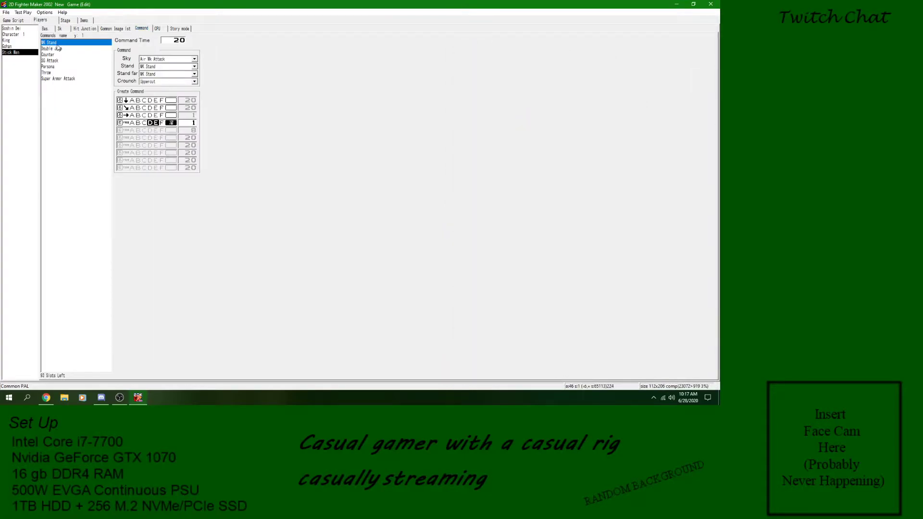
{"action": "left_click", "coordinate": [56, 72]}
{"action": "left_click", "coordinate": [194, 67]}
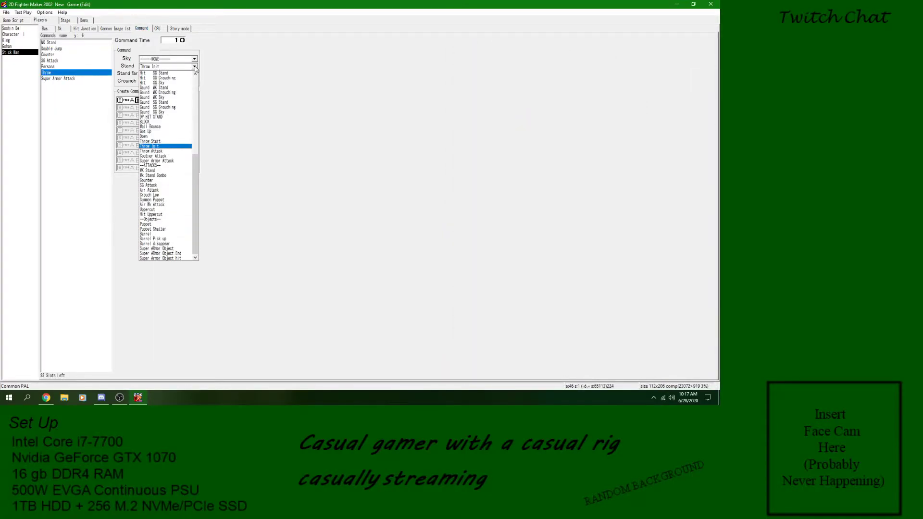
{"action": "left_click", "coordinate": [174, 142]}
{"action": "left_click", "coordinate": [173, 74]}
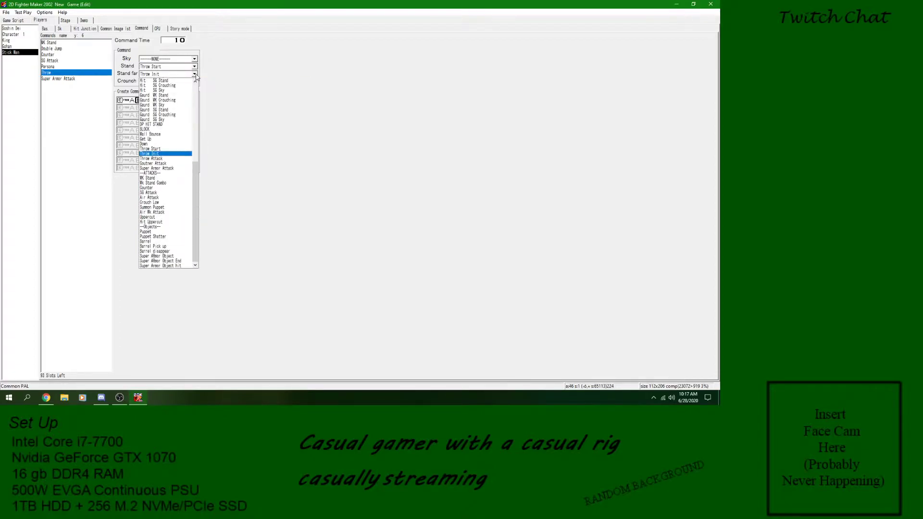
{"action": "left_click", "coordinate": [162, 149]}
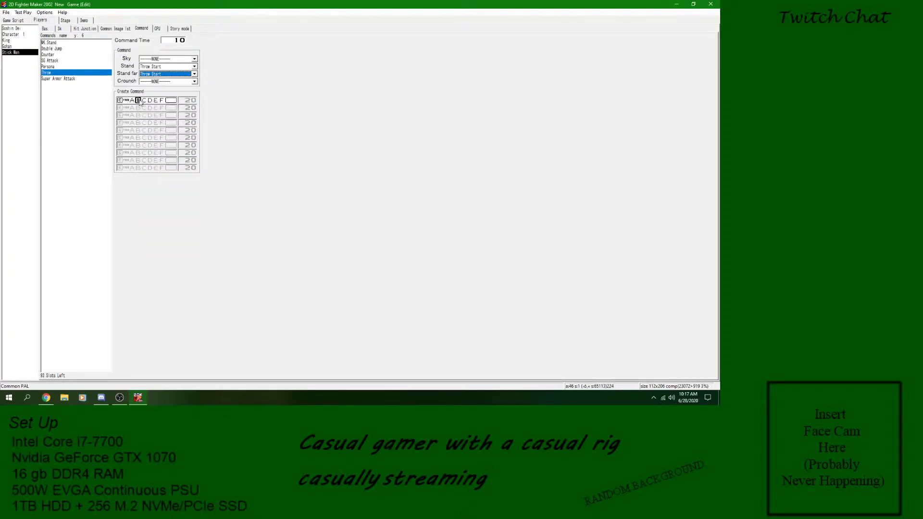
{"action": "left_click", "coordinate": [5, 12]}
{"action": "left_click", "coordinate": [6, 12]}
{"action": "left_click", "coordinate": [6, 12]}
{"action": "left_click", "coordinate": [11, 41]}
- Configure the test game with Stick Man for Player 1 and Player 2, both under Player control
{"action": "left_click", "coordinate": [23, 12]}
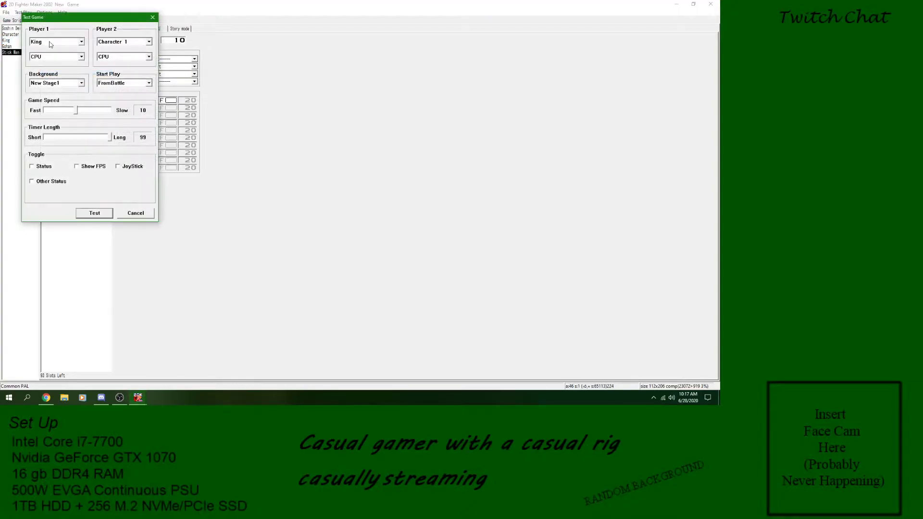
{"action": "left_click", "coordinate": [81, 42]}
{"action": "left_click", "coordinate": [57, 74]}
{"action": "left_click", "coordinate": [148, 42]}
{"action": "left_click", "coordinate": [109, 73]}
{"action": "left_click", "coordinate": [81, 57]}
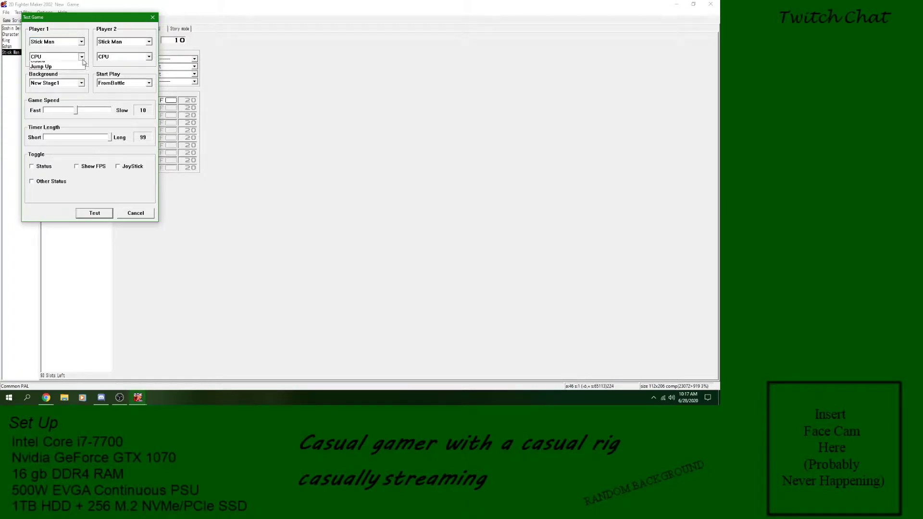
{"action": "left_click", "coordinate": [67, 70]}
{"action": "left_click", "coordinate": [149, 57]}
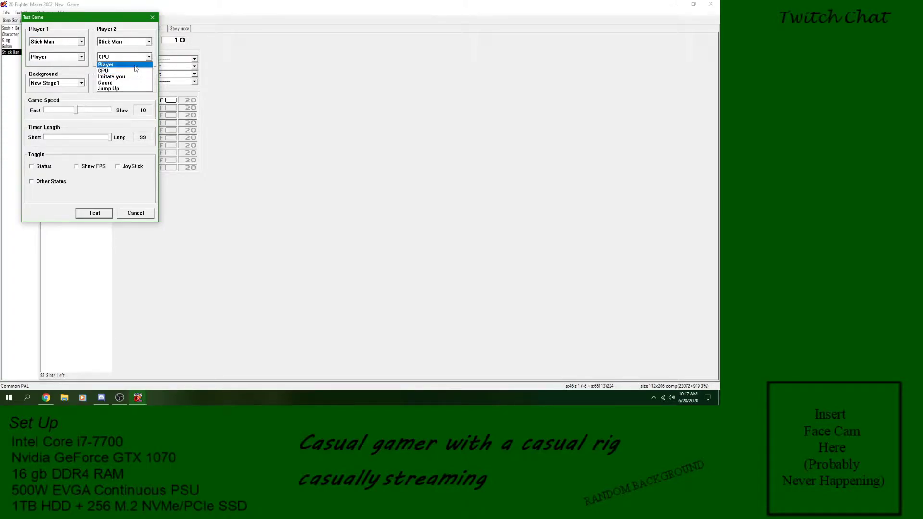
{"action": "left_click", "coordinate": [123, 69]}
- Set the test game's timer length to its shortest setting and run the test in a maximized window
{"action": "left_click_drag", "start_coordinate": [109, 138], "coordinate": [44, 137]}
{"action": "left_click", "coordinate": [98, 213]}
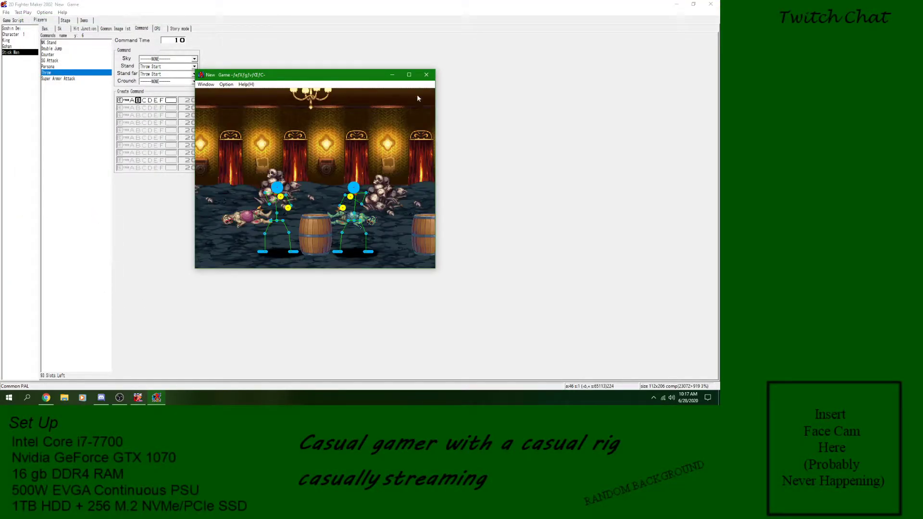
{"action": "left_click", "coordinate": [409, 74]}
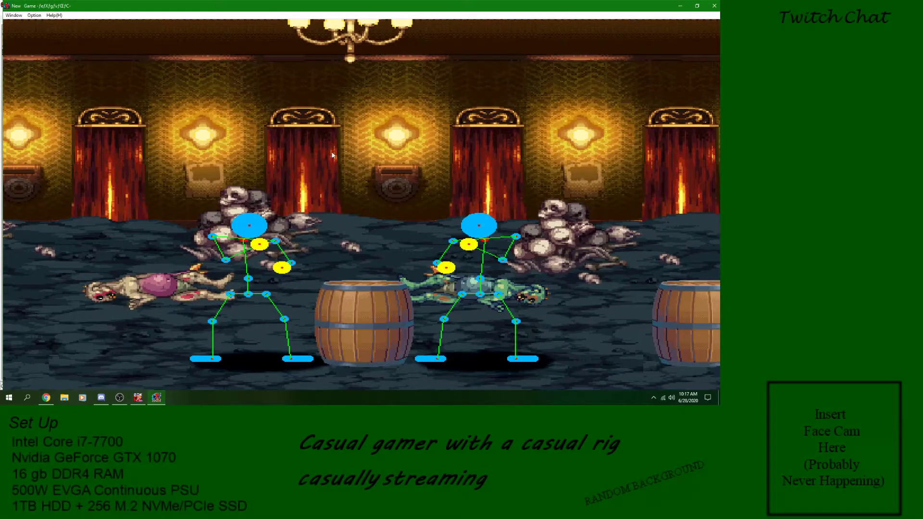
- Back Stick Man away, hit the opponent twice with an attack, and try the throw from a distance
{"action": "key", "text": "Left"}
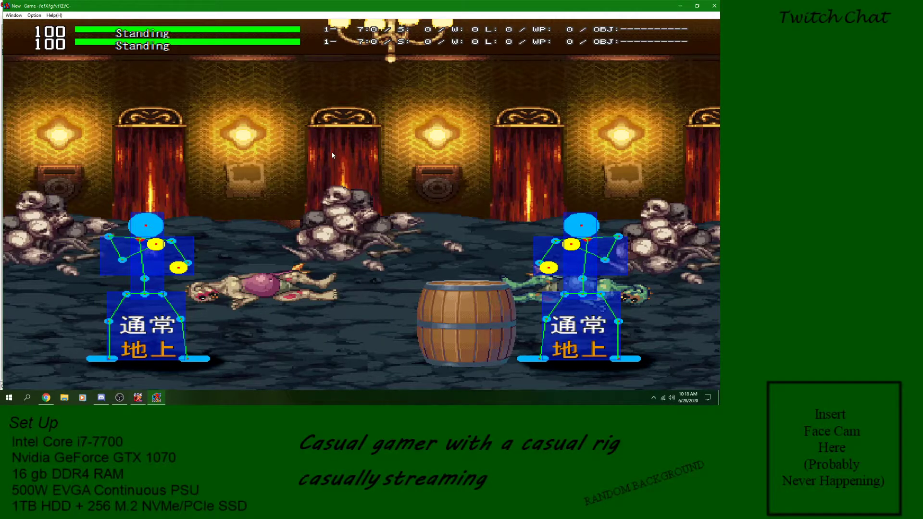
{"action": "key", "text": "z"}
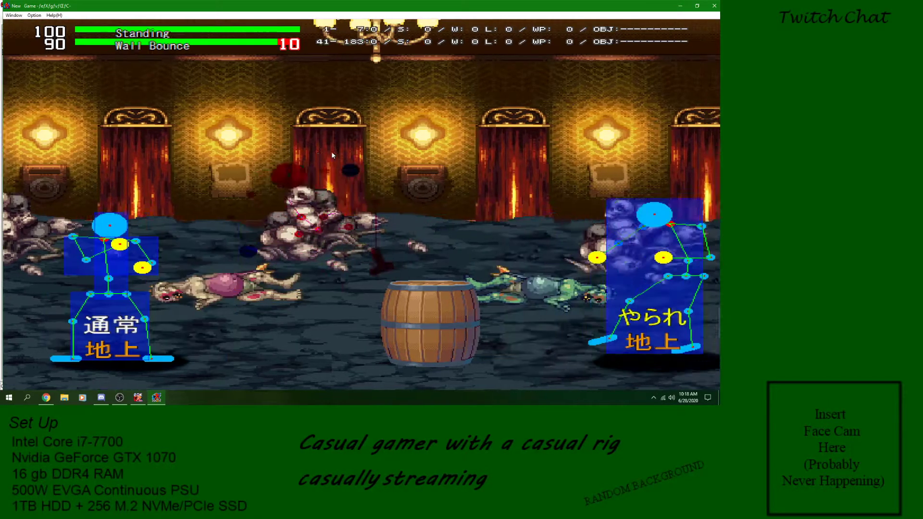
{"action": "key", "text": "z"}
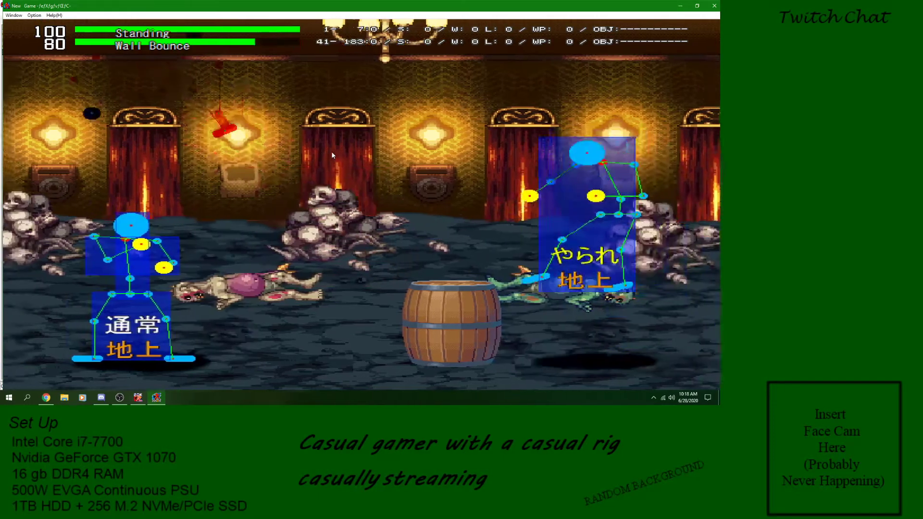
{"action": "key", "text": "x"}
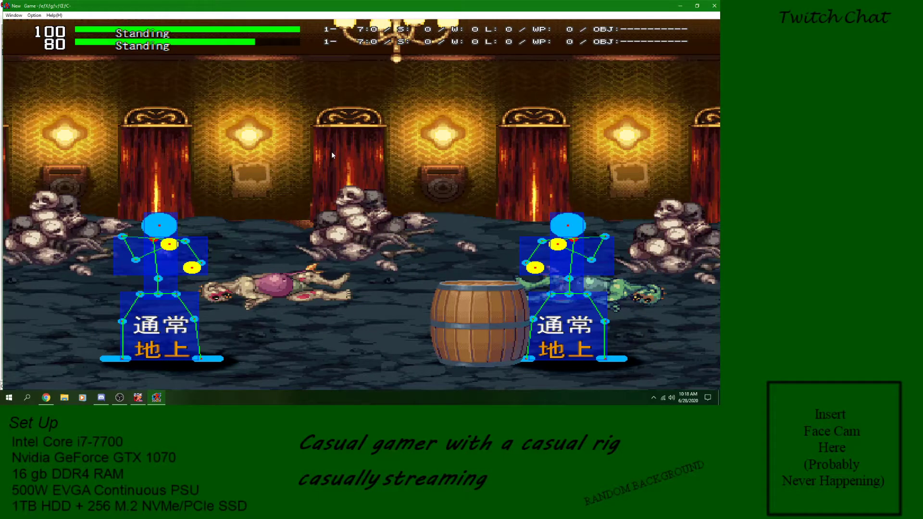
{"action": "key", "text": "x"}
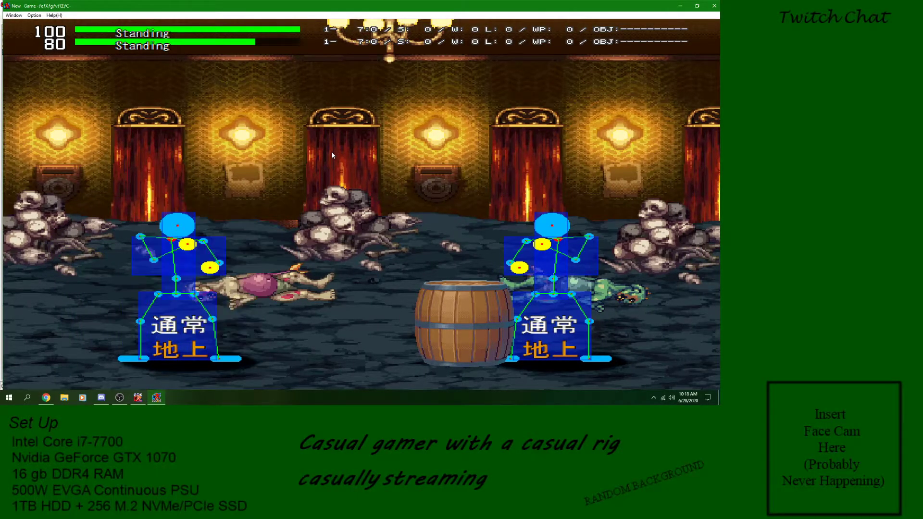
{"action": "key", "text": "x"}
{"action": "key", "text": "x"}
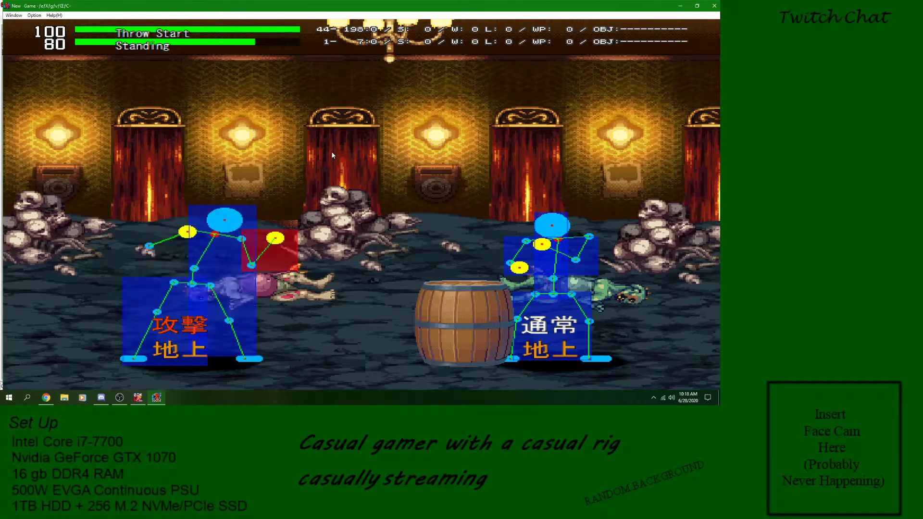
- Walk Stick Man up to the opponent and perform the throw repeatedly at close range
{"action": "key", "text": "Right"}
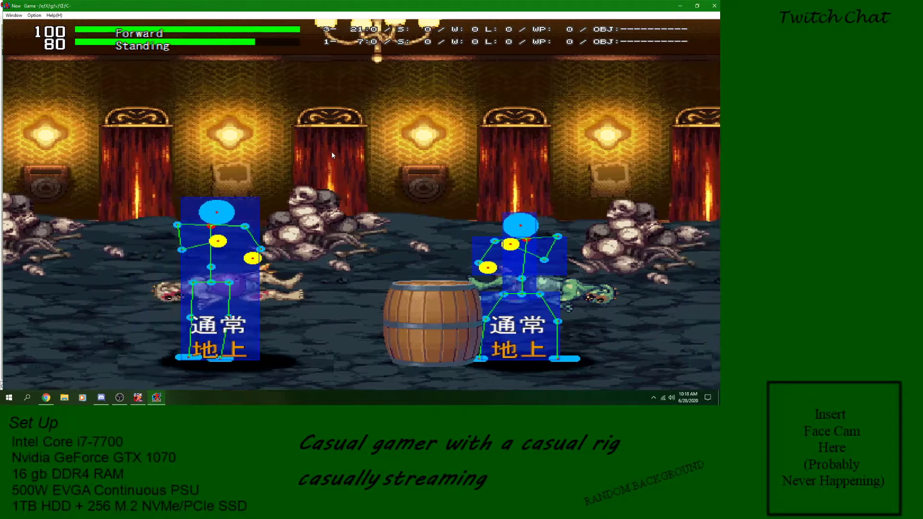
{"action": "key", "text": "x"}
{"action": "key", "text": "Right"}
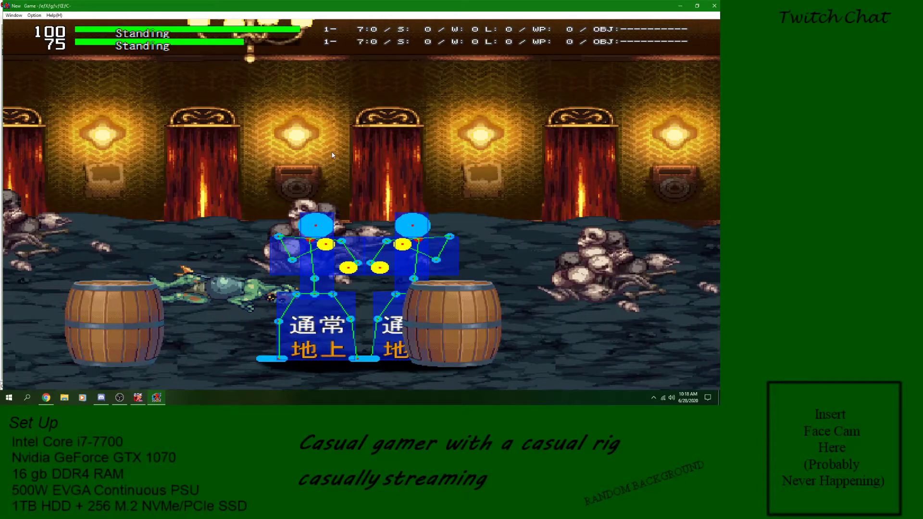
{"action": "key", "text": "x"}
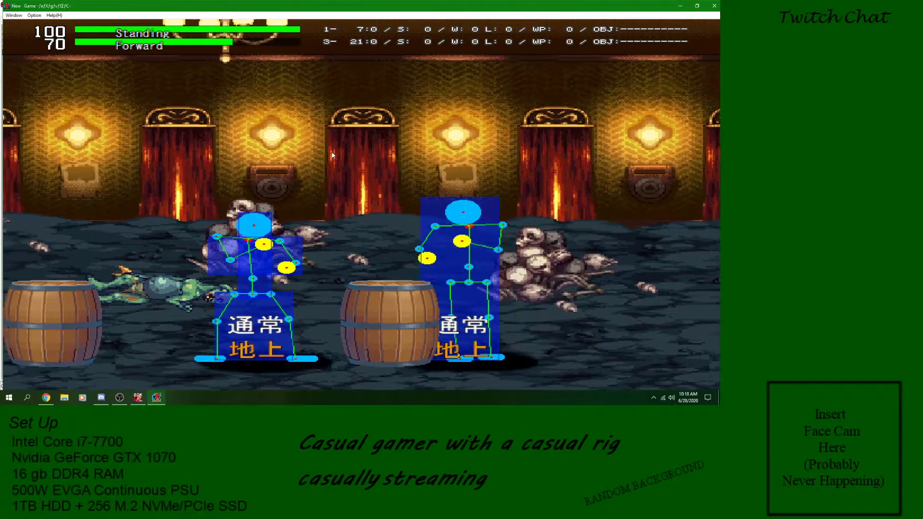
{"action": "key", "text": "x"}
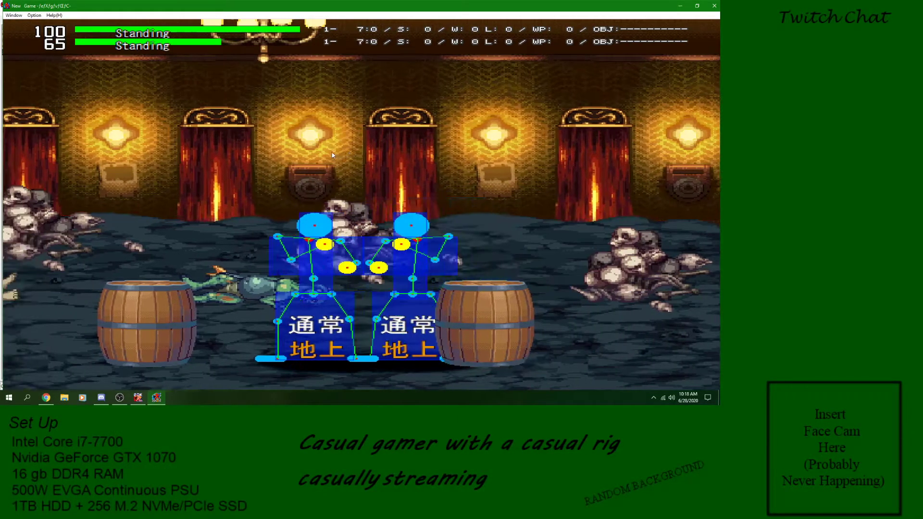
- Keep testing the throw on the opponent, including against a jump, and end the test play
{"action": "key", "text": "x"}
{"action": "key", "text": "x"}
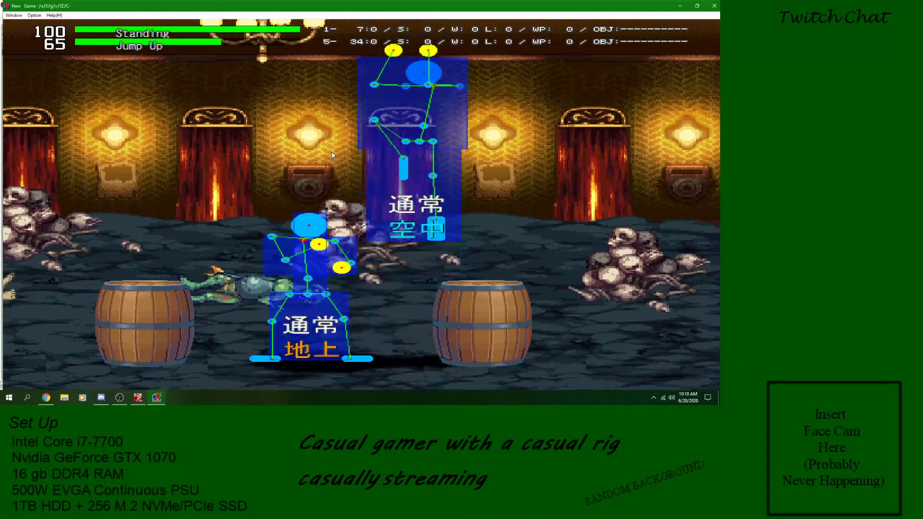
{"action": "key", "text": "x"}
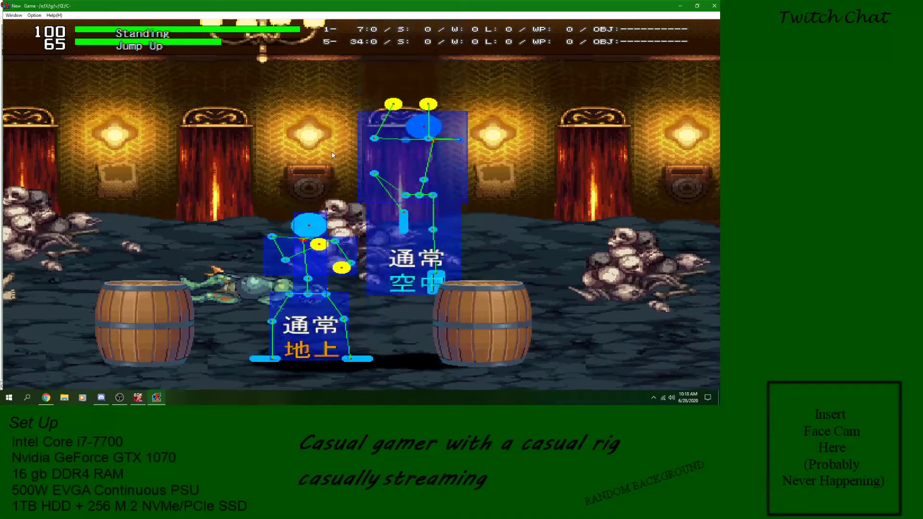
{"action": "key", "text": "x"}
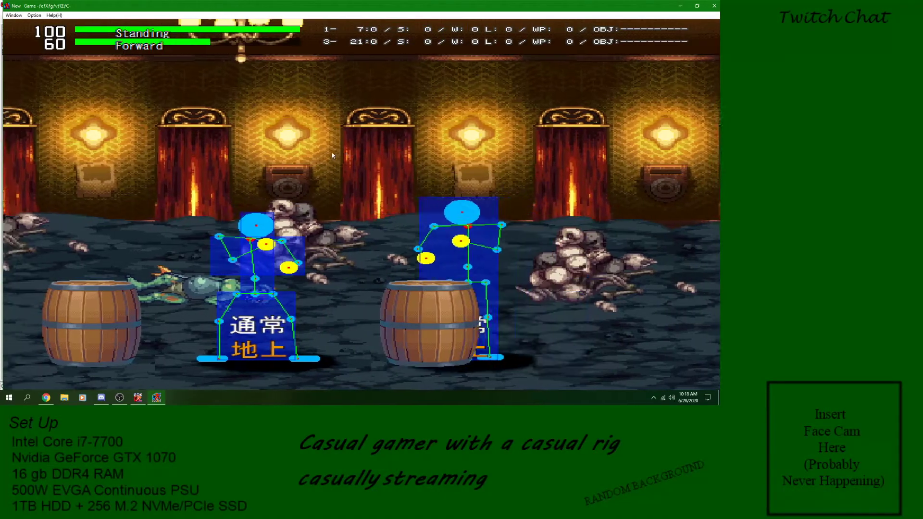
{"action": "key", "text": "x"}
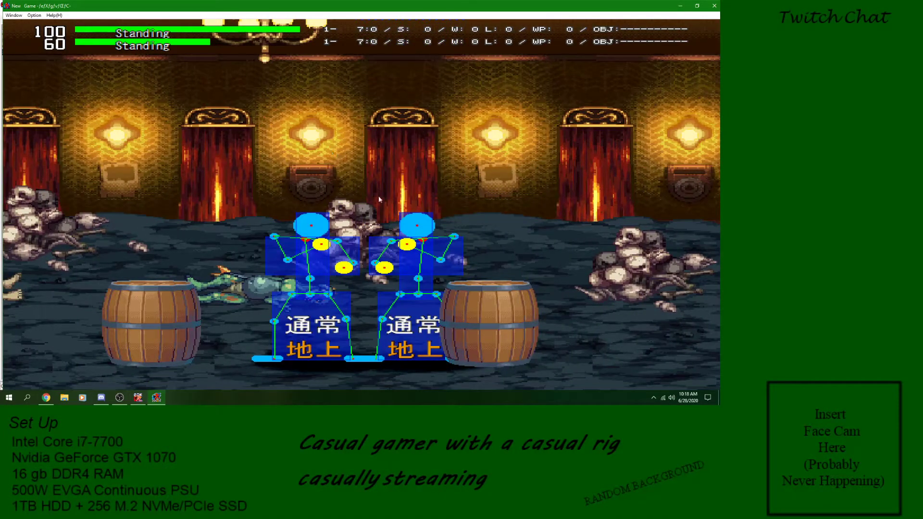
{"action": "left_click", "coordinate": [707, 7]}
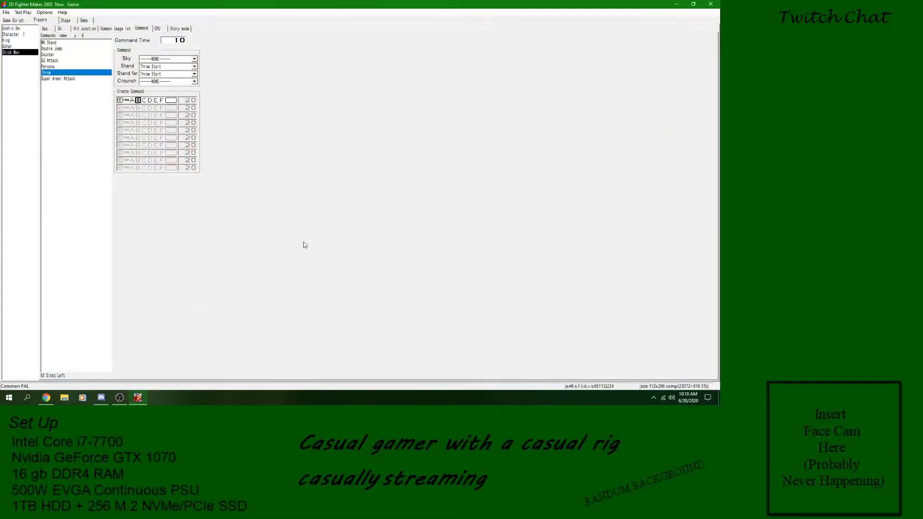
- Review Stick Man's Throw Init, Throw Attack and Throw Start skills in the skill list
{"action": "left_click", "coordinate": [66, 29]}
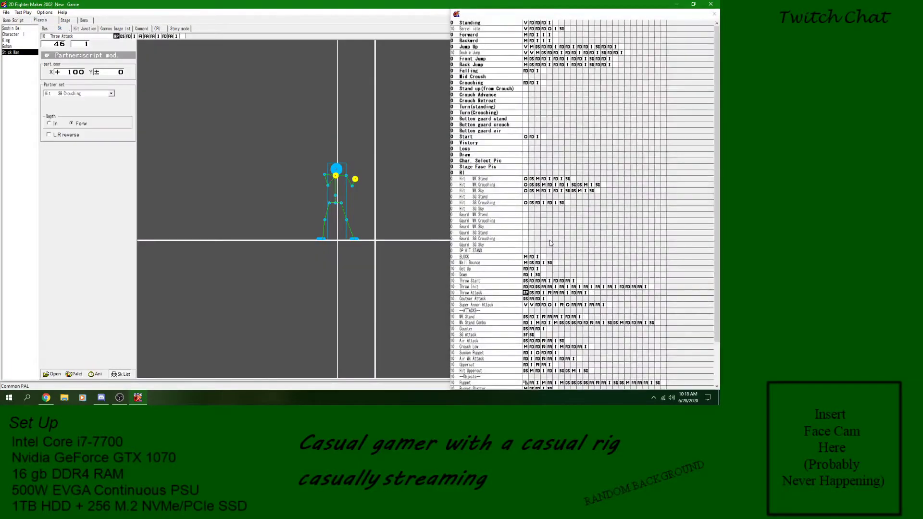
{"action": "left_click", "coordinate": [496, 287]}
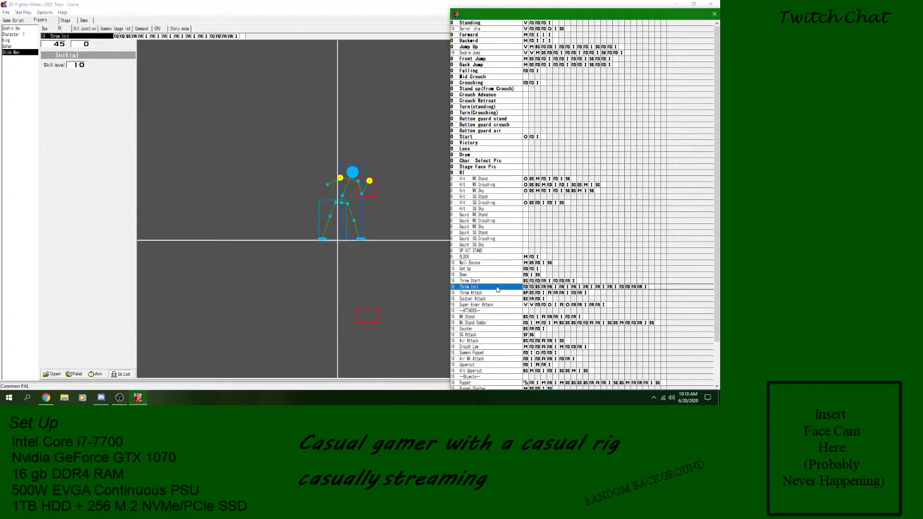
{"action": "left_click", "coordinate": [491, 295]}
{"action": "left_click", "coordinate": [490, 282]}
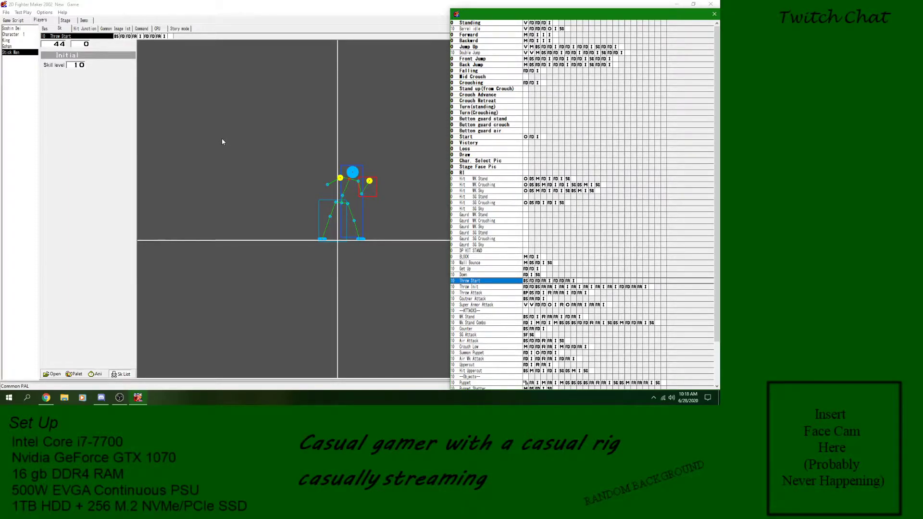
- Review the assigned skills and button inputs of Stick Man's commands, from Throw back through Counter and Double Jump to the first command
{"action": "left_click", "coordinate": [142, 28]}
{"action": "left_click", "coordinate": [143, 101]}
{"action": "left_click", "coordinate": [144, 100]}
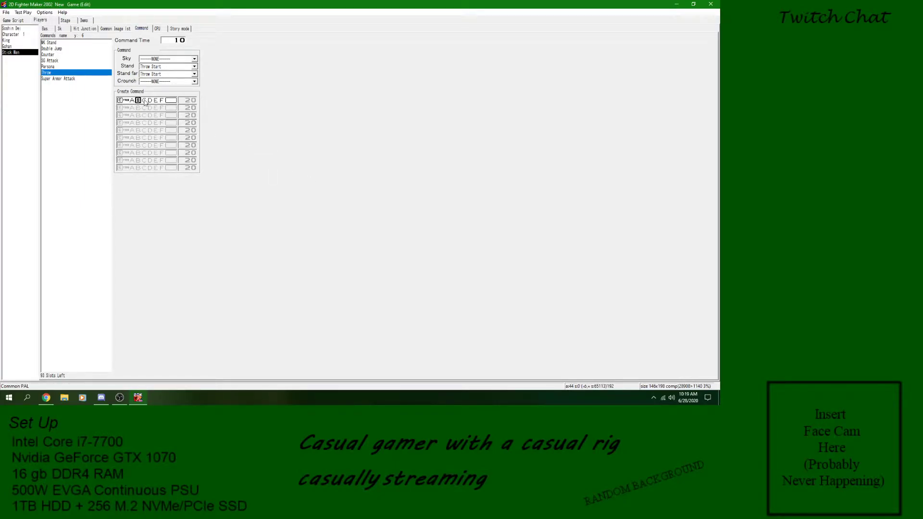
{"action": "key", "text": "Up"}
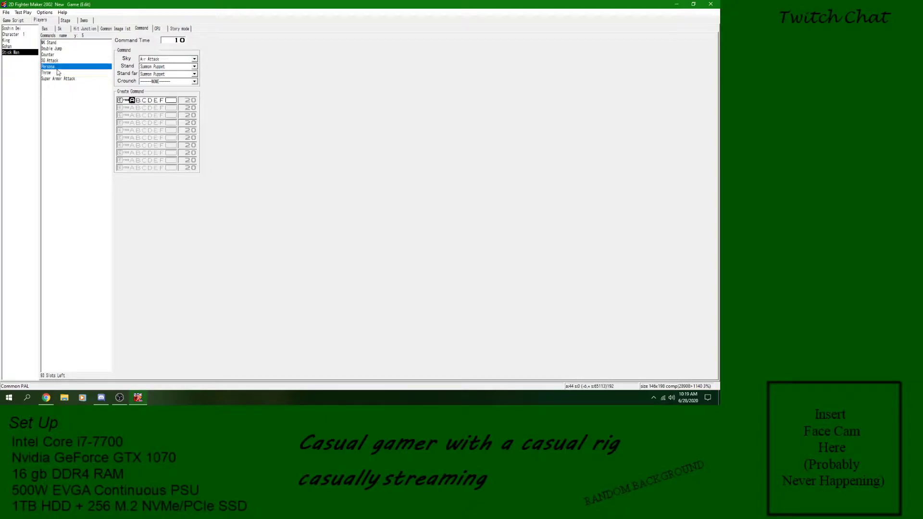
{"action": "left_click", "coordinate": [61, 61]}
{"action": "left_click", "coordinate": [62, 56]}
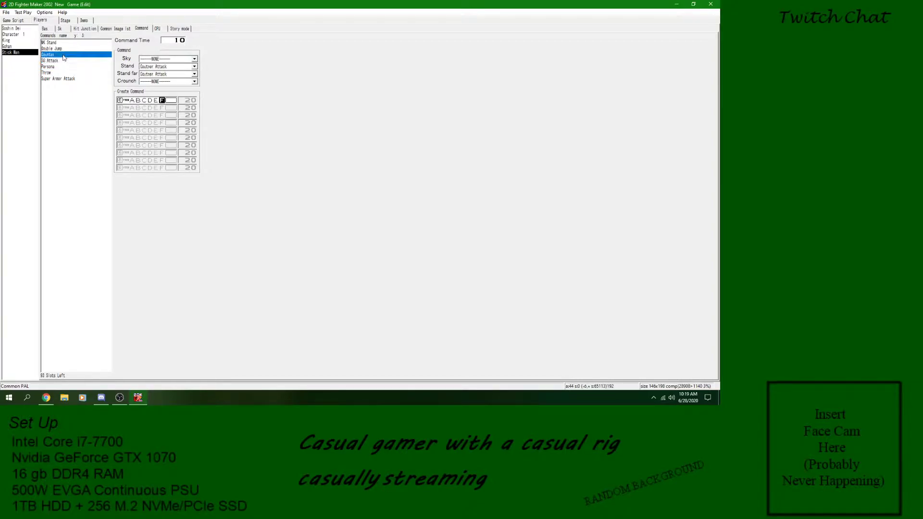
{"action": "left_click", "coordinate": [66, 50]}
{"action": "left_click", "coordinate": [67, 43]}
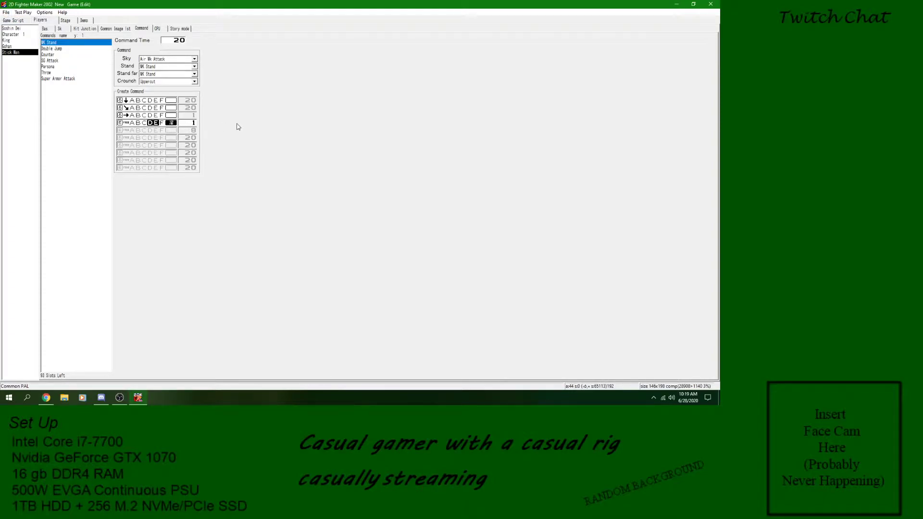
{"action": "left_click", "coordinate": [65, 49]}
{"action": "left_click", "coordinate": [66, 43]}
{"action": "left_click", "coordinate": [65, 48]}
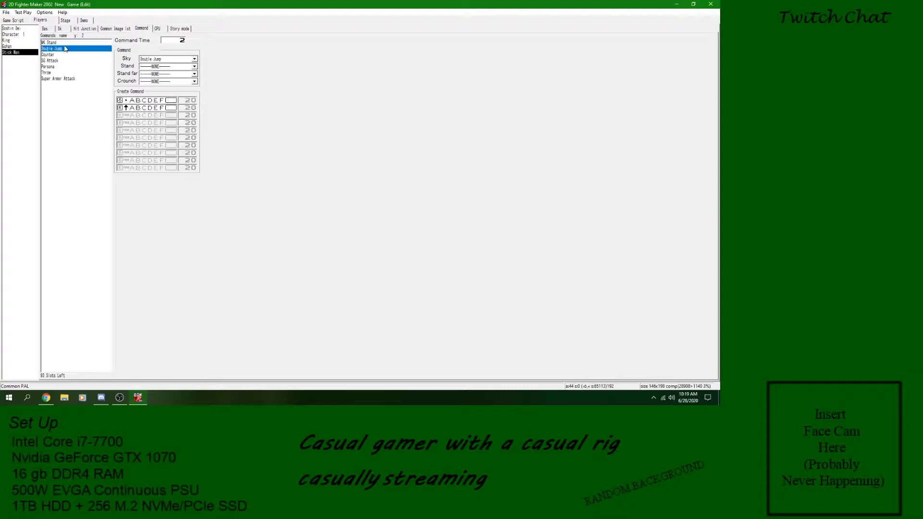
{"action": "left_click", "coordinate": [65, 45]}
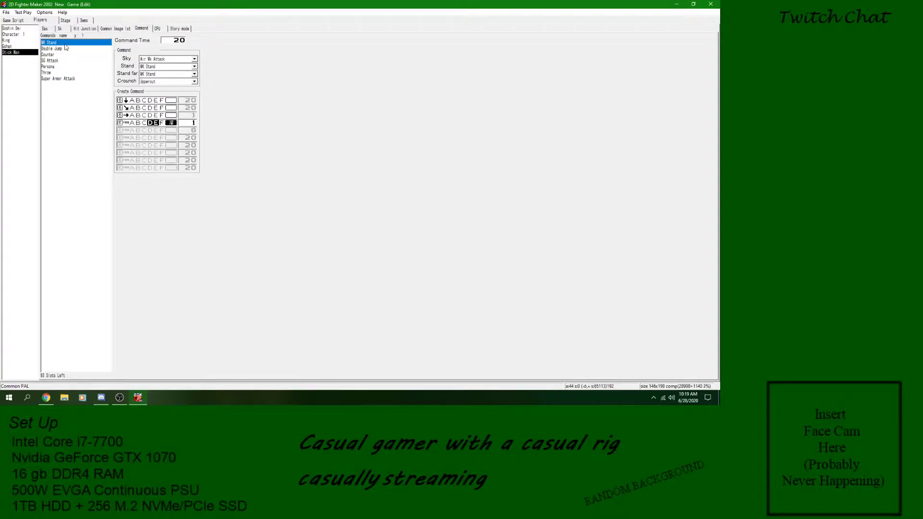
- Save the game and close the editor
{"action": "left_click", "coordinate": [6, 12]}
{"action": "left_click", "coordinate": [15, 40]}
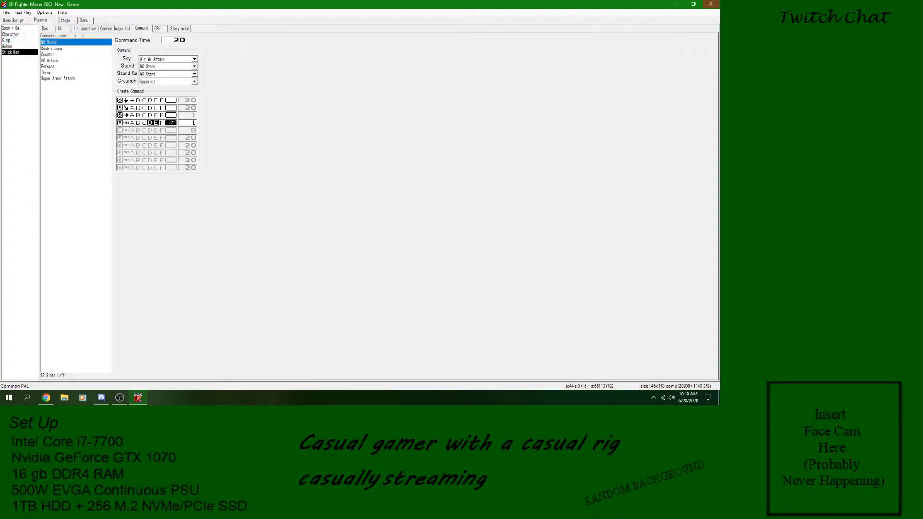
{"action": "left_click", "coordinate": [713, 5]}
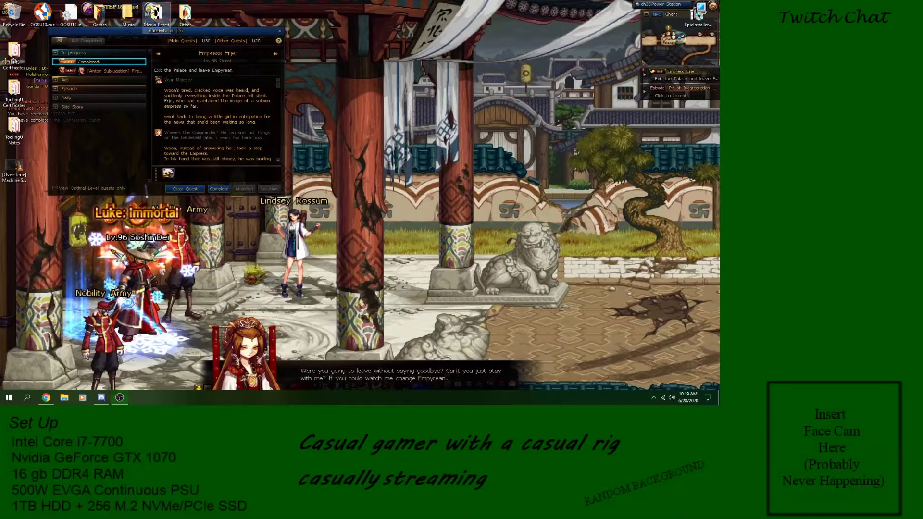
- Launch KGT2nd_EDITOR.exe from the OLD VERSION folder inside Media-Entertainment's 2D Fighter Maker 2002 folder
{"action": "double_click", "coordinate": [153, 13]}
{"action": "double_click", "coordinate": [347, 144]}
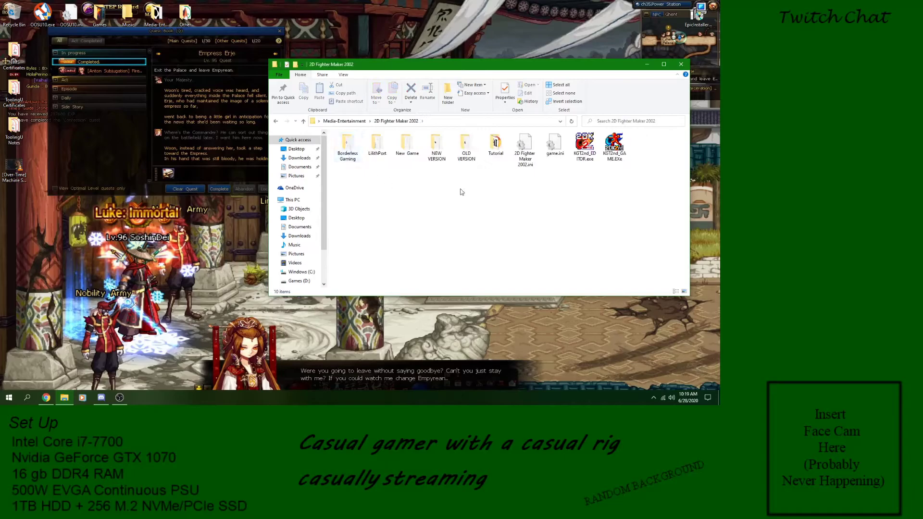
{"action": "double_click", "coordinate": [458, 149]}
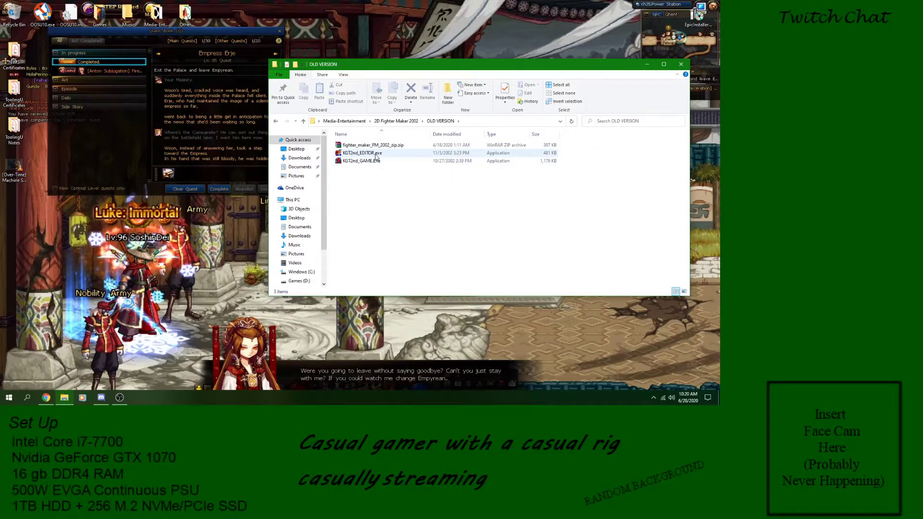
{"action": "double_click", "coordinate": [363, 153]}
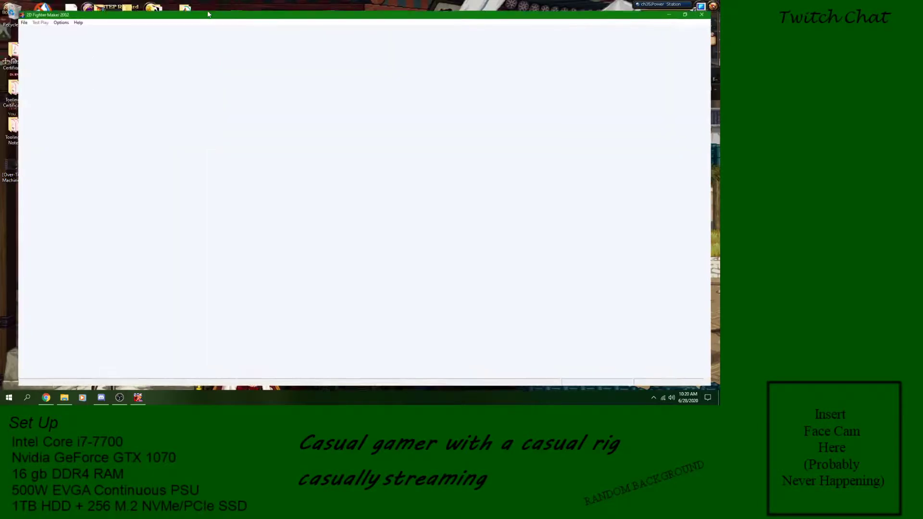
- Maximize the old editor and open the New Game project file from the desktop's Media-Entertainment > 2D Fighter Maker 2002 > New Game folder
{"action": "double_click", "coordinate": [208, 14]}
{"action": "left_click", "coordinate": [6, 12]}
{"action": "left_click", "coordinate": [15, 31]}
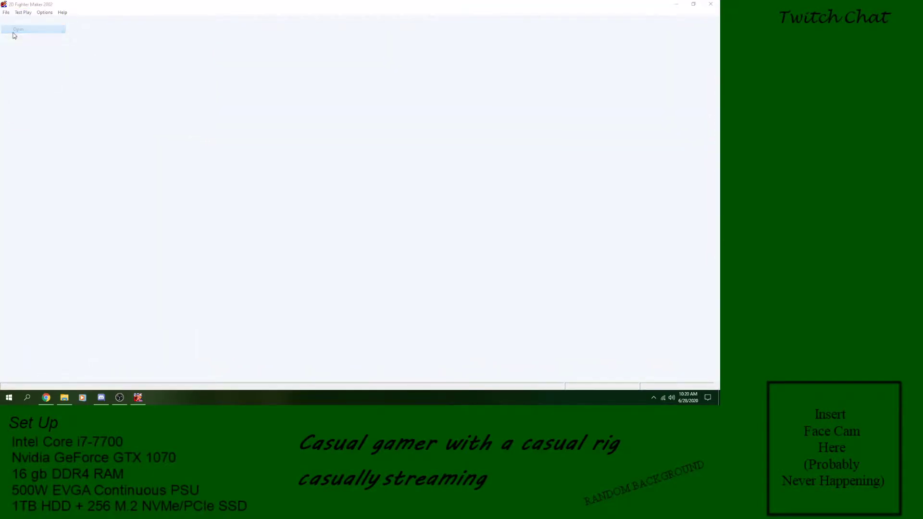
{"action": "left_click", "coordinate": [31, 81]}
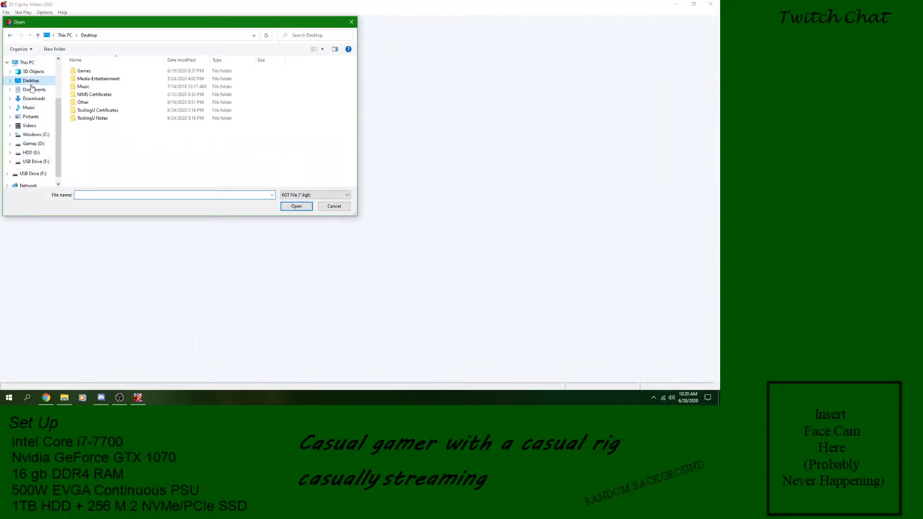
{"action": "double_click", "coordinate": [110, 78]}
{"action": "double_click", "coordinate": [107, 71]}
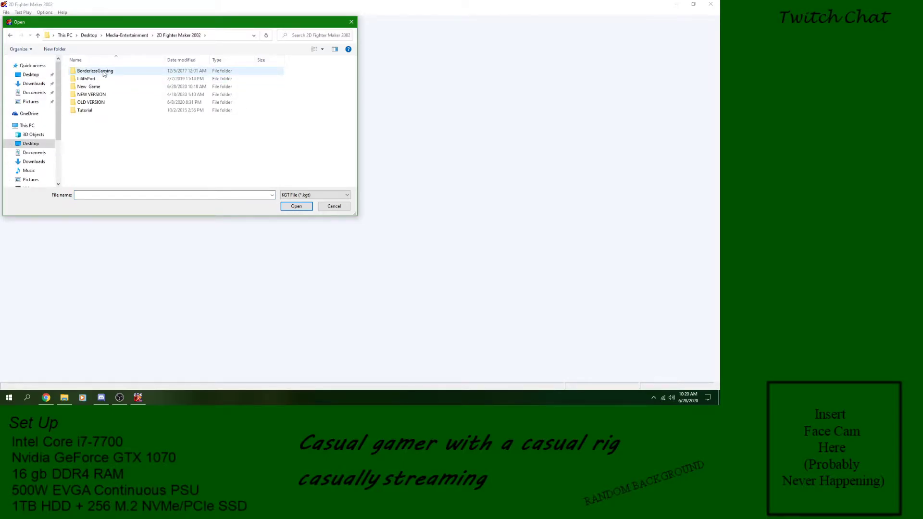
{"action": "double_click", "coordinate": [98, 86]}
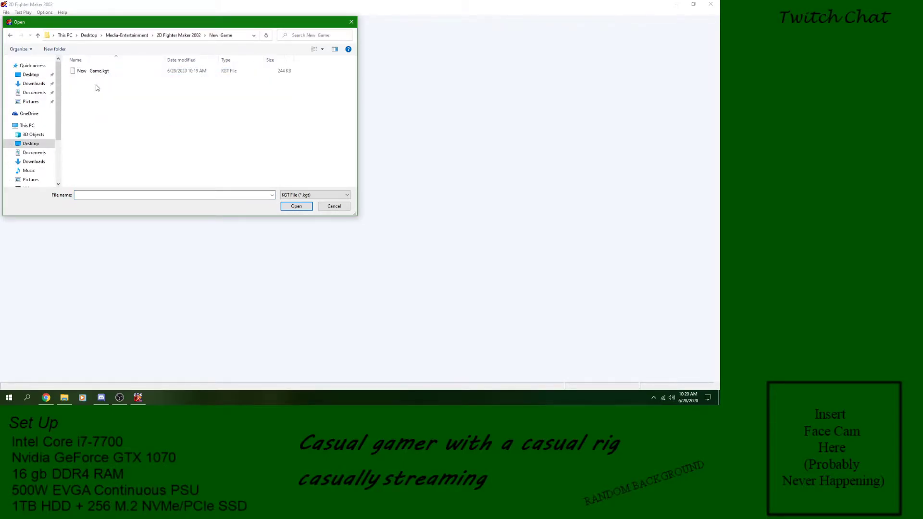
{"action": "double_click", "coordinate": [97, 72]}
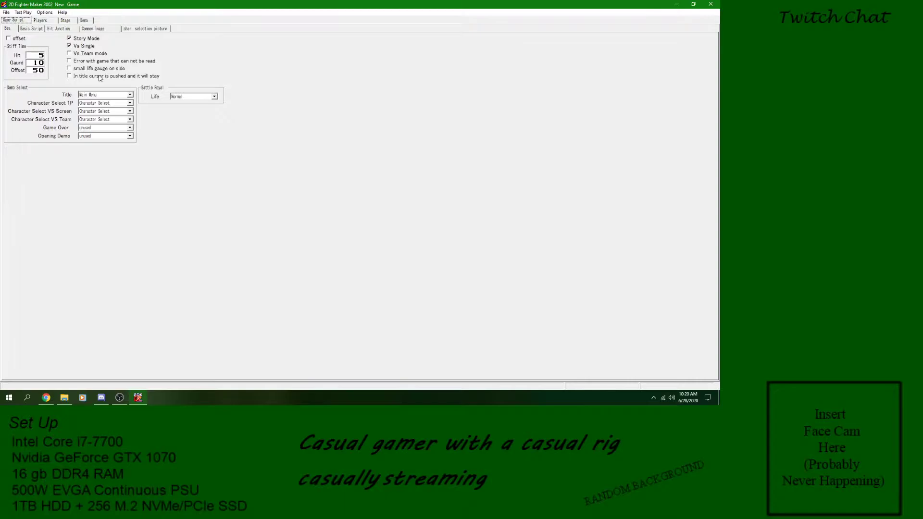
- Examine how the old editor version shows the skills assigned to Stick Man's commands
{"action": "left_click", "coordinate": [30, 29]}
{"action": "left_click", "coordinate": [41, 21]}
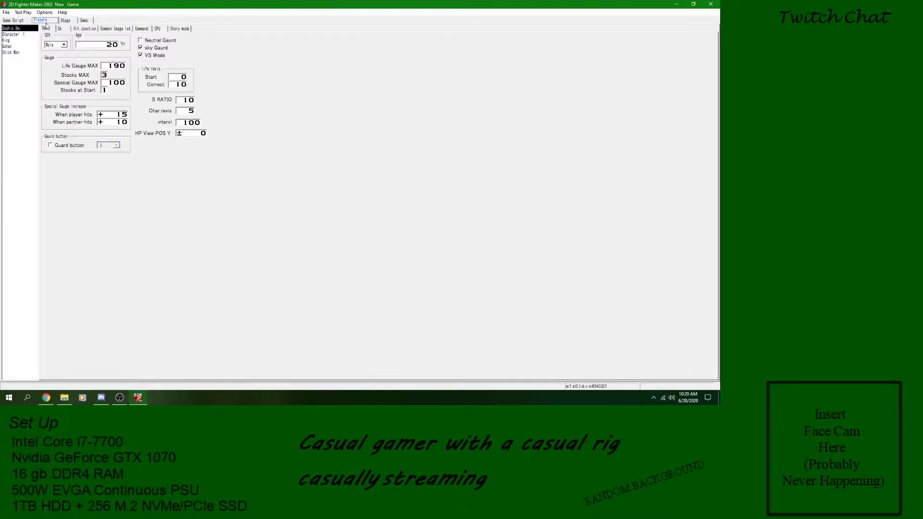
{"action": "left_click", "coordinate": [141, 29]}
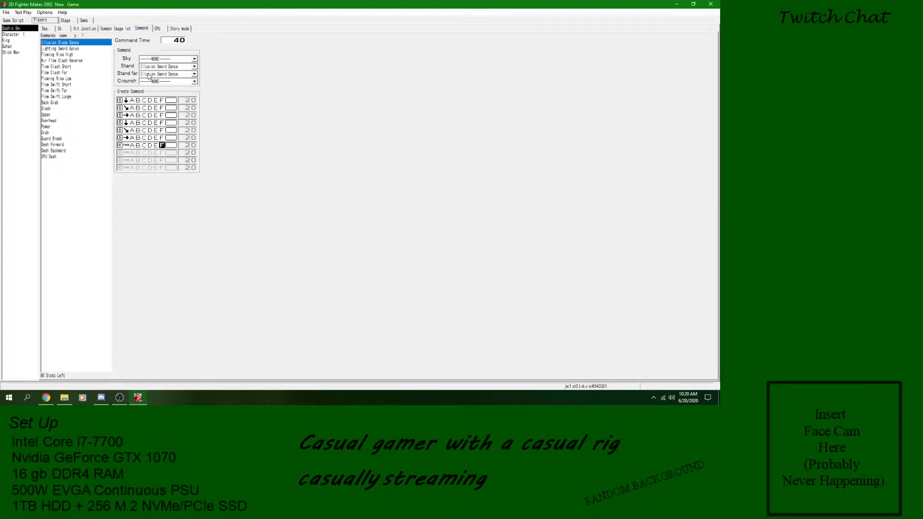
{"action": "left_click", "coordinate": [12, 52]}
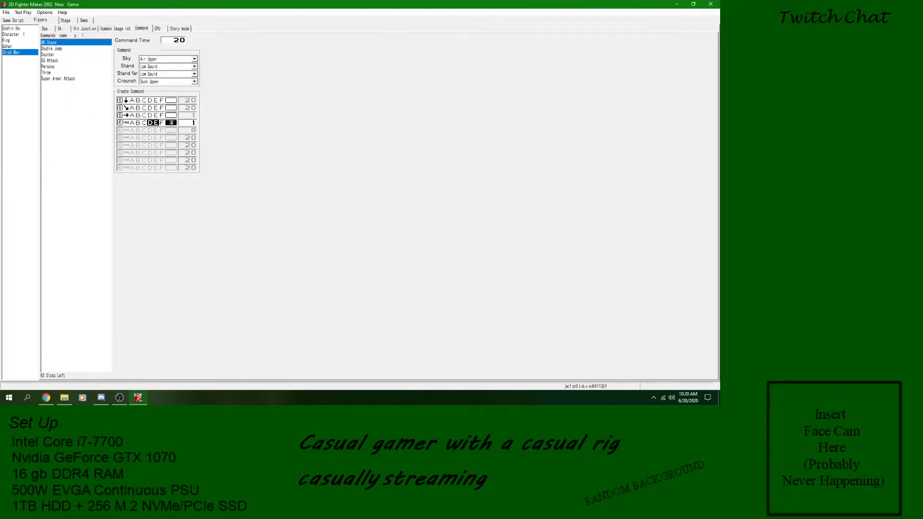
- Close the old editor and launch KGT2nd_EDITOR.exe from the NEW VERSION folder
{"action": "left_click", "coordinate": [710, 3]}
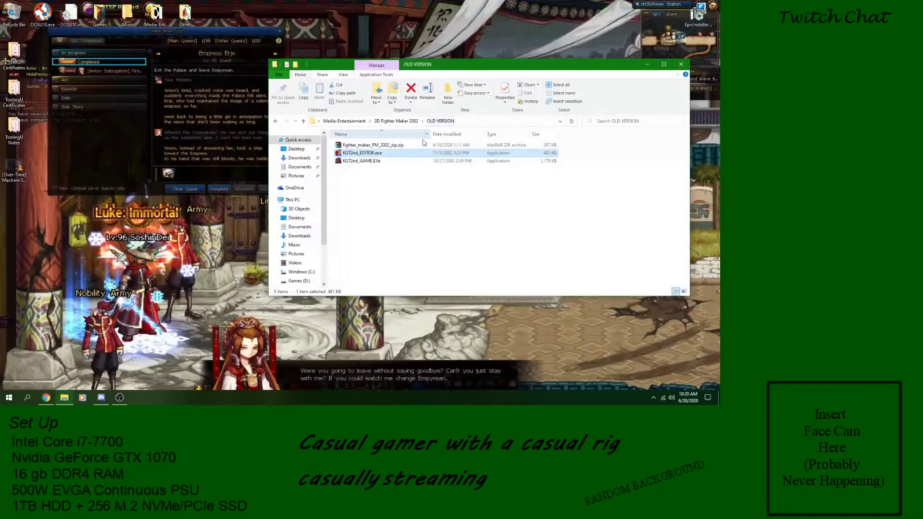
{"action": "left_click", "coordinate": [303, 120]}
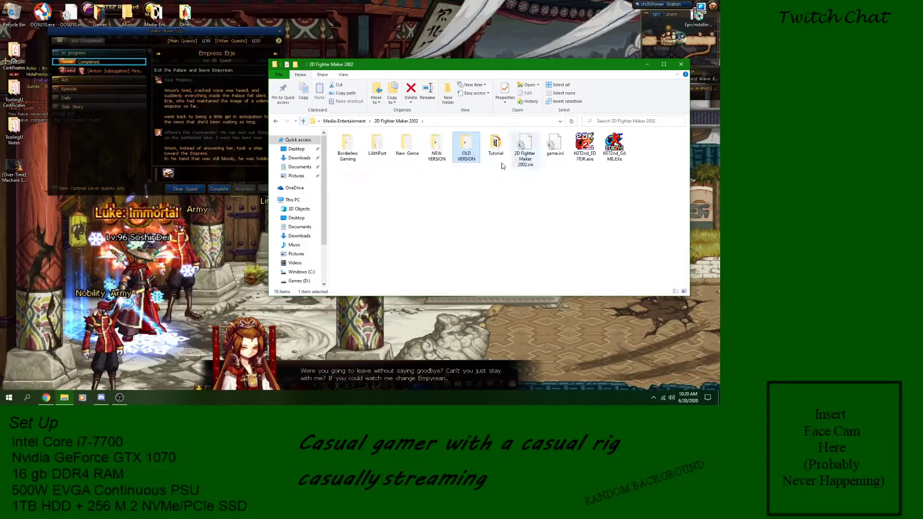
{"action": "double_click", "coordinate": [438, 147]}
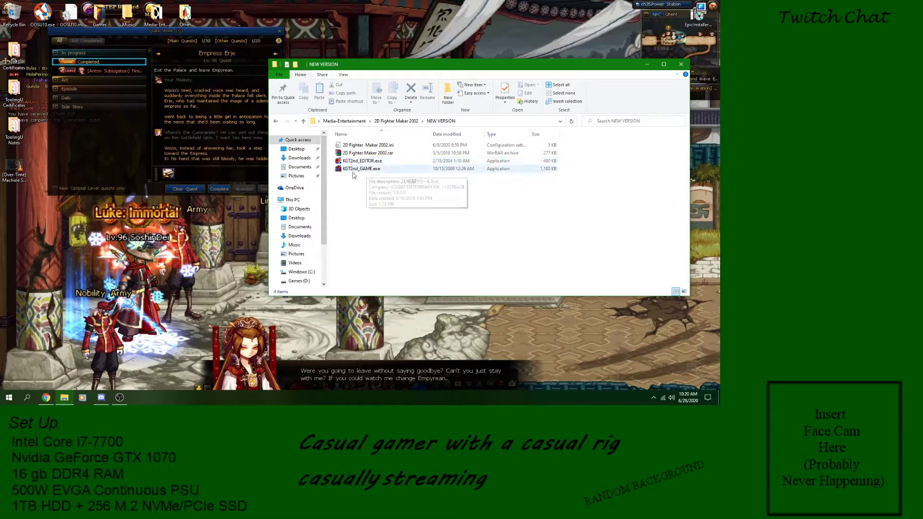
{"action": "double_click", "coordinate": [356, 162]}
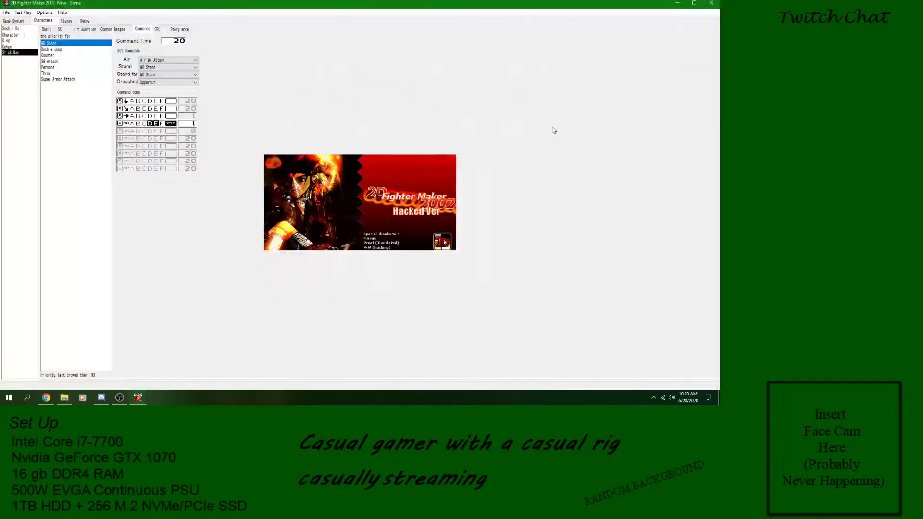
- Look over Stick Man's skill list and view the Counter Attack and Throw Attack skills
{"action": "left_click", "coordinate": [700, 3]}
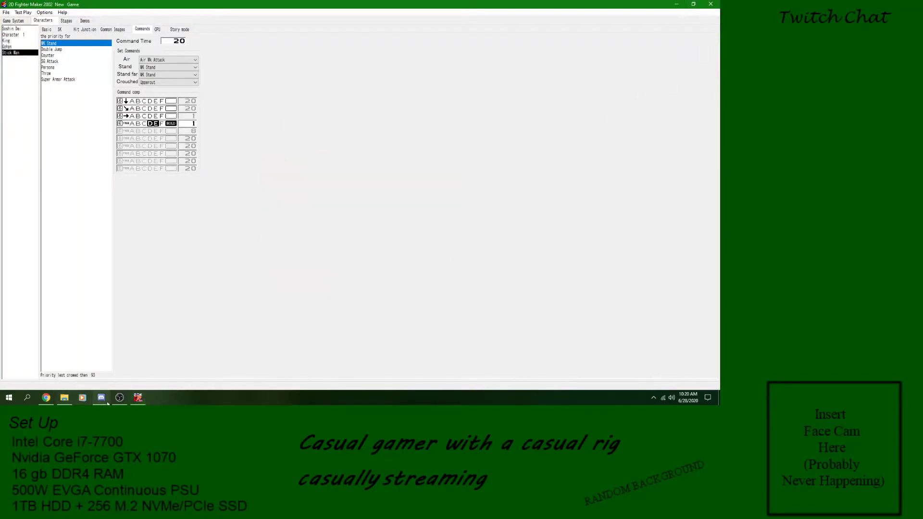
{"action": "left_click", "coordinate": [60, 30]}
{"action": "left_click", "coordinate": [500, 300]}
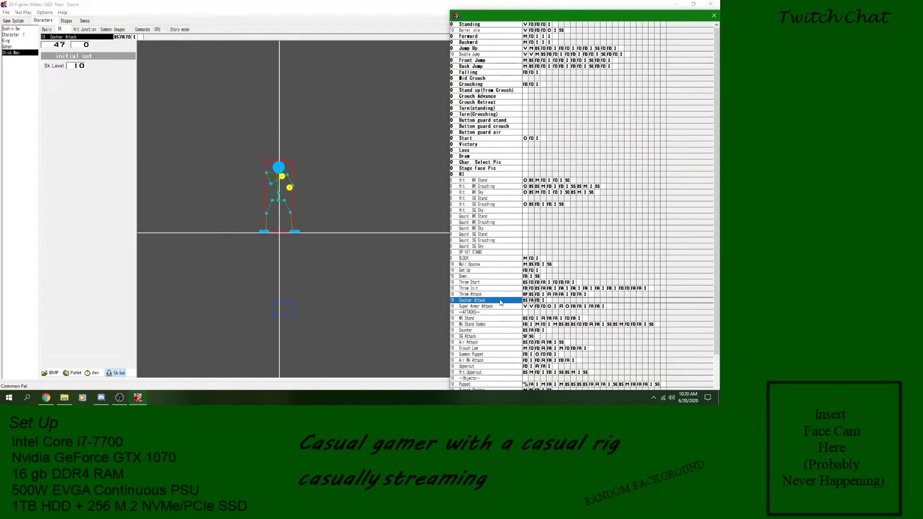
{"action": "left_click", "coordinate": [499, 295]}
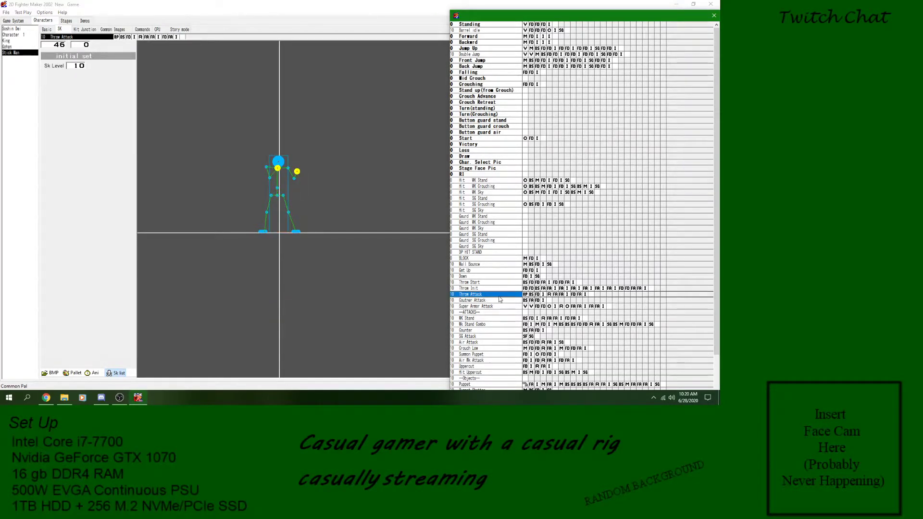
- Examine the button and skill settings of Stick Man's existing Throw command
{"action": "left_click", "coordinate": [142, 29]}
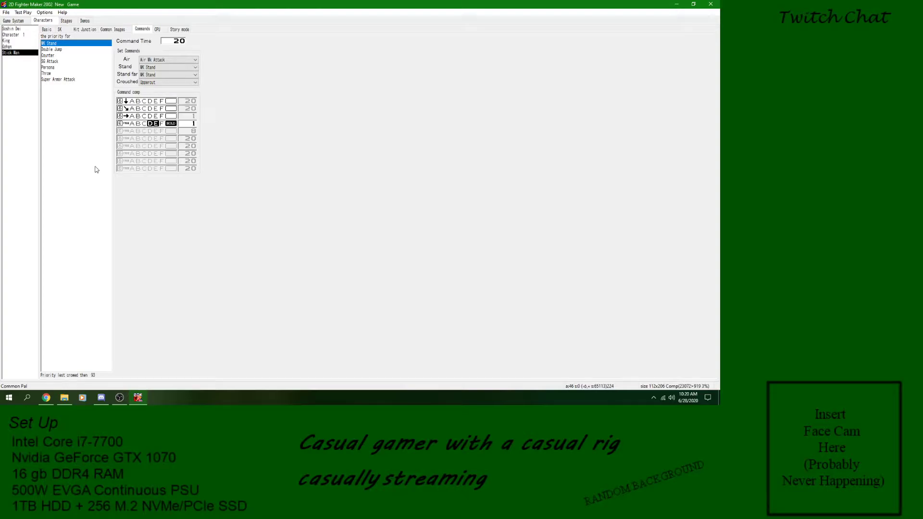
{"action": "left_click", "coordinate": [58, 75]}
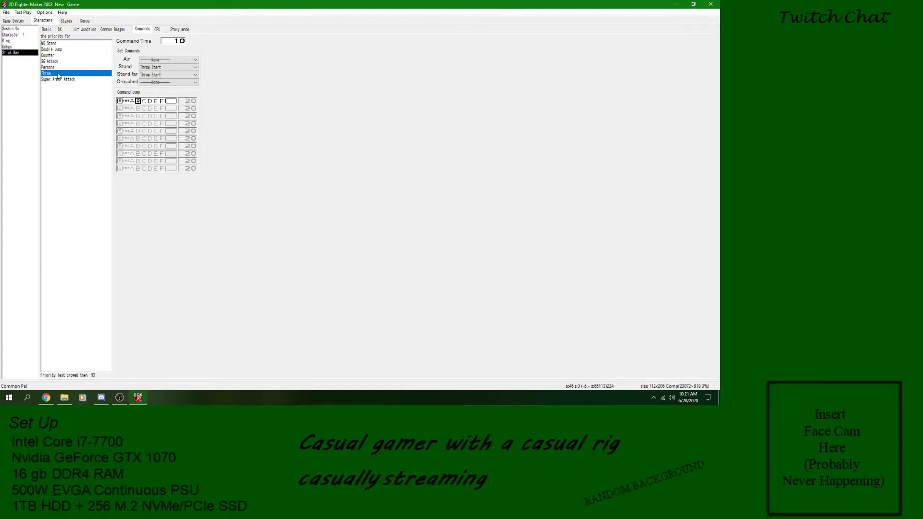
{"action": "left_click", "coordinate": [144, 101]}
{"action": "left_click", "coordinate": [144, 101]}
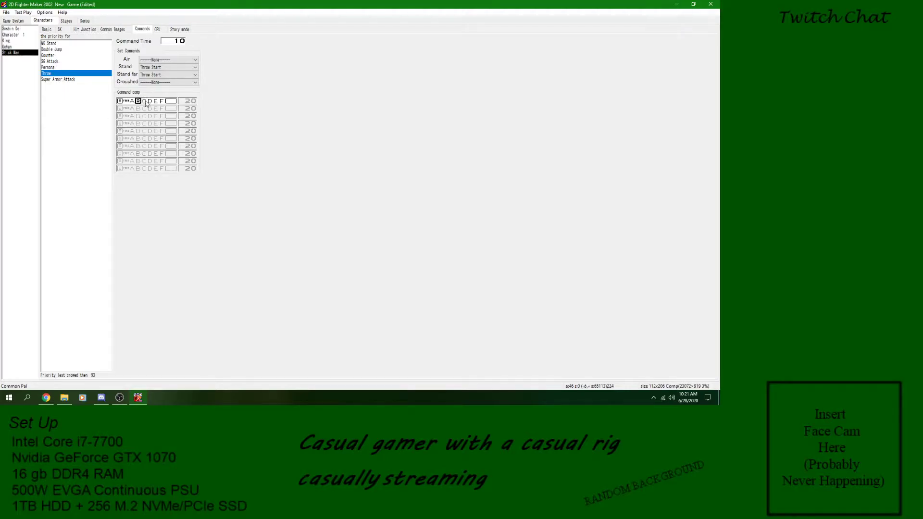
- Reduce the WK Stand command to a single input row with button D and a neutral direction
{"action": "left_click", "coordinate": [55, 44]}
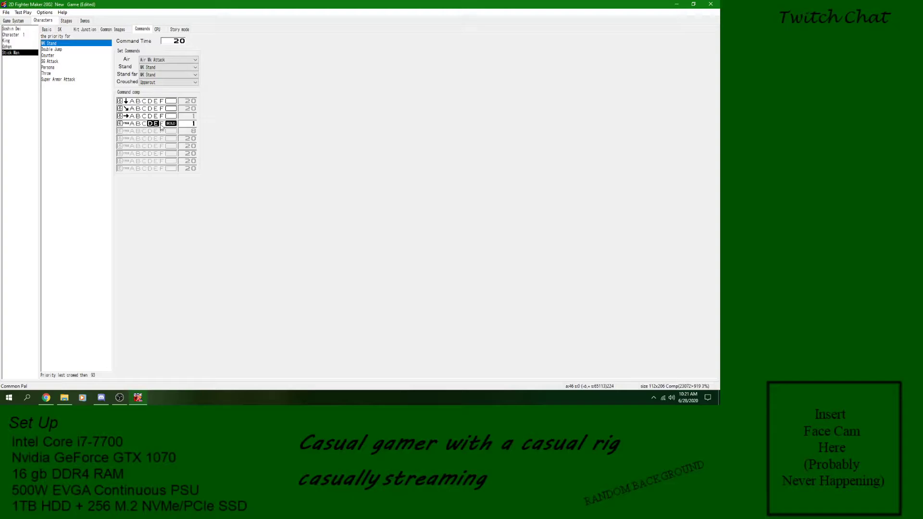
{"action": "left_click", "coordinate": [119, 101]}
{"action": "left_click", "coordinate": [150, 101]}
{"action": "left_click", "coordinate": [126, 102]}
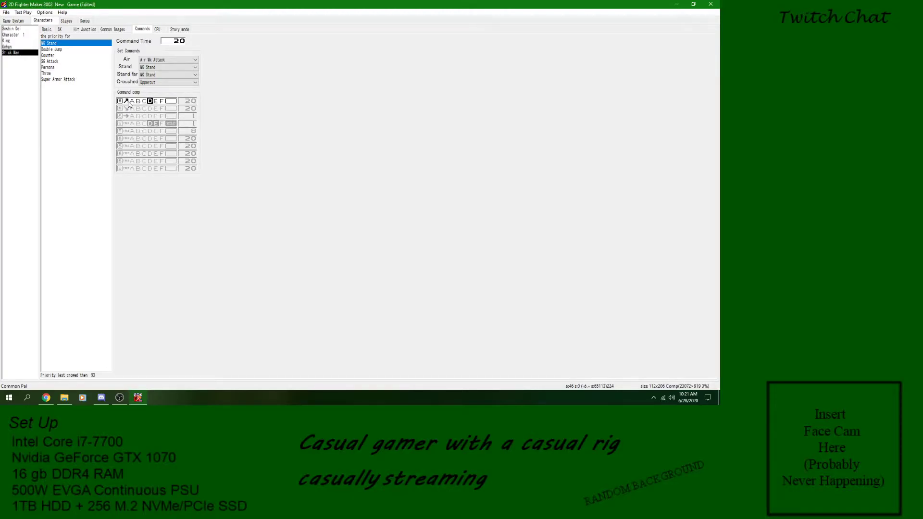
{"action": "left_click", "coordinate": [126, 101]}
- Try to add another command named Throw ahead of WK Stand in the priority list
{"action": "left_click", "coordinate": [49, 74]}
{"action": "right_click", "coordinate": [50, 75]}
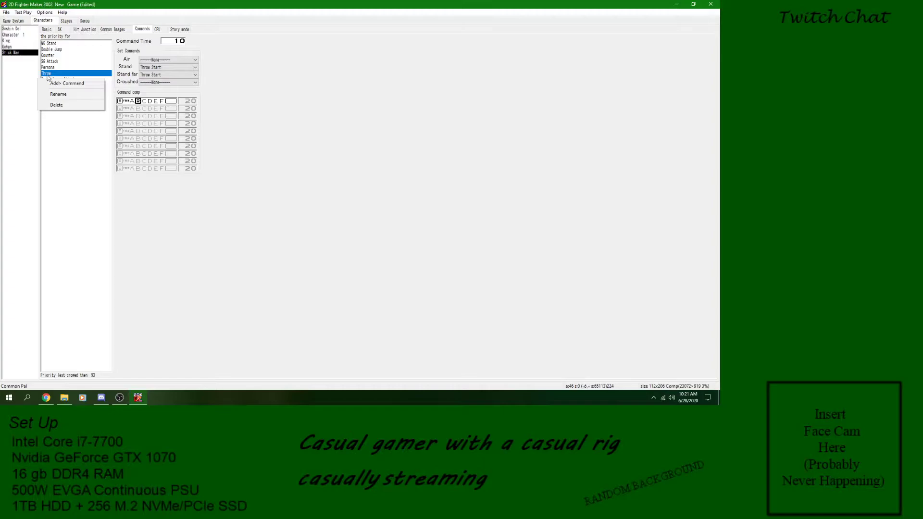
{"action": "left_click", "coordinate": [51, 82]}
{"action": "left_click", "coordinate": [66, 43]}
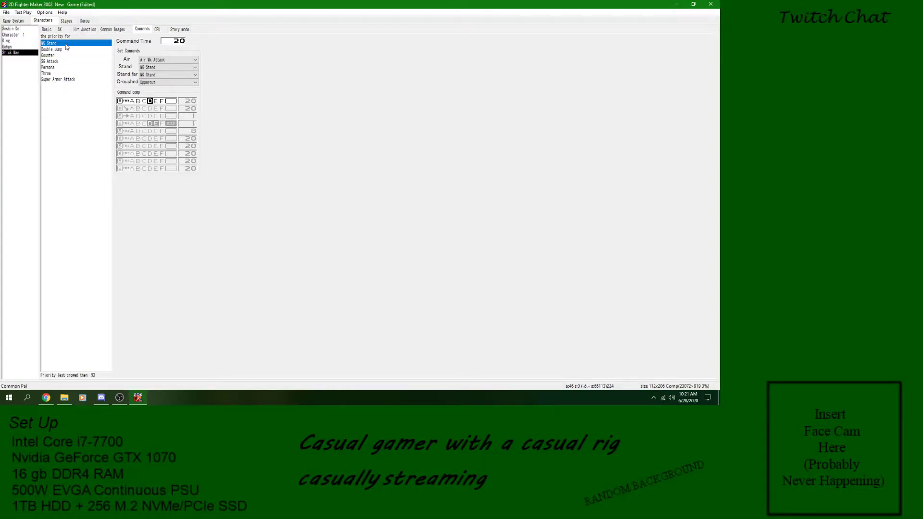
{"action": "left_click", "coordinate": [47, 75]}
{"action": "right_click", "coordinate": [56, 43]}
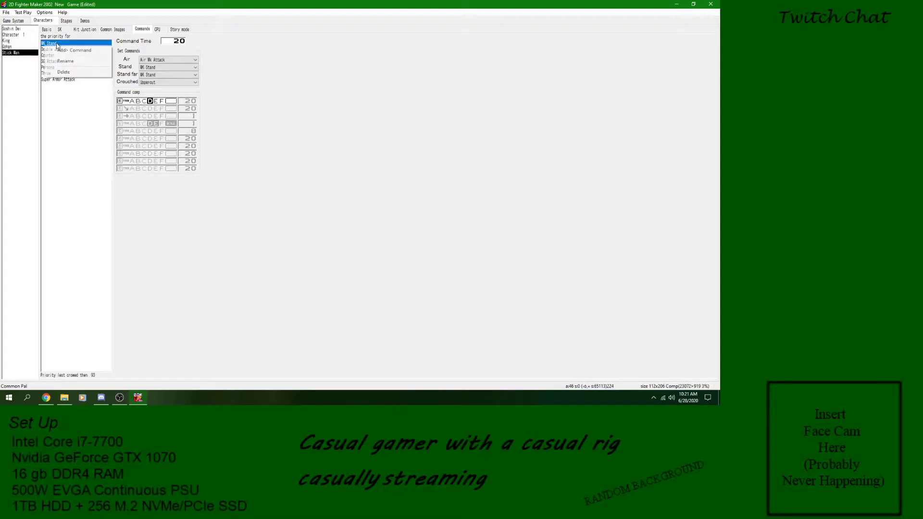
{"action": "left_click", "coordinate": [59, 52]}
{"action": "type", "text": "Throw"}
{"action": "key", "text": "Return"}
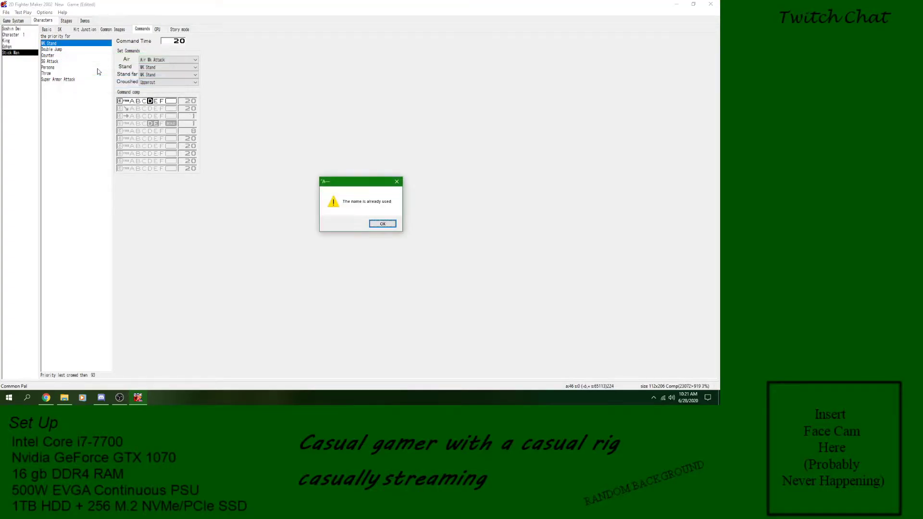
{"action": "key", "text": "Return"}
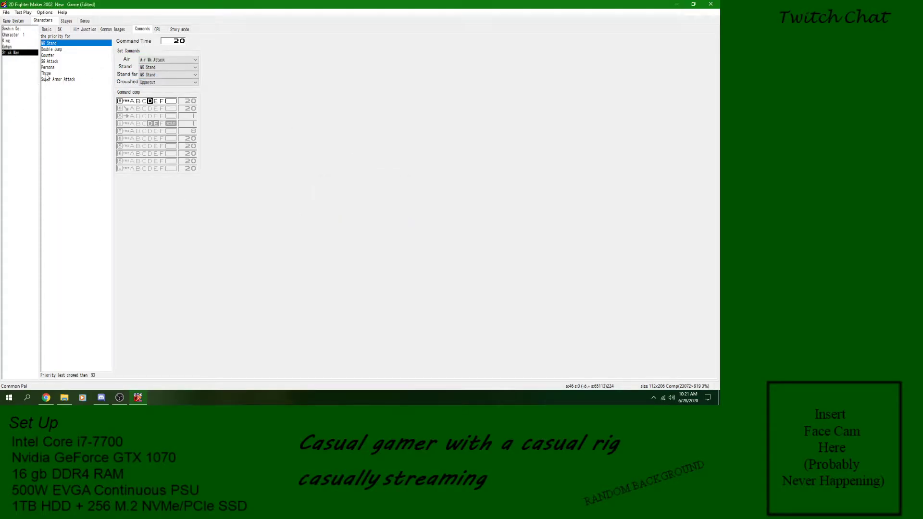
- Delete the existing Throw command from Stick Man's command list
{"action": "left_click", "coordinate": [46, 75]}
{"action": "right_click", "coordinate": [47, 74]}
{"action": "left_click", "coordinate": [54, 103]}
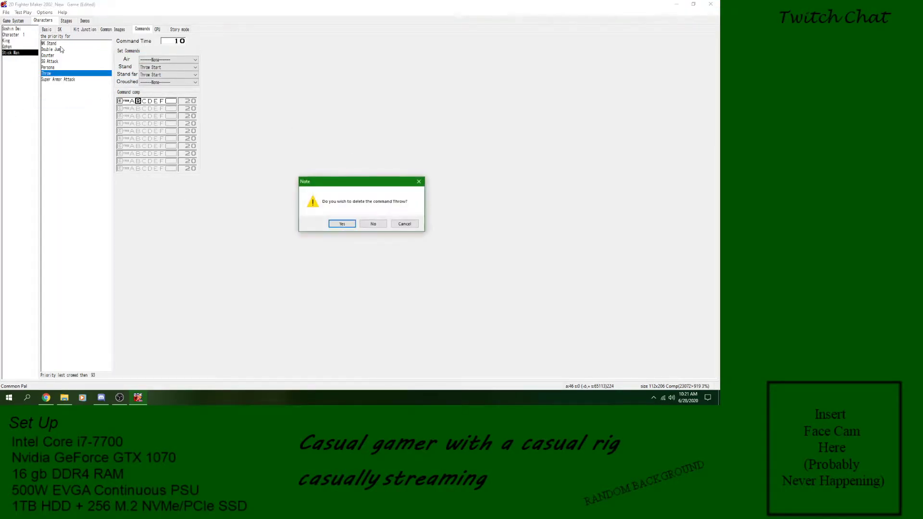
{"action": "left_click", "coordinate": [345, 225]}
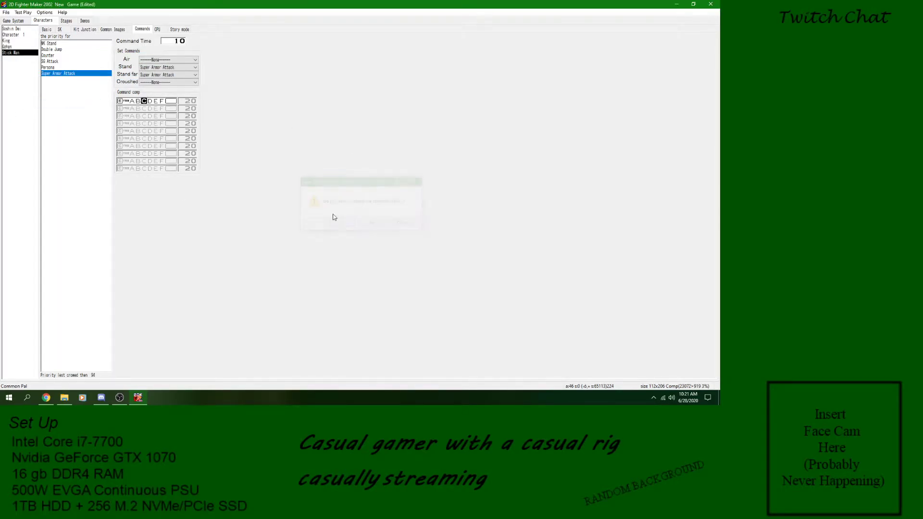
- Add a new command named Throw above WK Stand, making it first in the priority list
{"action": "left_click", "coordinate": [53, 43]}
{"action": "right_click", "coordinate": [53, 43]}
{"action": "left_click", "coordinate": [70, 53]}
{"action": "type", "text": "Throw"}
{"action": "key", "text": "Return"}
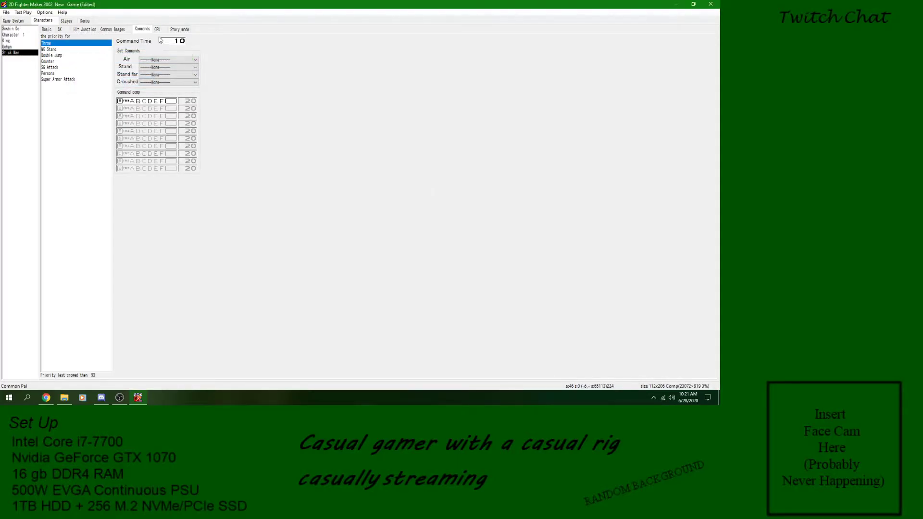
- Set the new Throw command's time to 20 and assign Throw Start to both Stand and Stand far
{"action": "left_click", "coordinate": [176, 42]}
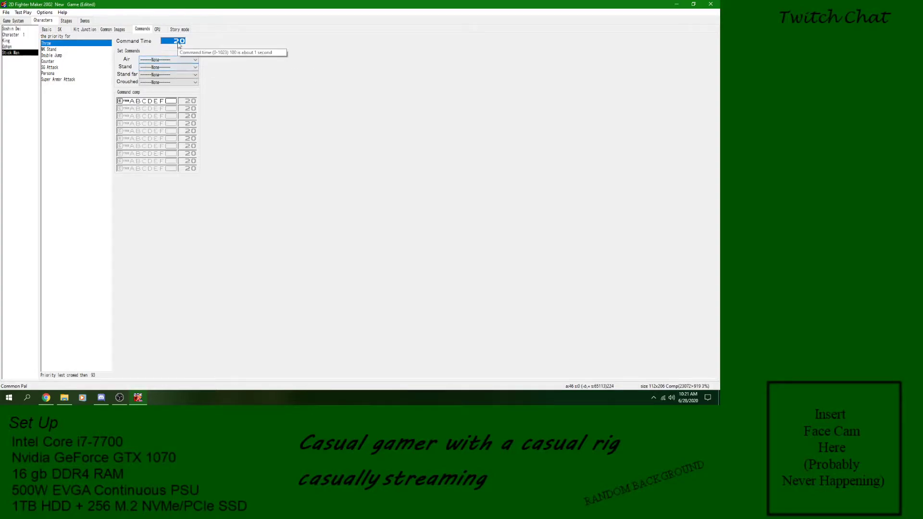
{"action": "left_click", "coordinate": [151, 68]}
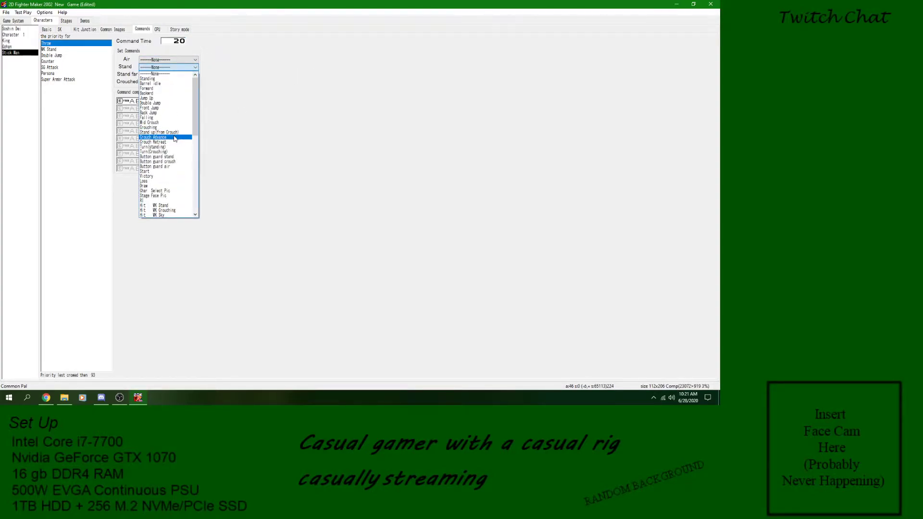
{"action": "scroll", "coordinate": [169, 179], "scroll_direction": "down", "scroll_amount": 2}
{"action": "scroll", "coordinate": [169, 179], "scroll_direction": "down", "scroll_amount": 10}
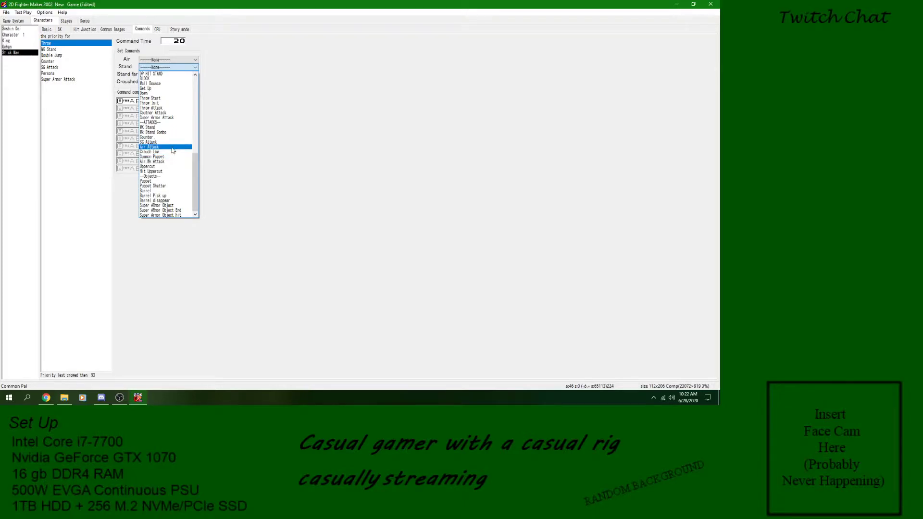
{"action": "scroll", "coordinate": [172, 137], "scroll_direction": "up", "scroll_amount": 1}
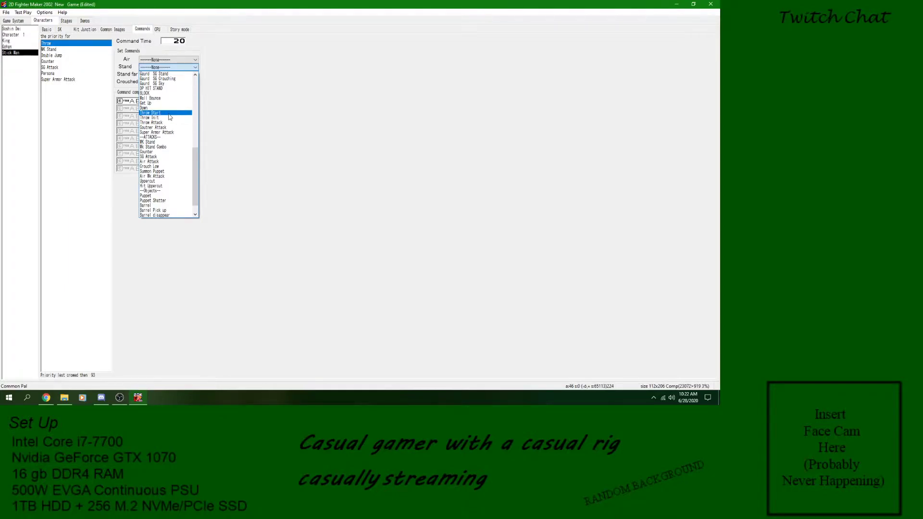
{"action": "left_click", "coordinate": [169, 113]}
{"action": "left_click", "coordinate": [171, 75]}
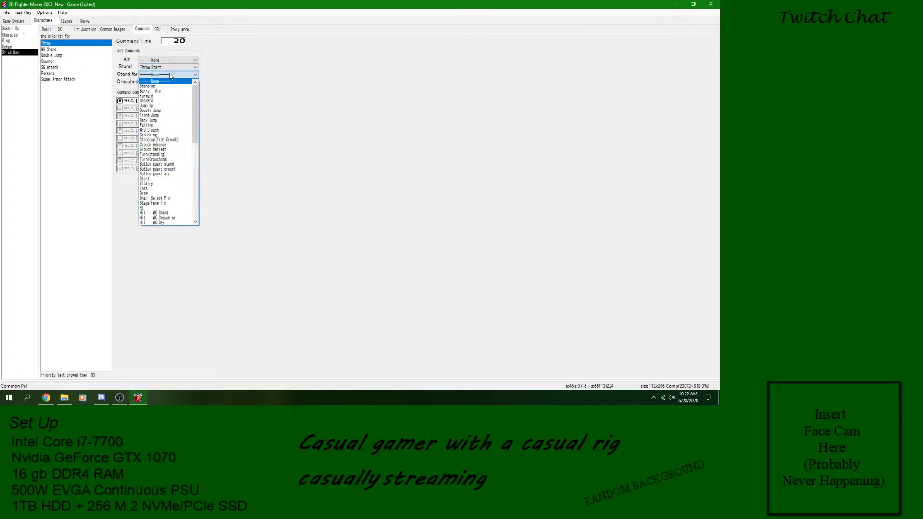
{"action": "scroll", "coordinate": [170, 108], "scroll_direction": "down", "scroll_amount": 9}
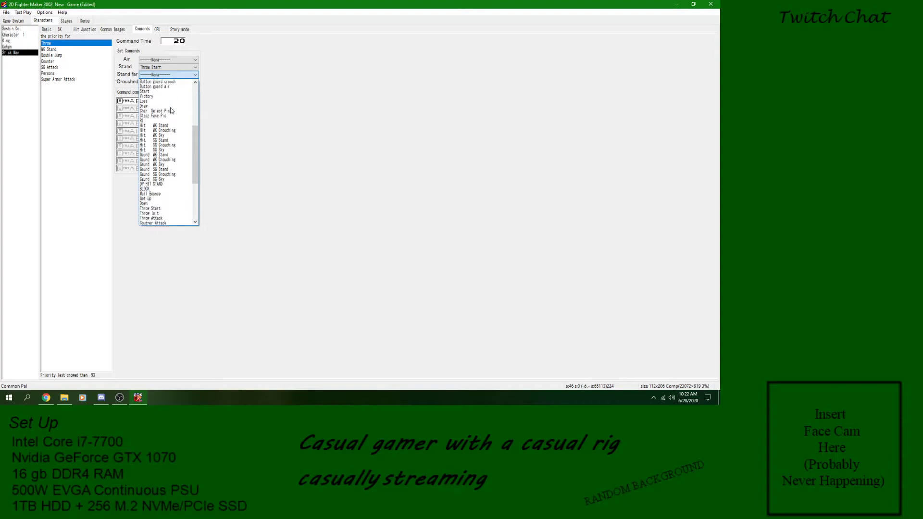
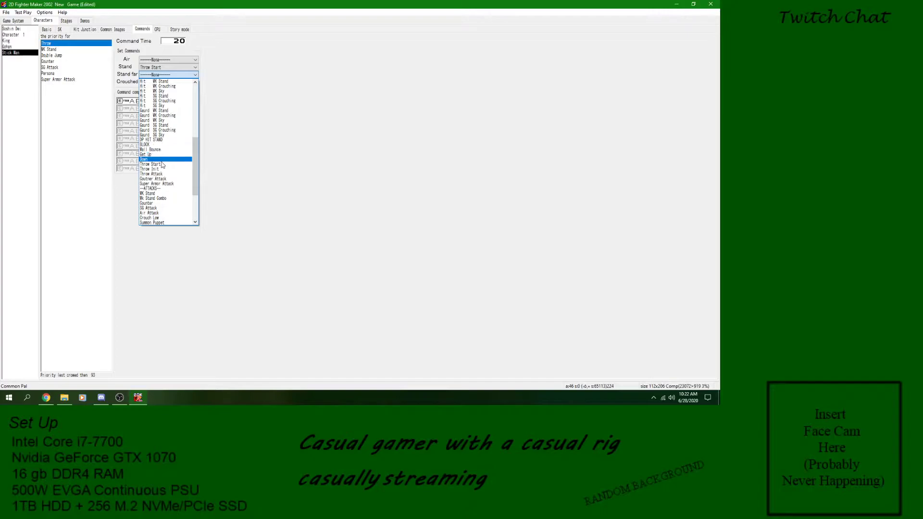
{"action": "left_click", "coordinate": [168, 164]}
- Limit the Throw command to one input row that requires buttons A and D together
{"action": "left_click", "coordinate": [122, 100]}
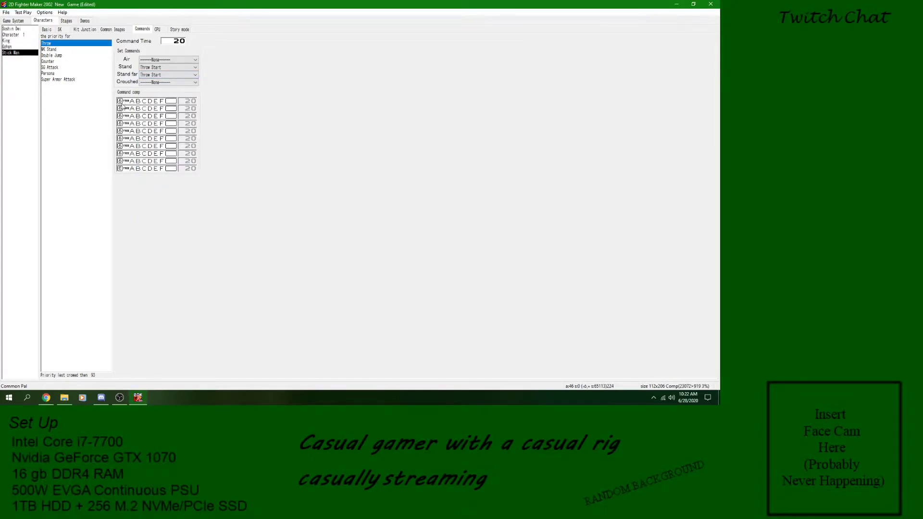
{"action": "left_click", "coordinate": [122, 103]}
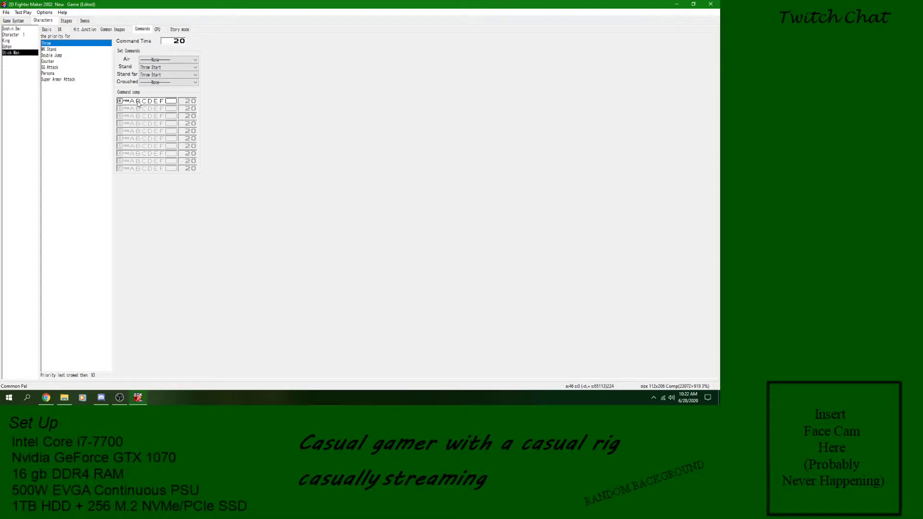
{"action": "left_click", "coordinate": [138, 102]}
{"action": "left_click", "coordinate": [138, 102]}
{"action": "left_click", "coordinate": [133, 101]}
{"action": "left_click", "coordinate": [150, 101]}
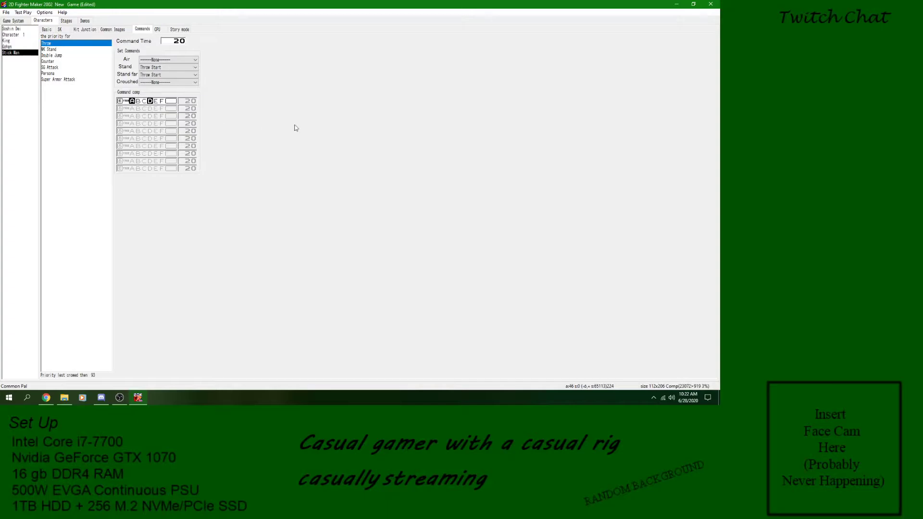
- Save the project, try Stick Man's new throw input in a test play, and close the test play
{"action": "left_click", "coordinate": [6, 12]}
{"action": "left_click", "coordinate": [18, 42]}
{"action": "left_click", "coordinate": [30, 12]}
{"action": "left_click", "coordinate": [95, 210]}
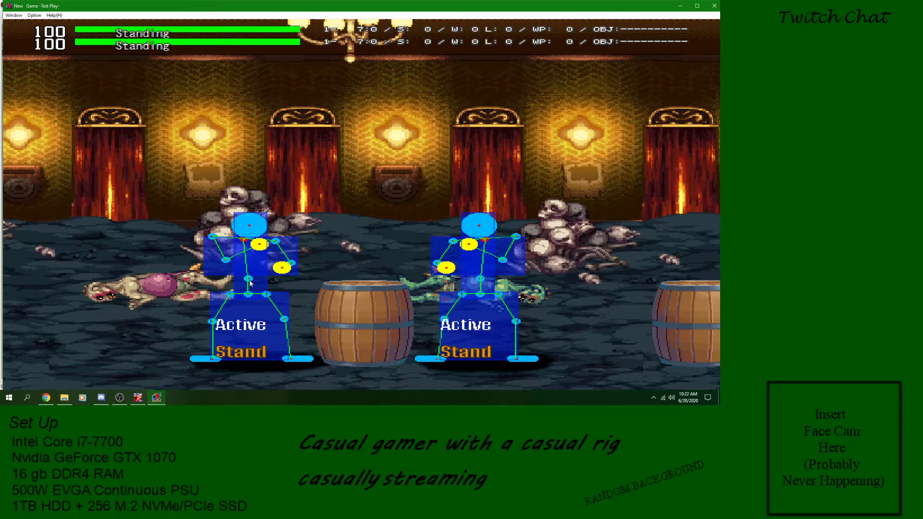
{"action": "key", "text": "Left"}
{"action": "key", "text": "z"}
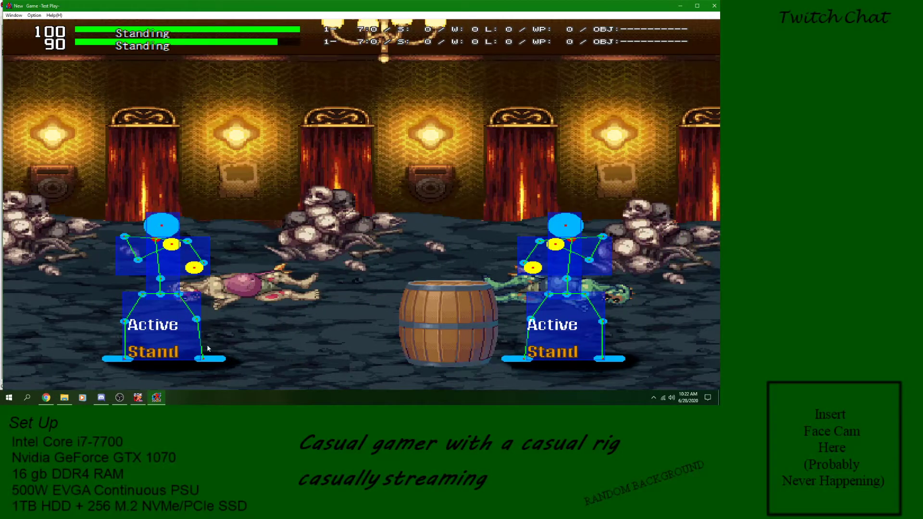
{"action": "left_click", "coordinate": [714, 6]}
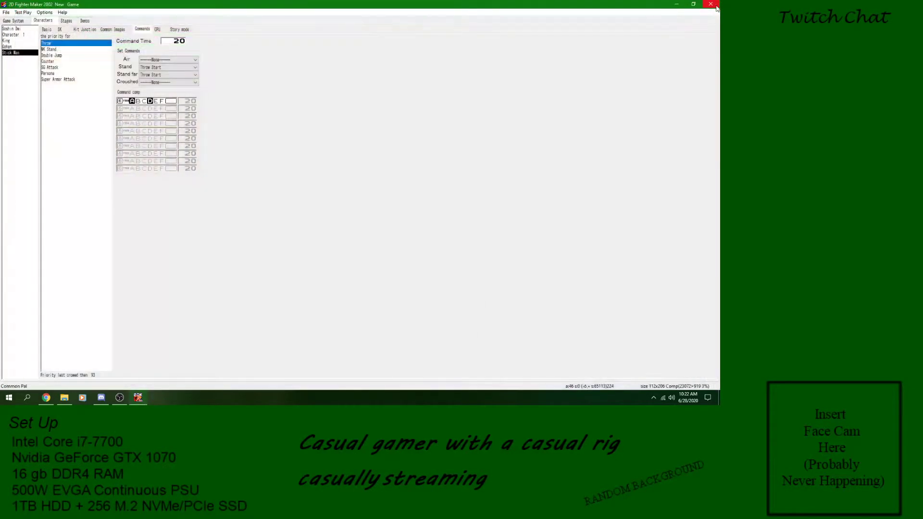
- Check the Persona and WK Stand commands and test Stick Man's attacks again in a new test play
{"action": "left_click", "coordinate": [55, 74]}
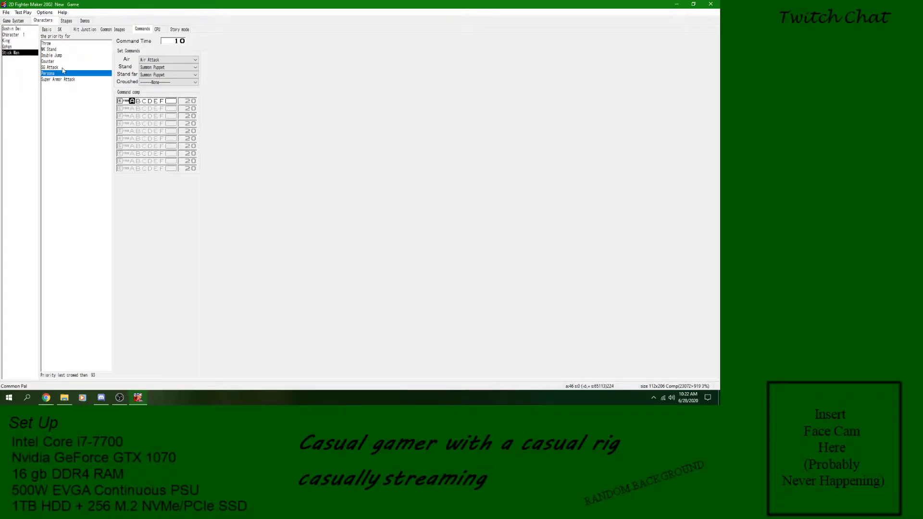
{"action": "left_click", "coordinate": [56, 50]}
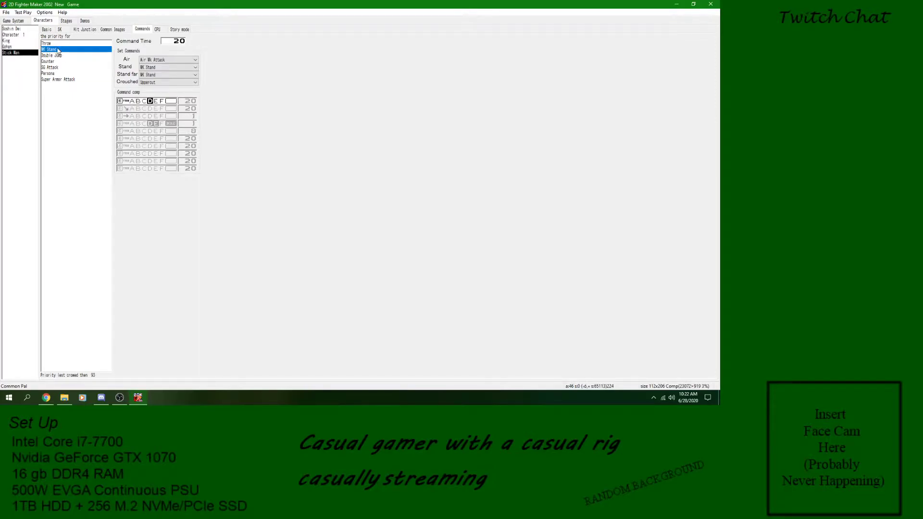
{"action": "left_click", "coordinate": [23, 12]}
{"action": "left_click", "coordinate": [29, 23]}
{"action": "left_click", "coordinate": [97, 214]}
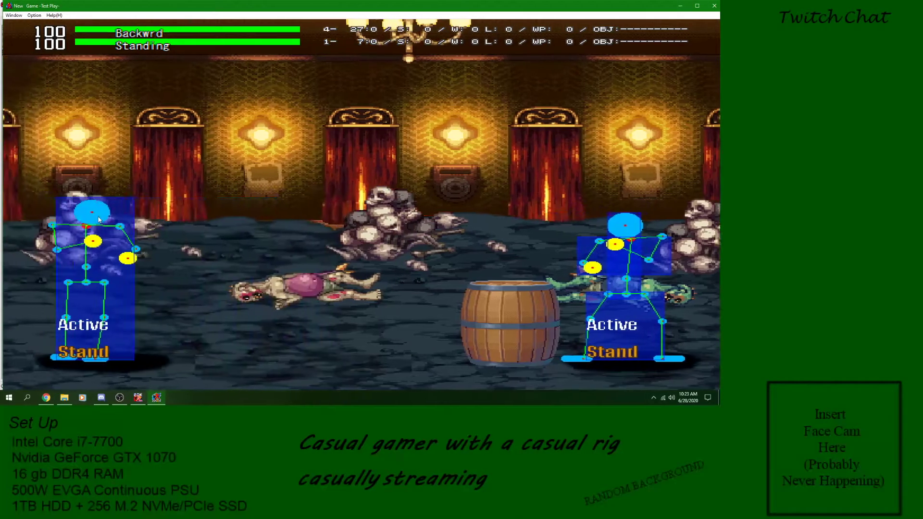
{"action": "key", "text": "z"}
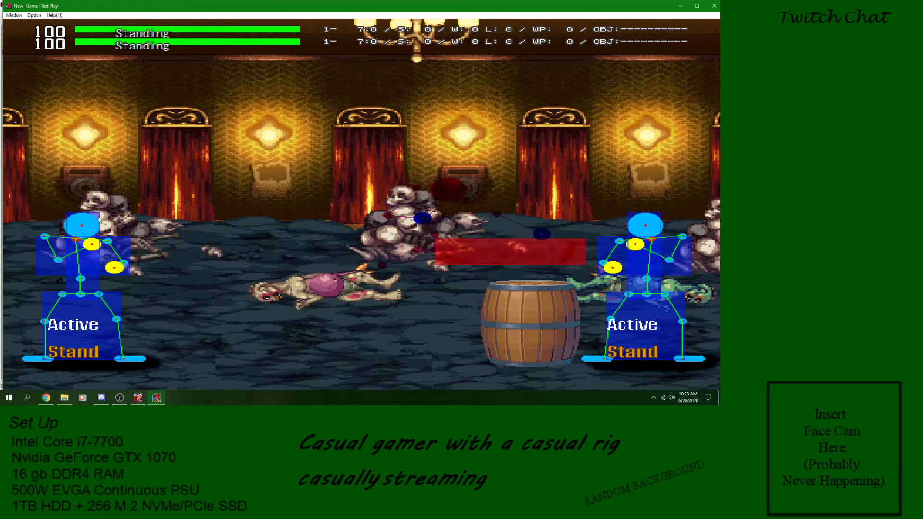
{"action": "key", "text": "z"}
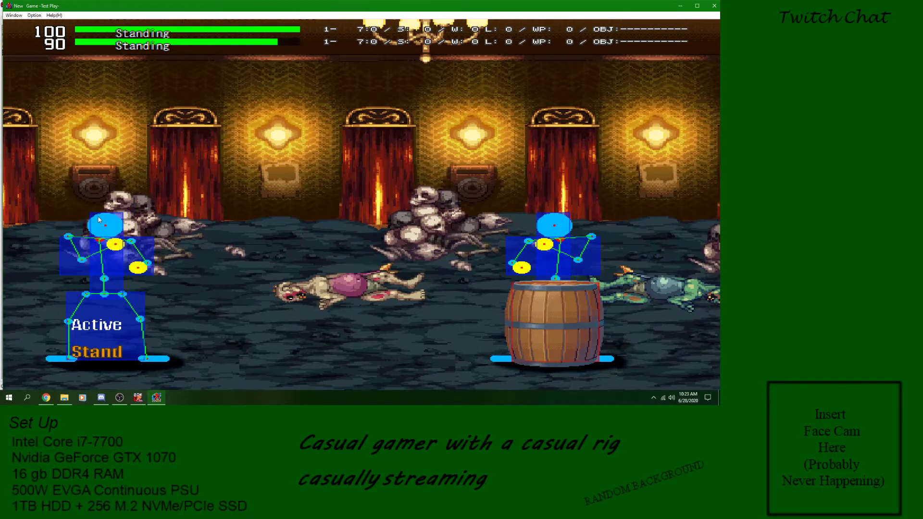
{"action": "key", "text": "z"}
{"action": "key", "text": "z"}
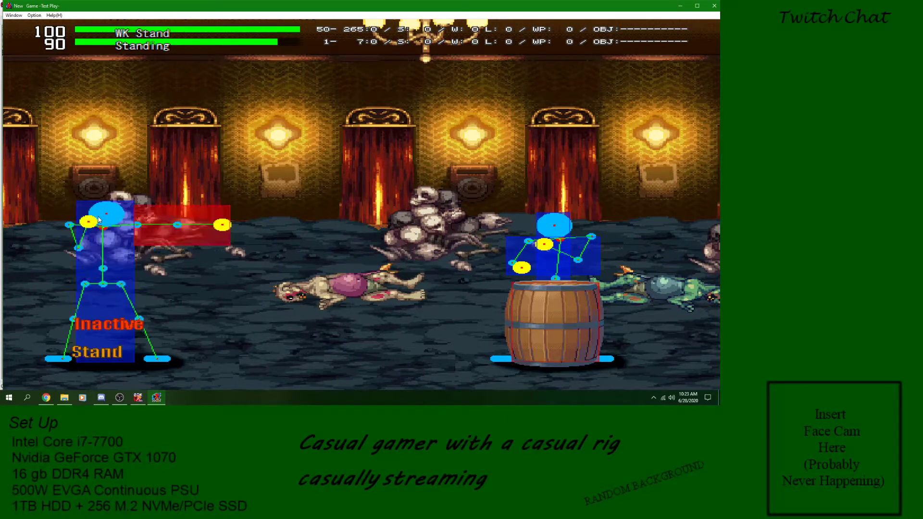
- Keep trying Stick Man's throw input and WK Stand attack in the running test play and close it
{"action": "key", "text": "x"}
{"action": "key", "text": "z"}
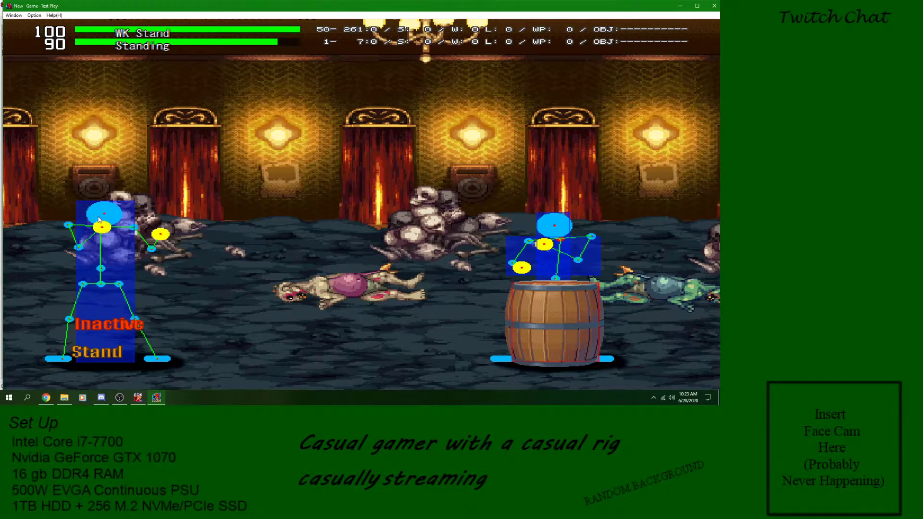
{"action": "key", "text": "z"}
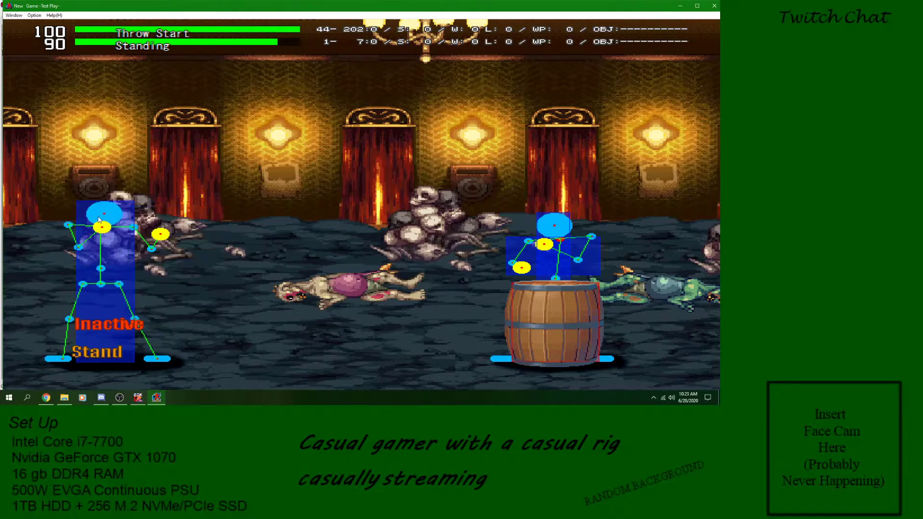
{"action": "key", "text": "z"}
{"action": "key", "text": "x"}
{"action": "key", "text": "z"}
{"action": "key", "text": "x"}
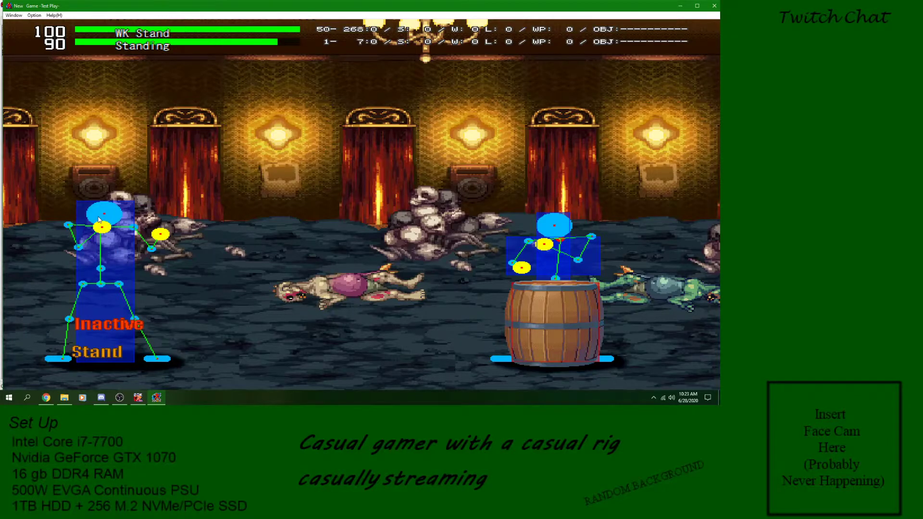
{"action": "key", "text": "z"}
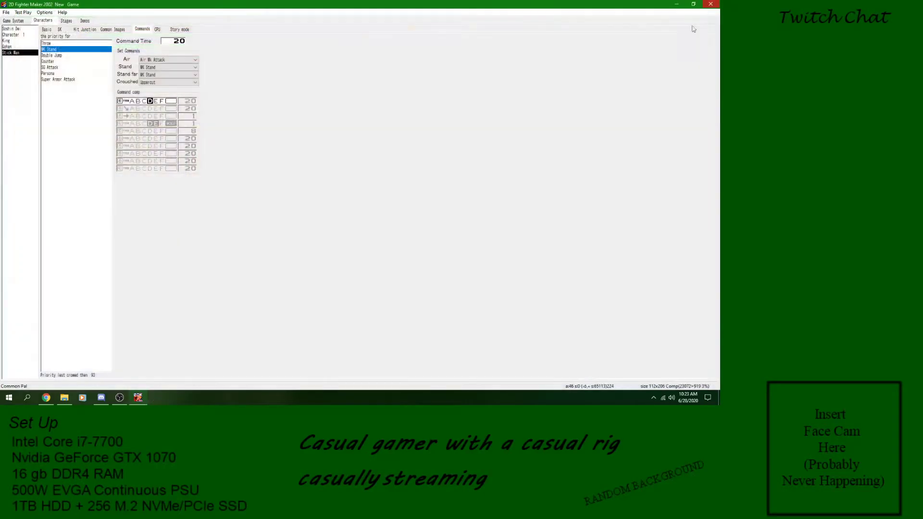
{"action": "left_click", "coordinate": [713, 6]}
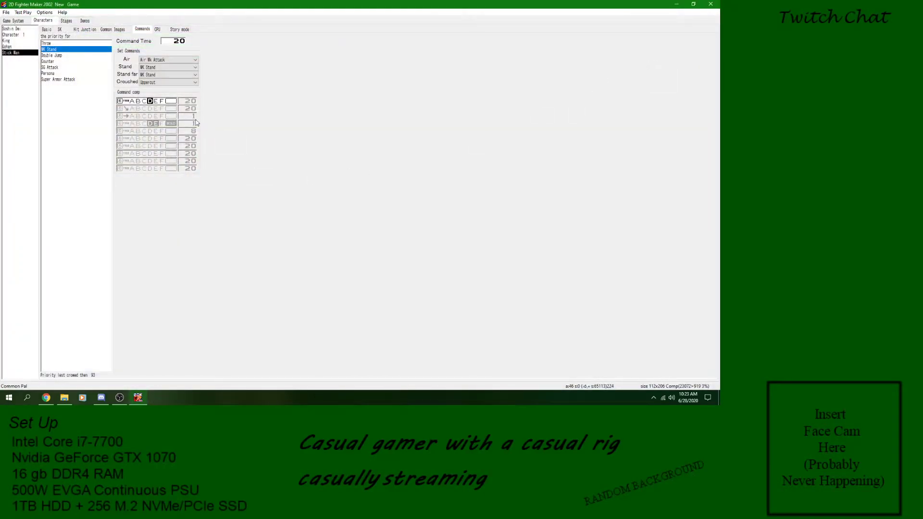
- Turn on the hold option for the Throw command's A+D row and save the project
{"action": "left_click", "coordinate": [55, 44]}
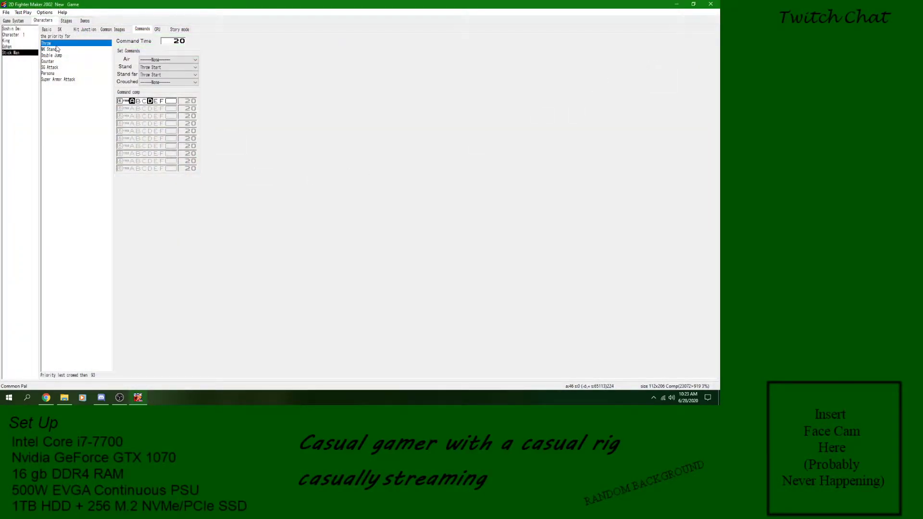
{"action": "left_click", "coordinate": [174, 103]}
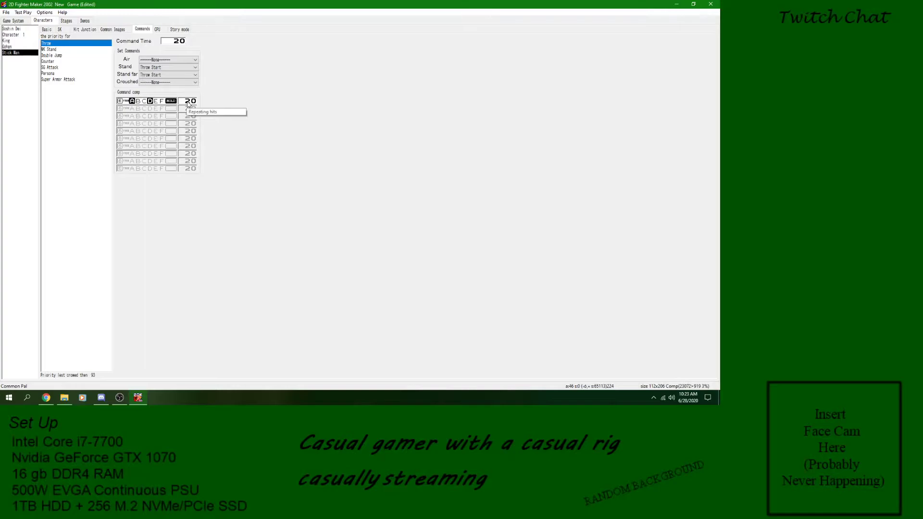
{"action": "left_click", "coordinate": [6, 12]}
{"action": "left_click", "coordinate": [13, 37]}
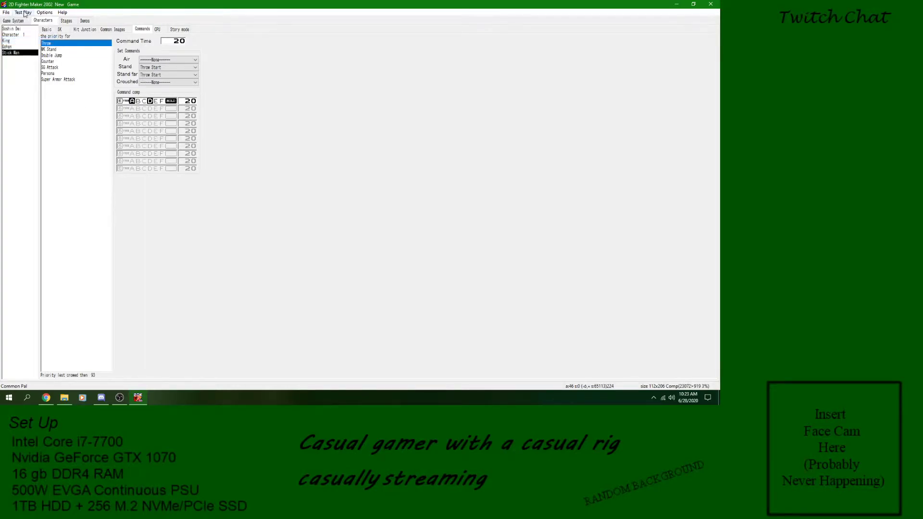
- Try the held A+D throw input in a Stick Man test play and close the test play
{"action": "left_click", "coordinate": [26, 14]}
{"action": "left_click", "coordinate": [93, 210]}
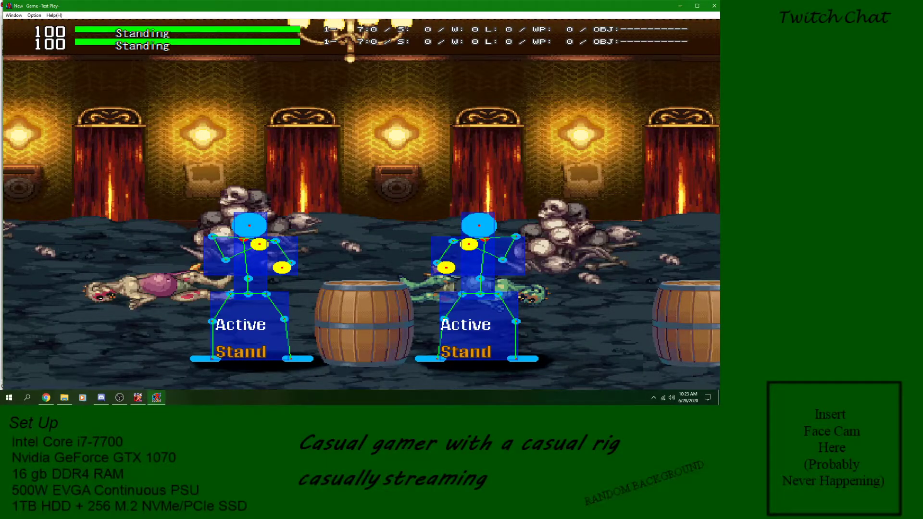
{"action": "key", "text": "z"}
{"action": "key", "text": "x"}
{"action": "left_click", "coordinate": [714, 6]}
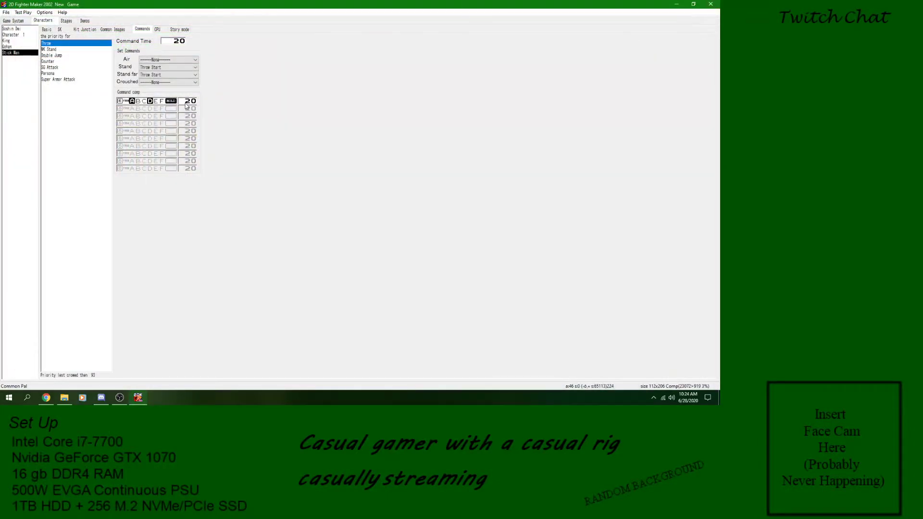
- Set the hold value of the Throw command's A+D row to 1 and save the project
{"action": "left_click", "coordinate": [187, 102]}
{"action": "type", "text": "1"}
{"action": "left_click", "coordinate": [6, 13]}
{"action": "left_click", "coordinate": [15, 40]}
- Test the throw with its new hold value in a Stick Man test play and close it
{"action": "left_click", "coordinate": [24, 13]}
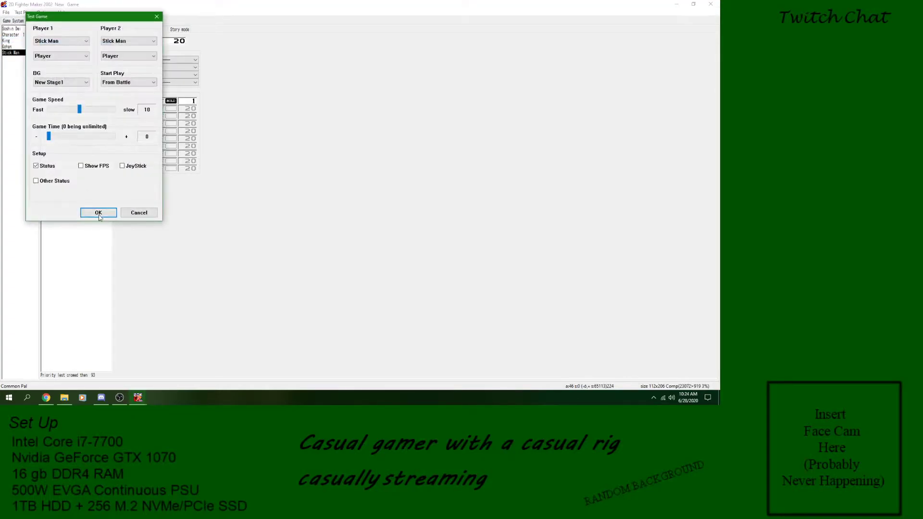
{"action": "left_click", "coordinate": [99, 211]}
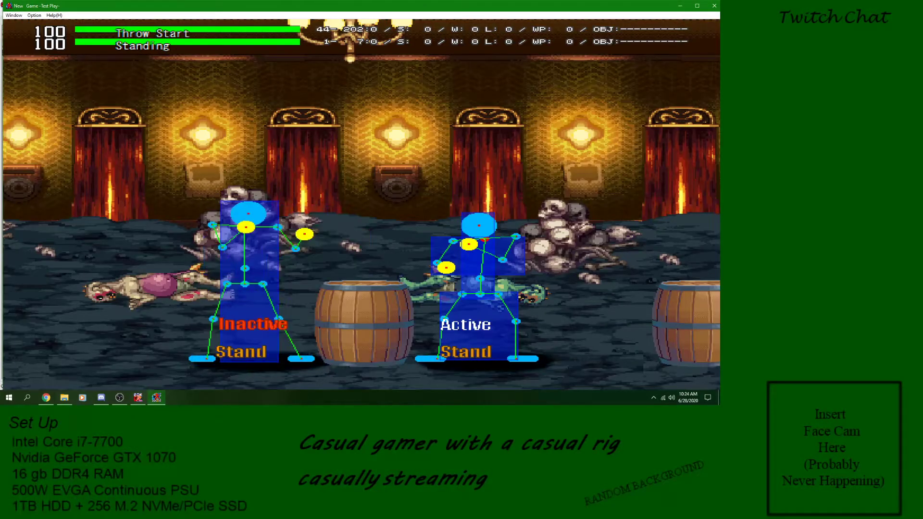
{"action": "key", "text": "a"}
{"action": "key", "text": "a"}
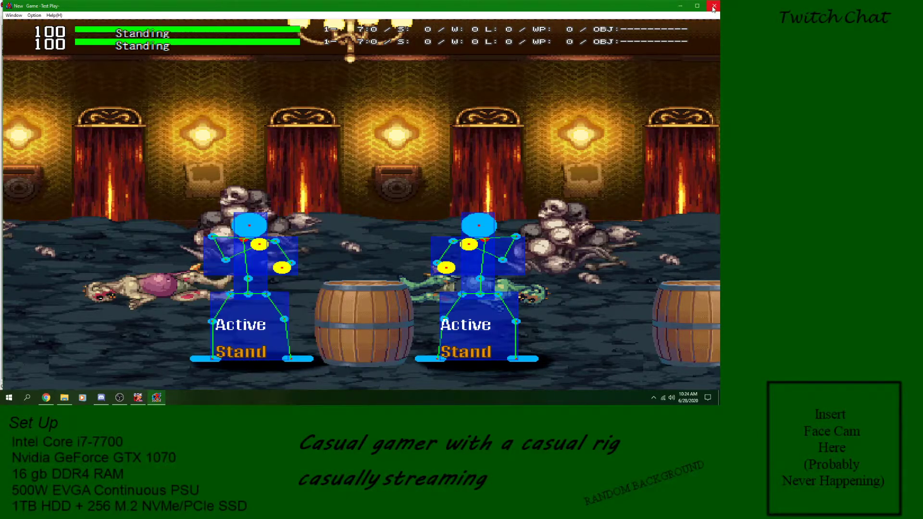
{"action": "left_click", "coordinate": [714, 6]}
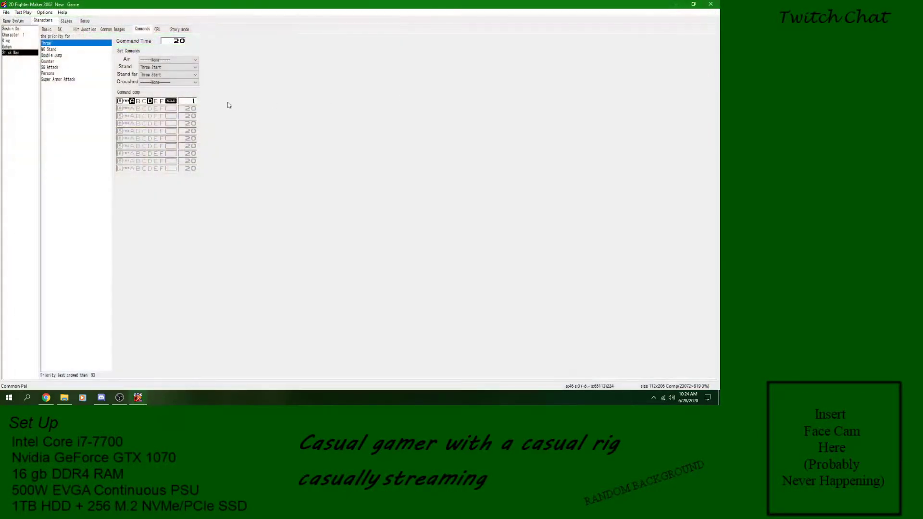
- Compare the Throw command with WK Stand and Double Jump, set Throw's command time to 10, and save the project
{"action": "left_click", "coordinate": [57, 51]}
{"action": "left_click", "coordinate": [58, 56]}
{"action": "left_click", "coordinate": [60, 49]}
{"action": "left_click", "coordinate": [63, 44]}
{"action": "left_click", "coordinate": [53, 50]}
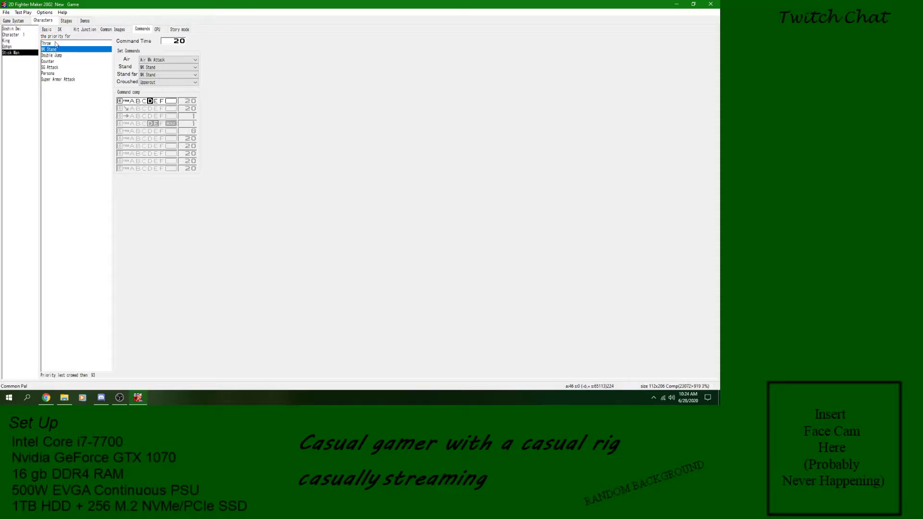
{"action": "left_click", "coordinate": [55, 44]}
{"action": "double_click", "coordinate": [176, 41]}
{"action": "left_click", "coordinate": [6, 13]}
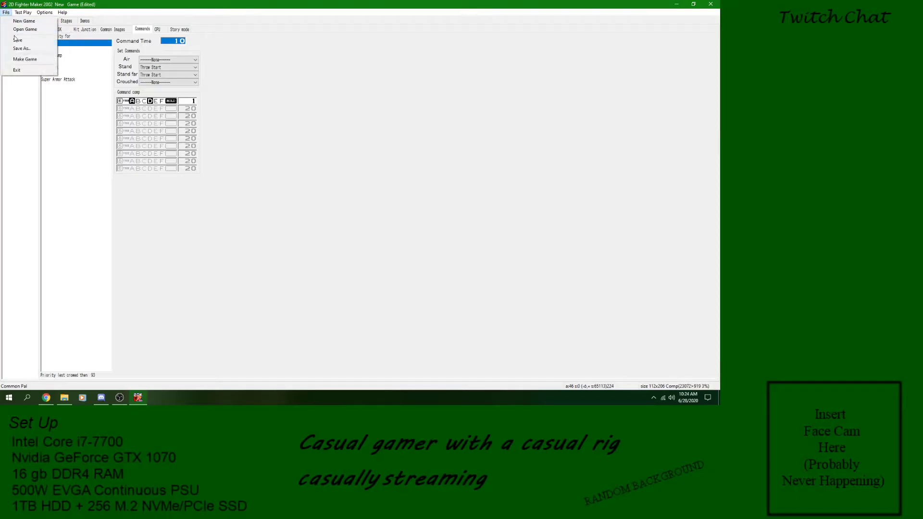
{"action": "left_click", "coordinate": [20, 43]}
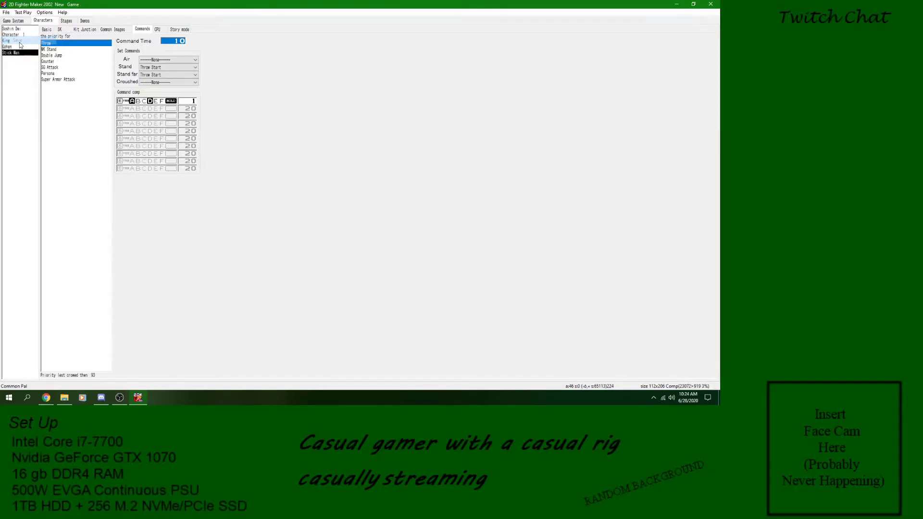
- Test Stick Man's throw input with the shorter command time in a new test play and close it
{"action": "left_click", "coordinate": [23, 13]}
{"action": "left_click", "coordinate": [29, 21]}
{"action": "left_click", "coordinate": [97, 216]}
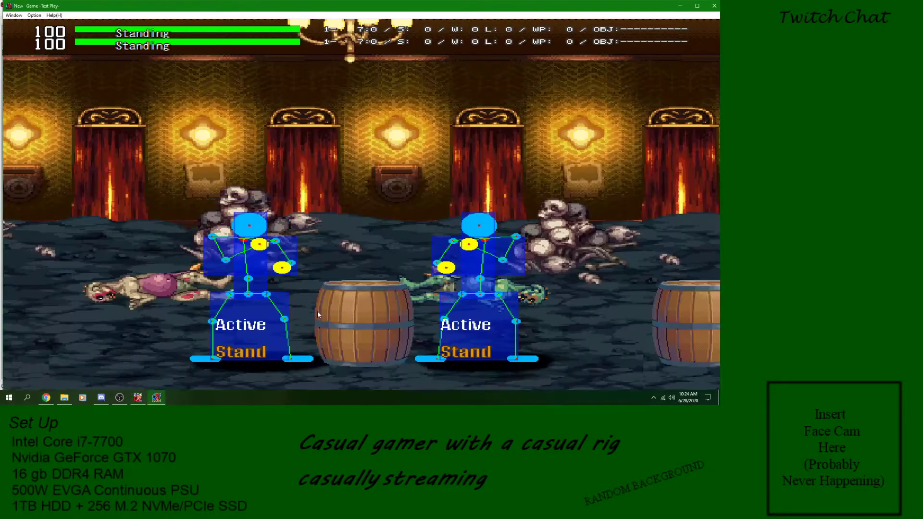
{"action": "key", "text": "z"}
{"action": "key", "text": "z"}
{"action": "key", "text": "z"}
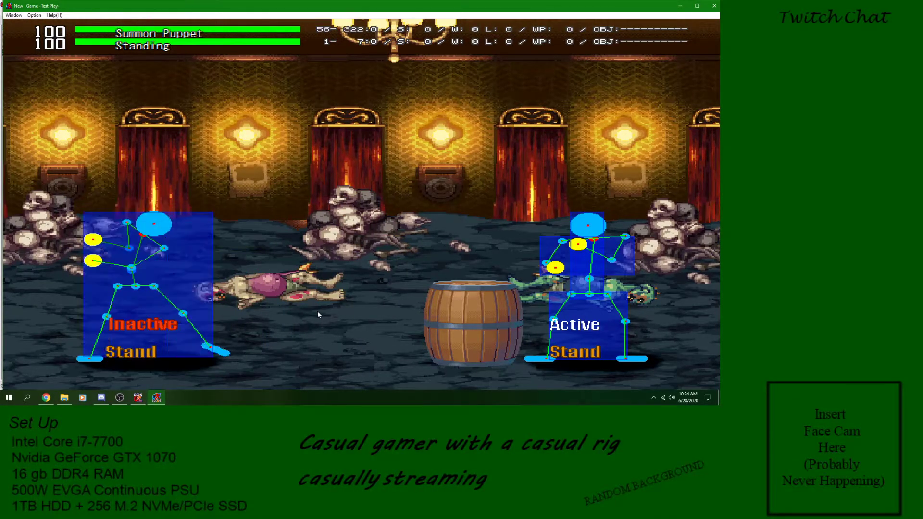
{"action": "key", "text": "x"}
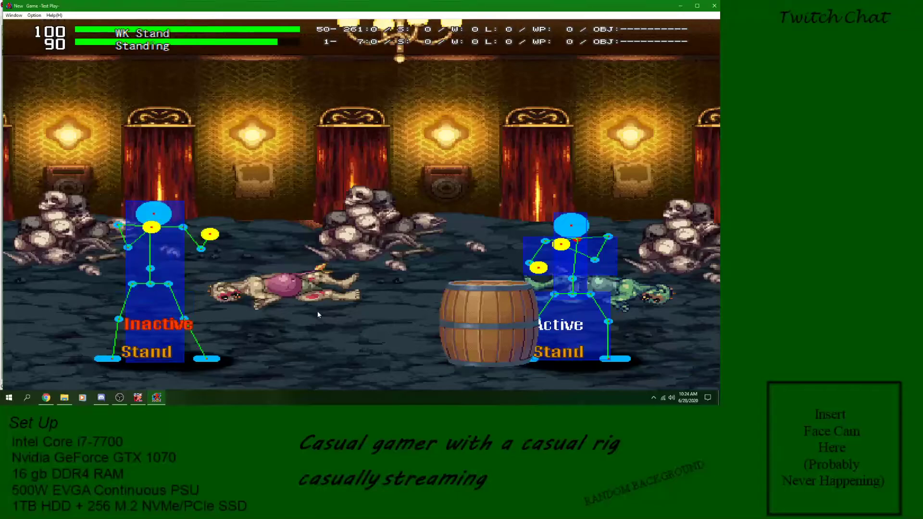
{"action": "key", "text": "z"}
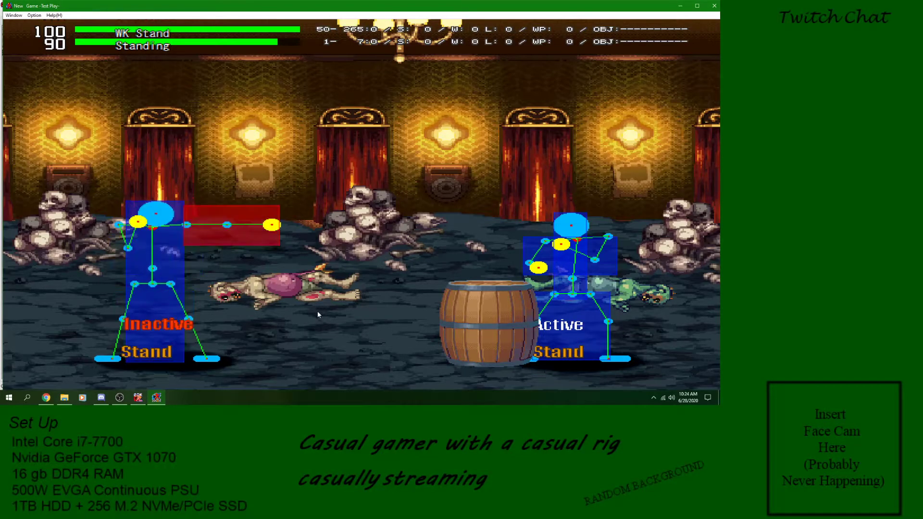
{"action": "key", "text": "z"}
{"action": "key", "text": "z"}
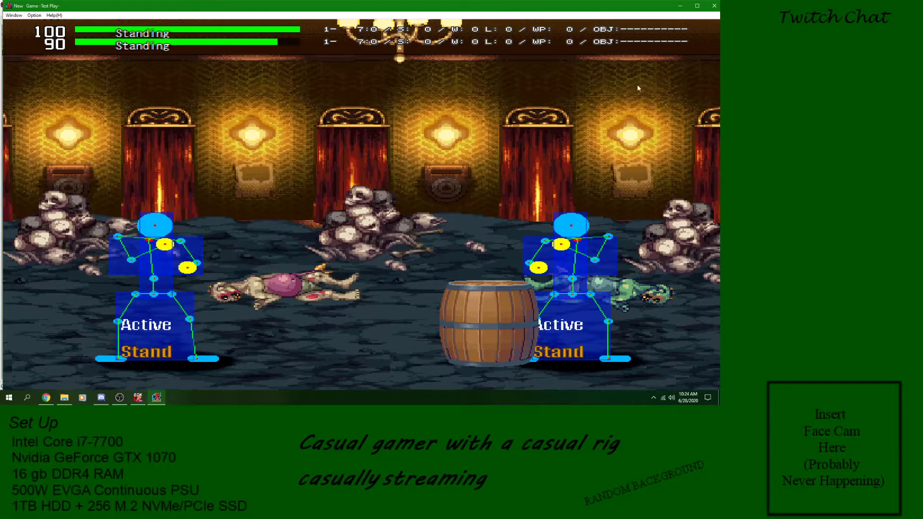
{"action": "left_click", "coordinate": [713, 5]}
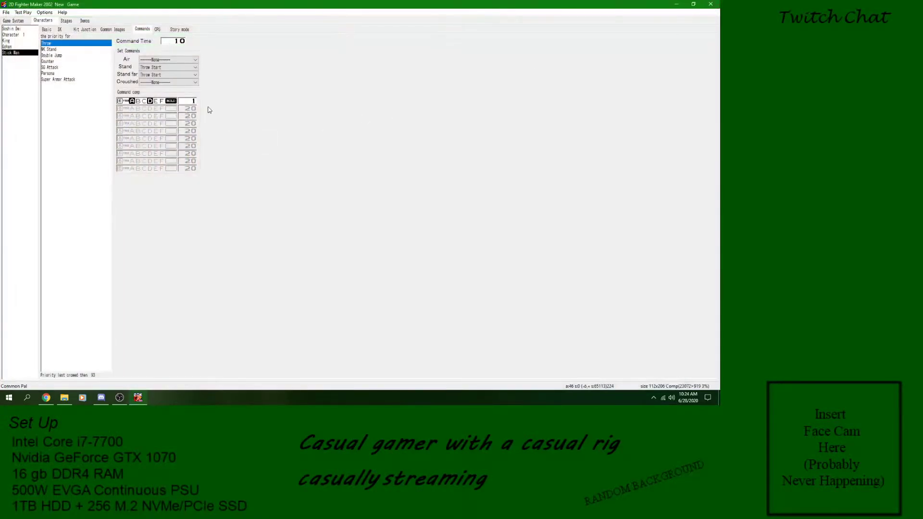
- Turn off the hold option on the Throw command's A+D row and save the project
{"action": "left_click", "coordinate": [172, 101]}
{"action": "left_click", "coordinate": [7, 12]}
{"action": "left_click", "coordinate": [14, 47]}
- Test the A+D throw input without hold in a Stick Man test play and close it
{"action": "left_click", "coordinate": [27, 12]}
{"action": "left_click", "coordinate": [101, 211]}
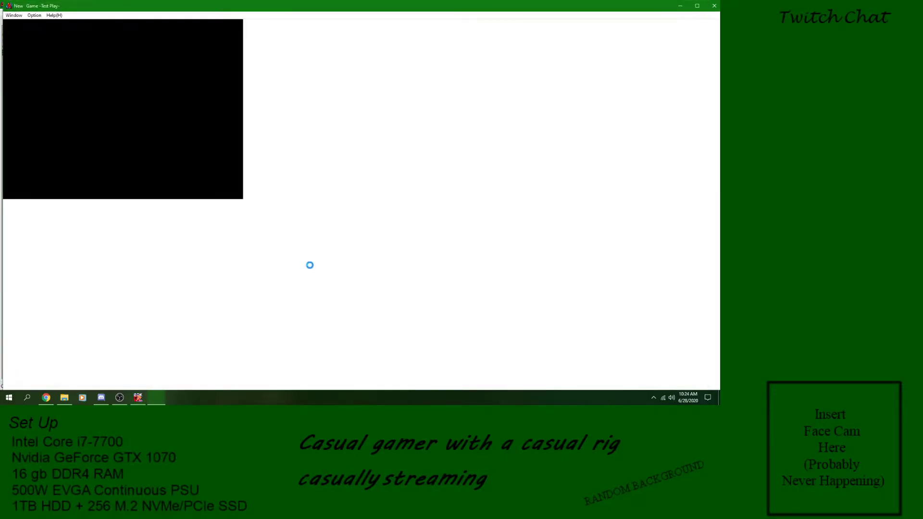
{"action": "key", "text": "z"}
{"action": "key", "text": "z"}
{"action": "key", "text": "z"}
{"action": "key", "text": "z"}
{"action": "key", "text": "z"}
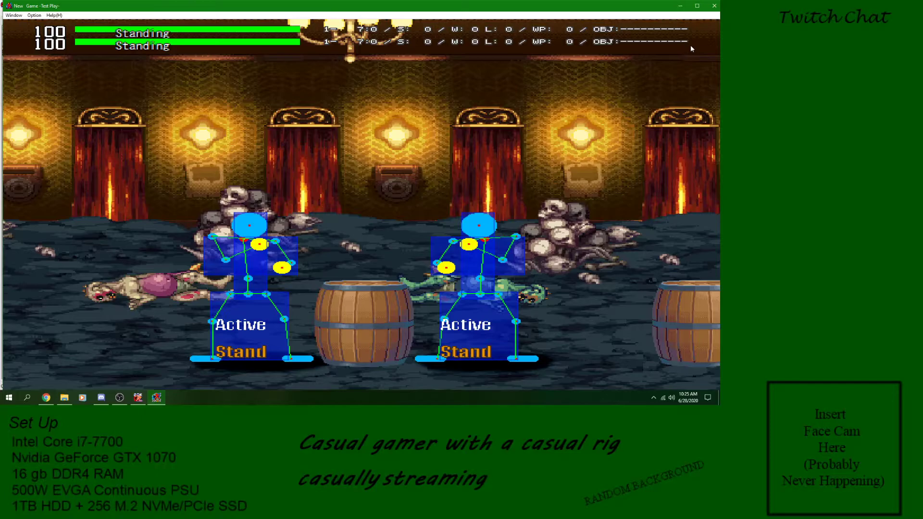
{"action": "left_click", "coordinate": [714, 5]}
- Turn hold back on for the Throw command's A+D row, set the command time to 20, and save
{"action": "left_click", "coordinate": [171, 102]}
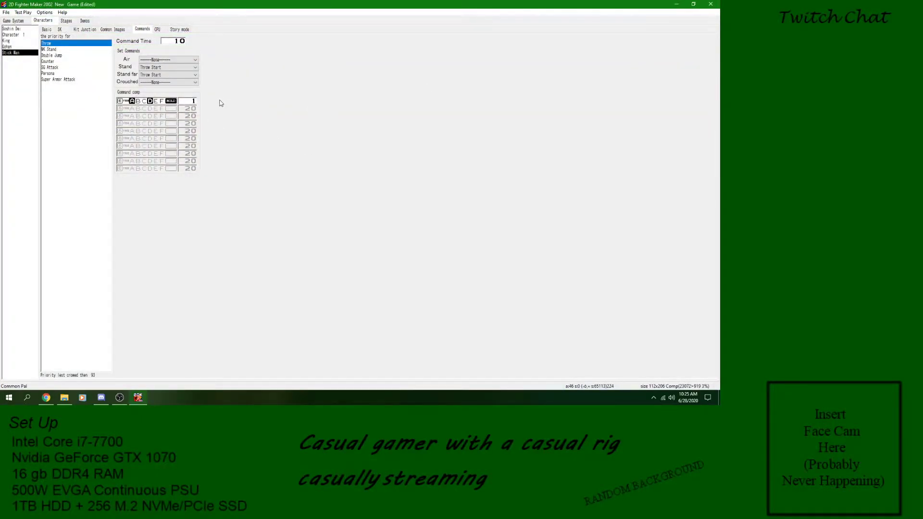
{"action": "left_click", "coordinate": [179, 42]}
{"action": "type", "text": "20"}
{"action": "left_click", "coordinate": [5, 12]}
{"action": "left_click", "coordinate": [17, 40]}
- Set the direction of the Throw command's A+D row to neutral and save the project under its existing name
{"action": "left_click", "coordinate": [126, 101]}
{"action": "left_click", "coordinate": [6, 12]}
{"action": "left_click", "coordinate": [20, 48]}
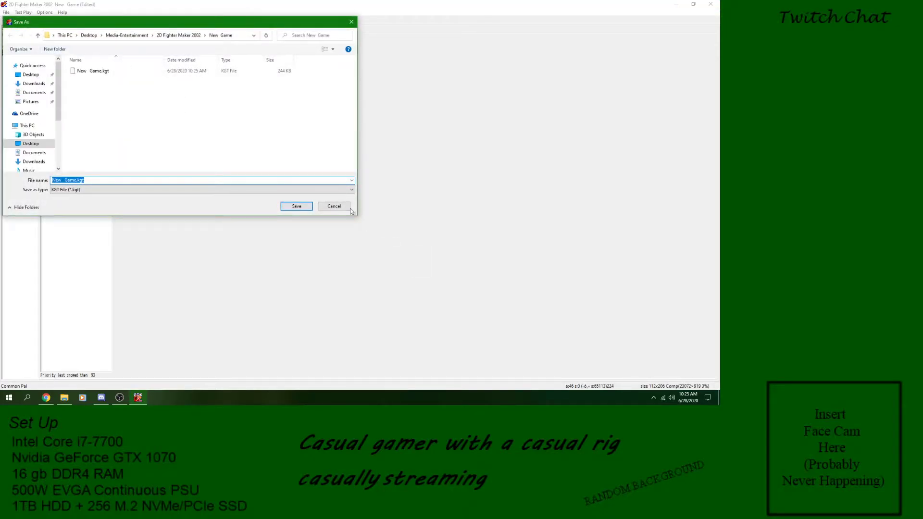
{"action": "left_click", "coordinate": [348, 207]}
{"action": "left_click", "coordinate": [6, 13]}
{"action": "left_click", "coordinate": [17, 40]}
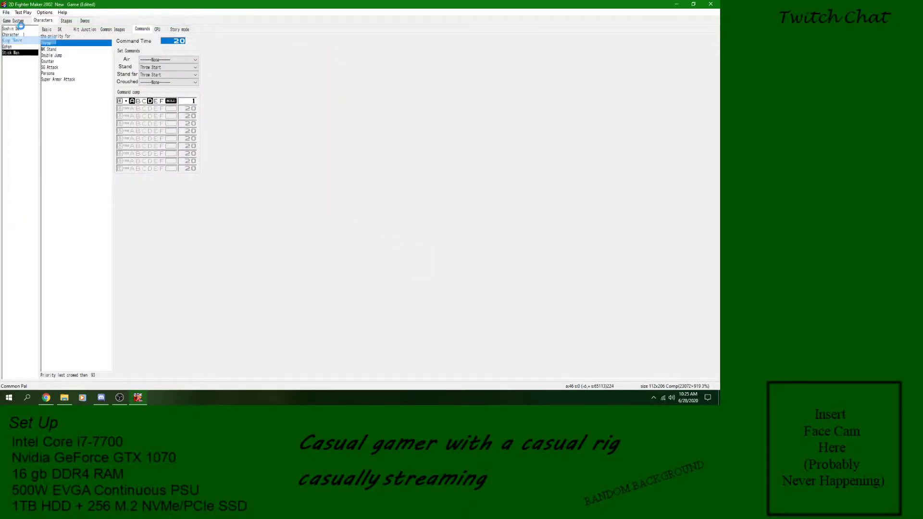
- Test the neutral-direction throw input repeatedly, standing and after moving, in a new test play and close it
{"action": "left_click", "coordinate": [99, 213]}
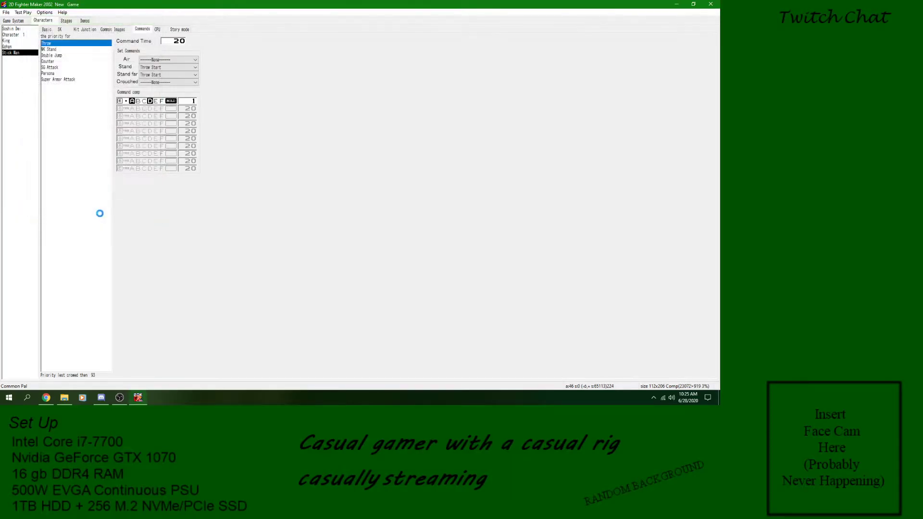
{"action": "key", "text": "z"}
{"action": "key", "text": "z"}
{"action": "key", "text": "z"}
{"action": "key", "text": "z"}
{"action": "key", "text": "z"}
{"action": "key", "text": "z"}
{"action": "key", "text": "z"}
{"action": "key", "text": "z"}
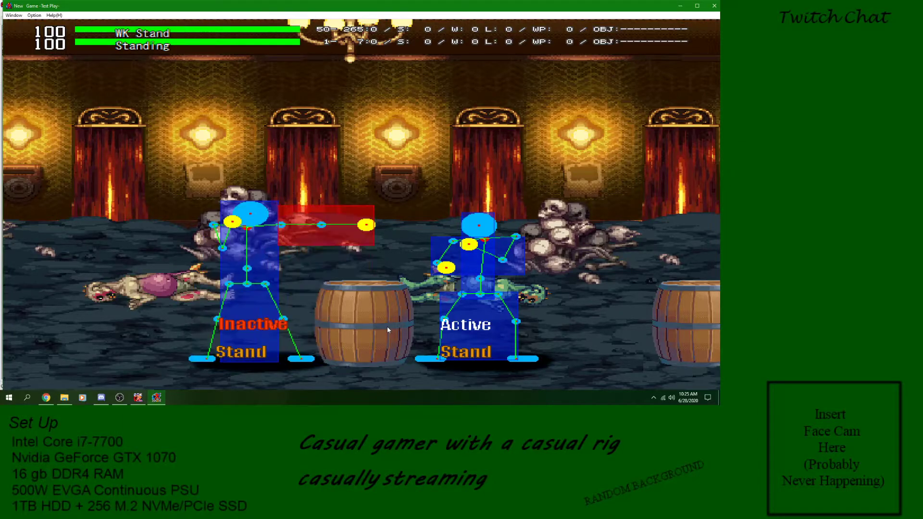
{"action": "key", "text": "z"}
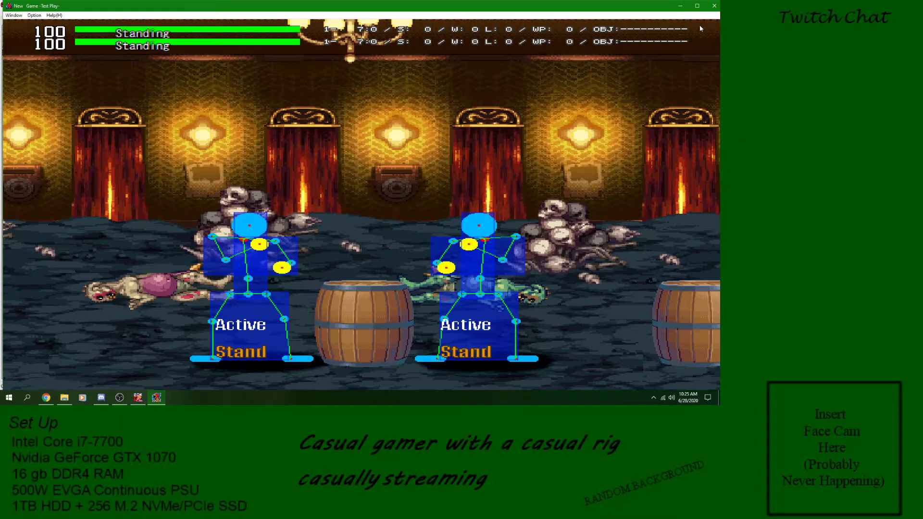
{"action": "key", "text": "Left"}
{"action": "key", "text": "z"}
{"action": "key", "text": "z"}
{"action": "key", "text": "z"}
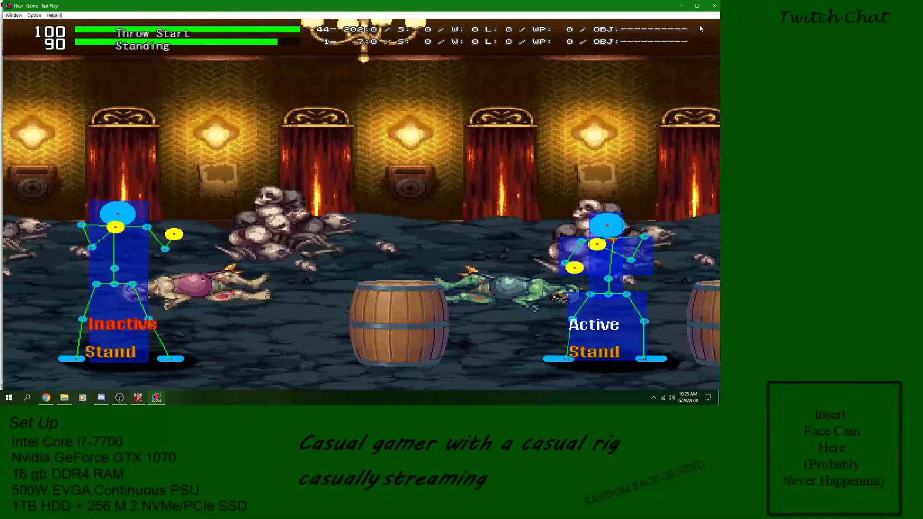
{"action": "left_click", "coordinate": [714, 6]}
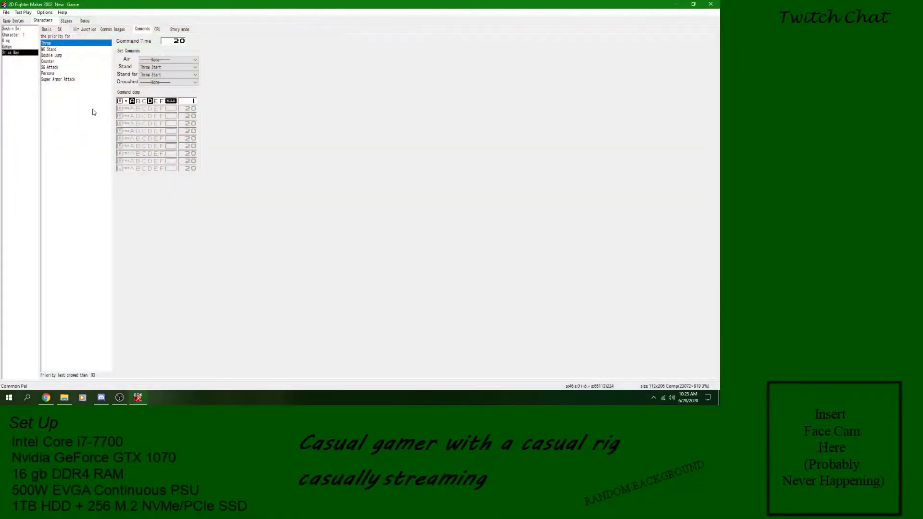
- Add a second input row to the Throw command with buttons A and D held and a hold value of 1
{"action": "left_click", "coordinate": [124, 102]}
{"action": "left_click", "coordinate": [121, 101]}
{"action": "left_click", "coordinate": [121, 110]}
{"action": "left_click", "coordinate": [131, 108]}
{"action": "left_click", "coordinate": [171, 109]}
{"action": "left_click_drag", "start_coordinate": [183, 109], "coordinate": [186, 110]}
- Clear A, D and hold from the Throw command's first row, set its direction to neutral, and save the project
{"action": "left_click", "coordinate": [132, 101]}
{"action": "left_click", "coordinate": [170, 101]}
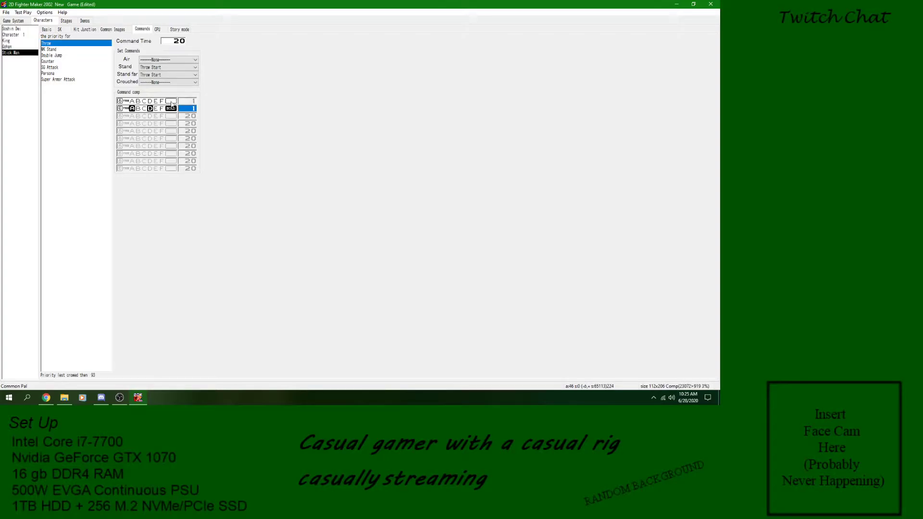
{"action": "left_click", "coordinate": [131, 102]}
{"action": "left_click", "coordinate": [6, 12]}
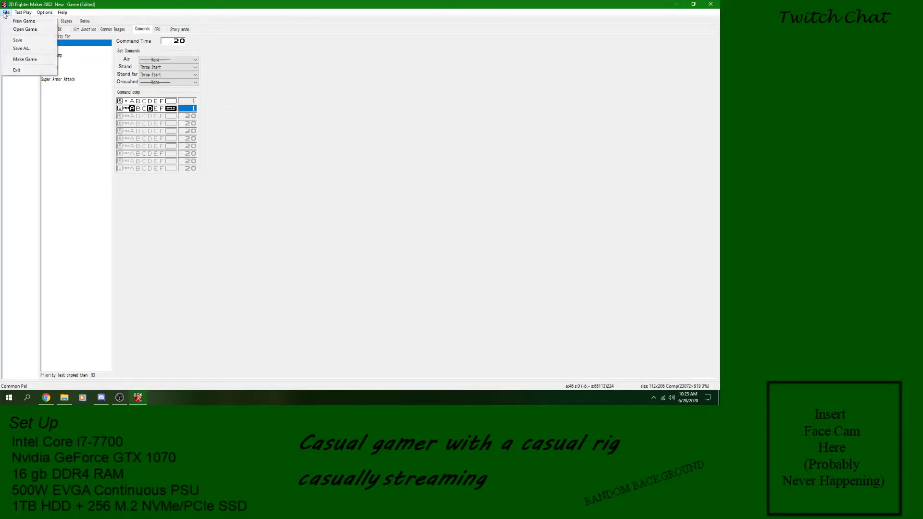
{"action": "left_click", "coordinate": [20, 39]}
- Test the two-row throw input repeatedly, standing and after moving both ways, in a new test play and close it
{"action": "left_click", "coordinate": [24, 13]}
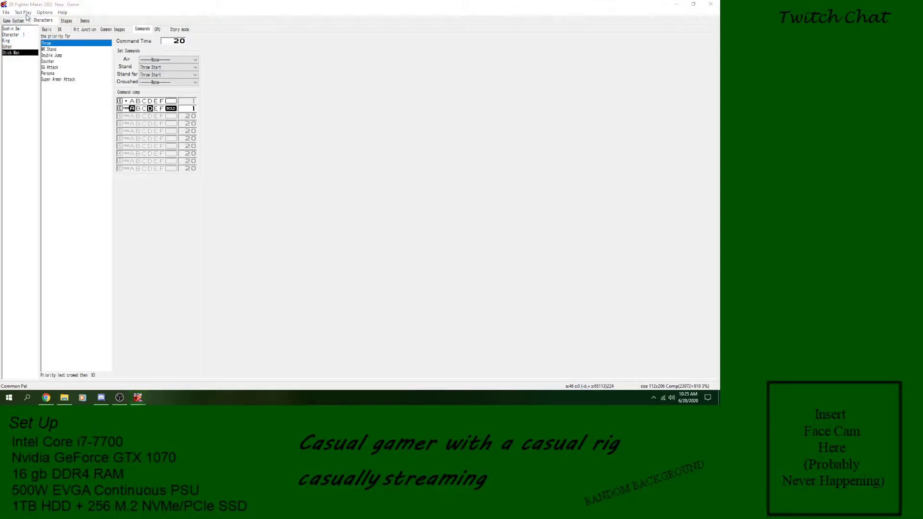
{"action": "left_click", "coordinate": [97, 214]}
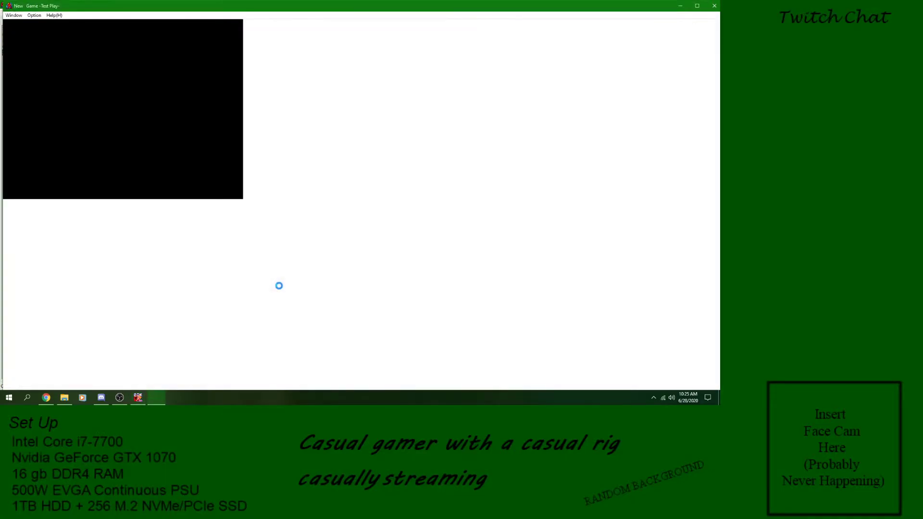
{"action": "key", "text": "Left"}
{"action": "key", "text": "z"}
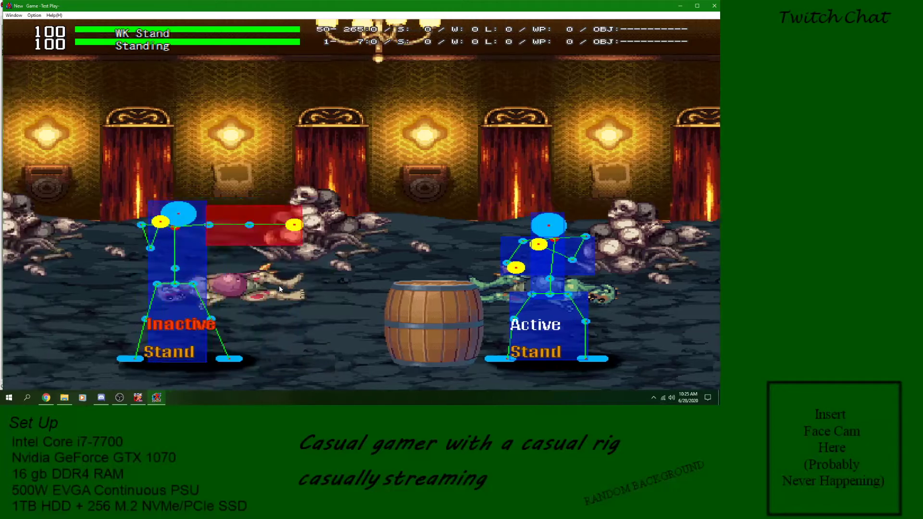
{"action": "key", "text": "z"}
{"action": "key", "text": "Left"}
{"action": "key", "text": "z"}
{"action": "key", "text": "Right"}
{"action": "key", "text": "z"}
{"action": "key", "text": "z"}
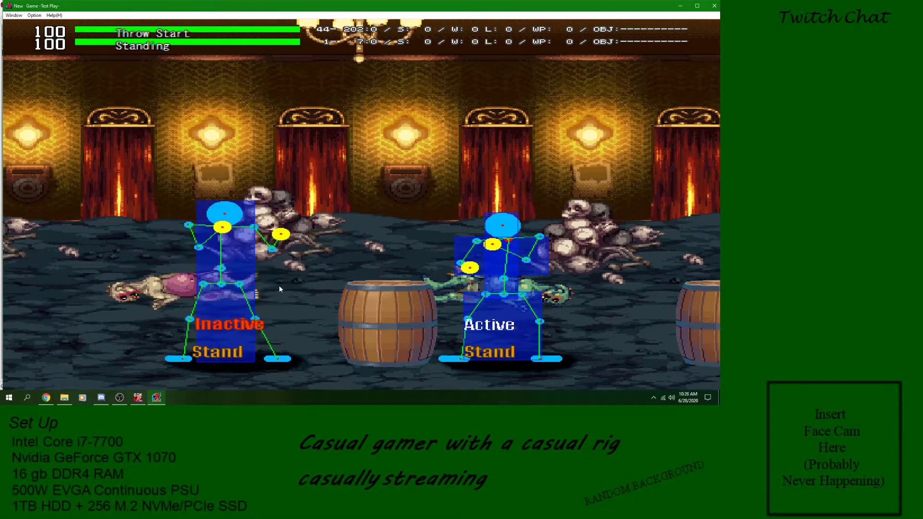
{"action": "key", "text": "Left"}
{"action": "key", "text": "z"}
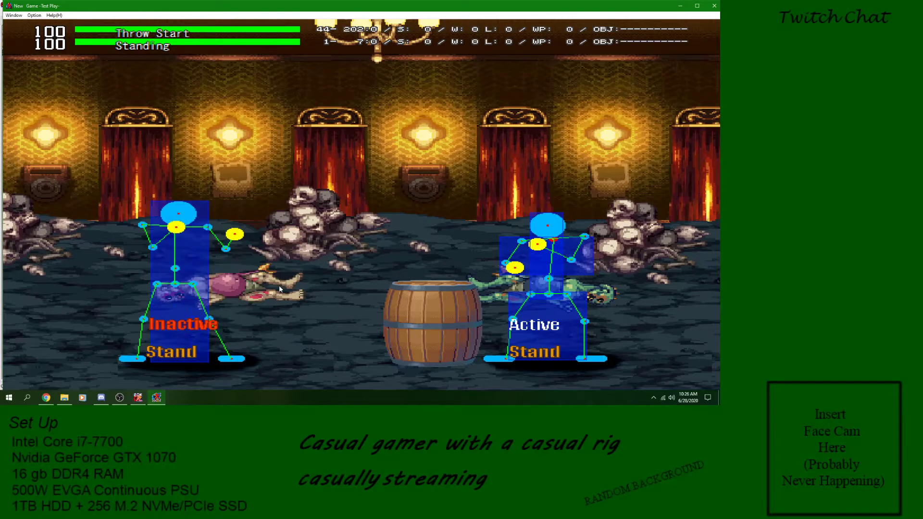
{"action": "key", "text": "z"}
{"action": "key", "text": "Left"}
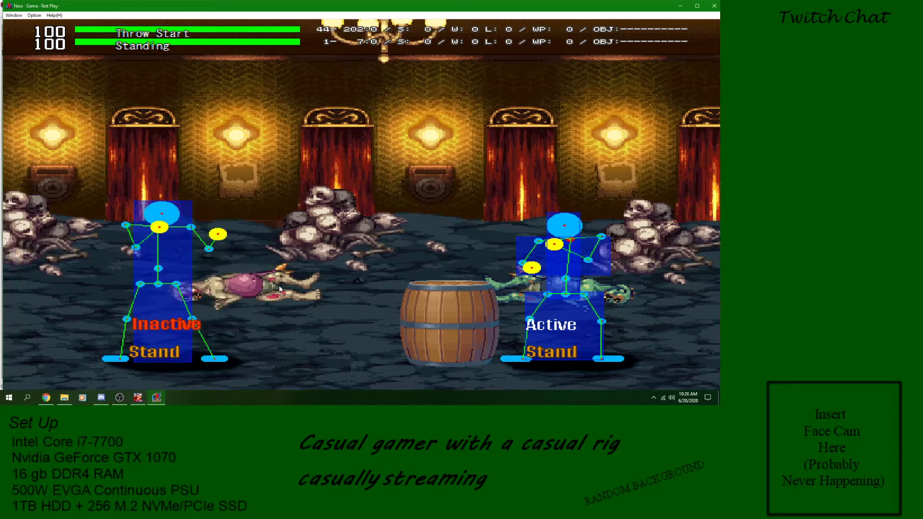
{"action": "key", "text": "z"}
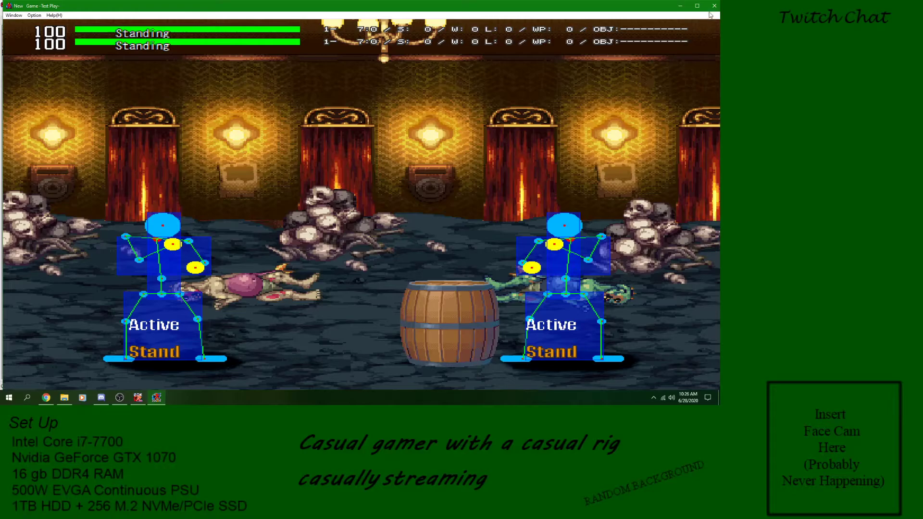
{"action": "left_click", "coordinate": [714, 6]}
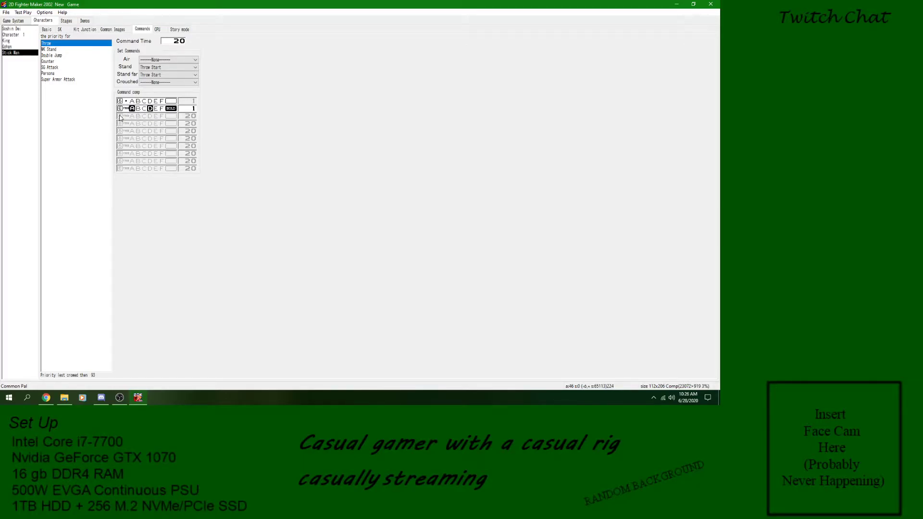
- End the Throw command at its first row and turn A, D and hold back on there
{"action": "left_click", "coordinate": [120, 110]}
{"action": "left_click", "coordinate": [120, 108]}
{"action": "left_click", "coordinate": [119, 101]}
{"action": "left_click", "coordinate": [132, 101]}
{"action": "left_click", "coordinate": [150, 101]}
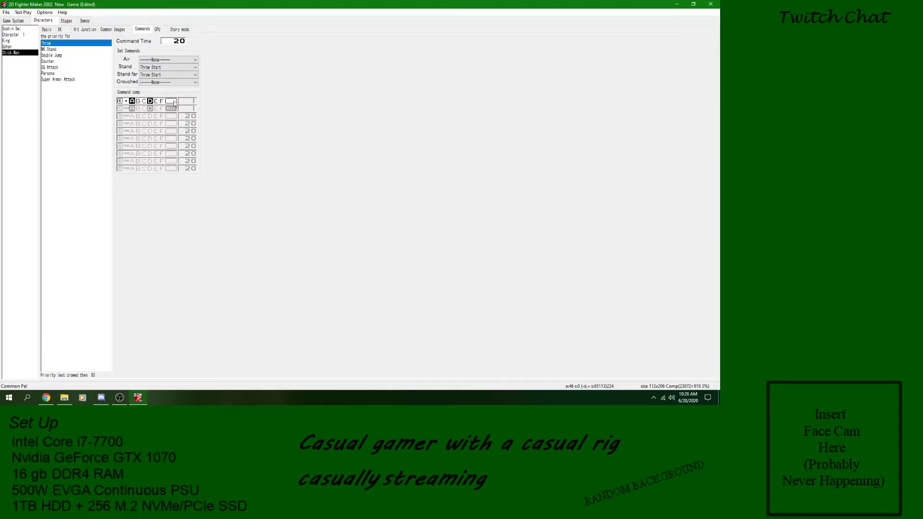
{"action": "left_click", "coordinate": [60, 50]}
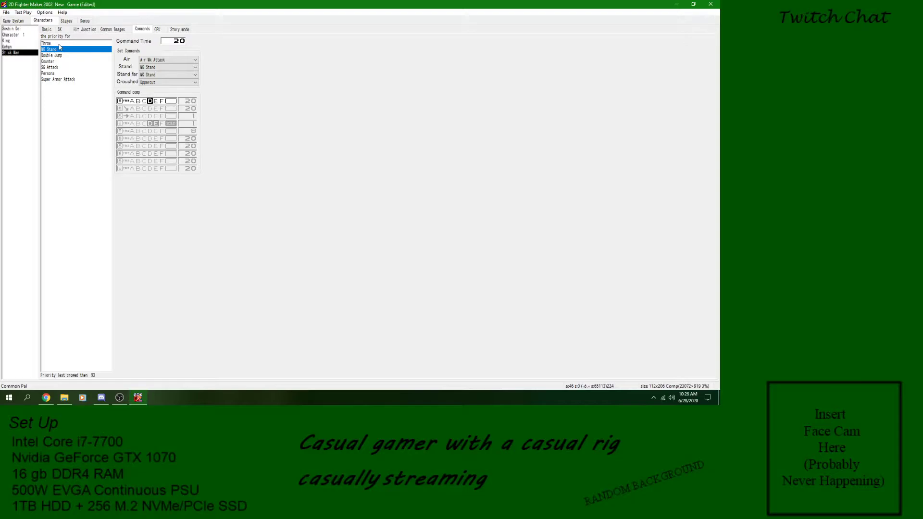
{"action": "left_click", "coordinate": [59, 43]}
{"action": "left_click", "coordinate": [120, 102]}
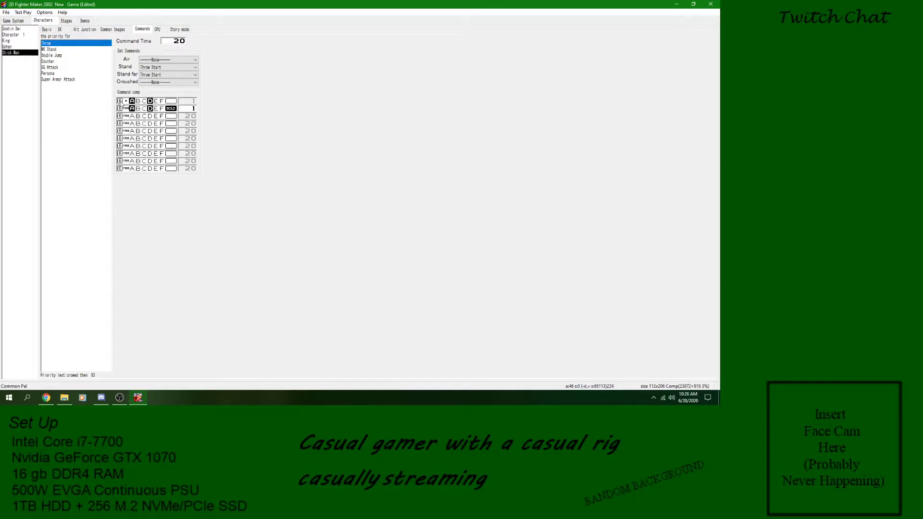
{"action": "left_click", "coordinate": [121, 102]}
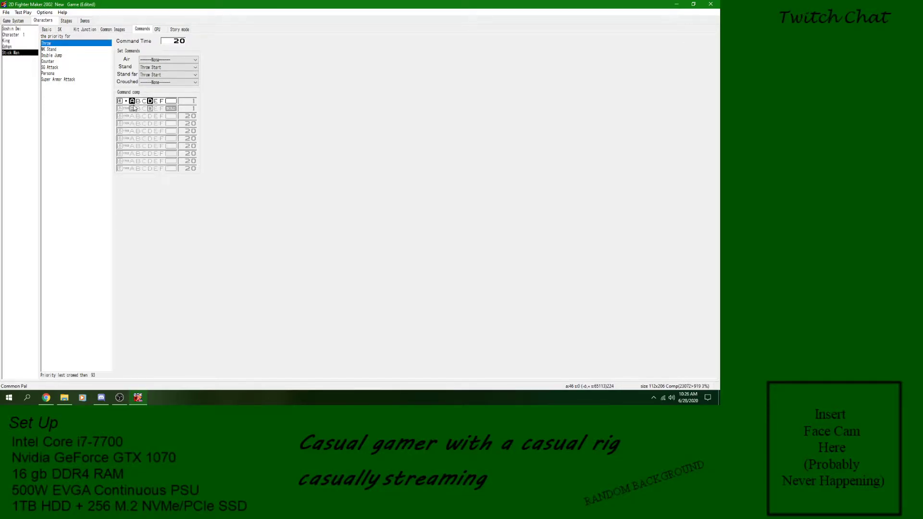
{"action": "left_click", "coordinate": [171, 101]}
- Turn hold on with a value of 1 for the WK Stand command's D row and save the project
{"action": "left_click", "coordinate": [55, 50]}
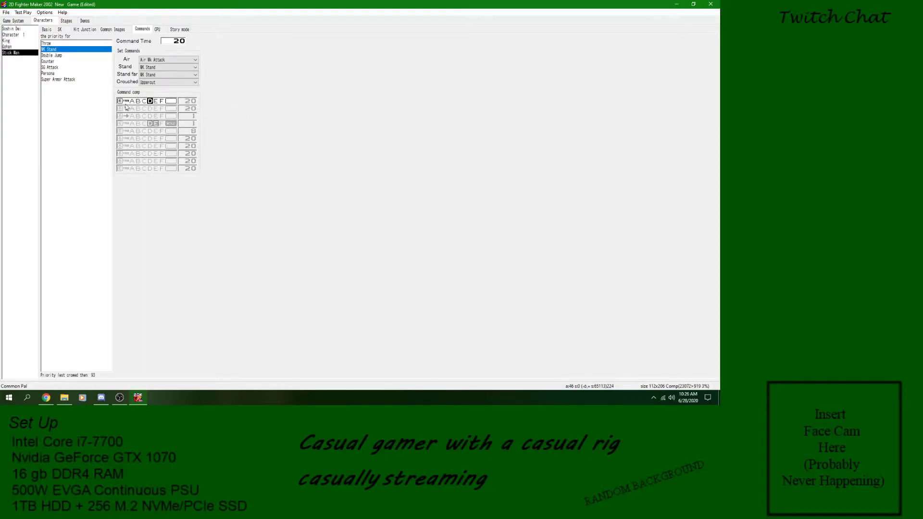
{"action": "left_click", "coordinate": [171, 102]}
{"action": "left_click", "coordinate": [184, 103]}
{"action": "left_click", "coordinate": [5, 12]}
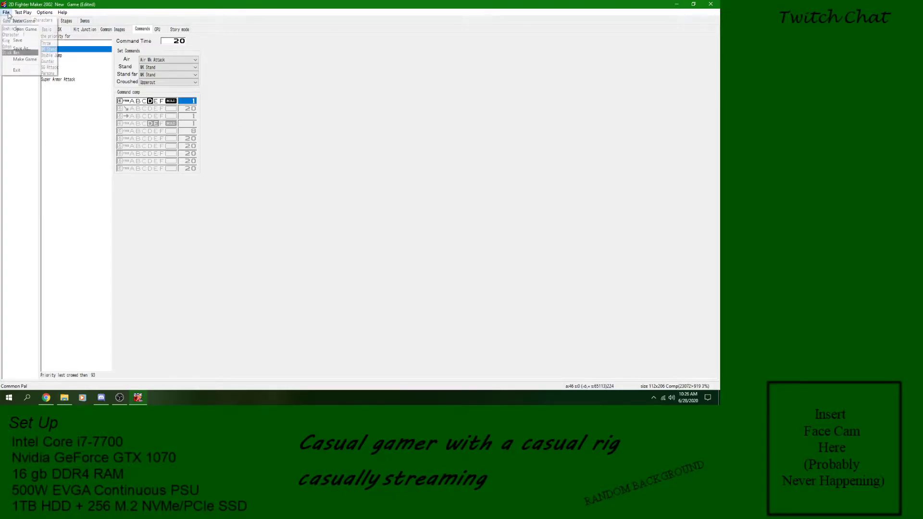
{"action": "left_click", "coordinate": [15, 37]}
- Test the throw input repeatedly against the held WK Stand command in a new test play and close it
{"action": "left_click", "coordinate": [25, 13]}
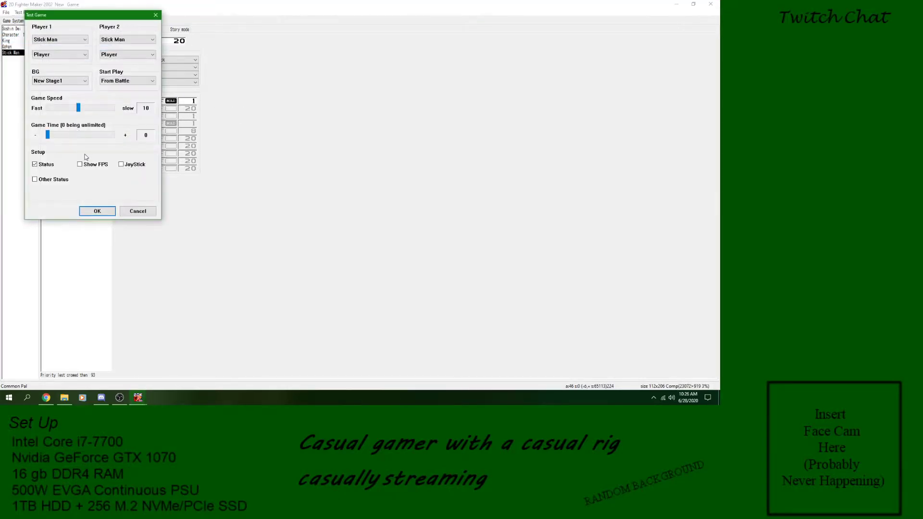
{"action": "left_click", "coordinate": [97, 211]}
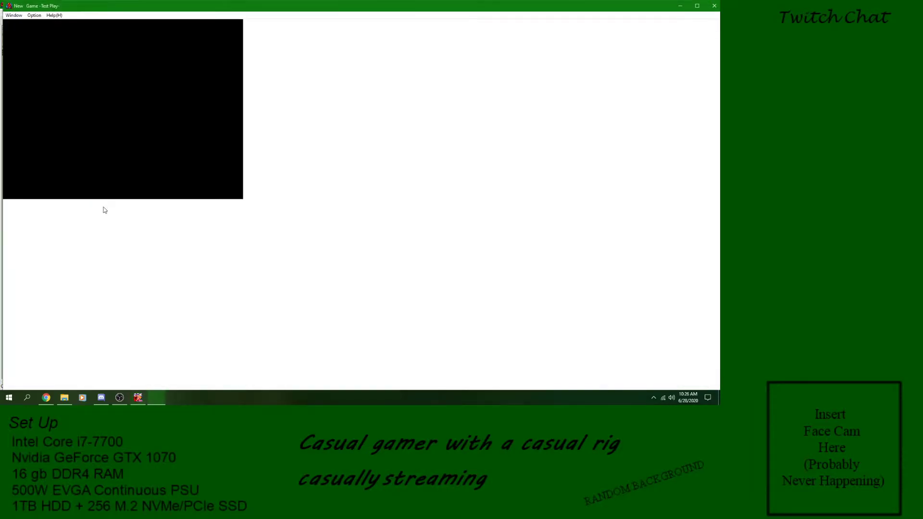
{"action": "key", "text": "z"}
{"action": "key", "text": "z"}
{"action": "key", "text": "z"}
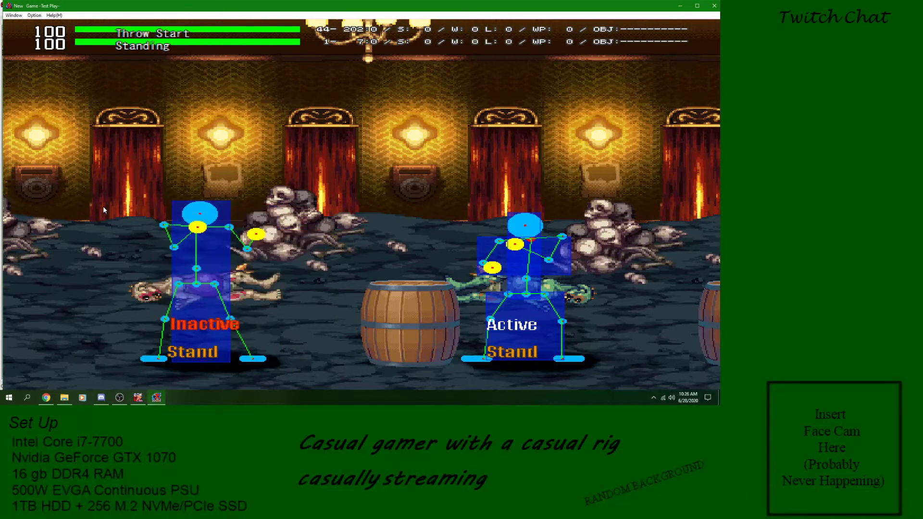
{"action": "key", "text": "z"}
{"action": "key", "text": "z"}
{"action": "key", "text": "z"}
{"action": "left_click", "coordinate": [714, 6]}
- Toggle the hold option on the WK Stand command's D row
{"action": "left_click", "coordinate": [55, 43]}
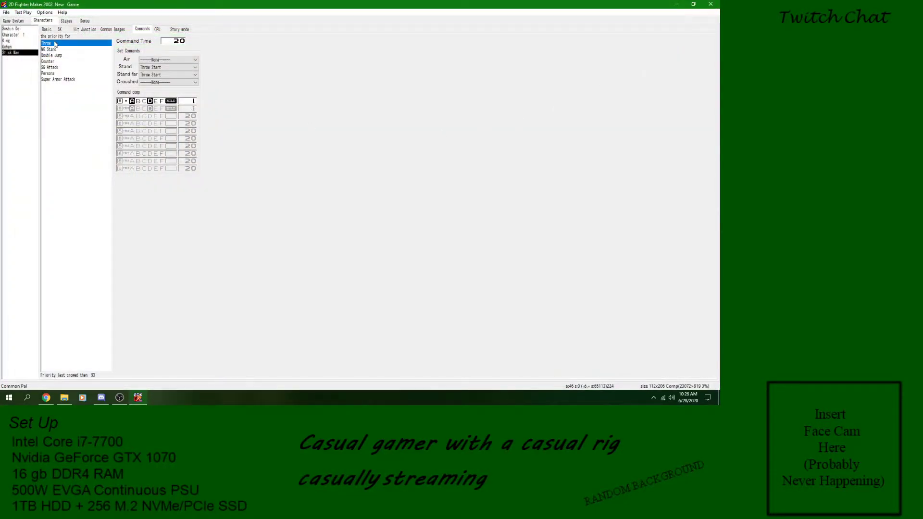
{"action": "left_click", "coordinate": [51, 50]}
{"action": "left_click", "coordinate": [171, 102]}
{"action": "left_click", "coordinate": [170, 101]}
- Readjust the direction of the Throw command's first A+D row, keep it as the end row, and save the project
{"action": "left_click", "coordinate": [73, 45]}
{"action": "left_click", "coordinate": [120, 107]}
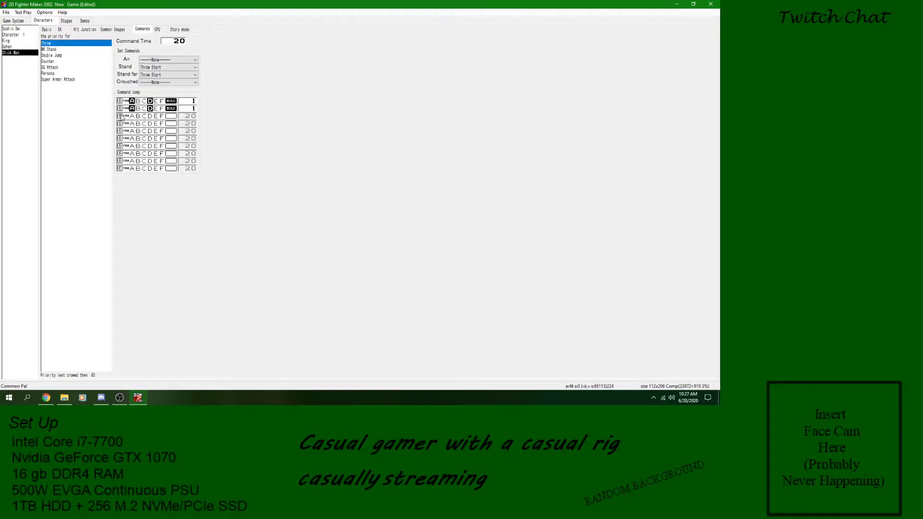
{"action": "left_click", "coordinate": [120, 102]}
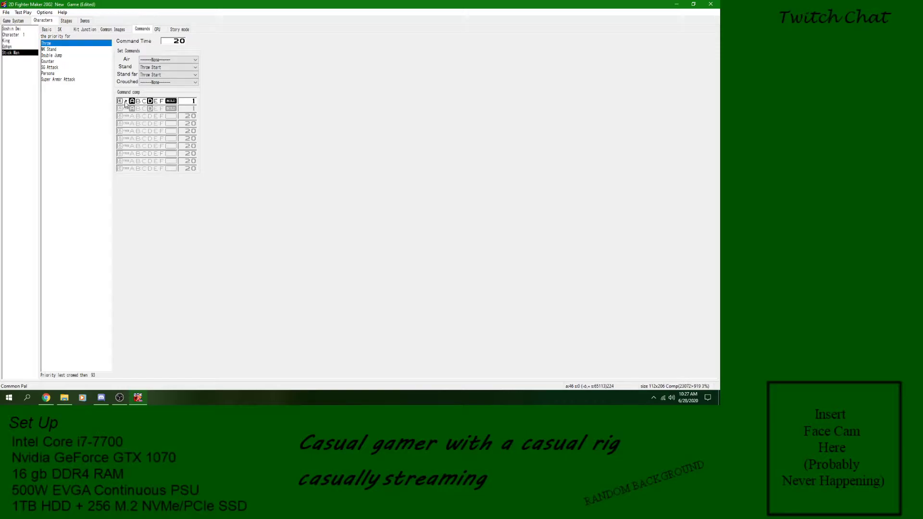
{"action": "left_click", "coordinate": [6, 12]}
{"action": "left_click", "coordinate": [15, 40]}
- Start a new Stick Man versus Stick Man test play to check the revised Throw command
{"action": "left_click", "coordinate": [23, 12]}
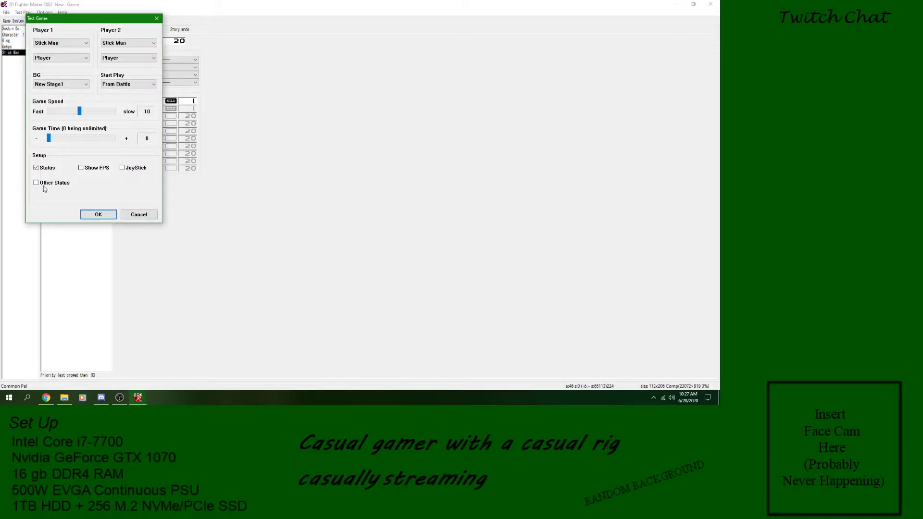
{"action": "left_click", "coordinate": [94, 212]}
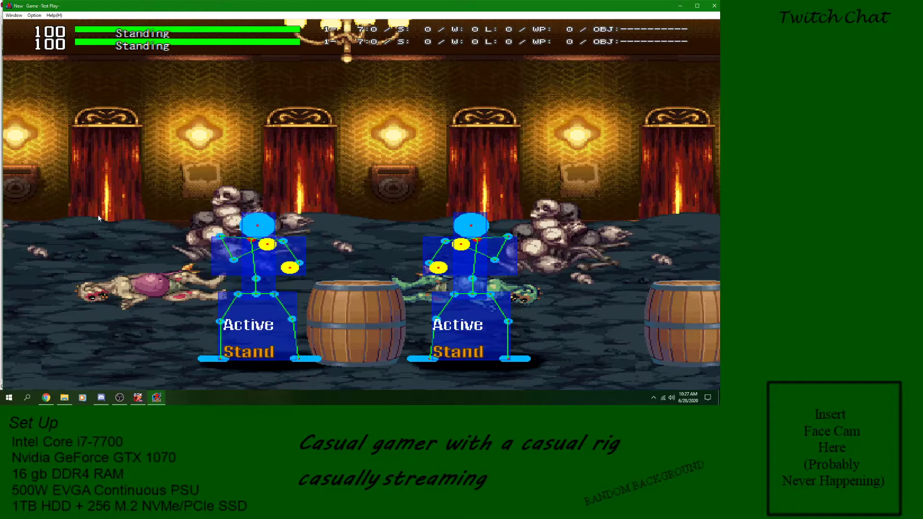
- Extend Stick Man's Throw command to four rows, making the first two down and down-forward with no buttons or hold
{"action": "left_click", "coordinate": [714, 5]}
{"action": "left_click", "coordinate": [120, 101]}
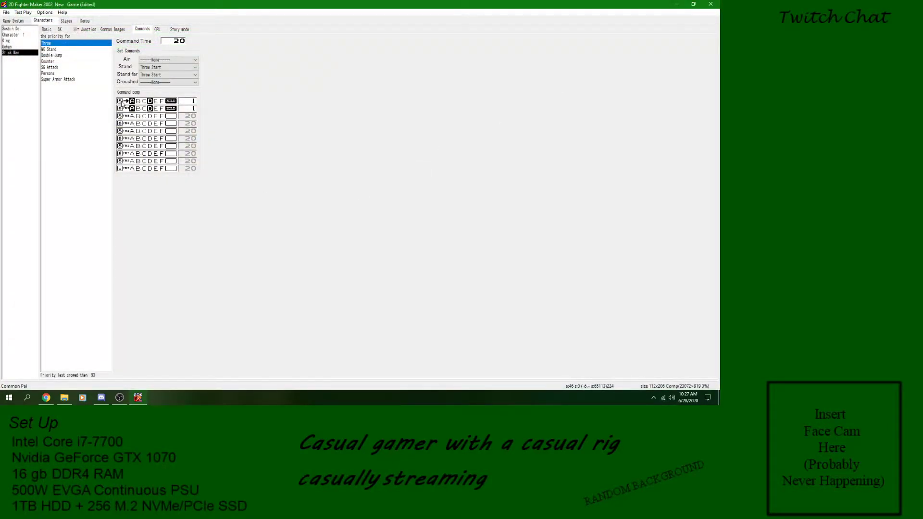
{"action": "left_click", "coordinate": [119, 124]}
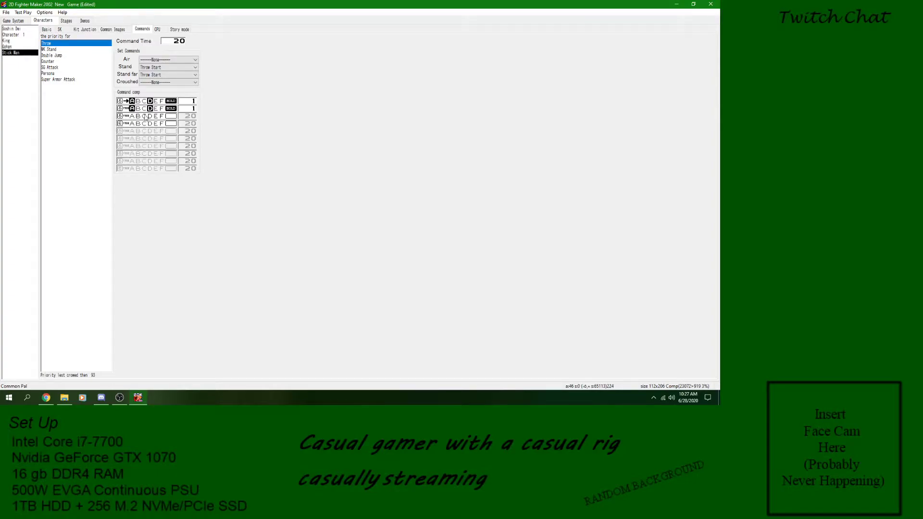
{"action": "left_click", "coordinate": [150, 101]}
{"action": "left_click", "coordinate": [170, 109]}
{"action": "left_click", "coordinate": [170, 102]}
{"action": "left_click", "coordinate": [126, 101]}
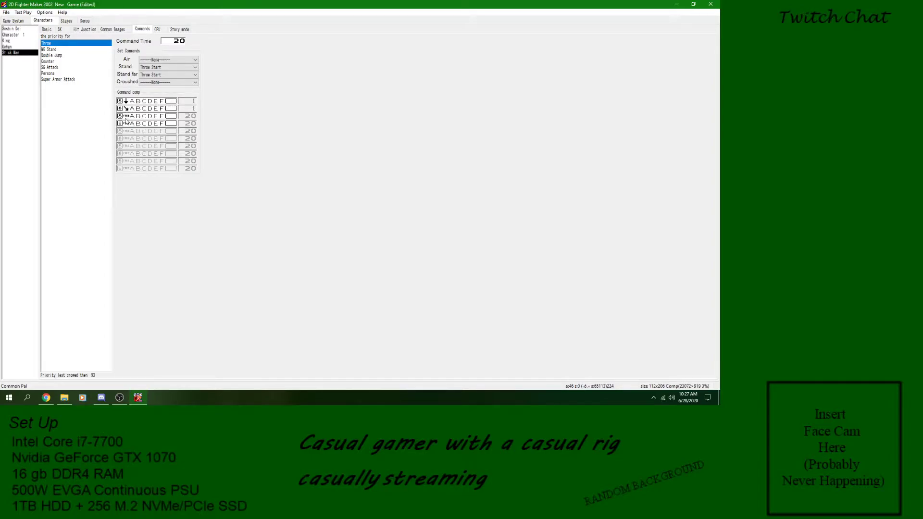
- Set the Throw command's third row to forward and its fourth to A and D with hold and time 1, and save
{"action": "left_click", "coordinate": [133, 124]}
{"action": "left_click", "coordinate": [150, 124]}
{"action": "left_click", "coordinate": [171, 124]}
{"action": "left_click", "coordinate": [187, 124]}
{"action": "type", "text": "1"}
{"action": "left_click", "coordinate": [5, 12]}
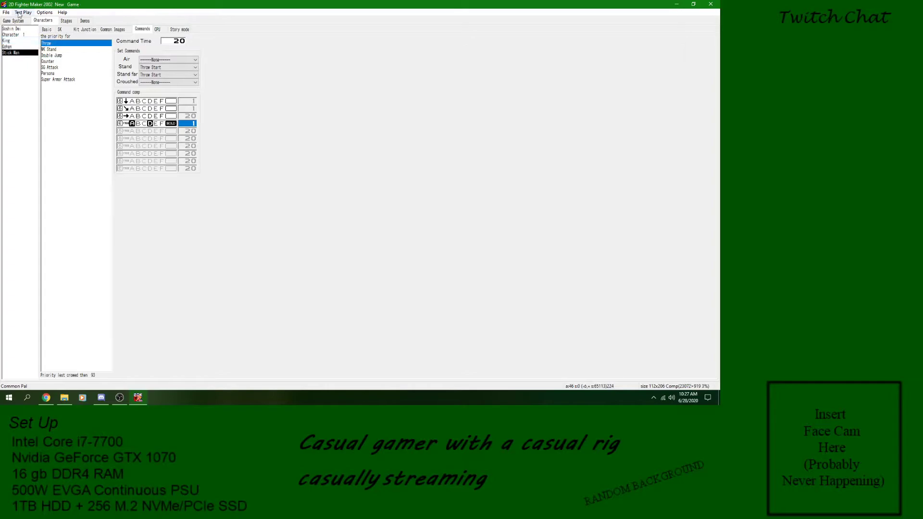
- Run a test play to try the new Throw motion with Stick Man several times, and close the test
{"action": "left_click", "coordinate": [23, 12]}
{"action": "left_click", "coordinate": [94, 212]}
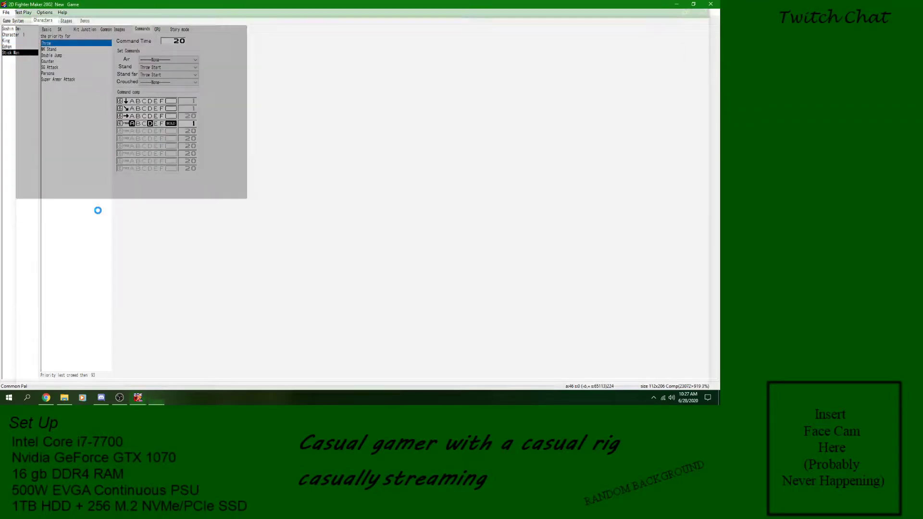
{"action": "key", "text": "z"}
{"action": "key", "text": "x"}
{"action": "key", "text": "Right"}
{"action": "key", "text": "Right"}
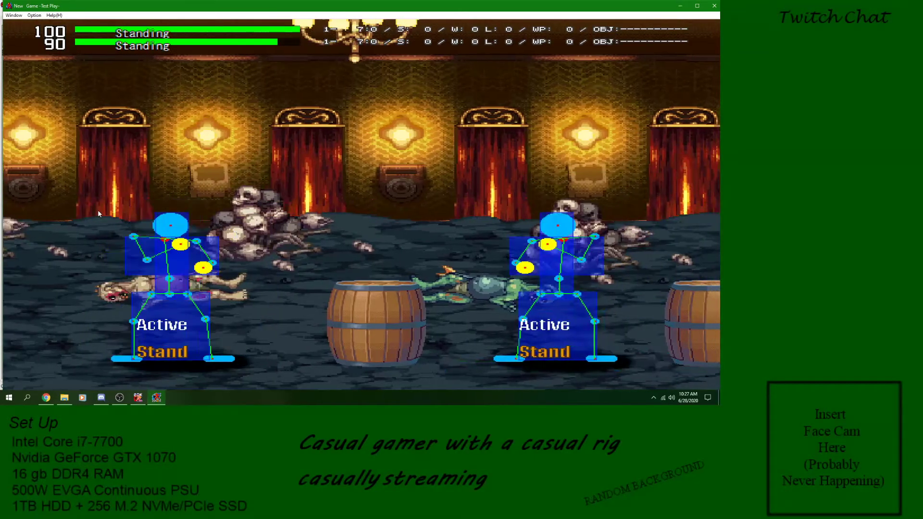
{"action": "key", "text": "Right"}
{"action": "key", "text": "z"}
{"action": "key", "text": "Right"}
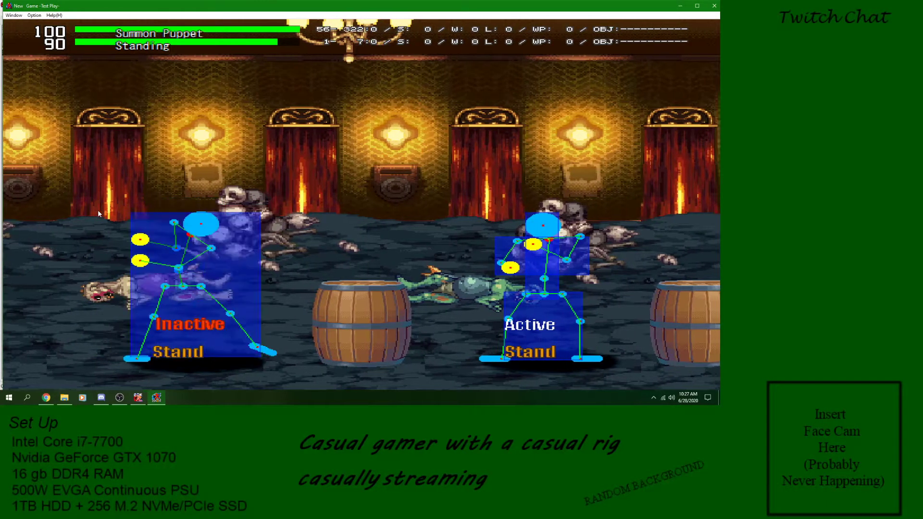
{"action": "key", "text": "x"}
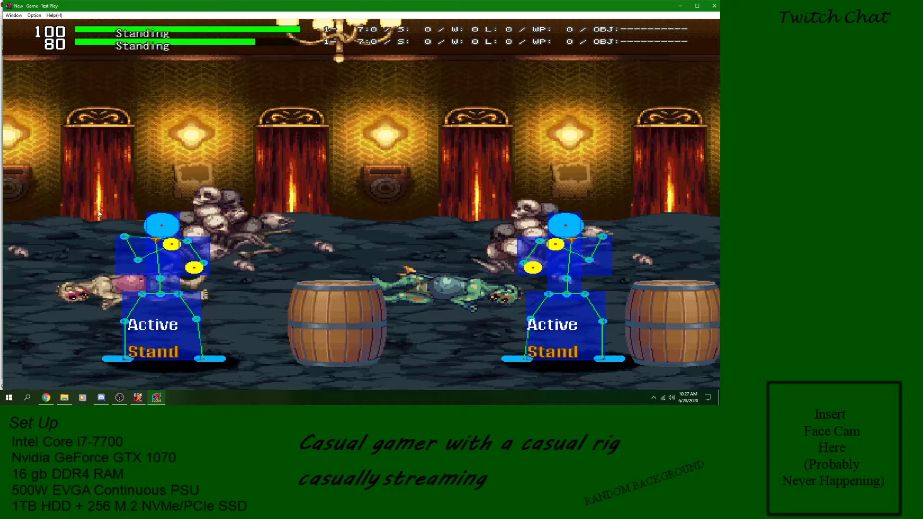
{"action": "key", "text": "x"}
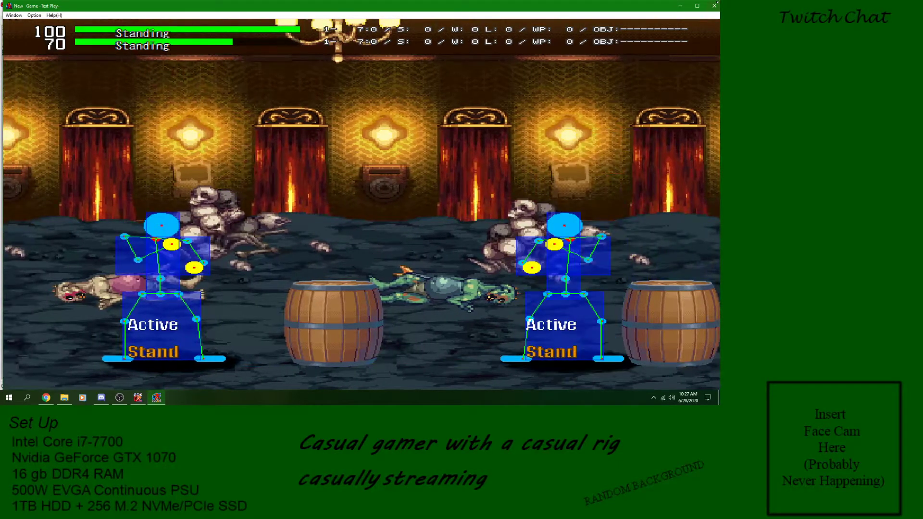
{"action": "left_click", "coordinate": [715, 6]}
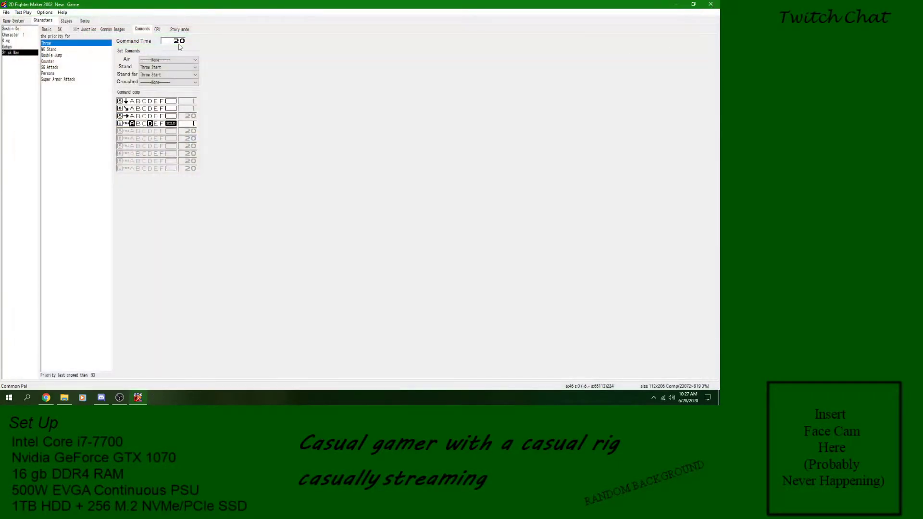
- Set the Throw command's Command Time to 30 and save the game
{"action": "left_click", "coordinate": [6, 12]}
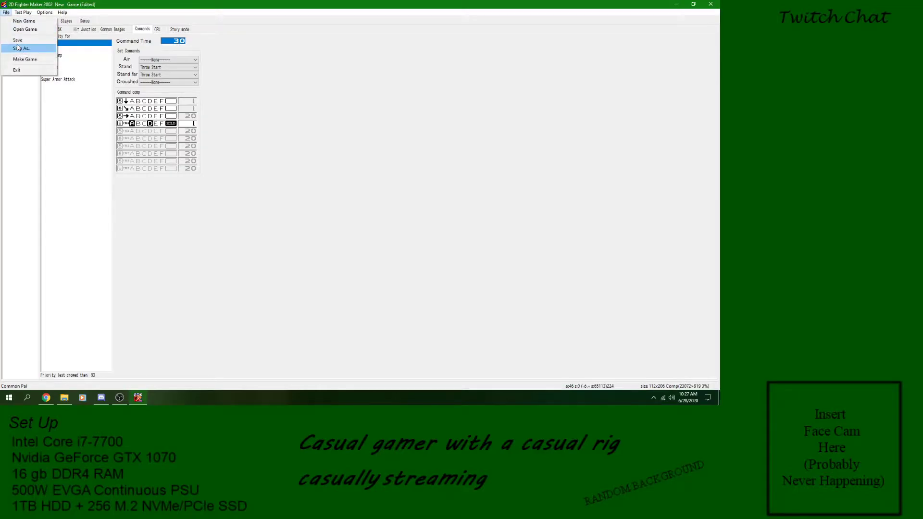
{"action": "left_click", "coordinate": [20, 44]}
- Test-play the Throw motion with the Command Time of 30 and close the test
{"action": "left_click", "coordinate": [23, 12]}
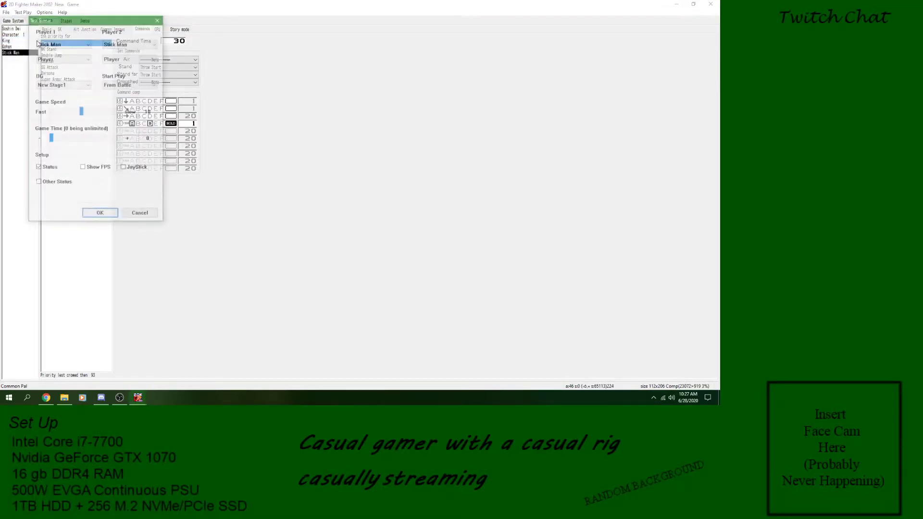
{"action": "left_click", "coordinate": [94, 212]}
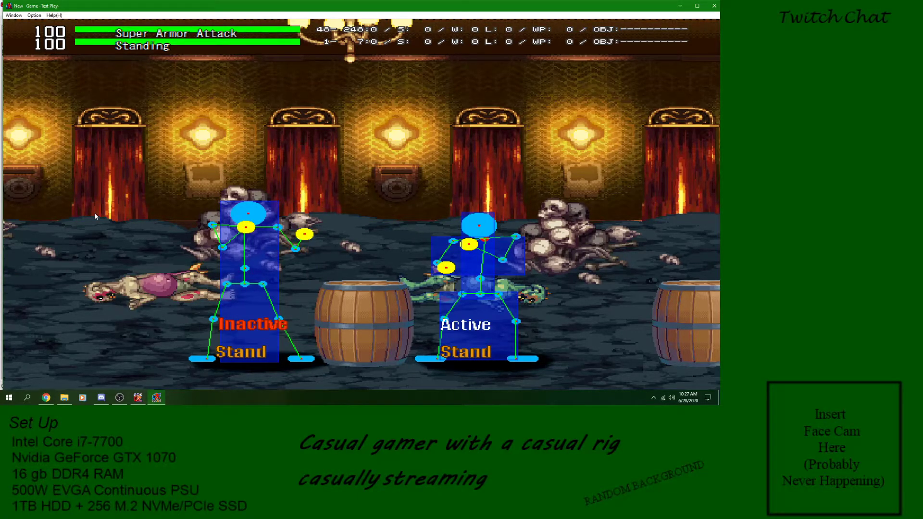
{"action": "key", "text": "Down"}
{"action": "key", "text": "Up"}
{"action": "key", "text": "Left"}
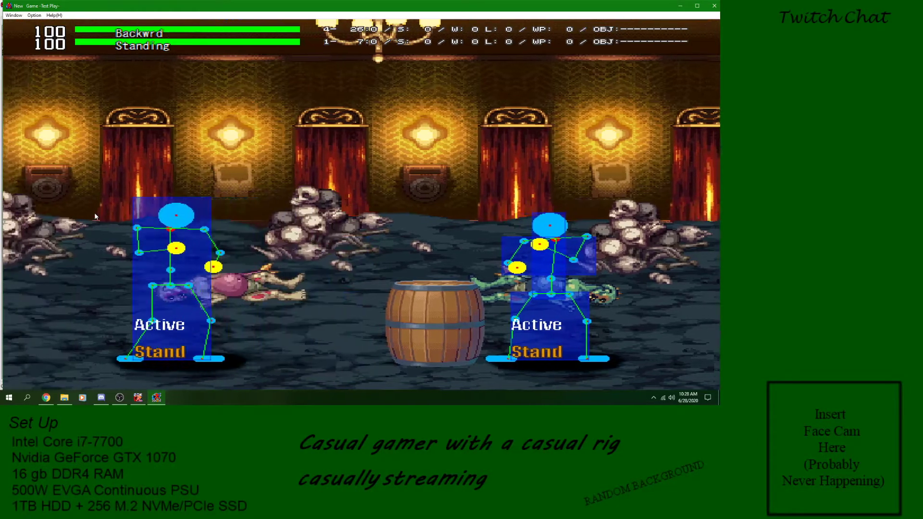
{"action": "key", "text": "Down"}
{"action": "key", "text": "z"}
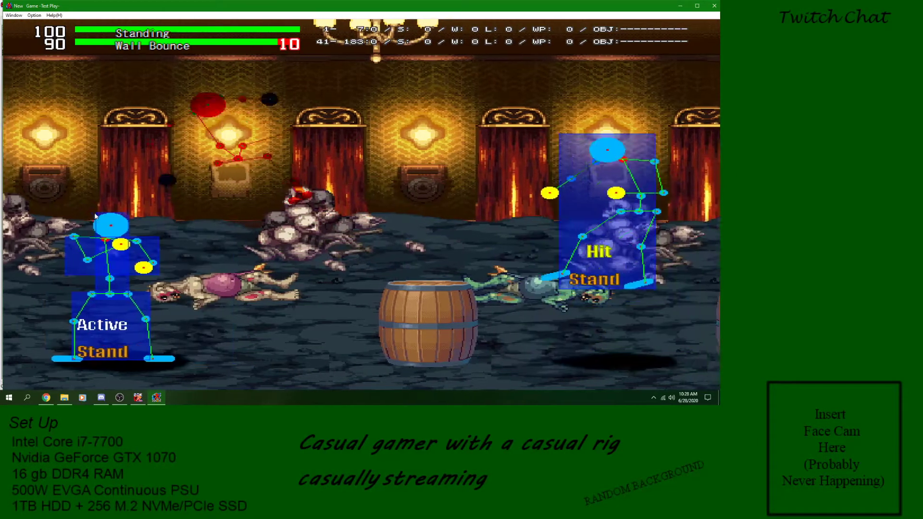
{"action": "key", "text": "x"}
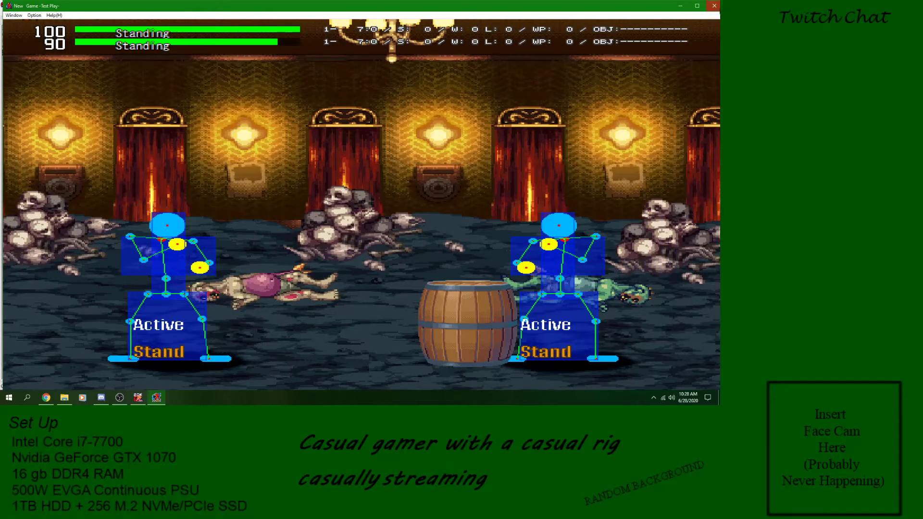
{"action": "left_click", "coordinate": [714, 6]}
- Check the first character's top special-move commands, set Stick Man's Throw Command Time to 40 and save the game
{"action": "left_click", "coordinate": [18, 30]}
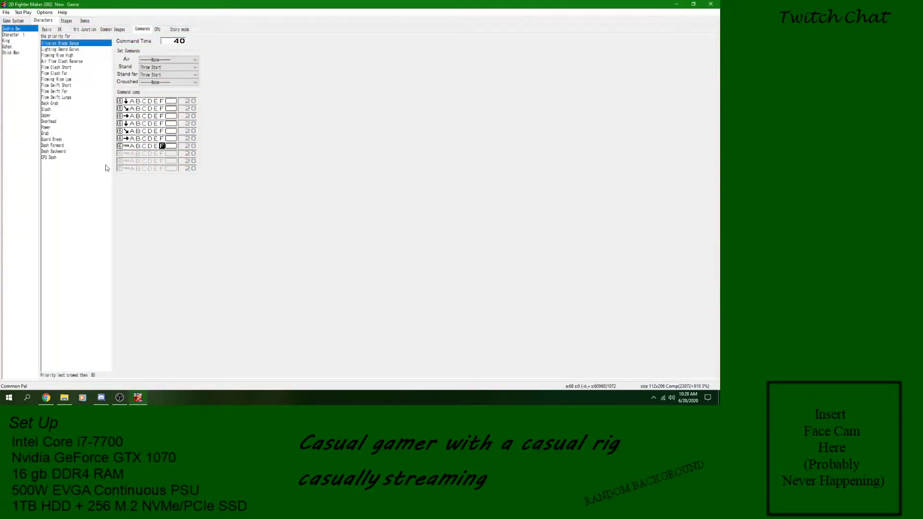
{"action": "left_click", "coordinate": [74, 49]}
{"action": "left_click", "coordinate": [77, 55]}
{"action": "left_click", "coordinate": [75, 44]}
{"action": "left_click", "coordinate": [18, 53]}
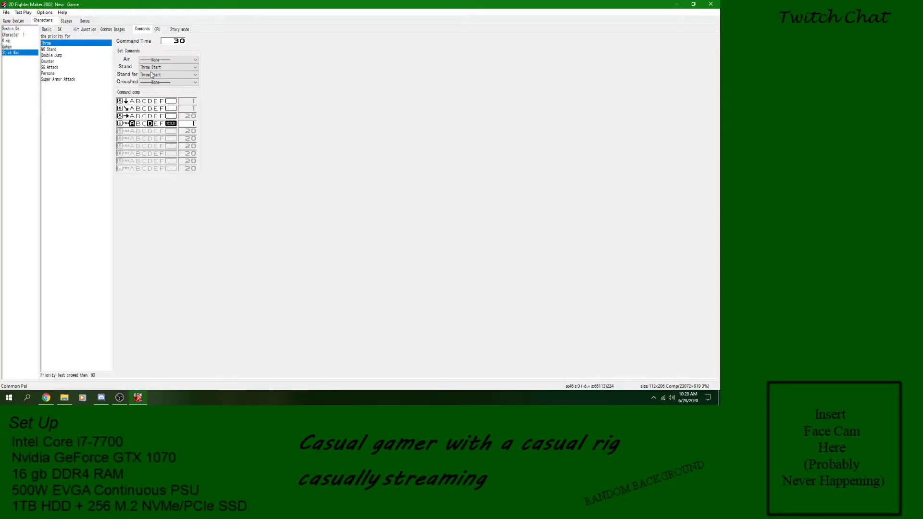
{"action": "left_click", "coordinate": [176, 42]}
{"action": "left_click", "coordinate": [6, 12]}
{"action": "left_click", "coordinate": [20, 40]}
- Test-play the Throw motion with the Command Time of 40 and close the test
{"action": "left_click", "coordinate": [23, 12]}
{"action": "left_click", "coordinate": [26, 18]}
{"action": "left_click", "coordinate": [102, 210]}
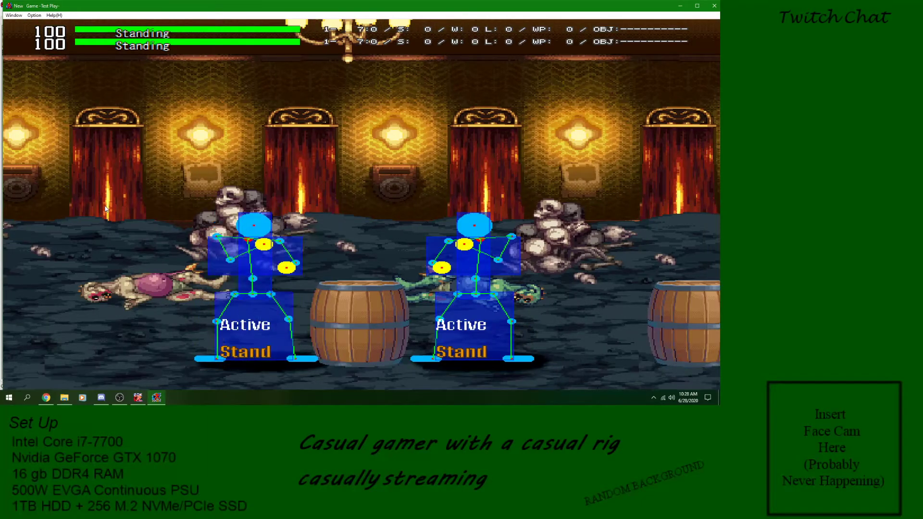
{"action": "key", "text": "z"}
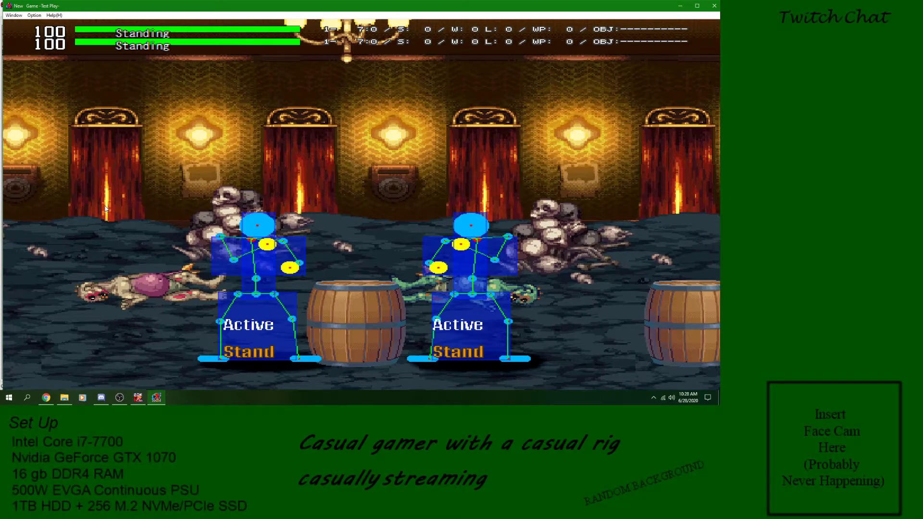
{"action": "key", "text": "z"}
{"action": "key", "text": "z"}
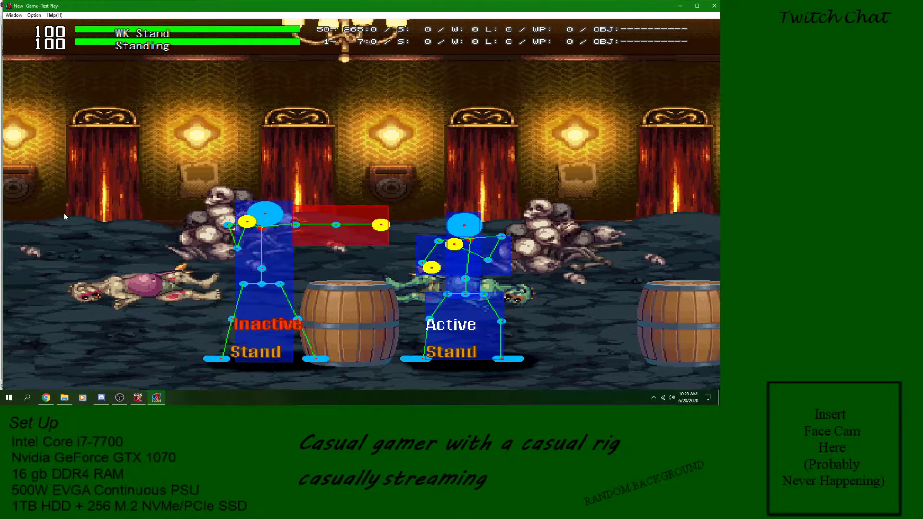
{"action": "left_click", "coordinate": [714, 6]}
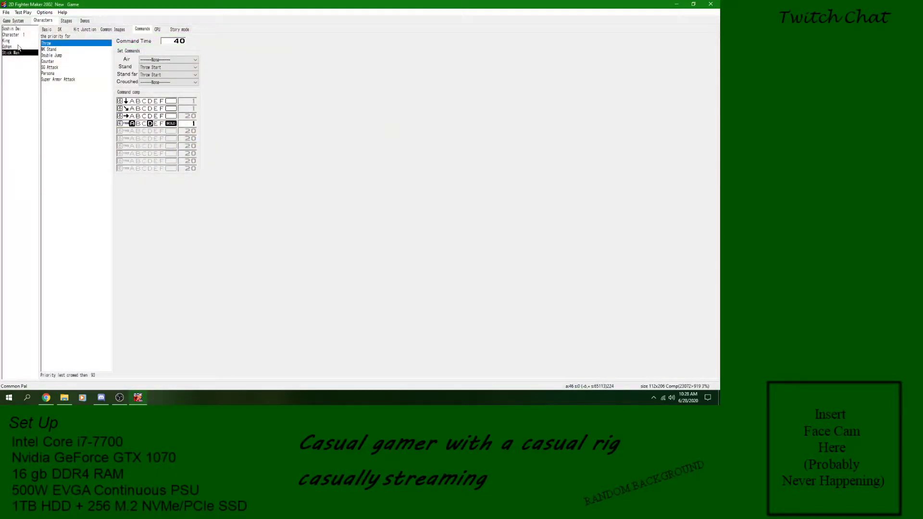
- Examine the first character's special-move commands, from Flow Swift Lunge up to Illusion Blade Dance
{"action": "left_click", "coordinate": [14, 29]}
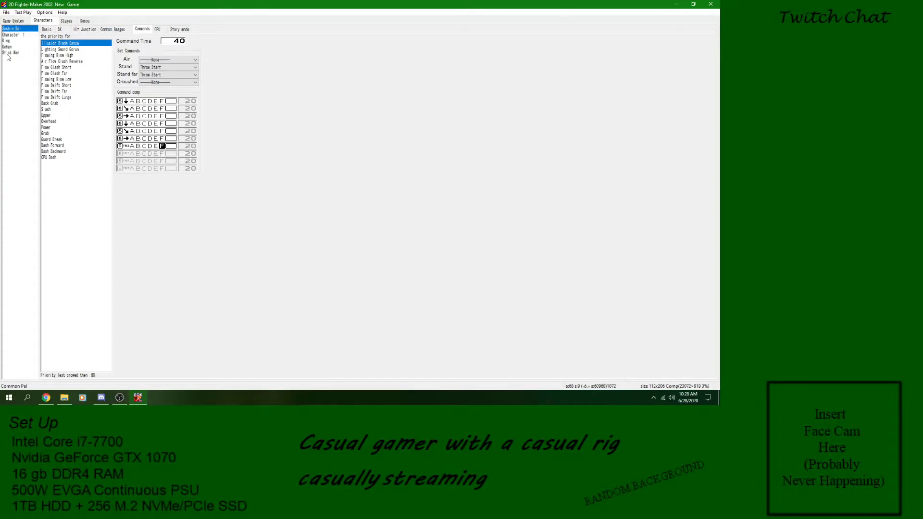
{"action": "left_click", "coordinate": [66, 97]}
{"action": "left_click", "coordinate": [61, 91]}
{"action": "left_click", "coordinate": [55, 80]}
{"action": "left_click", "coordinate": [56, 67]}
{"action": "left_click", "coordinate": [56, 62]}
{"action": "left_click", "coordinate": [53, 56]}
{"action": "left_click", "coordinate": [52, 49]}
{"action": "left_click", "coordinate": [54, 44]}
- Give Stick Man's WK Stand command four rows: down, down-forward and forward, ending with D and E with hold
{"action": "left_click", "coordinate": [11, 53]}
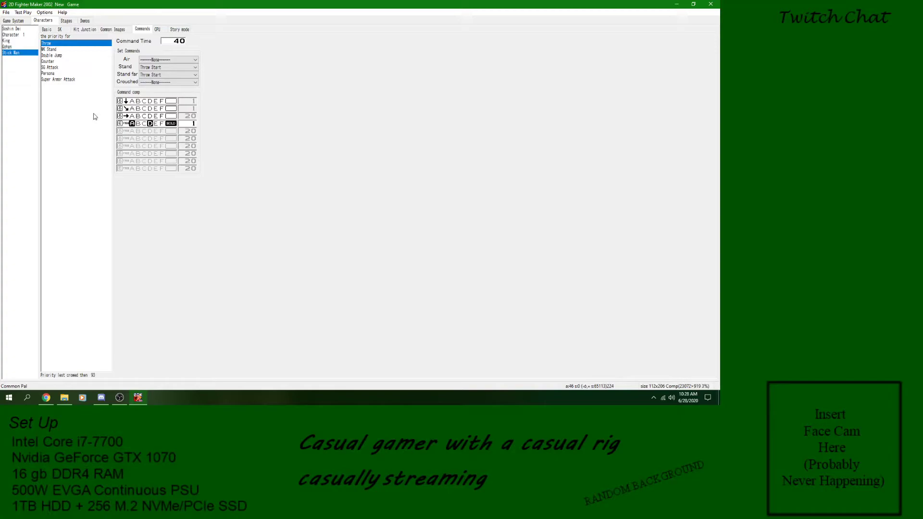
{"action": "left_click", "coordinate": [52, 49]}
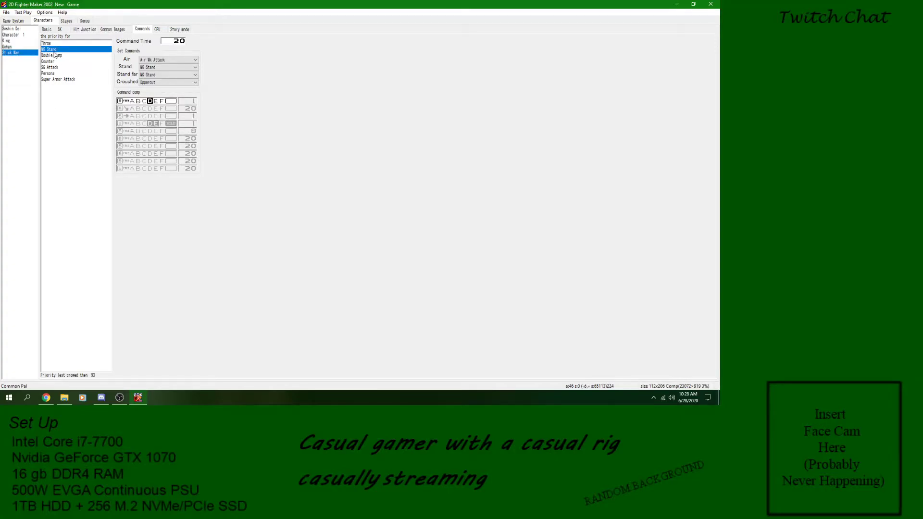
{"action": "left_click", "coordinate": [119, 101]}
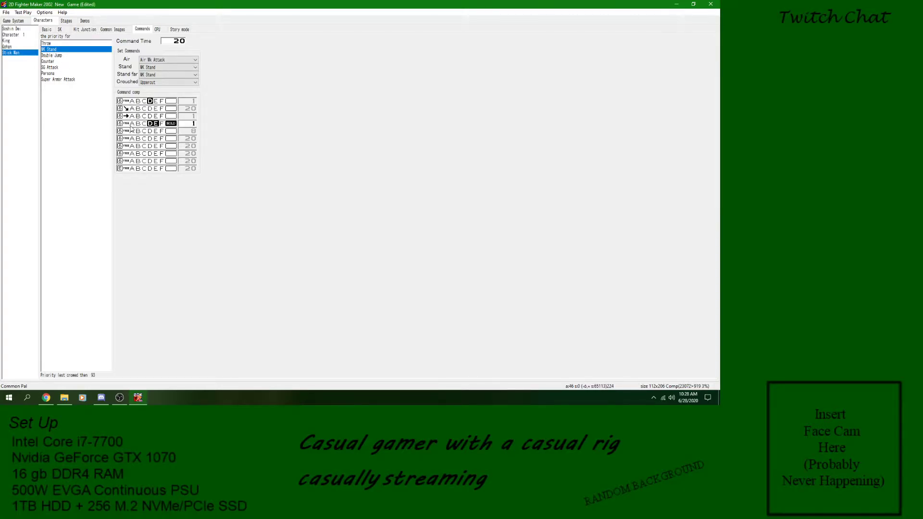
{"action": "left_click", "coordinate": [120, 123]}
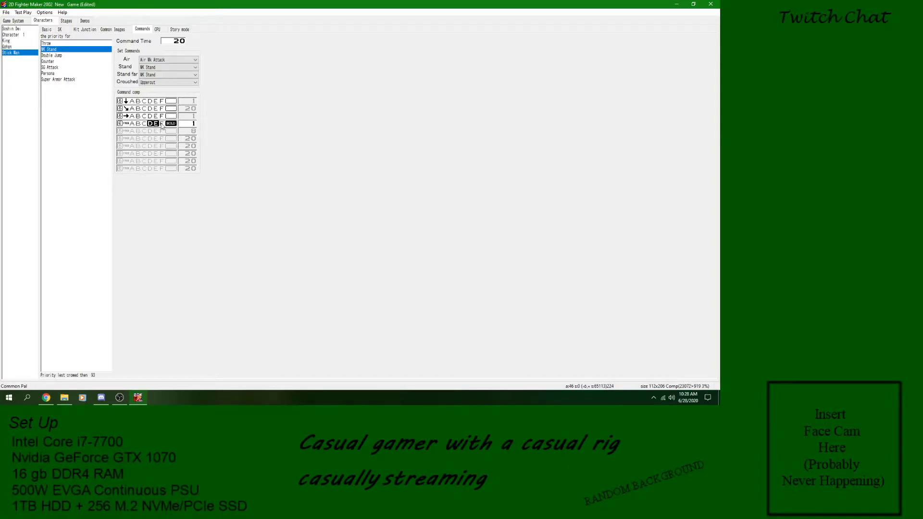
- Compare Stick Man's Throw and WK Stand command rows and save the game
{"action": "left_click", "coordinate": [69, 44]}
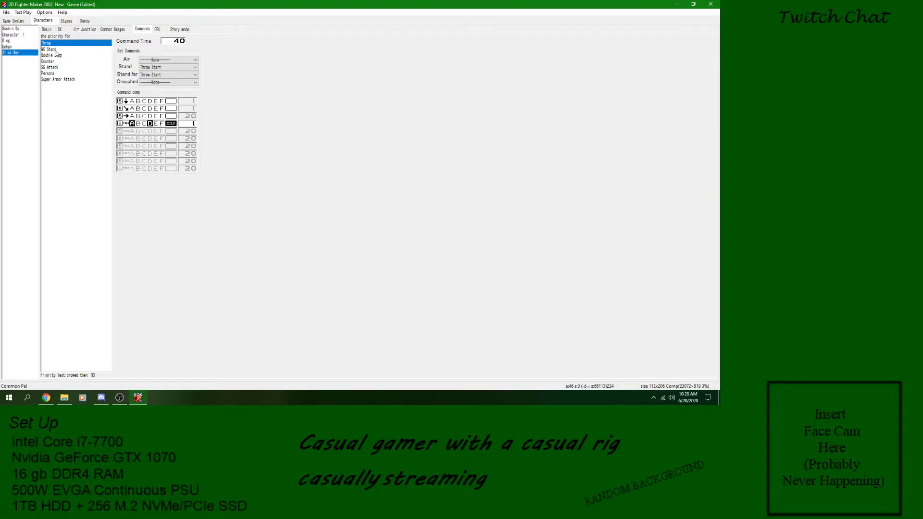
{"action": "left_click", "coordinate": [56, 50]}
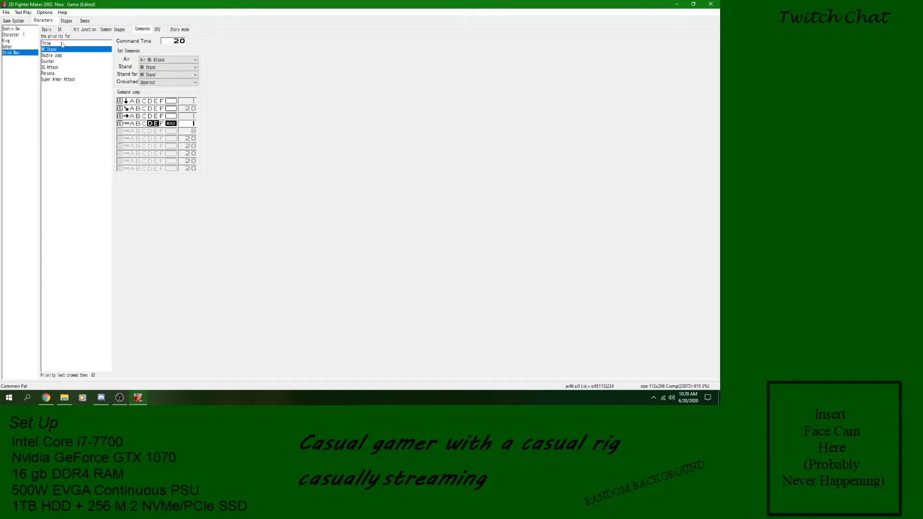
{"action": "left_click", "coordinate": [62, 43]}
{"action": "left_click", "coordinate": [48, 49]}
{"action": "left_click", "coordinate": [48, 45]}
{"action": "left_click", "coordinate": [6, 12]}
{"action": "left_click", "coordinate": [14, 38]}
- Test-play the Throw and WK Stand commands repeatedly against the opponent and close the test
{"action": "left_click", "coordinate": [22, 13]}
{"action": "left_click", "coordinate": [92, 211]}
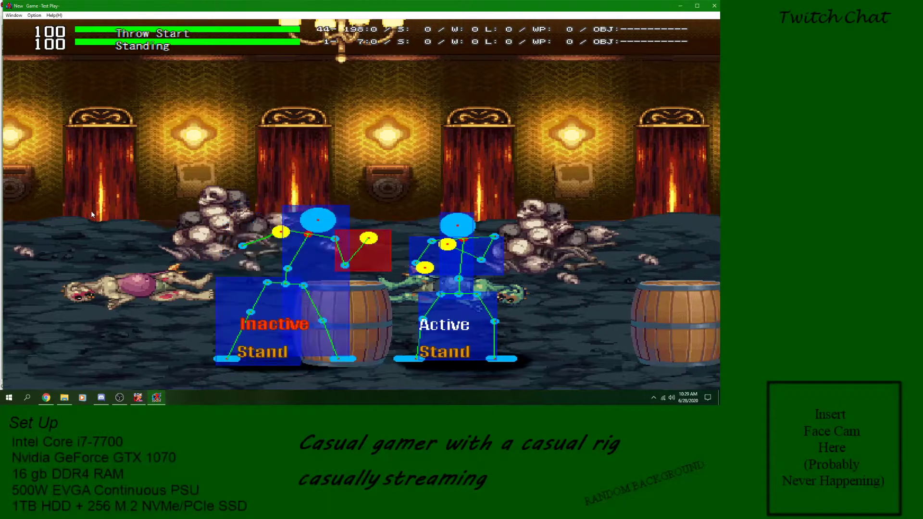
{"action": "key", "text": "Right"}
{"action": "key", "text": "z"}
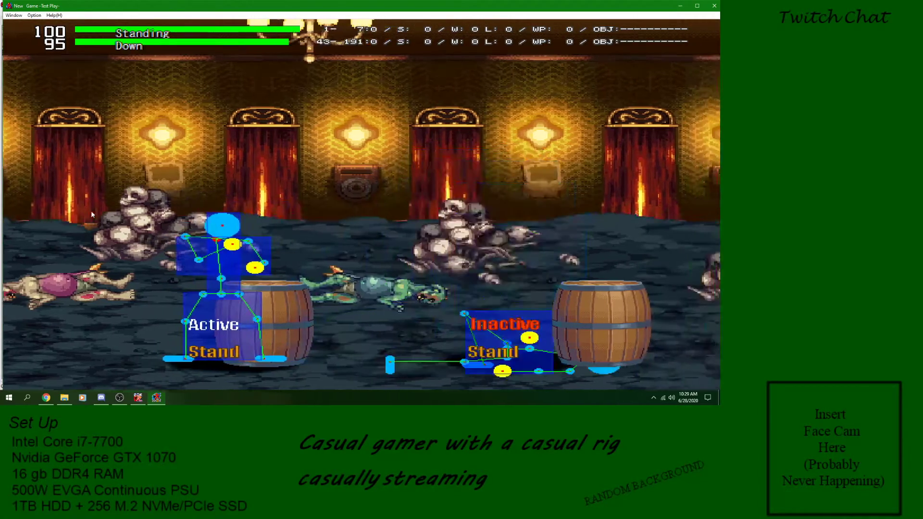
{"action": "key", "text": "Right"}
{"action": "key", "text": "z"}
{"action": "key", "text": "Right"}
{"action": "key", "text": "z"}
{"action": "key", "text": "Right"}
{"action": "key", "text": "z"}
{"action": "key", "text": "Right"}
{"action": "key", "text": "z"}
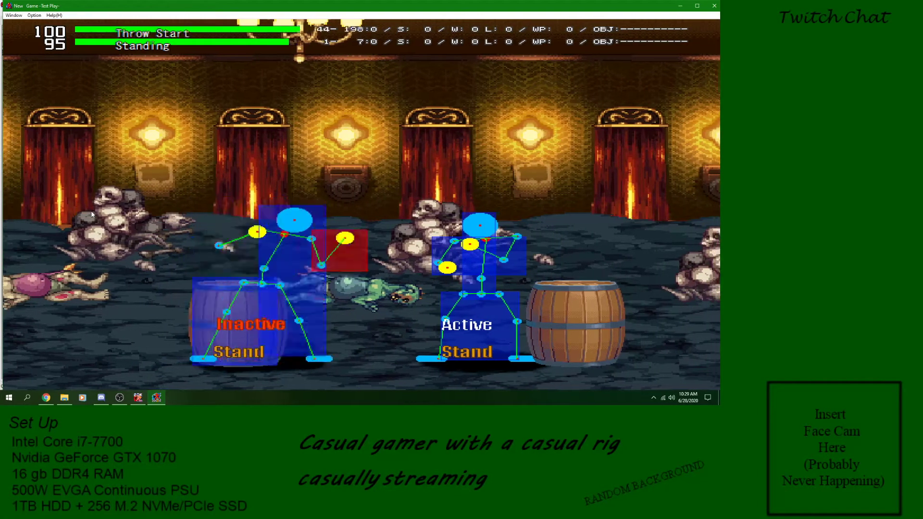
{"action": "key", "text": "Right"}
{"action": "key", "text": "z"}
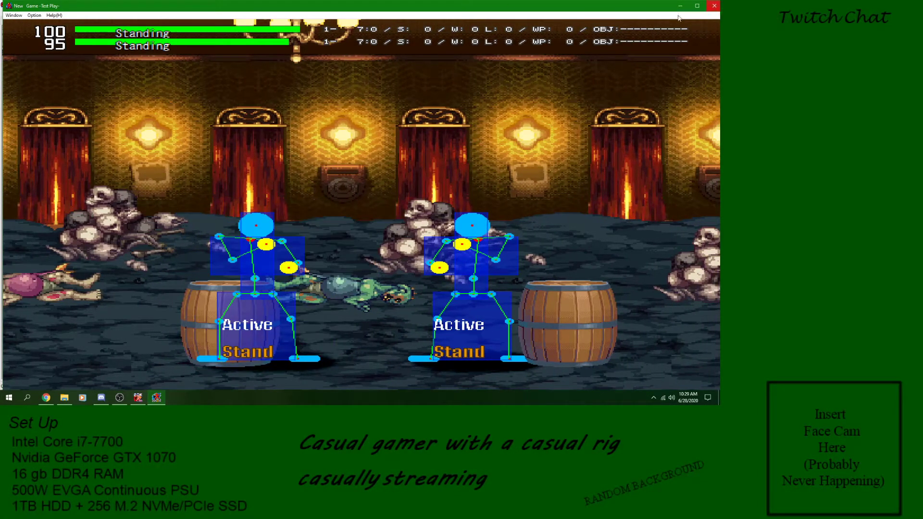
{"action": "key", "text": "z"}
{"action": "key", "text": "Escape"}
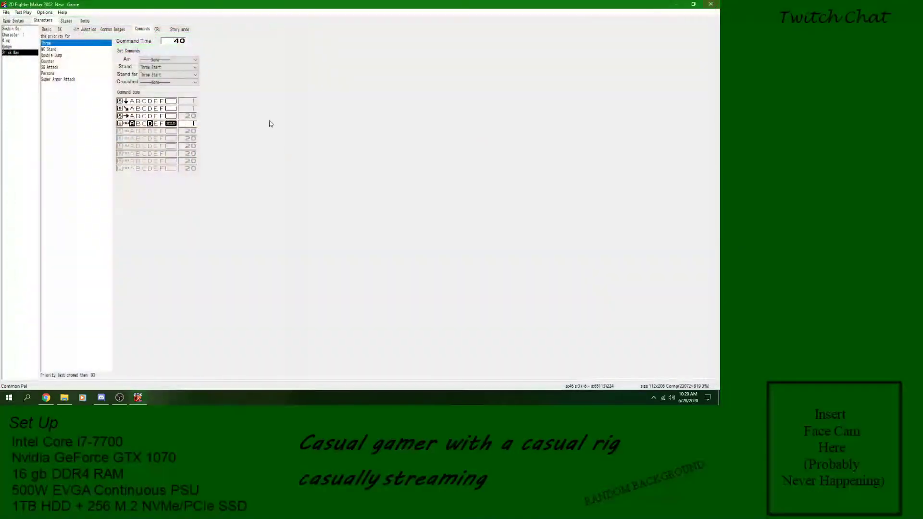
- Review the Throw command's rows against those of the WK Stand command
{"action": "left_click", "coordinate": [58, 50]}
{"action": "left_click", "coordinate": [58, 45]}
{"action": "left_click", "coordinate": [58, 51]}
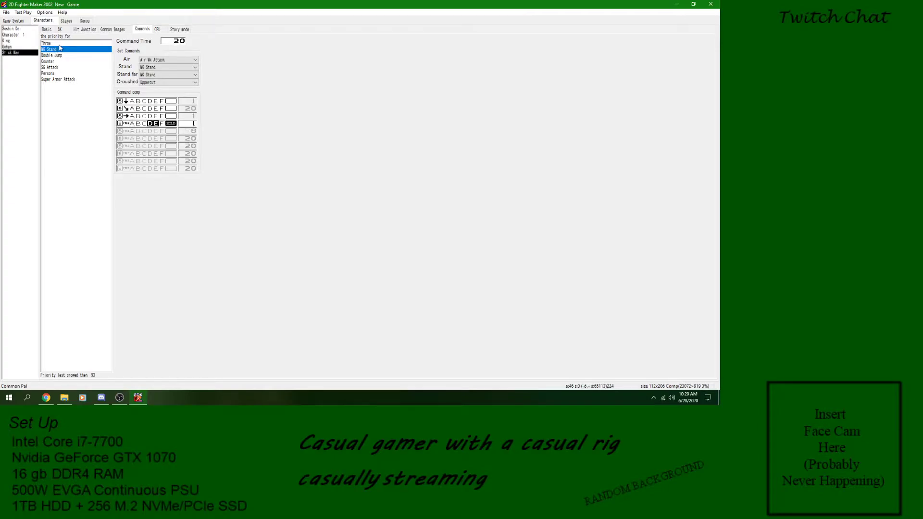
- Reduce Stick Man's Throw command to a single row with A and D set to HOLD
{"action": "left_click", "coordinate": [58, 44]}
{"action": "left_click", "coordinate": [119, 102]}
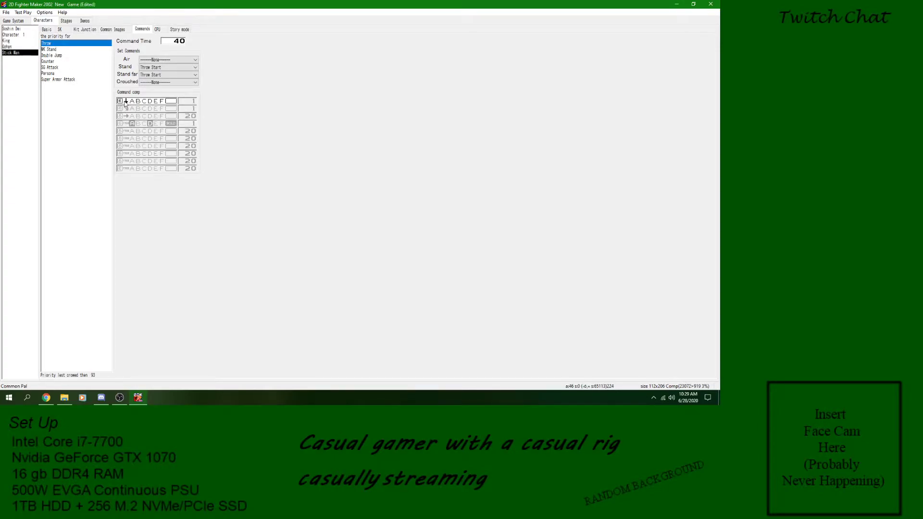
{"action": "left_click", "coordinate": [125, 103]}
{"action": "left_click", "coordinate": [133, 103]}
{"action": "left_click", "coordinate": [171, 102]}
- Save the game and test-play the single-row Throw command against the opponent
{"action": "left_click", "coordinate": [6, 12]}
{"action": "left_click", "coordinate": [17, 41]}
{"action": "left_click", "coordinate": [28, 13]}
{"action": "left_click", "coordinate": [99, 214]}
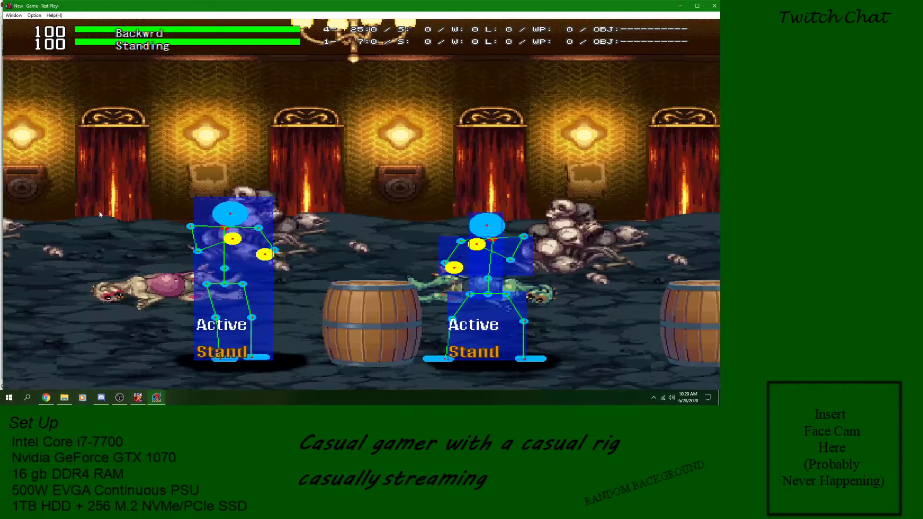
{"action": "key", "text": "z"}
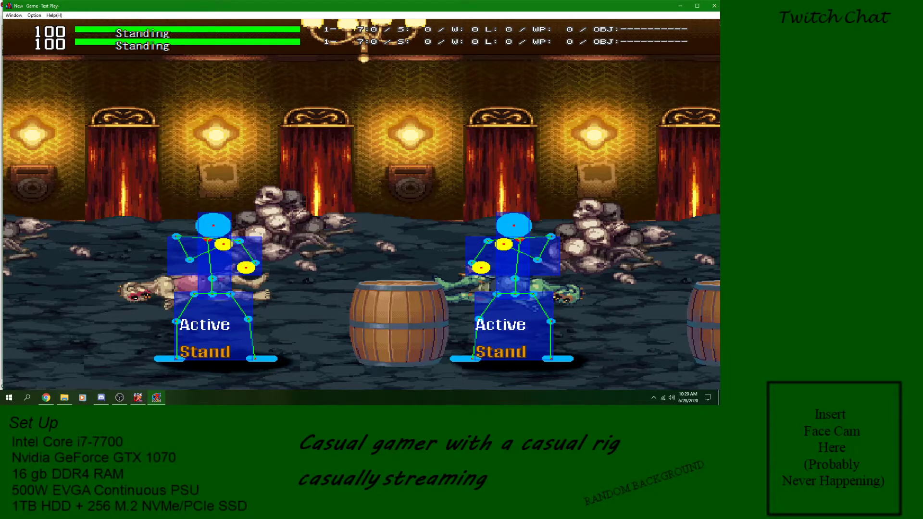
{"action": "left_click", "coordinate": [713, 6]}
- Set the Throw command time to 10 and test-play the saved game
{"action": "left_click", "coordinate": [179, 41]}
{"action": "type", "text": "20"}
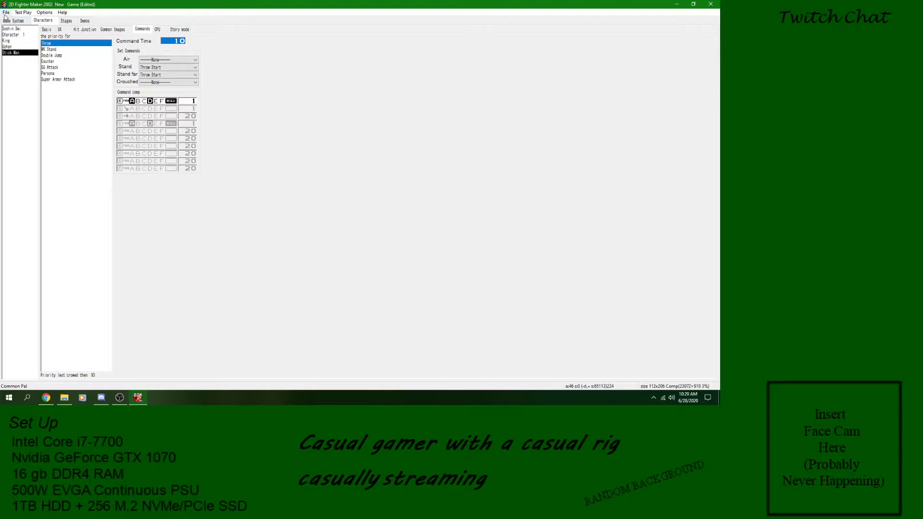
{"action": "left_click", "coordinate": [6, 12]}
{"action": "left_click", "coordinate": [15, 42]}
{"action": "left_click", "coordinate": [21, 13]}
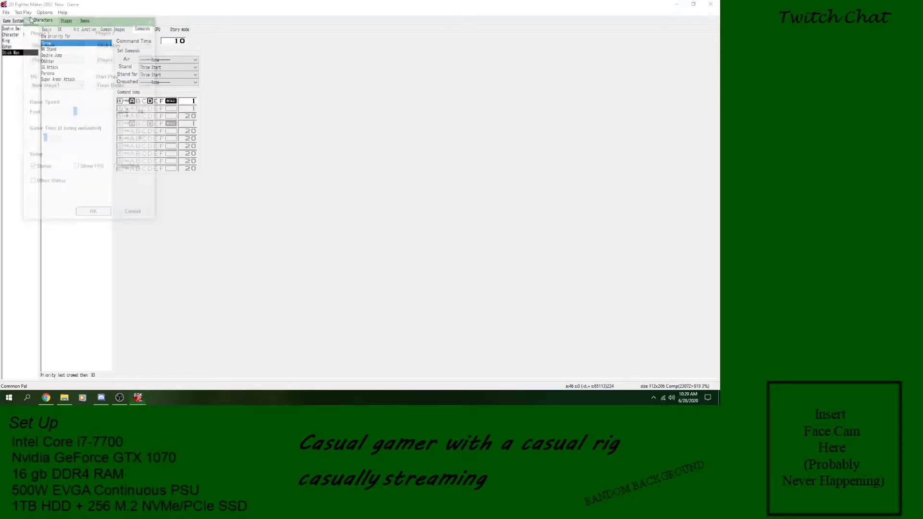
{"action": "left_click", "coordinate": [85, 213]}
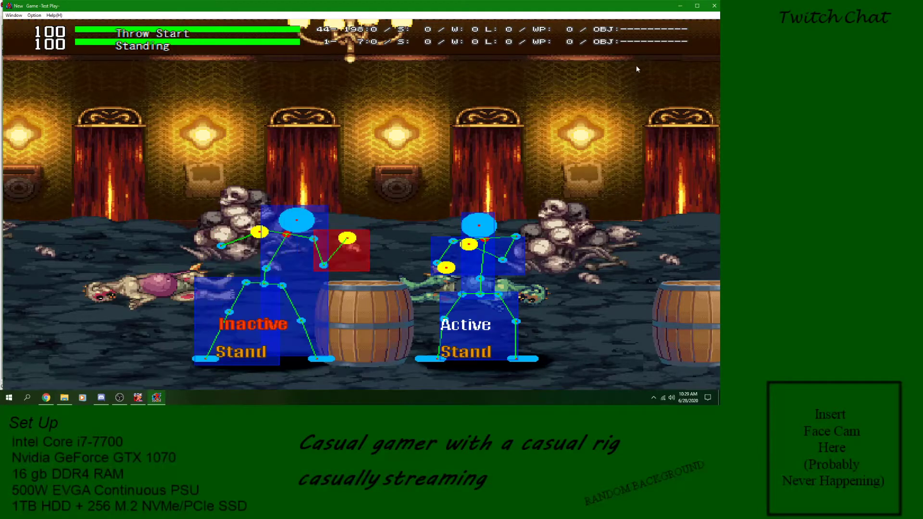
{"action": "left_click", "coordinate": [714, 7]}
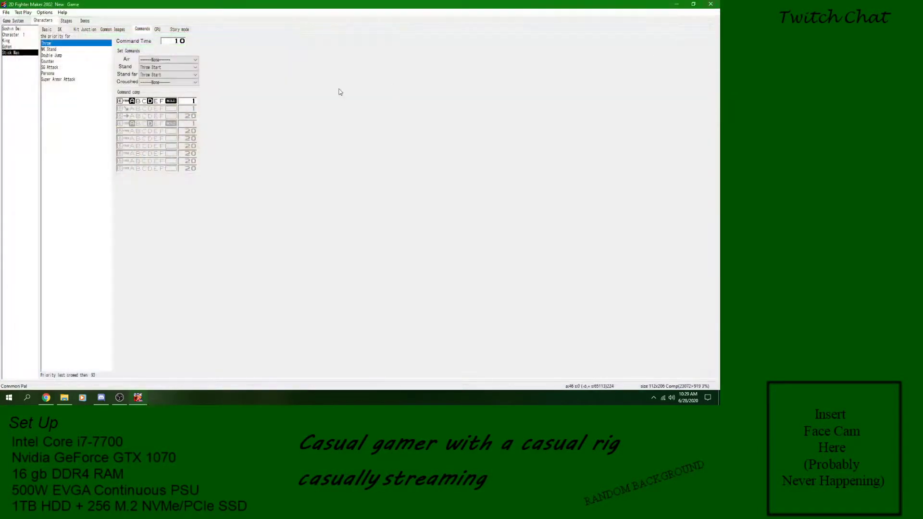
- Reduce the WK Stand command to a single row with only the D button
{"action": "left_click", "coordinate": [50, 49]}
{"action": "left_click", "coordinate": [120, 102]}
{"action": "left_click", "coordinate": [150, 102]}
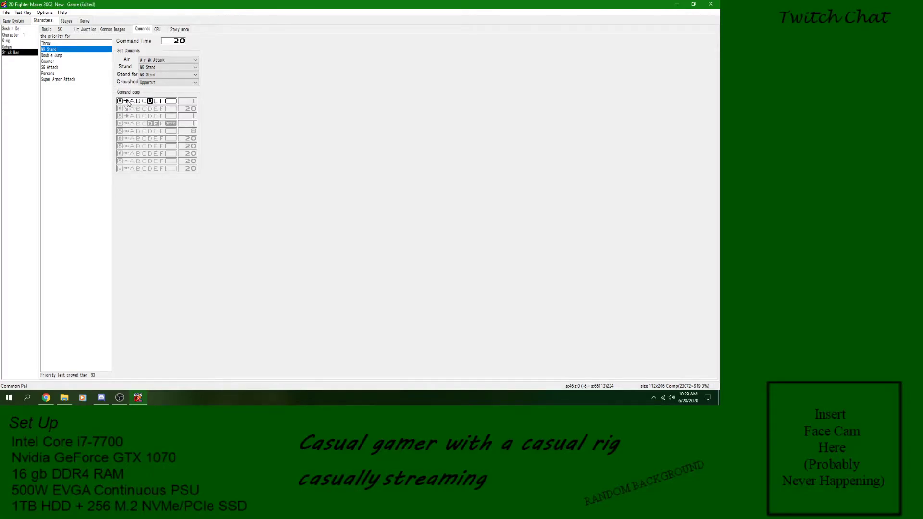
- Save the game and repeatedly test-play the shortened WK Stand command before closing the test
{"action": "left_click", "coordinate": [6, 12]}
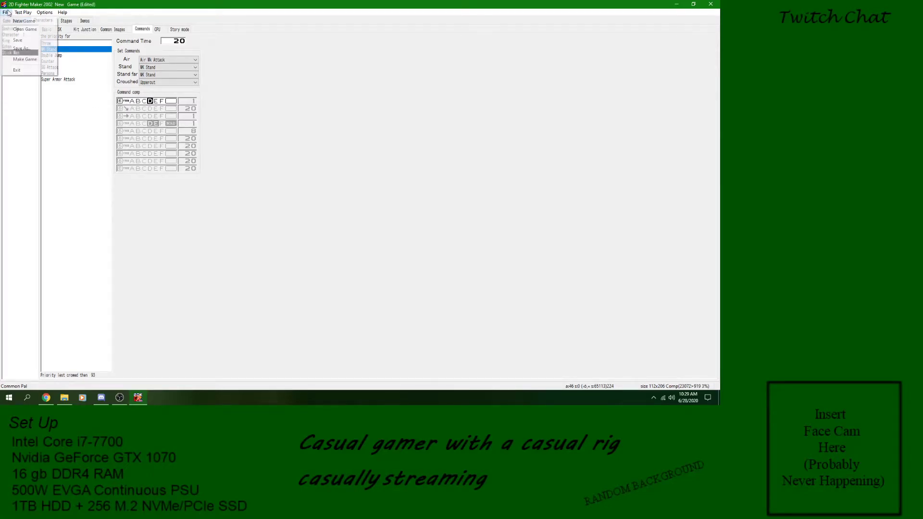
{"action": "left_click", "coordinate": [26, 19]}
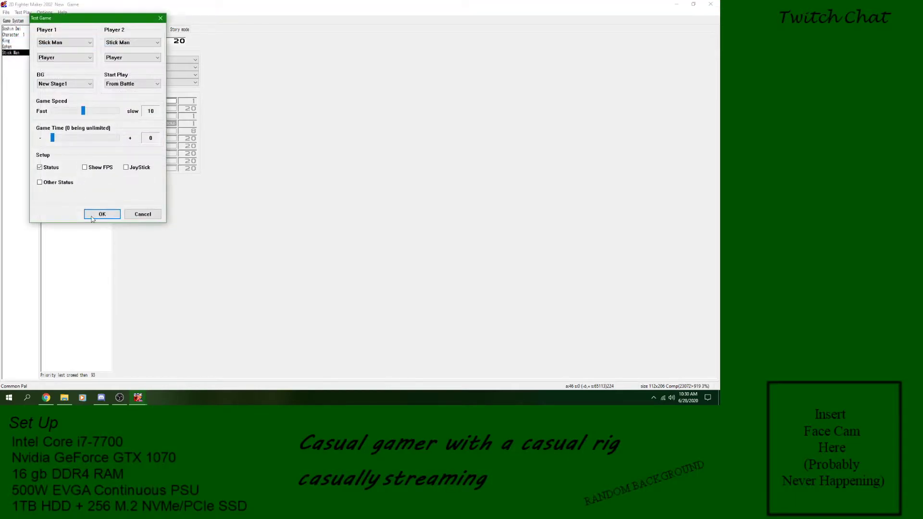
{"action": "left_click", "coordinate": [96, 213]}
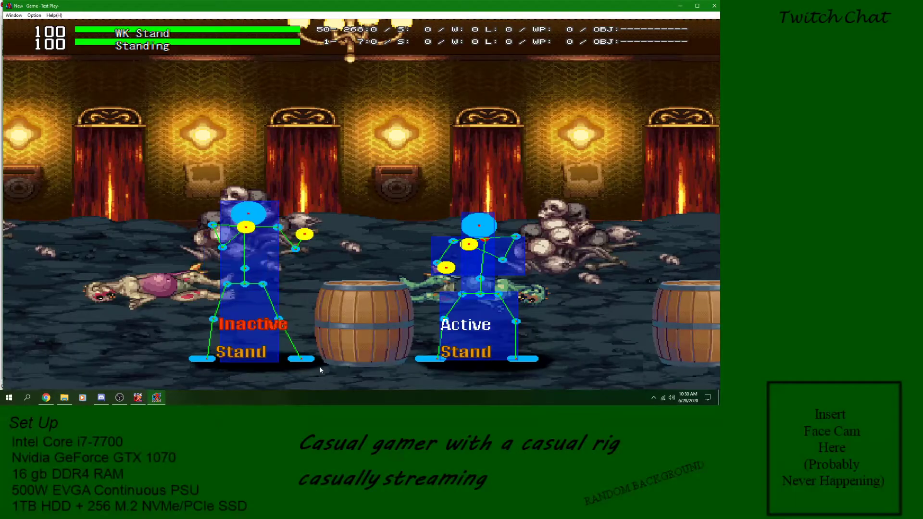
{"action": "key", "text": "z"}
{"action": "key", "text": "z"}
{"action": "key", "text": "z"}
{"action": "key", "text": "z"}
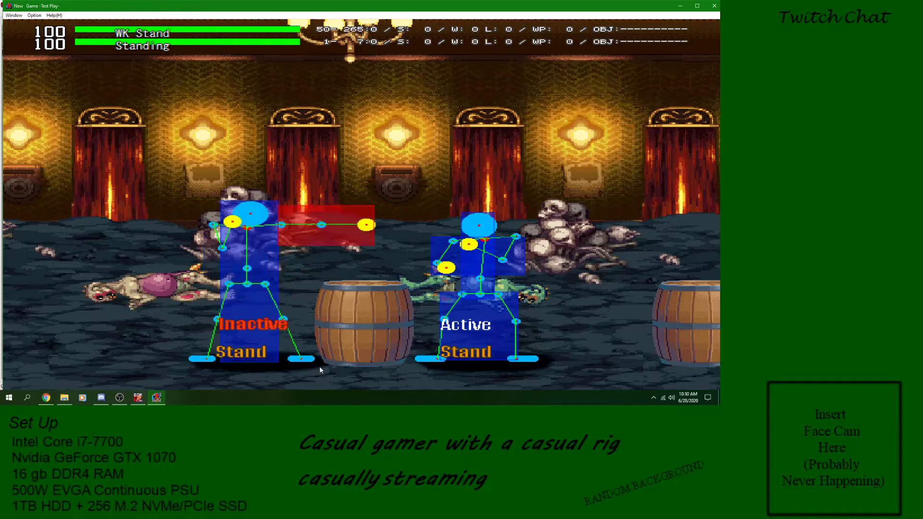
{"action": "key", "text": "z"}
{"action": "key", "text": "z"}
{"action": "key", "text": "z"}
{"action": "key", "text": "z"}
{"action": "left_click", "coordinate": [714, 5]}
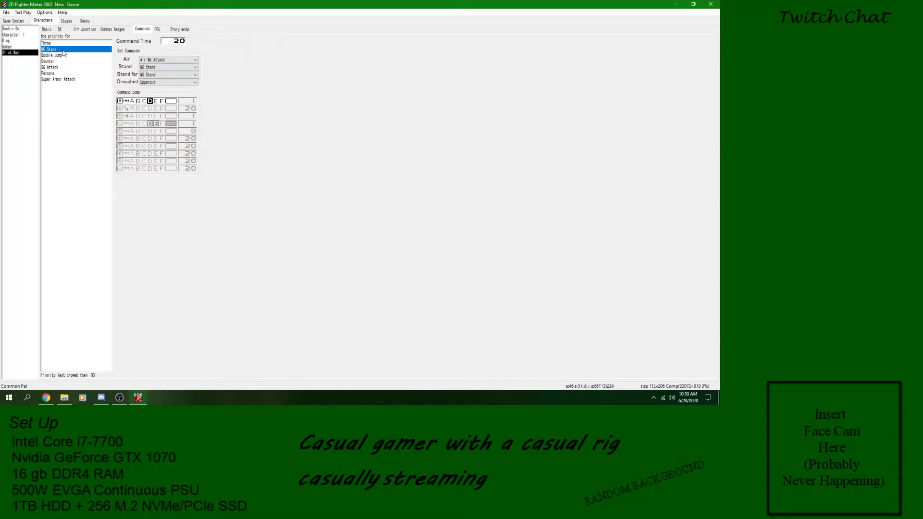
- Set the Throw command time to 30 and test-play the saved game
{"action": "left_click", "coordinate": [95, 43]}
{"action": "double_click", "coordinate": [173, 41]}
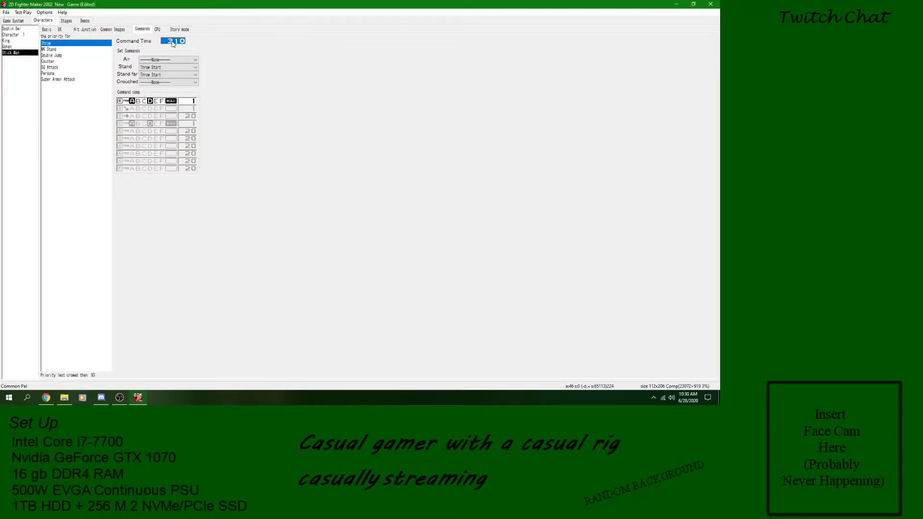
{"action": "type", "text": "30"}
{"action": "left_click", "coordinate": [7, 12]}
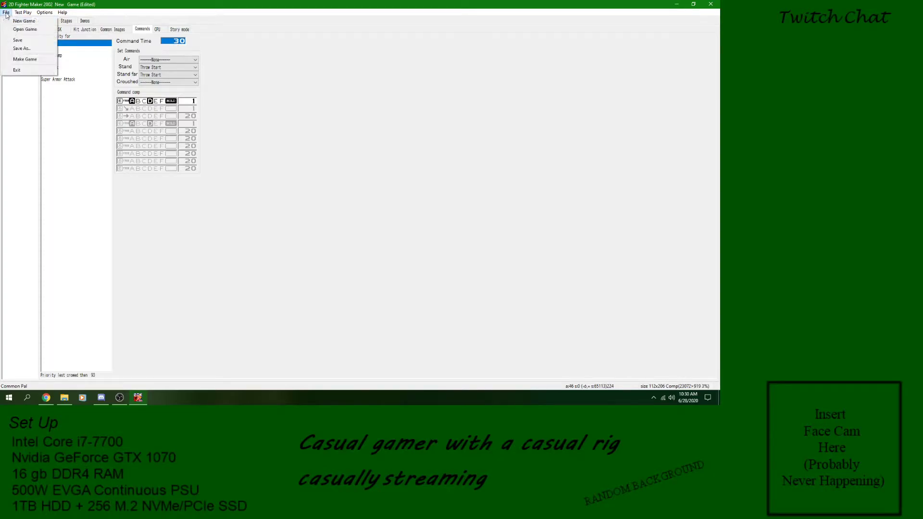
{"action": "left_click", "coordinate": [15, 39]}
{"action": "left_click", "coordinate": [23, 13]}
{"action": "left_click", "coordinate": [96, 215]}
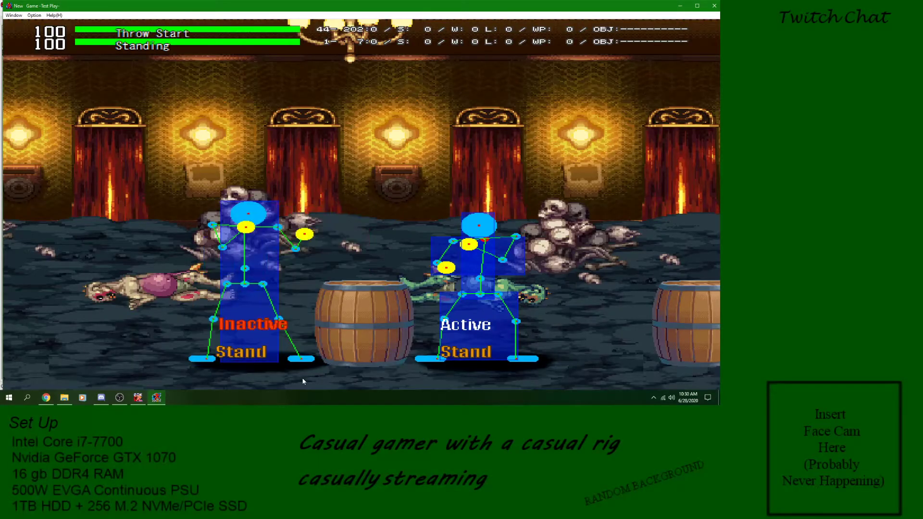
{"action": "key", "text": "z+a"}
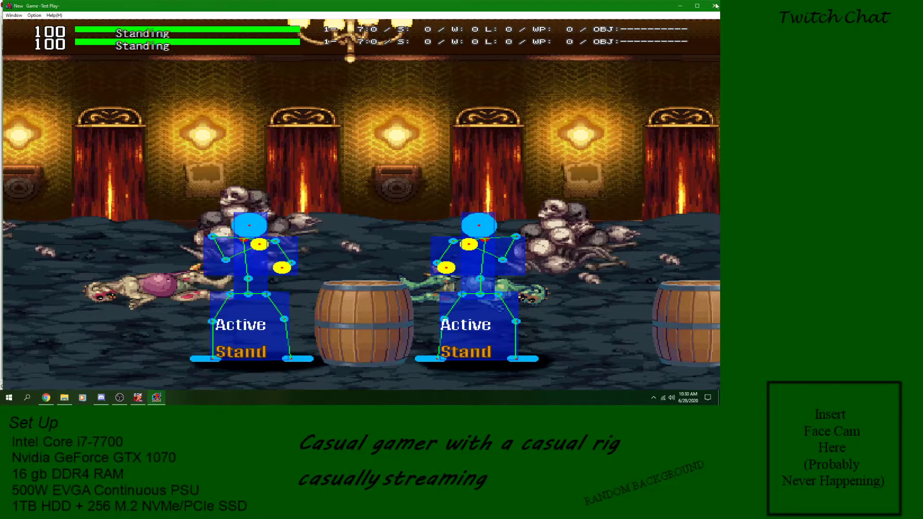
{"action": "left_click", "coordinate": [714, 6]}
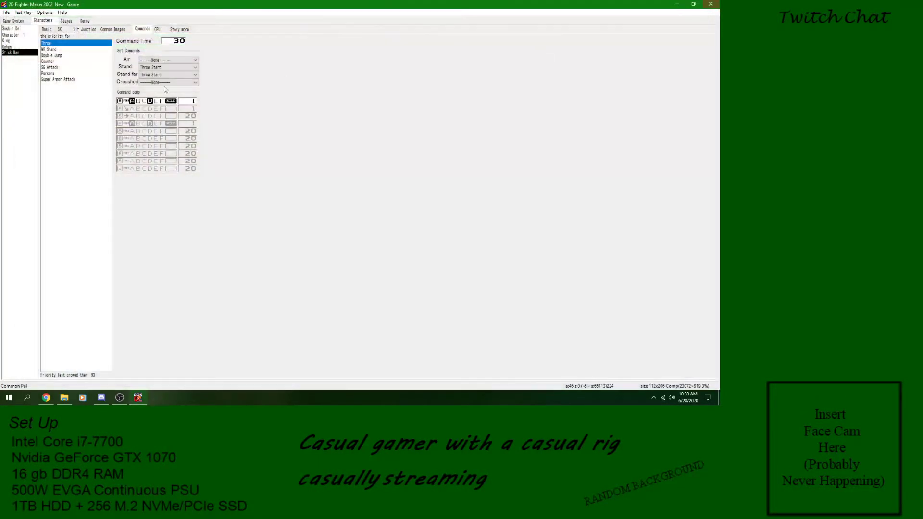
- Set the Throw command time to 10 and switch its row from HOLD to another option
{"action": "right_click", "coordinate": [175, 44]}
{"action": "right_click", "coordinate": [175, 44]}
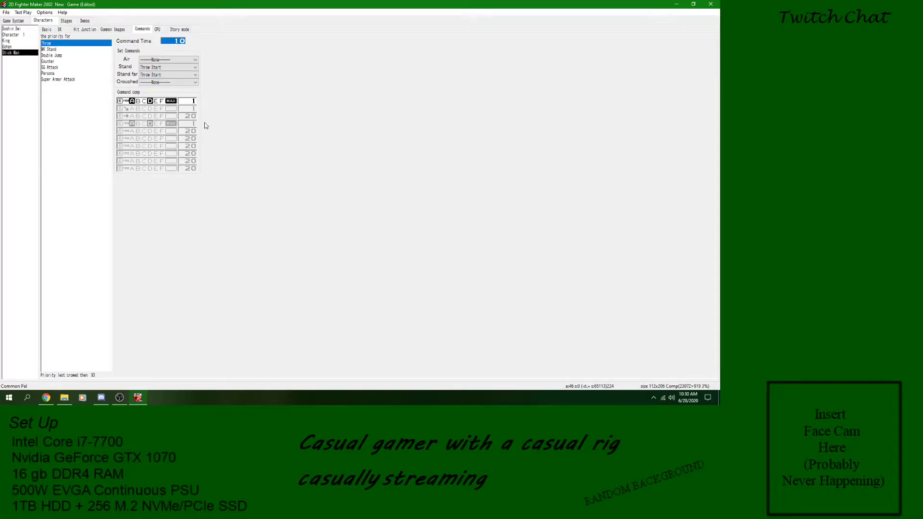
{"action": "left_click", "coordinate": [171, 102]}
- Save the game and test-play the Throw command with its changed hold option
{"action": "left_click", "coordinate": [6, 12]}
{"action": "left_click", "coordinate": [14, 40]}
{"action": "left_click", "coordinate": [27, 12]}
{"action": "left_click", "coordinate": [102, 210]}
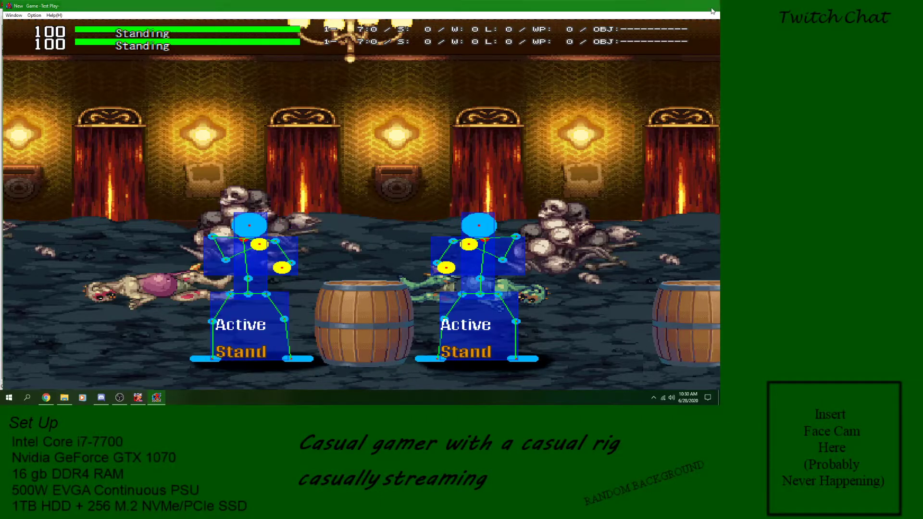
{"action": "key", "text": "Escape"}
- Switch the Throw row to a further hold option, save the game and start a test battle
{"action": "left_click", "coordinate": [174, 101]}
{"action": "left_click", "coordinate": [4, 12]}
{"action": "left_click", "coordinate": [18, 39]}
{"action": "left_click", "coordinate": [24, 13]}
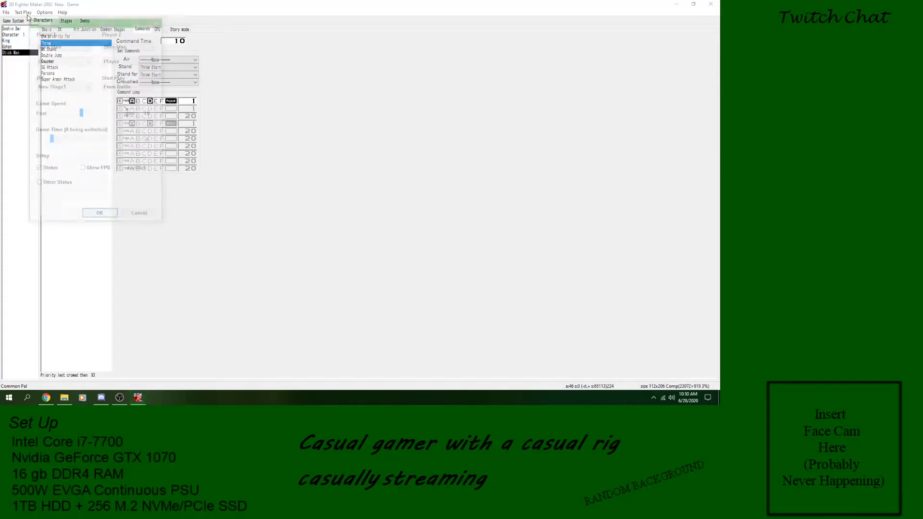
{"action": "left_click", "coordinate": [103, 214]}
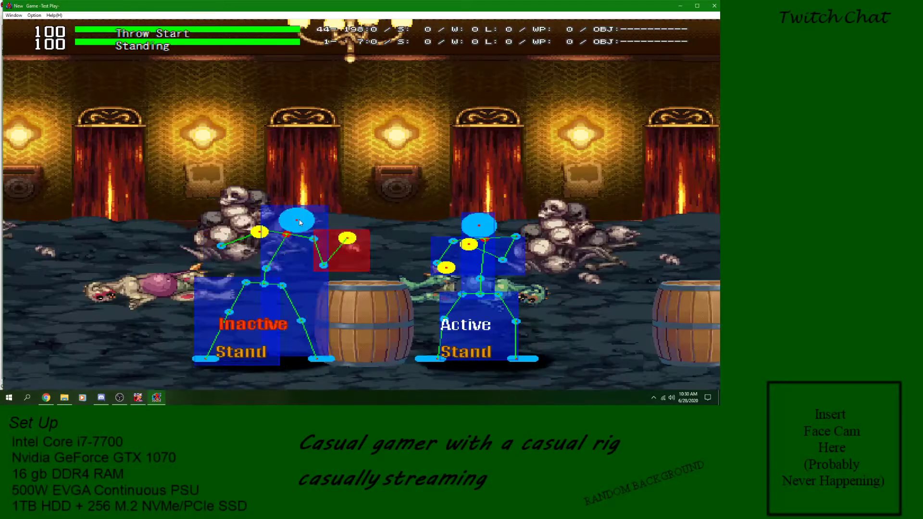
- Test-play the Throw and WK Stand moves repeatedly and close the test
{"action": "key", "text": "z"}
{"action": "key", "text": "z"}
{"action": "key", "text": "z"}
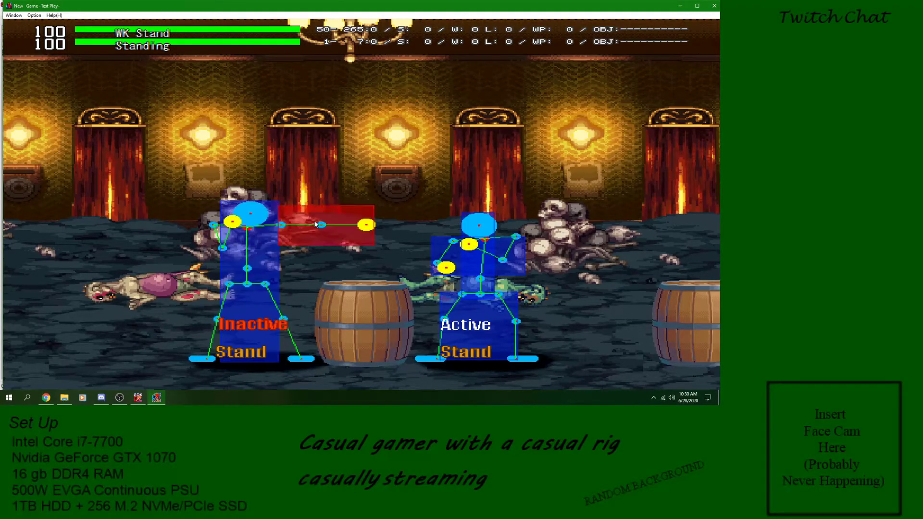
{"action": "key", "text": "z"}
{"action": "key", "text": "x"}
{"action": "key", "text": "z"}
{"action": "key", "text": "x"}
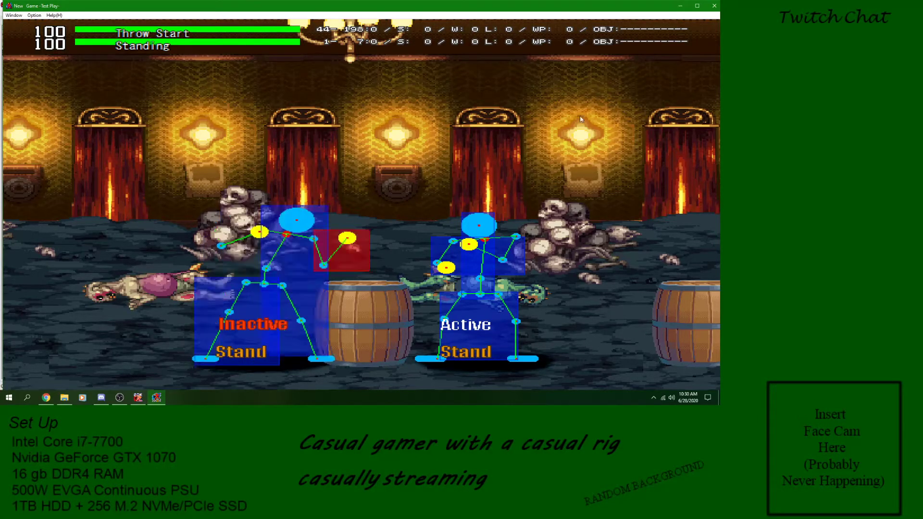
{"action": "left_click", "coordinate": [714, 6]}
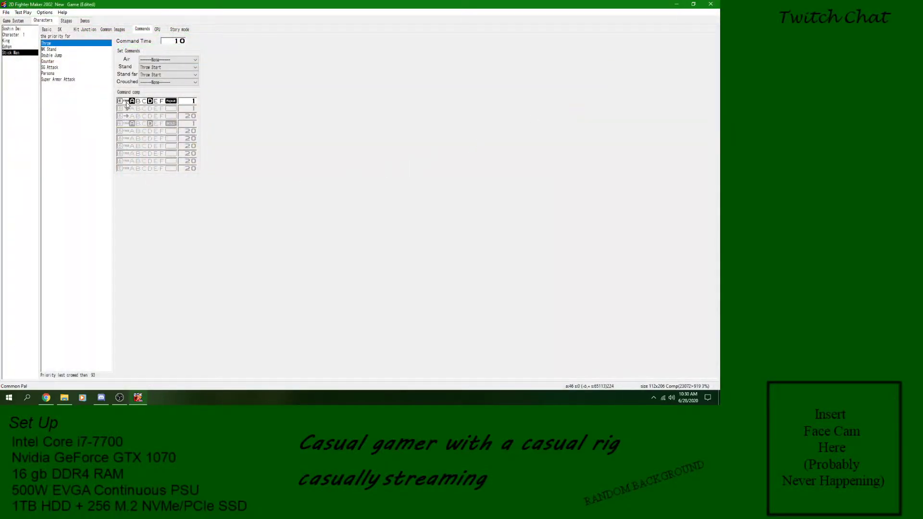
- Set the Throw row's option back to HOLD and test-play the saved game
{"action": "left_click", "coordinate": [170, 101]}
{"action": "left_click", "coordinate": [7, 12]}
{"action": "left_click", "coordinate": [25, 19]}
{"action": "left_click", "coordinate": [97, 214]}
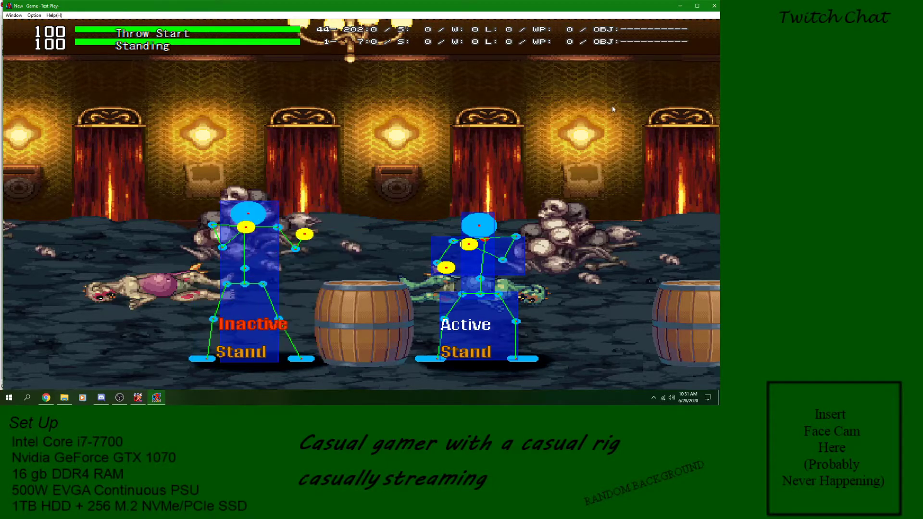
{"action": "left_click", "coordinate": [712, 7]}
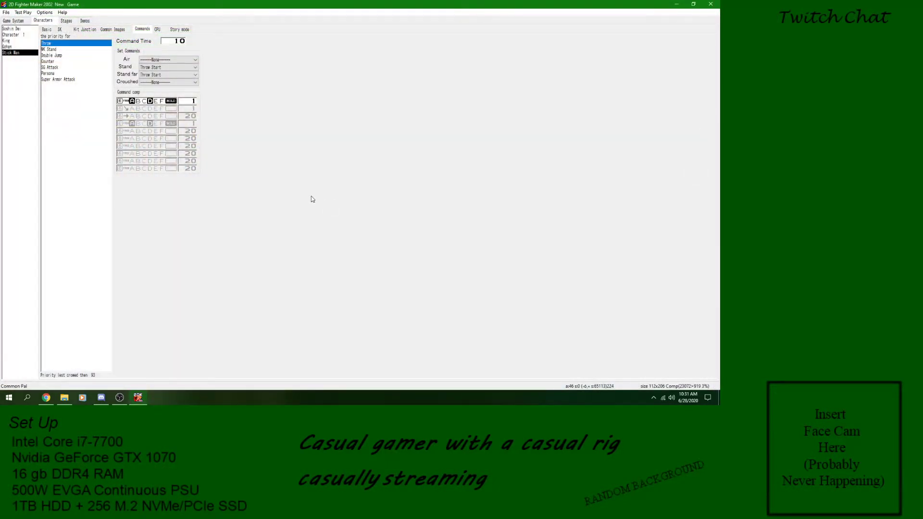
- Give the Throw command two rows: a neutral row without buttons or hold, followed by A and D with HOLD
{"action": "left_click", "coordinate": [120, 101]}
{"action": "left_click", "coordinate": [120, 108]}
{"action": "right_click", "coordinate": [126, 109]}
{"action": "left_click", "coordinate": [125, 101]}
{"action": "left_click", "coordinate": [133, 110]}
{"action": "left_click", "coordinate": [150, 108]}
{"action": "left_click", "coordinate": [132, 101]}
{"action": "left_click", "coordinate": [150, 101]}
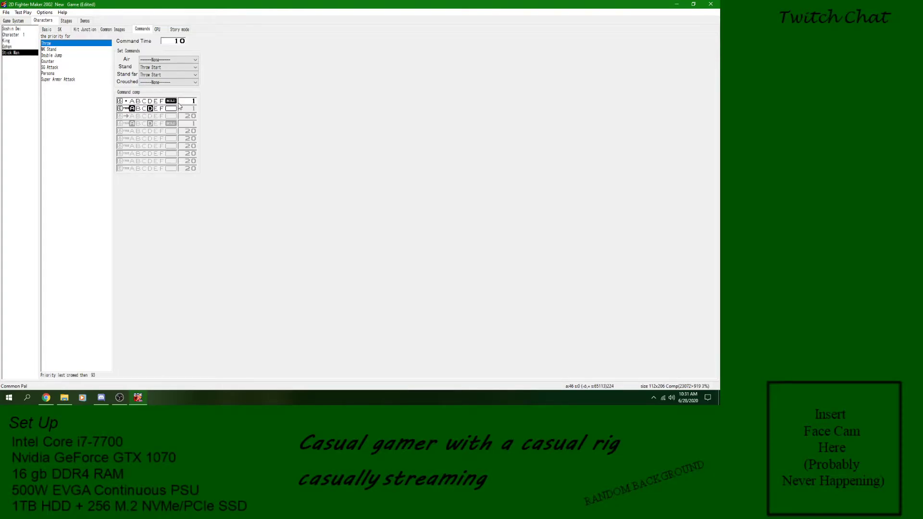
{"action": "left_click", "coordinate": [170, 101]}
{"action": "left_click", "coordinate": [173, 108]}
- Save the game and test-play the two-row Throw command several times
{"action": "left_click", "coordinate": [6, 12]}
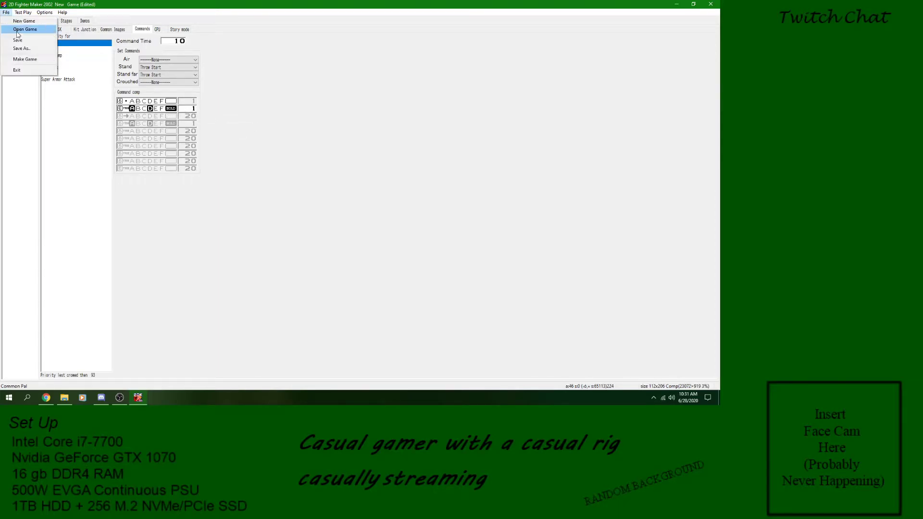
{"action": "left_click", "coordinate": [23, 12]}
{"action": "key", "text": "Return"}
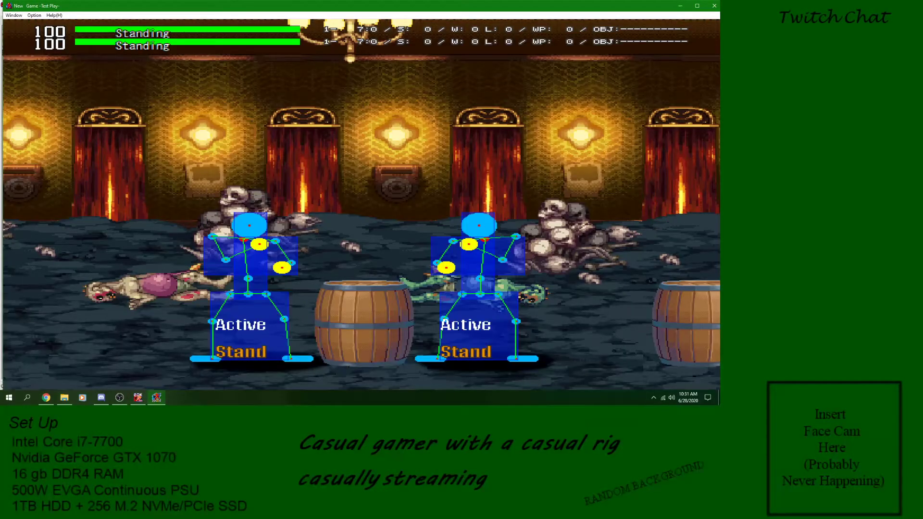
{"action": "key", "text": "z"}
{"action": "key", "text": "z"}
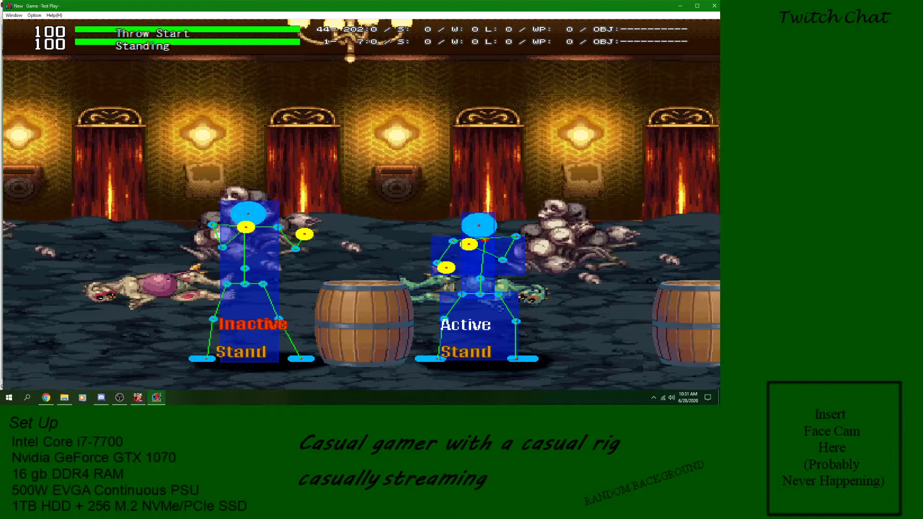
{"action": "key", "text": "z"}
{"action": "left_click", "coordinate": [714, 6]}
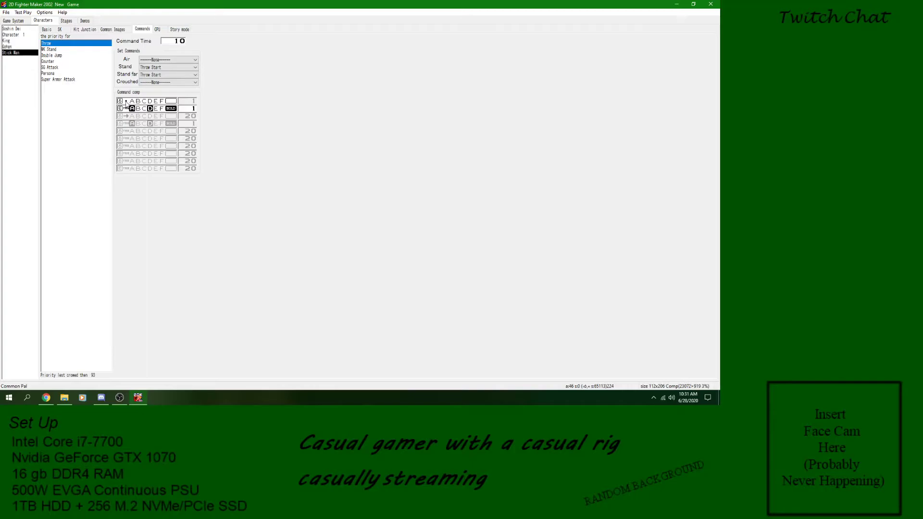
- Cycle the first Throw row's option to HOLD and save the game
{"action": "left_click", "coordinate": [171, 101]}
{"action": "left_click", "coordinate": [171, 101]}
{"action": "left_click", "coordinate": [171, 101]}
{"action": "left_click", "coordinate": [5, 12]}
{"action": "left_click", "coordinate": [15, 41]}
- Give the first Throw row the same direction setting as the second row and test-play the saved game
{"action": "left_click", "coordinate": [126, 101]}
{"action": "left_click", "coordinate": [7, 12]}
{"action": "left_click", "coordinate": [18, 40]}
{"action": "left_click", "coordinate": [21, 13]}
{"action": "left_click", "coordinate": [98, 210]}
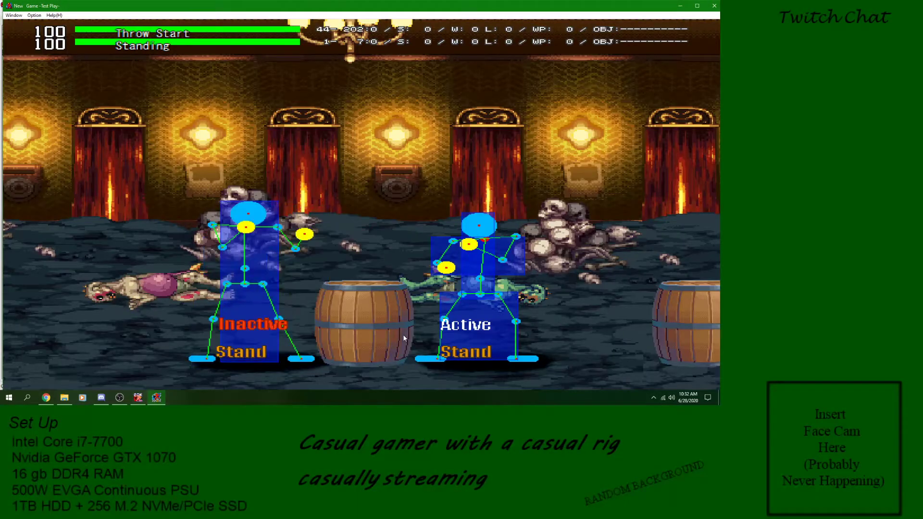
{"action": "left_click", "coordinate": [713, 5]}
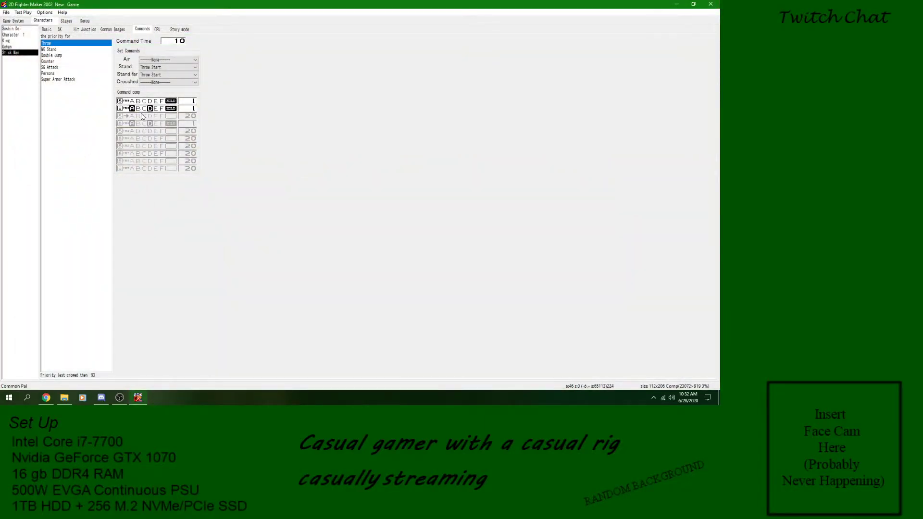
- Cycle through the first Throw row's hold options, save the game and test-play the Throw command
{"action": "left_click", "coordinate": [173, 103]}
{"action": "left_click", "coordinate": [174, 103]}
{"action": "left_click", "coordinate": [173, 102]}
{"action": "left_click", "coordinate": [6, 12]}
{"action": "left_click", "coordinate": [17, 39]}
{"action": "left_click", "coordinate": [23, 12]}
{"action": "left_click", "coordinate": [83, 215]}
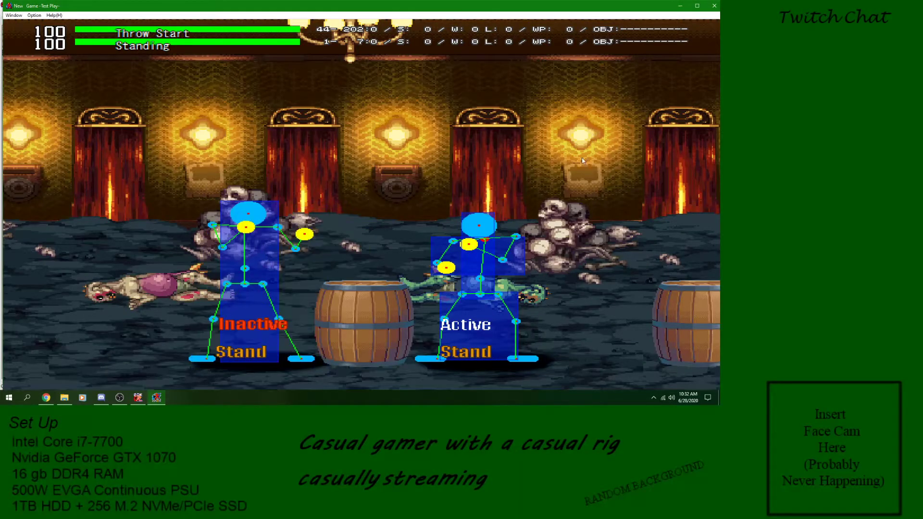
- Leave the test play and clear the hold and repeat options of the first two Throw rows
{"action": "left_click", "coordinate": [718, 9]}
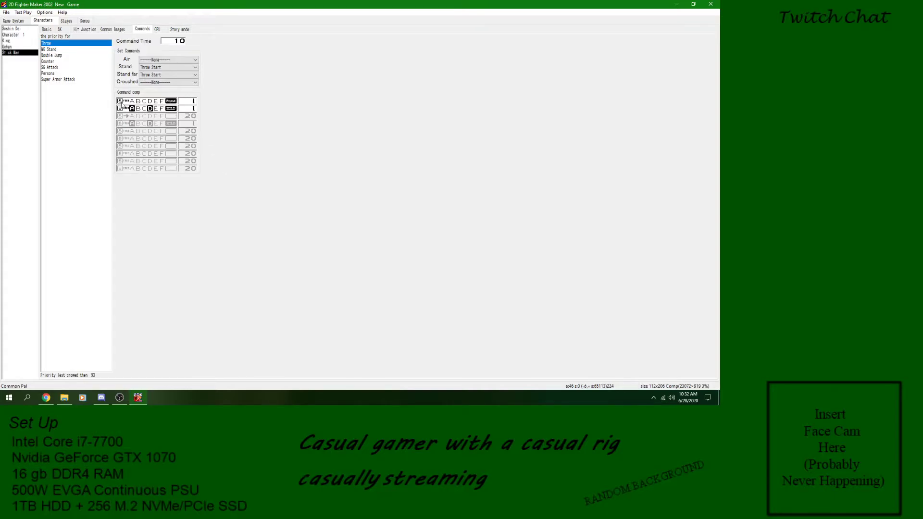
{"action": "left_click", "coordinate": [175, 103]}
{"action": "left_click", "coordinate": [175, 102]}
{"action": "left_click", "coordinate": [171, 101]}
{"action": "left_click", "coordinate": [172, 101]}
{"action": "left_click", "coordinate": [172, 109]}
- Save the game and test-play the two-row Throw command repeatedly without hold options
{"action": "left_click", "coordinate": [6, 12]}
{"action": "left_click", "coordinate": [20, 44]}
{"action": "left_click", "coordinate": [22, 13]}
{"action": "left_click", "coordinate": [96, 213]}
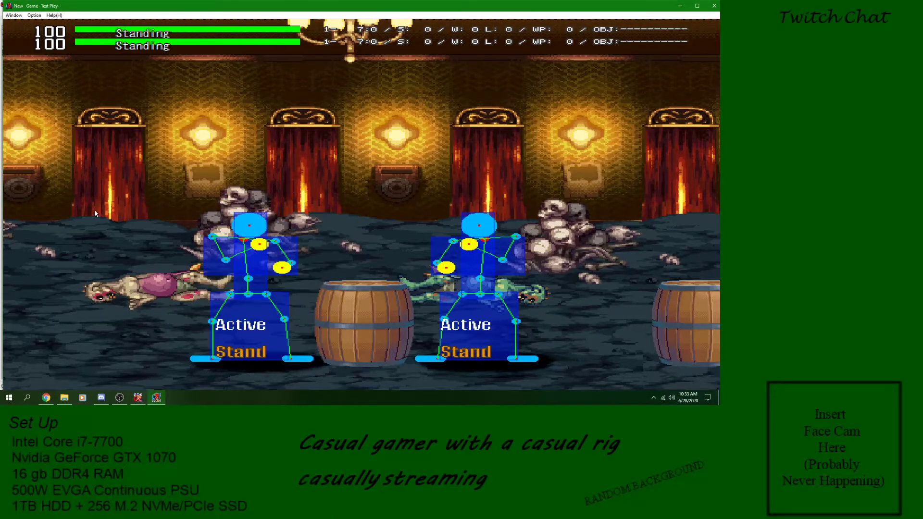
{"action": "key", "text": "z"}
{"action": "key", "text": "z"}
{"action": "key", "text": "z"}
{"action": "key", "text": "z"}
{"action": "key", "text": "z"}
{"action": "key", "text": "z"}
{"action": "key", "text": "z"}
{"action": "key", "text": "z"}
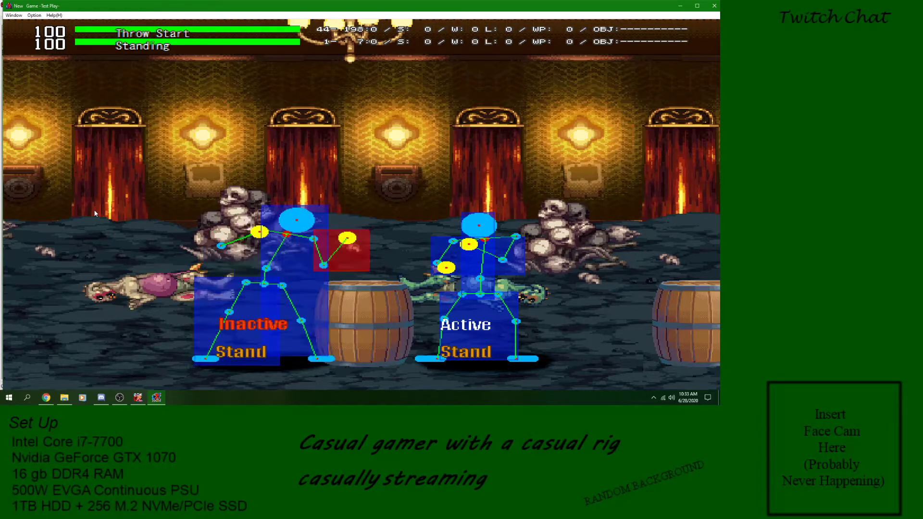
{"action": "key", "text": "z"}
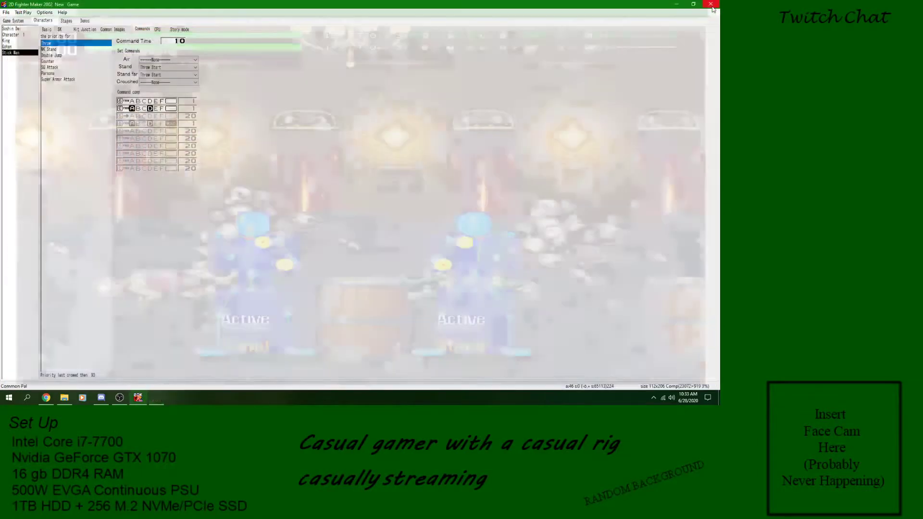
{"action": "left_click", "coordinate": [714, 6]}
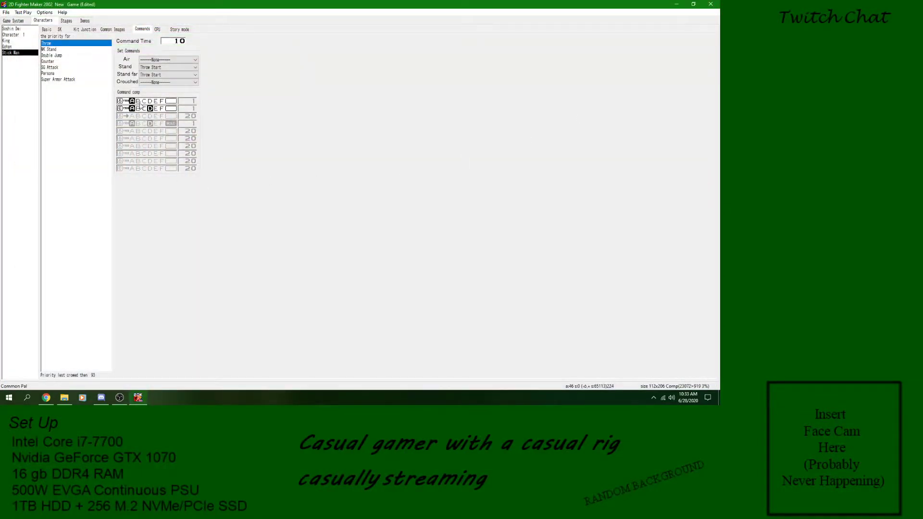
- Reduce the Throw command to a single row using A and D, and save the game
{"action": "left_click", "coordinate": [120, 109]}
{"action": "left_click", "coordinate": [120, 101]}
{"action": "left_click", "coordinate": [6, 12]}
{"action": "left_click", "coordinate": [15, 40]}
- Test-play the single-row Throw command several times as Stick Man
{"action": "left_click", "coordinate": [23, 13]}
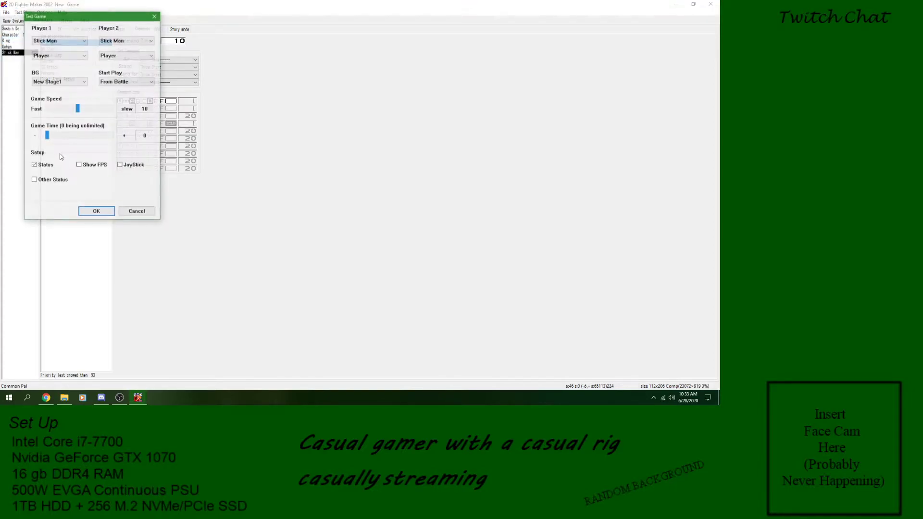
{"action": "left_click", "coordinate": [97, 212]}
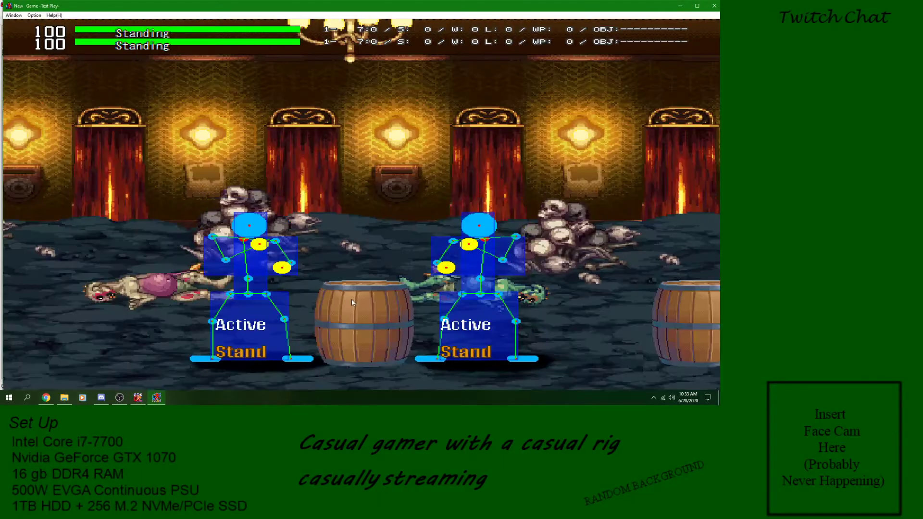
{"action": "key", "text": "z"}
{"action": "key", "text": "z"}
{"action": "key", "text": "z"}
{"action": "key", "text": "z"}
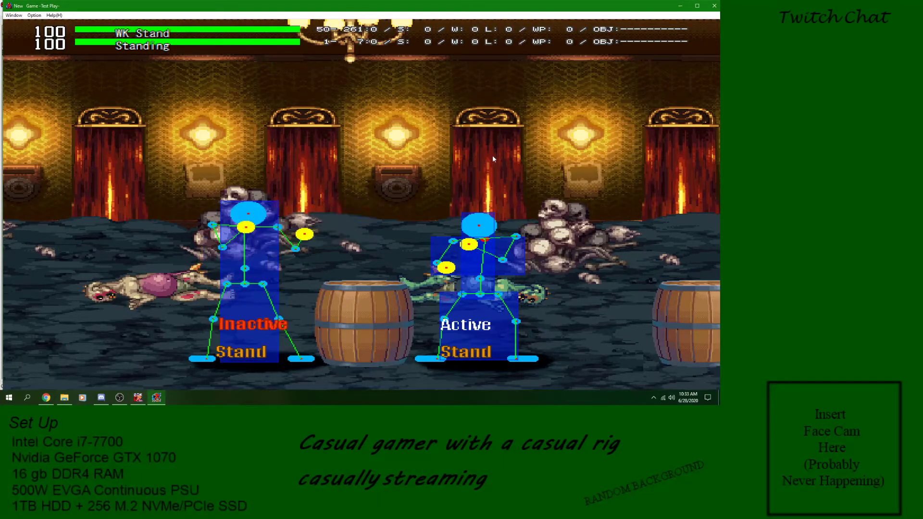
{"action": "key", "text": "z"}
{"action": "key", "text": "z"}
{"action": "key", "text": "z"}
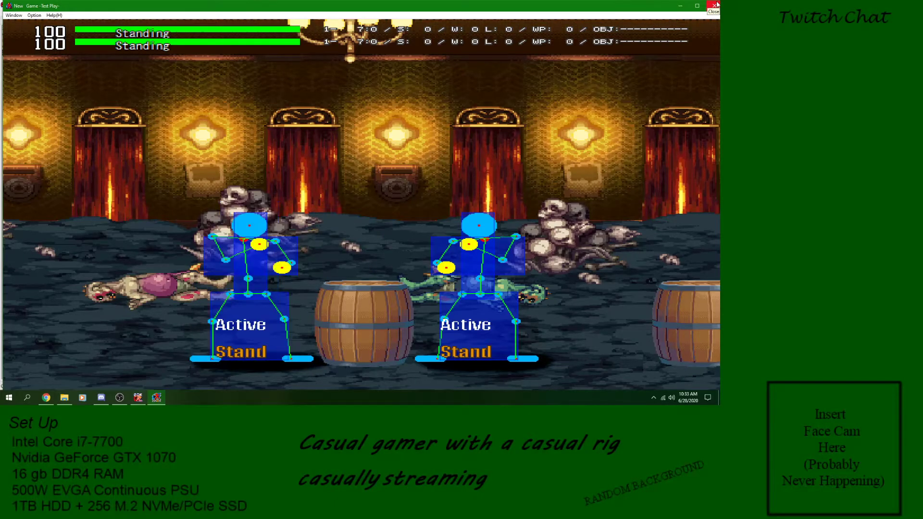
{"action": "left_click", "coordinate": [715, 5]}
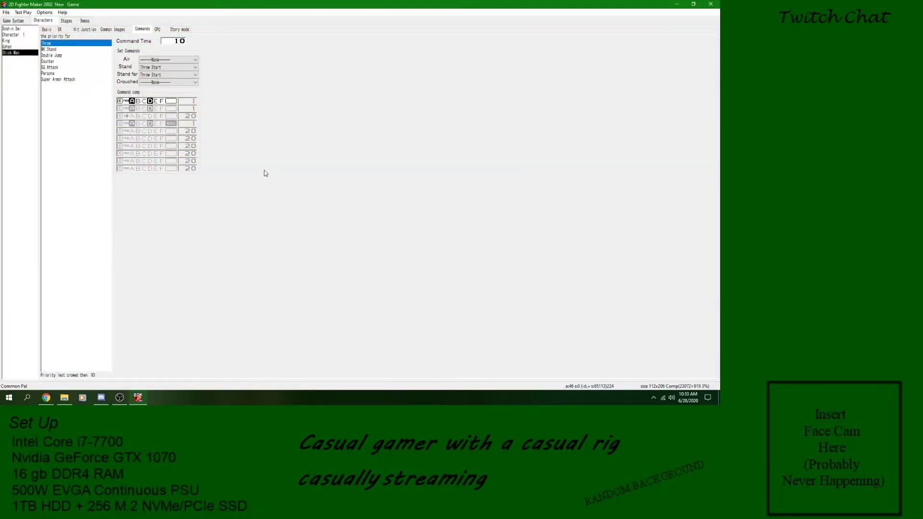
- Bring the second Throw row back into use and remove buttons A and D from the first row
{"action": "left_click", "coordinate": [119, 102]}
{"action": "left_click", "coordinate": [120, 109]}
{"action": "left_click", "coordinate": [122, 109]}
{"action": "left_click", "coordinate": [132, 101]}
{"action": "left_click", "coordinate": [150, 101]}
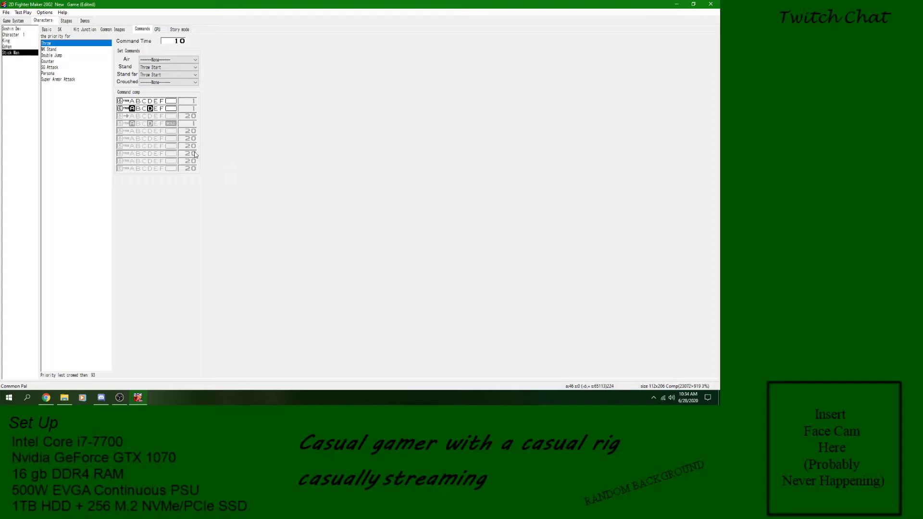
- Toggle the second Throw row's sequence marker back and forth, and set that row's option to HOLD
{"action": "left_click", "coordinate": [120, 108]}
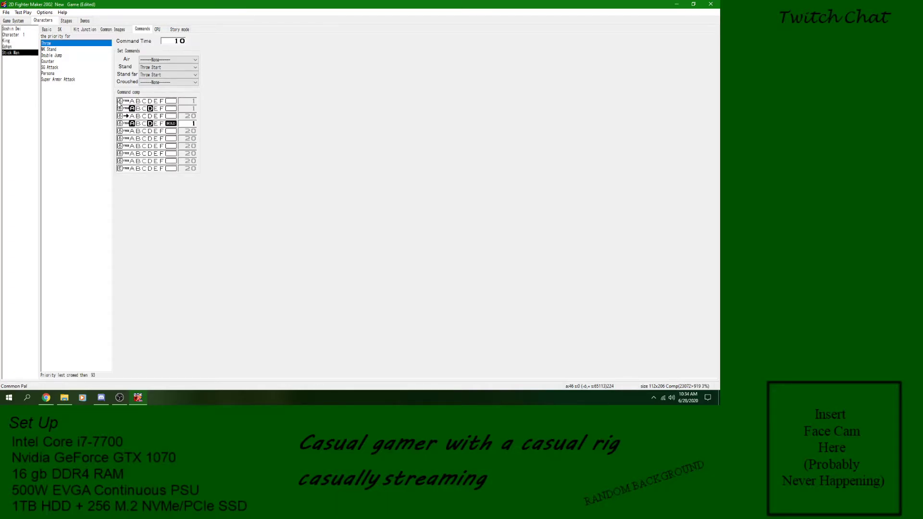
{"action": "left_click", "coordinate": [120, 111]}
{"action": "left_click", "coordinate": [121, 108]}
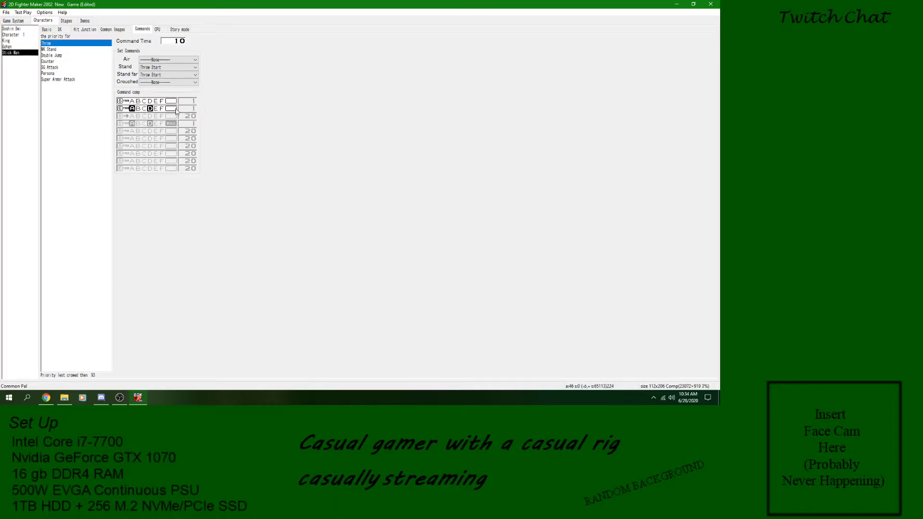
{"action": "left_click", "coordinate": [120, 107]}
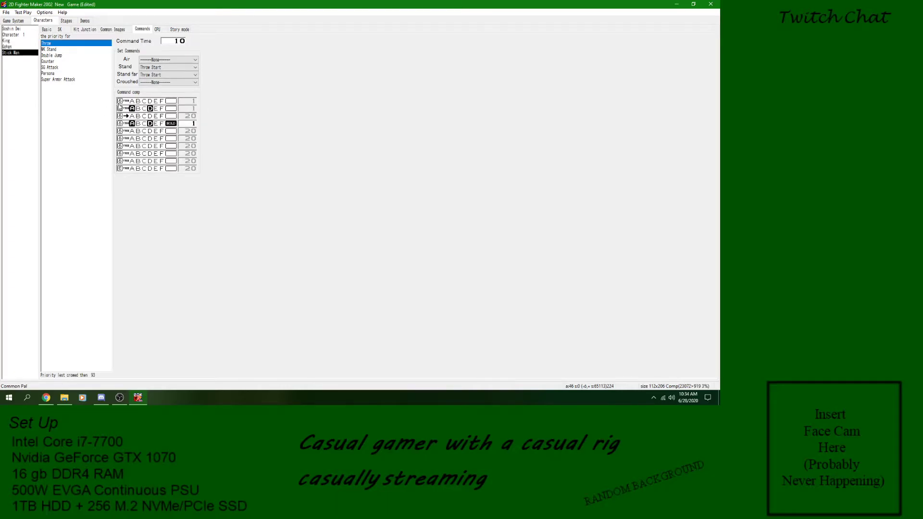
{"action": "left_click", "coordinate": [121, 110]}
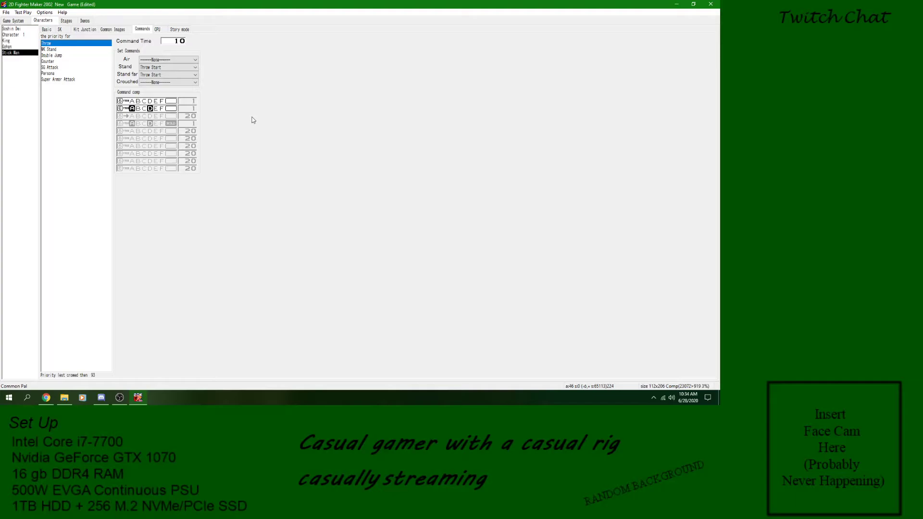
{"action": "left_click", "coordinate": [178, 109]}
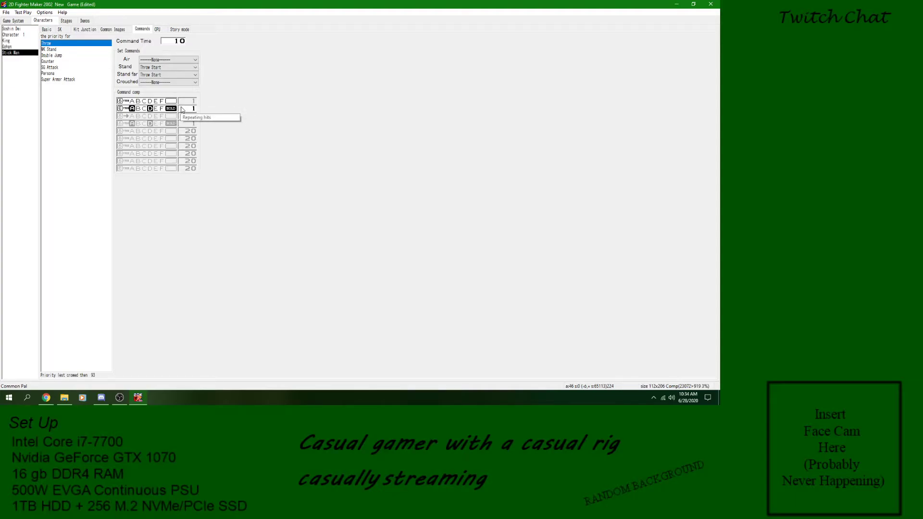
- Examine the input rows and command times of Stick Man's commands from Throw through Super Armor Attack
{"action": "left_click", "coordinate": [51, 50]}
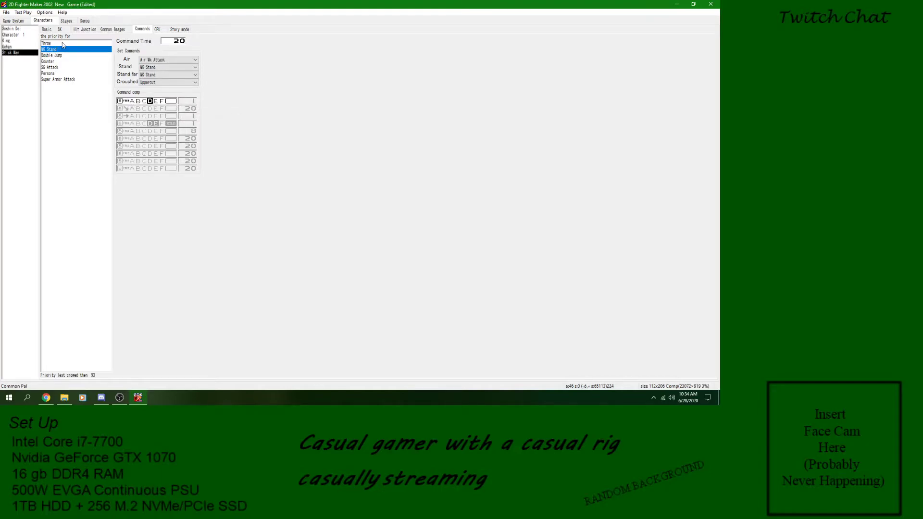
{"action": "left_click", "coordinate": [60, 44]}
{"action": "left_click", "coordinate": [60, 49]}
{"action": "left_click", "coordinate": [61, 56]}
{"action": "left_click", "coordinate": [60, 62]}
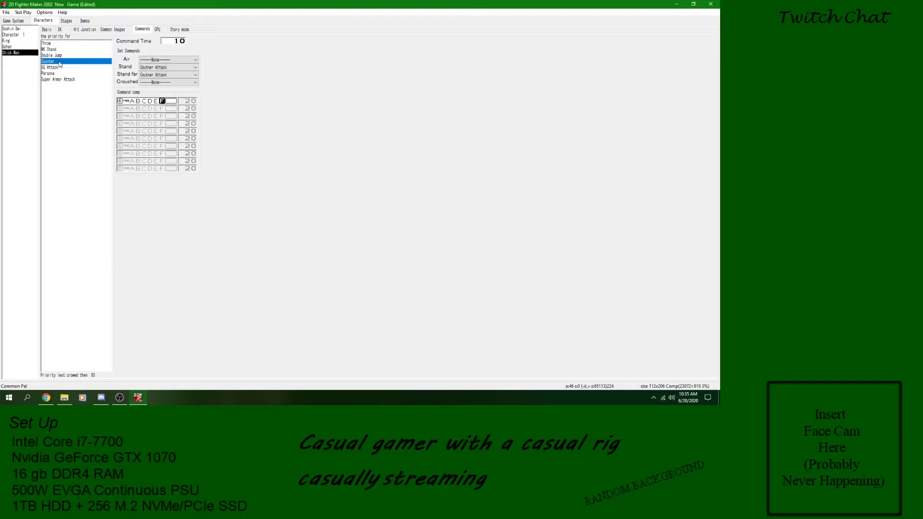
{"action": "left_click", "coordinate": [58, 67]}
{"action": "left_click", "coordinate": [59, 73]}
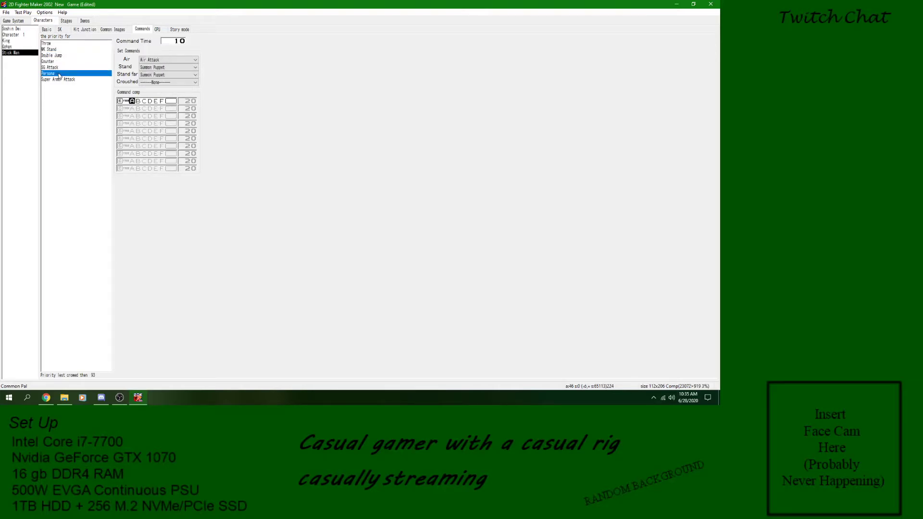
{"action": "left_click", "coordinate": [59, 80]}
- Delete the WK Stand command from Stick Man's command list
{"action": "left_click", "coordinate": [59, 50]}
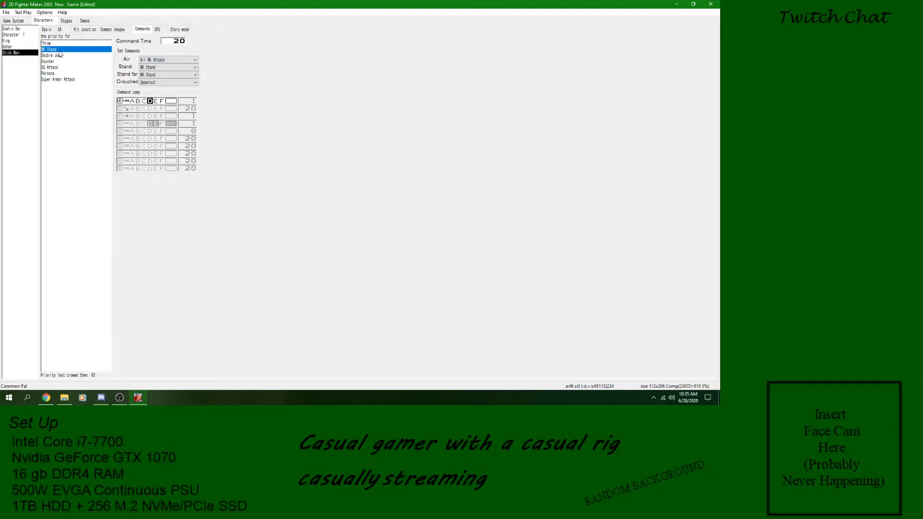
{"action": "right_click", "coordinate": [52, 53]}
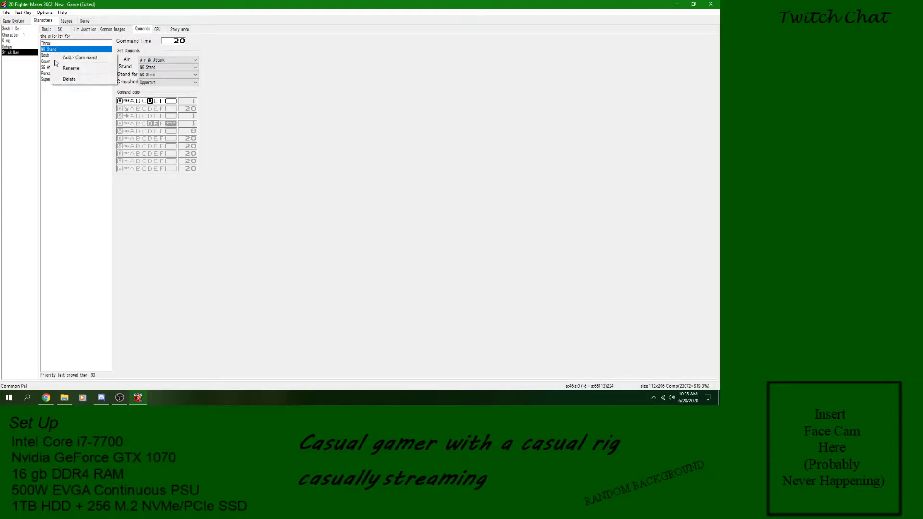
{"action": "left_click", "coordinate": [87, 83]}
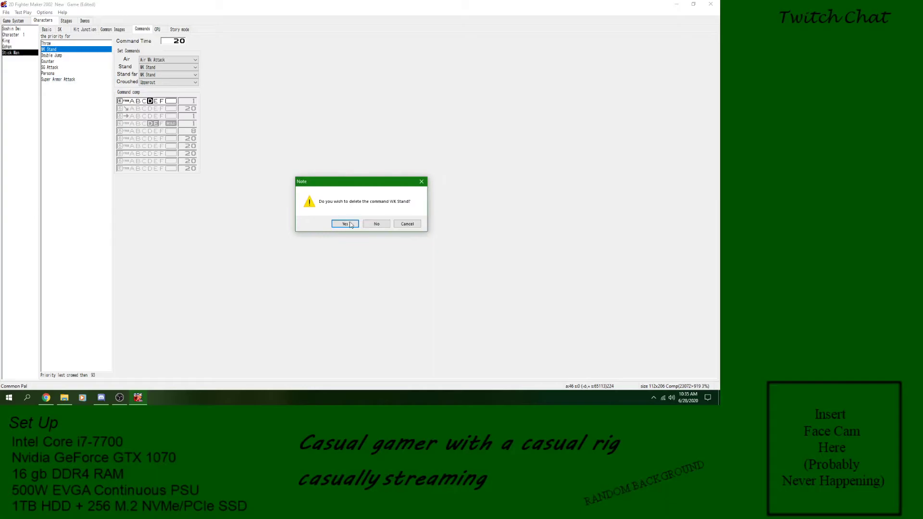
{"action": "left_click", "coordinate": [350, 224]}
- Add a command named WK Stand before Super Armor Attack, with button D in its only row
{"action": "left_click", "coordinate": [55, 73]}
{"action": "right_click", "coordinate": [51, 74]}
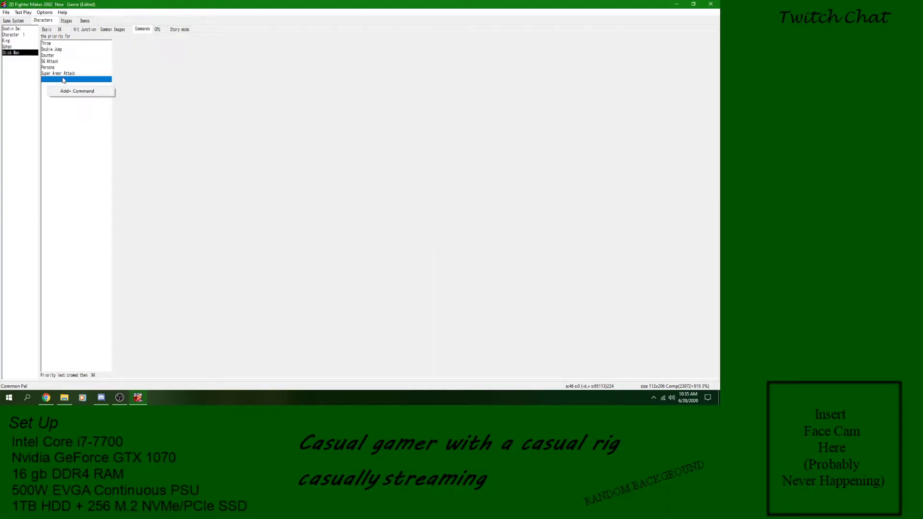
{"action": "left_click", "coordinate": [70, 81]}
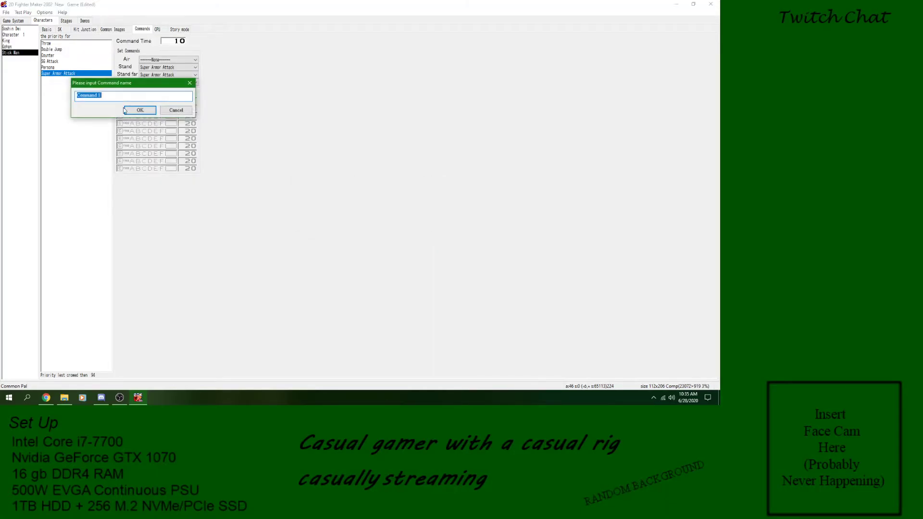
{"action": "type", "text": "WK Stand"}
{"action": "key", "text": "Return"}
{"action": "left_click", "coordinate": [120, 101]}
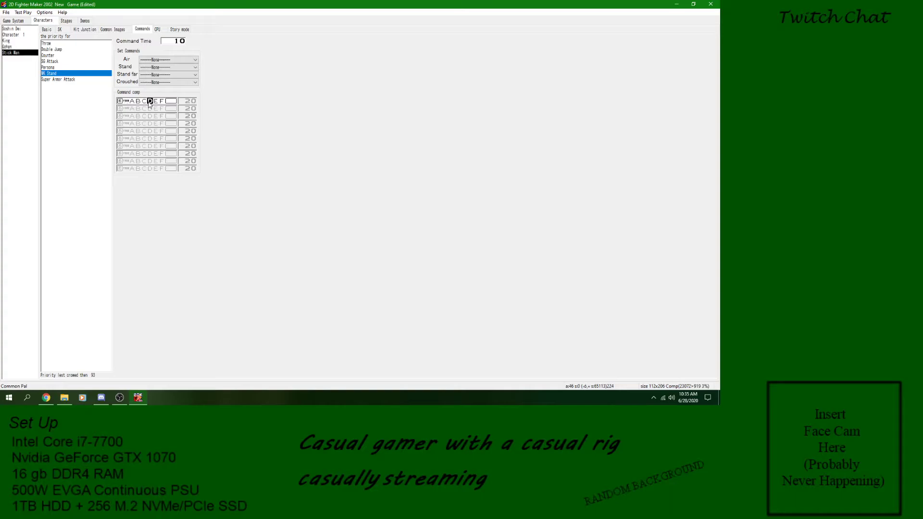
- Assign the WK Stand skill to both the Stand and Stand far states of the WK Stand command
{"action": "left_click", "coordinate": [164, 67]}
{"action": "scroll", "coordinate": [187, 156], "scroll_direction": "down", "scroll_amount": 1}
{"action": "scroll", "coordinate": [187, 157], "scroll_direction": "down", "scroll_amount": 8}
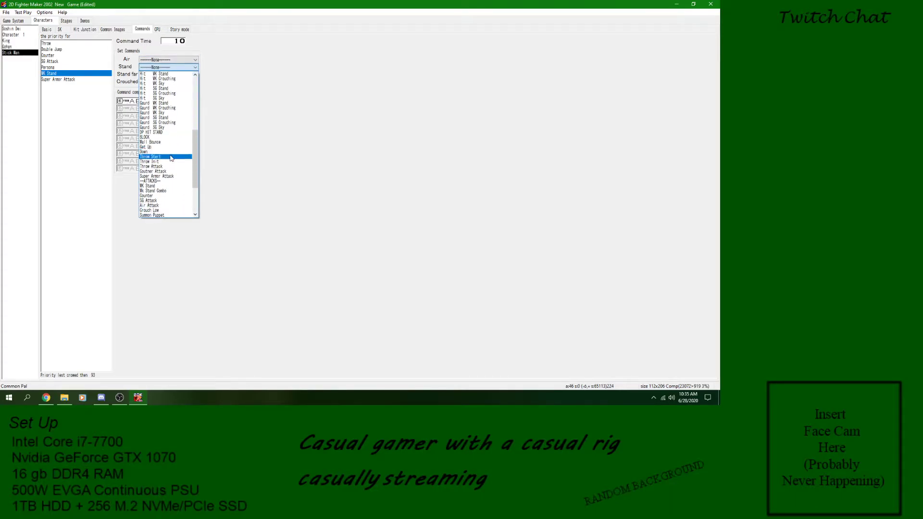
{"action": "left_click", "coordinate": [159, 186]}
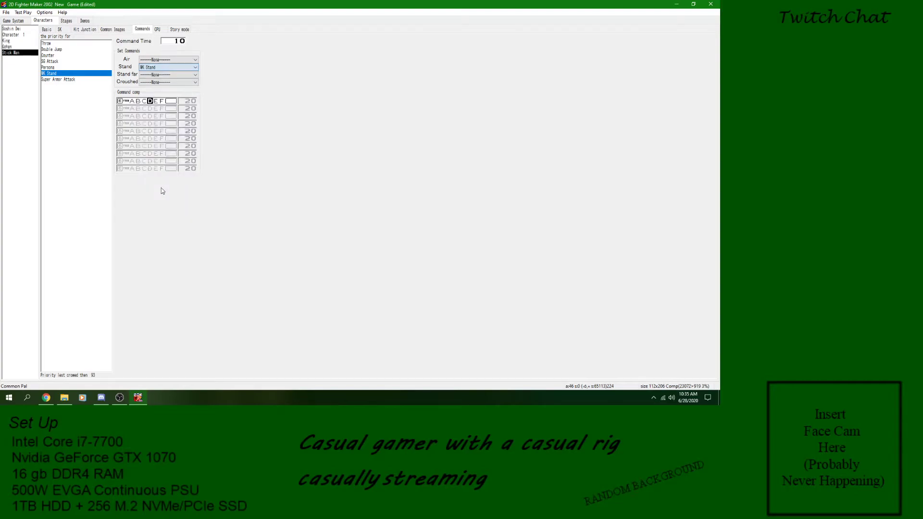
{"action": "left_click", "coordinate": [160, 75]}
{"action": "scroll", "coordinate": [164, 154], "scroll_direction": "down", "scroll_amount": 8}
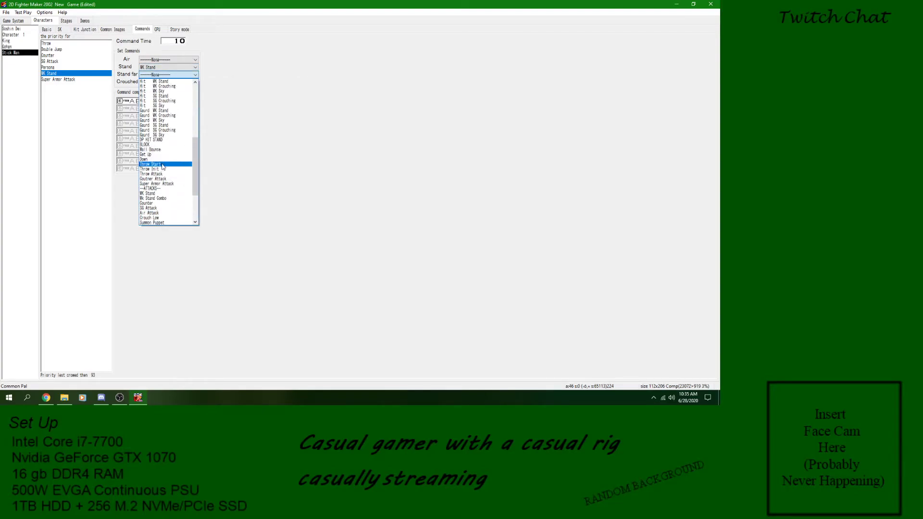
{"action": "left_click", "coordinate": [167, 195]}
- Assign the Air Attack skill to the Air state of the WK Stand command
{"action": "left_click", "coordinate": [174, 59]}
{"action": "scroll", "coordinate": [163, 144], "scroll_direction": "down", "scroll_amount": 6}
{"action": "scroll", "coordinate": [162, 149], "scroll_direction": "down", "scroll_amount": 5}
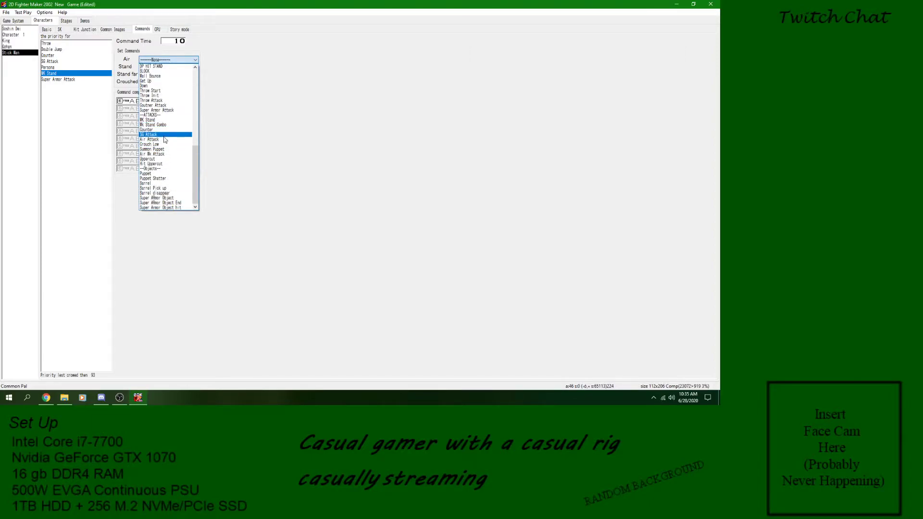
{"action": "left_click", "coordinate": [165, 140]}
- Assign Crouch Low to the WK Stand command's Crouched state and Air Wk Attack to its Air state
{"action": "left_click", "coordinate": [166, 82]}
{"action": "scroll", "coordinate": [173, 130], "scroll_direction": "down", "scroll_amount": 5}
{"action": "scroll", "coordinate": [173, 128], "scroll_direction": "down", "scroll_amount": 2}
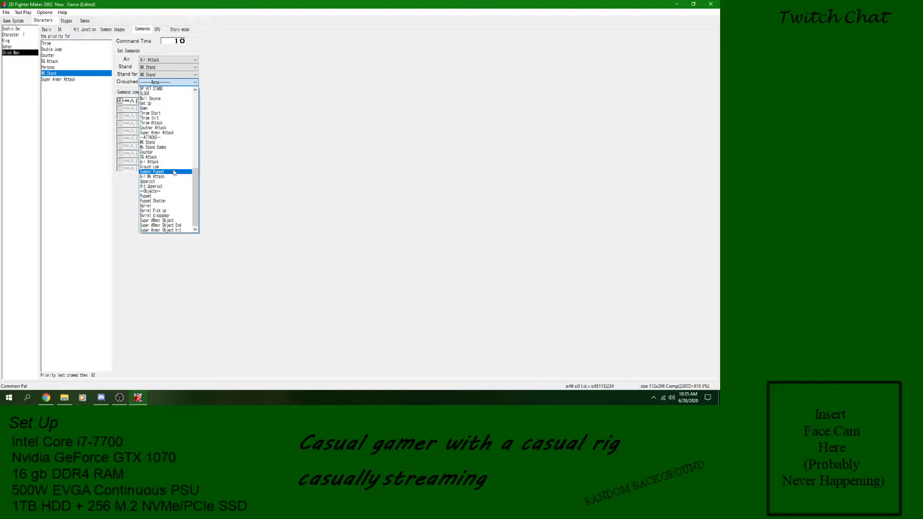
{"action": "left_click", "coordinate": [172, 163]}
{"action": "left_click", "coordinate": [169, 58]}
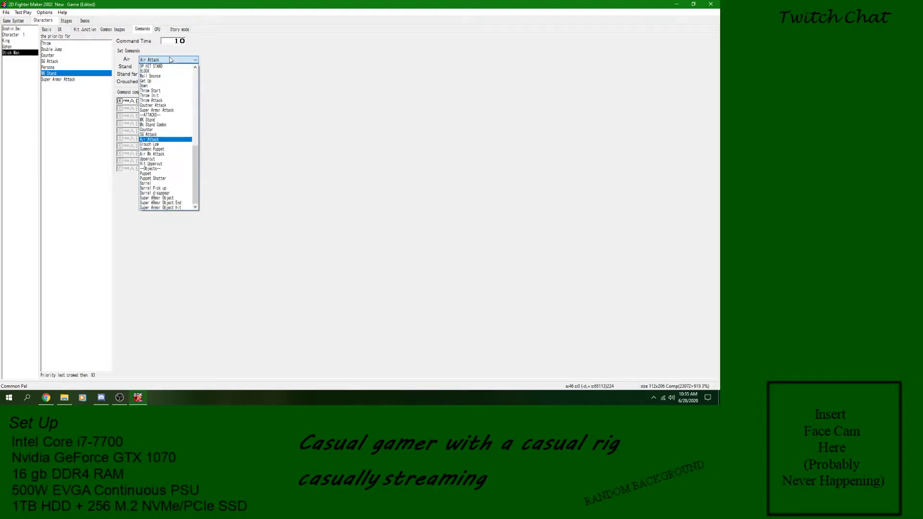
{"action": "left_click", "coordinate": [166, 154]}
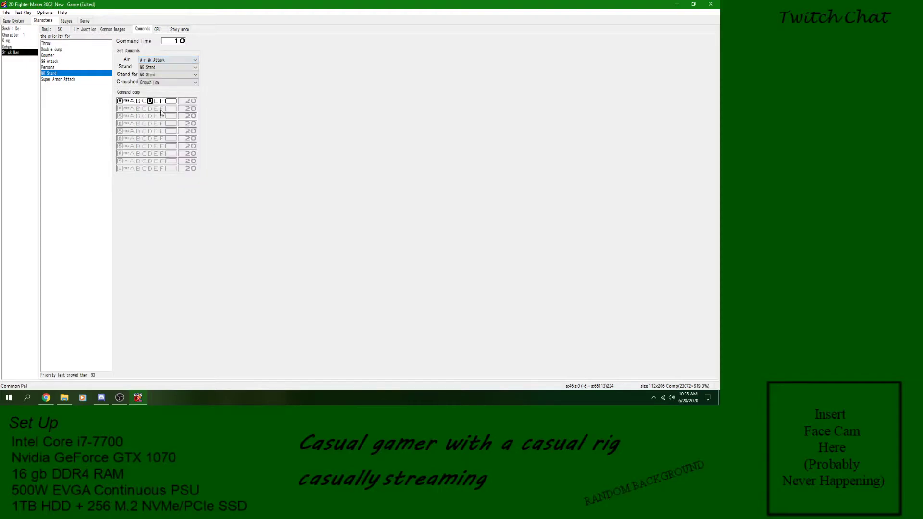
- Save the game and test-play a Stick Man versus Stick Man battle, trying the WK Stand and Throw commands
{"action": "left_click", "coordinate": [6, 13]}
{"action": "left_click", "coordinate": [19, 41]}
{"action": "left_click", "coordinate": [23, 12]}
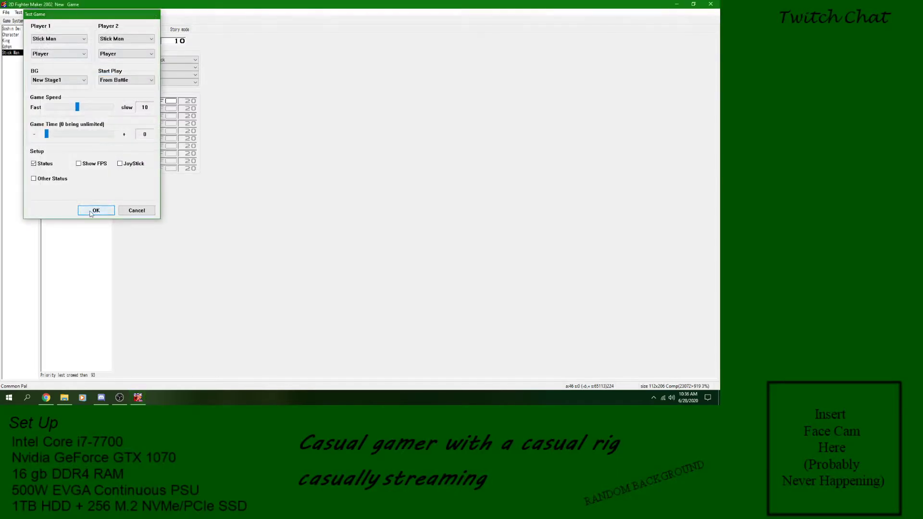
{"action": "left_click", "coordinate": [95, 210]}
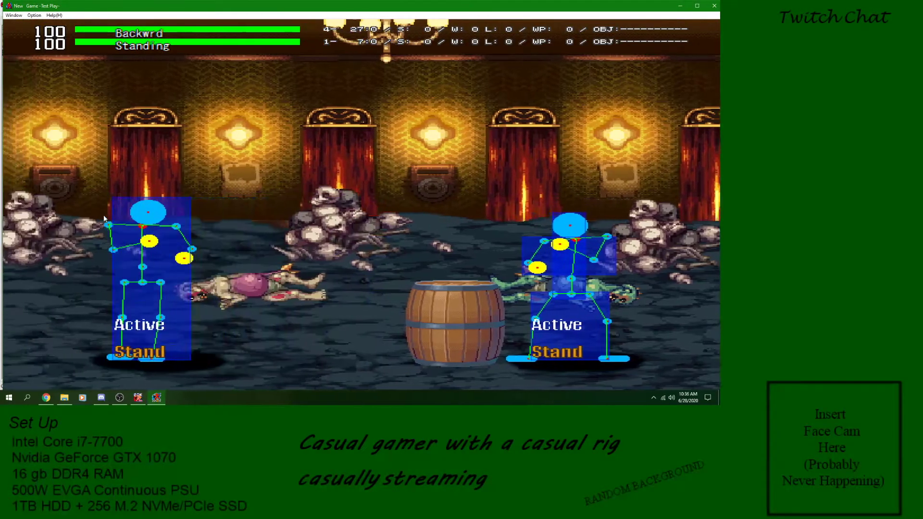
{"action": "key", "text": "Left"}
{"action": "key", "text": "z"}
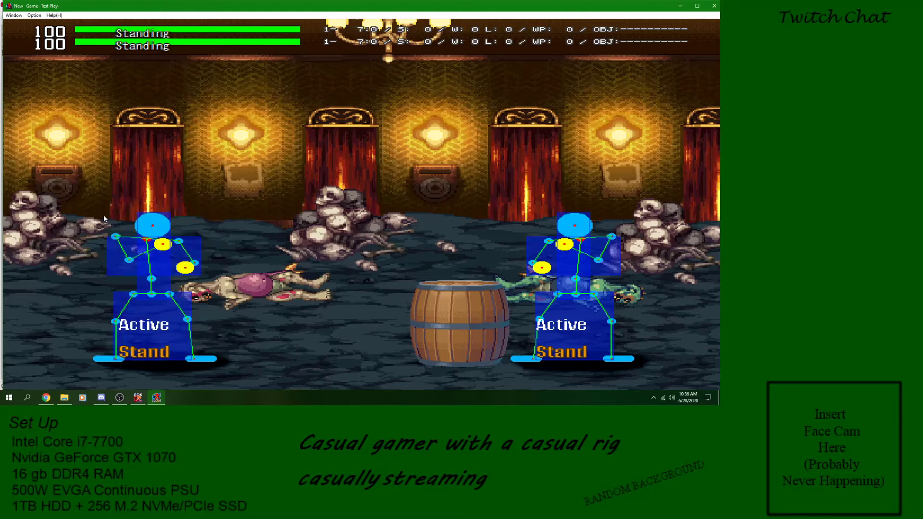
{"action": "key", "text": "z"}
{"action": "key", "text": "x"}
{"action": "key", "text": "z"}
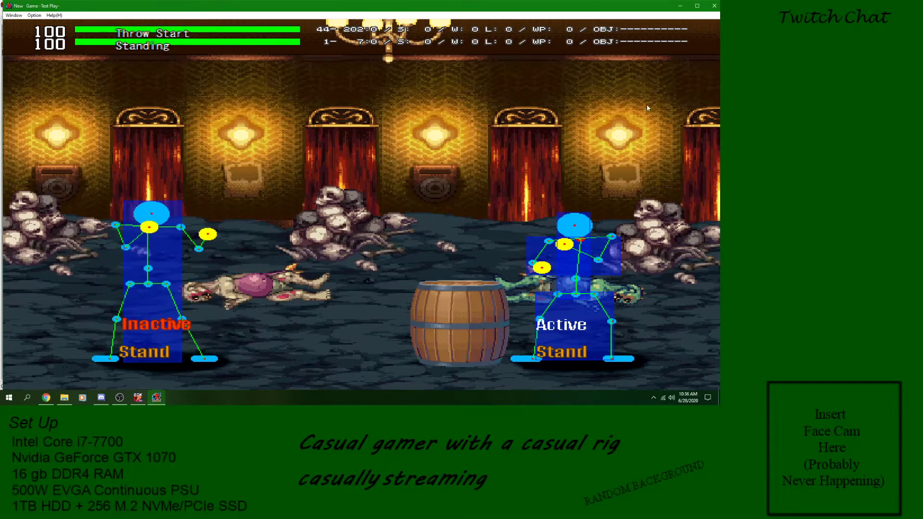
{"action": "left_click", "coordinate": [713, 7]}
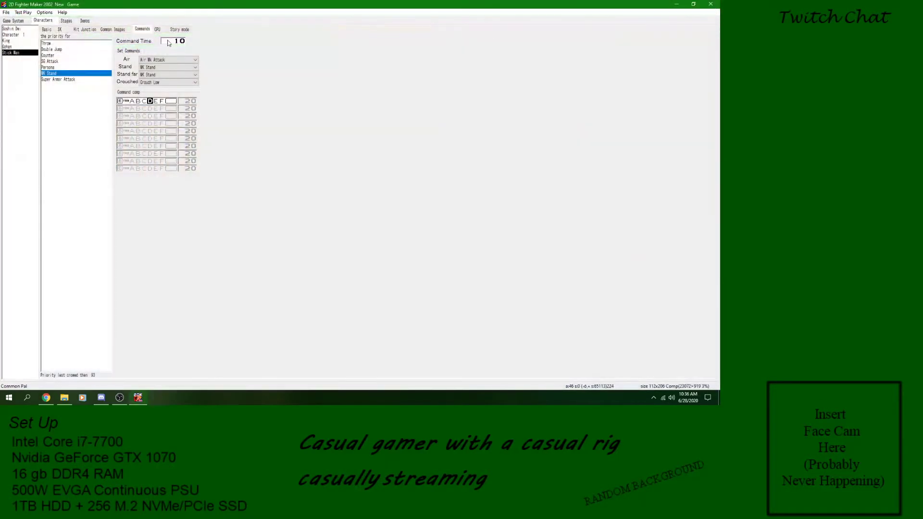
- Reduce the Throw command to a single ending row with buttons A and D and the hold option at 1
{"action": "left_click", "coordinate": [86, 44]}
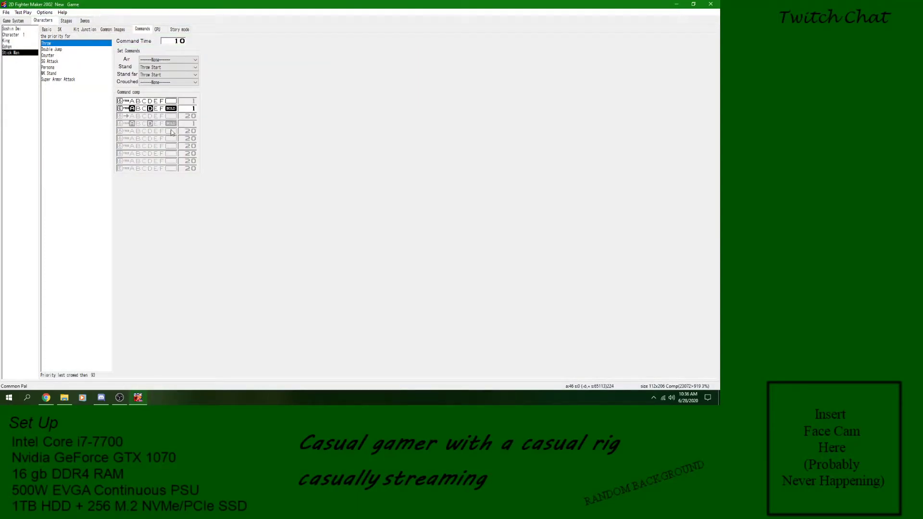
{"action": "left_click", "coordinate": [126, 101]}
{"action": "left_click", "coordinate": [122, 102]}
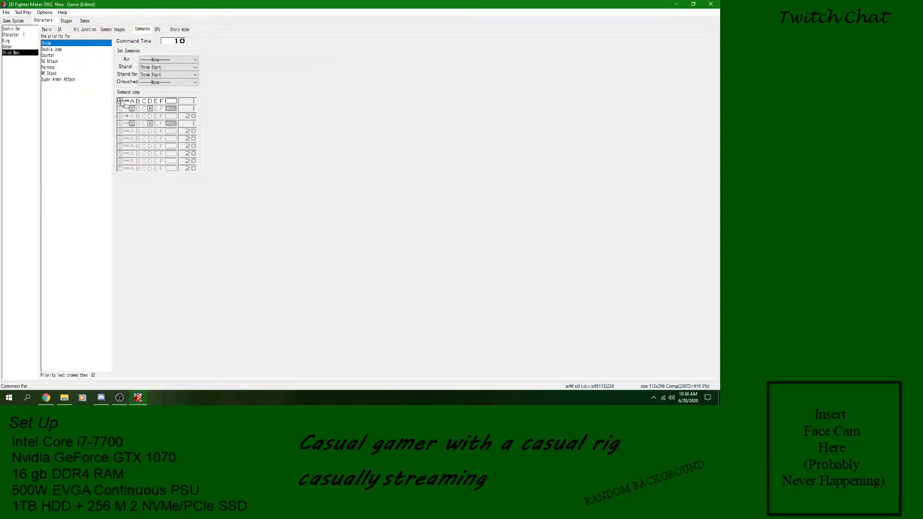
{"action": "left_click", "coordinate": [132, 101]}
{"action": "left_click", "coordinate": [150, 101]}
{"action": "left_click", "coordinate": [171, 101]}
- Save the game and test-play the single-row A and D Throw command in battle
{"action": "left_click", "coordinate": [5, 12]}
{"action": "left_click", "coordinate": [15, 39]}
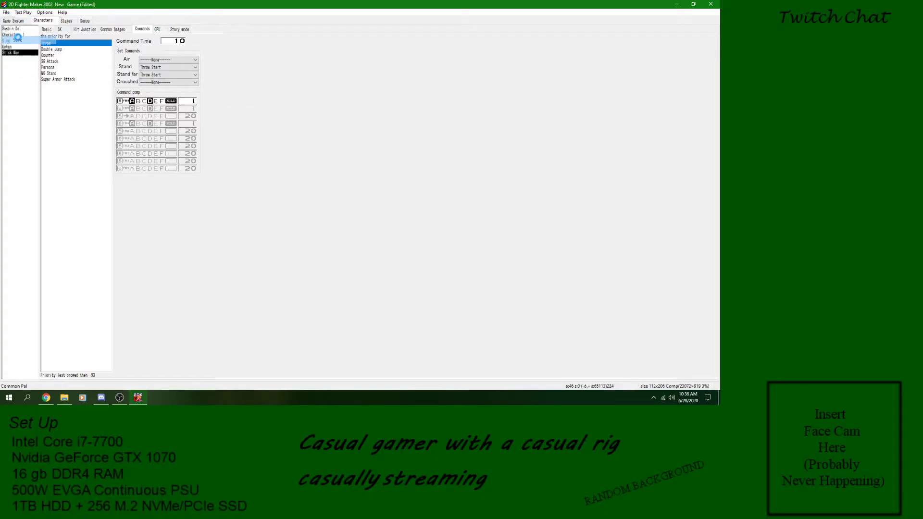
{"action": "left_click", "coordinate": [23, 12]}
{"action": "left_click", "coordinate": [97, 209]}
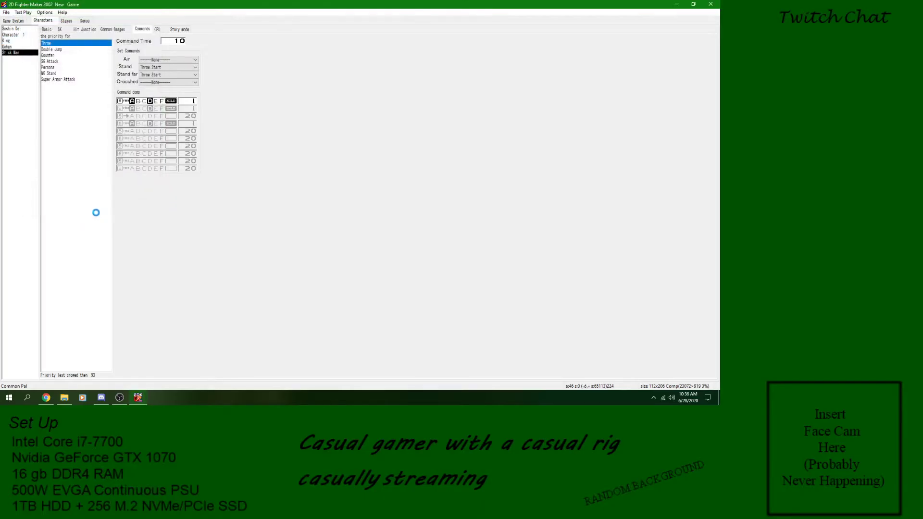
{"action": "key", "text": "z"}
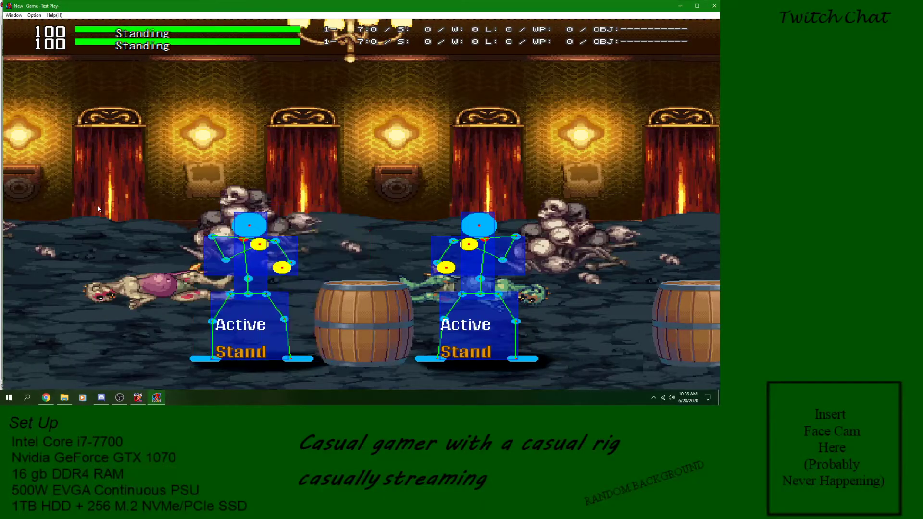
{"action": "key", "text": "z"}
{"action": "key", "text": "z"}
{"action": "key", "text": "z"}
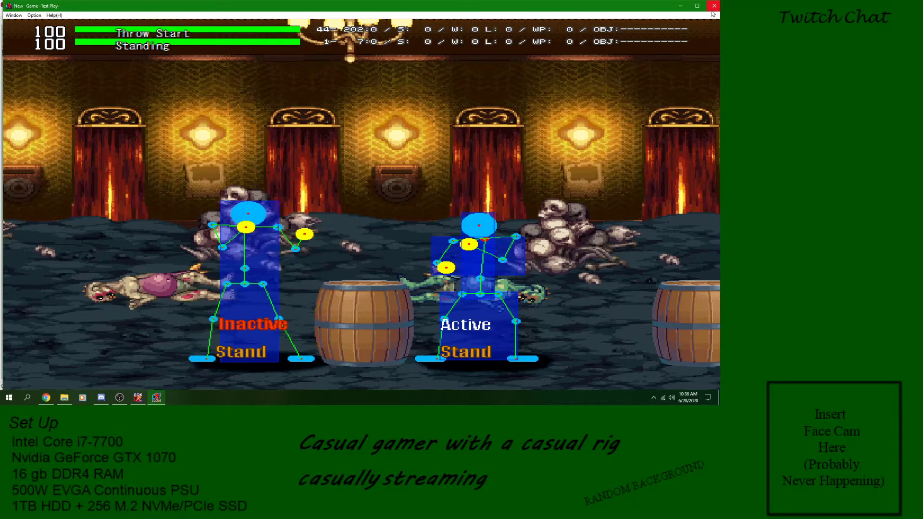
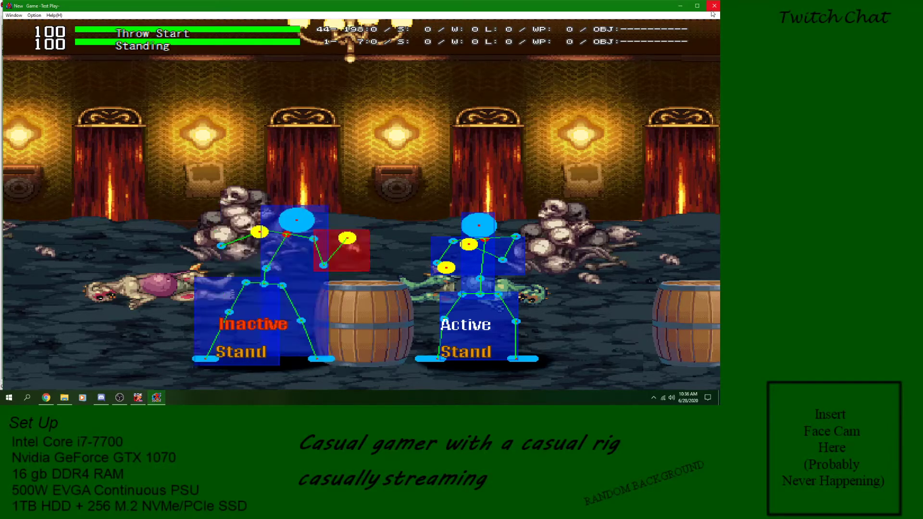
{"action": "left_click", "coordinate": [712, 10]}
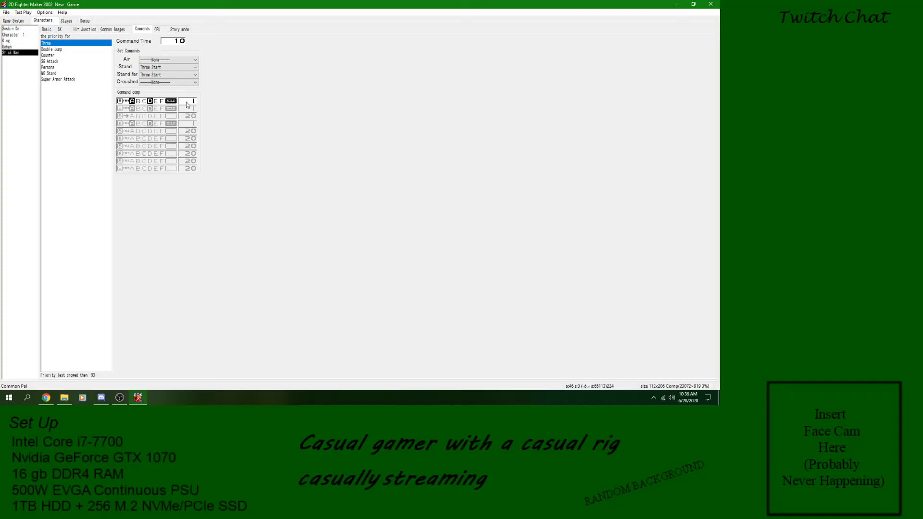
- Continue the Throw command beyond its first row and clear buttons A and D from its first two rows
{"action": "left_click", "coordinate": [50, 72]}
{"action": "left_click", "coordinate": [53, 68]}
{"action": "left_click", "coordinate": [58, 74]}
{"action": "left_click", "coordinate": [60, 68]}
{"action": "left_click", "coordinate": [63, 44]}
{"action": "left_click", "coordinate": [121, 102]}
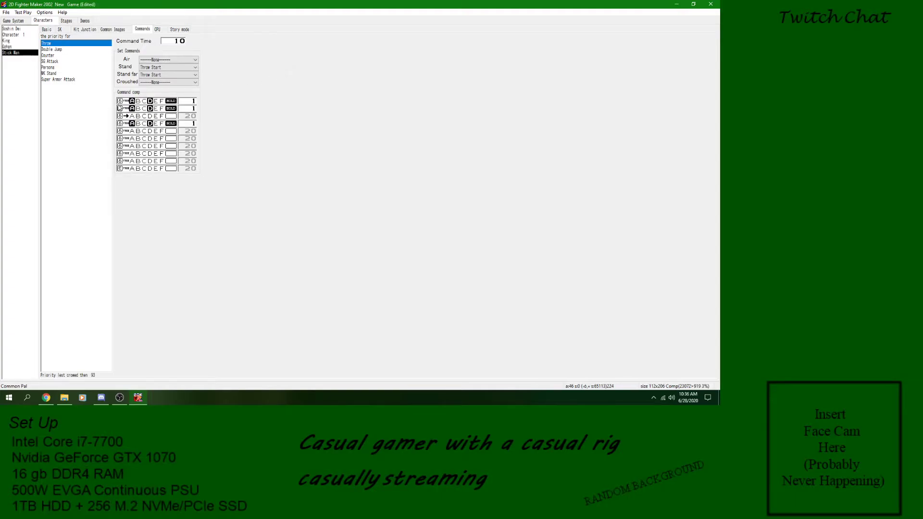
{"action": "left_click", "coordinate": [120, 102]}
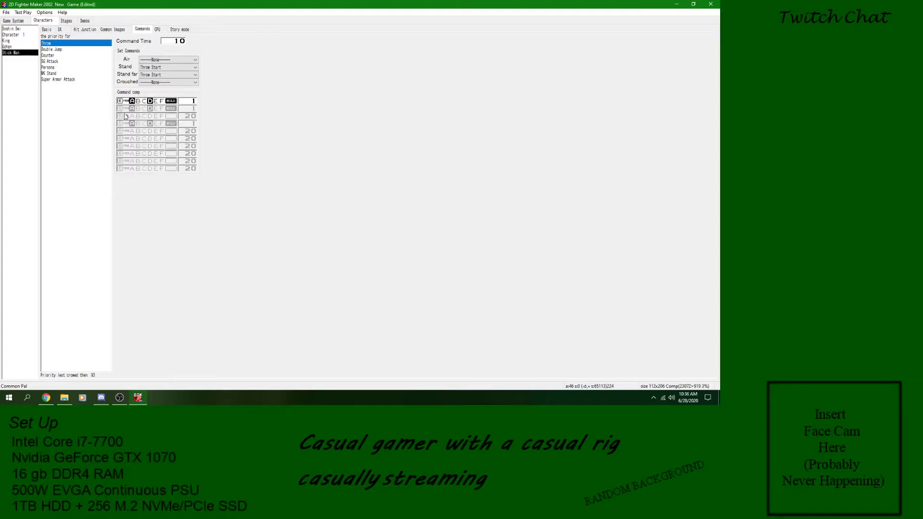
{"action": "left_click", "coordinate": [120, 101]}
{"action": "left_click", "coordinate": [132, 109]}
{"action": "left_click", "coordinate": [150, 108]}
{"action": "left_click", "coordinate": [150, 101]}
{"action": "left_click", "coordinate": [132, 101]}
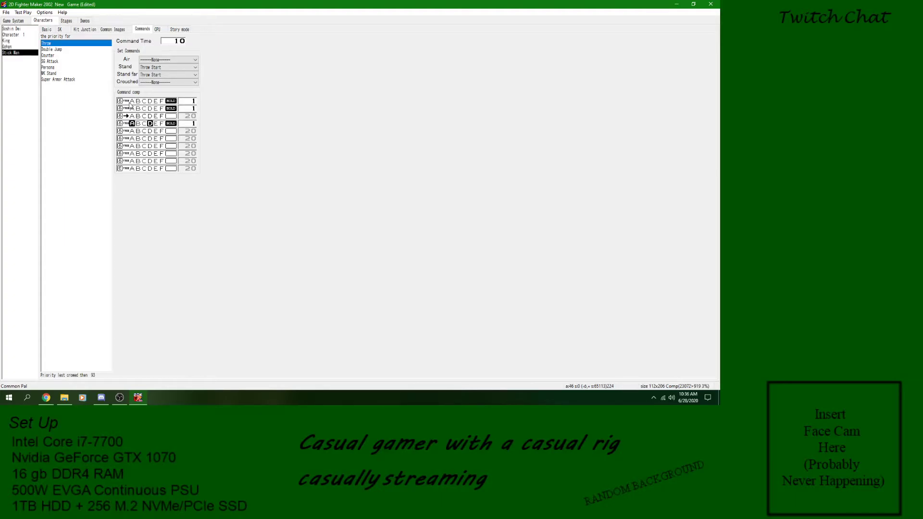
- Set Throw's first two rows to down and down-forward without hold, and end the command at the fourth row
{"action": "left_click", "coordinate": [171, 105]}
{"action": "left_click", "coordinate": [170, 102]}
{"action": "left_click", "coordinate": [169, 110]}
{"action": "left_click", "coordinate": [170, 108]}
{"action": "left_click", "coordinate": [125, 101]}
{"action": "left_click", "coordinate": [127, 108]}
{"action": "left_click", "coordinate": [120, 123]}
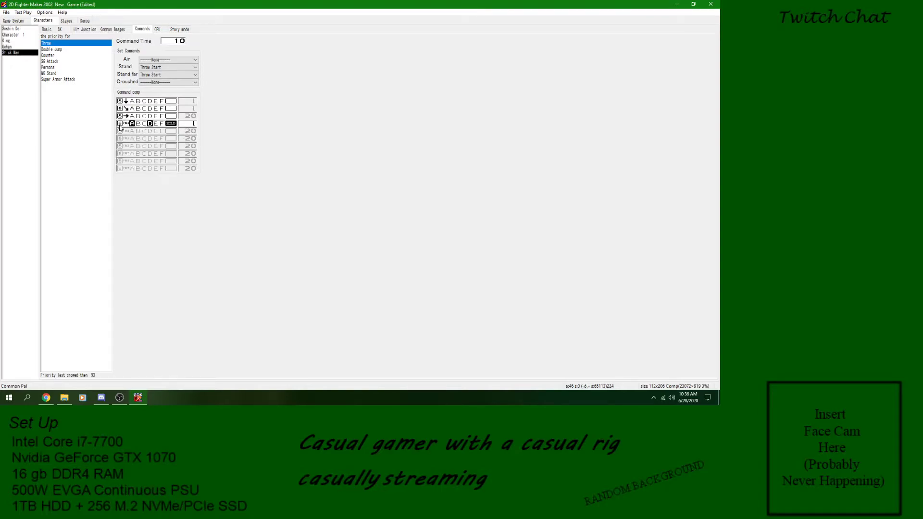
- Save the game and test-play Throw with the down, down-forward, forward motion before A and D
{"action": "left_click", "coordinate": [6, 13]}
{"action": "left_click", "coordinate": [23, 12]}
{"action": "left_click", "coordinate": [106, 213]}
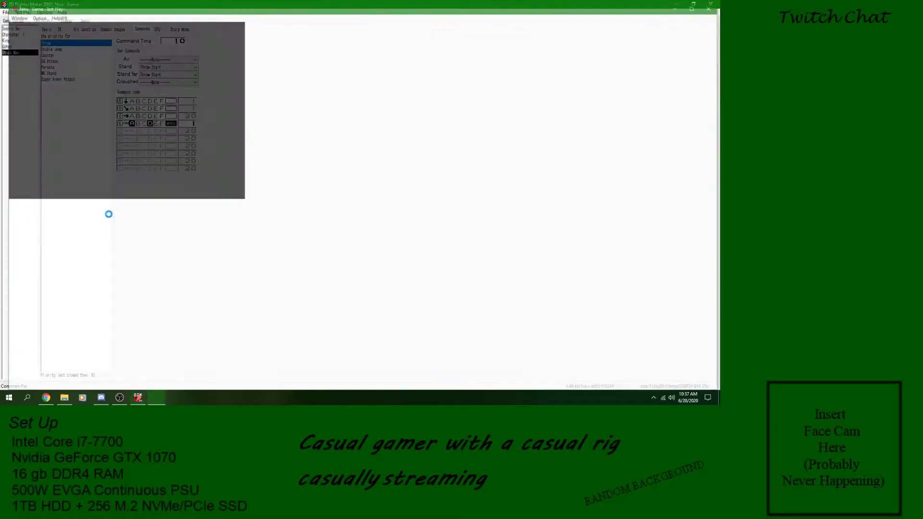
{"action": "key", "text": "z"}
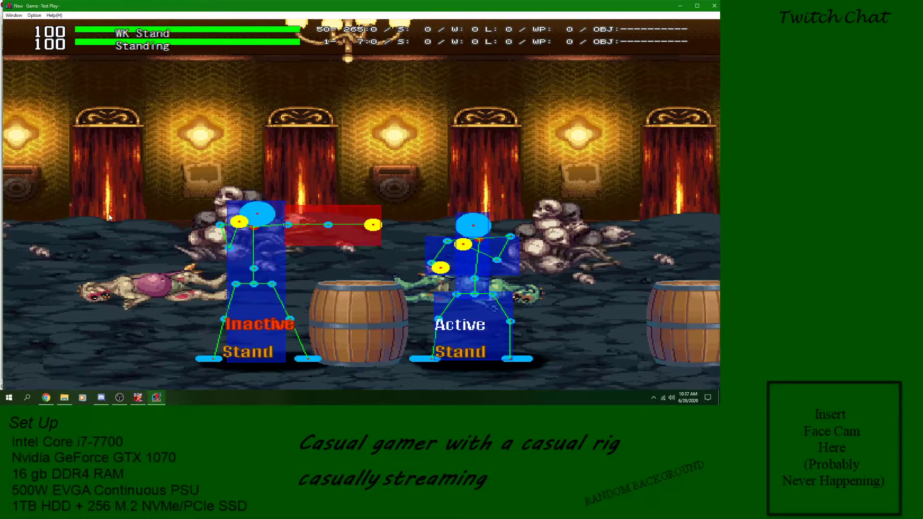
{"action": "key", "text": "x"}
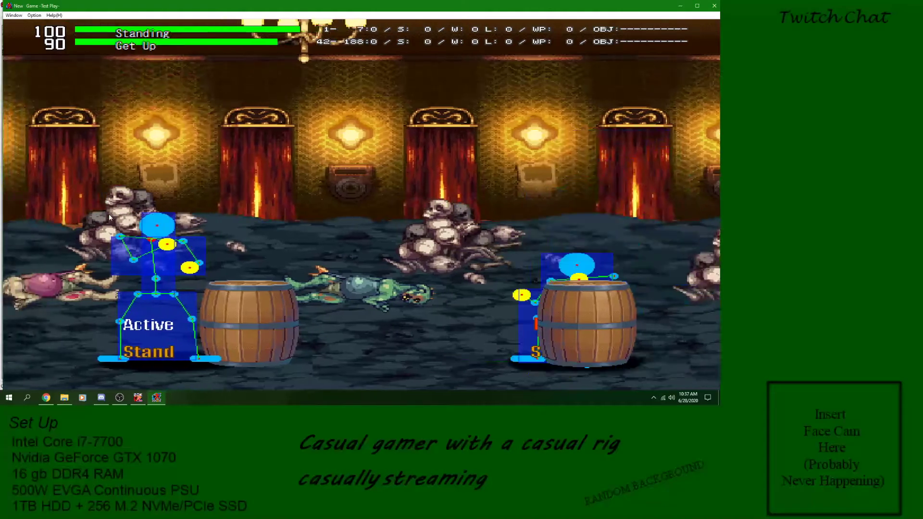
{"action": "key", "text": "Left"}
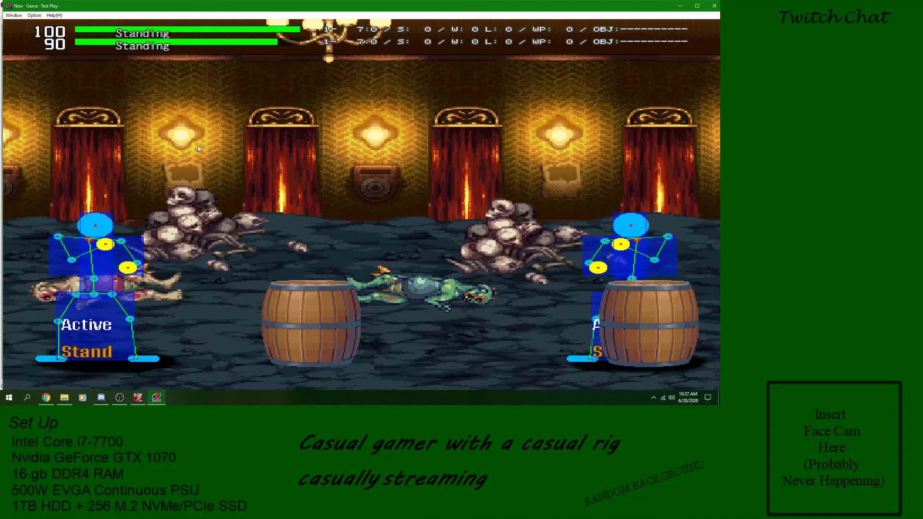
{"action": "left_click", "coordinate": [714, 6]}
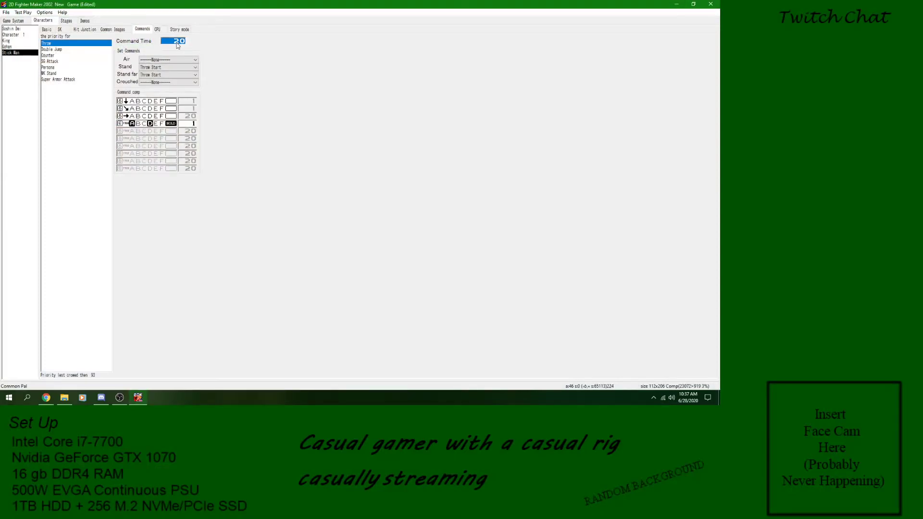
- Set Throw's Command Time to 30, save the game, and test-play the directional throw motion
{"action": "left_click", "coordinate": [6, 14]}
{"action": "left_click", "coordinate": [14, 41]}
{"action": "left_click", "coordinate": [22, 14]}
{"action": "left_click", "coordinate": [102, 213]}
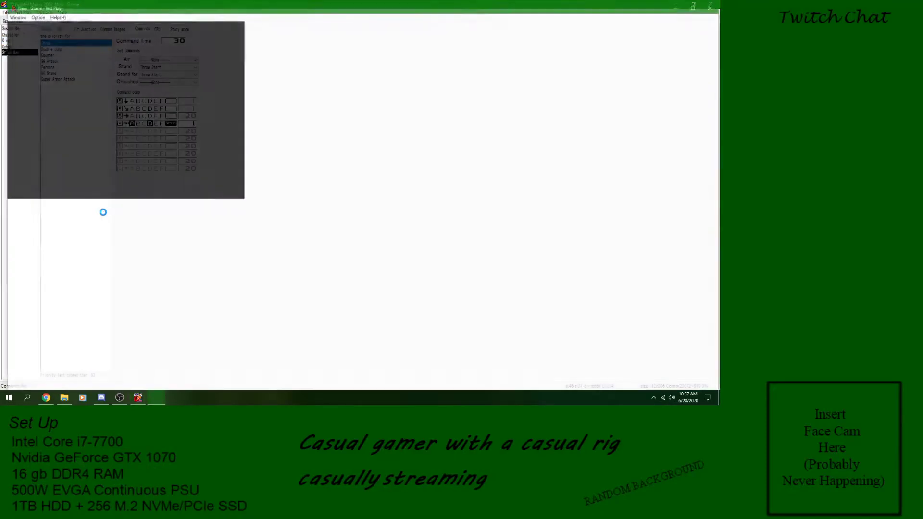
{"action": "key", "text": "Right"}
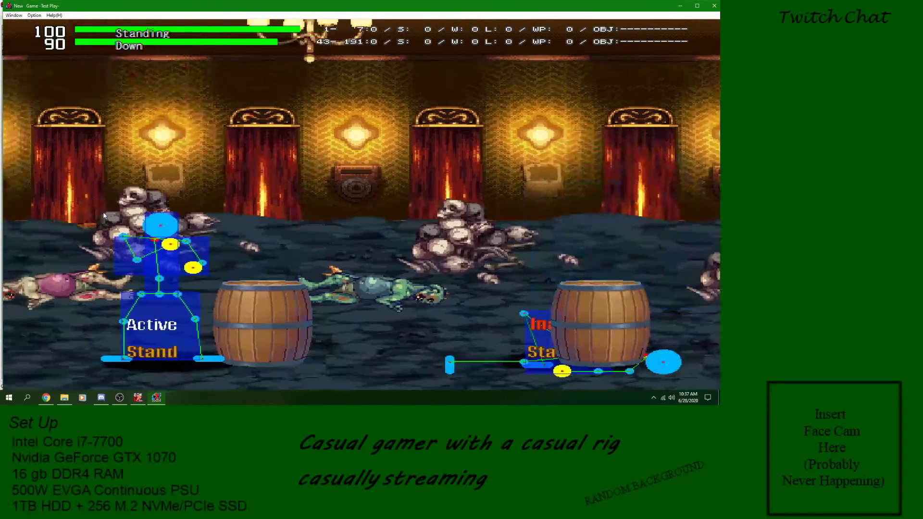
{"action": "key", "text": "Down"}
{"action": "key", "text": "Down"}
{"action": "key", "text": "z"}
{"action": "key", "text": "Down"}
{"action": "key", "text": "z"}
{"action": "key", "text": "Right"}
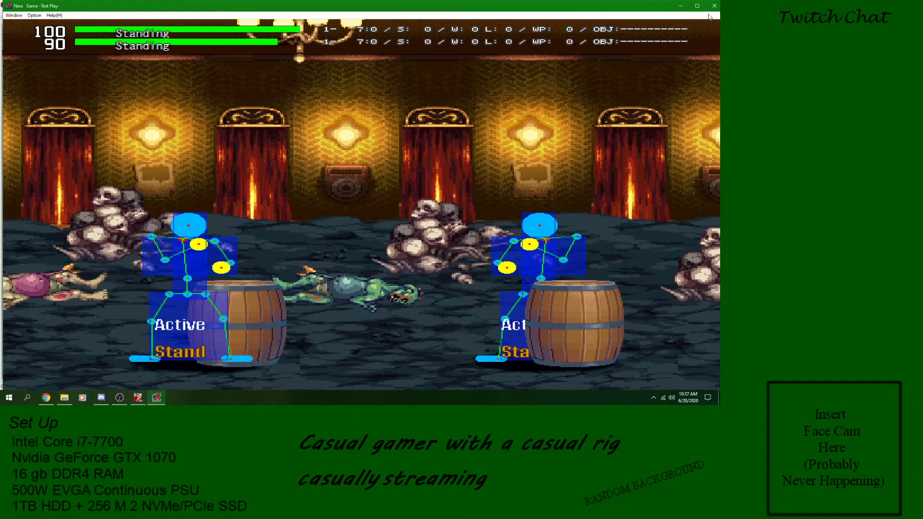
{"action": "left_click", "coordinate": [714, 5]}
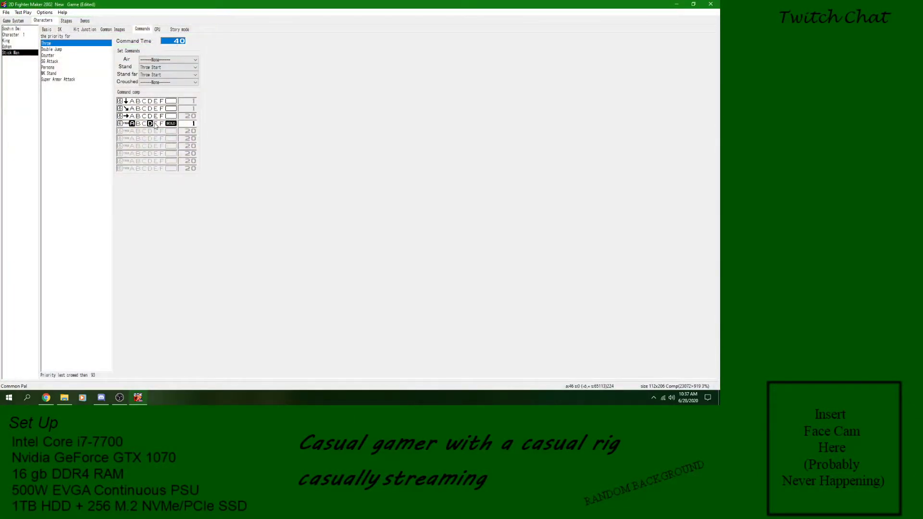
- Set Throw's Command Time to 40, save the game, and try standing attacks in a new test battle
{"action": "left_click", "coordinate": [6, 12]}
{"action": "left_click", "coordinate": [18, 40]}
{"action": "left_click", "coordinate": [27, 14]}
{"action": "left_click", "coordinate": [100, 213]}
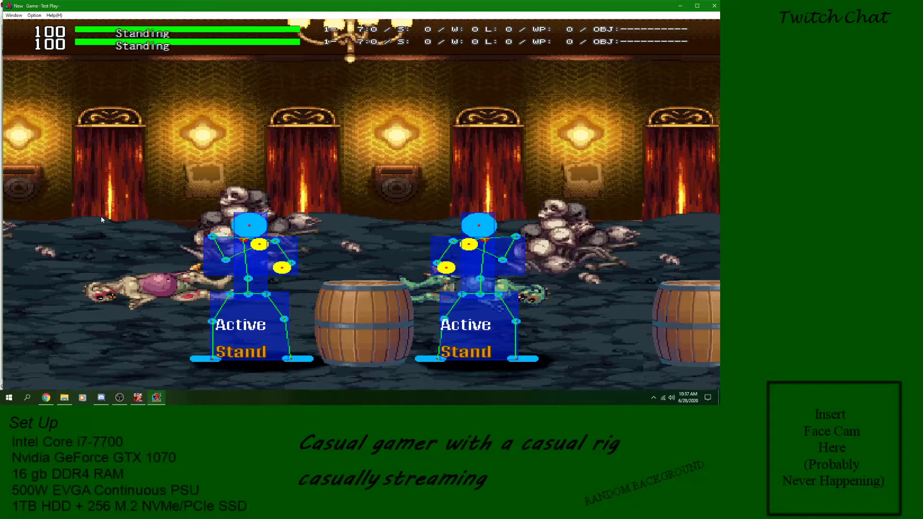
{"action": "key", "text": "z"}
{"action": "key", "text": "z"}
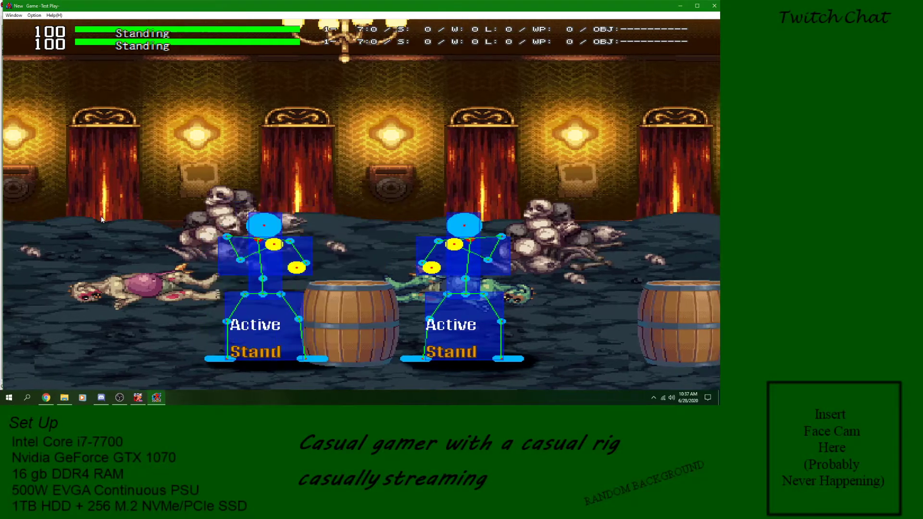
{"action": "key", "text": "z"}
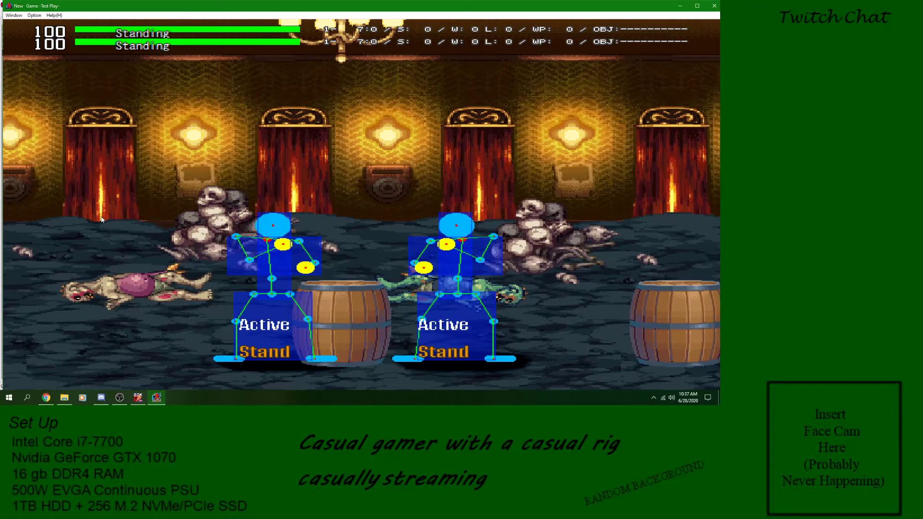
{"action": "key", "text": "z"}
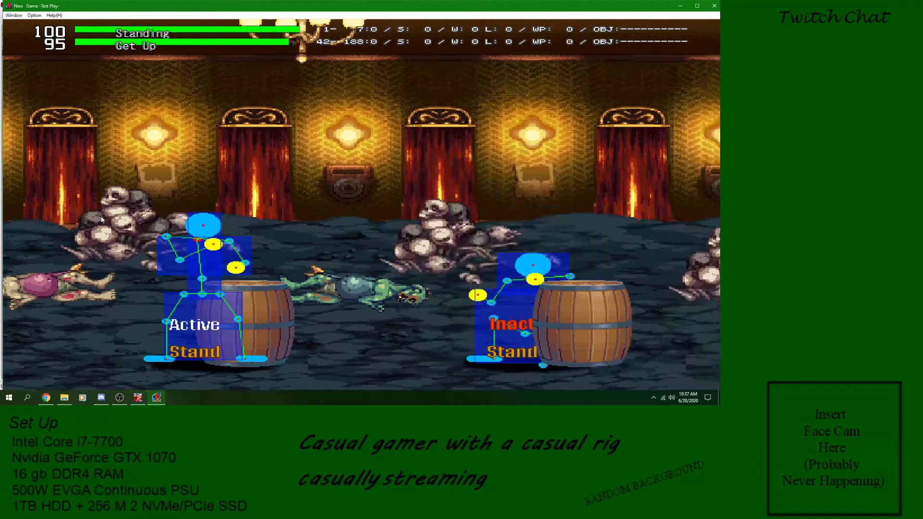
{"action": "key", "text": "x"}
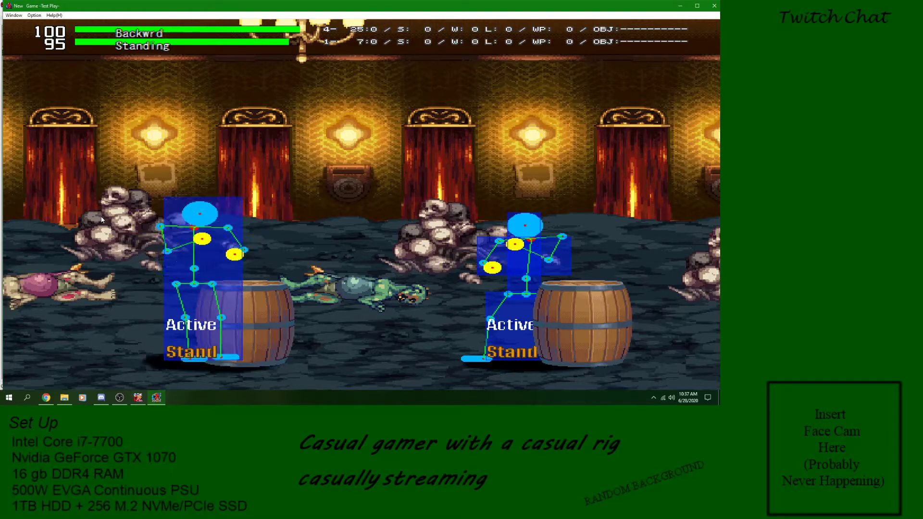
- Repeat the down-to-forward motion with the attack buttons to test how reliably Throw comes out in battle
{"action": "key", "text": "Left"}
{"action": "key", "text": "Right"}
{"action": "key", "text": "z"}
{"action": "key", "text": "Down"}
{"action": "key", "text": "Right"}
{"action": "key", "text": "z"}
{"action": "key", "text": "Right"}
{"action": "key", "text": "z"}
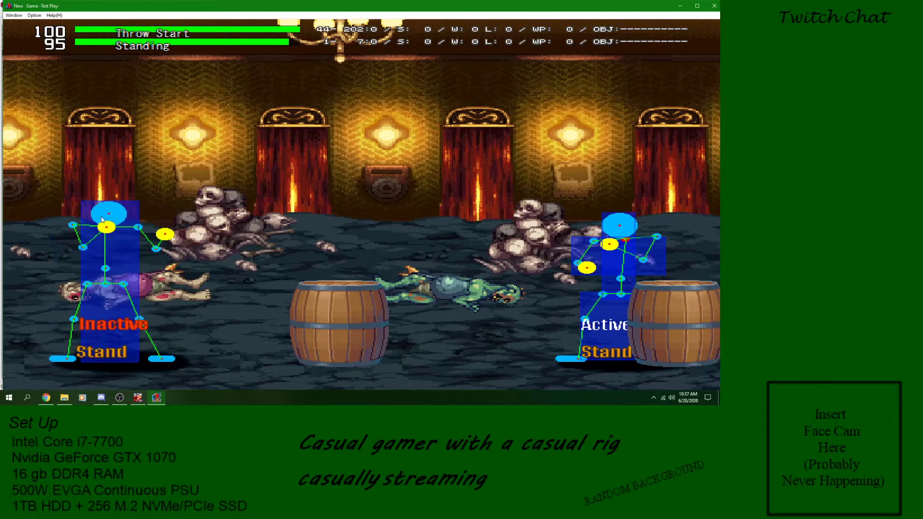
{"action": "key", "text": "Right"}
{"action": "key", "text": "z"}
{"action": "key", "text": "Right"}
{"action": "key", "text": "z"}
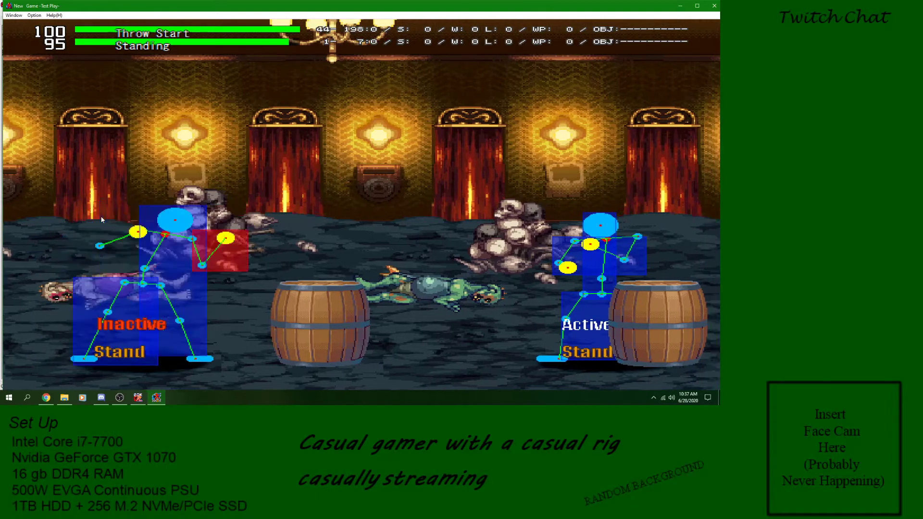
{"action": "key", "text": "Right"}
{"action": "key", "text": "z"}
{"action": "key", "text": "Right"}
{"action": "key", "text": "z"}
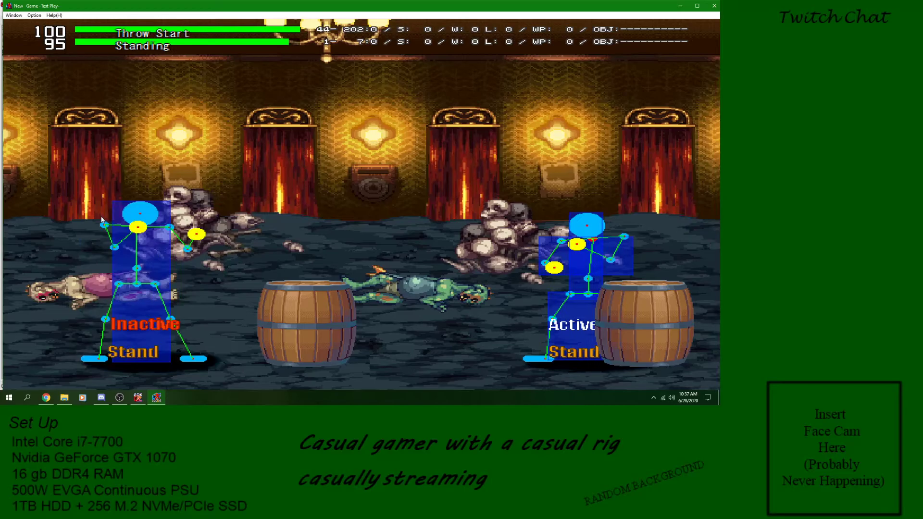
{"action": "key", "text": "Right"}
{"action": "key", "text": "z"}
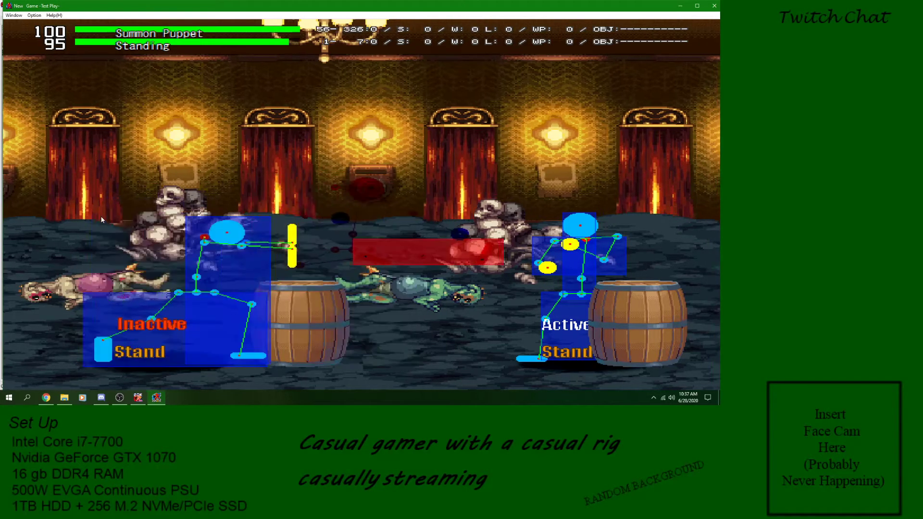
- Try a few more forward attacks in the test battle, and close the test play
{"action": "key", "text": "Right"}
{"action": "key", "text": "z"}
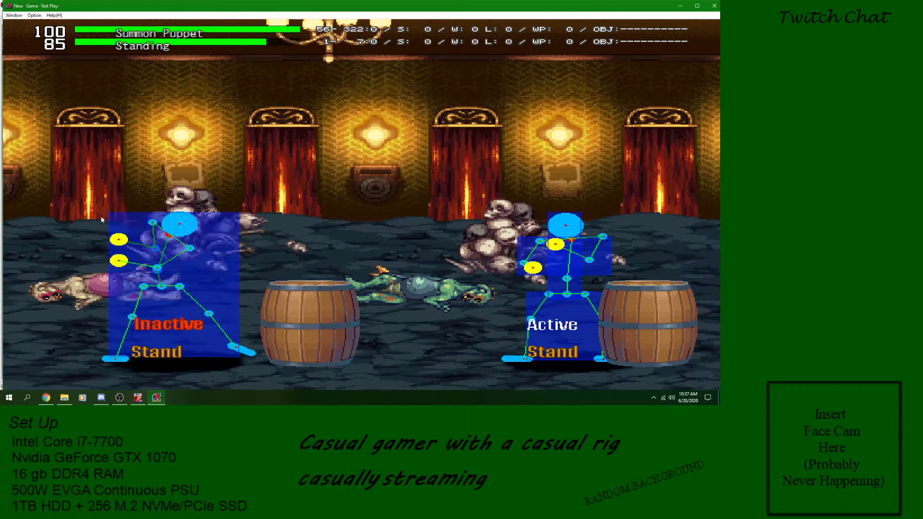
{"action": "key", "text": "z"}
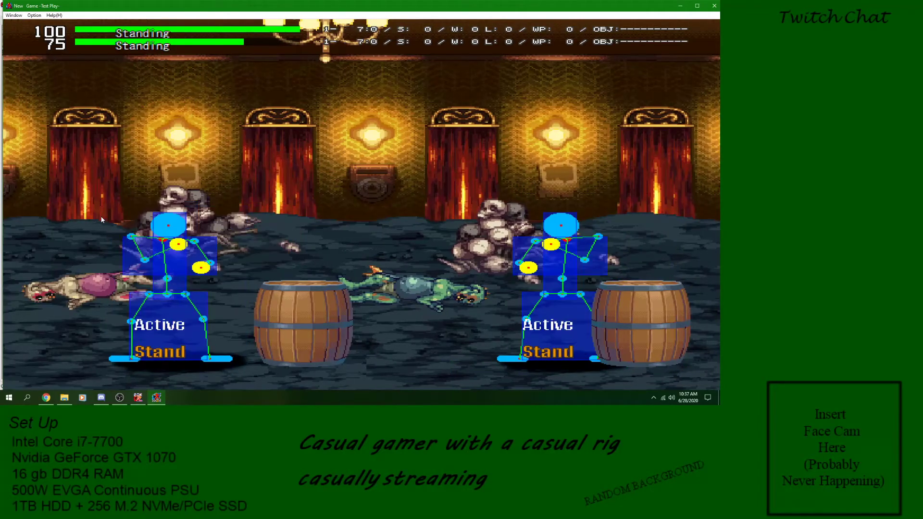
{"action": "key", "text": "Right"}
{"action": "key", "text": "z"}
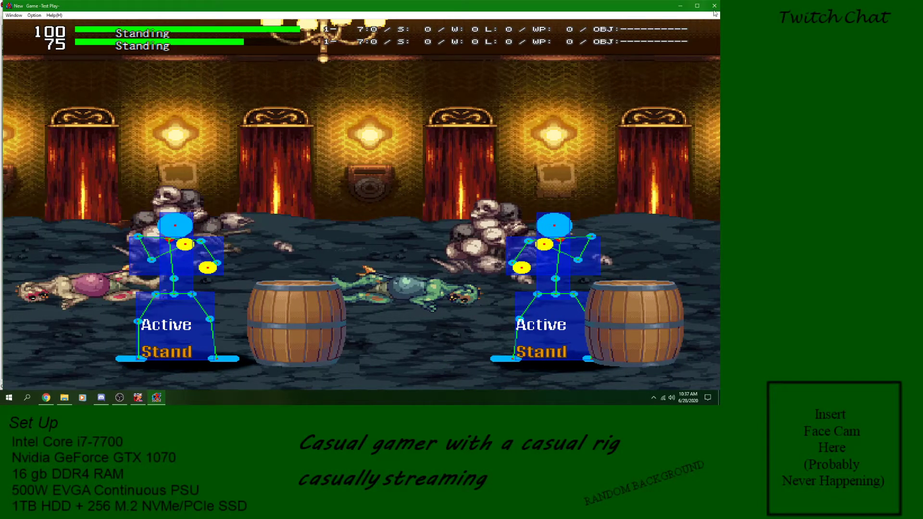
{"action": "left_click", "coordinate": [714, 6]}
- Review the first character's special-move commands, including Illusion Blade Dance, Air Flow Clash Reverse and Flow Clash Far, comparing their motions and Command Time
{"action": "left_click", "coordinate": [53, 73]}
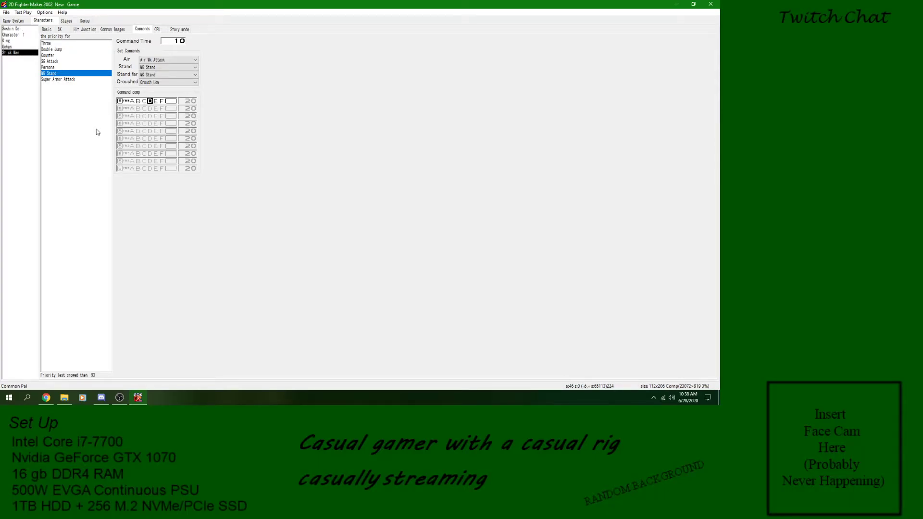
{"action": "left_click", "coordinate": [23, 29]}
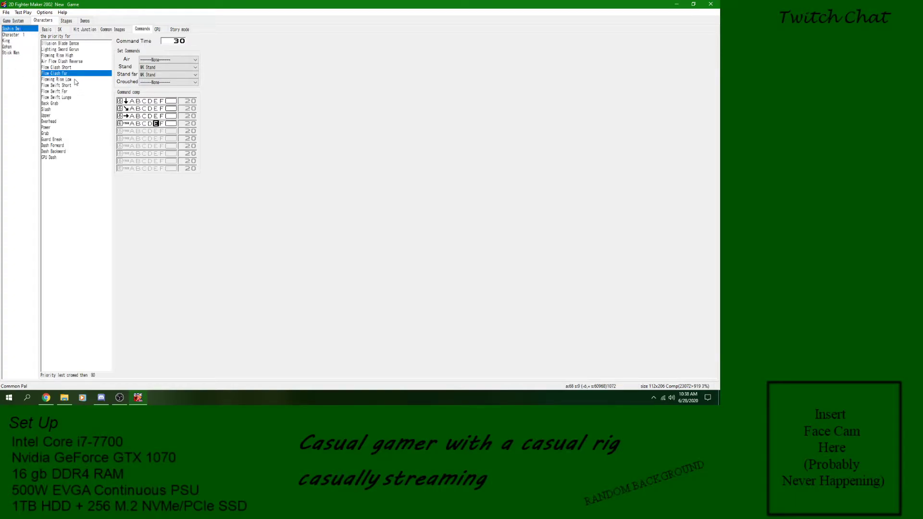
{"action": "left_click", "coordinate": [75, 44]}
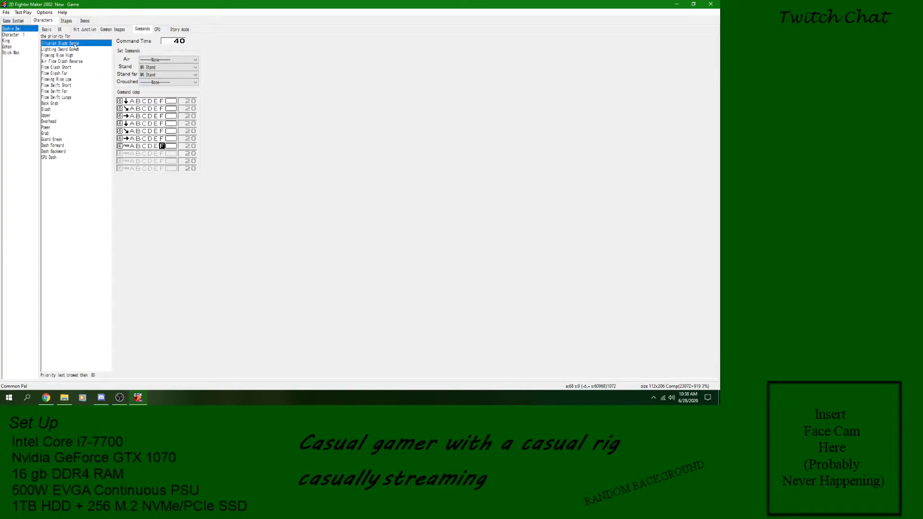
{"action": "left_click", "coordinate": [71, 74]}
{"action": "left_click", "coordinate": [70, 68]}
{"action": "left_click", "coordinate": [72, 62]}
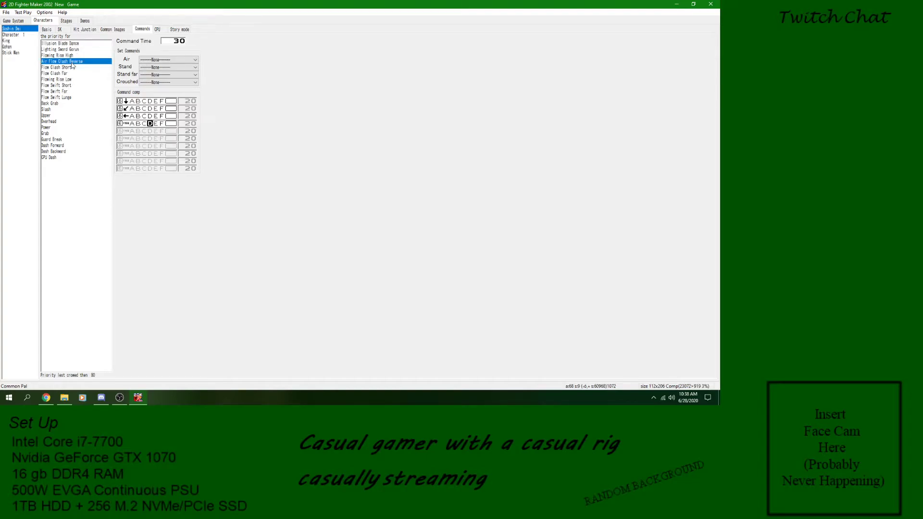
{"action": "left_click", "coordinate": [67, 68]}
{"action": "left_click", "coordinate": [74, 45]}
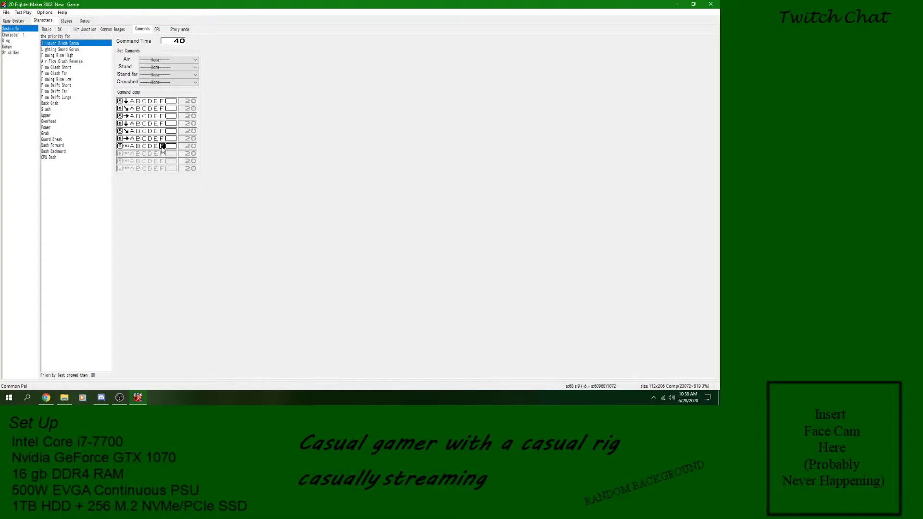
{"action": "left_click_drag", "start_coordinate": [71, 52], "coordinate": [52, 159]}
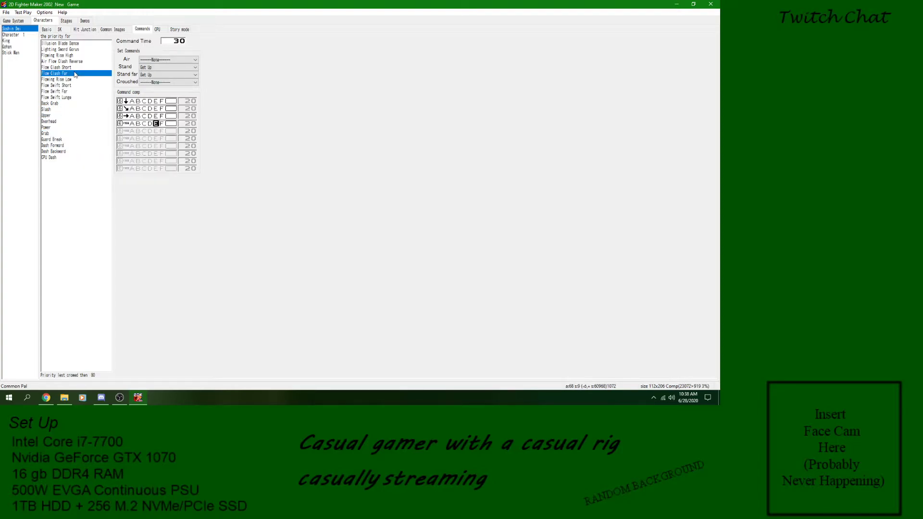
- Look through Stick Man's commands from Double Jump to Super Armor Attack, and view his skill list
{"action": "left_click", "coordinate": [16, 54]}
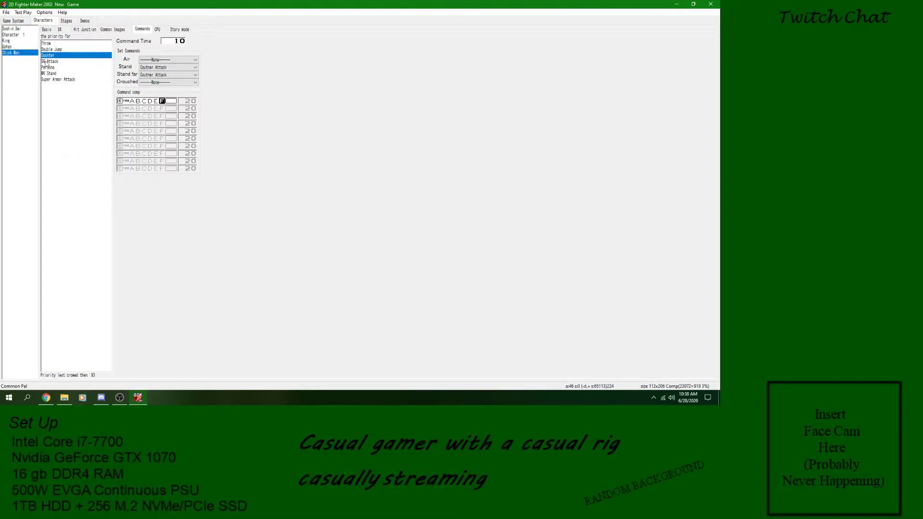
{"action": "left_click", "coordinate": [64, 49]}
{"action": "left_click_drag", "start_coordinate": [76, 69], "coordinate": [76, 75]}
{"action": "left_click", "coordinate": [73, 79]}
{"action": "left_click", "coordinate": [66, 71]}
{"action": "left_click", "coordinate": [65, 70]}
{"action": "left_click", "coordinate": [60, 29]}
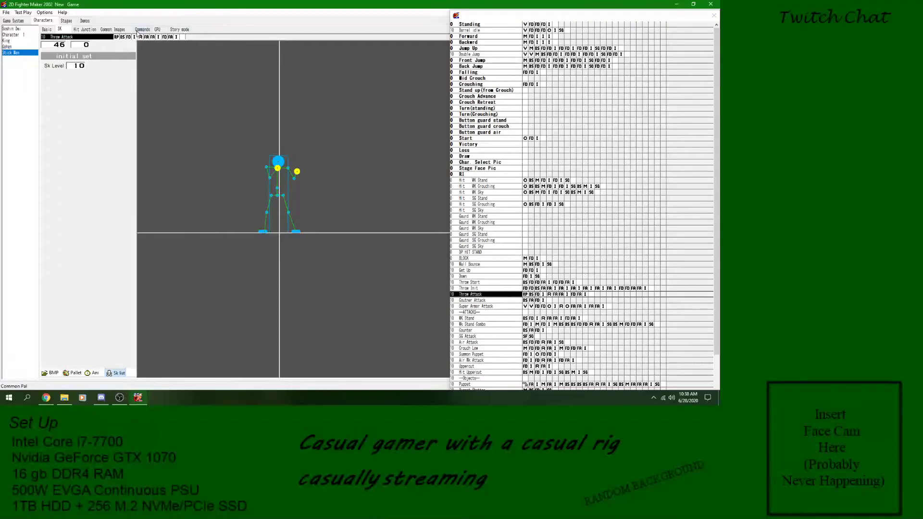
- Compare Stick Man's command settings from Super Armor Attack back up to Throw
{"action": "left_click", "coordinate": [137, 30]}
{"action": "left_click", "coordinate": [70, 79]}
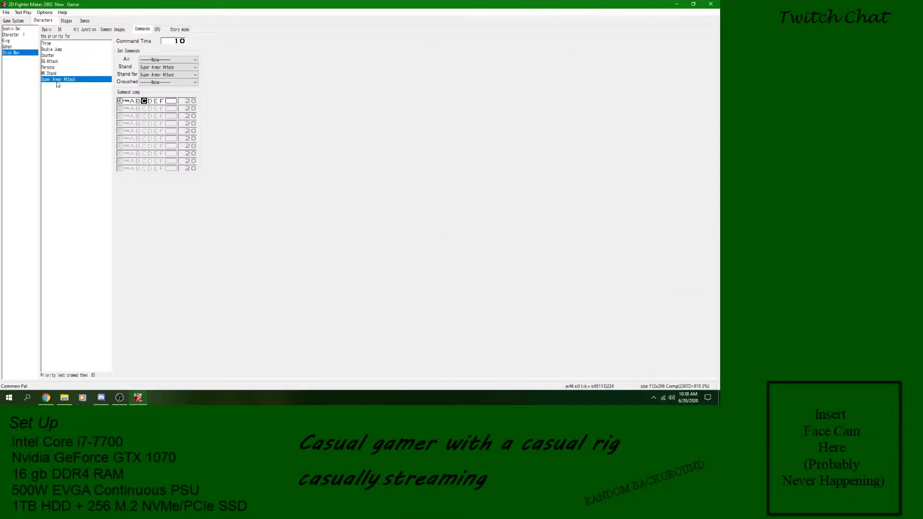
{"action": "left_click", "coordinate": [44, 73]}
{"action": "left_click", "coordinate": [48, 68]}
{"action": "left_click", "coordinate": [53, 61]}
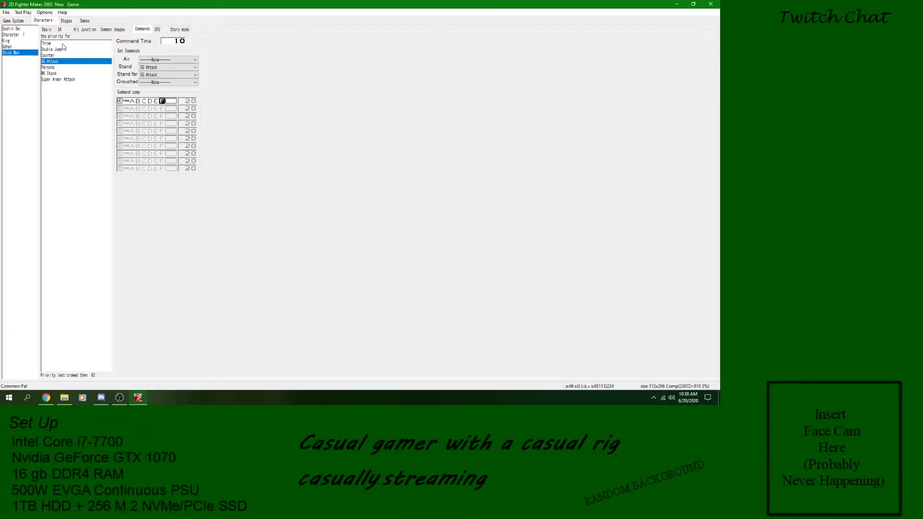
{"action": "left_click", "coordinate": [63, 44]}
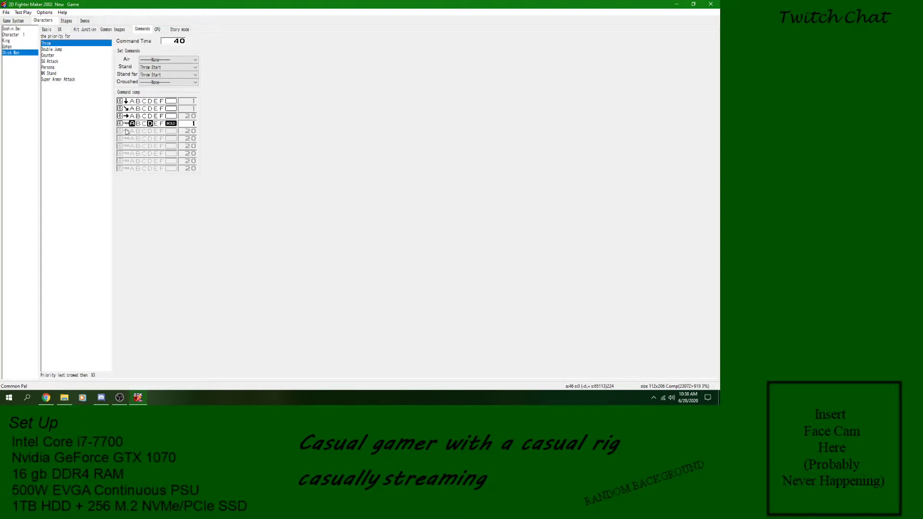
{"action": "right_click", "coordinate": [85, 47]}
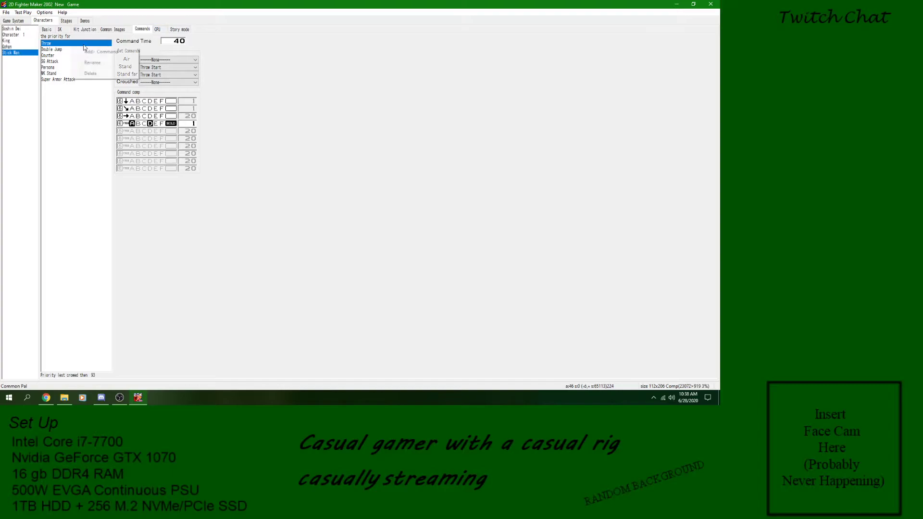
{"action": "left_click", "coordinate": [299, 131]}
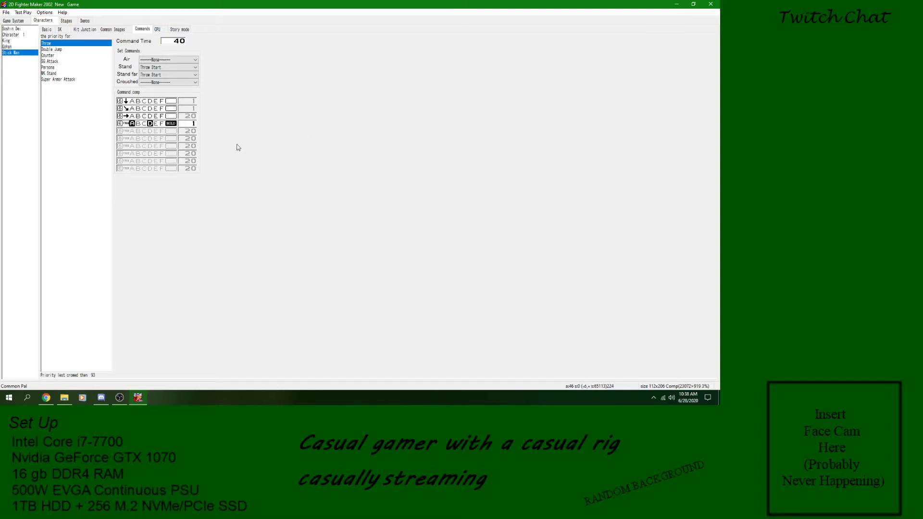
- Clear the hold option on Throw's A and D row, save the game, and start a test battle
{"action": "left_click", "coordinate": [171, 124]}
{"action": "left_click", "coordinate": [6, 12]}
{"action": "left_click", "coordinate": [12, 40]}
{"action": "left_click", "coordinate": [24, 13]}
{"action": "left_click", "coordinate": [46, 24]}
{"action": "left_click", "coordinate": [92, 215]}
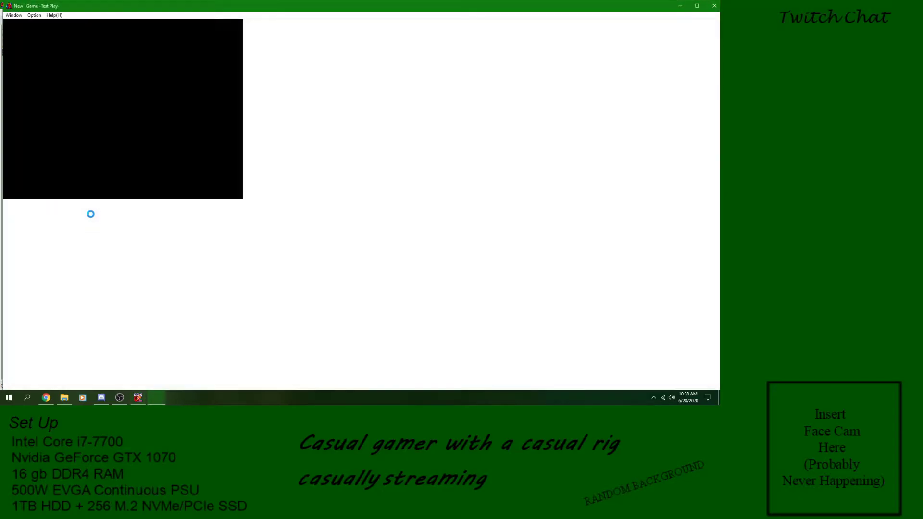
- Try the down-to-forward Throw motion with the attack buttons in battle, and close the test play
{"action": "key", "text": "z"}
{"action": "key", "text": "z"}
{"action": "key", "text": "Down"}
{"action": "key", "text": "Right"}
{"action": "key", "text": "z"}
{"action": "key", "text": "Right"}
{"action": "key", "text": "z"}
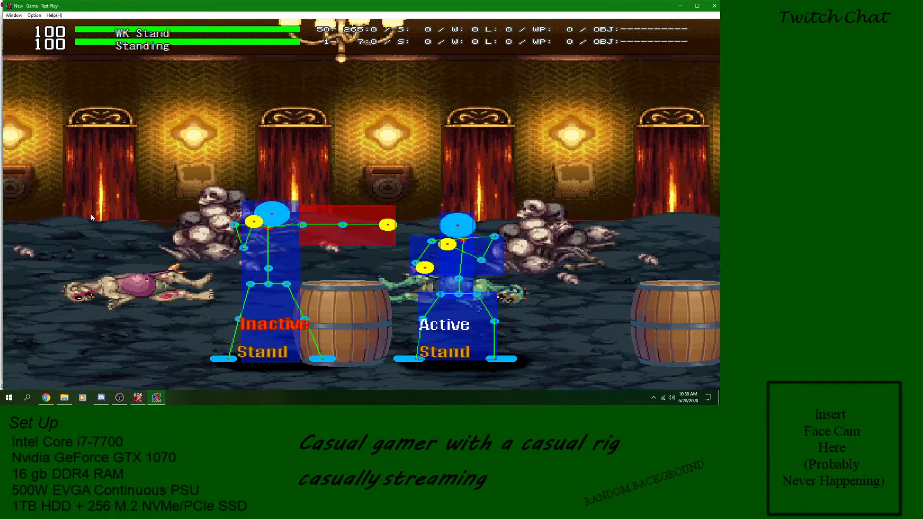
{"action": "key", "text": "Right"}
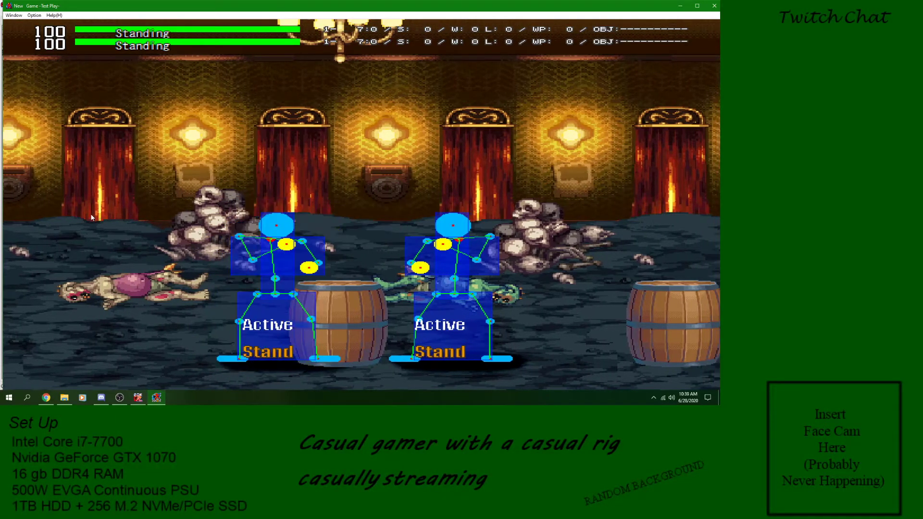
{"action": "left_click", "coordinate": [716, 6]}
- Set Throw's Command Time to 30, save the game, and test-play the motion with no hold option
{"action": "left_click", "coordinate": [175, 42]}
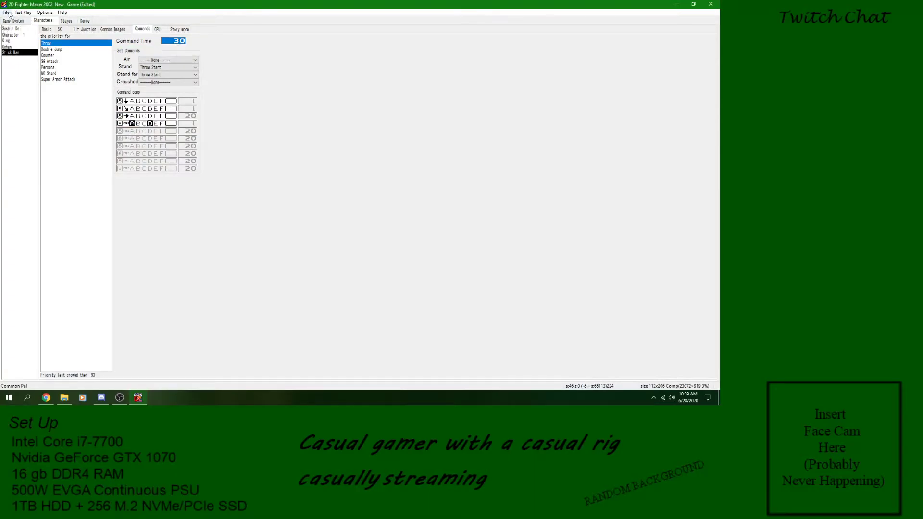
{"action": "left_click", "coordinate": [7, 13]}
{"action": "left_click", "coordinate": [17, 41]}
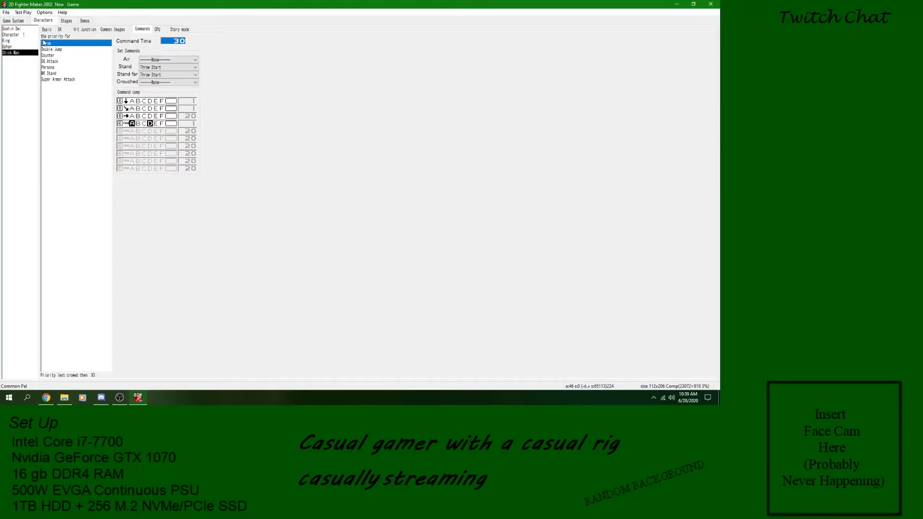
{"action": "left_click", "coordinate": [23, 12]}
{"action": "left_click", "coordinate": [95, 213]}
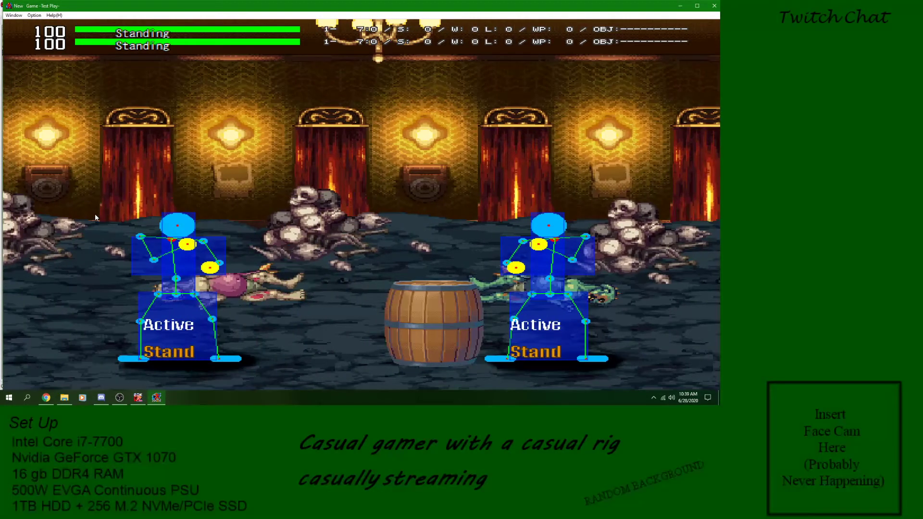
{"action": "key", "text": "z"}
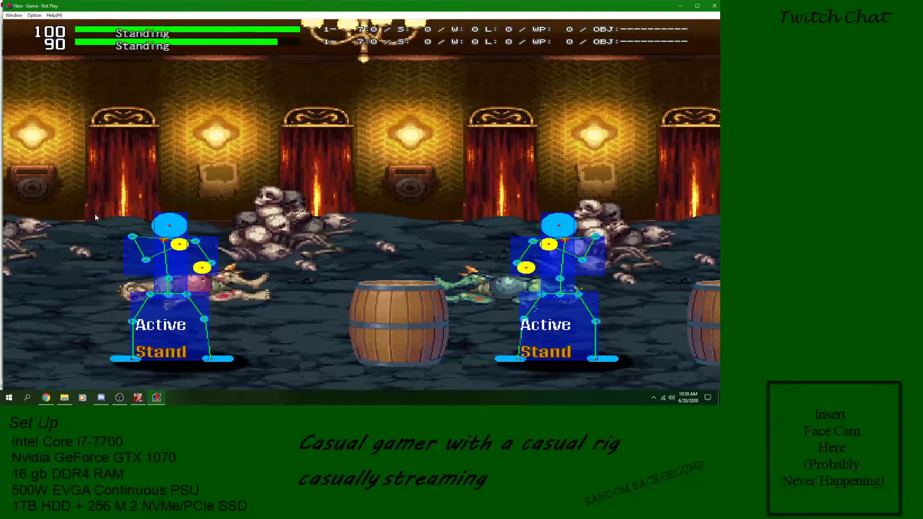
{"action": "key", "text": "x"}
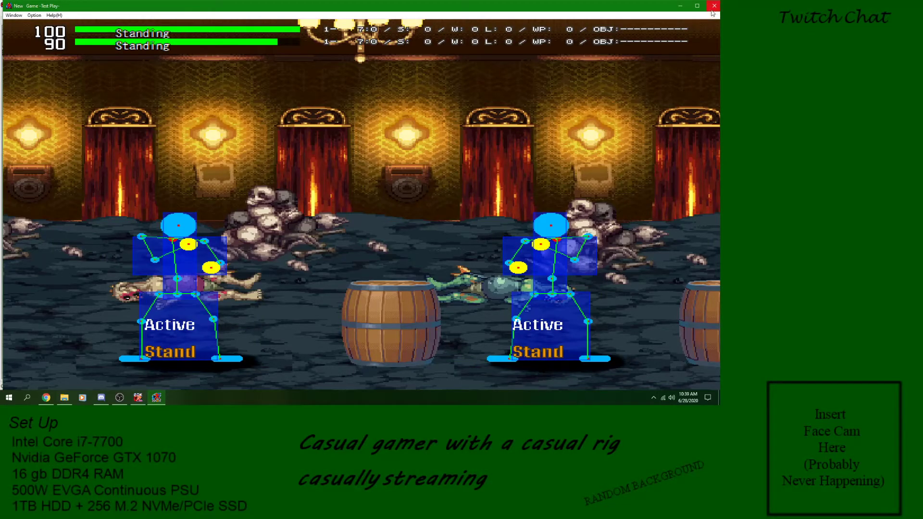
{"action": "left_click", "coordinate": [713, 6]}
- Set Throw's A and D row to Repeat, save the game, and run a test play
{"action": "left_click", "coordinate": [175, 124]}
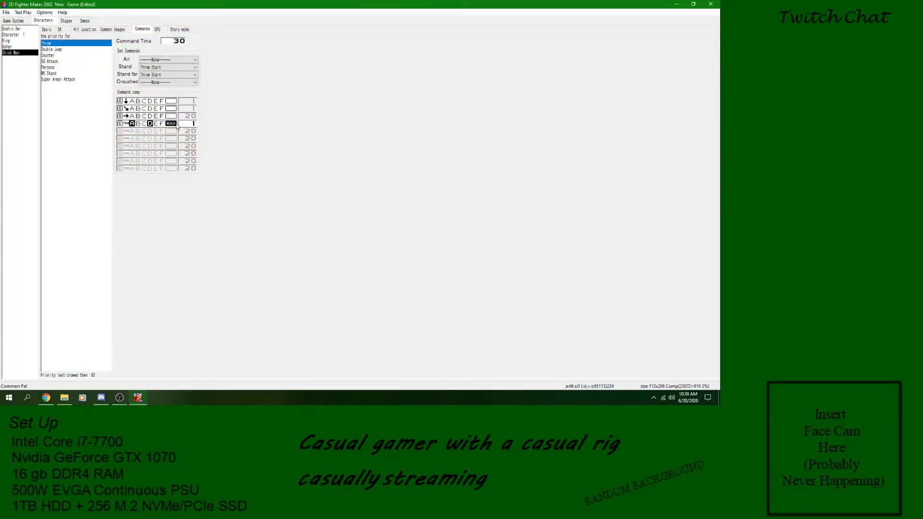
{"action": "left_click", "coordinate": [6, 12]}
{"action": "left_click", "coordinate": [12, 43]}
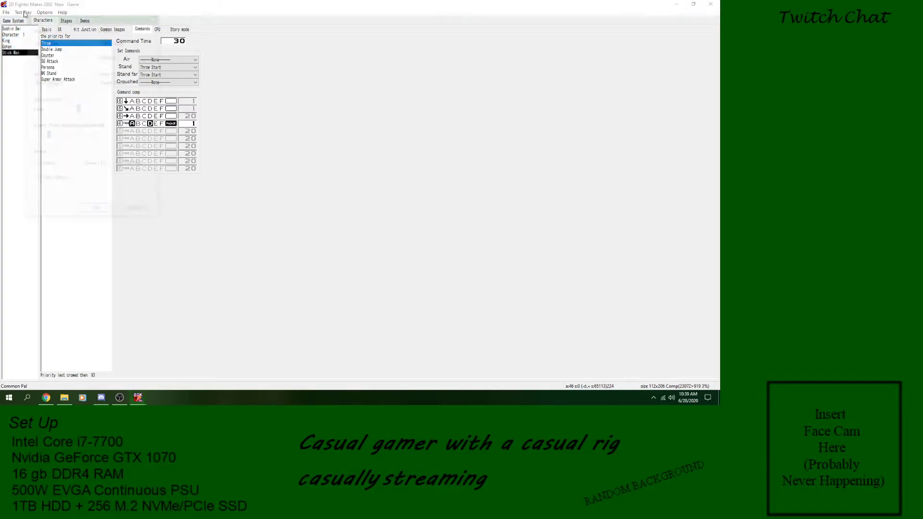
{"action": "left_click", "coordinate": [25, 13]}
{"action": "left_click", "coordinate": [138, 212]}
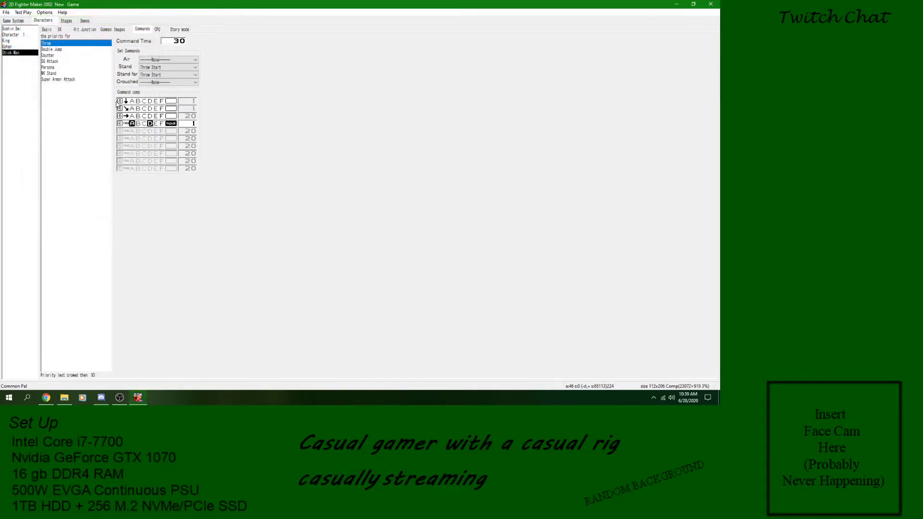
- Add a fifth button row to Throw, set to Repeat with a value of 1
{"action": "left_click", "coordinate": [120, 131]}
{"action": "left_click", "coordinate": [168, 126]}
{"action": "left_click", "coordinate": [168, 126]}
{"action": "left_click", "coordinate": [171, 132]}
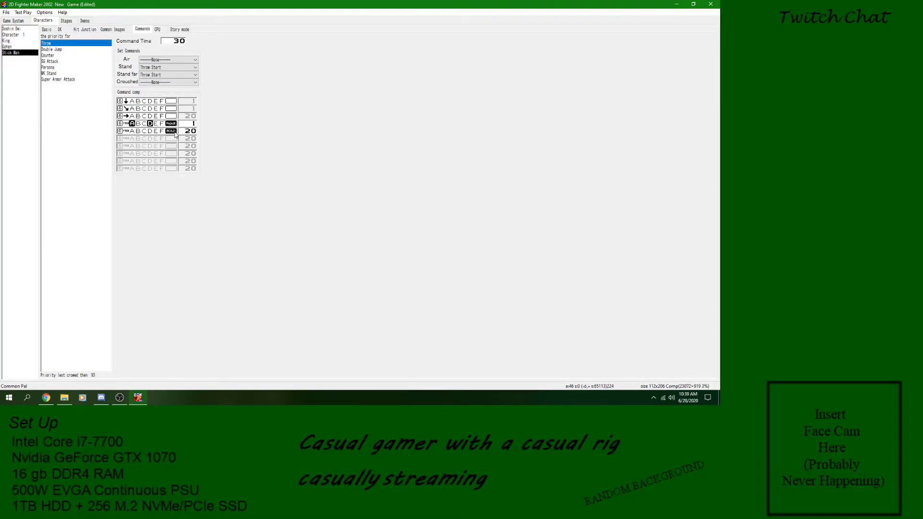
{"action": "left_click", "coordinate": [185, 132]}
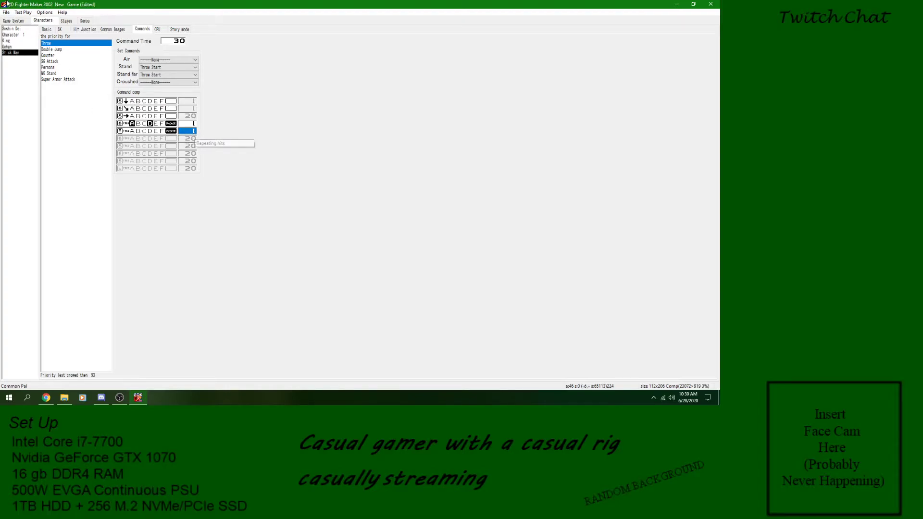
- Save the game and test-play Throw with its two Repeat rows in a new battle
{"action": "left_click", "coordinate": [5, 12]}
{"action": "left_click", "coordinate": [18, 40]}
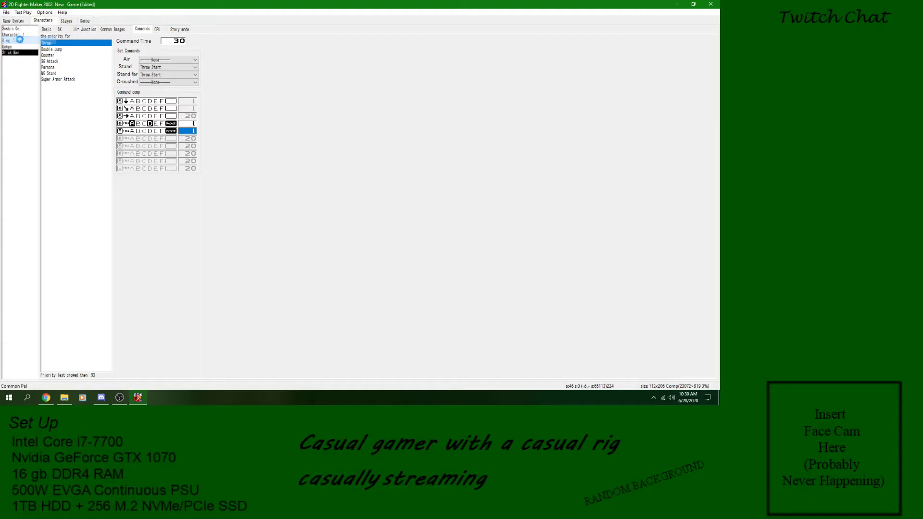
{"action": "left_click", "coordinate": [23, 13]}
{"action": "left_click", "coordinate": [104, 214]}
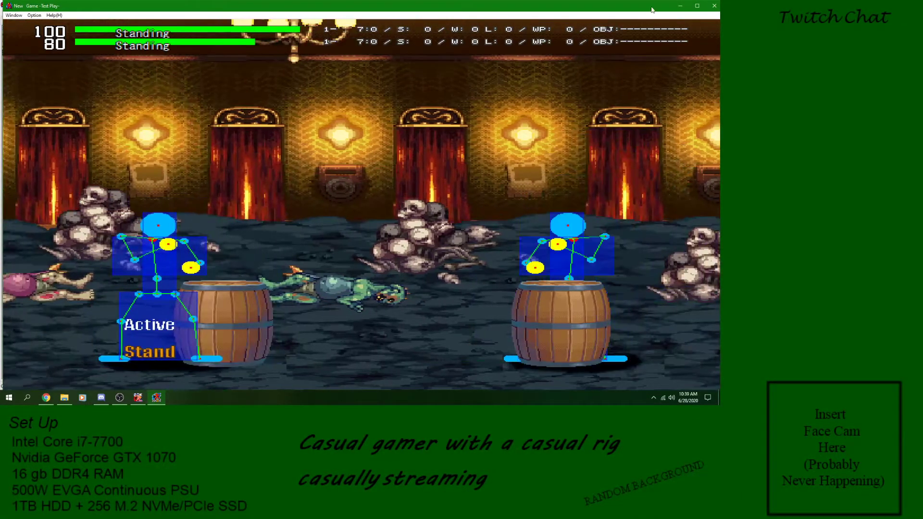
{"action": "left_click", "coordinate": [713, 6]}
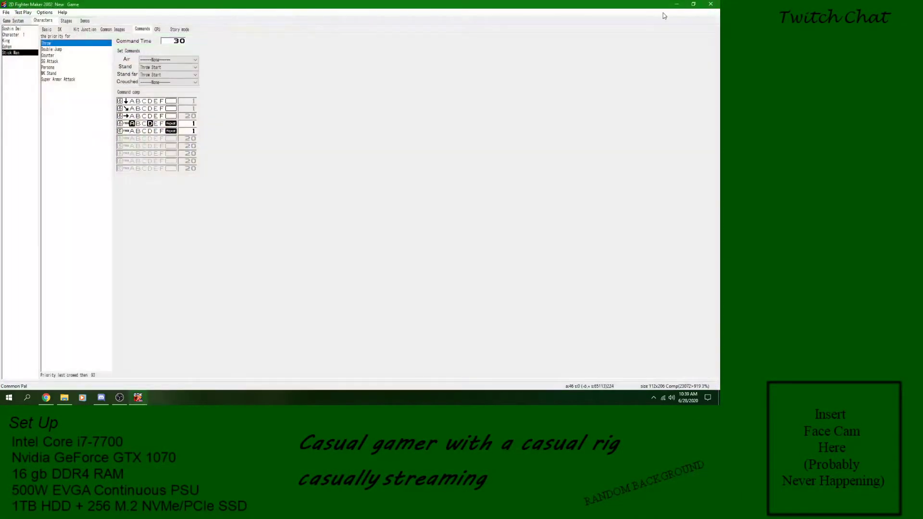
- Replace Throw's motion with an A and D button row on HOLD followed by an empty button row on Repeat
{"action": "left_click", "coordinate": [120, 100]}
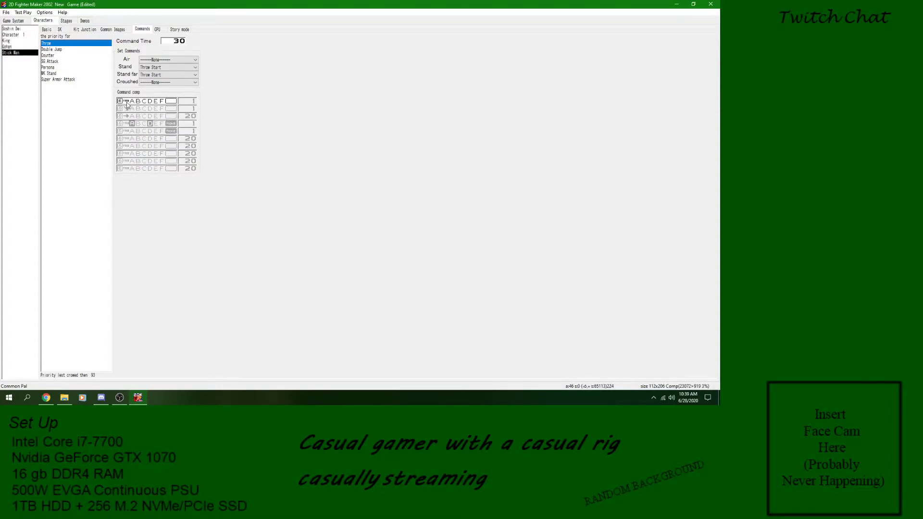
{"action": "left_click", "coordinate": [121, 101]}
{"action": "left_click", "coordinate": [121, 109]}
{"action": "left_click", "coordinate": [171, 101]}
{"action": "left_click", "coordinate": [132, 100]}
{"action": "left_click", "coordinate": [150, 100]}
{"action": "left_click", "coordinate": [171, 109]}
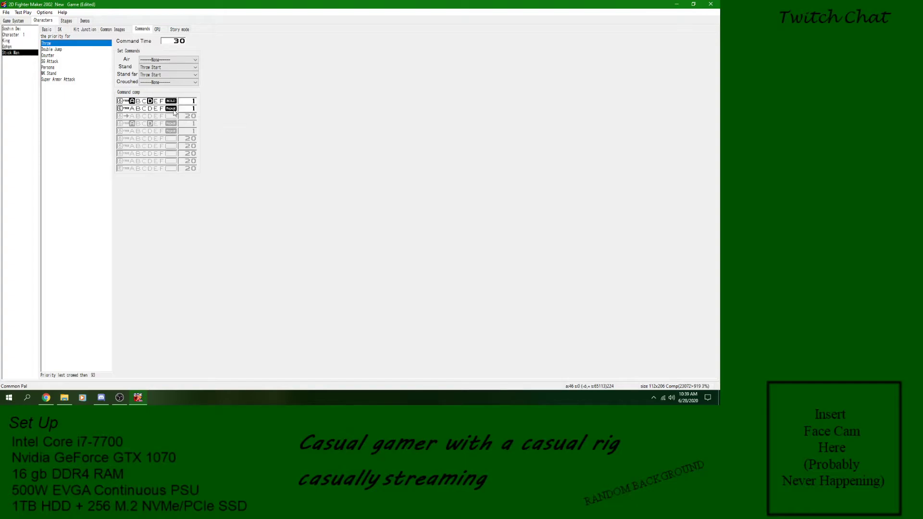
{"action": "left_click", "coordinate": [193, 110]}
- Save the game and test-play Throw's two-row hold and repeat input with the attack buttons
{"action": "left_click", "coordinate": [6, 12]}
{"action": "left_click", "coordinate": [23, 42]}
{"action": "left_click", "coordinate": [23, 12]}
{"action": "left_click", "coordinate": [98, 212]}
{"action": "key", "text": "z"}
{"action": "key", "text": "x"}
{"action": "key", "text": "z"}
{"action": "key", "text": "z"}
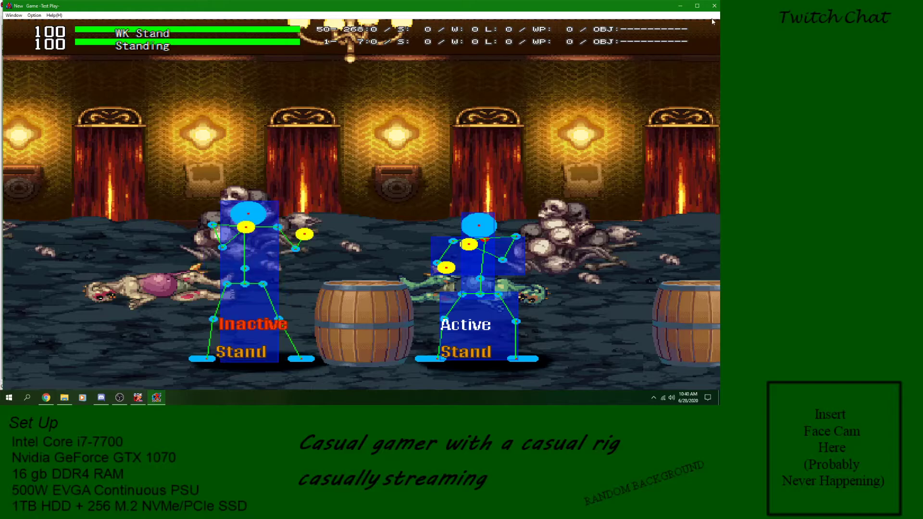
- End the test play, switch Throw's second row to HOLD and extend its motion to a third button row
{"action": "left_click", "coordinate": [713, 6]}
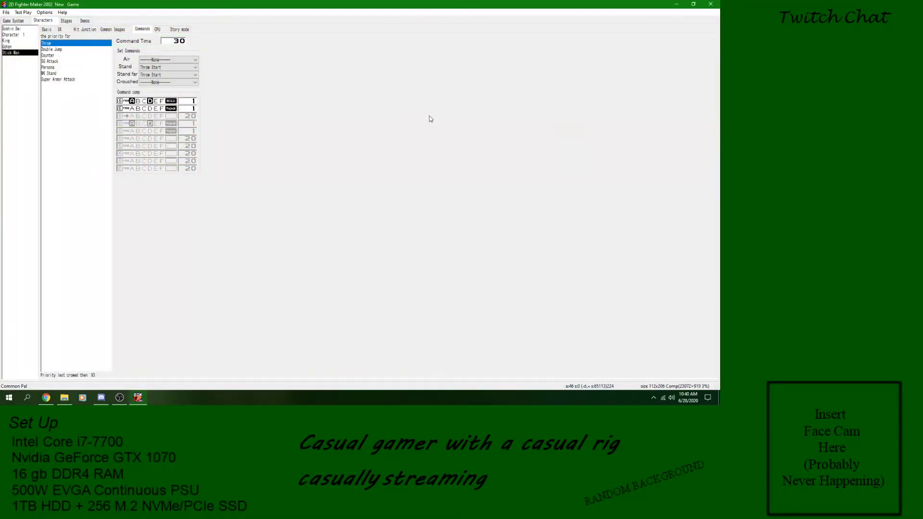
{"action": "left_click", "coordinate": [171, 109]}
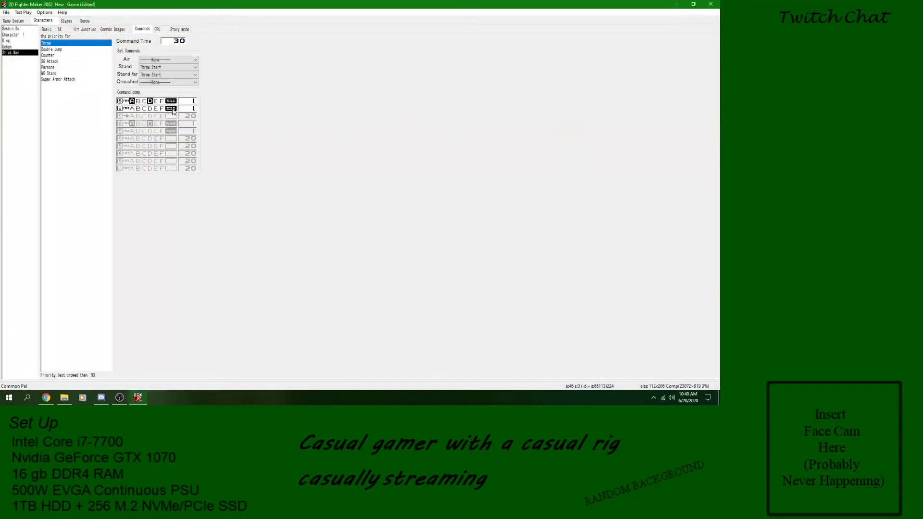
{"action": "left_click", "coordinate": [120, 101]}
{"action": "left_click", "coordinate": [120, 108]}
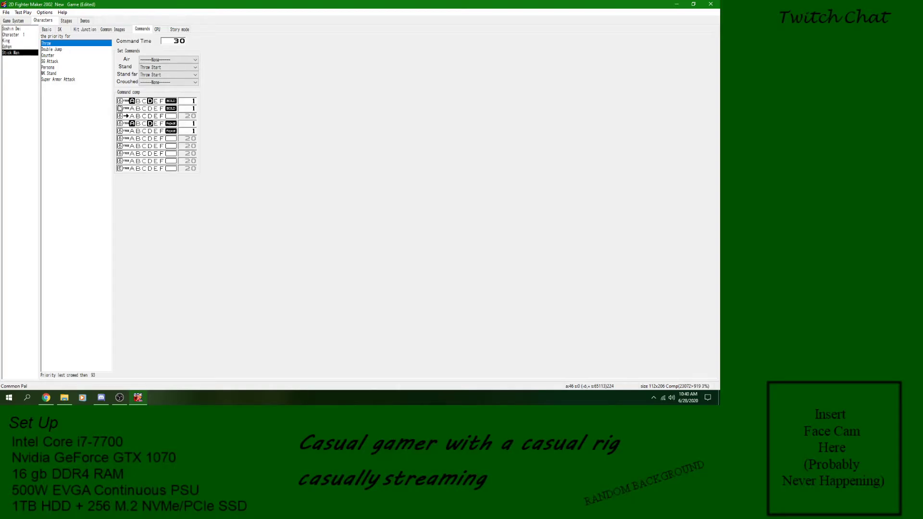
{"action": "left_click", "coordinate": [120, 116]}
{"action": "left_click", "coordinate": [132, 116]}
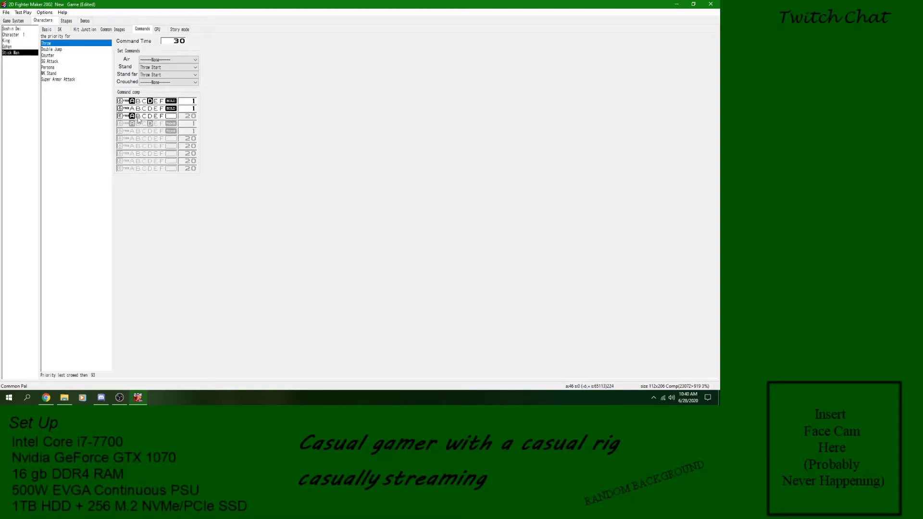
- Rearrange Throw as an empty Repeat row, an A and D HOLD row, and an empty Repeat row with a value of 10
{"action": "left_click", "coordinate": [149, 118]}
{"action": "left_click", "coordinate": [132, 117]}
{"action": "left_click", "coordinate": [132, 109]}
{"action": "left_click", "coordinate": [151, 110]}
{"action": "left_click", "coordinate": [132, 102]}
{"action": "left_click", "coordinate": [171, 117]}
{"action": "left_click", "coordinate": [188, 118]}
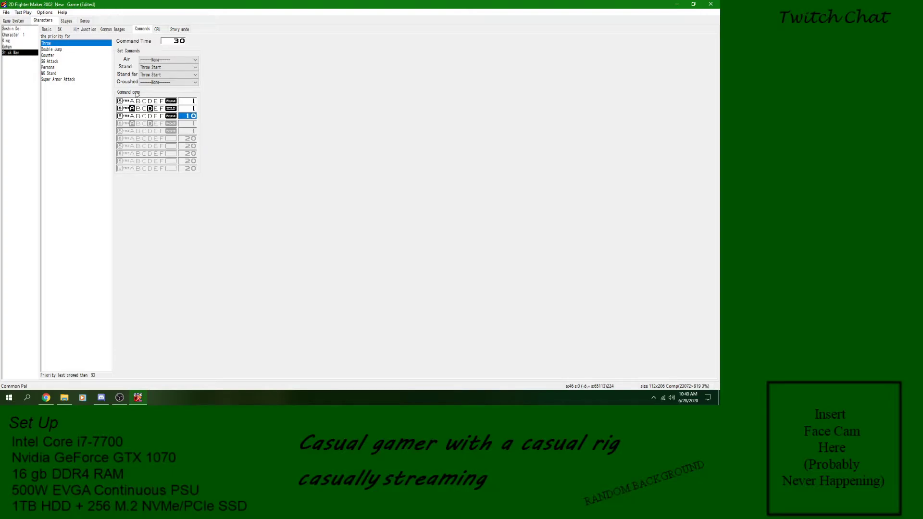
- Save the game and test-play Throw's three-row repeat, hold, repeat input with the attack buttons
{"action": "left_click", "coordinate": [7, 12]}
{"action": "left_click", "coordinate": [15, 45]}
{"action": "left_click", "coordinate": [23, 12]}
{"action": "left_click", "coordinate": [91, 209]}
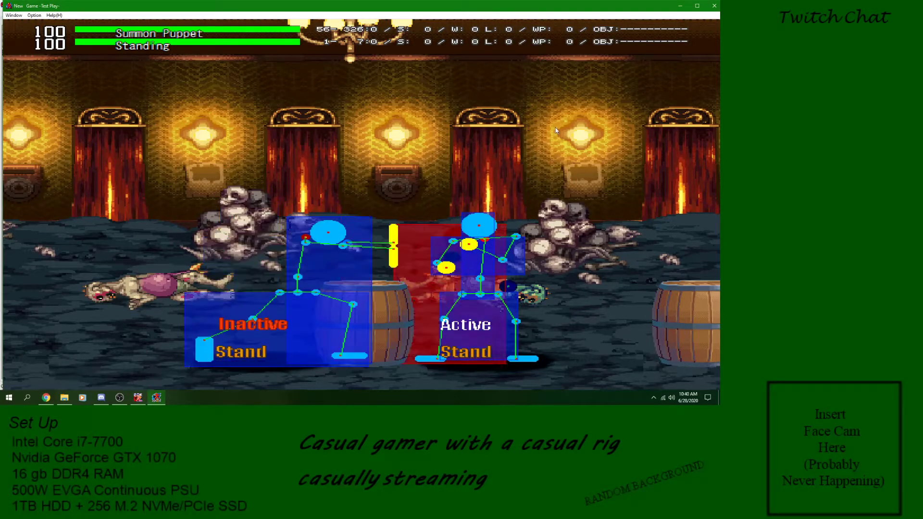
{"action": "key", "text": "z"}
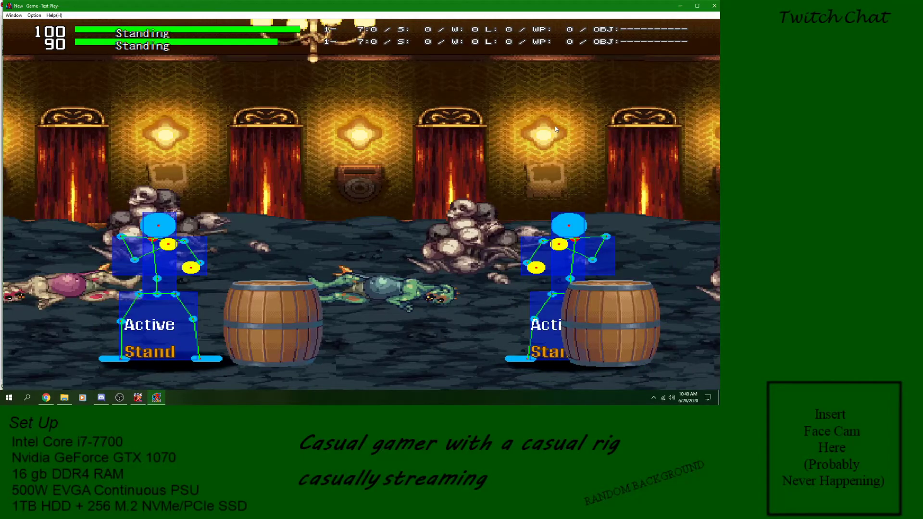
{"action": "key", "text": "z"}
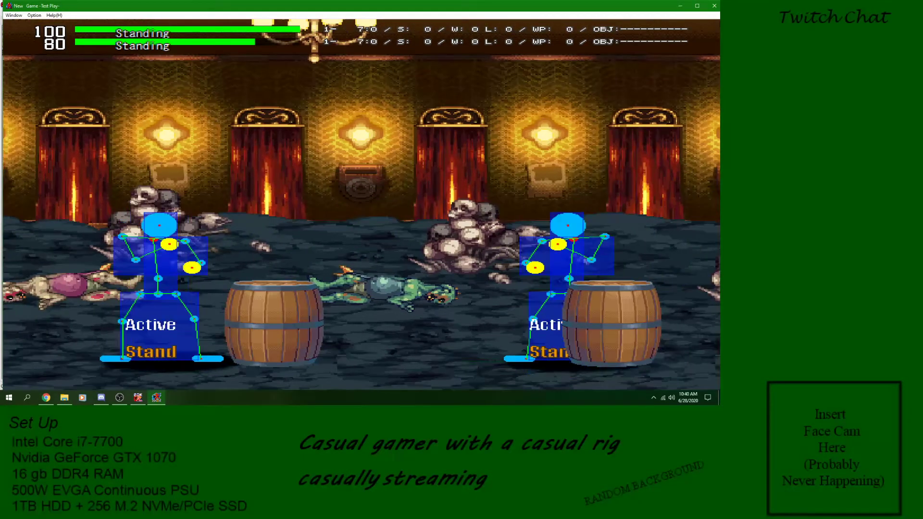
{"action": "key", "text": "z"}
{"action": "key", "text": "z"}
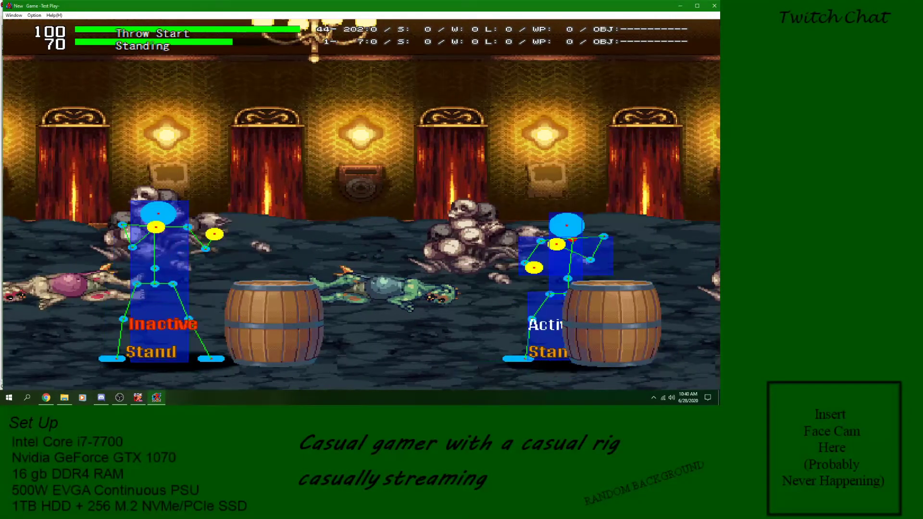
{"action": "left_click", "coordinate": [714, 5]}
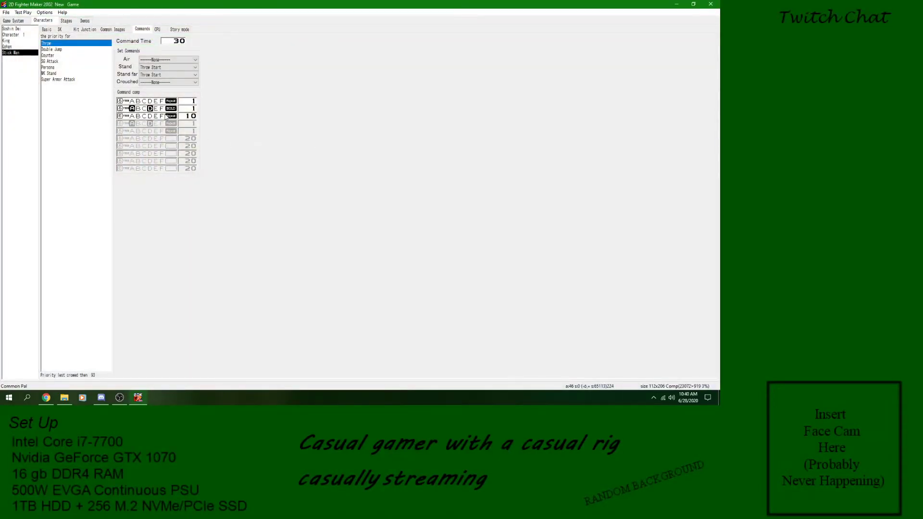
- Reduce Throw to an A and D row on HOLD followed by an empty HOLD row, each with a value of 1
{"action": "left_click", "coordinate": [189, 118]}
{"action": "type", "text": "1"}
{"action": "left_click", "coordinate": [123, 110]}
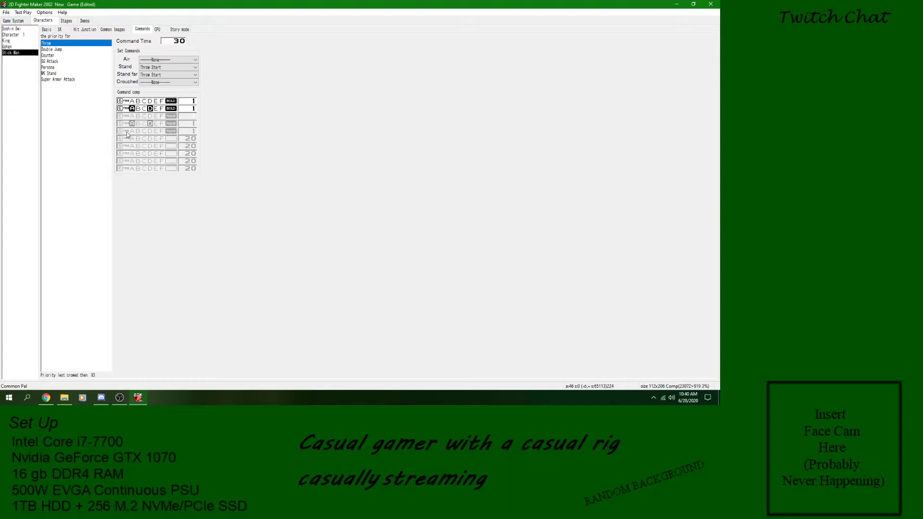
{"action": "left_click", "coordinate": [132, 108]}
{"action": "left_click", "coordinate": [132, 101]}
{"action": "left_click", "coordinate": [150, 108]}
{"action": "left_click", "coordinate": [150, 100]}
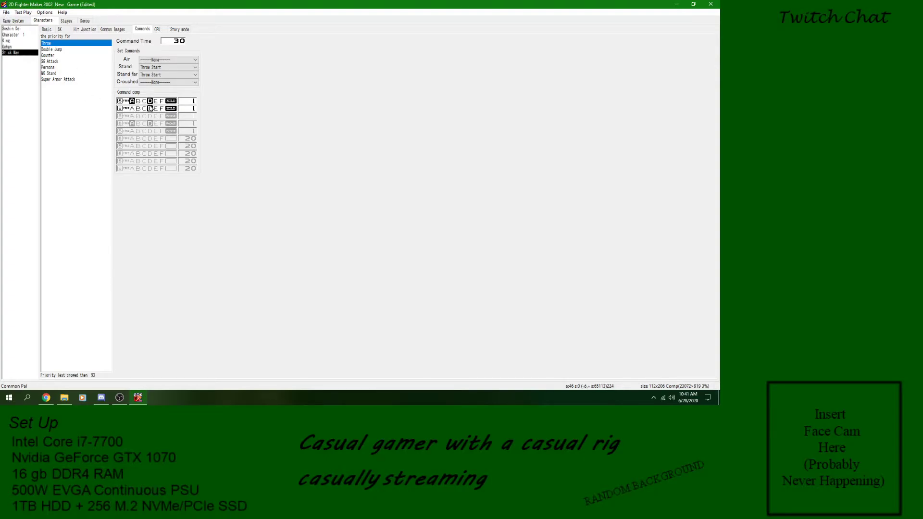
- Save the game and test-play Throw with its two HOLD rows
{"action": "left_click", "coordinate": [6, 13]}
{"action": "left_click", "coordinate": [21, 39]}
{"action": "left_click", "coordinate": [23, 13]}
{"action": "left_click", "coordinate": [99, 213]}
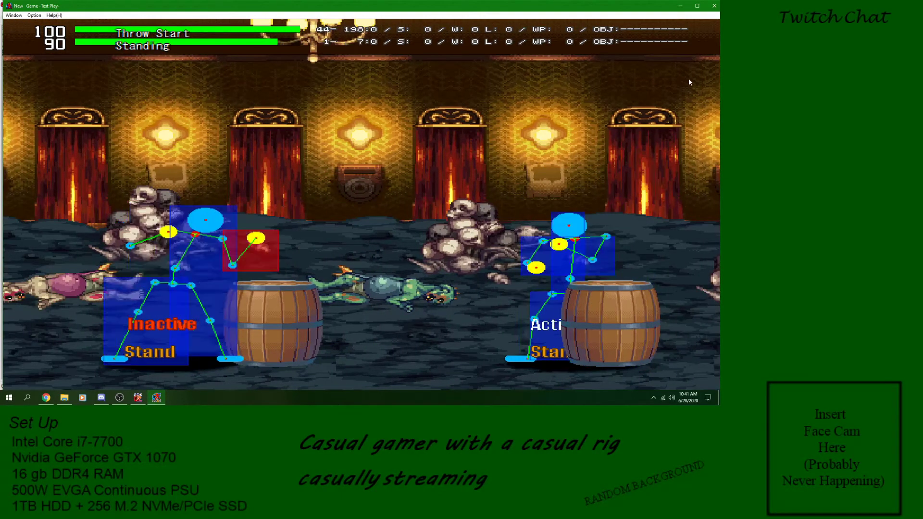
{"action": "left_click", "coordinate": [714, 5]}
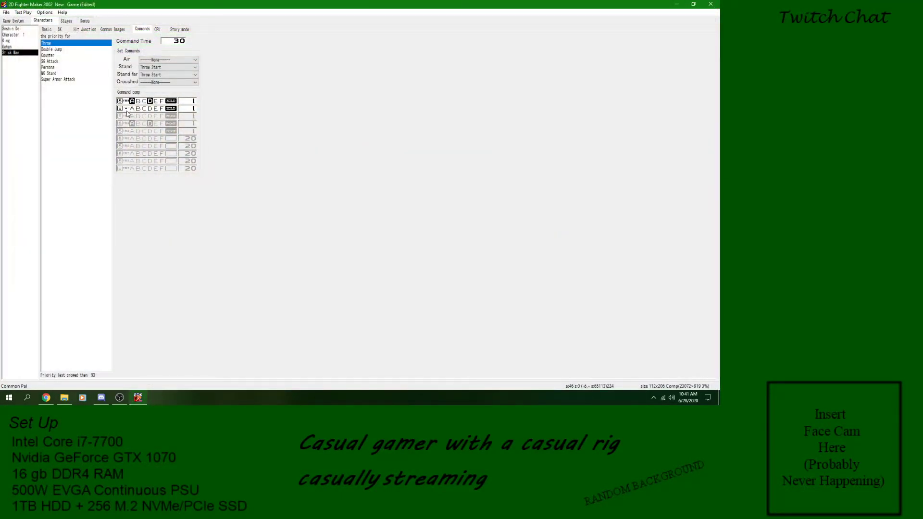
- Set the direction of Throw's second row to neutral, save the game and test-play the command again
{"action": "left_click", "coordinate": [2, 13]}
{"action": "left_click", "coordinate": [29, 20]}
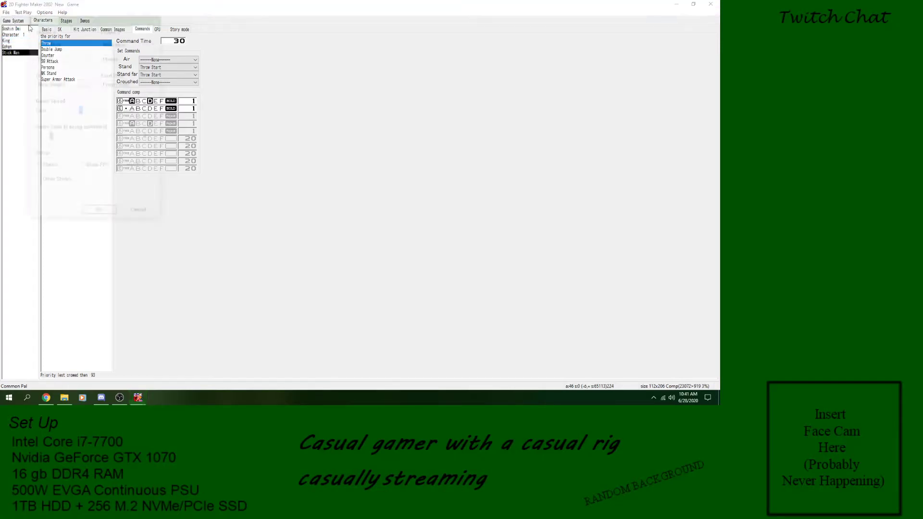
{"action": "left_click", "coordinate": [100, 213]}
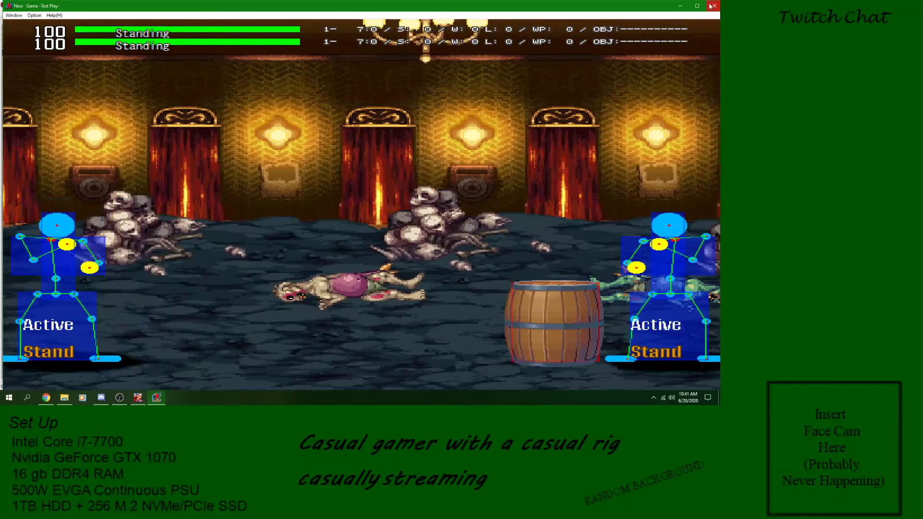
{"action": "left_click", "coordinate": [715, 6]}
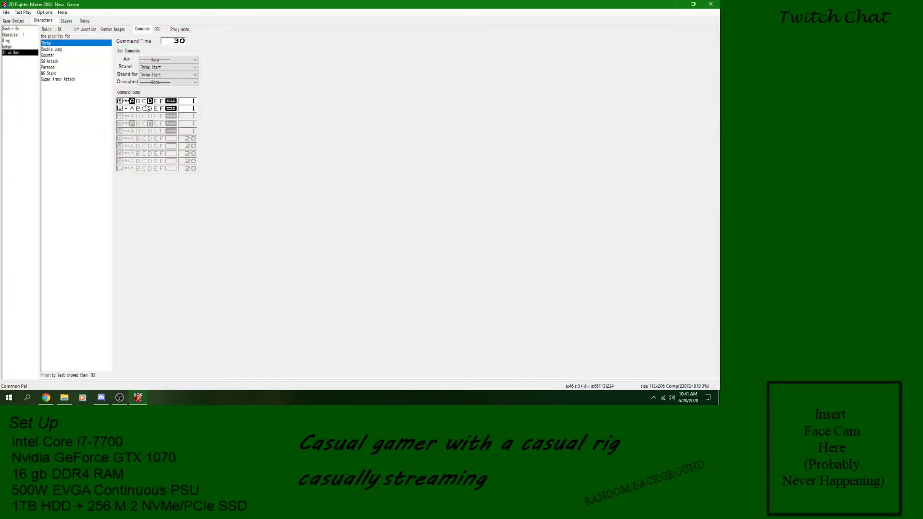
{"action": "left_click", "coordinate": [119, 102]}
{"action": "left_click", "coordinate": [121, 102]}
{"action": "left_click", "coordinate": [121, 110]}
{"action": "left_click", "coordinate": [120, 110]}
{"action": "left_click", "coordinate": [119, 102]}
{"action": "left_click", "coordinate": [119, 102]}
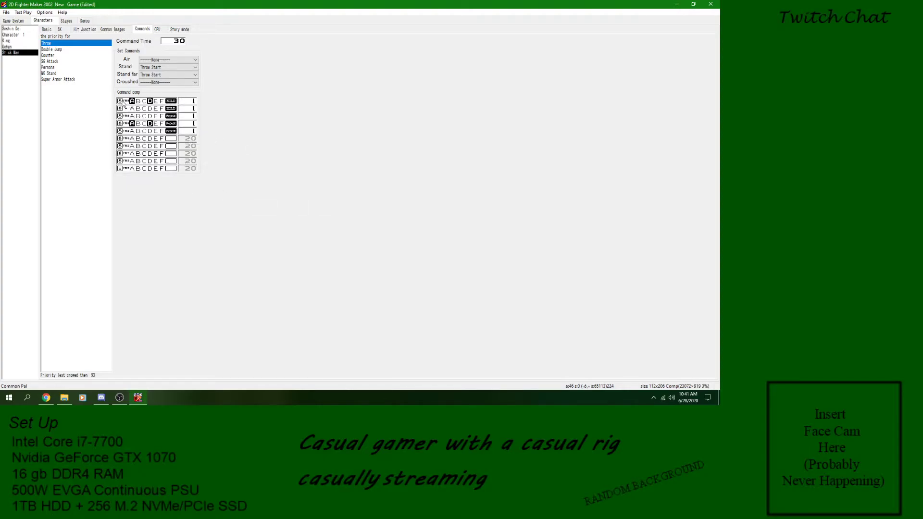
- Compare Throw's command rows with those of Counter, SG Attack, Persona and WK Stand
{"action": "left_click", "coordinate": [54, 57]}
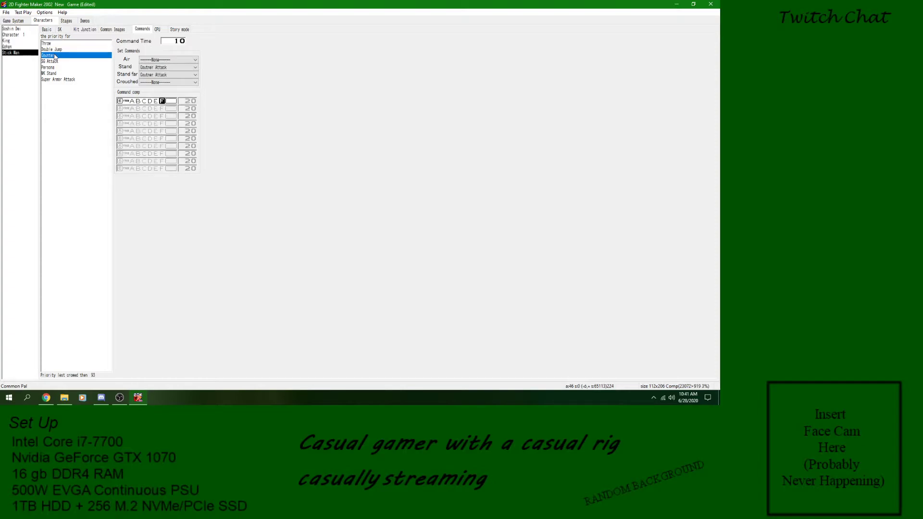
{"action": "left_click", "coordinate": [54, 61]}
{"action": "left_click", "coordinate": [54, 67]}
{"action": "left_click", "coordinate": [54, 73]}
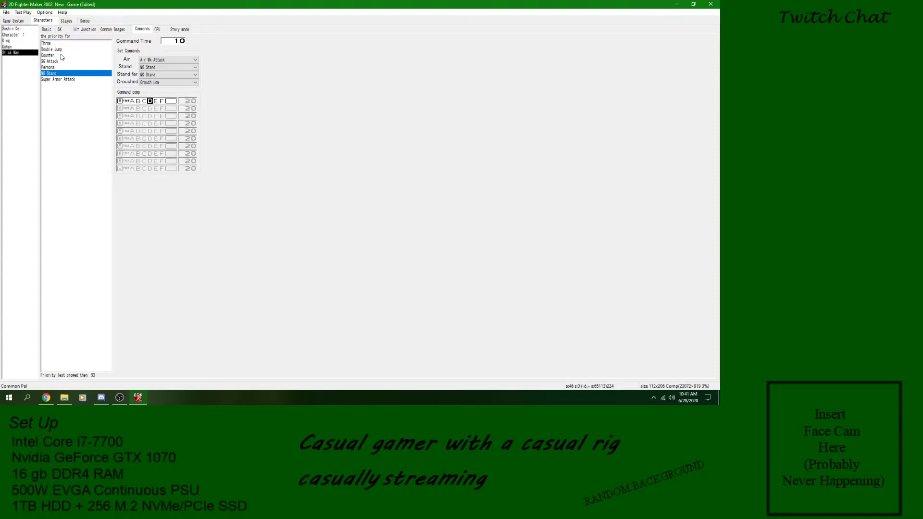
{"action": "left_click", "coordinate": [60, 43]}
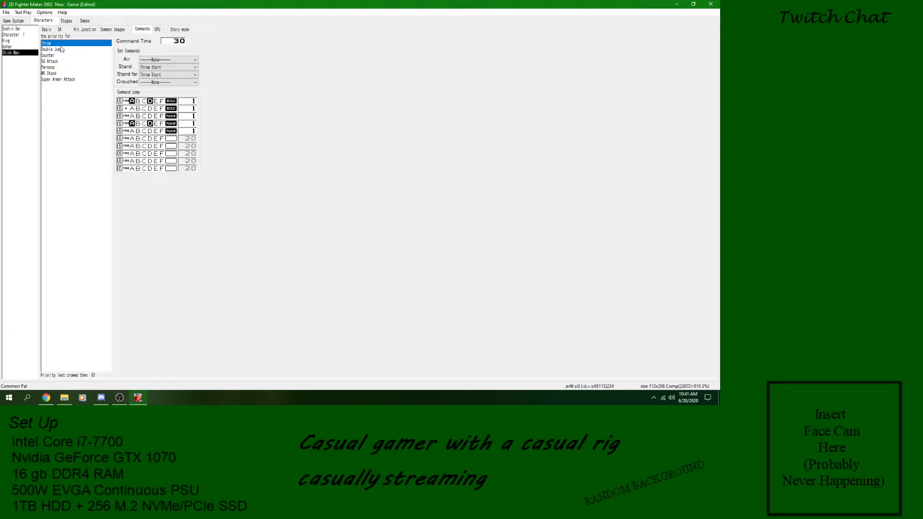
{"action": "left_click", "coordinate": [53, 74]}
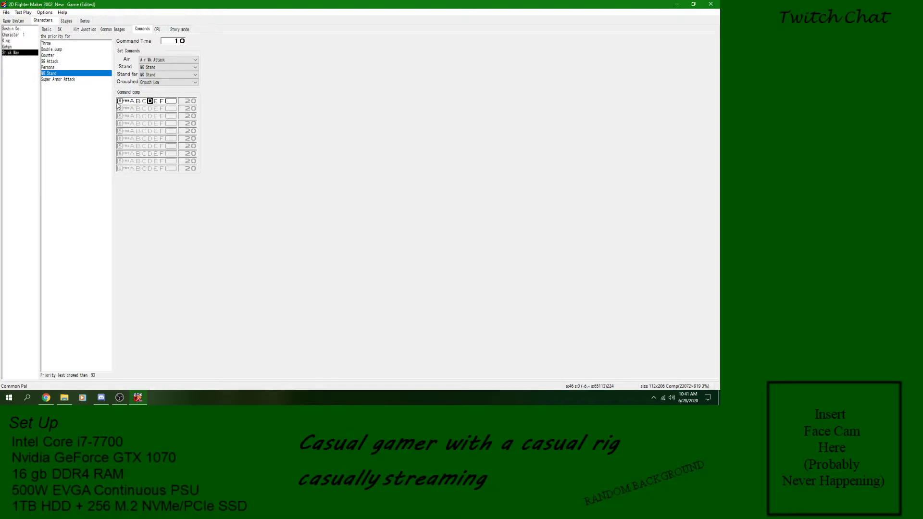
{"action": "left_click", "coordinate": [56, 44]}
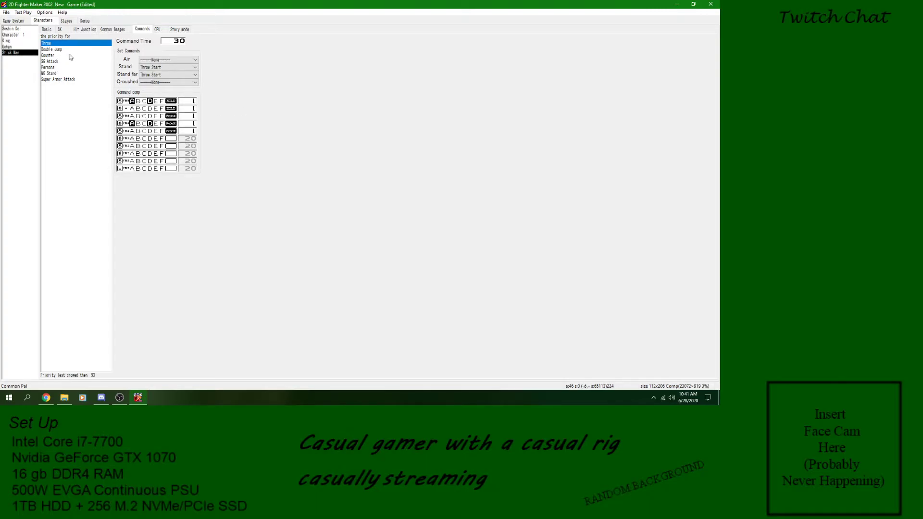
- Simplify Throw to a single B button row without HOLD, set its command time to 10 and save the game
{"action": "left_click", "coordinate": [120, 101]}
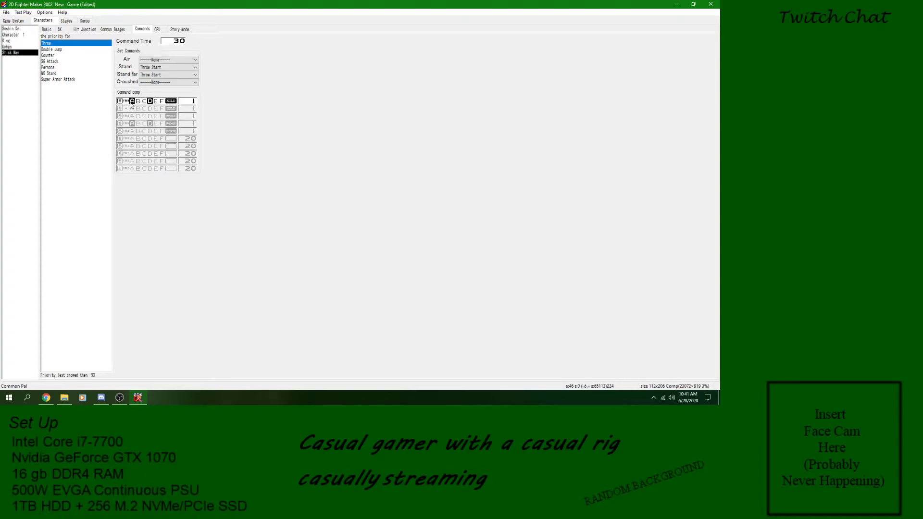
{"action": "left_click", "coordinate": [171, 101]}
{"action": "left_click", "coordinate": [138, 102]}
{"action": "right_click", "coordinate": [174, 43]}
{"action": "left_click", "coordinate": [5, 12]}
{"action": "left_click", "coordinate": [14, 41]}
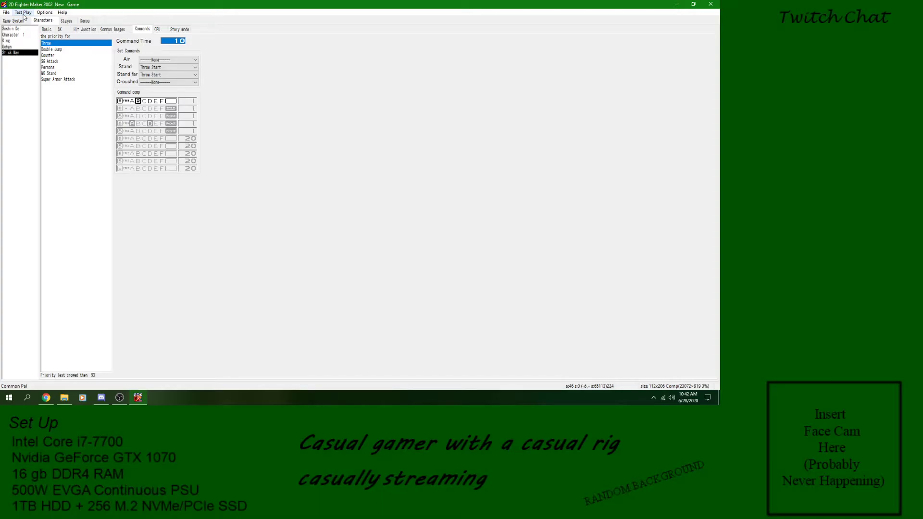
- Open Stick Man's skill list and reposition it to inspect the entries from Throw Attack down to the last object skill
{"action": "left_click", "coordinate": [60, 30]}
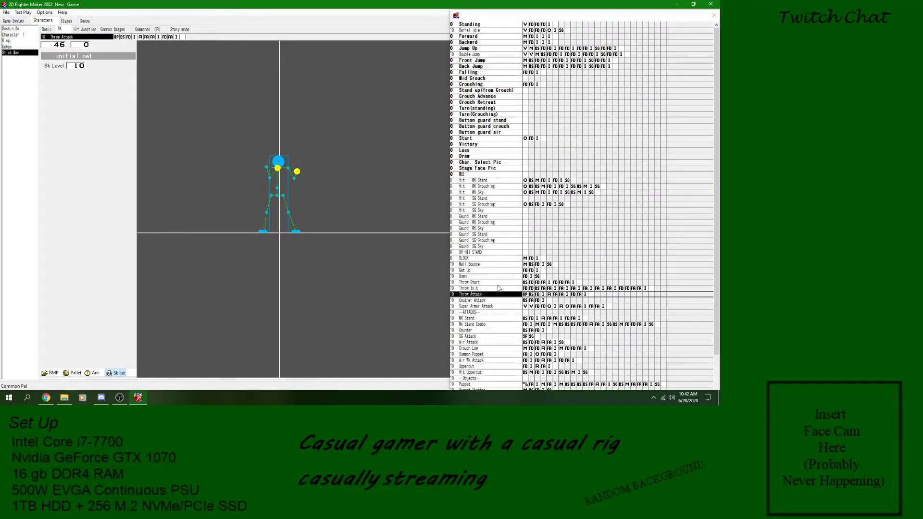
{"action": "left_click", "coordinate": [508, 295]}
{"action": "left_click_drag", "start_coordinate": [716, 128], "coordinate": [715, 197]}
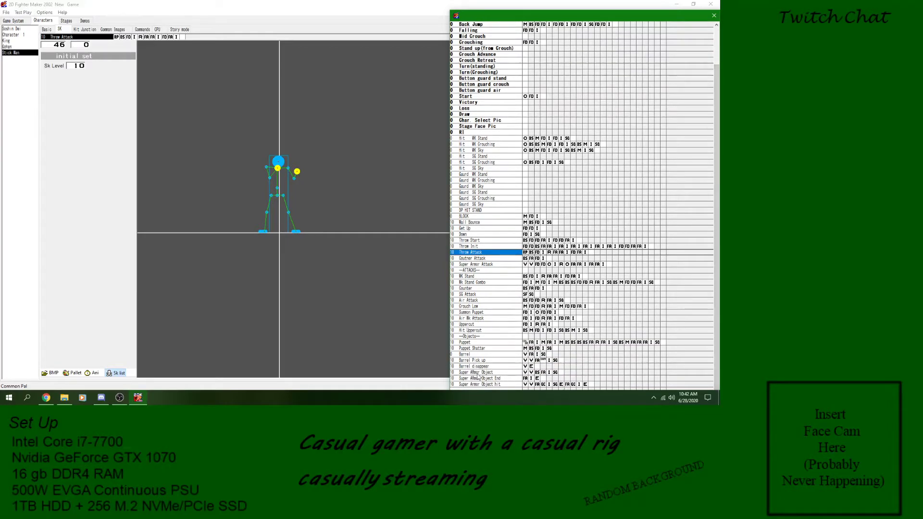
{"action": "left_click", "coordinate": [477, 336]}
{"action": "left_click", "coordinate": [478, 389]}
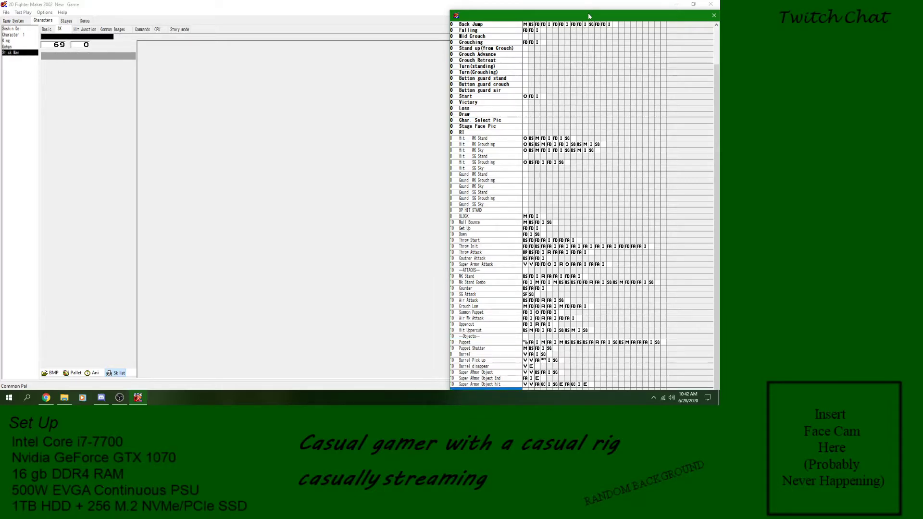
{"action": "left_click_drag", "start_coordinate": [589, 16], "coordinate": [589, 13]}
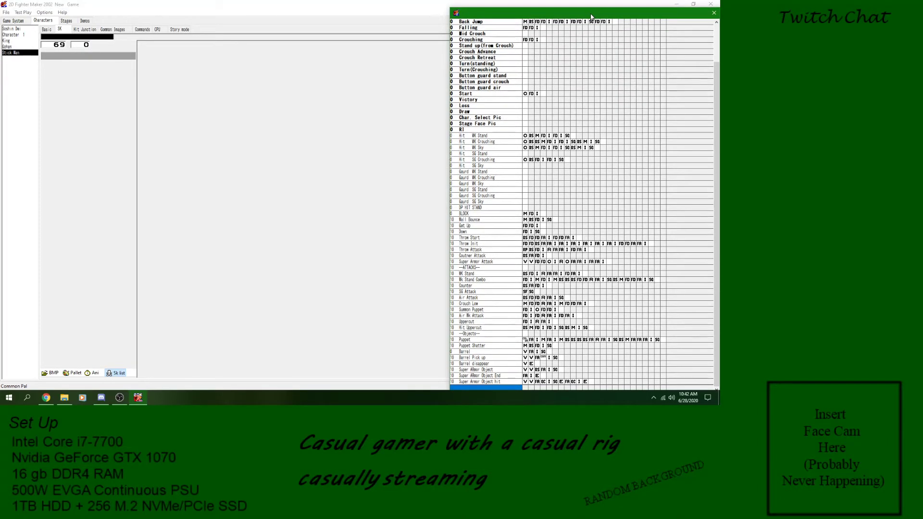
{"action": "left_click_drag", "start_coordinate": [591, 9], "coordinate": [590, 18]}
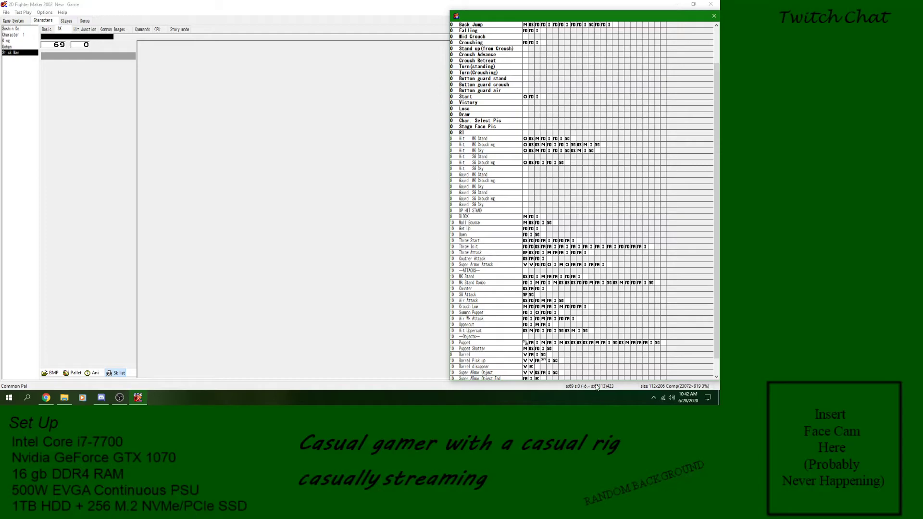
{"action": "left_click_drag", "start_coordinate": [716, 310], "coordinate": [716, 331]}
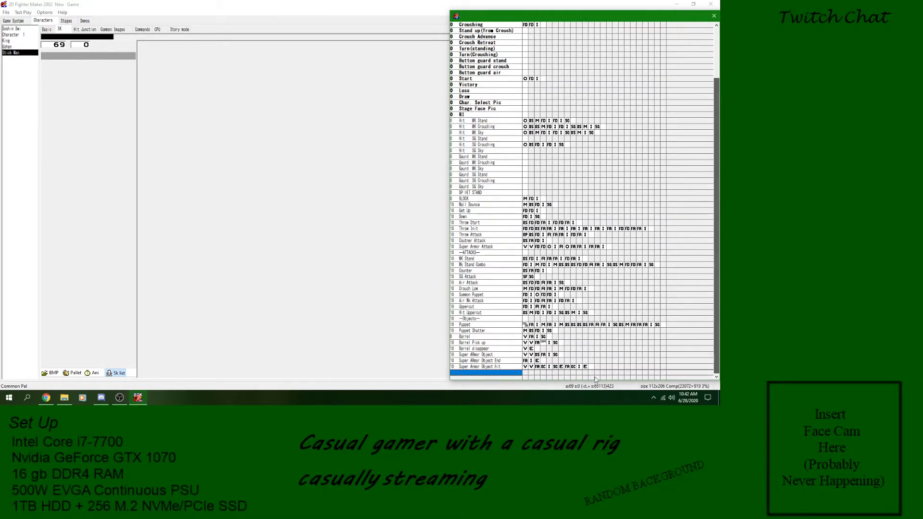
- Examine Stick Man's object skills, including Puppet Shatter, Barrel Pick up and the Super Armor Object entries
{"action": "left_click", "coordinate": [487, 366]}
{"action": "left_click", "coordinate": [487, 360]}
{"action": "left_click", "coordinate": [488, 356]}
{"action": "left_click", "coordinate": [488, 331]}
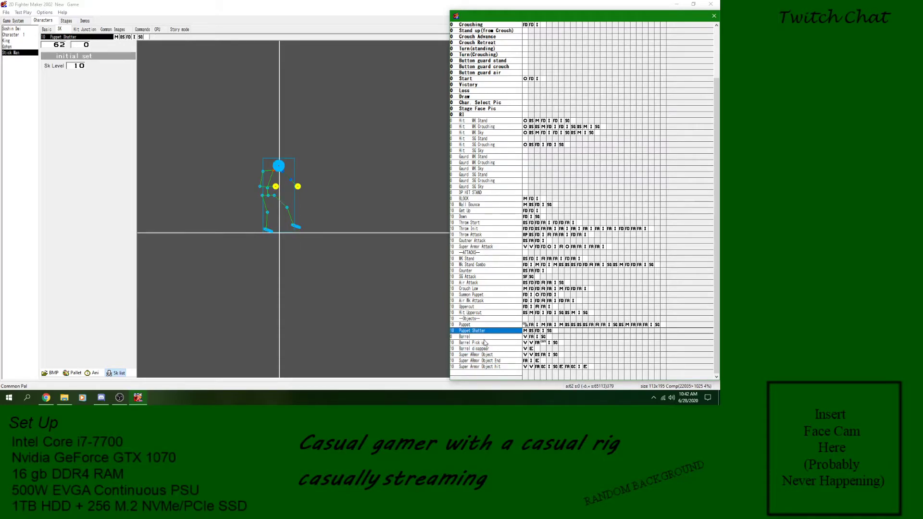
{"action": "left_click", "coordinate": [486, 343]}
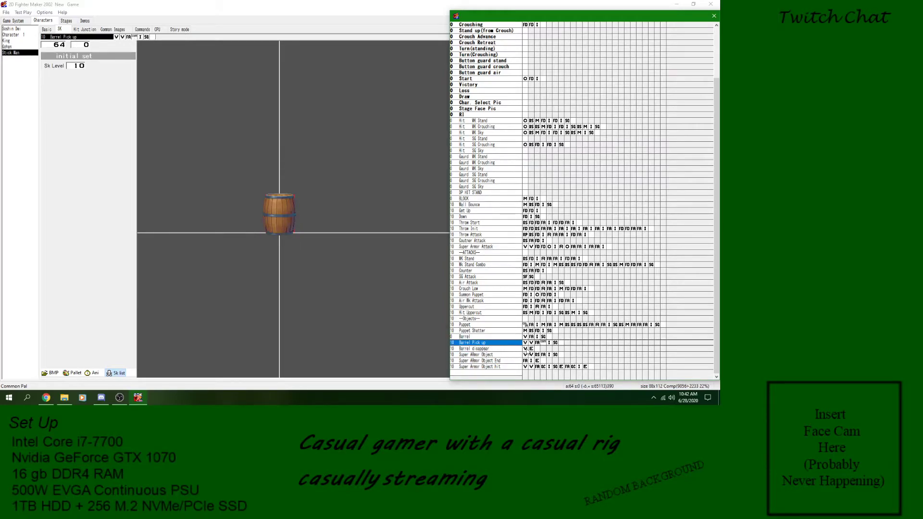
{"action": "left_click", "coordinate": [487, 306]}
{"action": "left_click", "coordinate": [486, 342]}
{"action": "left_click", "coordinate": [483, 366]}
{"action": "left_click", "coordinate": [484, 360]}
- Inspect the individual script blocks of the Super Armor Object End and Super Armor Object Hit skills
{"action": "left_click", "coordinate": [525, 361]}
{"action": "left_click", "coordinate": [537, 362]}
{"action": "left_click", "coordinate": [531, 367]}
{"action": "left_click", "coordinate": [536, 366]}
{"action": "left_click", "coordinate": [543, 367]}
{"action": "left_click", "coordinate": [548, 367]}
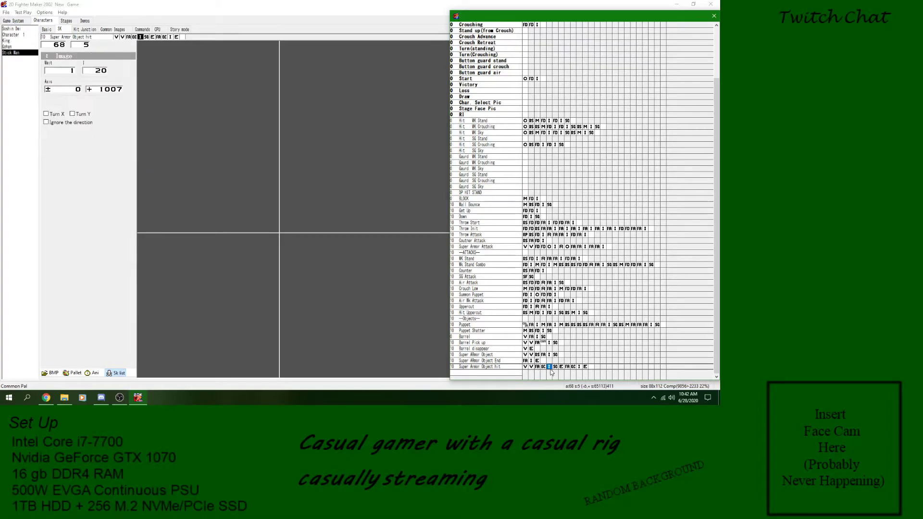
{"action": "left_click", "coordinate": [490, 367]}
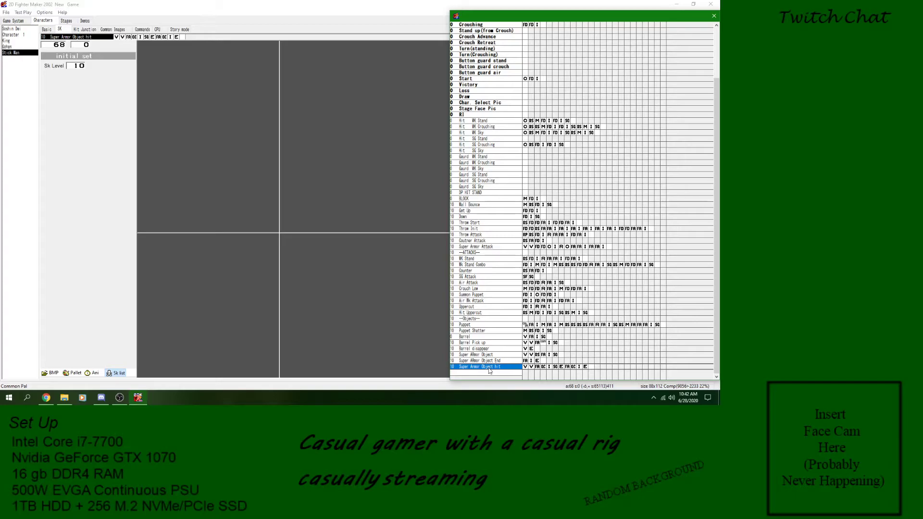
- Add a new skill named Timer in the empty row below Super Armor Object Hit
{"action": "left_click", "coordinate": [490, 373]}
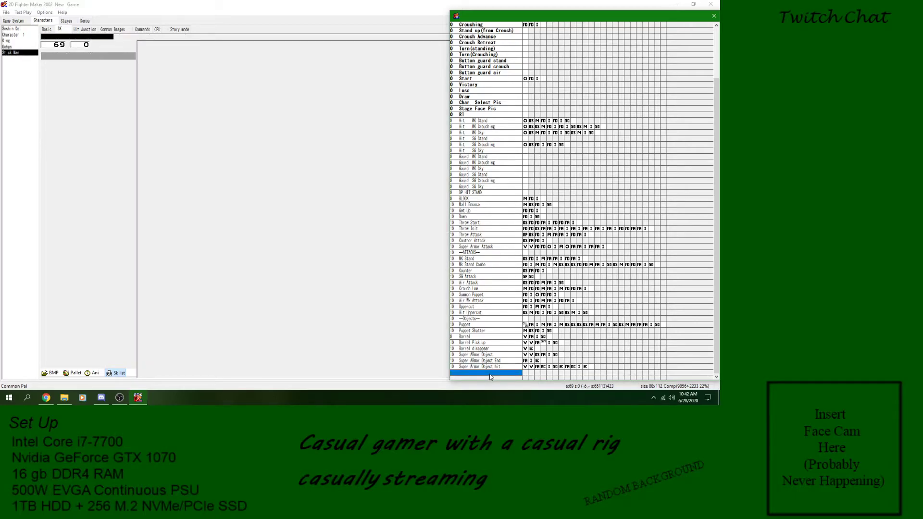
{"action": "right_click", "coordinate": [490, 376]}
{"action": "left_click", "coordinate": [515, 320]}
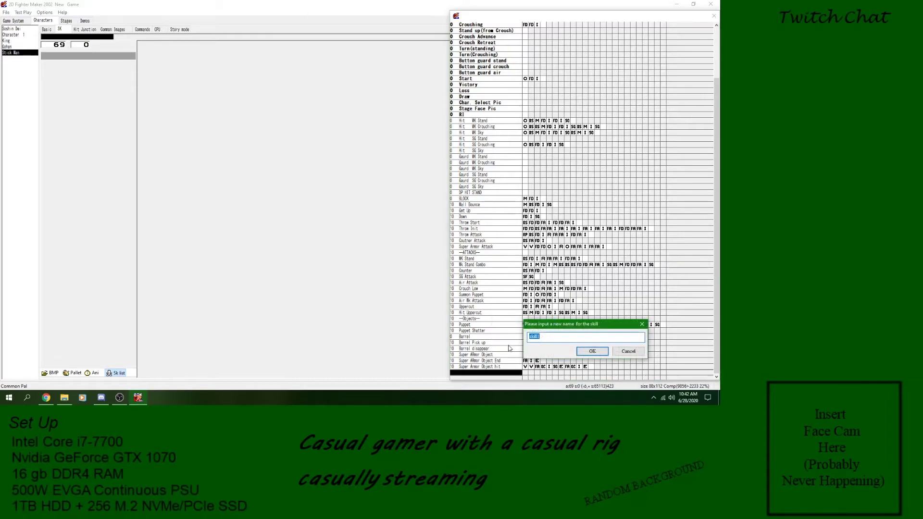
{"action": "type", "text": "Timer"}
{"action": "key", "text": "Return"}
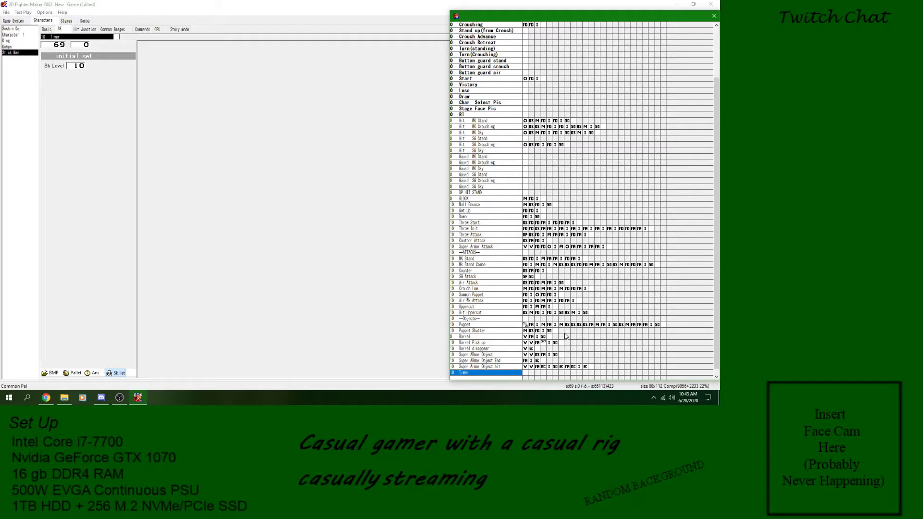
- Load 01.BMP from the Graphics Text folder as the source image for the Timer skill's first script slot
{"action": "left_click", "coordinate": [524, 378]}
{"action": "left_click", "coordinate": [526, 367]}
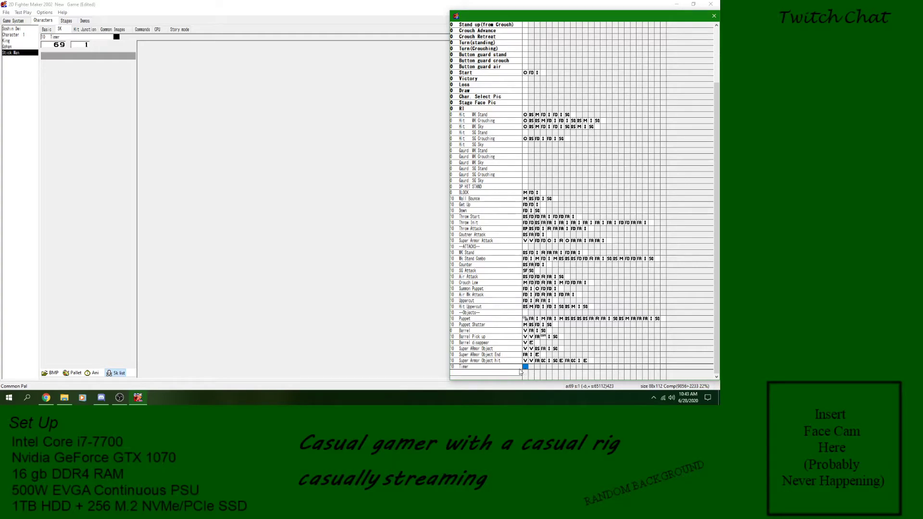
{"action": "left_click", "coordinate": [51, 373]}
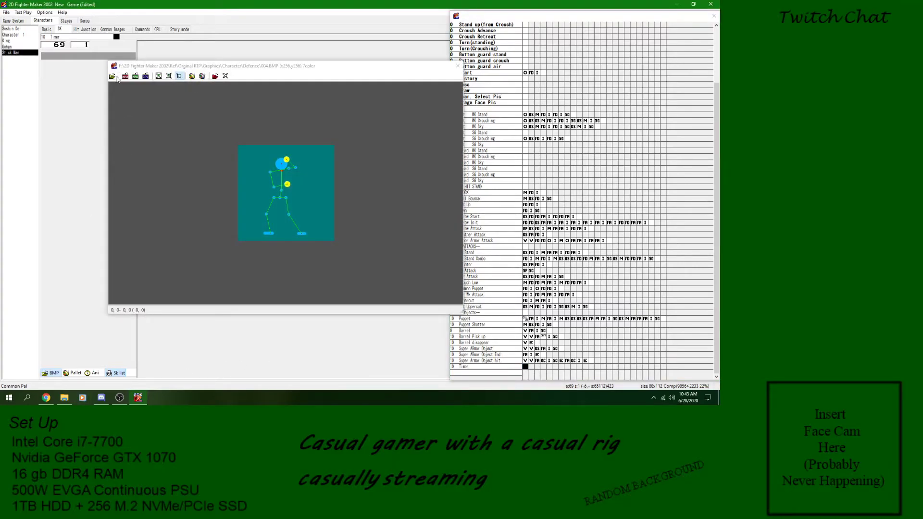
{"action": "left_click", "coordinate": [112, 76]}
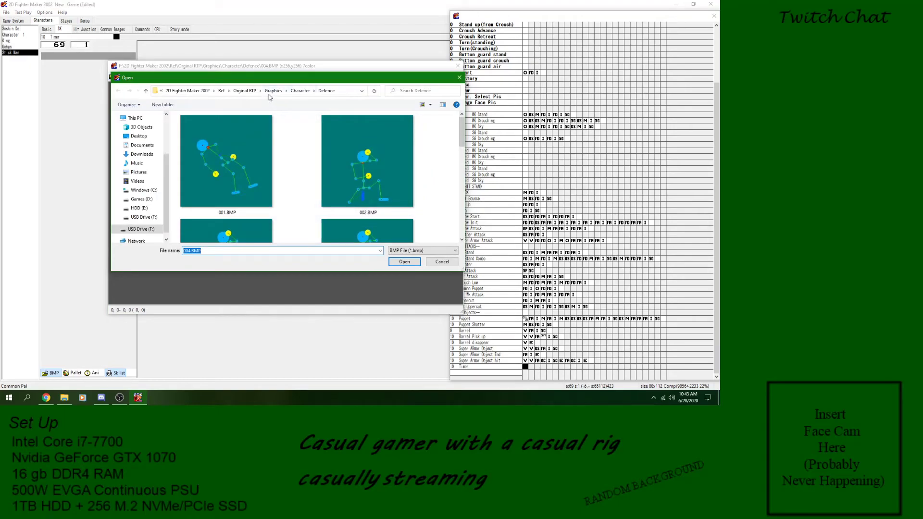
{"action": "left_click", "coordinate": [270, 93]}
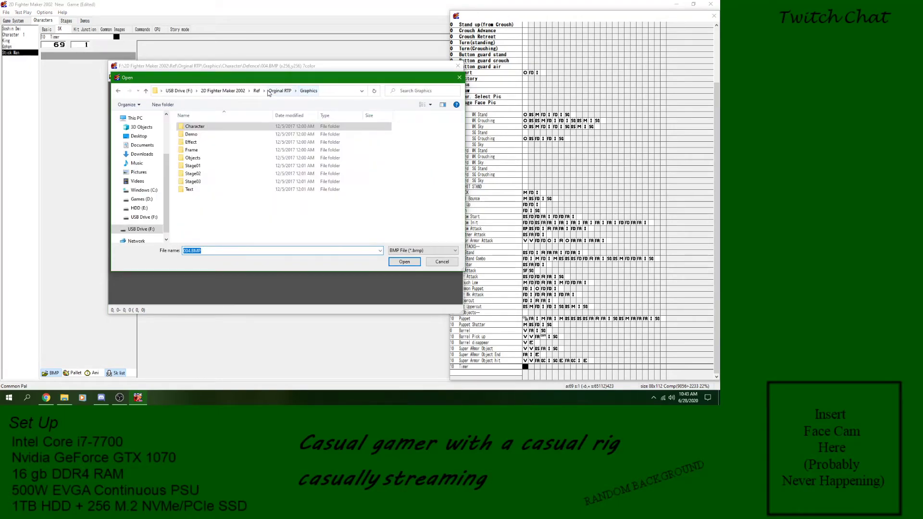
{"action": "double_click", "coordinate": [188, 191]}
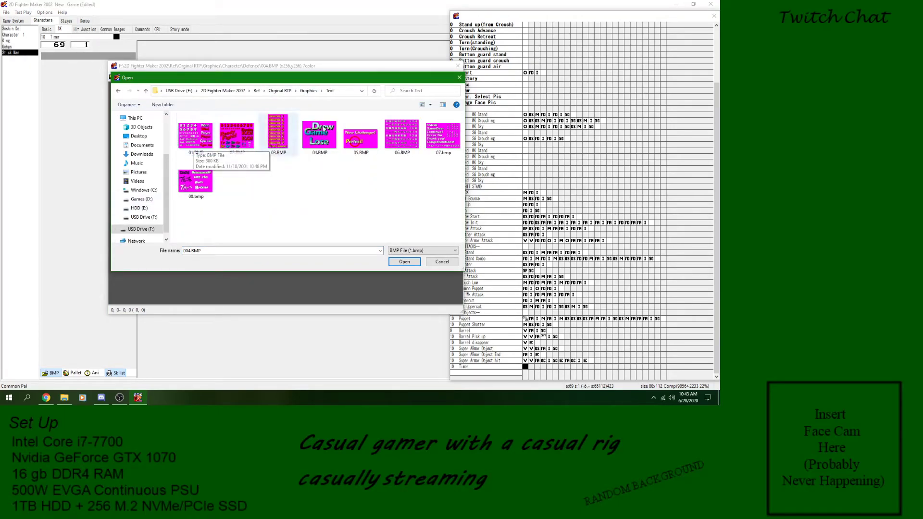
{"action": "double_click", "coordinate": [195, 135]}
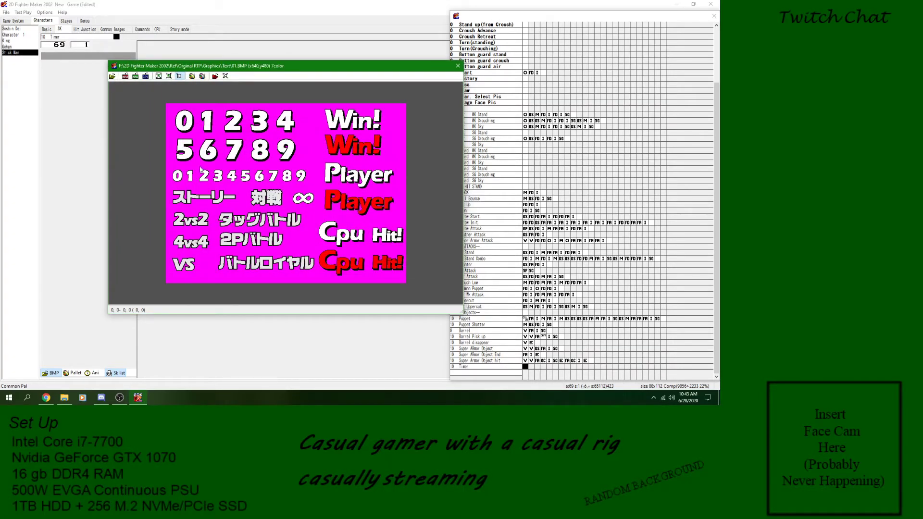
- Crop the small digits 3, 2 and 1 from the bitmap and add them as three consecutive Timer images
{"action": "left_click_drag", "start_coordinate": [214, 170], "coordinate": [223, 182]}
{"action": "left_click", "coordinate": [135, 77]}
{"action": "mouse_move", "coordinate": [197, 165]}
{"action": "left_mouse_down"}
{"action": "mouse_move", "coordinate": [210, 189]}
{"action": "mouse_move", "coordinate": [185, 168]}
{"action": "mouse_move", "coordinate": [193, 181]}
{"action": "left_mouse_up"}
{"action": "left_click", "coordinate": [136, 76]}
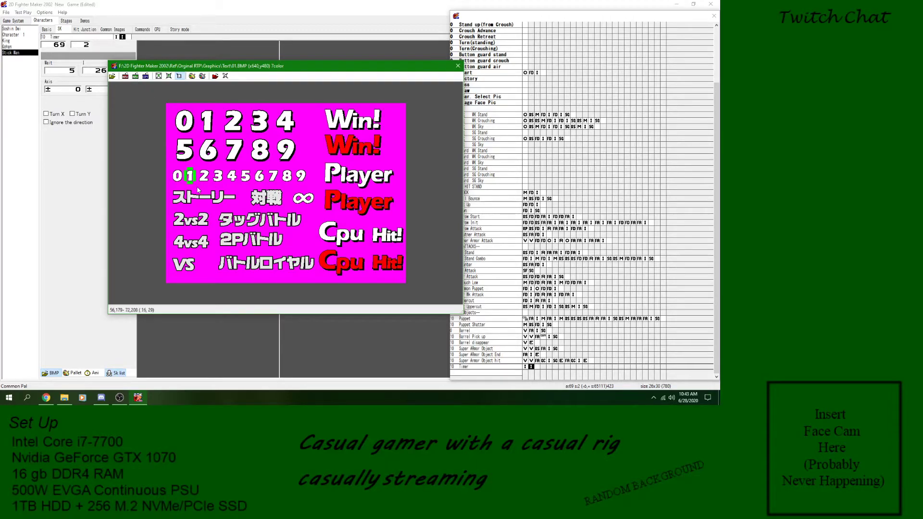
{"action": "left_click", "coordinate": [135, 77]}
{"action": "left_click", "coordinate": [460, 66]}
{"action": "left_click", "coordinate": [525, 366]}
{"action": "left_click", "coordinate": [531, 367]}
{"action": "left_click", "coordinate": [537, 367]}
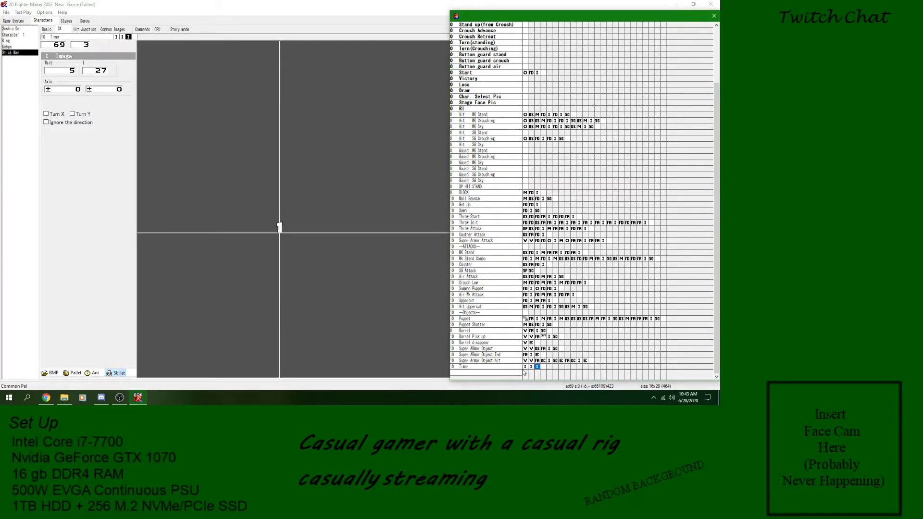
- Set the wait of Timer's digit 3 image to 100 and add an End Skill block after the digit 1 image
{"action": "left_click", "coordinate": [525, 367]}
{"action": "left_click", "coordinate": [531, 367]}
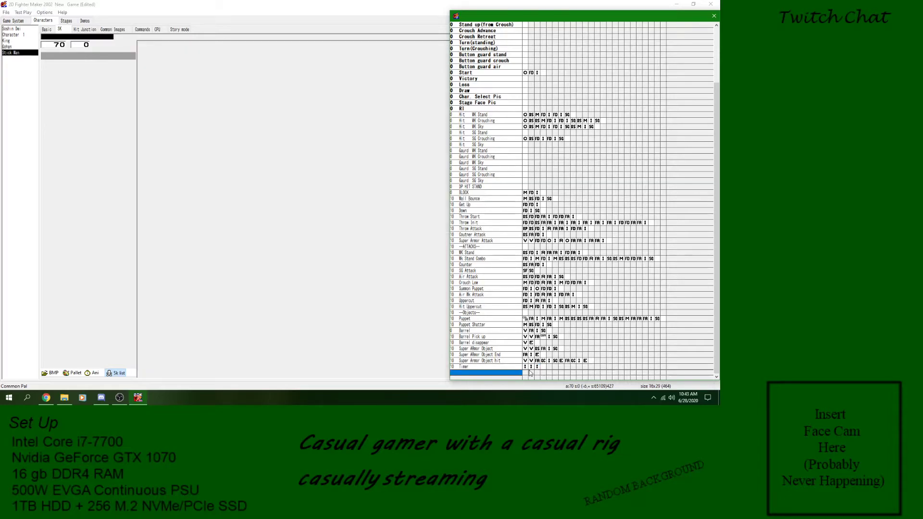
{"action": "left_click", "coordinate": [526, 367]}
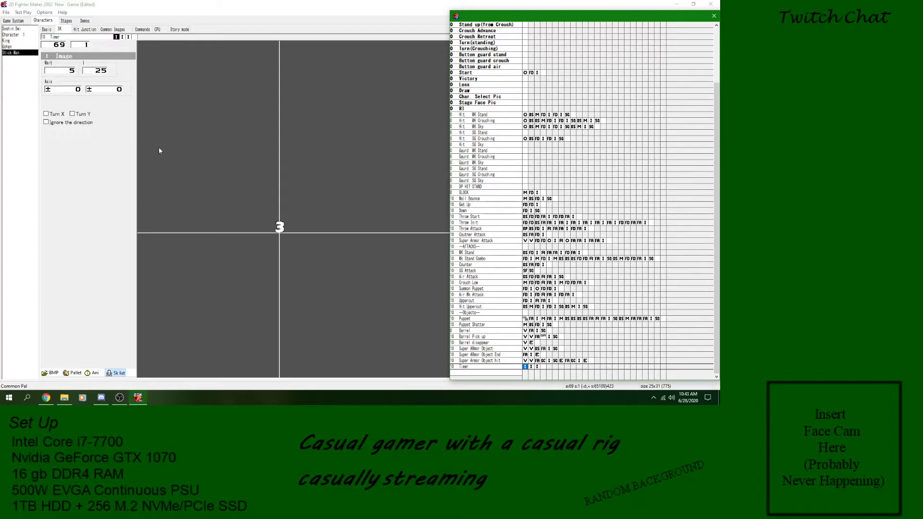
{"action": "left_click", "coordinate": [66, 72]}
{"action": "type", "text": "10"}
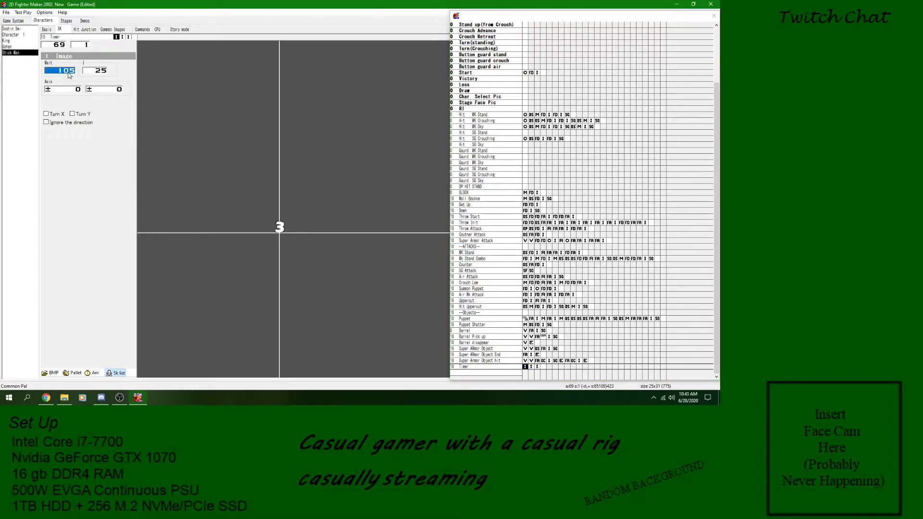
{"action": "left_click", "coordinate": [536, 362]}
{"action": "left_click", "coordinate": [536, 367]}
{"action": "right_click", "coordinate": [542, 366]}
{"action": "left_click", "coordinate": [577, 350]}
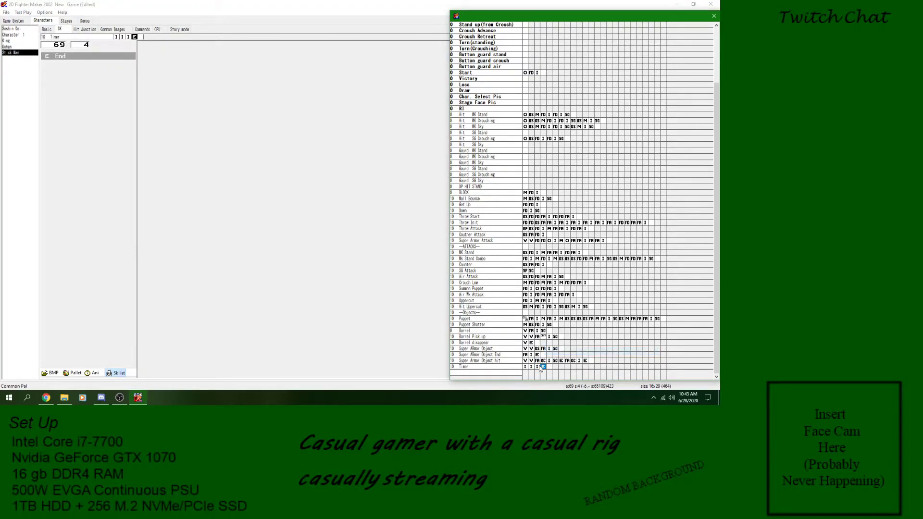
- Set the wait of Timer's digit 2 and digit 1 images to 100
{"action": "left_click", "coordinate": [531, 366]}
{"action": "left_click", "coordinate": [72, 72]}
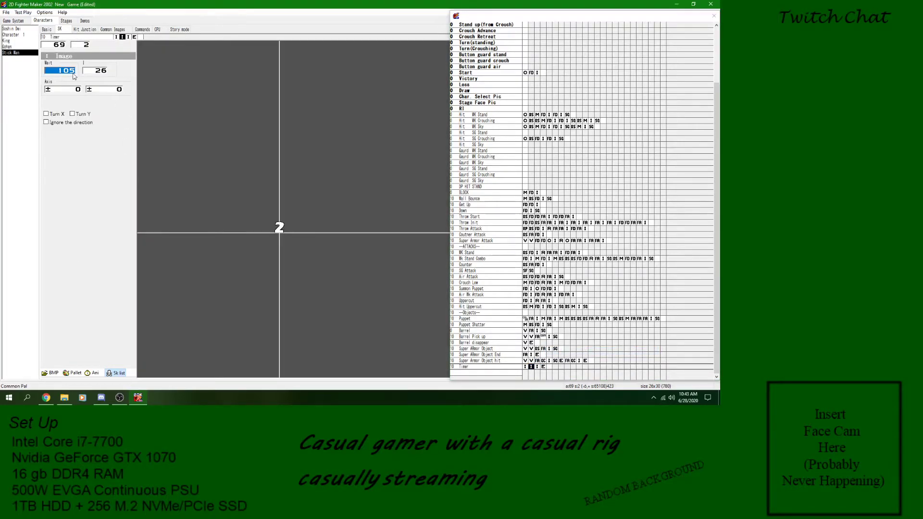
{"action": "scroll", "coordinate": [74, 76], "scroll_direction": "down", "scroll_amount": 2}
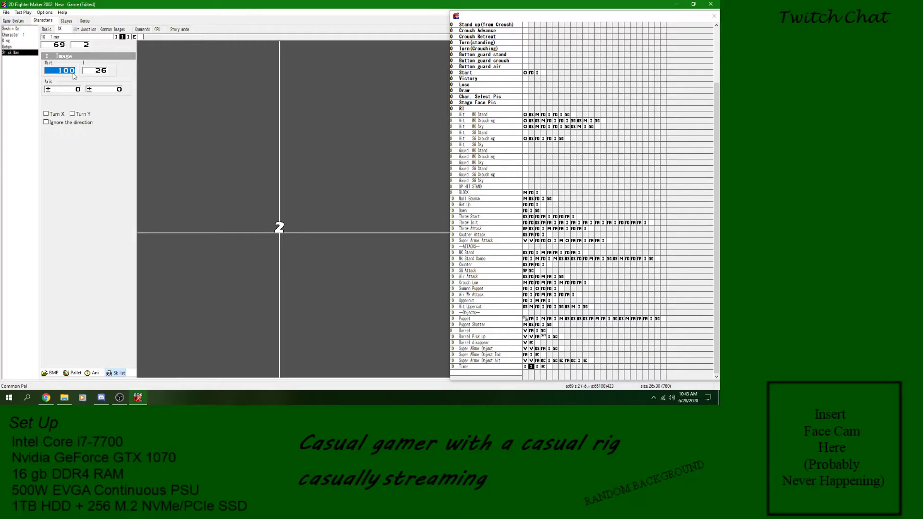
{"action": "left_click", "coordinate": [537, 367]}
{"action": "left_click", "coordinate": [61, 72]}
- Preview the Timer countdown animation and check its three digit images
{"action": "left_click", "coordinate": [93, 373]}
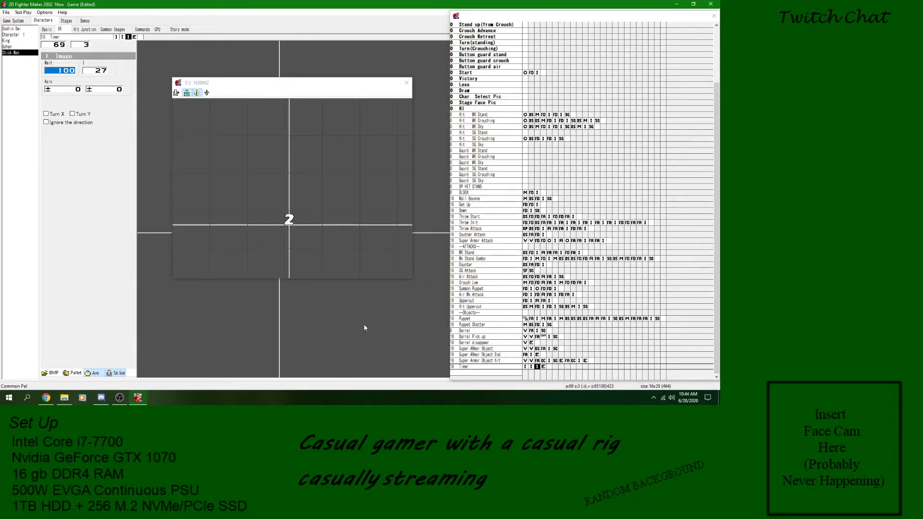
{"action": "left_click", "coordinate": [407, 85]}
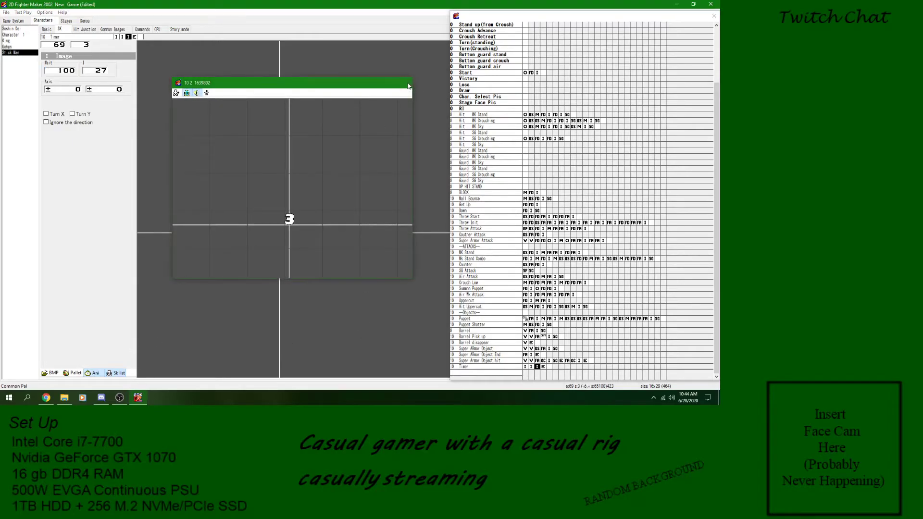
{"action": "left_click", "coordinate": [525, 366]}
{"action": "left_click", "coordinate": [531, 367]}
{"action": "left_click", "coordinate": [536, 367]}
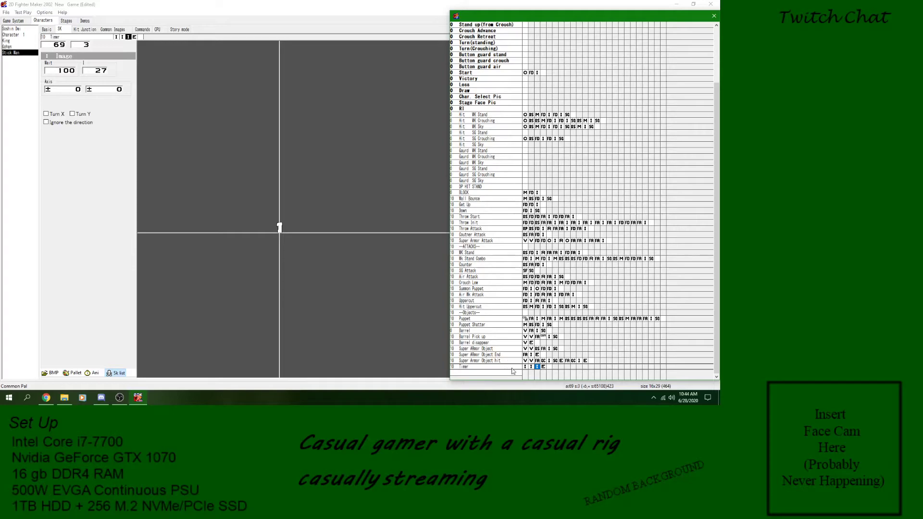
{"action": "left_click", "coordinate": [525, 367]}
{"action": "right_click", "coordinate": [525, 368]}
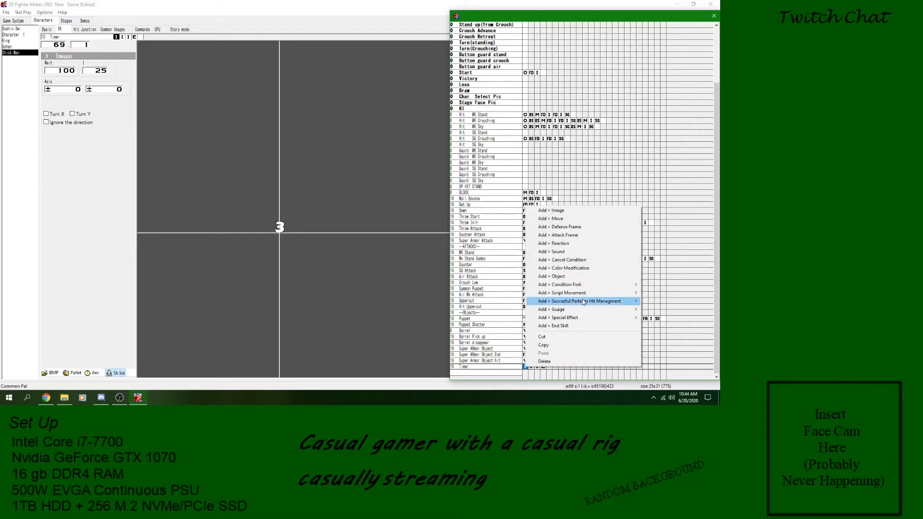
{"action": "left_click", "coordinate": [490, 371]}
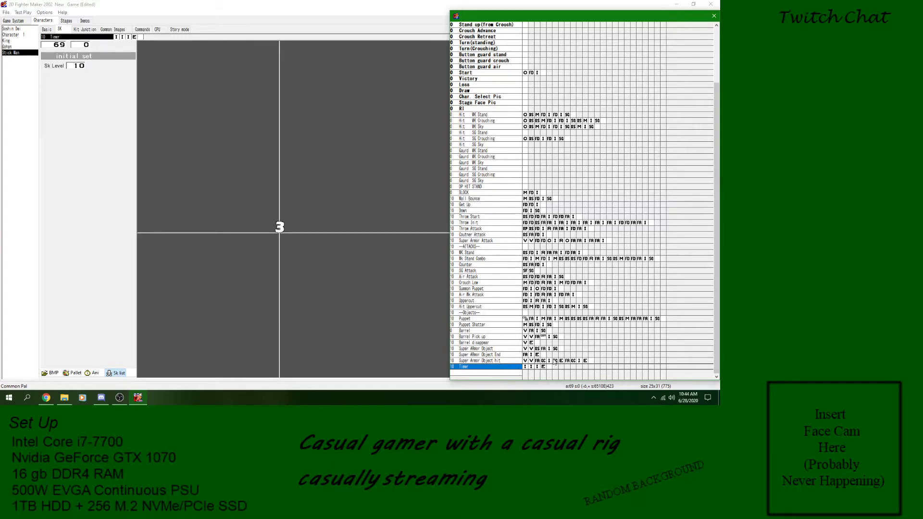
{"action": "scroll", "coordinate": [709, 153], "scroll_direction": "up", "scroll_amount": 4}
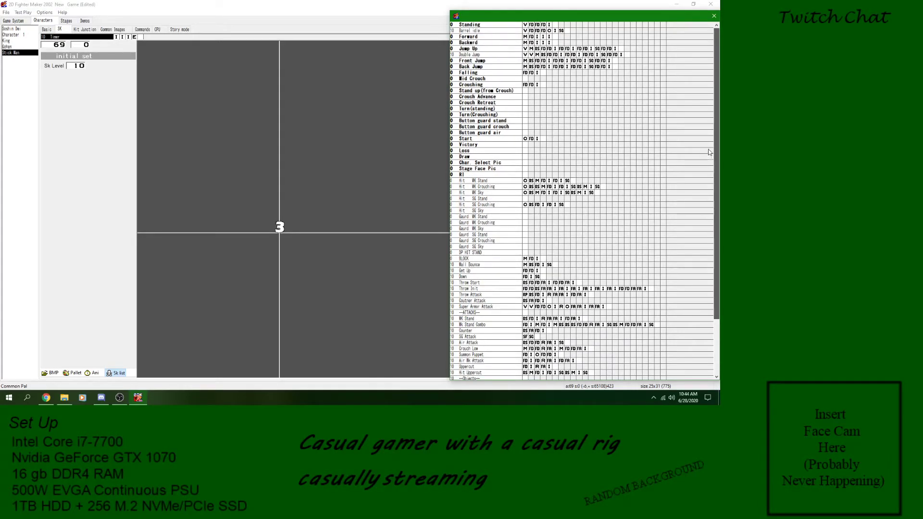
{"action": "left_click", "coordinate": [491, 43]}
{"action": "left_click", "coordinate": [495, 38]}
{"action": "right_click", "coordinate": [496, 38]}
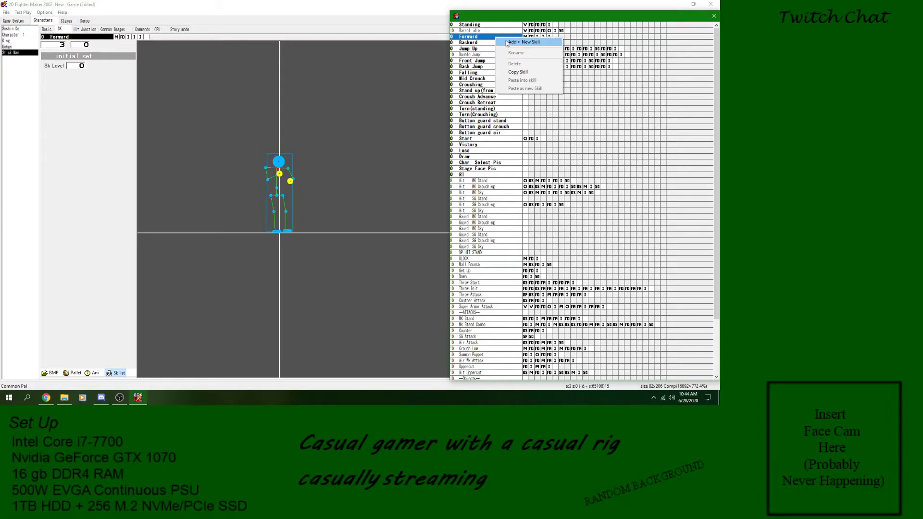
{"action": "left_click", "coordinate": [480, 41]}
- Add a Variable condition fork block before the digit 3 image in the Timer skill
{"action": "left_click_drag", "start_coordinate": [717, 82], "coordinate": [717, 136]}
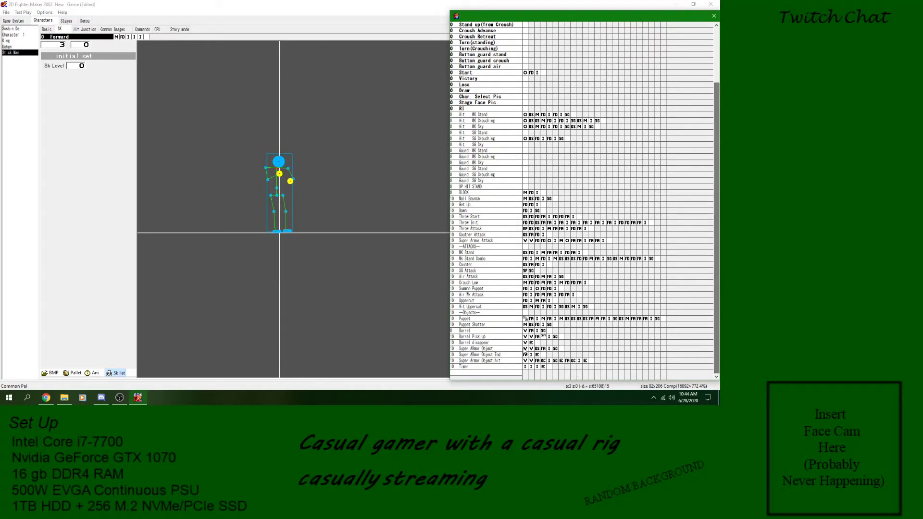
{"action": "left_click", "coordinate": [527, 367]}
{"action": "left_click", "coordinate": [525, 367]}
{"action": "right_click", "coordinate": [525, 367]}
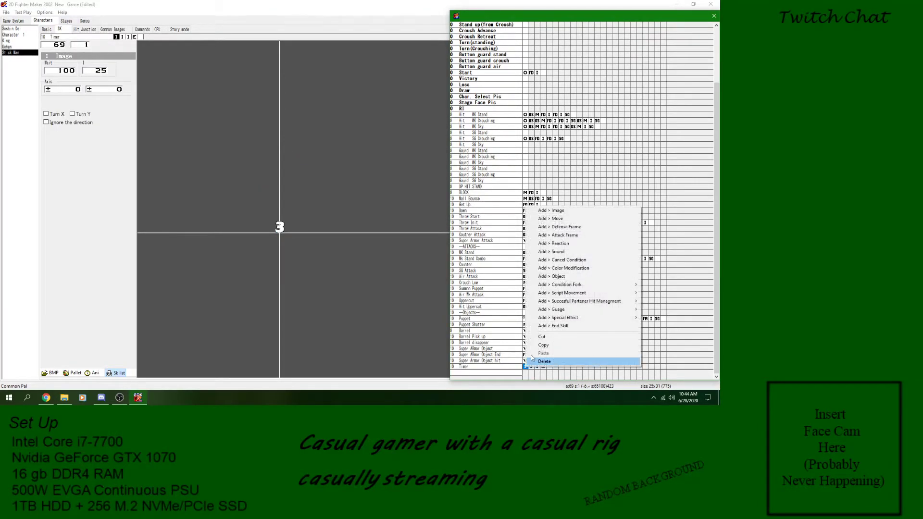
{"action": "mouse_move", "coordinate": [595, 287]}
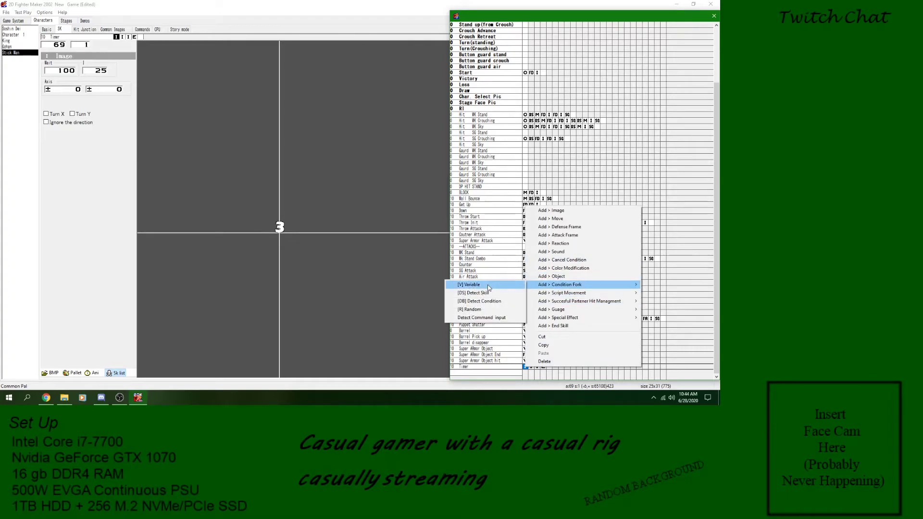
{"action": "left_click", "coordinate": [481, 284]}
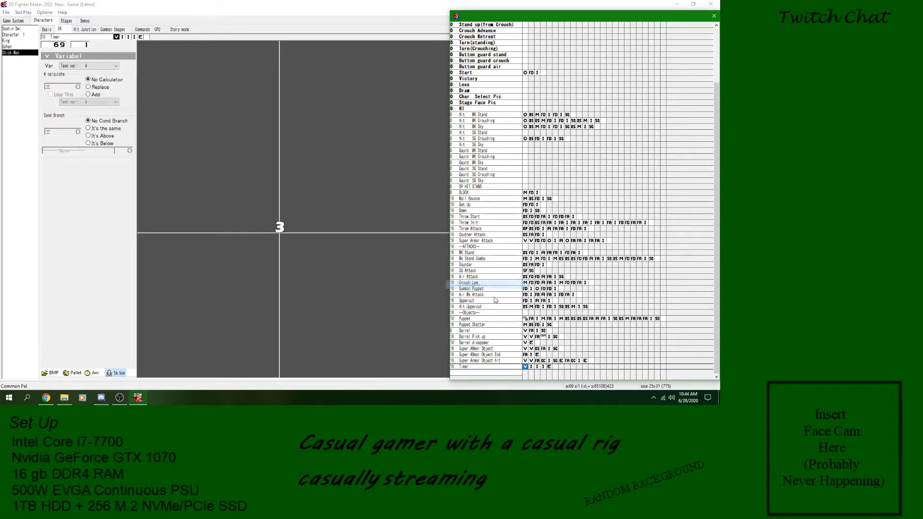
- Check the variables used by the Super Armor and Barrel object skills and assign Char var B to Timer's Variable block
{"action": "left_click", "coordinate": [531, 361]}
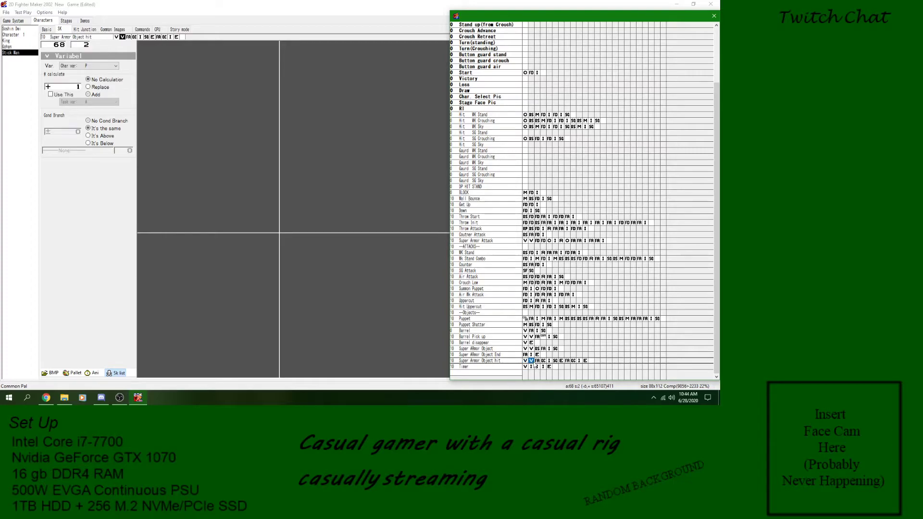
{"action": "left_click", "coordinate": [531, 349]}
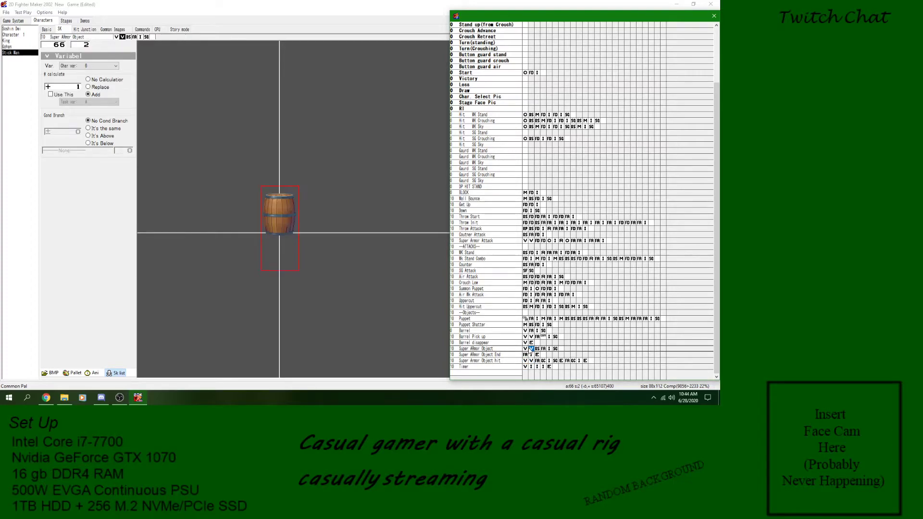
{"action": "left_click", "coordinate": [531, 336]}
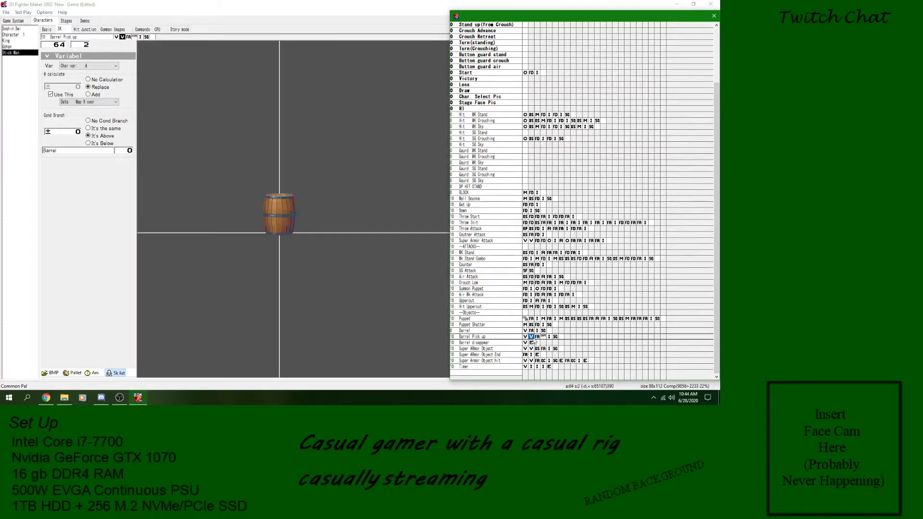
{"action": "left_click", "coordinate": [524, 332]}
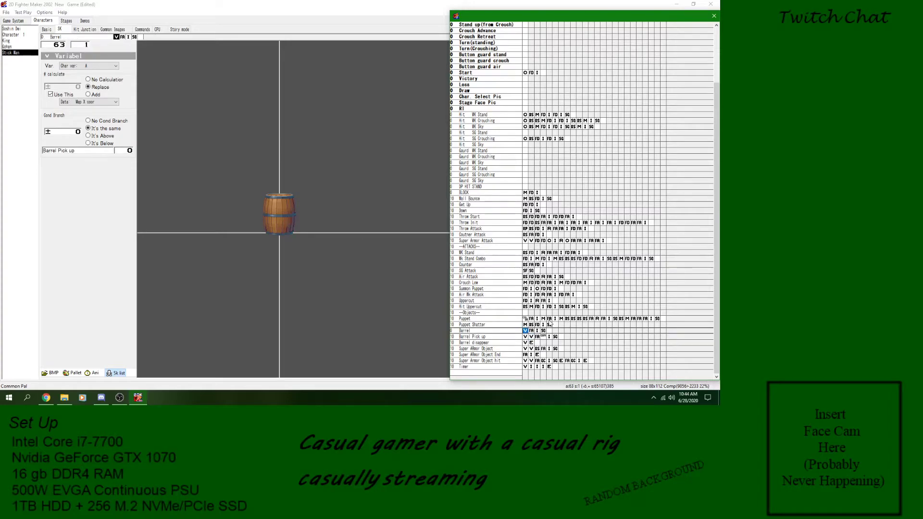
{"action": "left_click", "coordinate": [524, 367]}
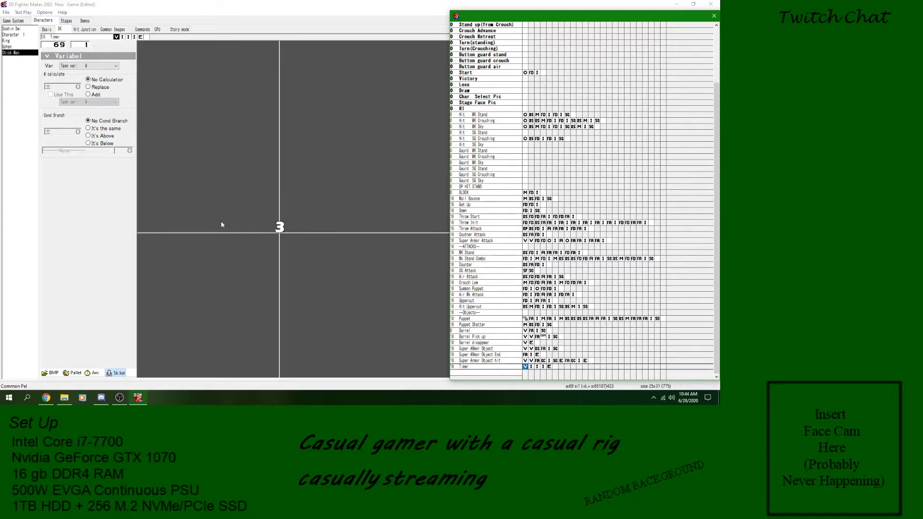
{"action": "left_click", "coordinate": [96, 65]}
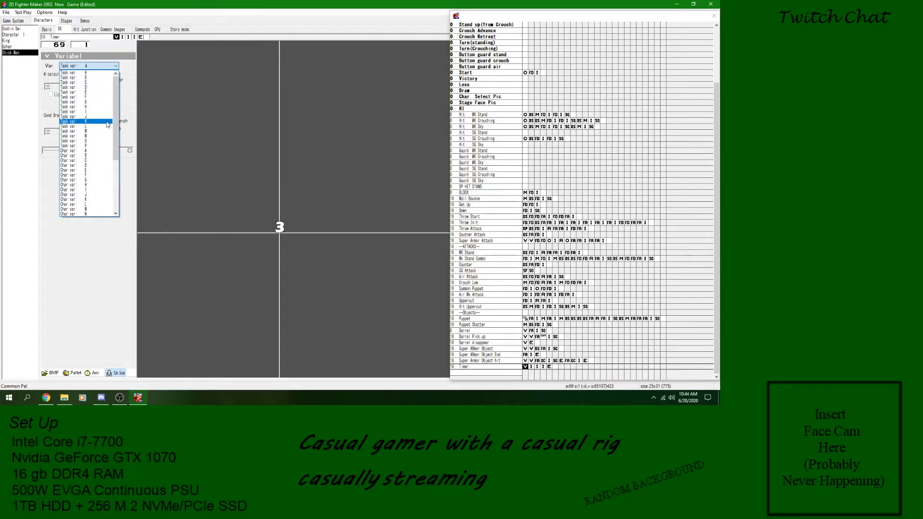
{"action": "left_click", "coordinate": [94, 156]}
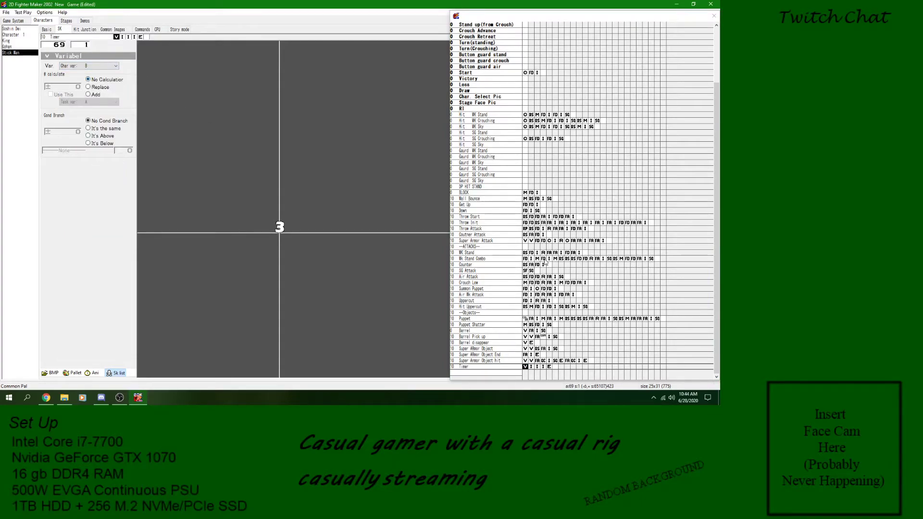
- Set Timer's first Variable block to Replace with 0 and add a second Variable block before the digit 3 image
{"action": "left_click", "coordinate": [98, 88]}
{"action": "left_click_drag", "start_coordinate": [257, 234], "coordinate": [283, 230]}
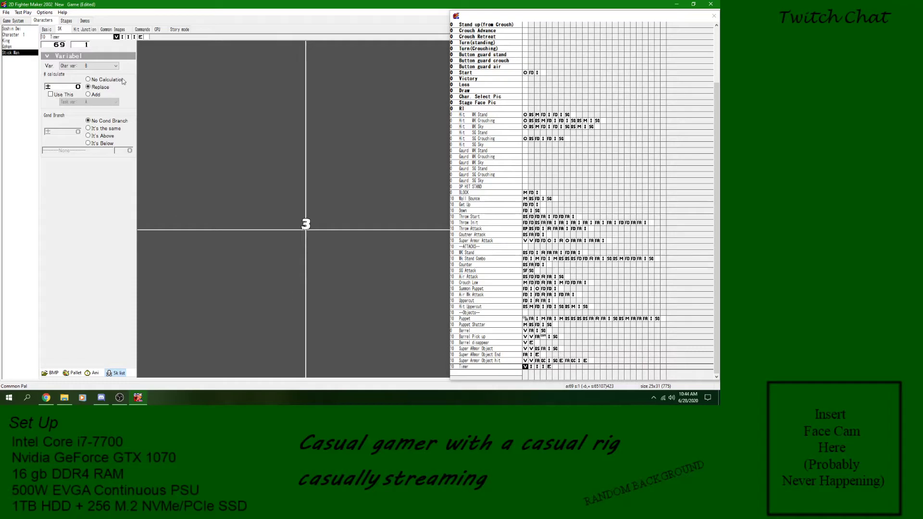
{"action": "left_click", "coordinate": [531, 367]}
{"action": "right_click", "coordinate": [531, 367]}
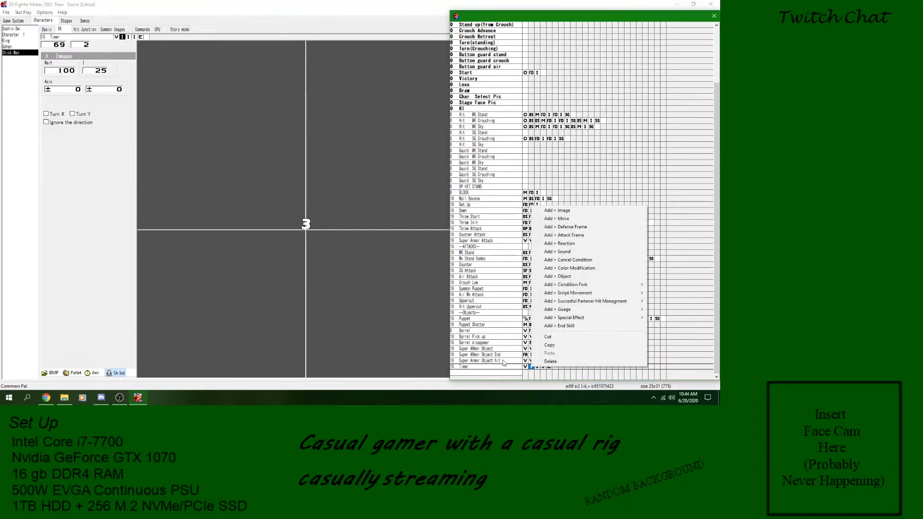
{"action": "mouse_move", "coordinate": [610, 285]}
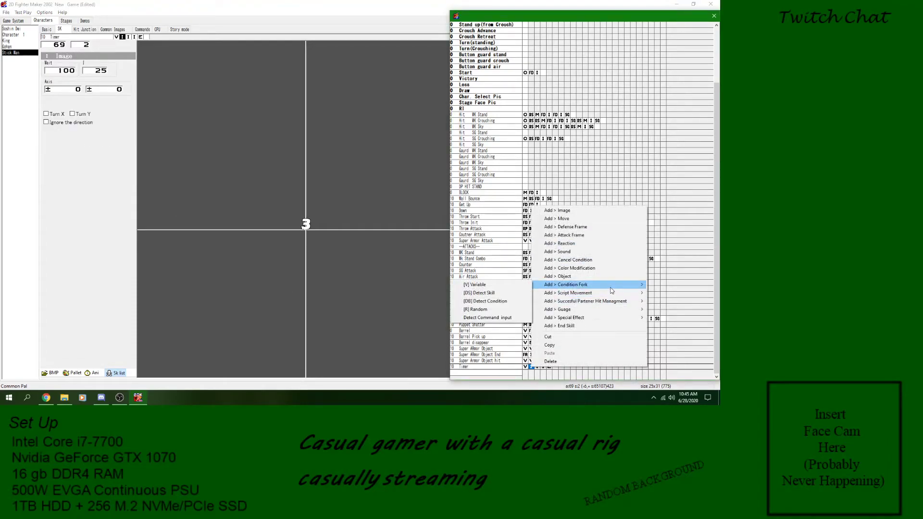
{"action": "left_click", "coordinate": [509, 287]}
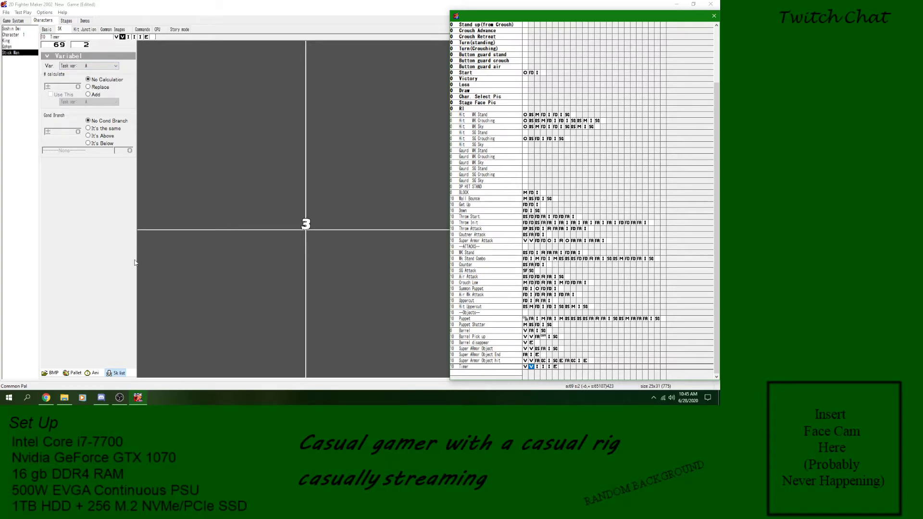
- Make Timer's second Variable block add 1 to Char var B
{"action": "left_click", "coordinate": [88, 94]}
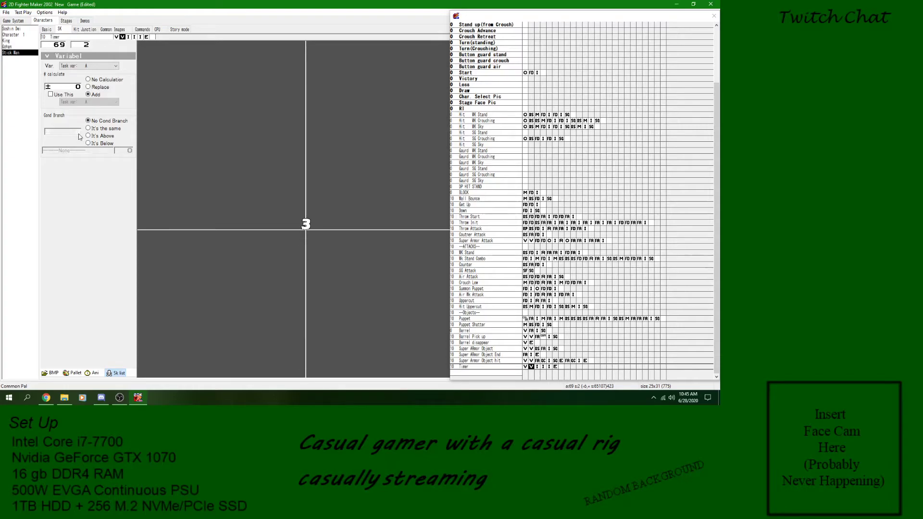
{"action": "left_click", "coordinate": [79, 88]}
{"action": "left_click", "coordinate": [89, 66]}
{"action": "scroll", "coordinate": [89, 144], "scroll_direction": "down", "scroll_amount": 5}
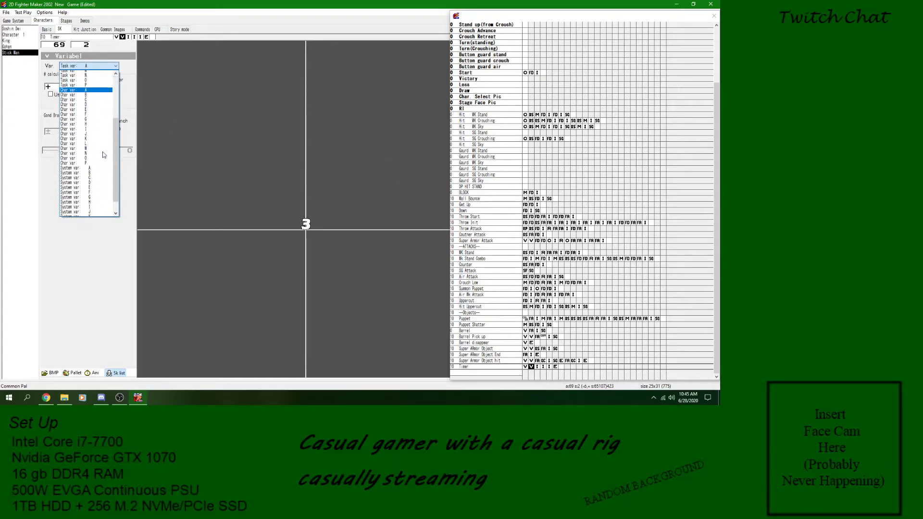
{"action": "scroll", "coordinate": [102, 150], "scroll_direction": "up", "scroll_amount": 3}
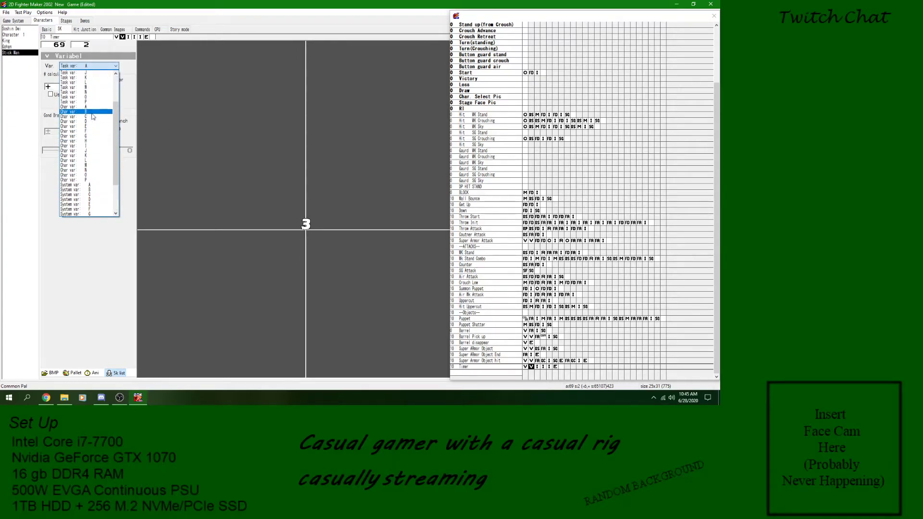
{"action": "left_click", "coordinate": [77, 116]}
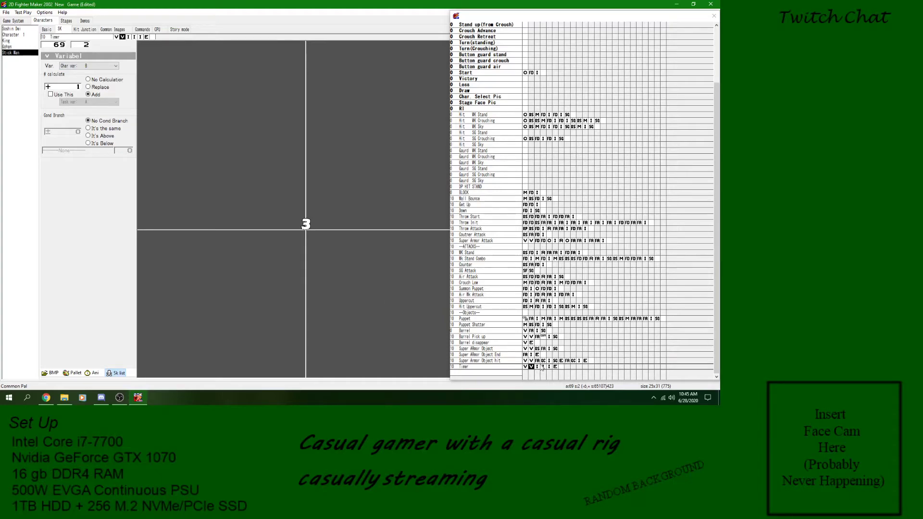
- Insert a GoTo block before the digit 2 image that loops back to Timer's block 2
{"action": "left_click", "coordinate": [537, 367]}
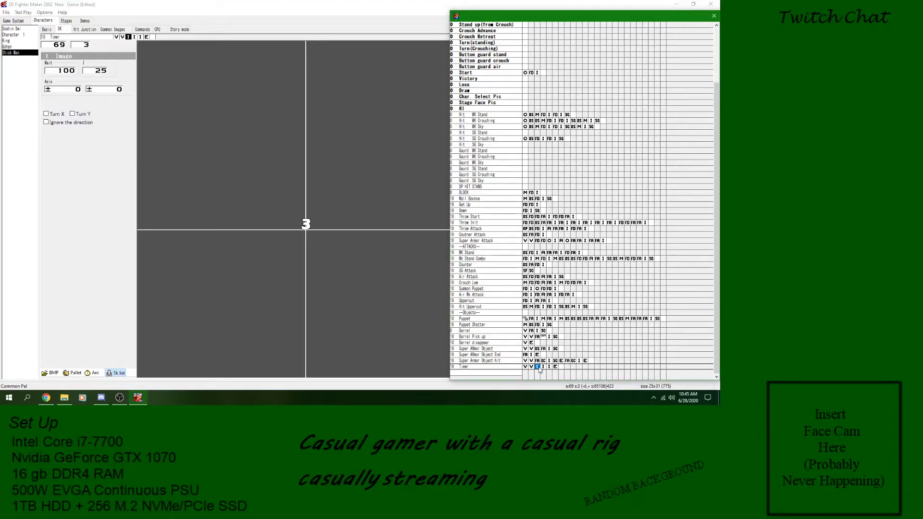
{"action": "right_click", "coordinate": [542, 368]}
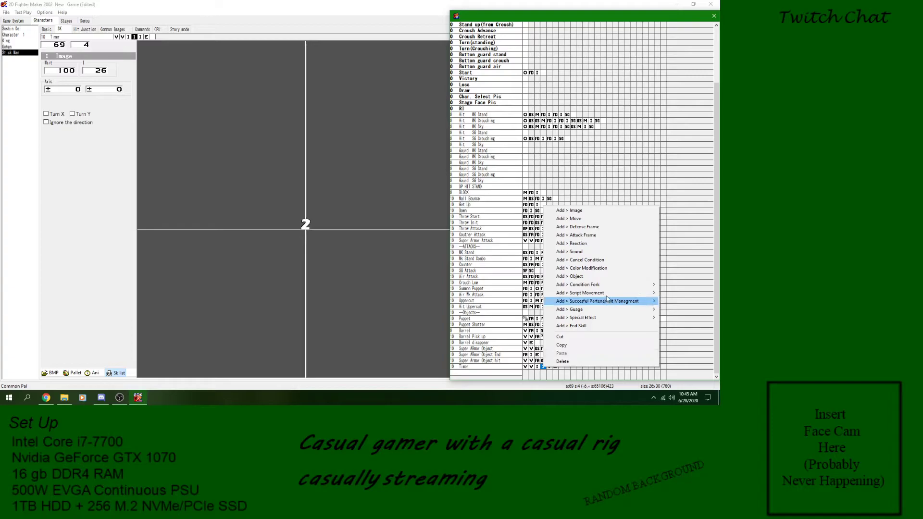
{"action": "mouse_move", "coordinate": [607, 300]}
{"action": "left_click", "coordinate": [675, 293]}
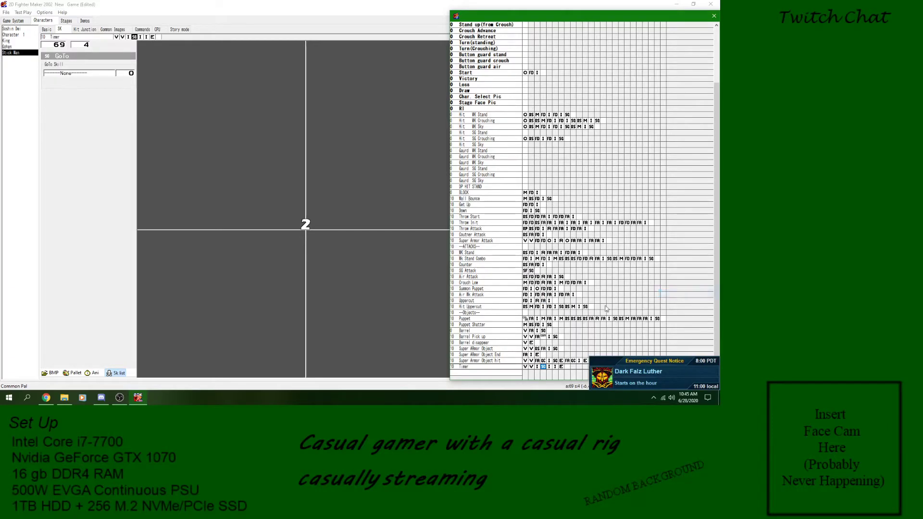
{"action": "left_click", "coordinate": [102, 74]}
{"action": "scroll", "coordinate": [110, 354], "scroll_direction": "down", "scroll_amount": 6}
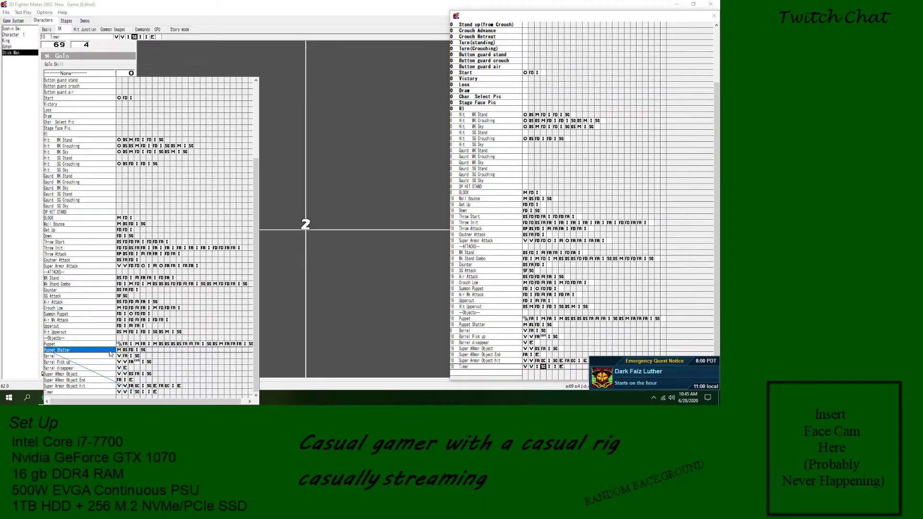
{"action": "left_click", "coordinate": [124, 392]}
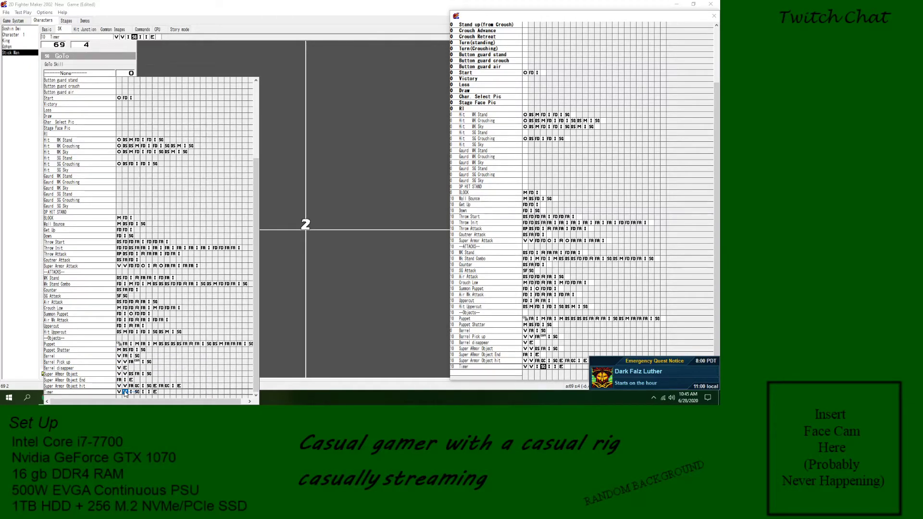
{"action": "left_click", "coordinate": [124, 393]}
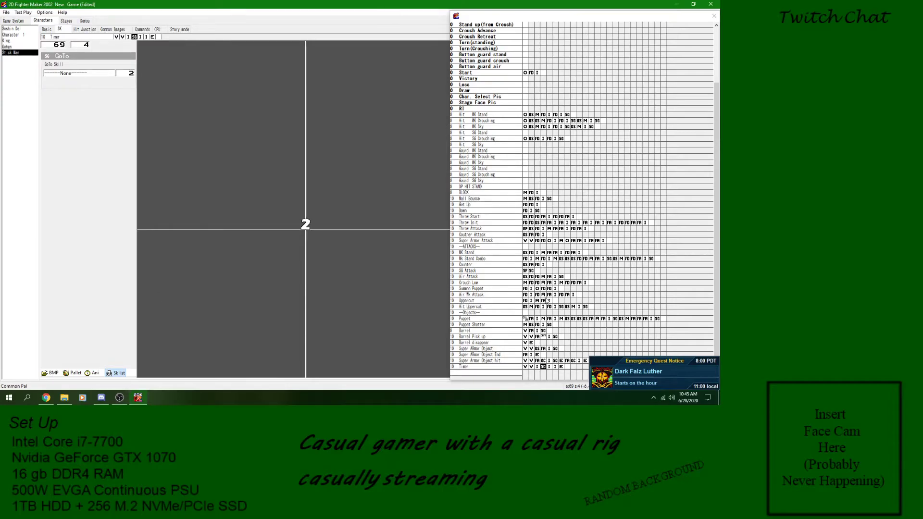
- Insert a third Variable block before the digit 3 image, branching to Timer's block 6 when Char var B is the same as 100
{"action": "left_click", "coordinate": [538, 367]}
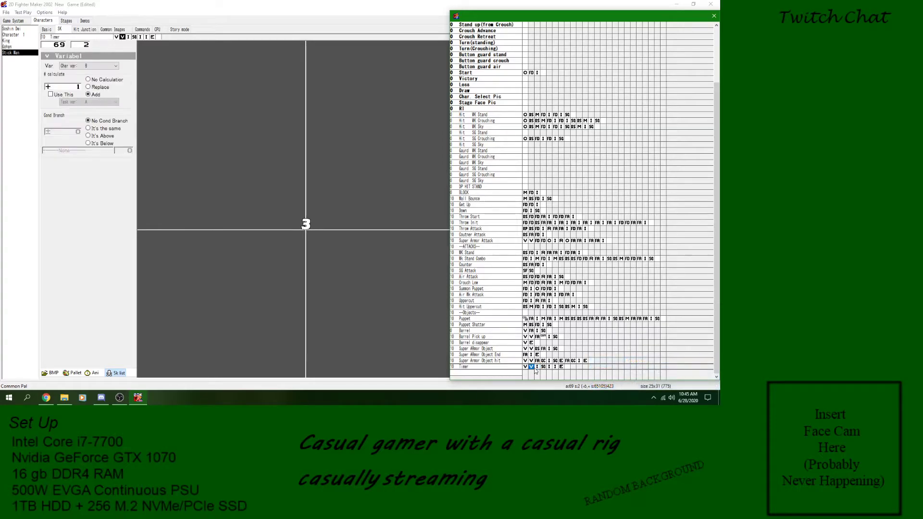
{"action": "right_click", "coordinate": [537, 368]}
{"action": "mouse_move", "coordinate": [545, 285]}
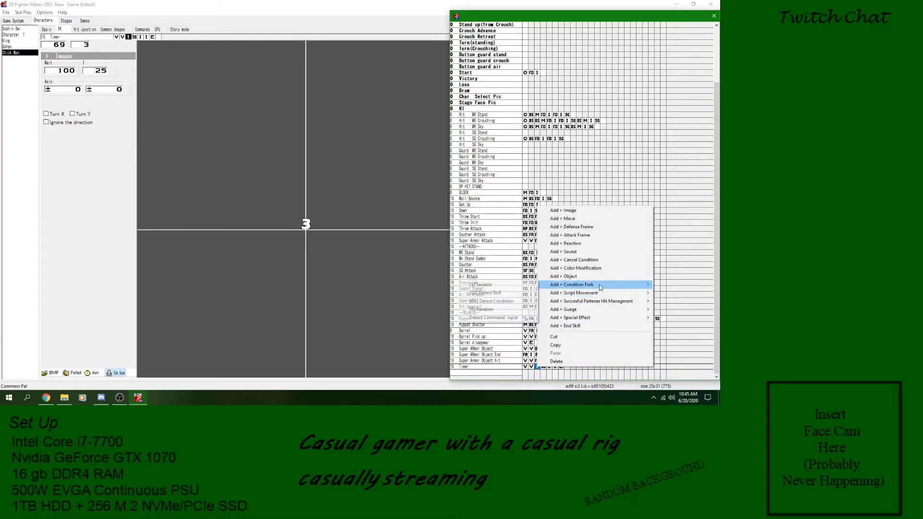
{"action": "left_click", "coordinate": [503, 287]}
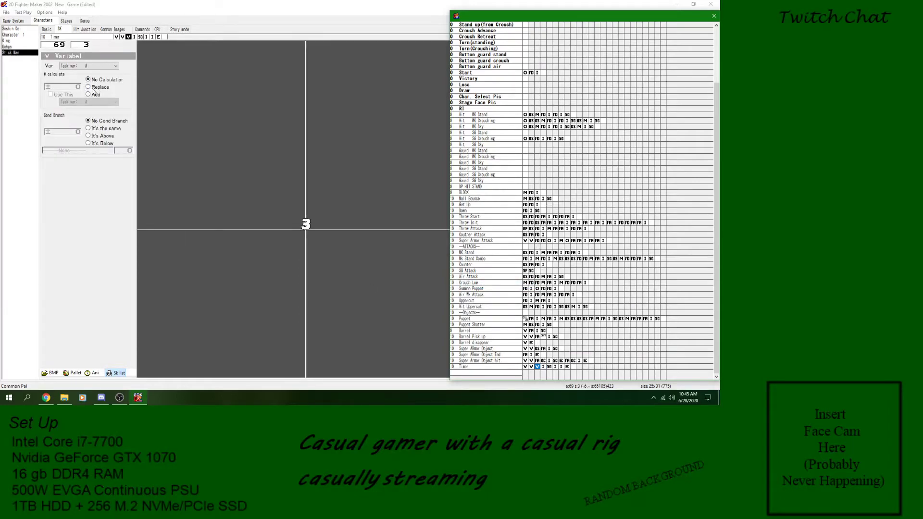
{"action": "left_click", "coordinate": [88, 129]}
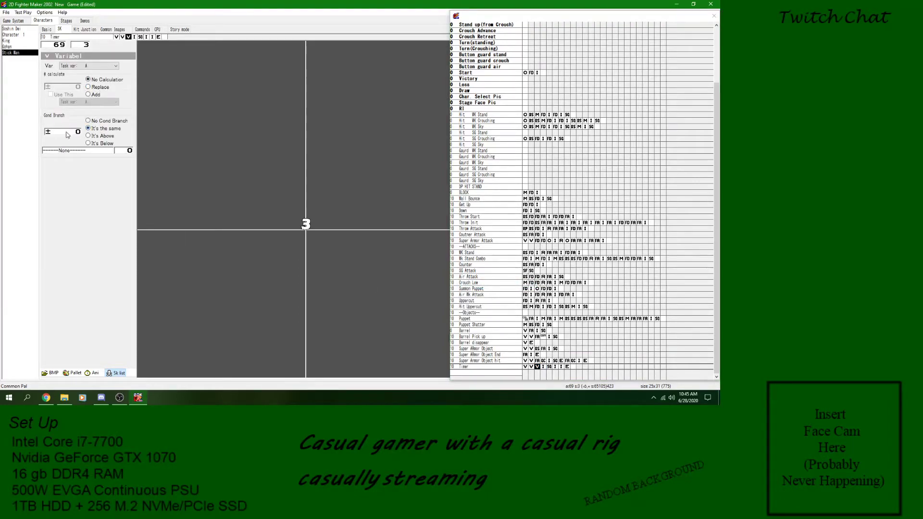
{"action": "left_click", "coordinate": [93, 65]}
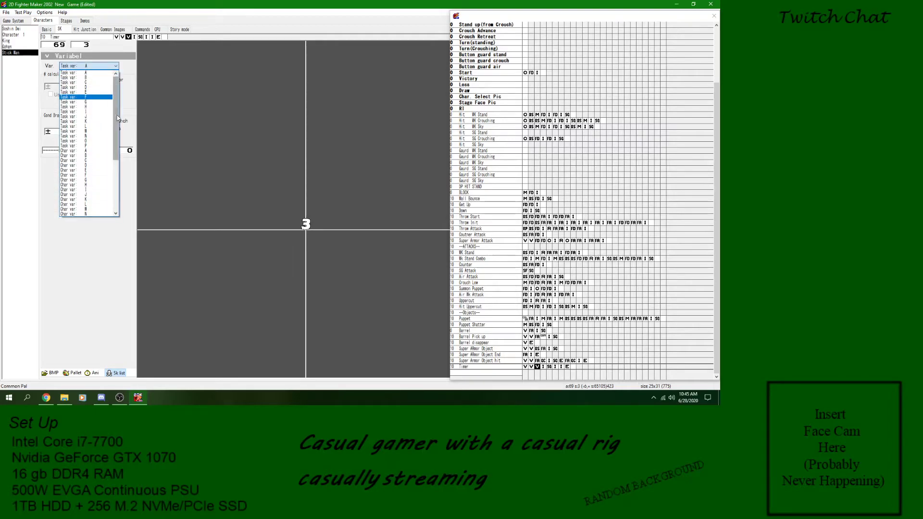
{"action": "left_click", "coordinate": [98, 156]}
{"action": "left_click", "coordinate": [66, 134]}
{"action": "left_click", "coordinate": [112, 151]}
{"action": "scroll", "coordinate": [125, 313], "scroll_direction": "down", "scroll_amount": 3}
{"action": "left_click", "coordinate": [139, 394]}
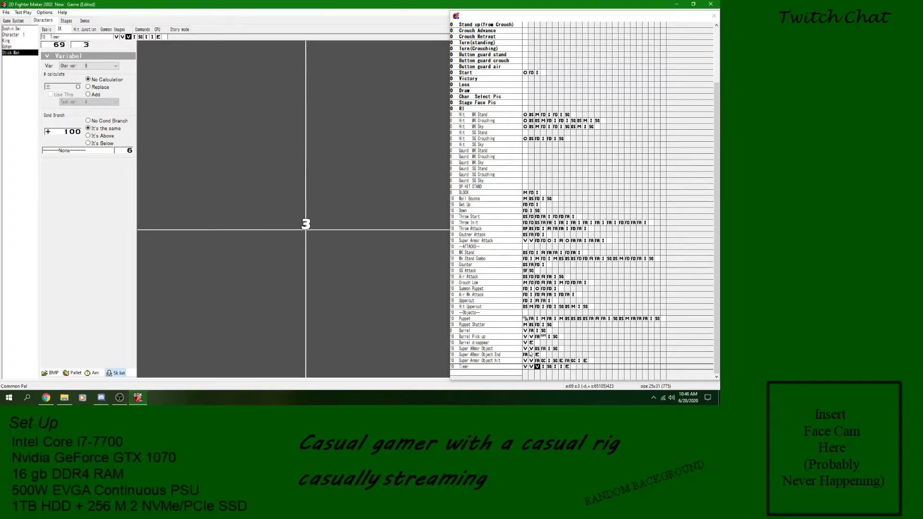
- Check Timer's Variable and GoTo blocks and set the digit 3 image's wait to 1
{"action": "left_click", "coordinate": [533, 371]}
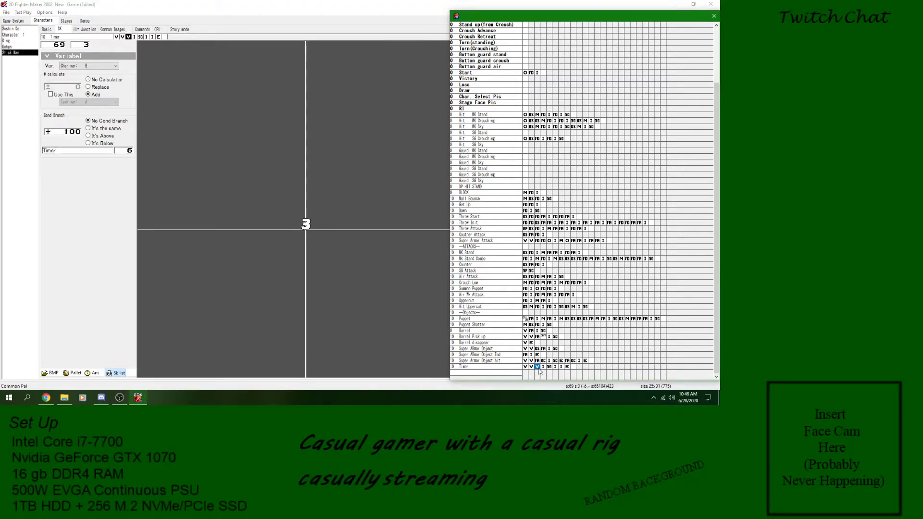
{"action": "left_click", "coordinate": [548, 367]}
{"action": "left_click", "coordinate": [538, 367]}
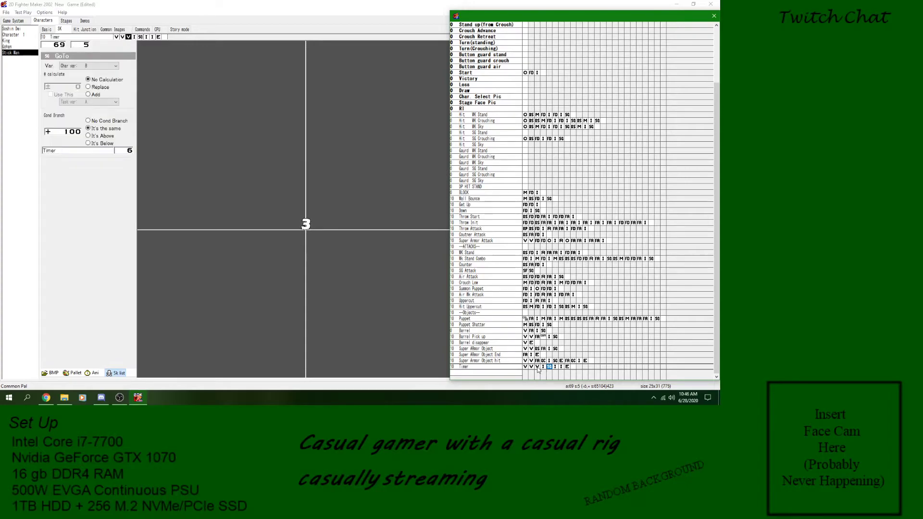
{"action": "left_click", "coordinate": [543, 368]}
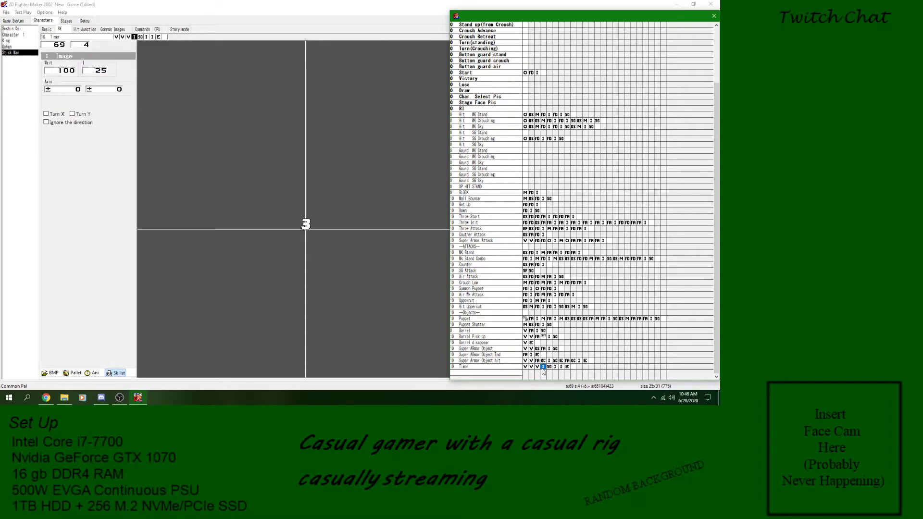
{"action": "left_click", "coordinate": [63, 70]}
{"action": "type", "text": "1"}
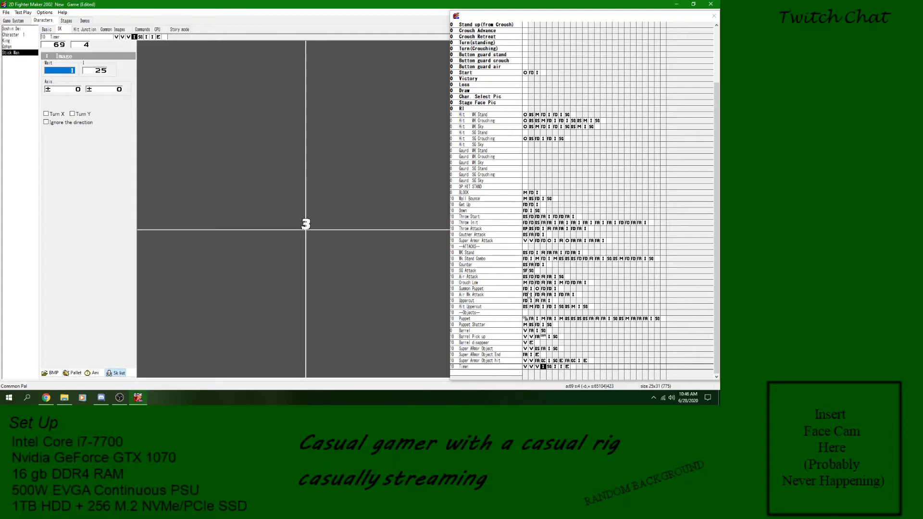
- Add a fourth Variable condition fork block before the digit 3 image in Timer
{"action": "left_click", "coordinate": [543, 368]}
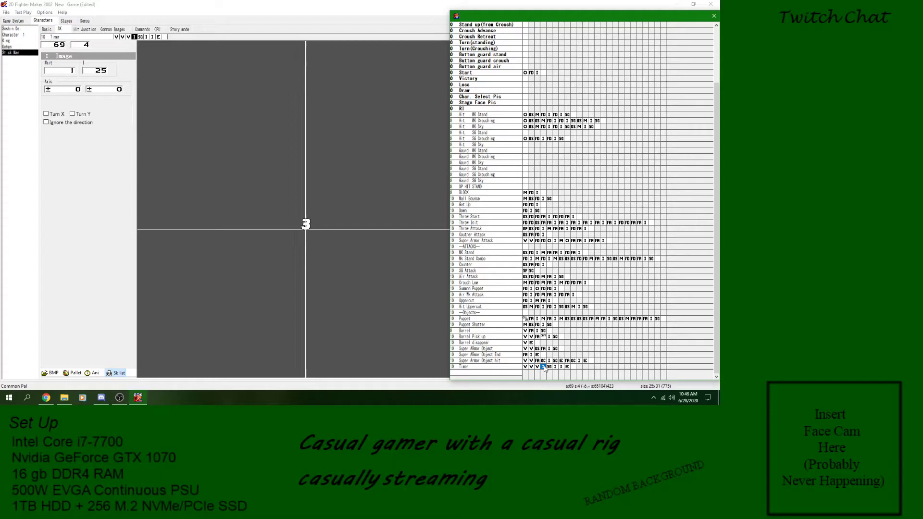
{"action": "right_click", "coordinate": [543, 368]}
{"action": "mouse_move", "coordinate": [600, 284]}
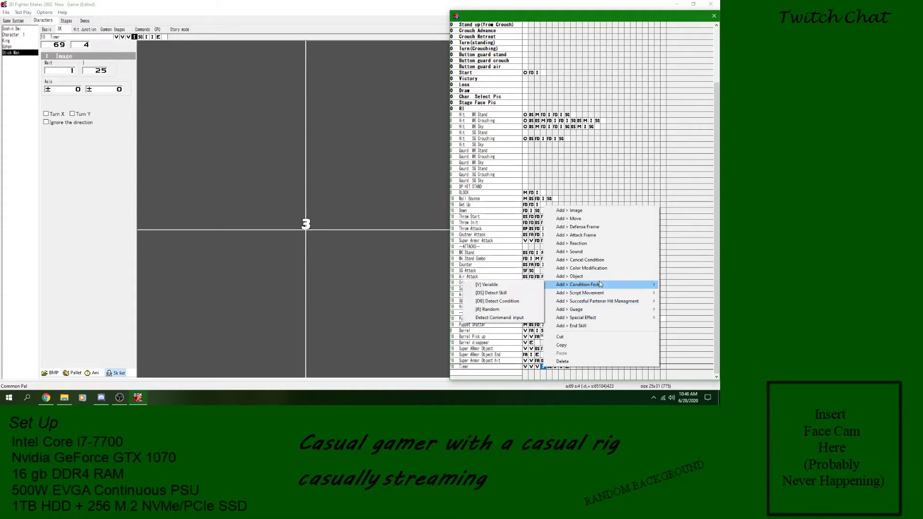
{"action": "left_click", "coordinate": [500, 285]}
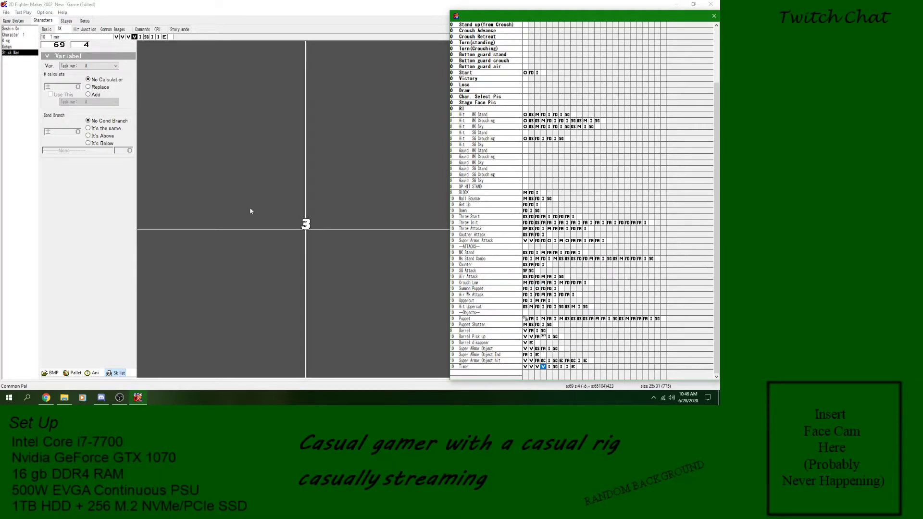
- Create a new skill named Timer Freeze below Timer
{"action": "right_click", "coordinate": [473, 377]}
{"action": "left_click", "coordinate": [485, 320]}
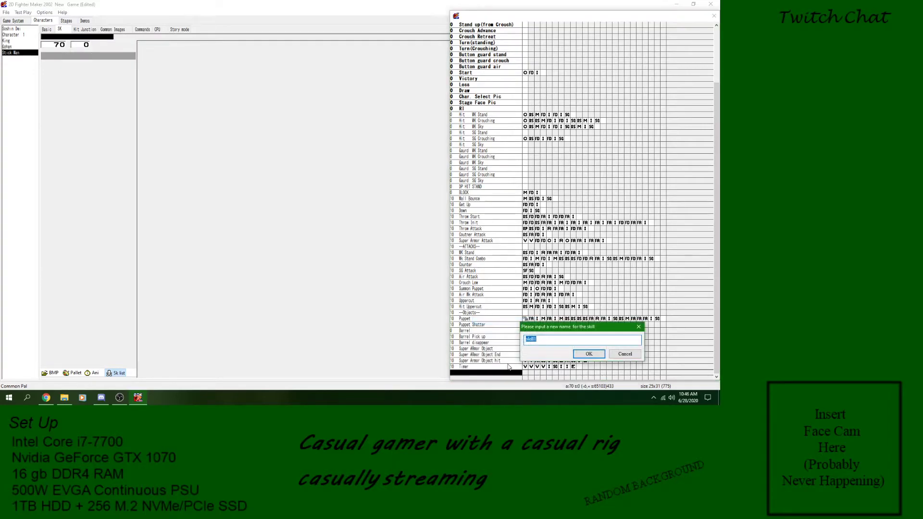
{"action": "type", "text": "Timer Freeze"}
{"action": "key", "text": "Return"}
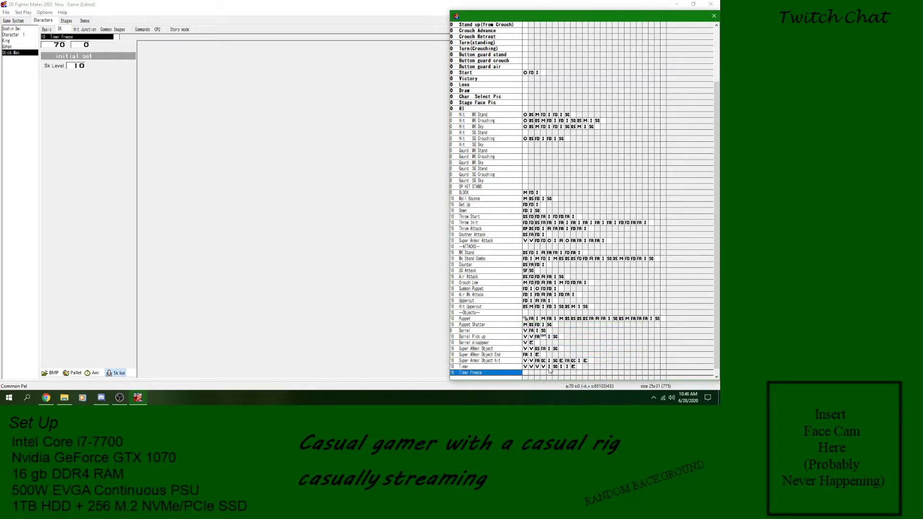
- Make Timer's fourth Variable block branch to Timer Freeze when System var G is the same as 1
{"action": "left_click", "coordinate": [541, 367]}
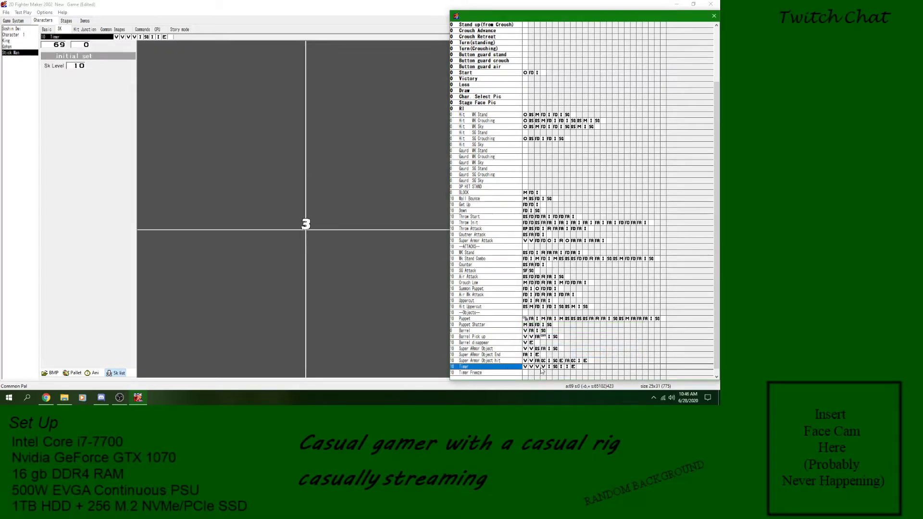
{"action": "left_click", "coordinate": [543, 367]}
{"action": "left_click", "coordinate": [99, 67]}
{"action": "scroll", "coordinate": [88, 139], "scroll_direction": "down", "scroll_amount": 6}
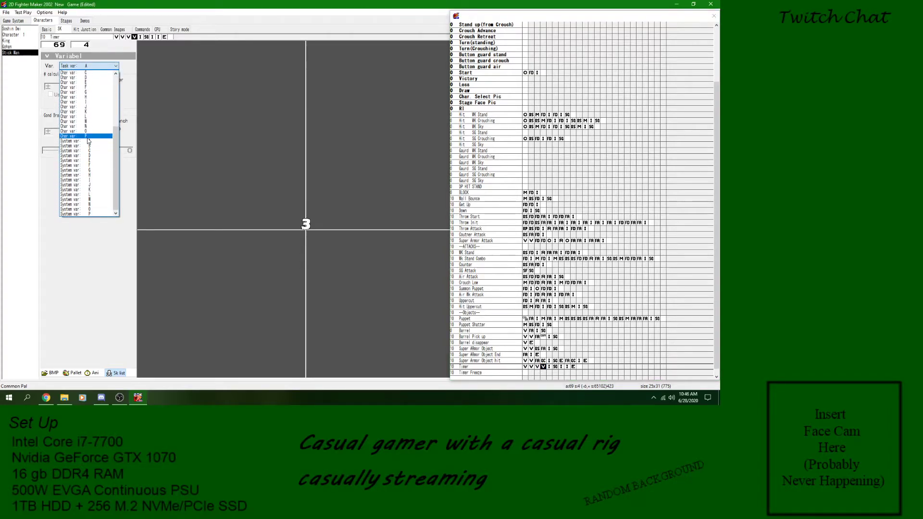
{"action": "left_click", "coordinate": [91, 175]}
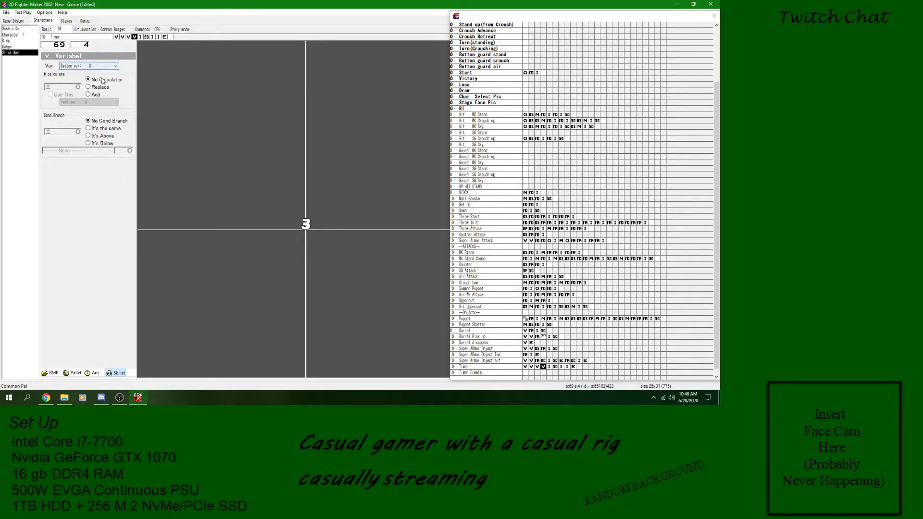
{"action": "left_click", "coordinate": [107, 129]}
{"action": "left_click", "coordinate": [81, 136]}
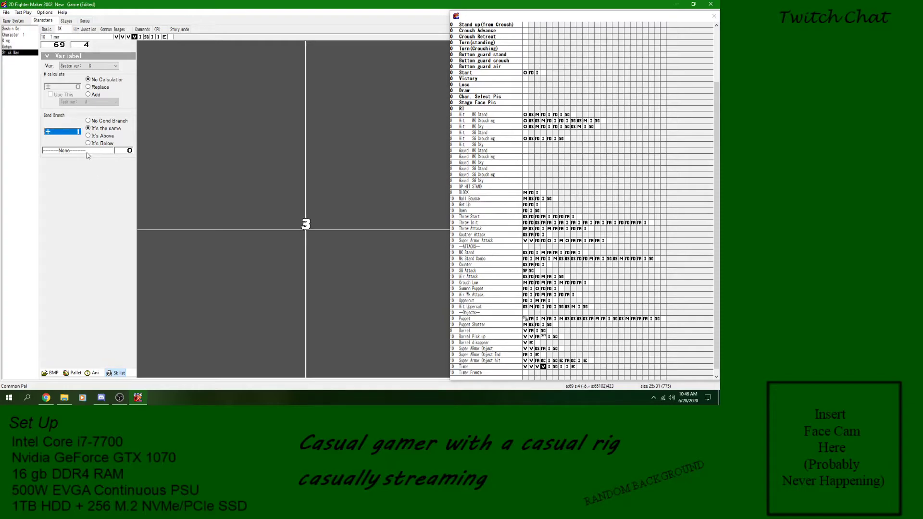
{"action": "left_click", "coordinate": [89, 153]}
{"action": "scroll", "coordinate": [101, 261], "scroll_direction": "down", "scroll_amount": 10}
{"action": "left_click", "coordinate": [83, 390]}
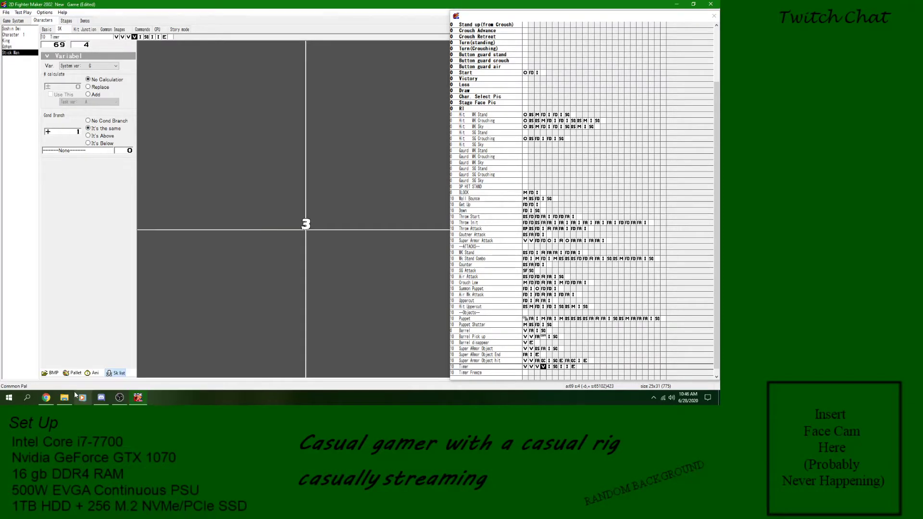
- Check the blocks following Timer's fourth Variable block, up to the digit images
{"action": "left_click", "coordinate": [543, 368]}
{"action": "left_click", "coordinate": [549, 368]}
{"action": "left_click", "coordinate": [561, 367]}
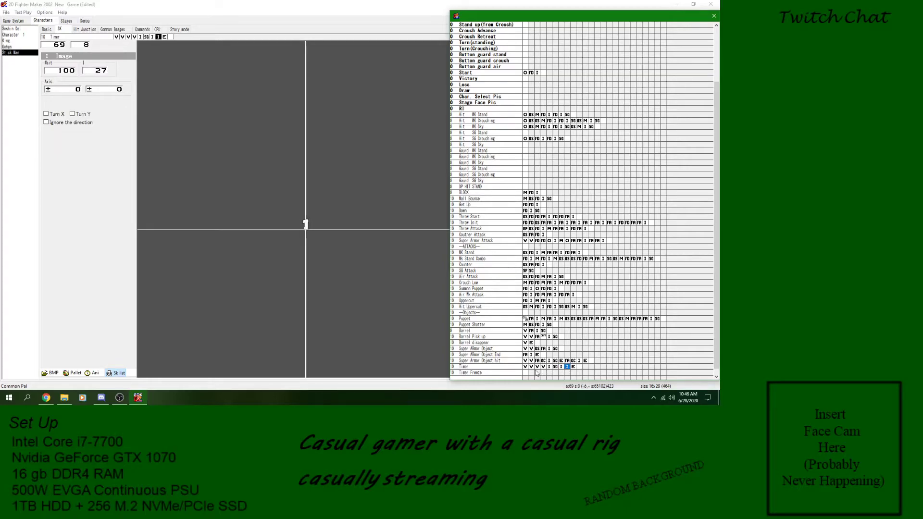
- Copy the digit 3 image block from Timer into the first slot of Timer Freeze
{"action": "left_click", "coordinate": [508, 368]}
{"action": "left_click", "coordinate": [549, 368]}
{"action": "left_click", "coordinate": [524, 373]}
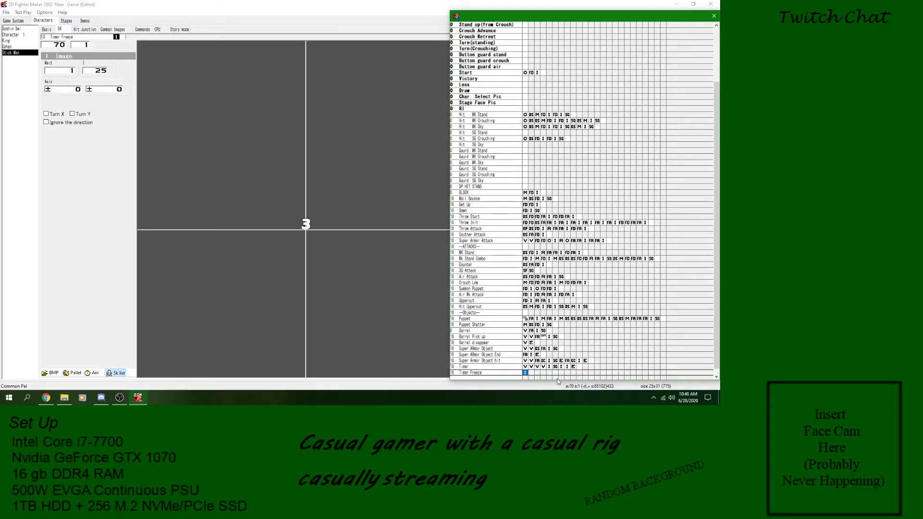
- Add a Goto Skill block after Timer Freeze's digit 3 image that loops back to Timer Freeze, block 1
{"action": "left_click", "coordinate": [536, 374]}
{"action": "right_click", "coordinate": [537, 375]}
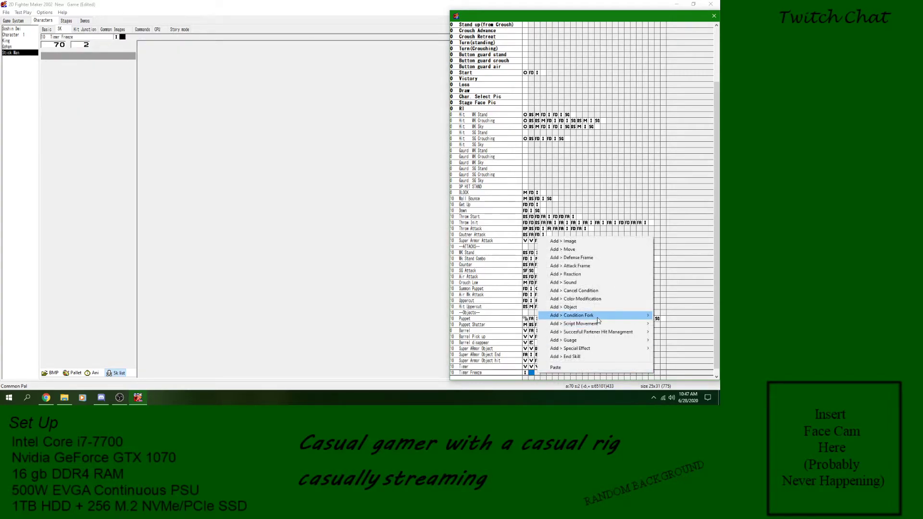
{"action": "mouse_move", "coordinate": [595, 321]}
{"action": "left_click", "coordinate": [677, 324]}
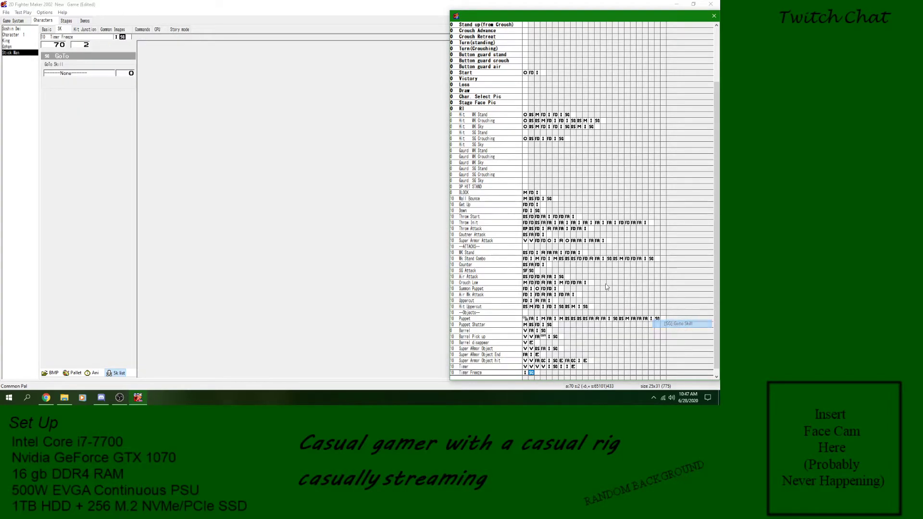
{"action": "left_click", "coordinate": [102, 73]}
{"action": "scroll", "coordinate": [132, 288], "scroll_direction": "down", "scroll_amount": 6}
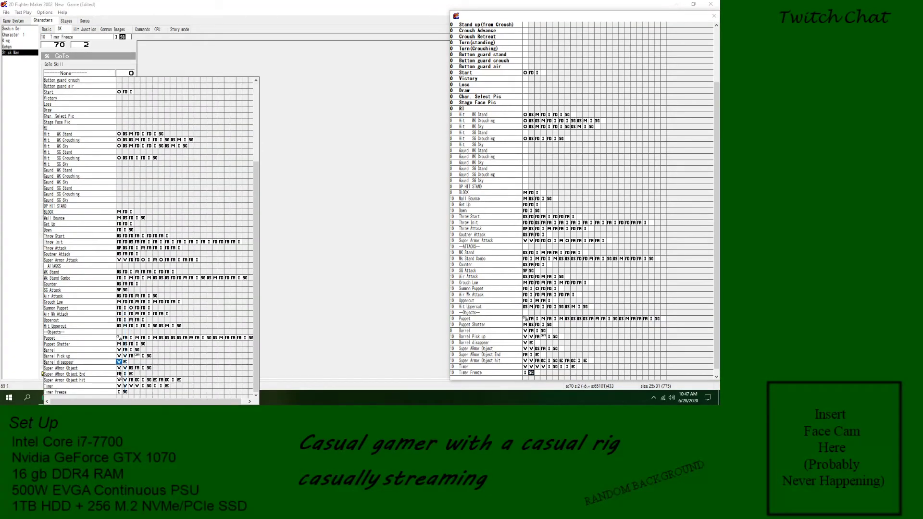
{"action": "left_click", "coordinate": [120, 392]}
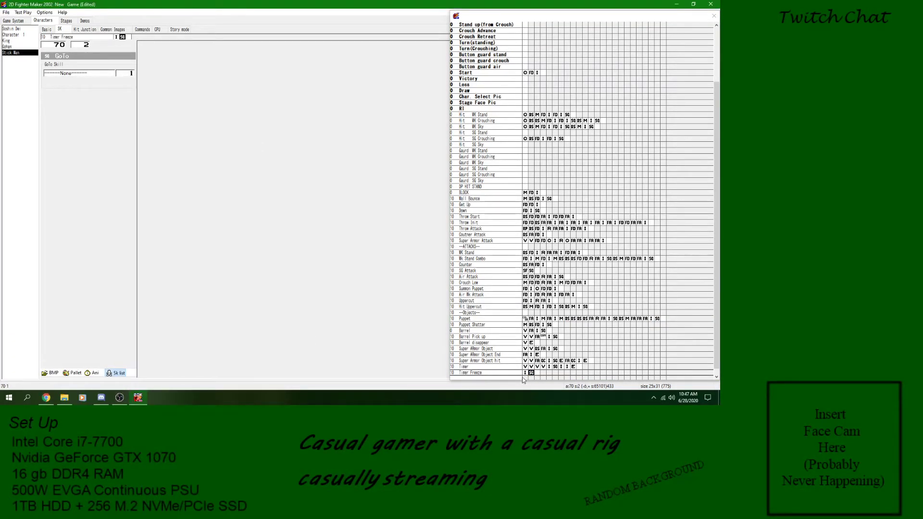
- Insert a Variable condition fork before Timer Freeze's Goto Skill block and set it to System var G
{"action": "left_click", "coordinate": [530, 373]}
{"action": "right_click", "coordinate": [531, 374]}
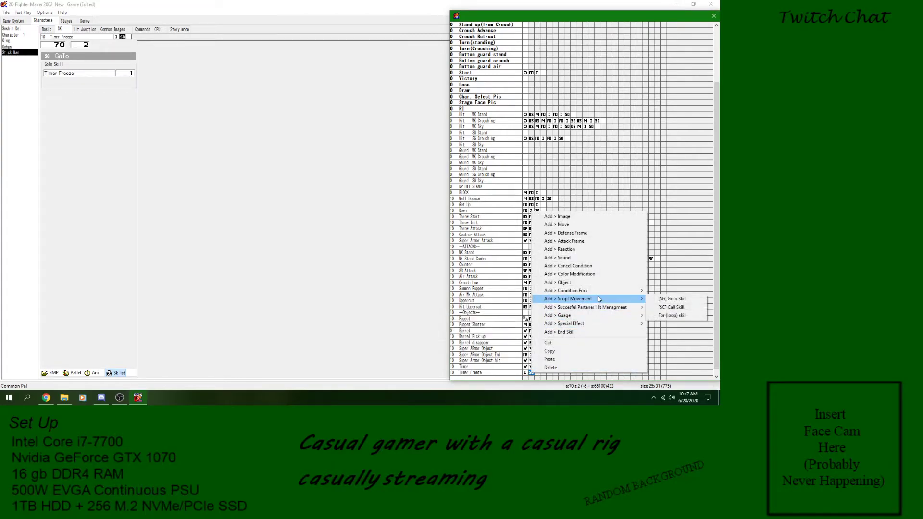
{"action": "mouse_move", "coordinate": [614, 291]}
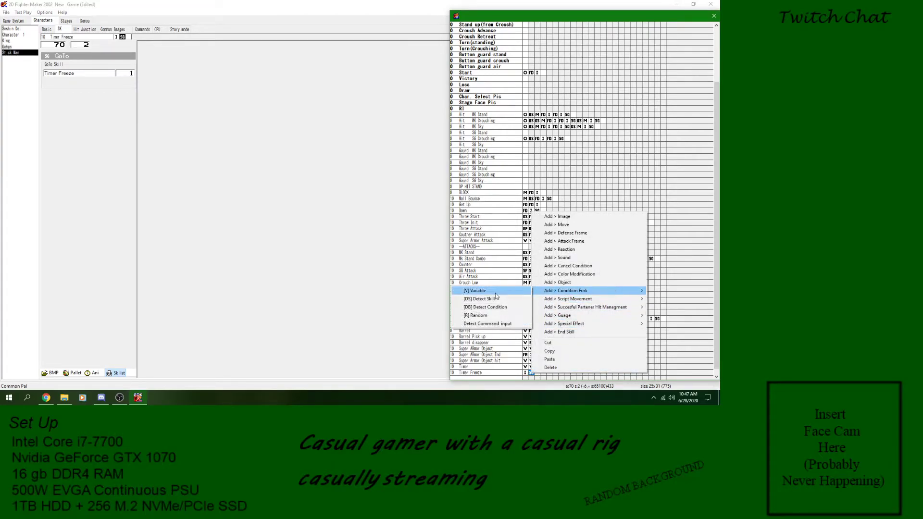
{"action": "left_click", "coordinate": [474, 290]}
{"action": "left_click", "coordinate": [96, 67]}
{"action": "scroll", "coordinate": [95, 116], "scroll_direction": "down", "scroll_amount": 6}
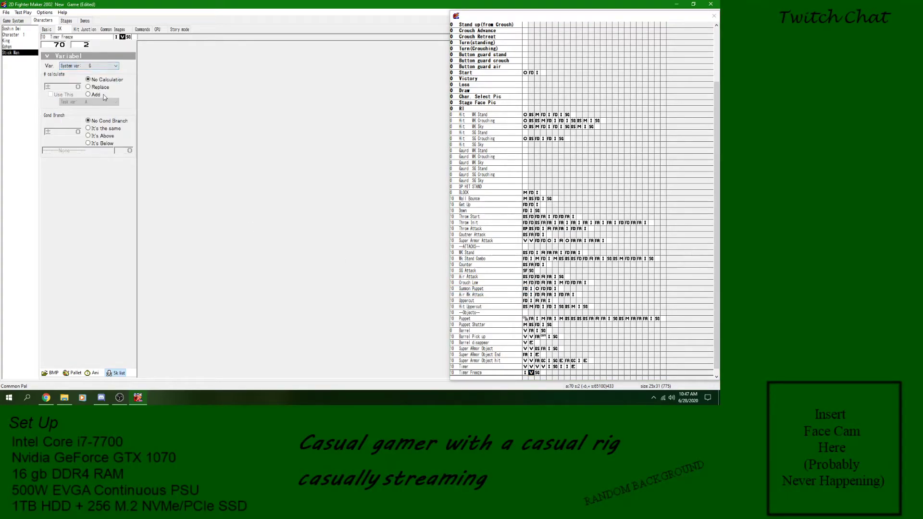
- Make Timer Freeze's Variable block branch to Timer, block 5, when the variable is the same as 0
{"action": "left_click", "coordinate": [90, 129]}
{"action": "left_click", "coordinate": [85, 151]}
{"action": "scroll", "coordinate": [96, 304], "scroll_direction": "down", "scroll_amount": 10}
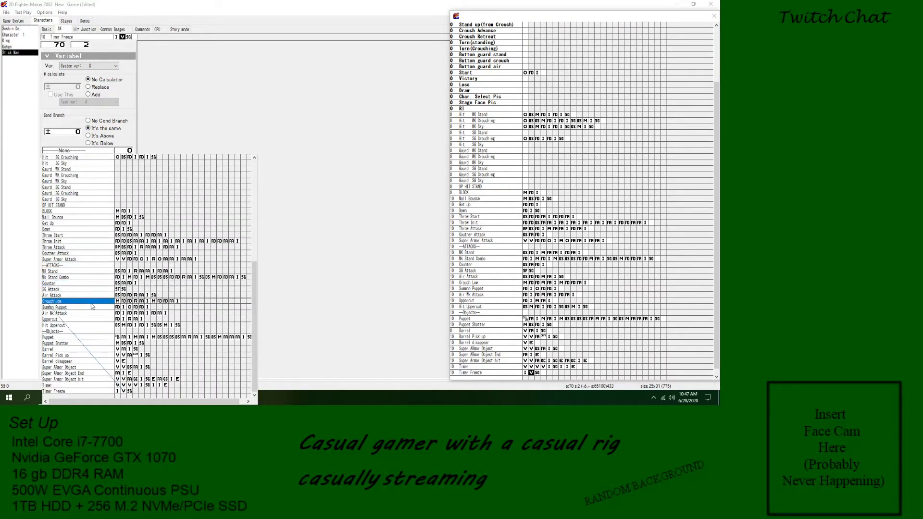
{"action": "left_click", "coordinate": [141, 388]}
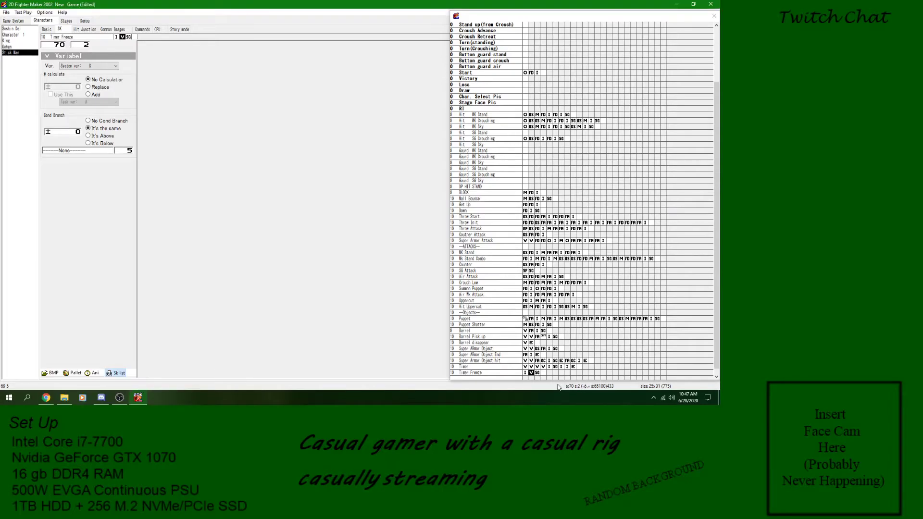
- Check the variable, image and goto blocks of Timer against those of Timer Freeze
{"action": "left_click", "coordinate": [542, 367]}
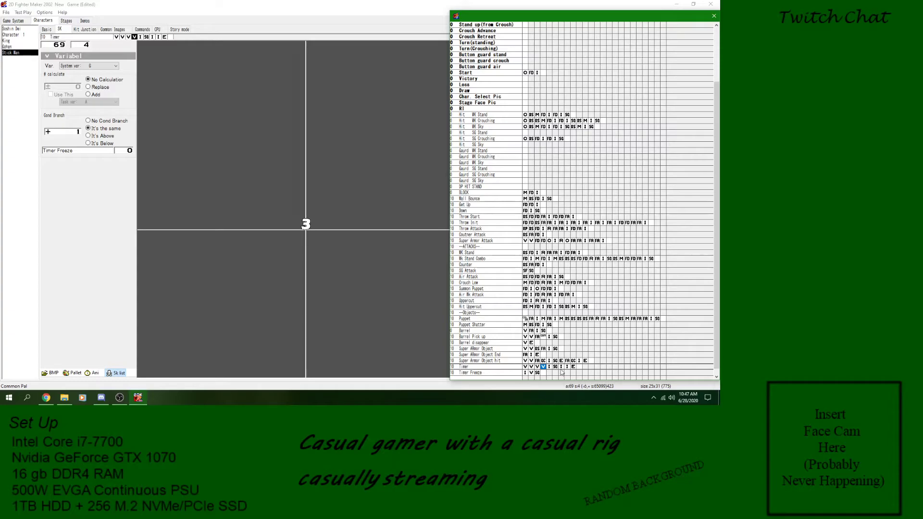
{"action": "left_click", "coordinate": [531, 367]}
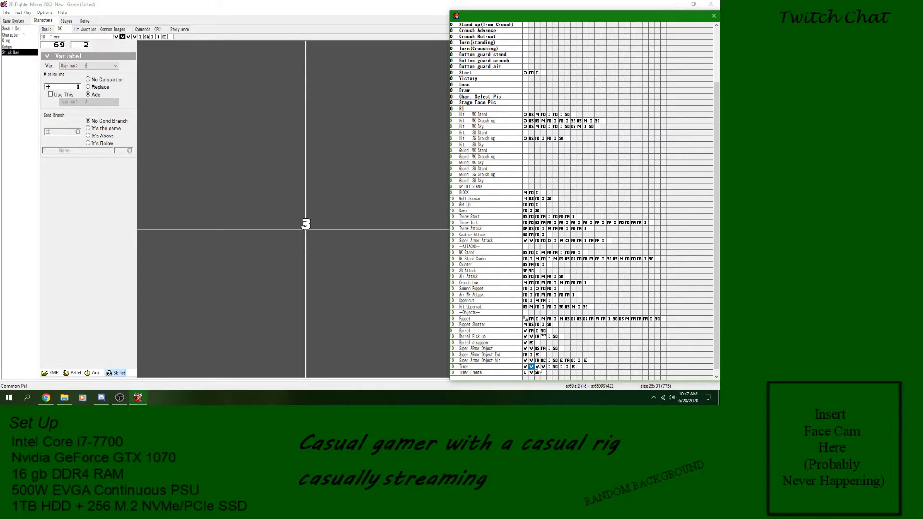
{"action": "left_click", "coordinate": [531, 373]}
{"action": "left_click", "coordinate": [531, 367]}
{"action": "left_click", "coordinate": [548, 368]}
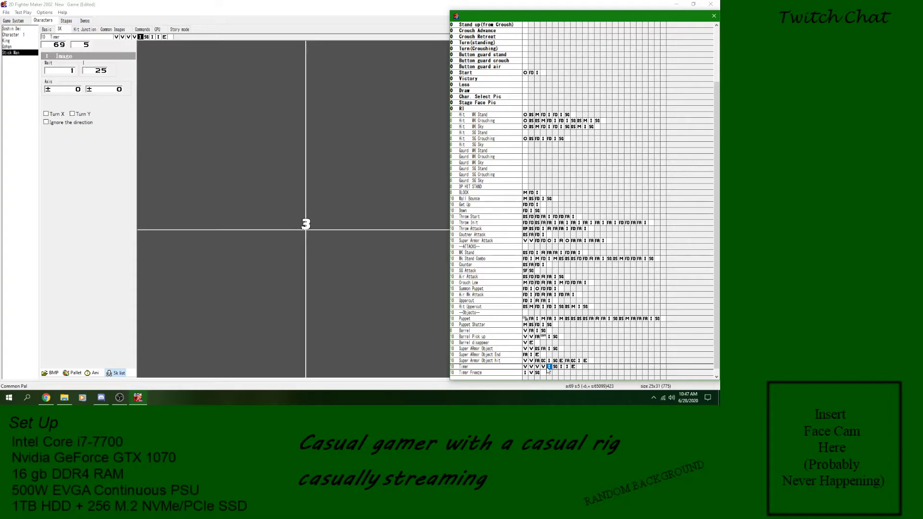
{"action": "left_click", "coordinate": [536, 373]}
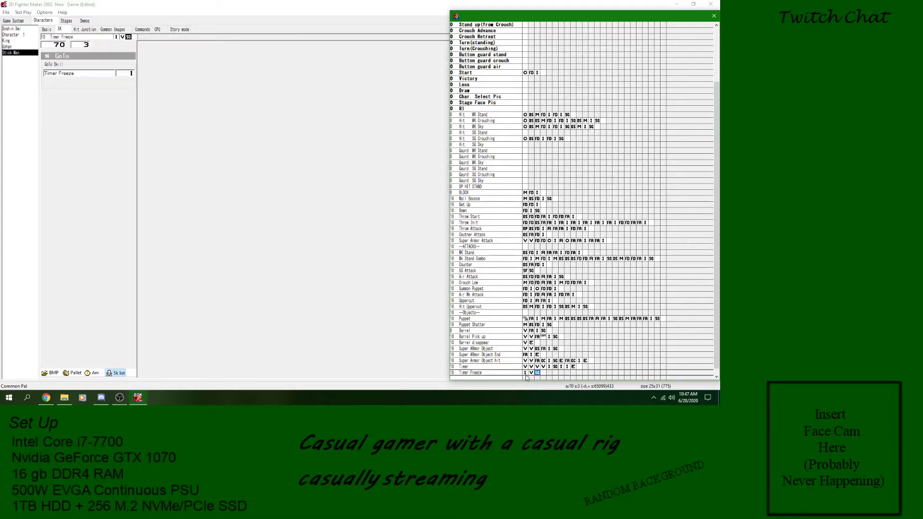
{"action": "left_click", "coordinate": [525, 373]}
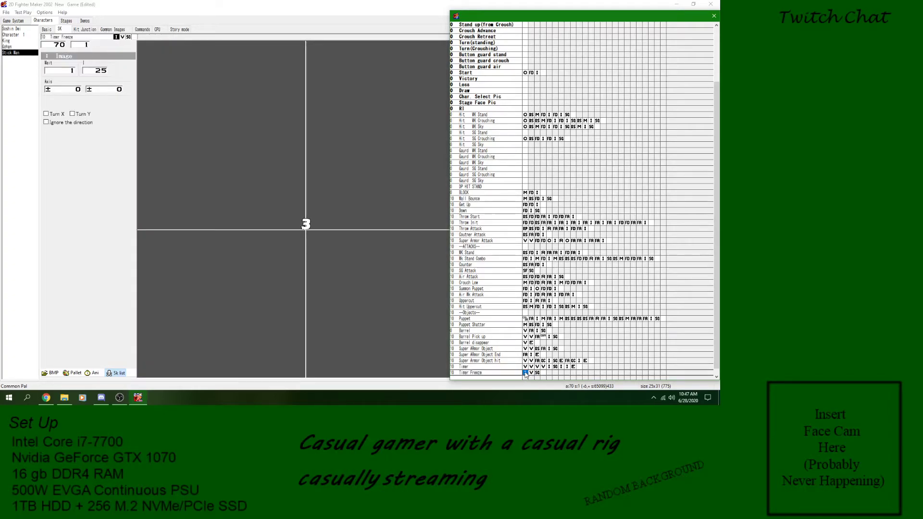
{"action": "left_click", "coordinate": [512, 374]}
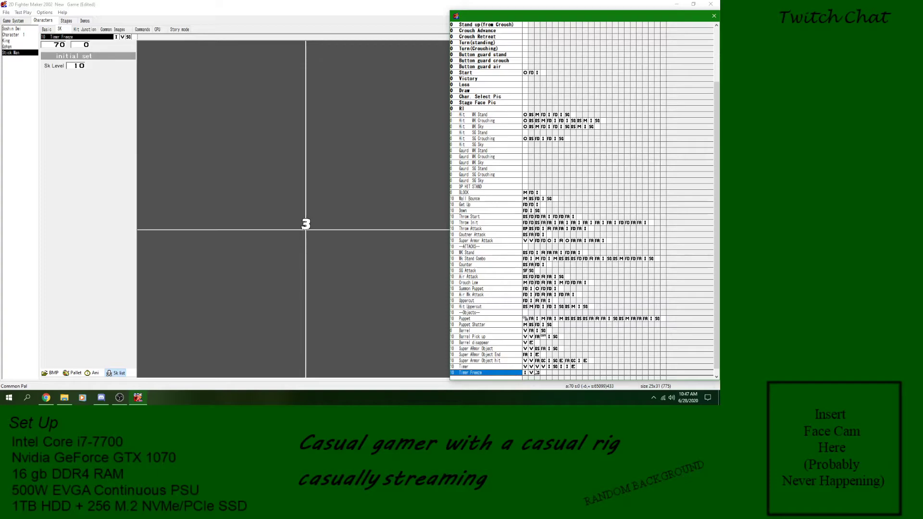
- Copy the digit 2 image block from Timer to the end of Timer Freeze, after its Goto Skill block
{"action": "left_click", "coordinate": [549, 368]}
{"action": "left_click", "coordinate": [561, 368]}
{"action": "left_click", "coordinate": [543, 374]}
{"action": "key", "text": "ctrl+v"}
{"action": "left_click", "coordinate": [531, 372]}
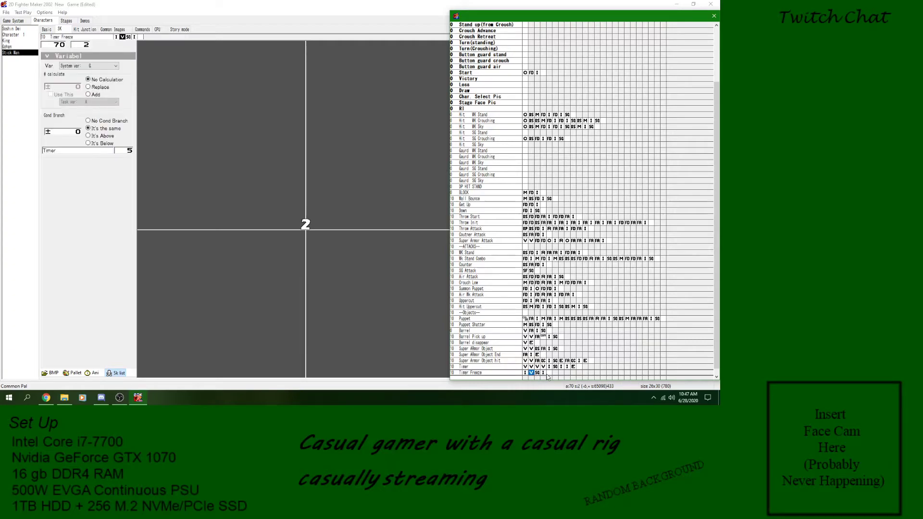
- Paste the copied Variable block as block 5 of the Timer Freeze skill and set its branch target to Timer block 7
{"action": "left_click", "coordinate": [549, 373]}
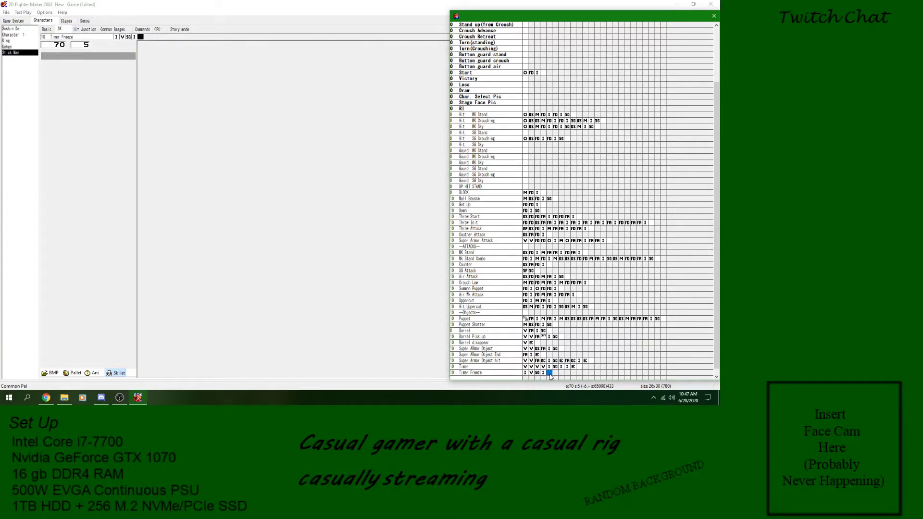
{"action": "key", "text": "ctrl+v"}
{"action": "left_click", "coordinate": [87, 152]}
{"action": "scroll", "coordinate": [137, 269], "scroll_direction": "down", "scroll_amount": 1}
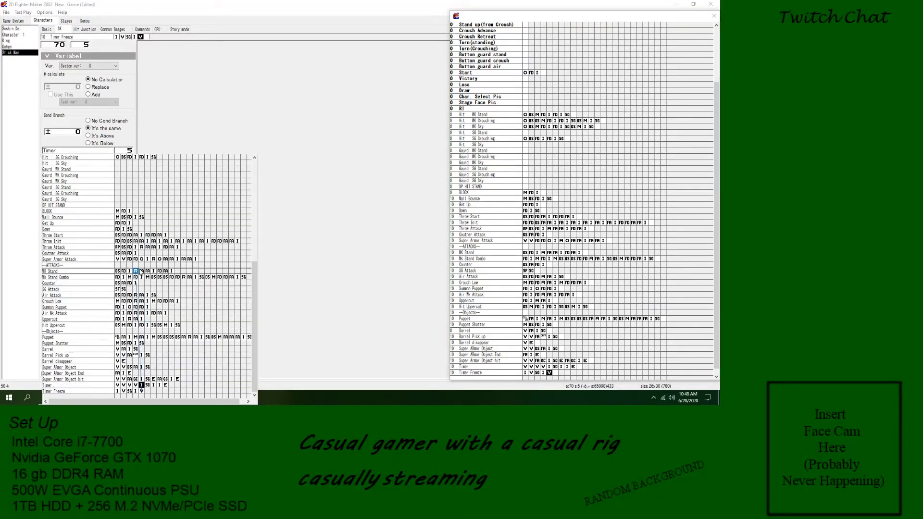
{"action": "left_click", "coordinate": [153, 385]}
- Copy Timer Freeze's Goto block into position 6 of the same skill and point it to Timer Freeze block 4
{"action": "left_click", "coordinate": [556, 373]}
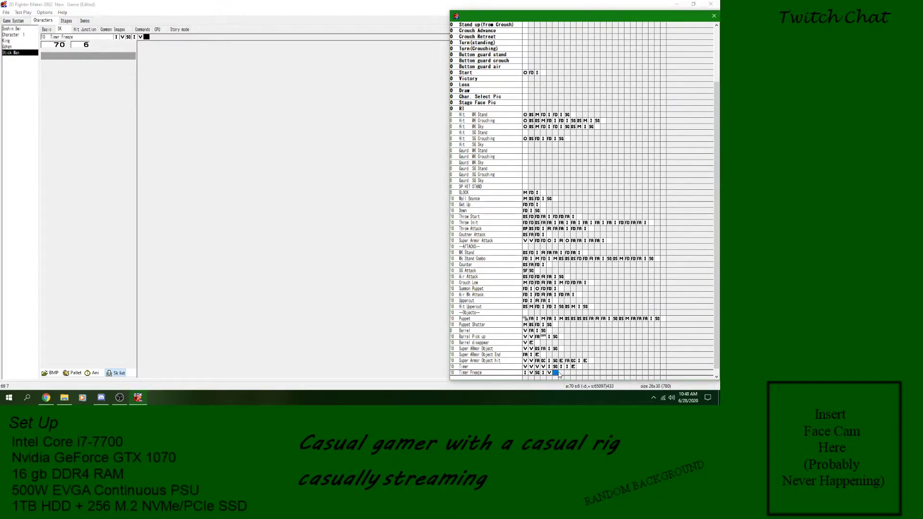
{"action": "left_click", "coordinate": [537, 373]}
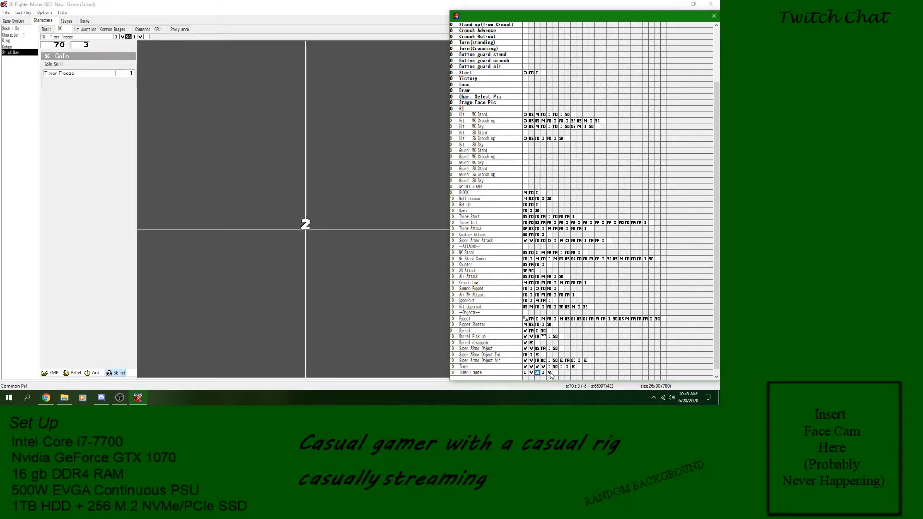
{"action": "left_click", "coordinate": [550, 375]}
{"action": "left_click", "coordinate": [555, 374]}
{"action": "key", "text": "ctrl+v"}
{"action": "left_click", "coordinate": [74, 74]}
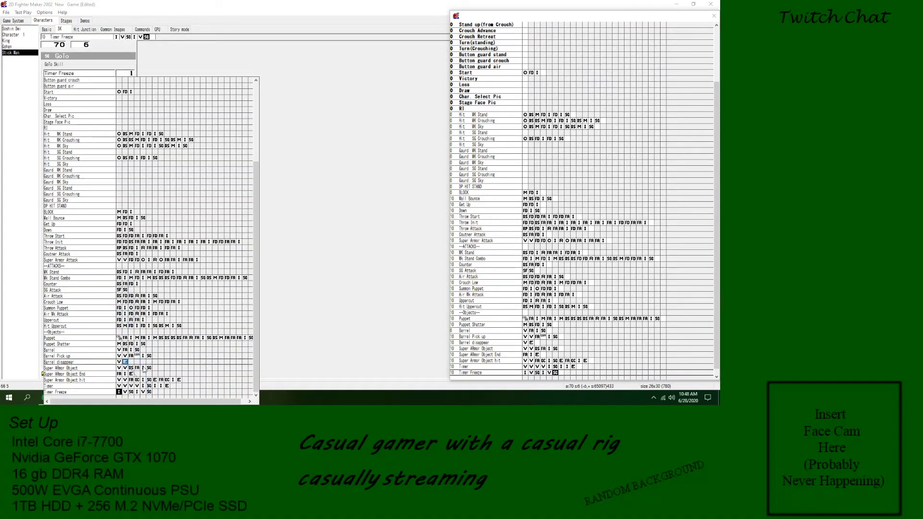
{"action": "left_click", "coordinate": [138, 392]}
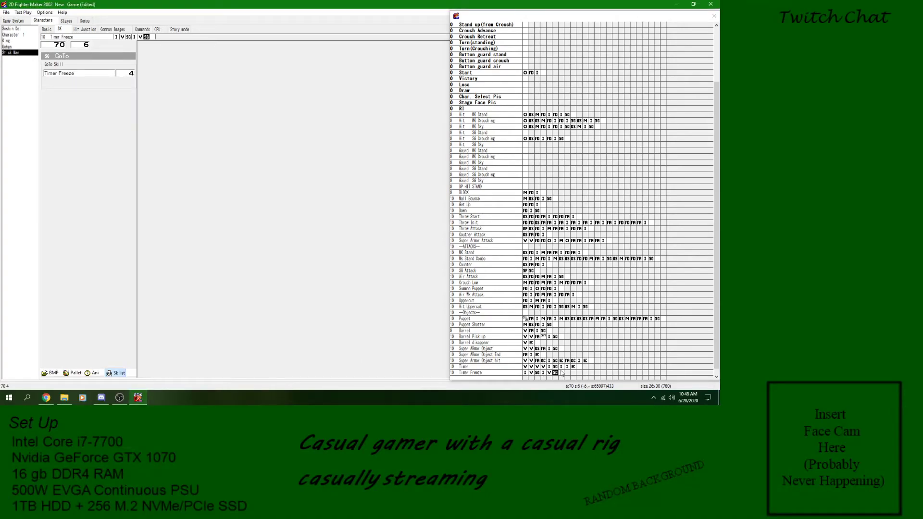
- Insert a Variable condition block before the image at block 7 of the Timer skill and assign it System var G
{"action": "left_click", "coordinate": [560, 368]}
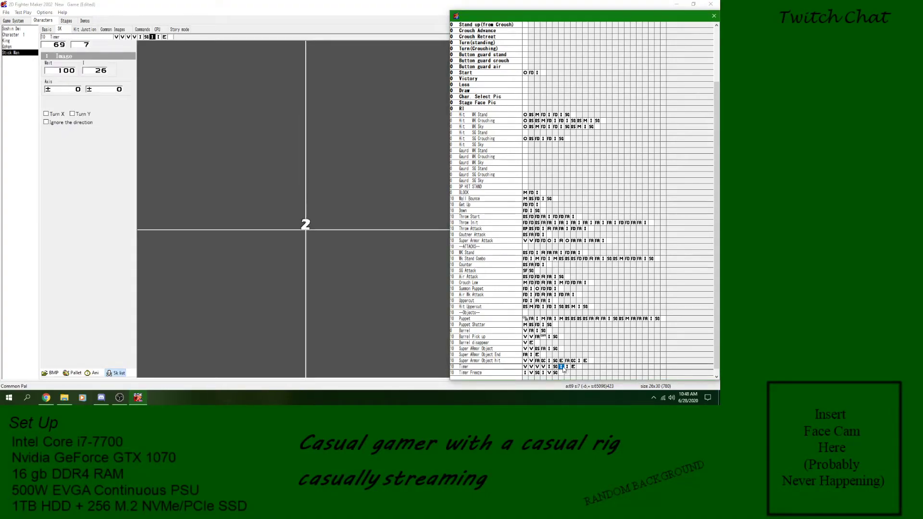
{"action": "right_click", "coordinate": [563, 368]}
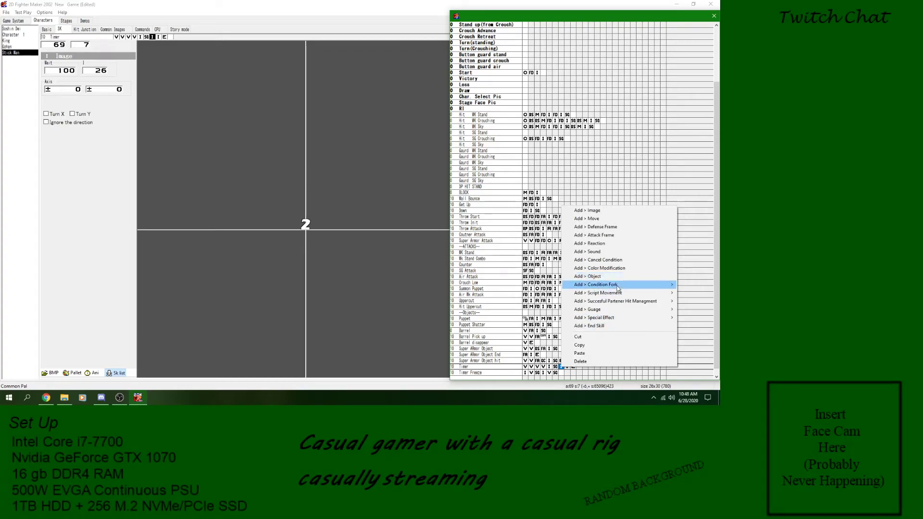
{"action": "mouse_move", "coordinate": [618, 288]}
{"action": "left_click", "coordinate": [508, 285]}
{"action": "left_click", "coordinate": [73, 66]}
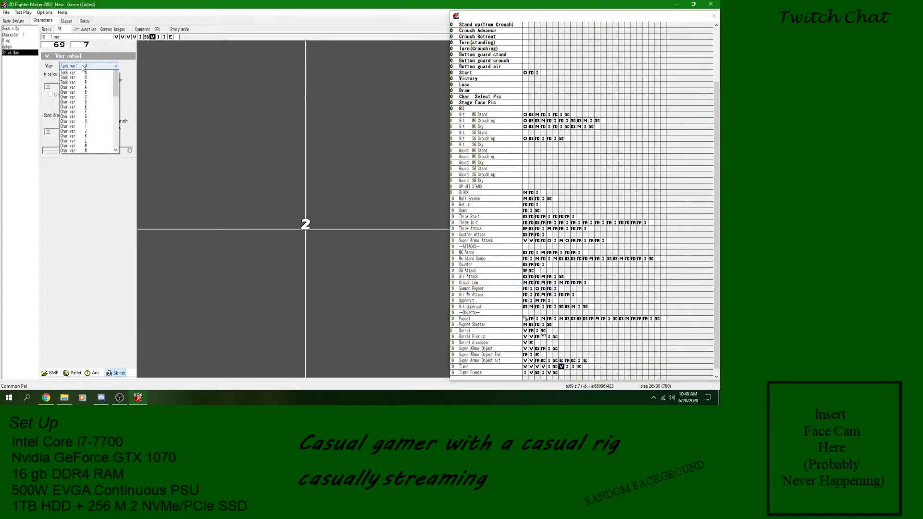
{"action": "scroll", "coordinate": [86, 132], "scroll_direction": "down", "scroll_amount": 3}
{"action": "left_click", "coordinate": [87, 173]}
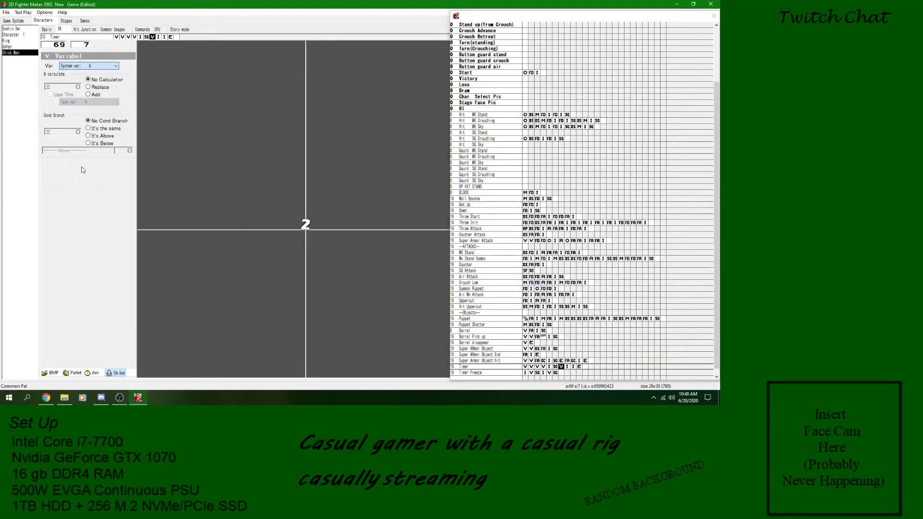
- Make the new Timer block branch to Timer Freeze block 4 when the variable is the same as 1
{"action": "left_click", "coordinate": [88, 128]}
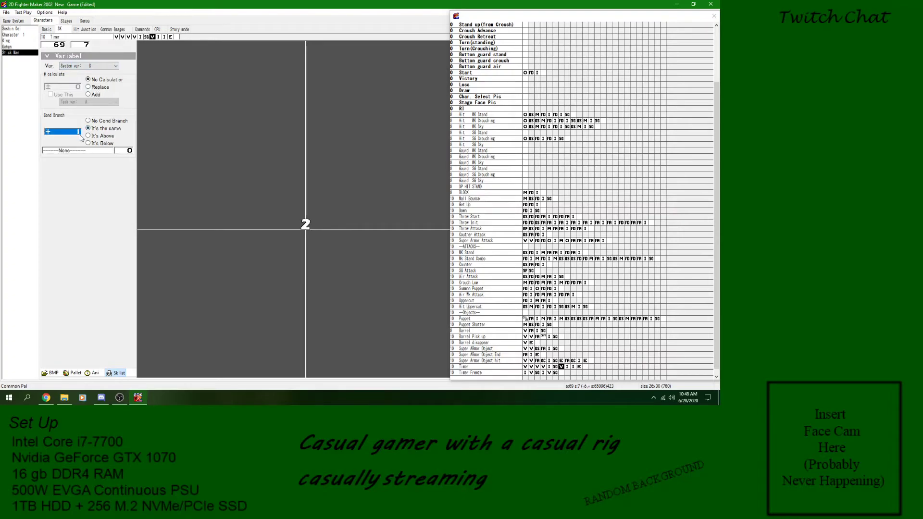
{"action": "left_click", "coordinate": [82, 152]}
{"action": "scroll", "coordinate": [145, 373], "scroll_direction": "down", "scroll_amount": 5}
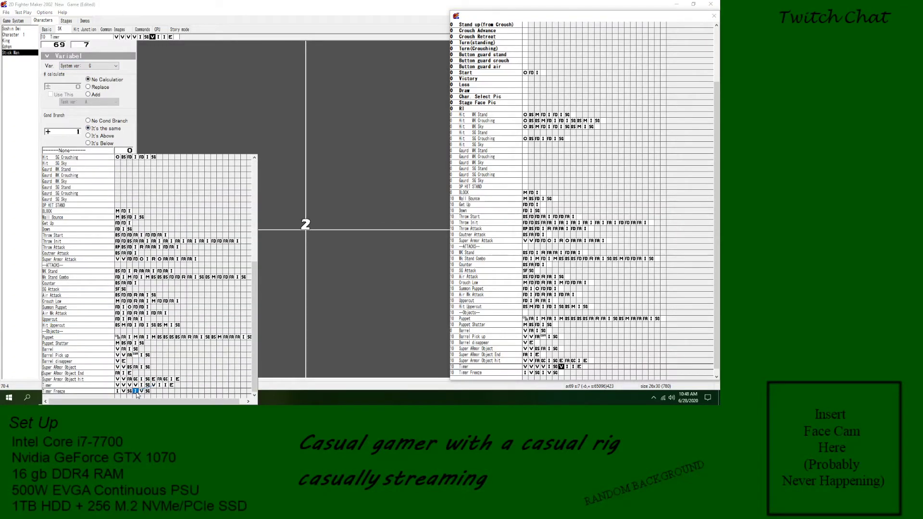
{"action": "left_click", "coordinate": [136, 391]}
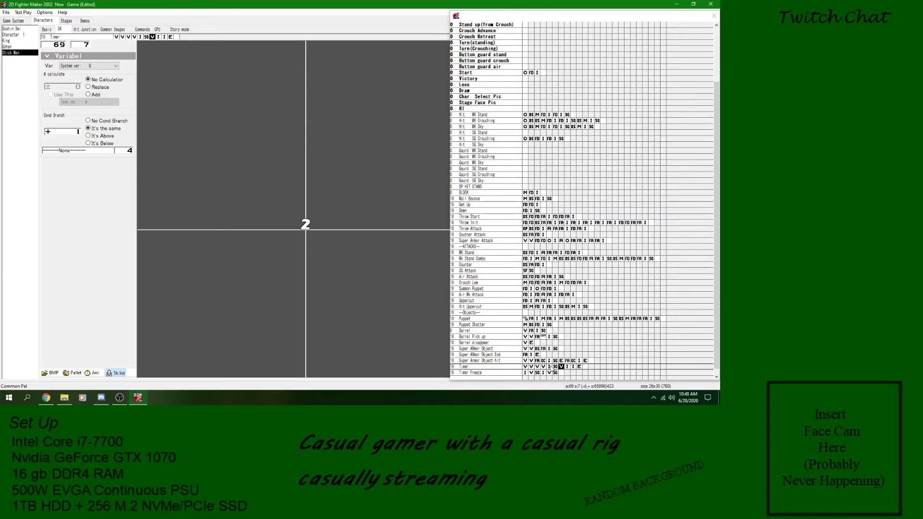
{"action": "left_click", "coordinate": [567, 367]}
{"action": "left_click", "coordinate": [561, 367]}
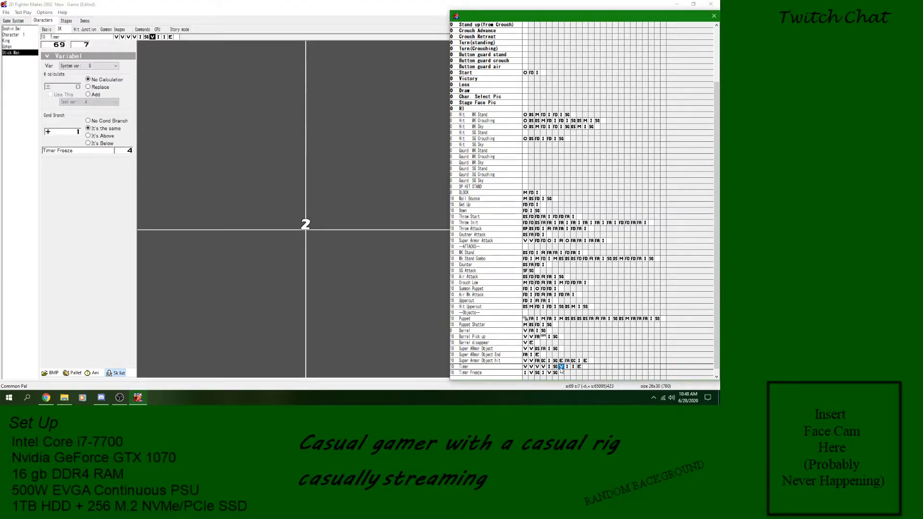
- Set the wait to 1 on the image in Timer Freeze block 4 and on the images in Timer blocks 8 and 9
{"action": "left_click", "coordinate": [543, 373]}
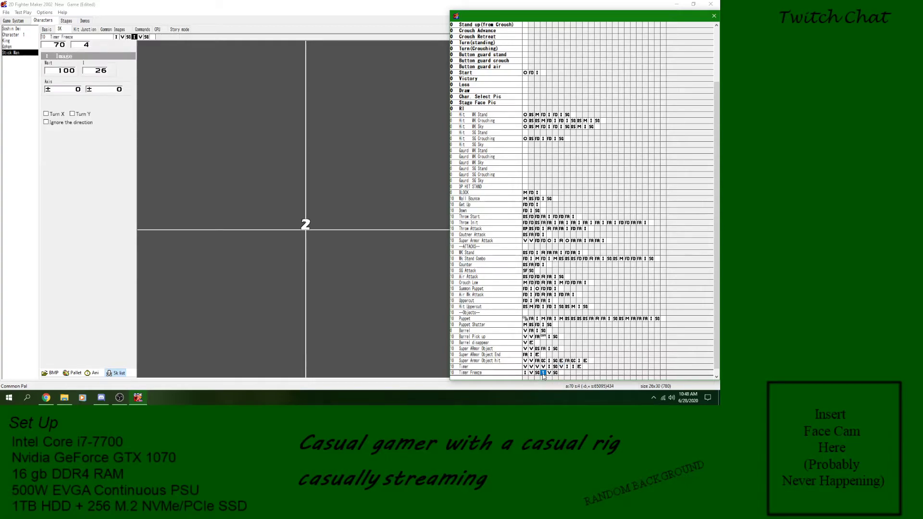
{"action": "left_click", "coordinate": [69, 73]}
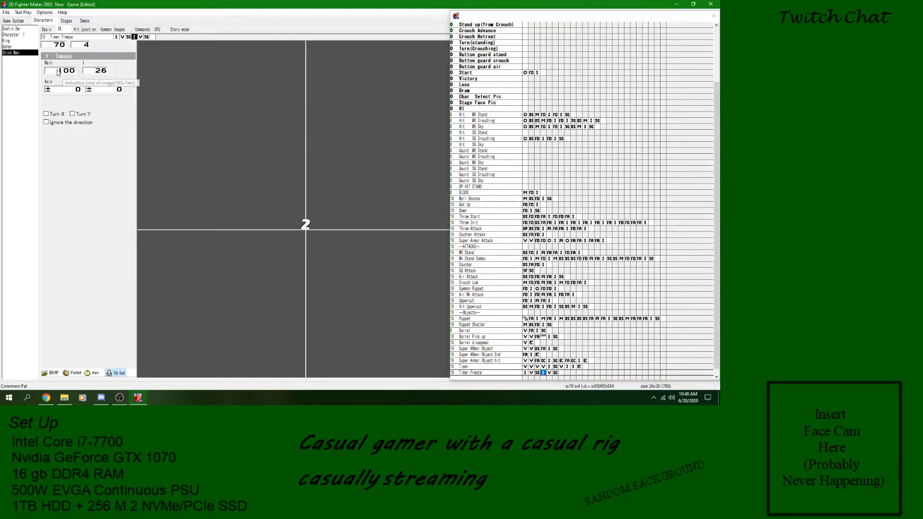
{"action": "type", "text": "1"}
{"action": "left_click", "coordinate": [567, 367]}
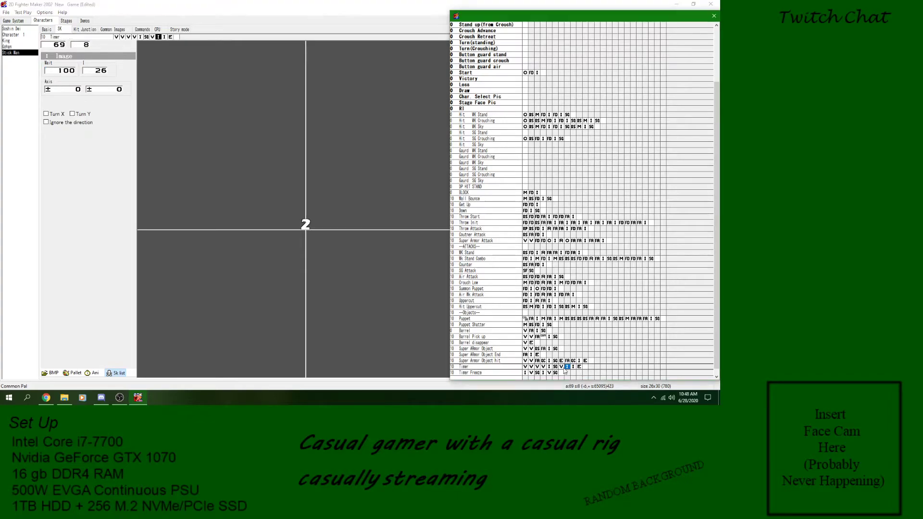
{"action": "left_click", "coordinate": [63, 71]}
{"action": "type", "text": "1"}
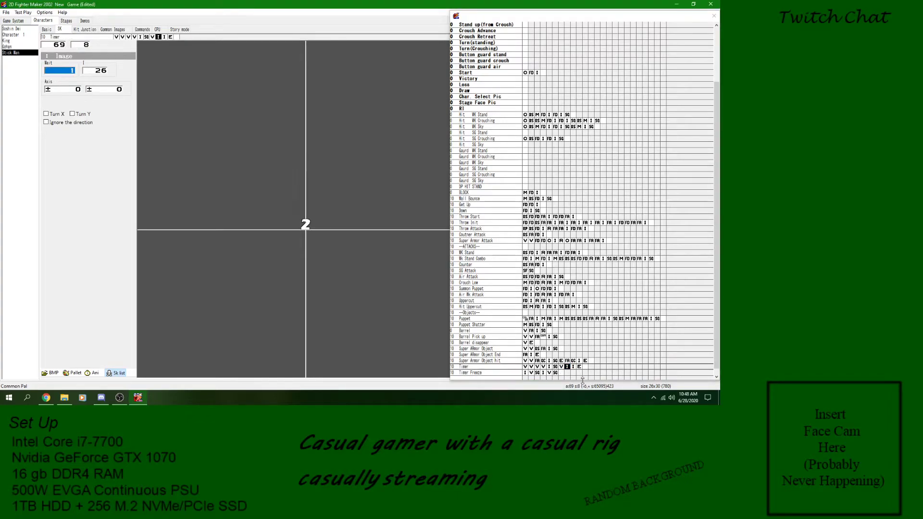
{"action": "left_click", "coordinate": [577, 369]}
{"action": "left_click", "coordinate": [69, 70]}
{"action": "type", "text": "1"}
{"action": "left_click", "coordinate": [566, 368]}
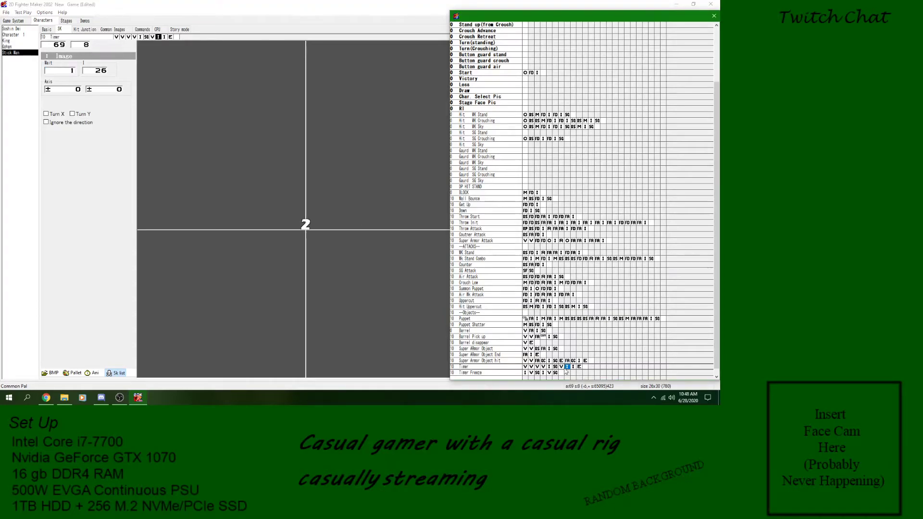
- Examine the Timer skill's image and Variable blocks, including the branch settings of blocks 3 and 7
{"action": "left_click", "coordinate": [549, 378]}
{"action": "left_click", "coordinate": [585, 360]}
{"action": "left_click", "coordinate": [573, 360]}
{"action": "right_click", "coordinate": [575, 363]}
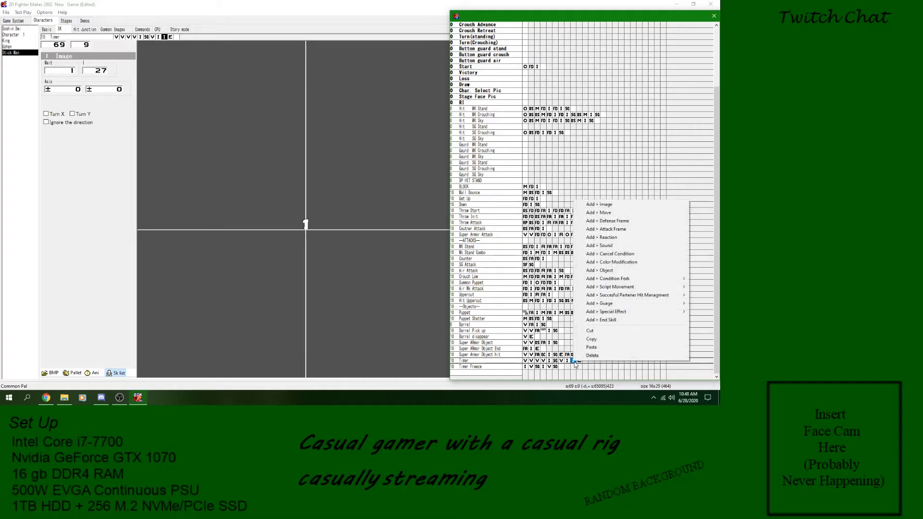
{"action": "mouse_move", "coordinate": [650, 287]}
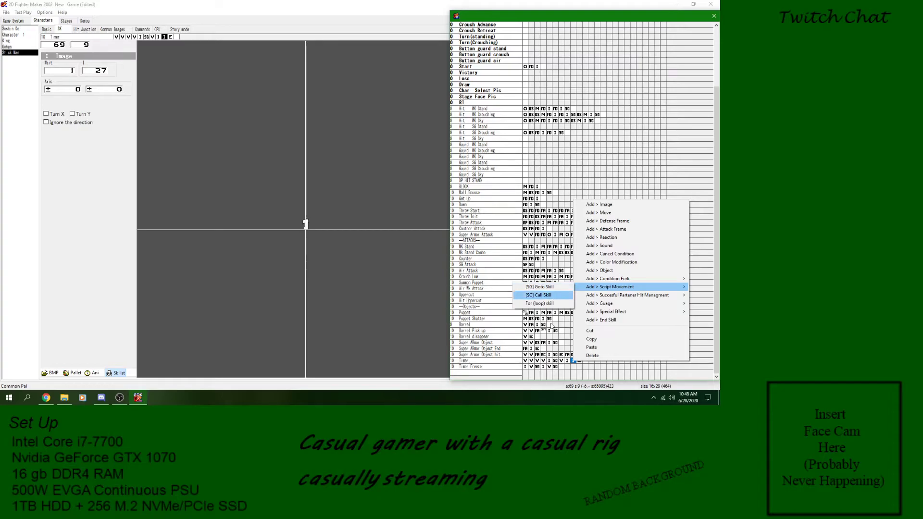
{"action": "left_click", "coordinate": [567, 360]}
{"action": "left_click", "coordinate": [561, 360]}
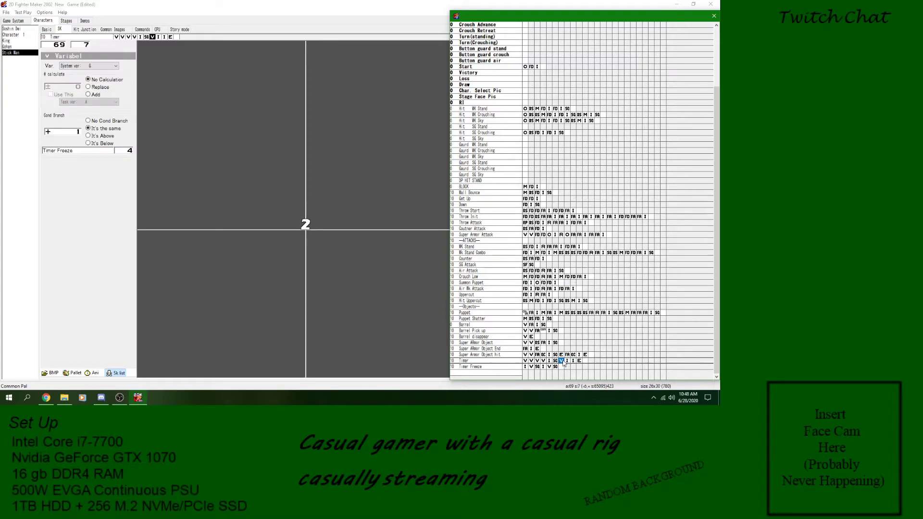
{"action": "left_click", "coordinate": [542, 360]}
{"action": "left_click", "coordinate": [539, 361]}
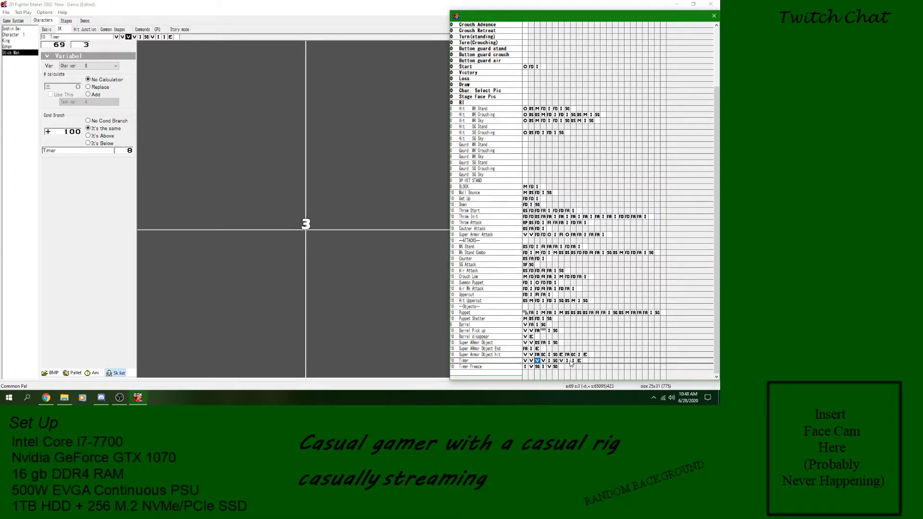
- Insert a Variable block before the System var G check in the Timer skill, using Char var B with the Add calculation
{"action": "left_click", "coordinate": [561, 361]}
{"action": "right_click", "coordinate": [560, 361]}
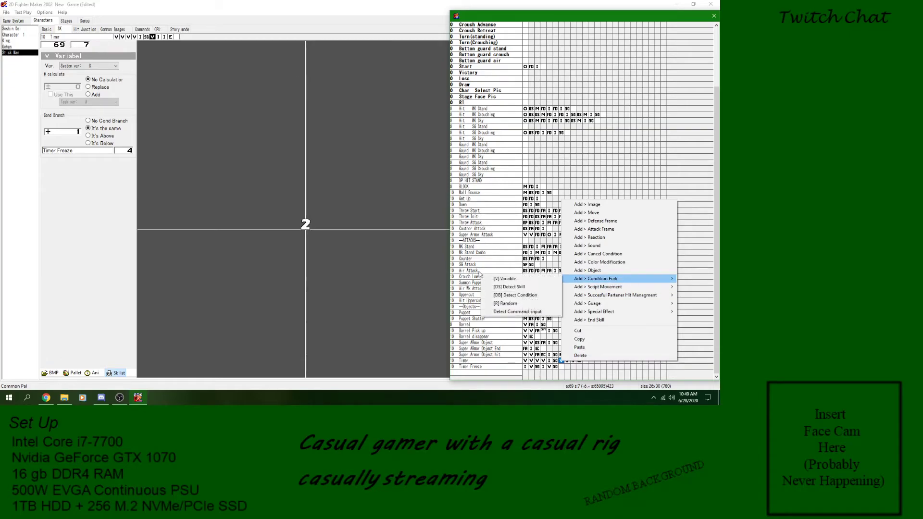
{"action": "left_click", "coordinate": [500, 279]}
{"action": "left_click", "coordinate": [108, 67]}
{"action": "scroll", "coordinate": [100, 121], "scroll_direction": "down", "scroll_amount": 4}
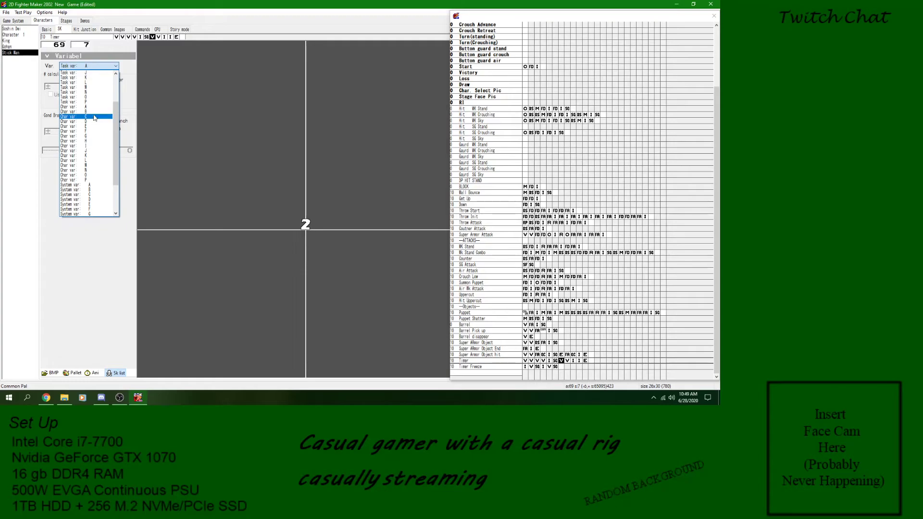
{"action": "left_click", "coordinate": [99, 109]}
{"action": "left_click", "coordinate": [88, 95]}
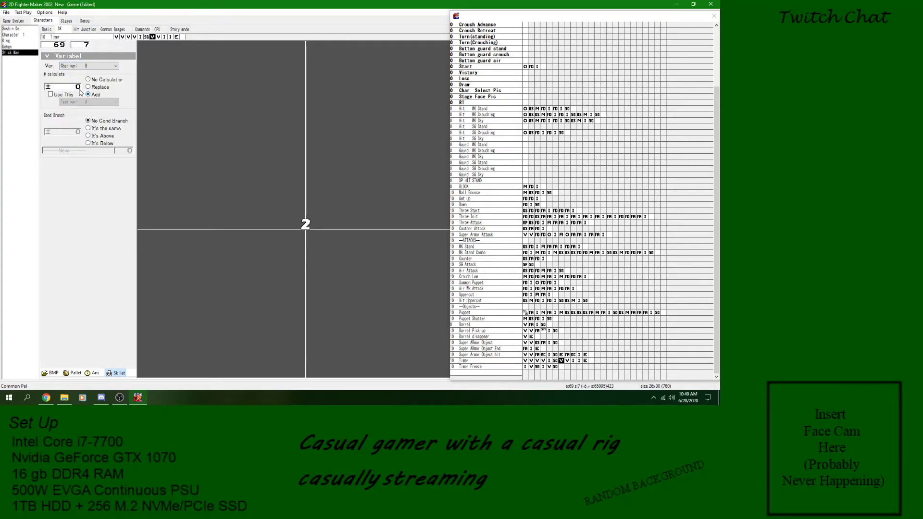
- Insert another Variable block at position 8 of the Timer skill and assign it Char var B
{"action": "right_click", "coordinate": [568, 361]}
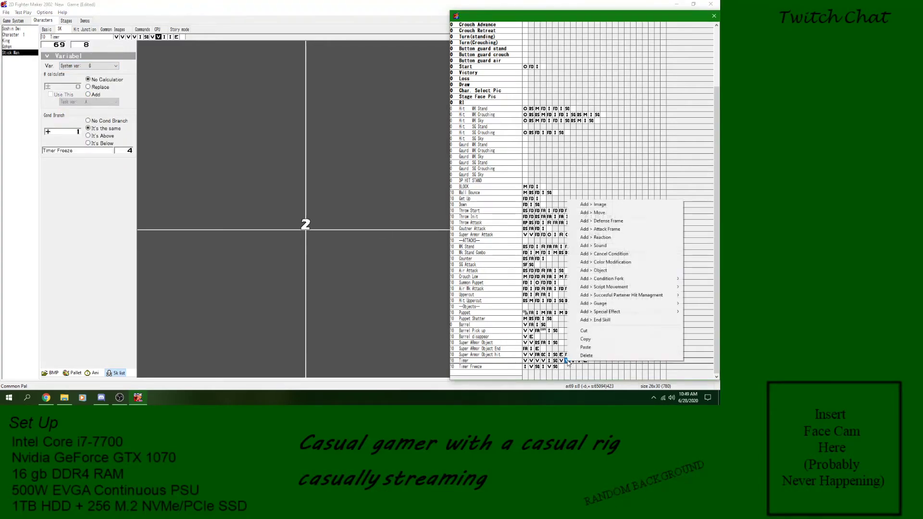
{"action": "mouse_move", "coordinate": [623, 279]}
{"action": "left_click", "coordinate": [513, 279]}
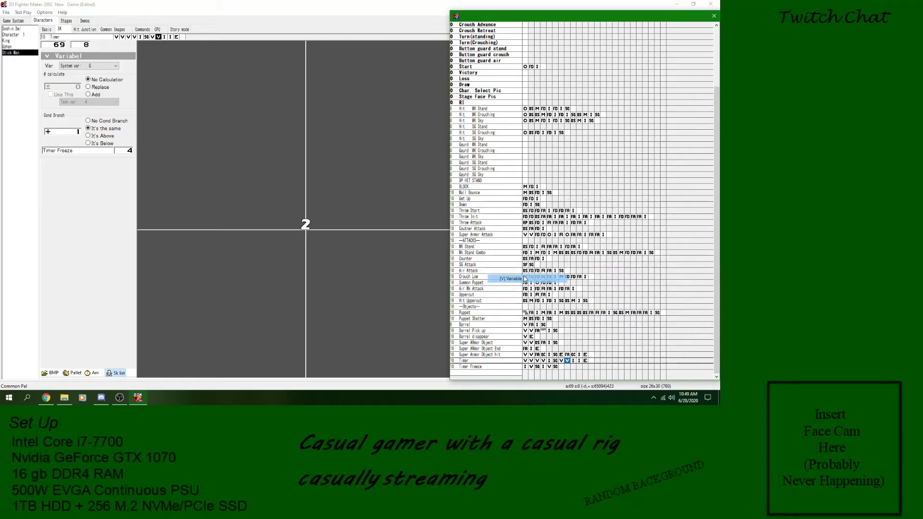
{"action": "left_click", "coordinate": [100, 66]}
{"action": "scroll", "coordinate": [99, 78], "scroll_direction": "down", "scroll_amount": 4}
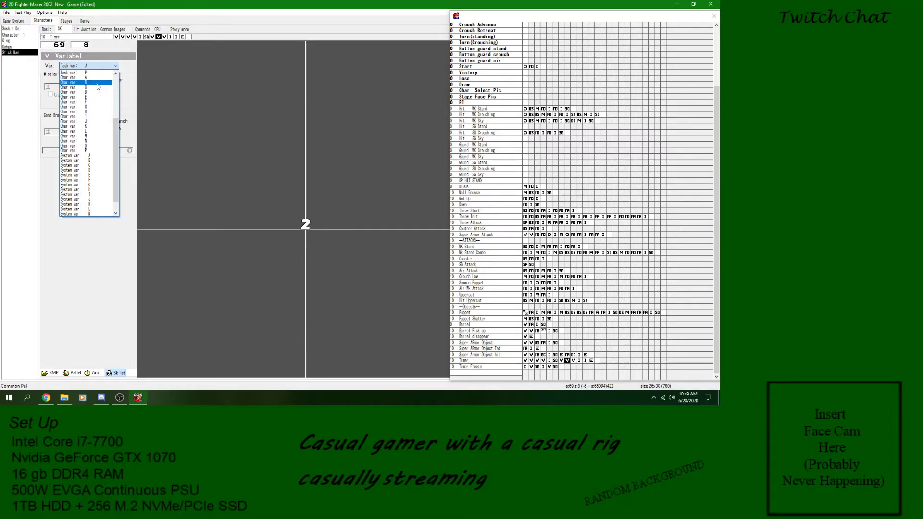
{"action": "left_click", "coordinate": [98, 83]}
- Make Timer block 8 branch to Timer block 11 when the variable is the same as 200
{"action": "left_click", "coordinate": [88, 128]}
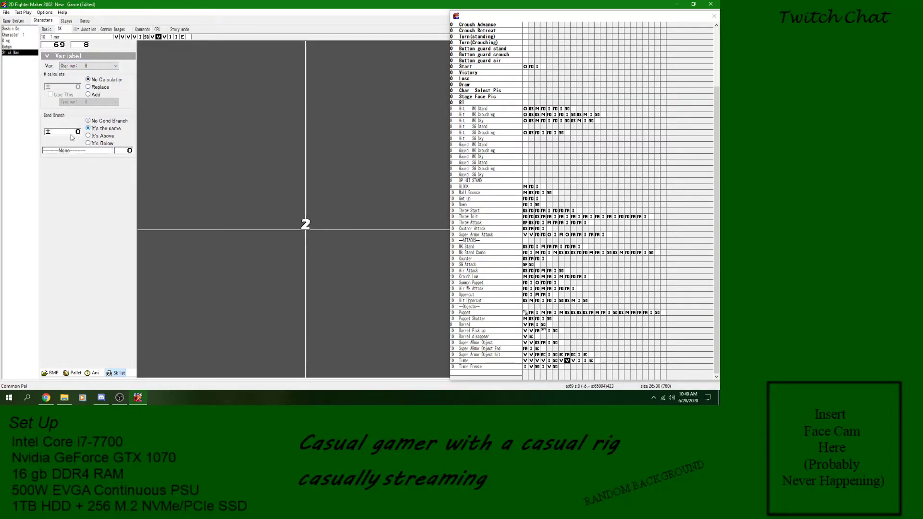
{"action": "left_click", "coordinate": [63, 133]}
{"action": "type", "text": "200"}
{"action": "left_click", "coordinate": [94, 151]}
{"action": "scroll", "coordinate": [95, 159], "scroll_direction": "down", "scroll_amount": 10}
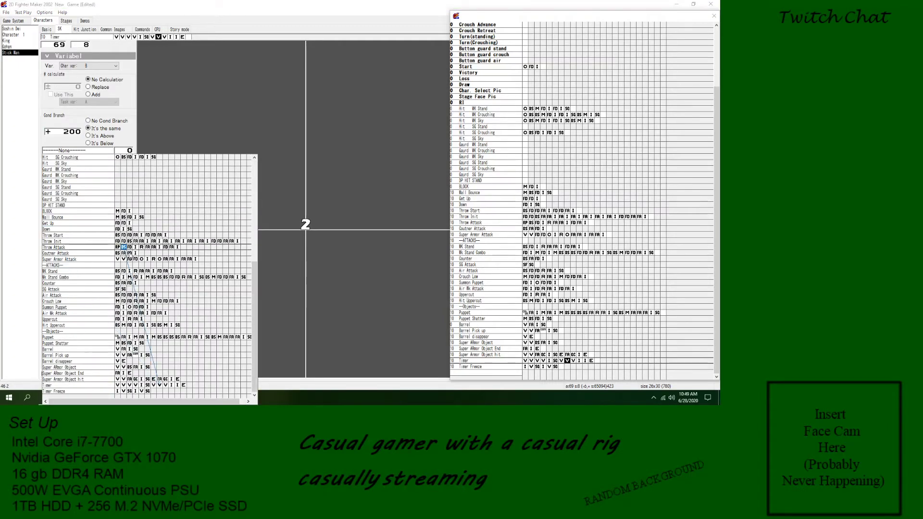
{"action": "left_click", "coordinate": [177, 387]}
- Insert a Goto Skill block between the last two images of the Timer skill and point it to Timer block 7
{"action": "left_click", "coordinate": [573, 362]}
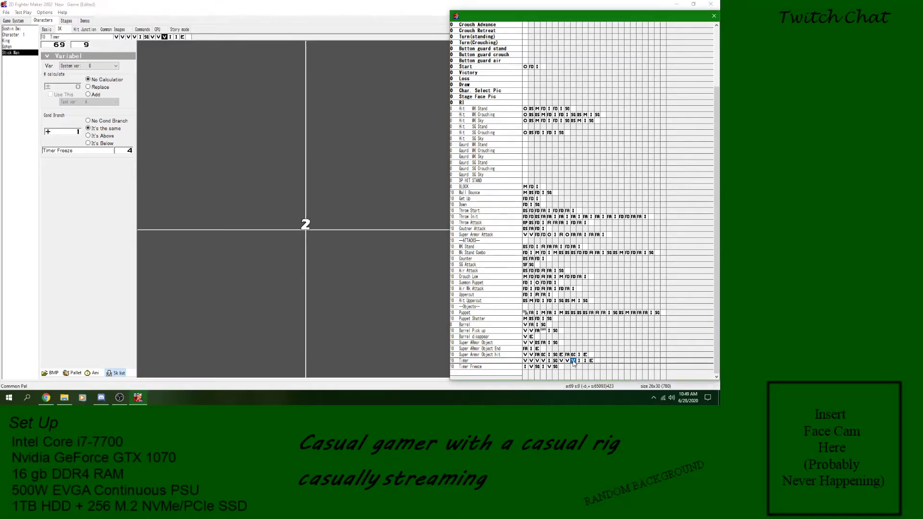
{"action": "right_click", "coordinate": [583, 364]}
{"action": "mouse_move", "coordinate": [593, 286]}
{"action": "left_click", "coordinate": [565, 289]}
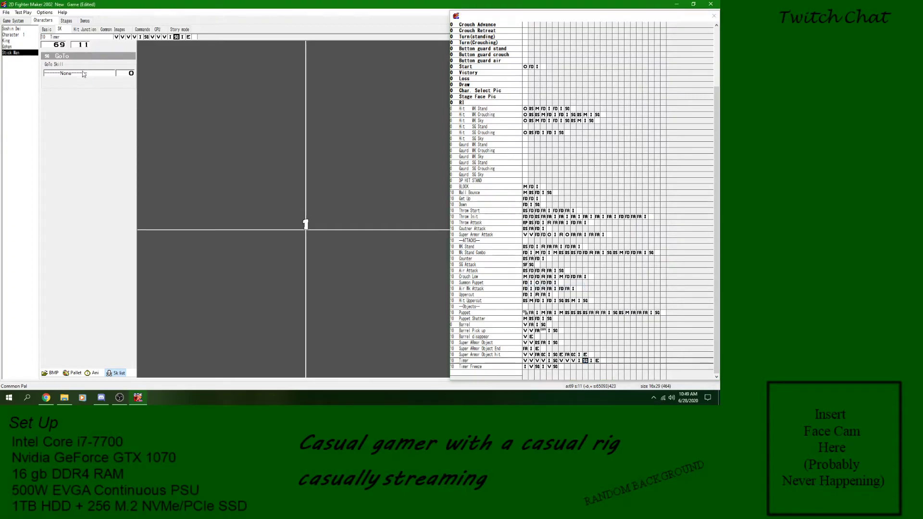
{"action": "left_click", "coordinate": [90, 73]}
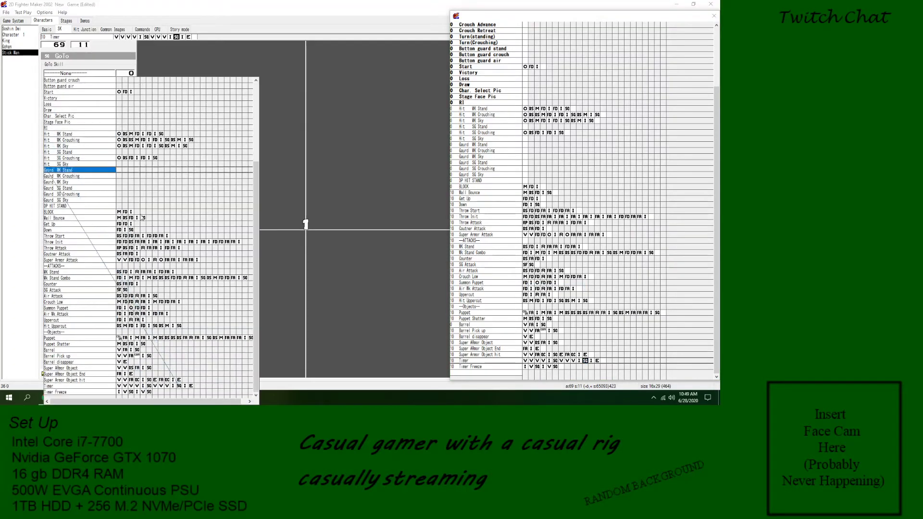
{"action": "left_click", "coordinate": [160, 386]}
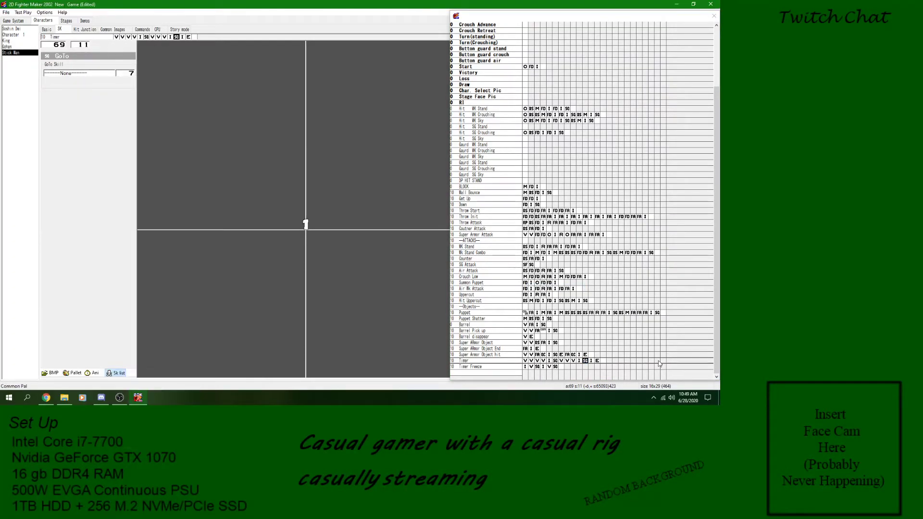
- Copy the three Variable blocks at positions 7 to 9 of the Timer skill and paste them before its last image
{"action": "left_click", "coordinate": [590, 360]}
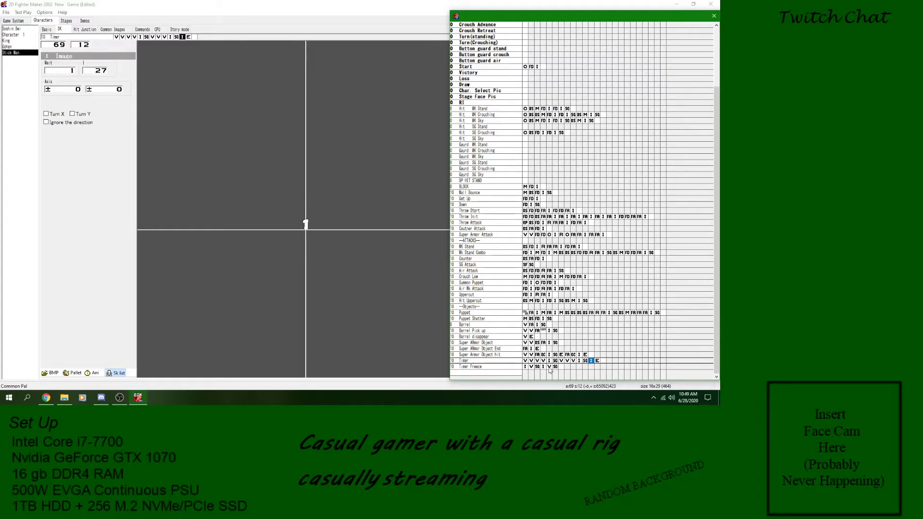
{"action": "left_click", "coordinate": [562, 362]}
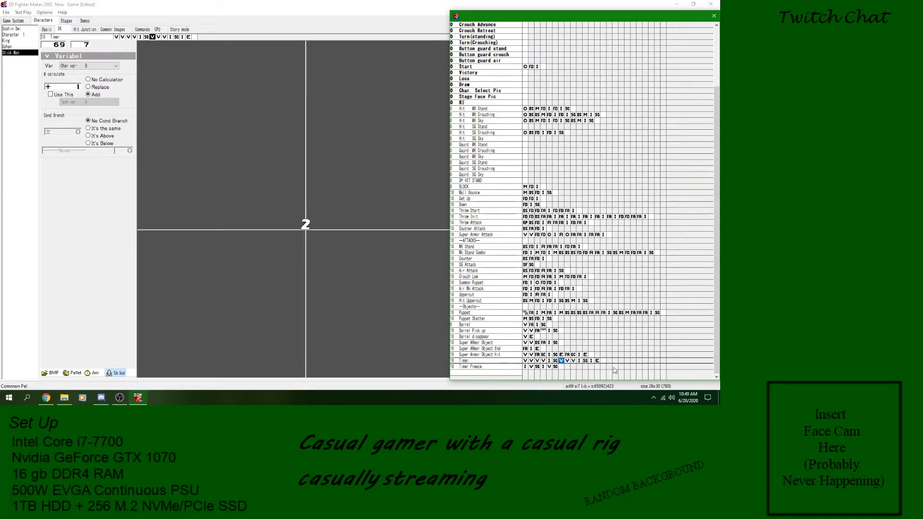
{"action": "left_click", "coordinate": [591, 362]}
{"action": "key", "text": "ctrl+v"}
{"action": "left_click", "coordinate": [567, 361]}
{"action": "left_click", "coordinate": [597, 362]}
{"action": "key", "text": "ctrl+v"}
{"action": "left_click", "coordinate": [573, 362]}
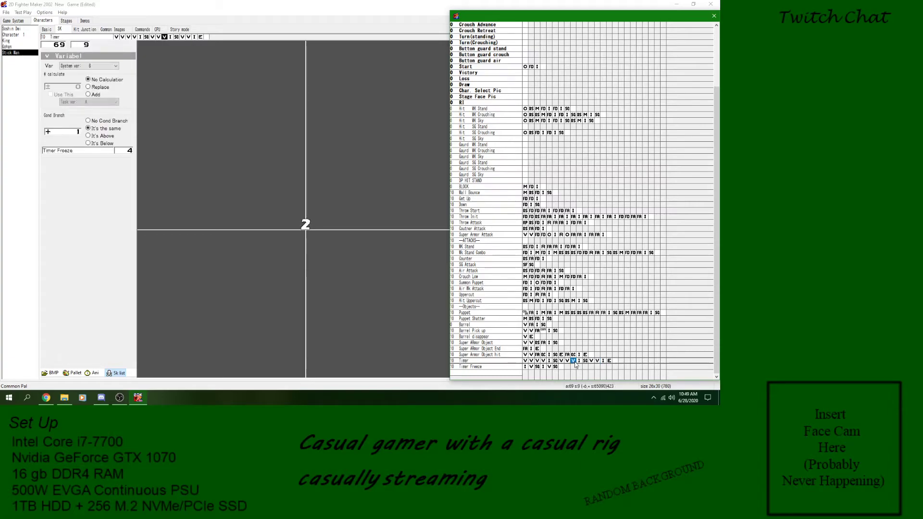
{"action": "left_click", "coordinate": [602, 362]}
{"action": "key", "text": "ctrl+v"}
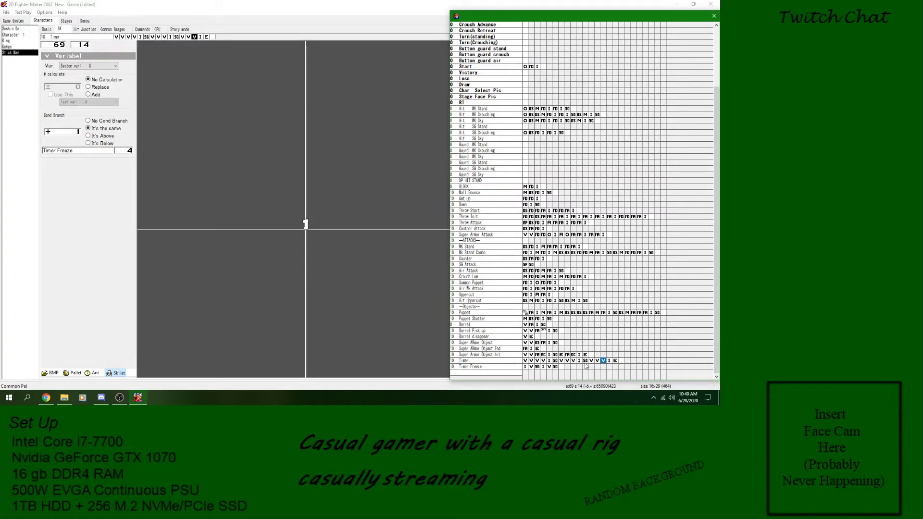
- Copy the Timer skill's Goto Skill block and paste it between the last image and the End block
{"action": "left_click", "coordinate": [585, 362]}
{"action": "key", "text": "ctrl+c"}
{"action": "left_click", "coordinate": [615, 361]}
{"action": "key", "text": "ctrl+v"}
- Set the Add amount in Timer block 12 to 1 and the comparison value in Timer block 13 to 300
{"action": "left_click", "coordinate": [591, 361]}
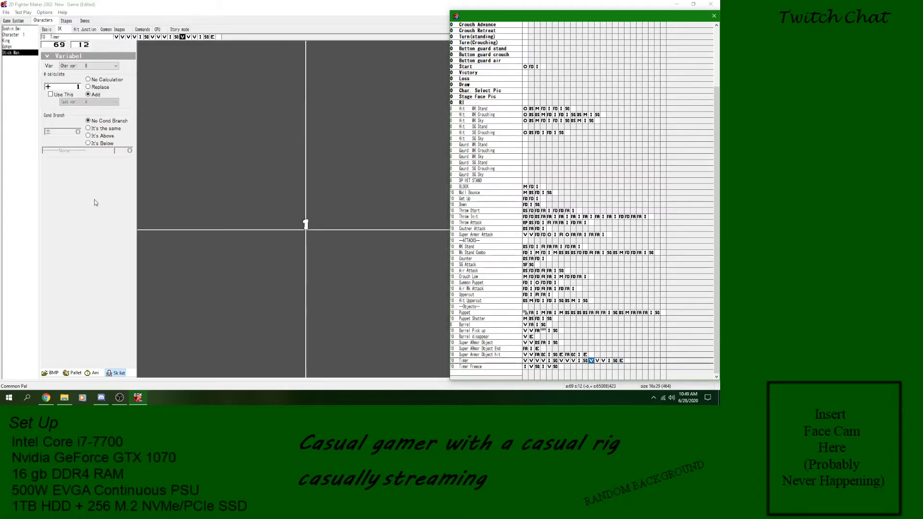
{"action": "left_click", "coordinate": [67, 86]}
{"action": "type", "text": "1"}
{"action": "left_click", "coordinate": [597, 362]}
{"action": "left_click", "coordinate": [66, 132]}
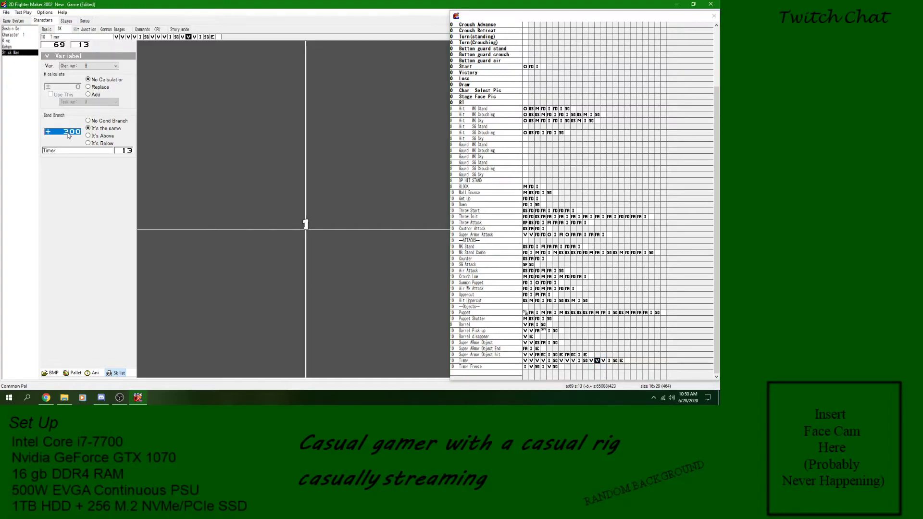
- Examine the Timer skill's variable checks, comparing the System var G freeze branches with the pasted blocks
{"action": "left_click", "coordinate": [603, 361]}
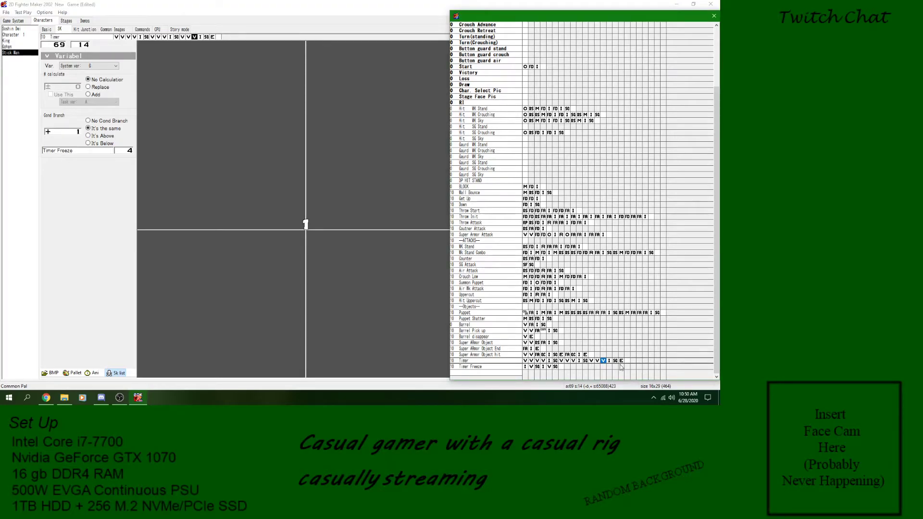
{"action": "left_click", "coordinate": [544, 361]}
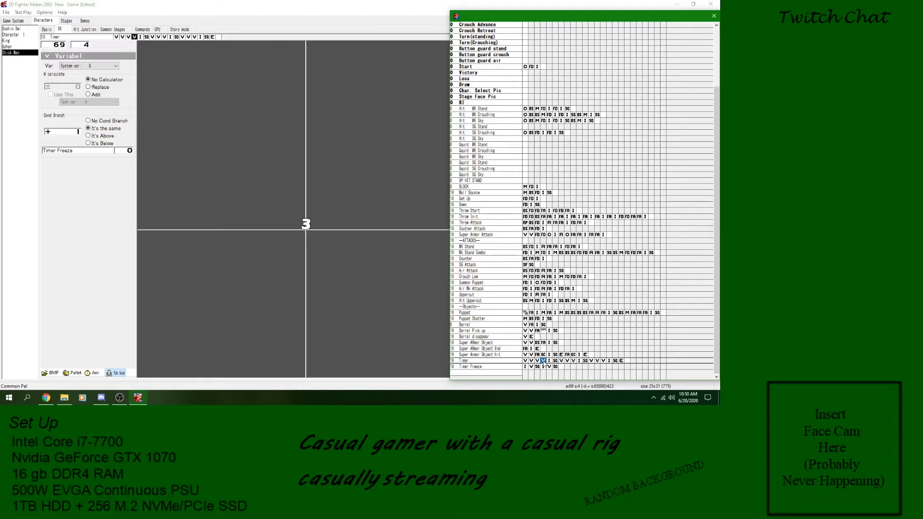
{"action": "left_click", "coordinate": [537, 360]}
{"action": "left_click", "coordinate": [592, 361]}
{"action": "left_click", "coordinate": [597, 361]}
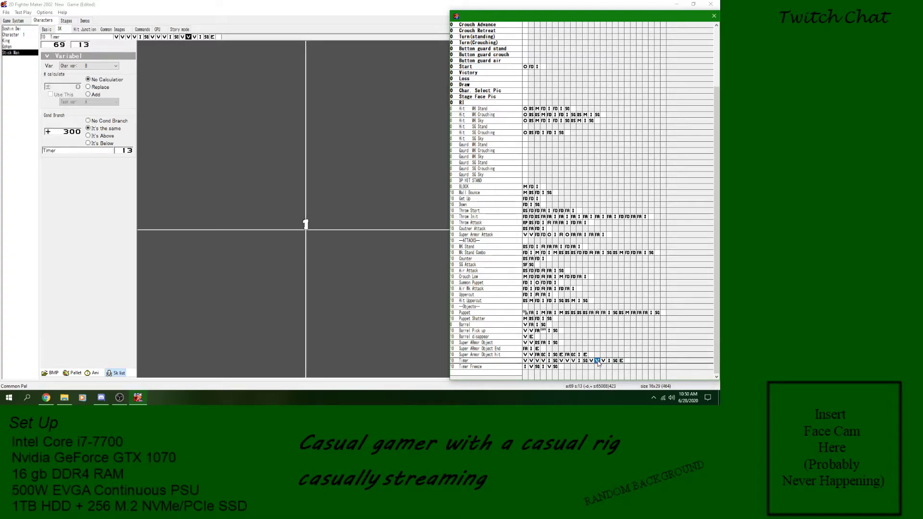
{"action": "left_click", "coordinate": [604, 362]}
{"action": "left_click", "coordinate": [609, 361]}
- Point the Goto Skill block at Timer block 16 to Timer block 12
{"action": "left_click", "coordinate": [614, 361]}
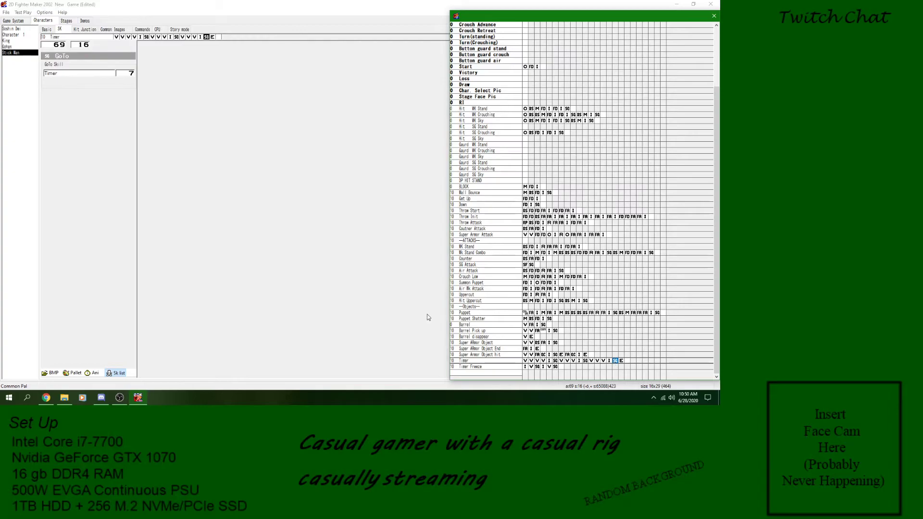
{"action": "left_click", "coordinate": [97, 74]}
{"action": "scroll", "coordinate": [182, 379], "scroll_direction": "down", "scroll_amount": 1}
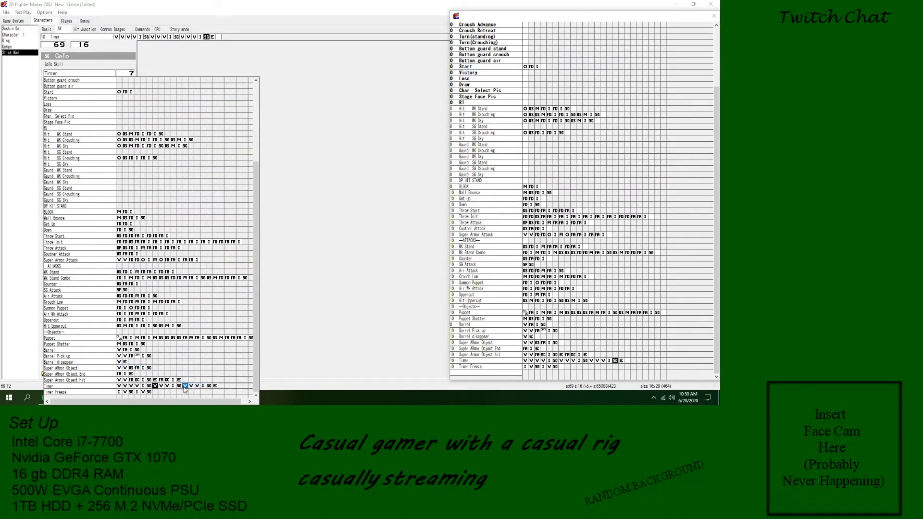
{"action": "left_click", "coordinate": [184, 389]}
- Examine Timer blocks 12, 13 and 17 and the Command Divergence block in the Barrel Pick up skill
{"action": "left_click", "coordinate": [608, 361]}
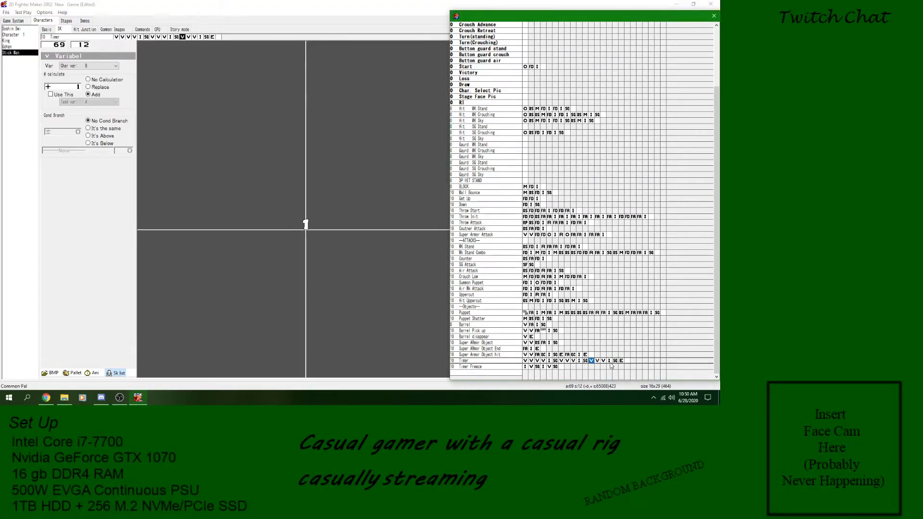
{"action": "left_click", "coordinate": [593, 362]}
{"action": "left_click", "coordinate": [598, 362]}
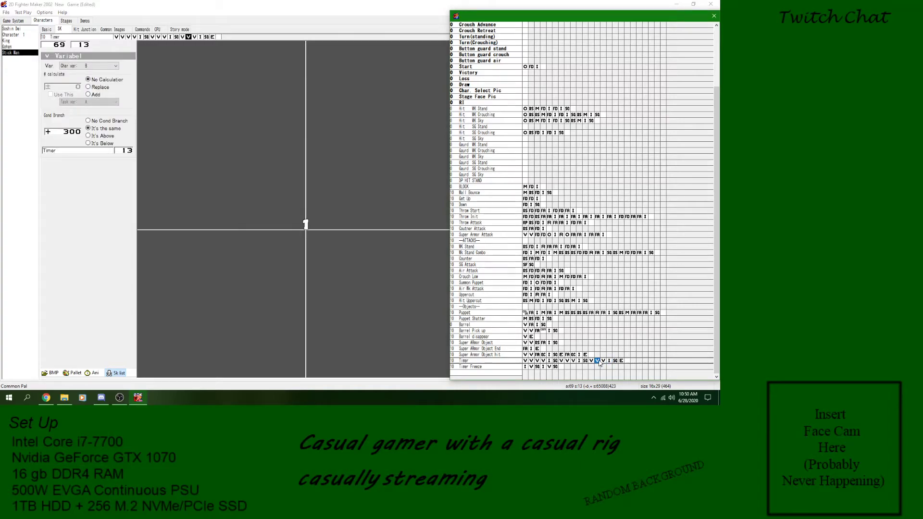
{"action": "left_click", "coordinate": [622, 361]}
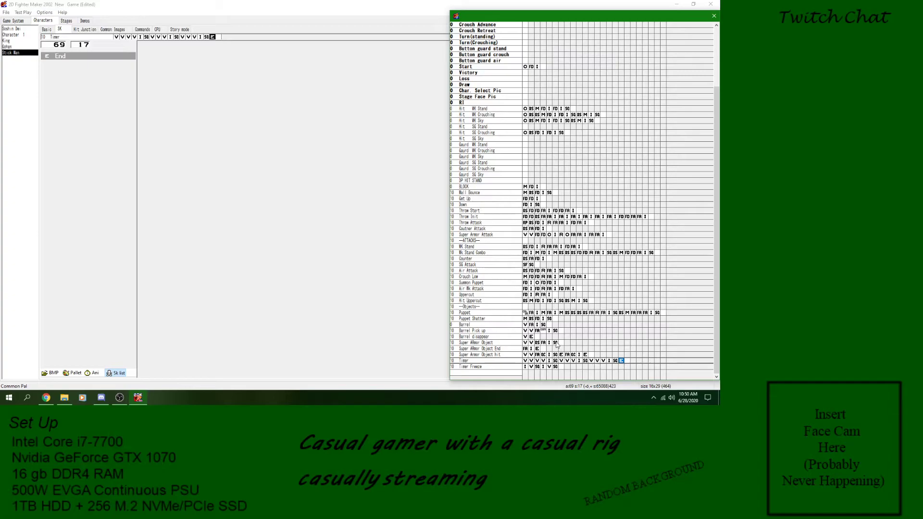
{"action": "left_click", "coordinate": [544, 331]}
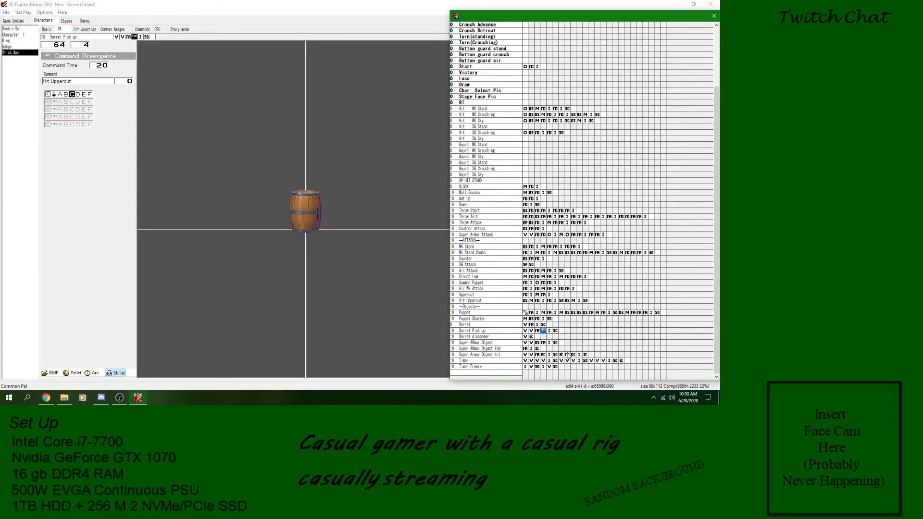
- Add a Variable block after the Timer skill's End block, using Char var B with the Replace calculation
{"action": "left_click", "coordinate": [610, 361]}
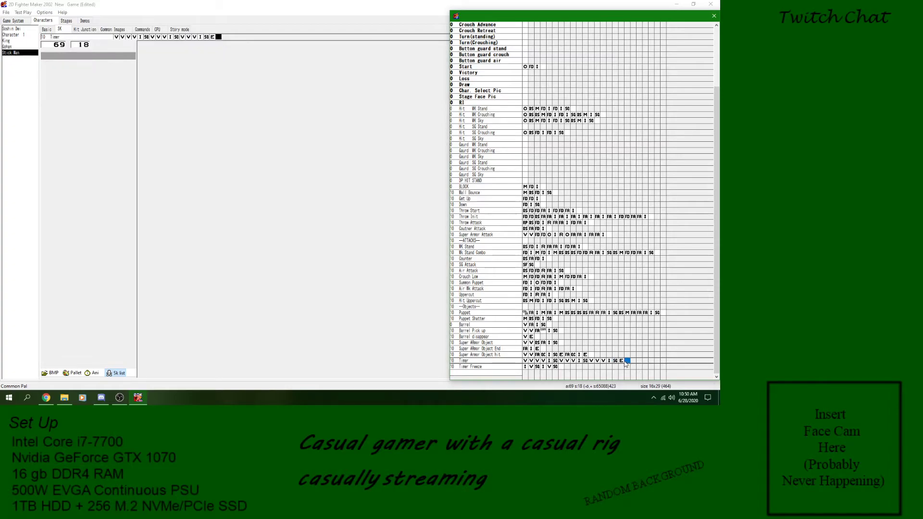
{"action": "right_click", "coordinate": [626, 364]}
{"action": "mouse_move", "coordinate": [655, 282]}
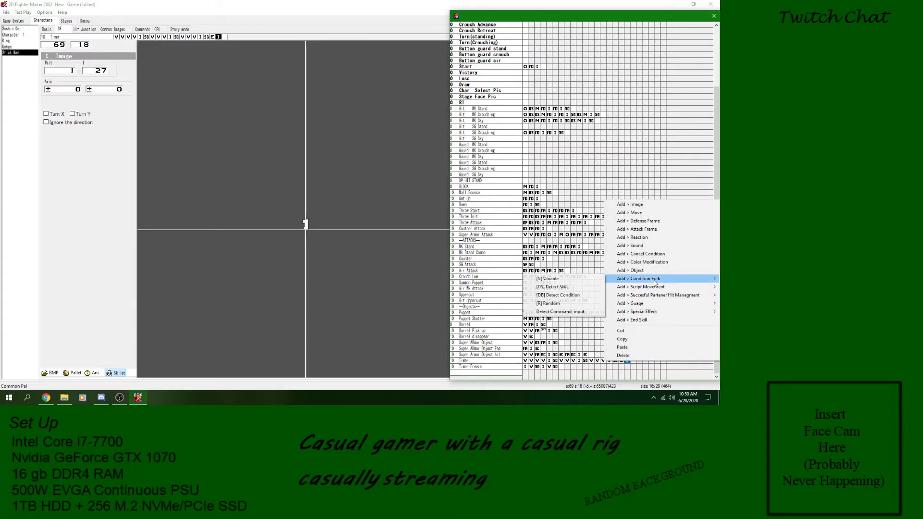
{"action": "left_click", "coordinate": [548, 278]}
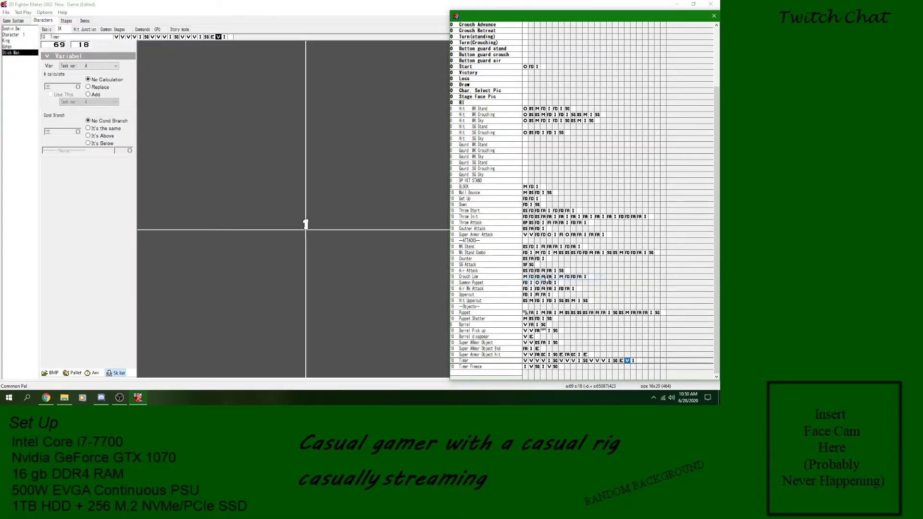
{"action": "left_click", "coordinate": [94, 66]}
{"action": "scroll", "coordinate": [96, 93], "scroll_direction": "down", "scroll_amount": 3}
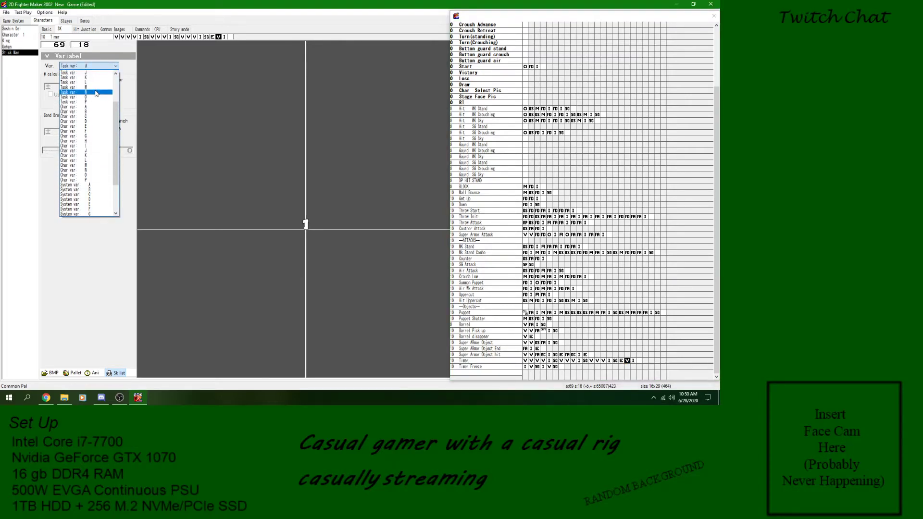
{"action": "left_click", "coordinate": [94, 111]}
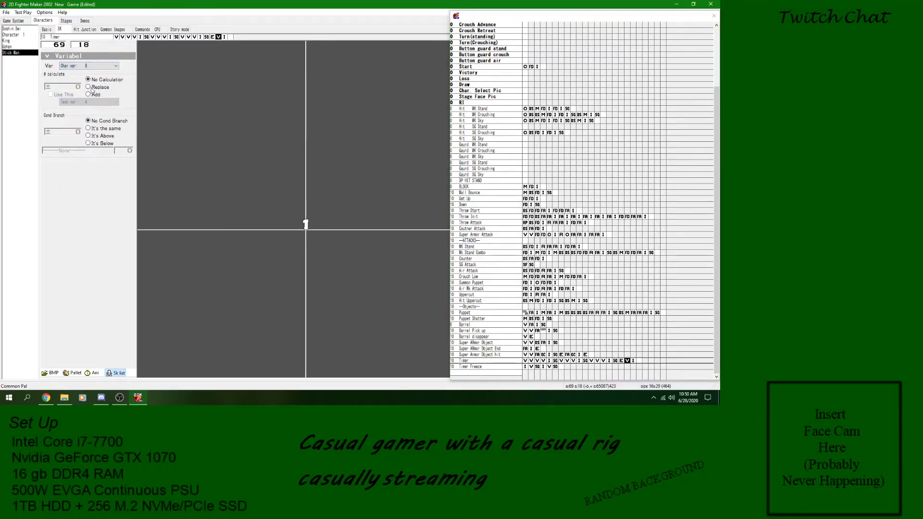
{"action": "left_click", "coordinate": [95, 87]}
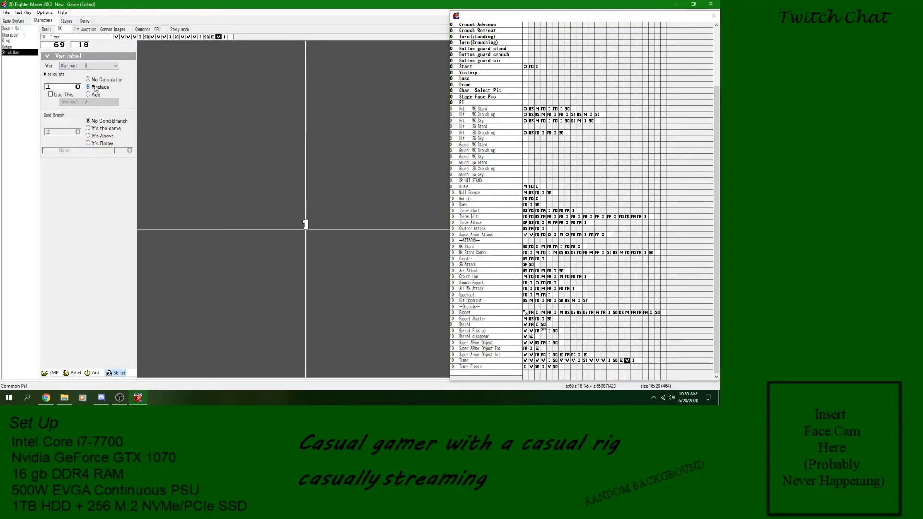
- Insert a Color Modification block at position 19 of the Timer skill, before the final image
{"action": "left_click", "coordinate": [633, 362]}
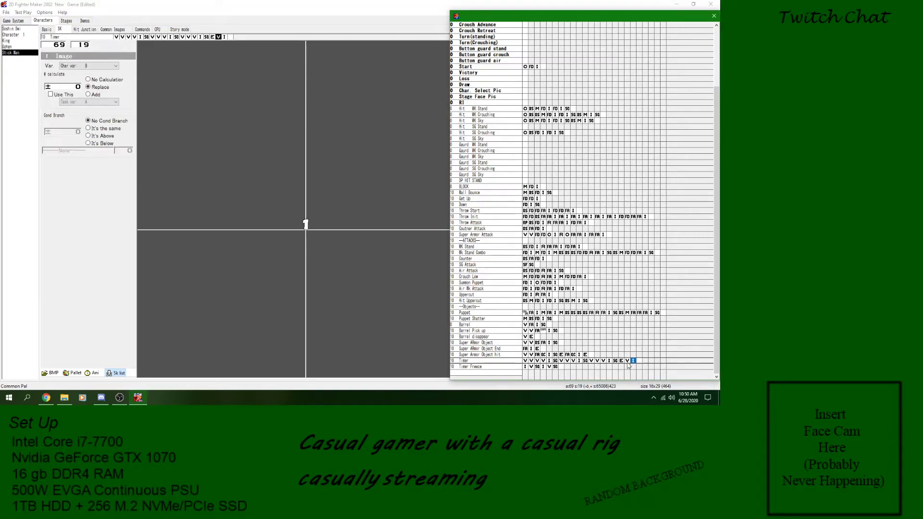
{"action": "right_click", "coordinate": [633, 362]}
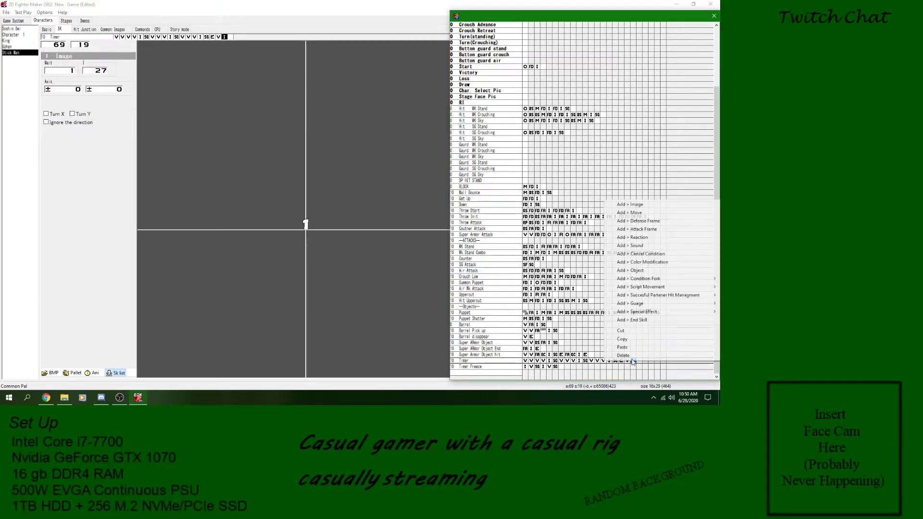
{"action": "left_click", "coordinate": [657, 264]}
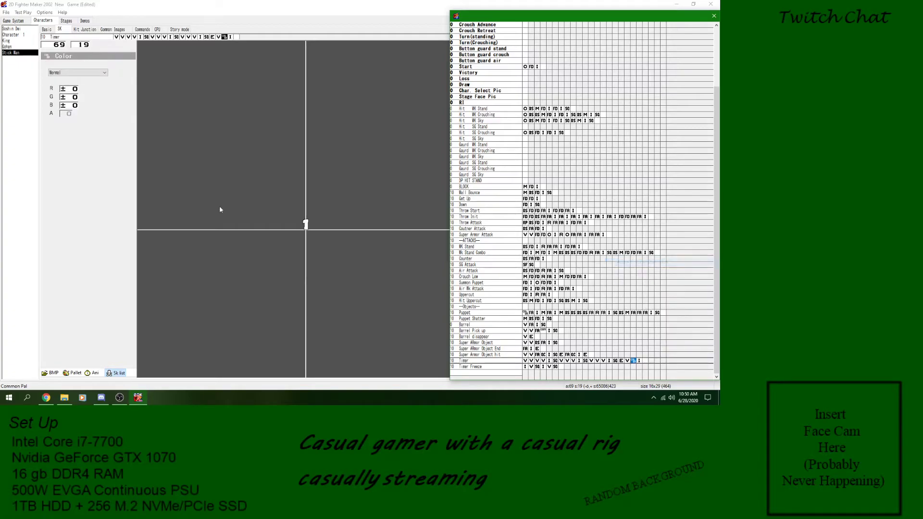
- Try the 50% + 50% Alpha and a % bAlpha modes on the Timer color block, with red at 32
{"action": "left_click", "coordinate": [77, 73]}
{"action": "left_click", "coordinate": [75, 89]}
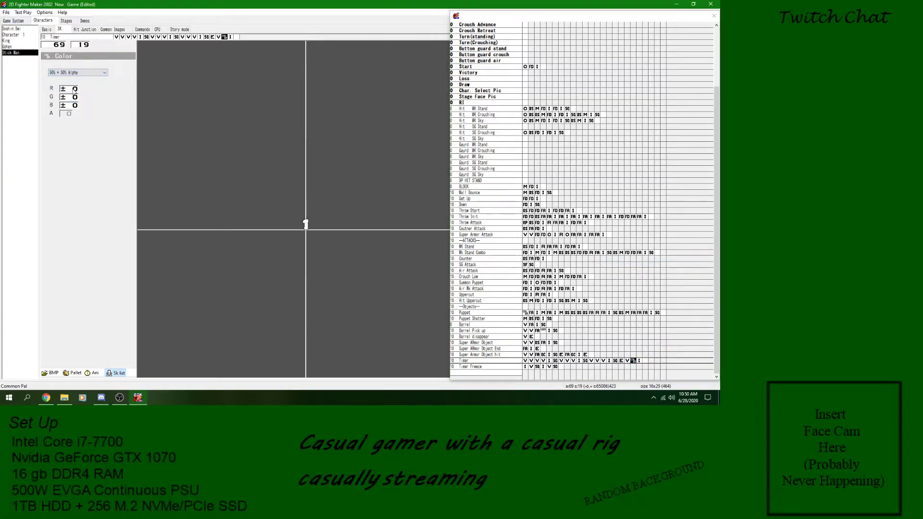
{"action": "left_click", "coordinate": [76, 72]}
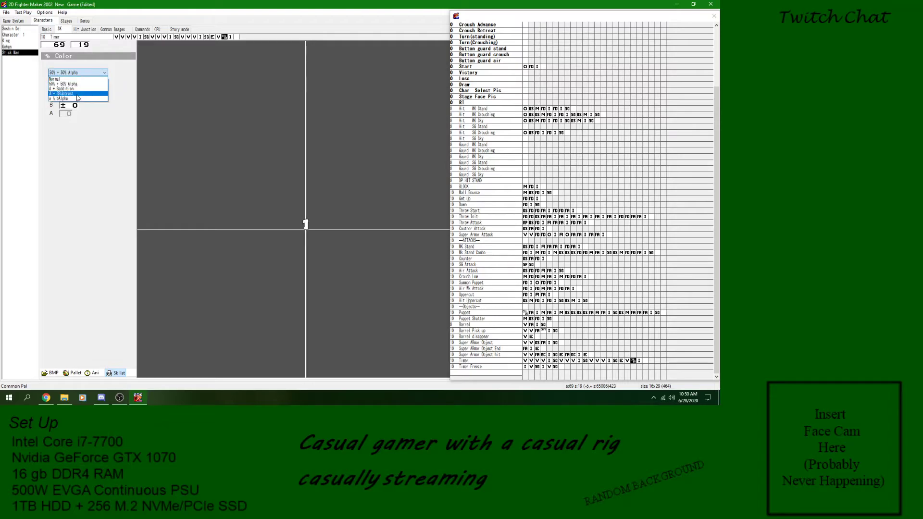
{"action": "left_click", "coordinate": [77, 98]}
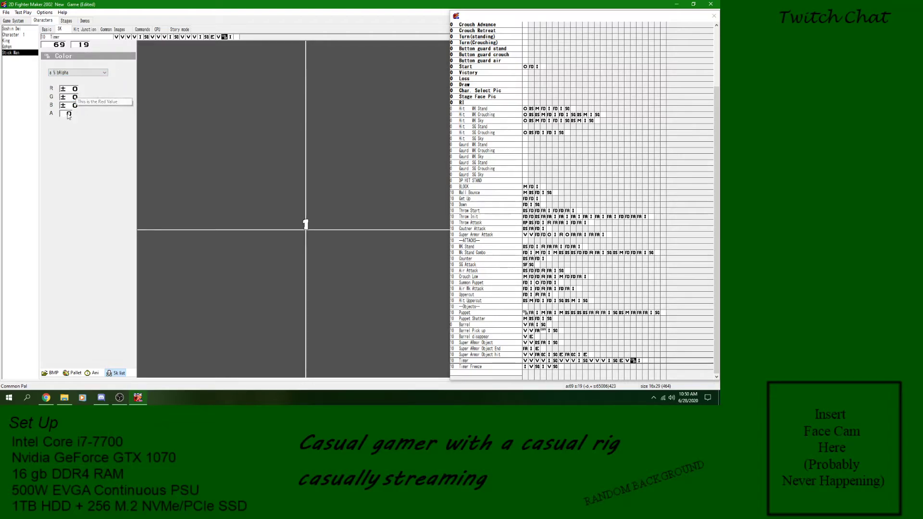
{"action": "left_click", "coordinate": [69, 115]}
{"action": "type", "text": "2"}
{"action": "type", "text": "0"}
{"action": "left_click", "coordinate": [68, 90]}
{"action": "type", "text": "32"}
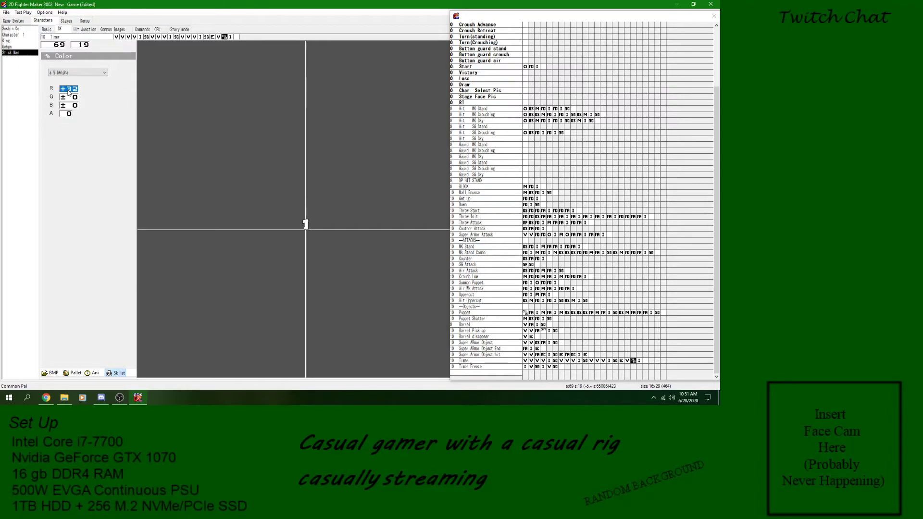
{"action": "left_click_drag", "start_coordinate": [68, 90], "coordinate": [76, 79]}
- Set the Timer color block to the A + Addition mode with red at 25 and green at 32, and adjust its blue value
{"action": "left_click", "coordinate": [76, 73]}
{"action": "left_click", "coordinate": [71, 95]}
{"action": "left_click", "coordinate": [69, 89]}
{"action": "left_click", "coordinate": [85, 73]}
{"action": "left_click", "coordinate": [78, 91]}
{"action": "left_click", "coordinate": [77, 90]}
{"action": "type", "text": "25"}
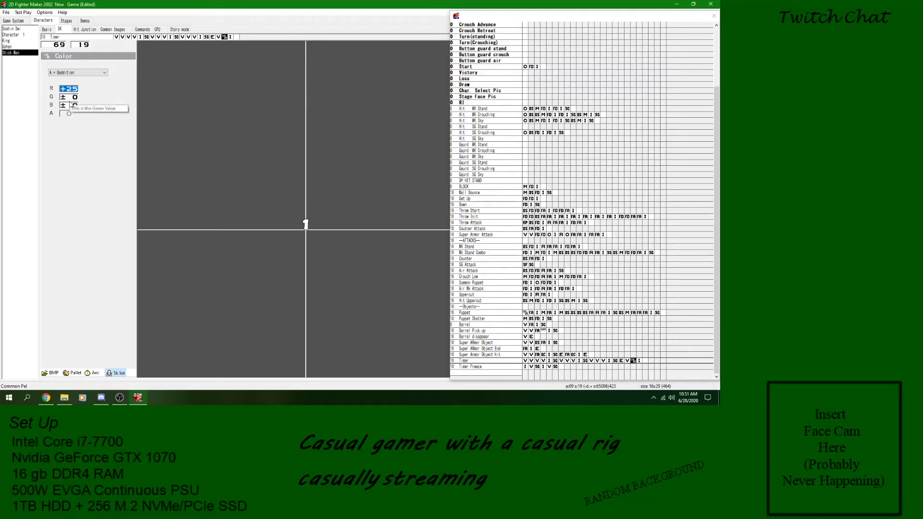
{"action": "left_click", "coordinate": [70, 99]}
{"action": "left_click", "coordinate": [70, 106]}
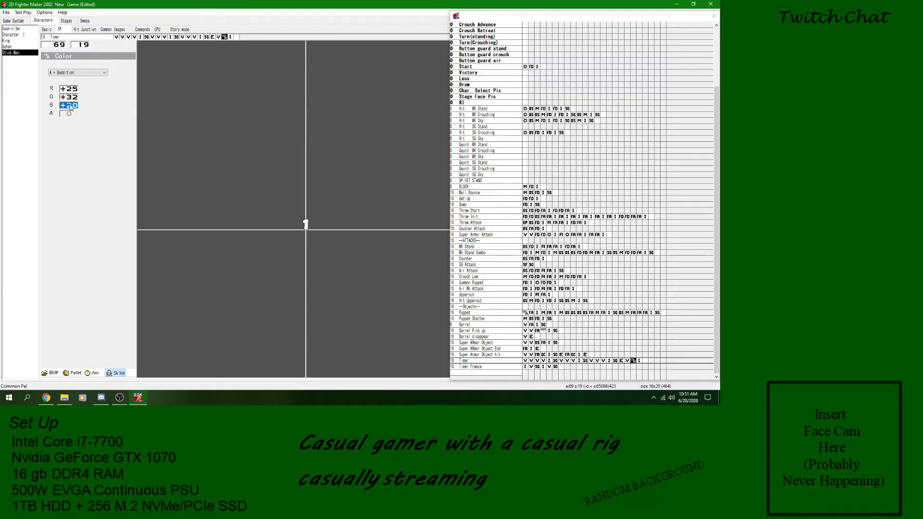
{"action": "left_click", "coordinate": [634, 361]}
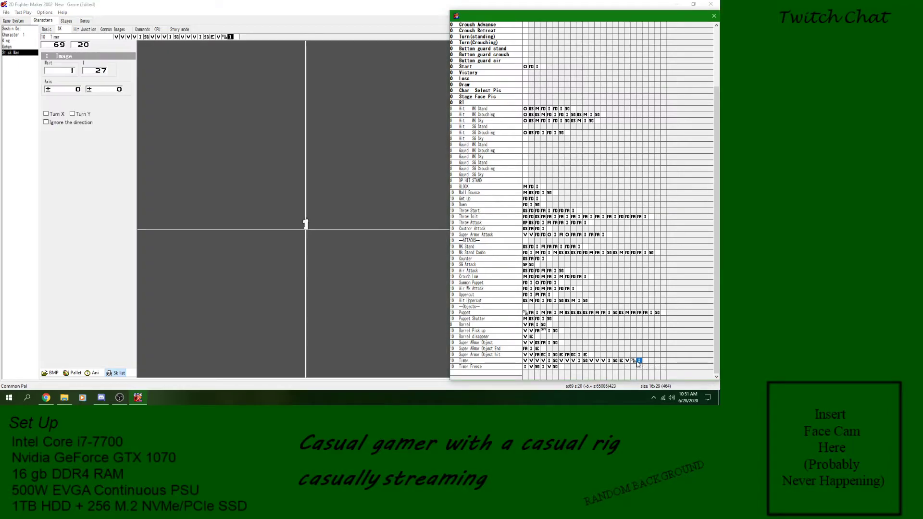
- Insert a Color Modification block before the BLOCK skill's image and try the 50% + 50% Alpha mode on it
{"action": "left_click", "coordinate": [651, 313]}
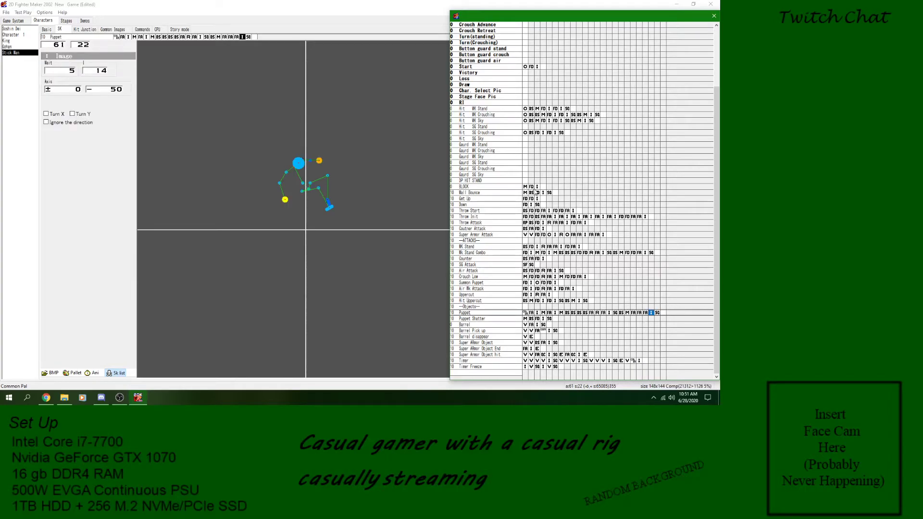
{"action": "left_click", "coordinate": [537, 187]}
{"action": "right_click", "coordinate": [537, 187]}
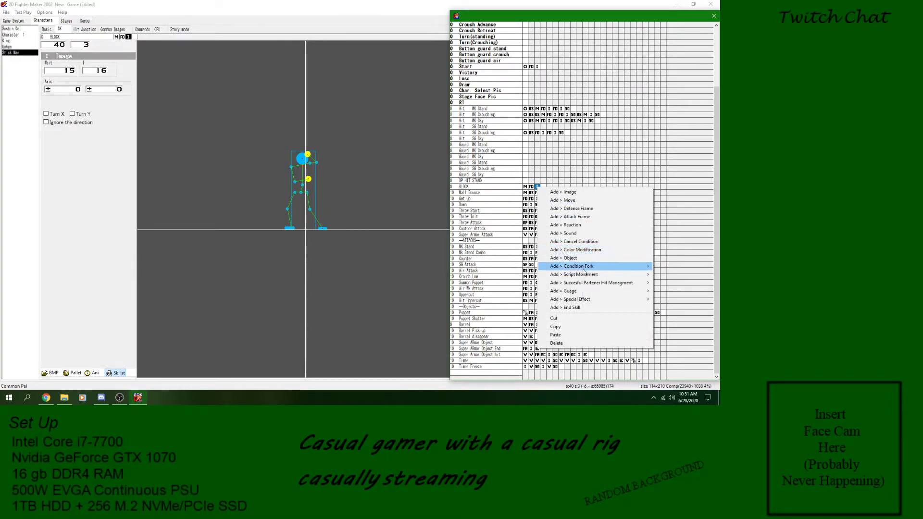
{"action": "left_click", "coordinate": [582, 249]}
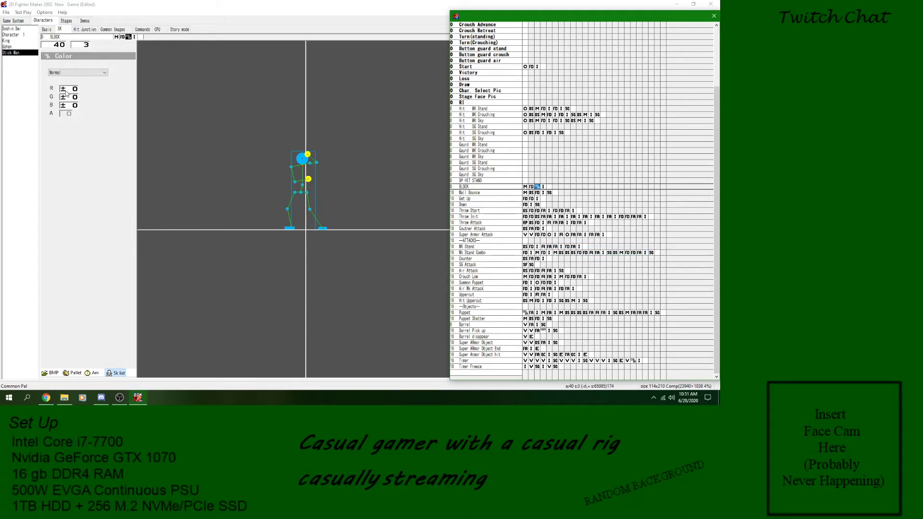
{"action": "left_click", "coordinate": [70, 89]}
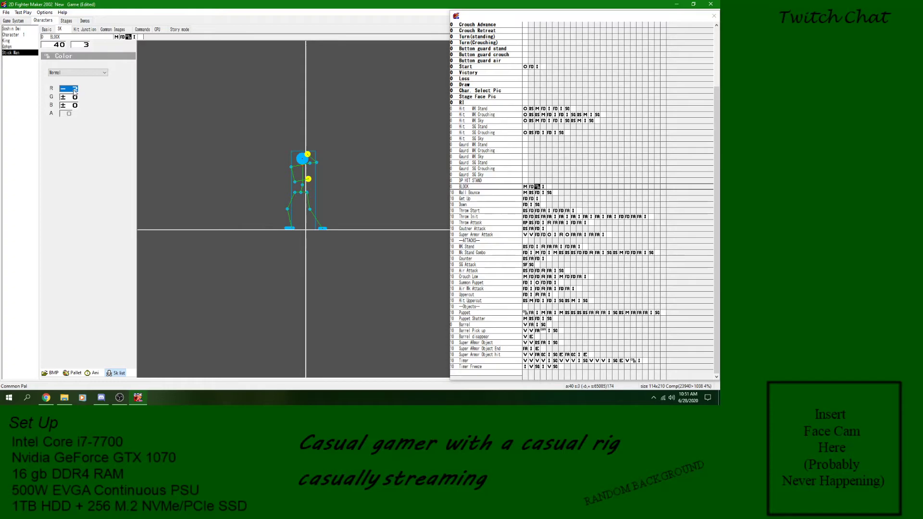
{"action": "left_click", "coordinate": [104, 73]}
{"action": "left_click", "coordinate": [77, 84]}
{"action": "double_click", "coordinate": [69, 90]}
- Examine the Timer skill's final image, its source bitmap and the color block before it
{"action": "left_click", "coordinate": [637, 361]}
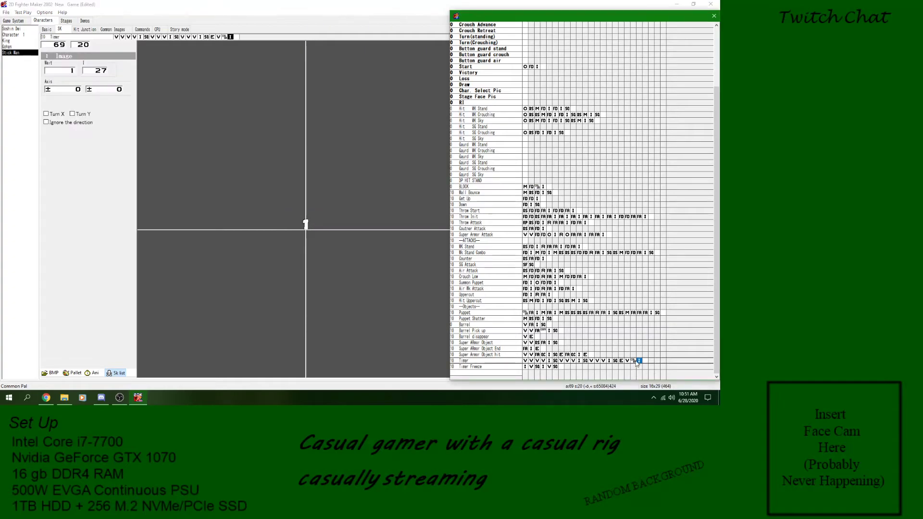
{"action": "left_click", "coordinate": [52, 373]}
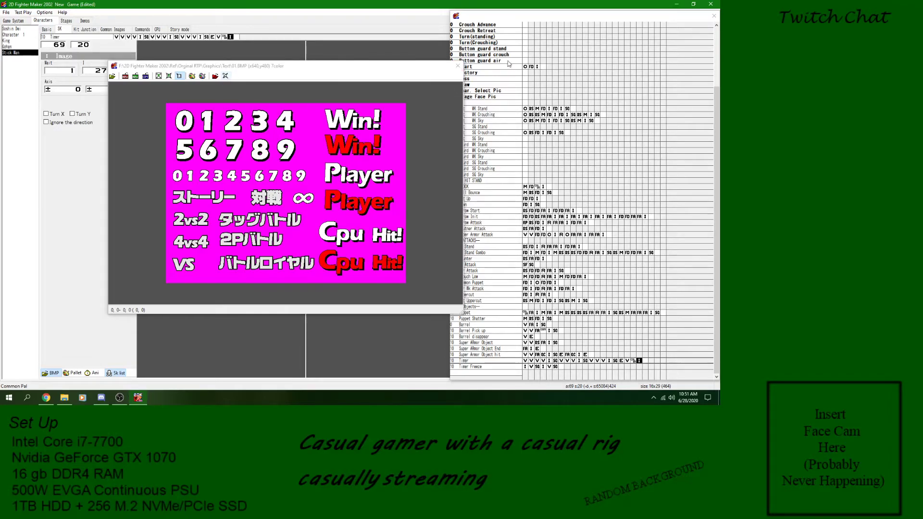
{"action": "left_click", "coordinate": [456, 65]}
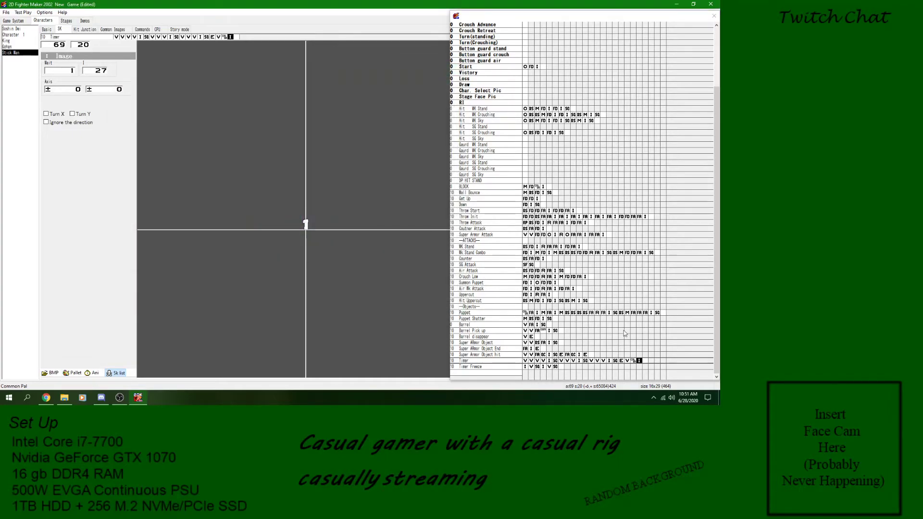
{"action": "left_click", "coordinate": [633, 361]}
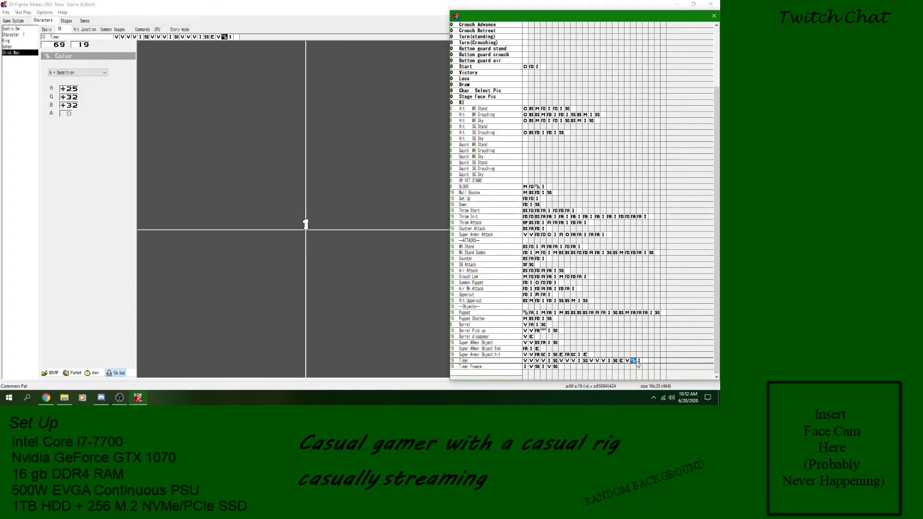
- Delete the trial Color Modification block from the BLOCK skill
{"action": "left_click", "coordinate": [531, 186]}
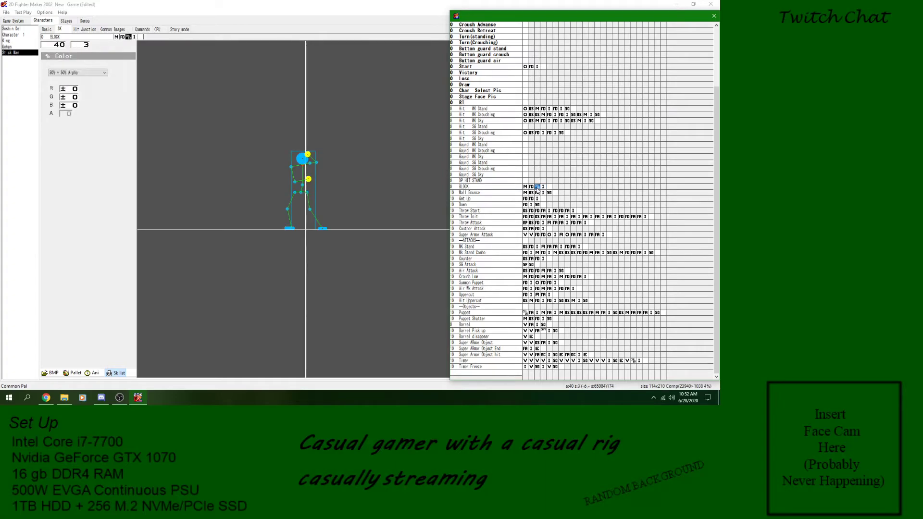
{"action": "right_click", "coordinate": [535, 187]}
{"action": "left_click", "coordinate": [536, 187]}
{"action": "right_click", "coordinate": [537, 187]}
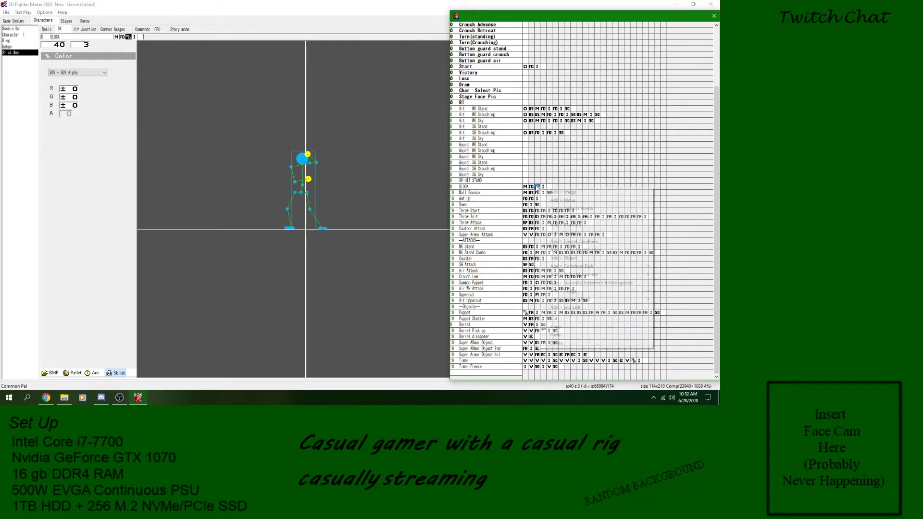
{"action": "left_click", "coordinate": [557, 343]}
- Preview the Timer skill's animation with its color block selected
{"action": "left_click", "coordinate": [633, 361]}
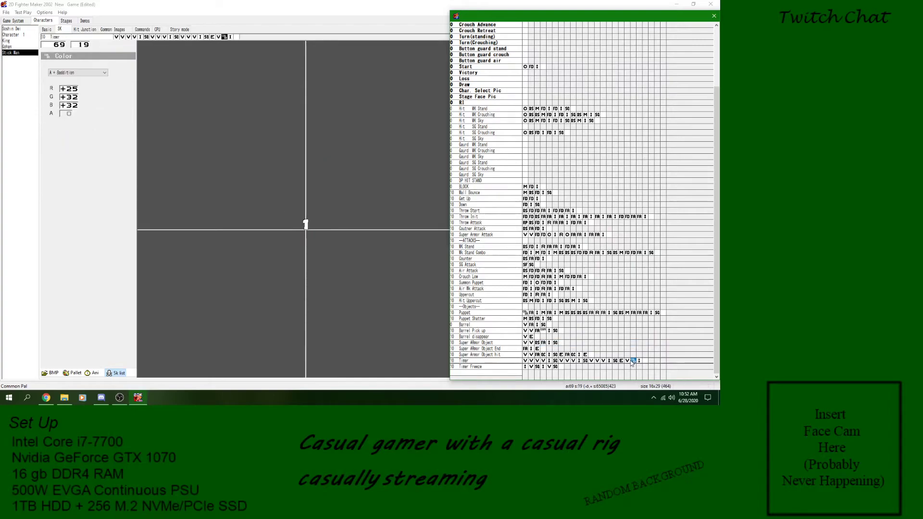
{"action": "left_click", "coordinate": [93, 373]}
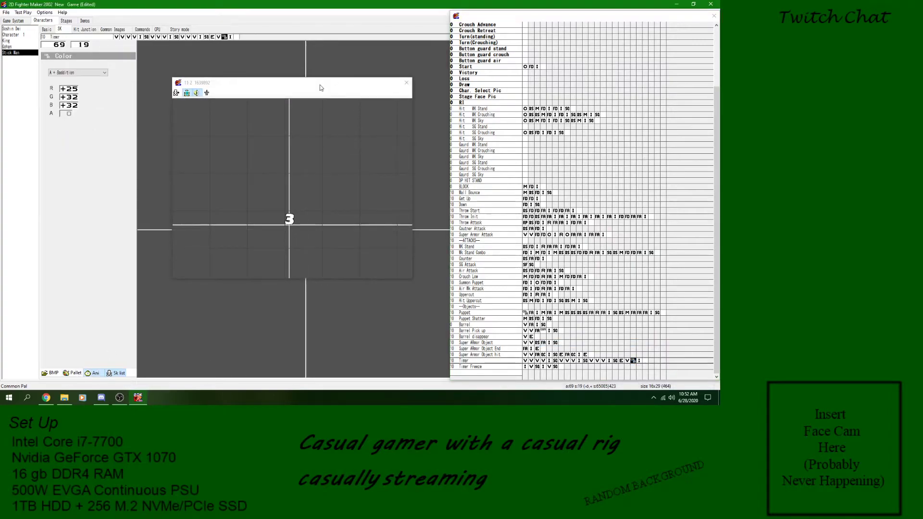
{"action": "left_click_drag", "start_coordinate": [319, 84], "coordinate": [290, 86]}
{"action": "left_click", "coordinate": [377, 81]}
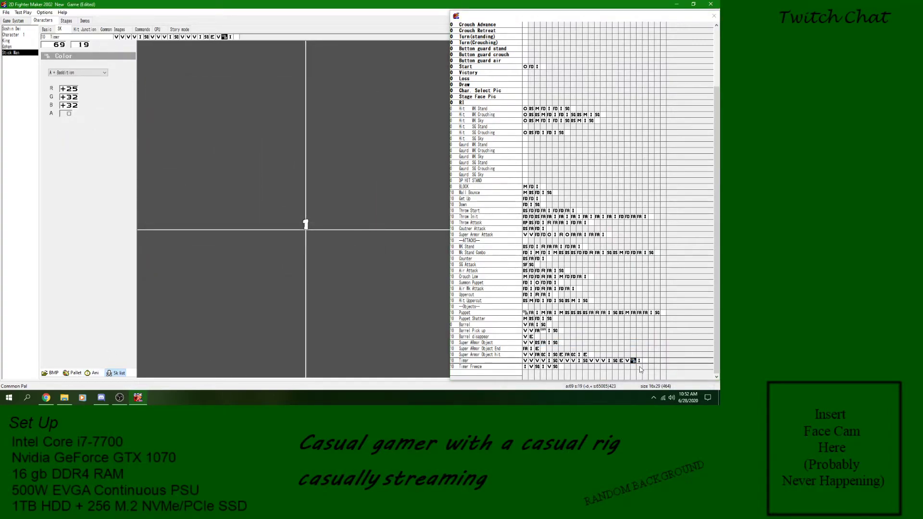
{"action": "left_click", "coordinate": [633, 365]}
- Insert another Color Modification block before the BLOCK skill's image and open the animation preview clear of the color settings
{"action": "left_click", "coordinate": [537, 187]}
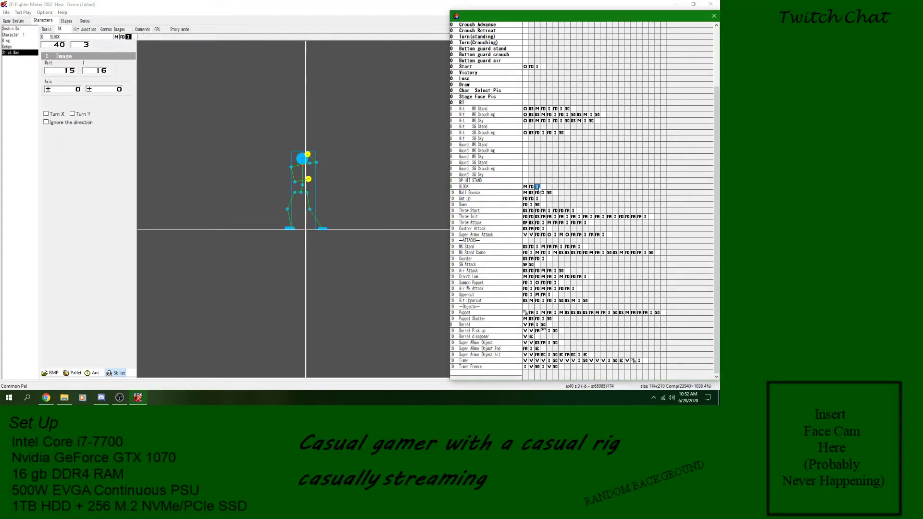
{"action": "right_click", "coordinate": [537, 187]}
{"action": "left_click", "coordinate": [599, 250]}
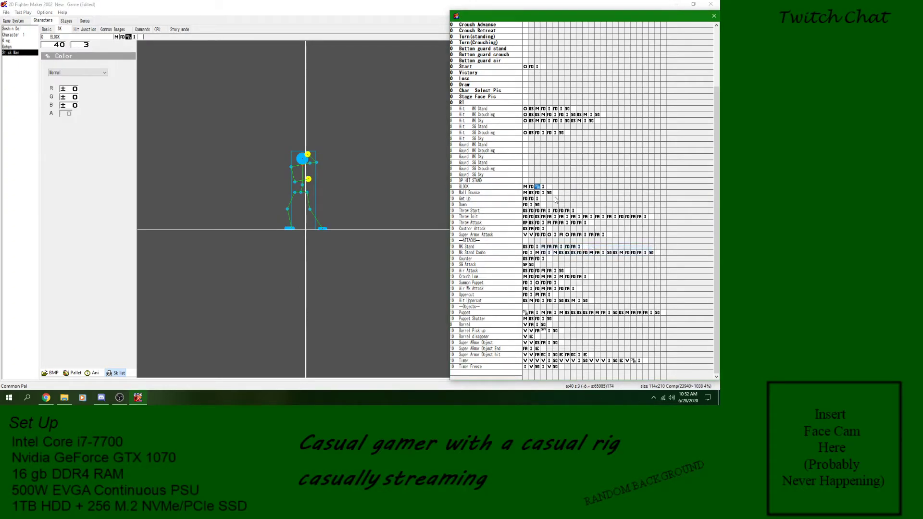
{"action": "left_click", "coordinate": [96, 373]}
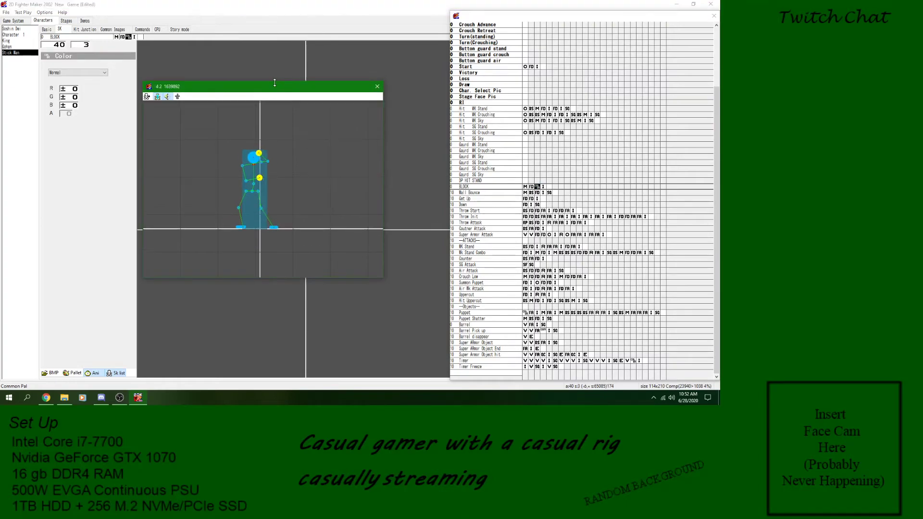
{"action": "left_click_drag", "start_coordinate": [278, 86], "coordinate": [179, 114]}
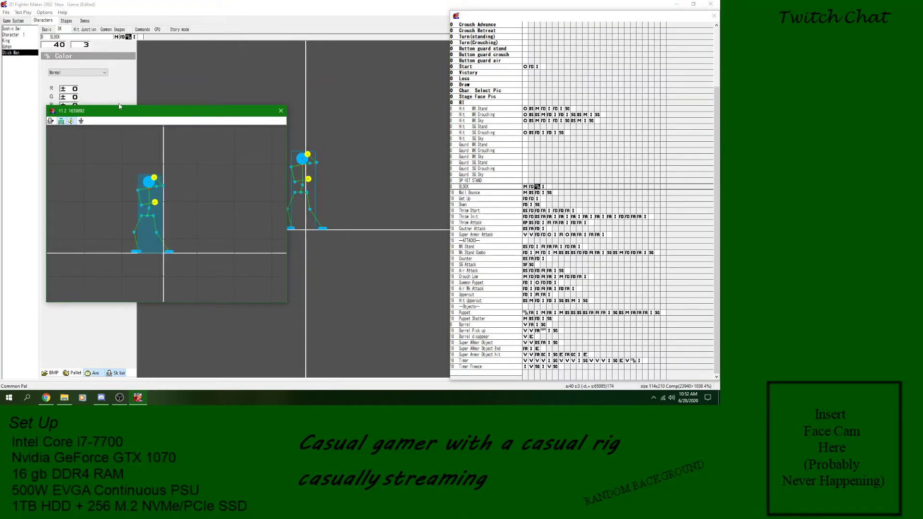
{"action": "left_click_drag", "start_coordinate": [124, 111], "coordinate": [246, 87]}
- Try the a % bAlpha mode on the BLOCK color block with alpha values 32 and 0 in the preview
{"action": "left_click", "coordinate": [77, 73]}
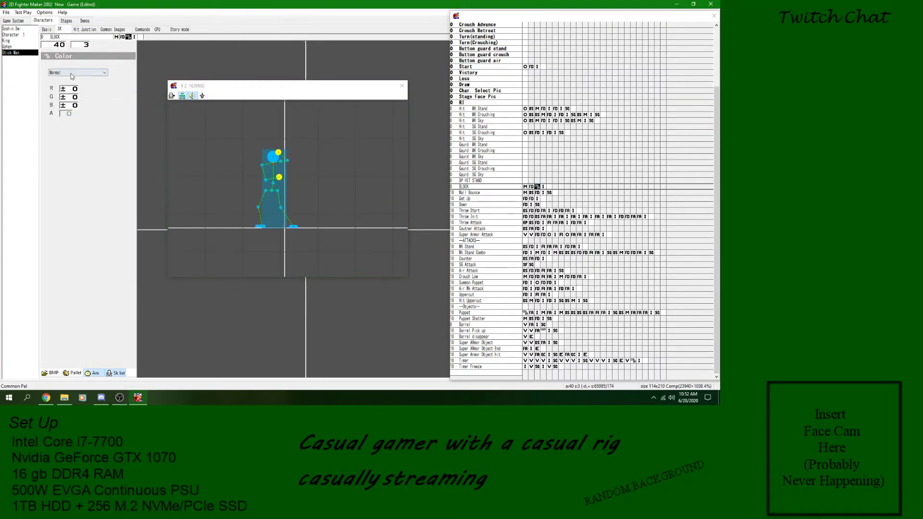
{"action": "left_click", "coordinate": [61, 99]}
{"action": "left_click", "coordinate": [62, 115]}
{"action": "type", "text": "32"}
{"action": "type", "text": "0"}
{"action": "left_click", "coordinate": [403, 85]}
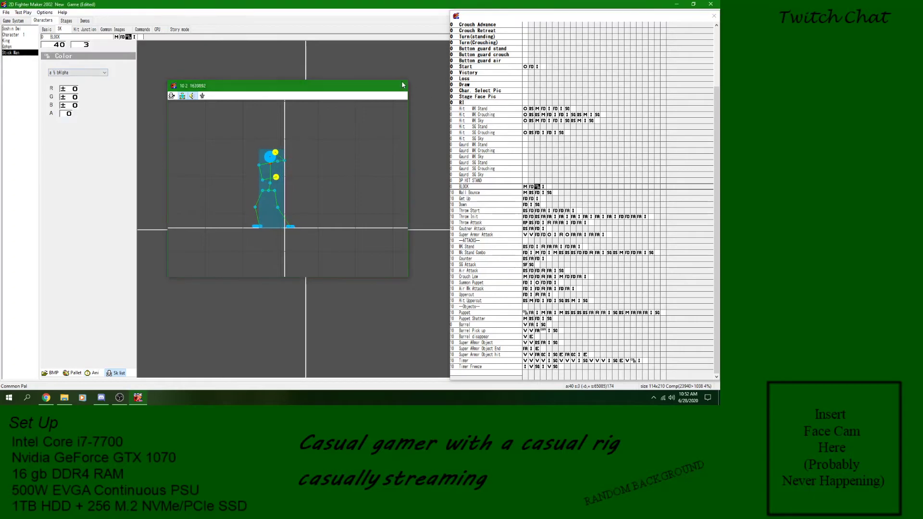
- Remove the second trial Color Modification block from the BLOCK skill
{"action": "right_click", "coordinate": [540, 192]}
{"action": "right_click", "coordinate": [537, 187]}
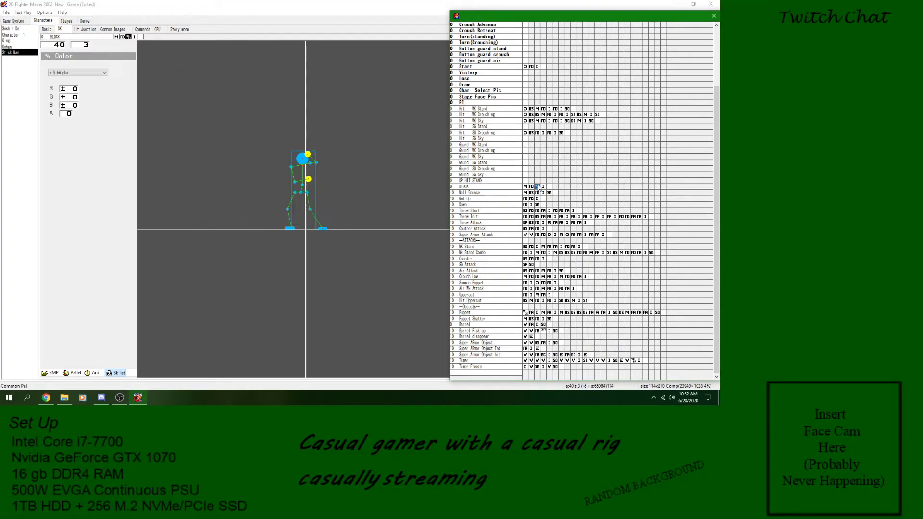
{"action": "left_click", "coordinate": [556, 343]}
- Set the Timer color block to the a % bAlpha mode with red, green and blue at 0 and alpha at 32, and preview it
{"action": "left_click", "coordinate": [632, 360]}
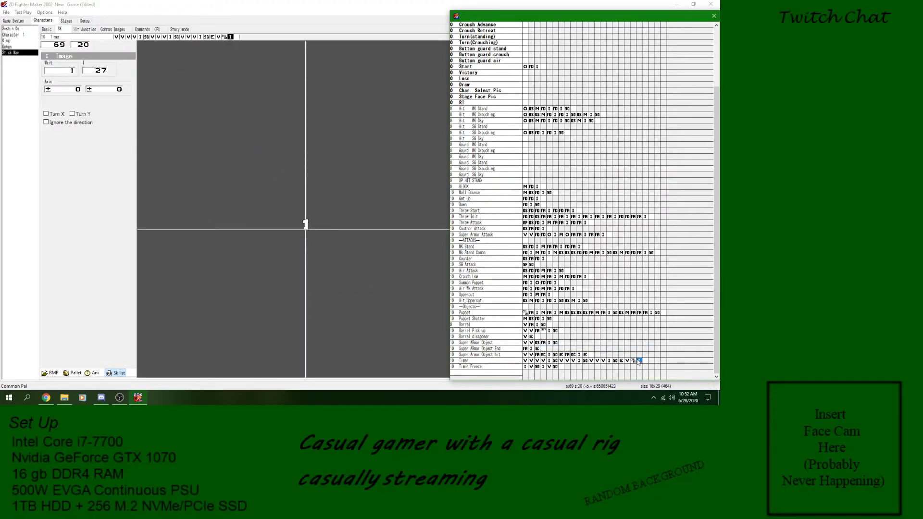
{"action": "left_click", "coordinate": [75, 72]}
{"action": "left_click", "coordinate": [77, 99]}
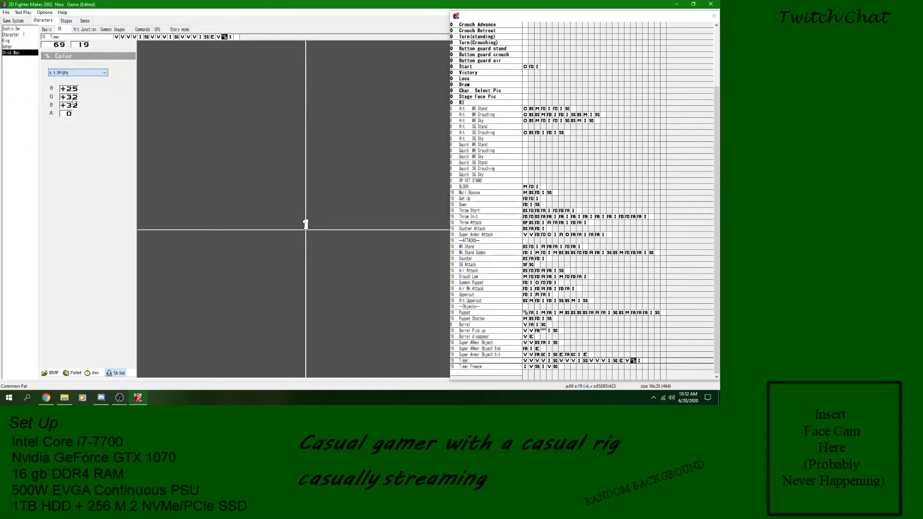
{"action": "left_click", "coordinate": [72, 90]}
{"action": "left_click", "coordinate": [71, 98]}
{"action": "left_click", "coordinate": [68, 107]}
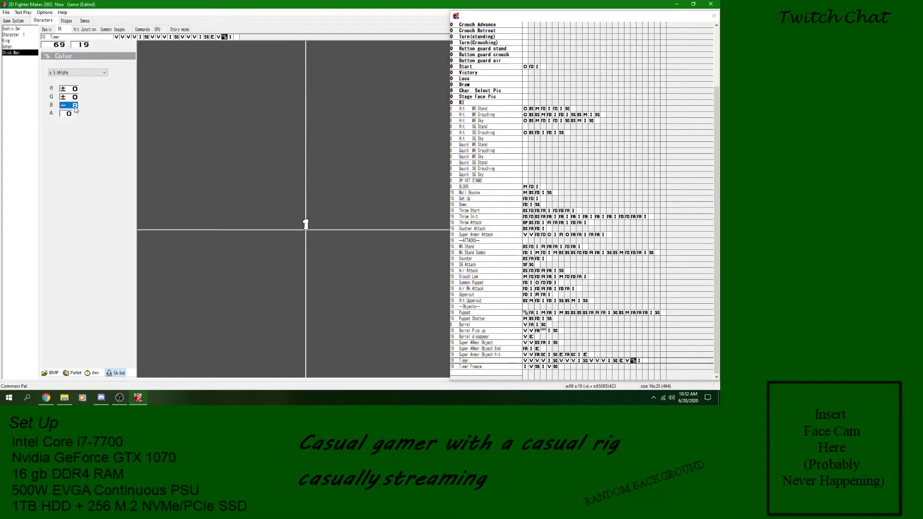
{"action": "left_click_drag", "start_coordinate": [75, 107], "coordinate": [73, 107]}
{"action": "left_click", "coordinate": [63, 114]}
{"action": "left_click", "coordinate": [95, 373]}
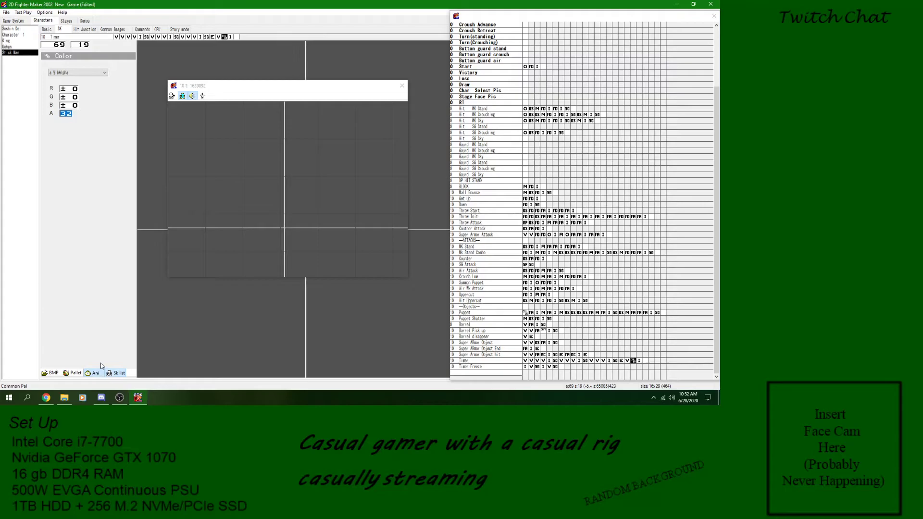
{"action": "left_click", "coordinate": [402, 86]}
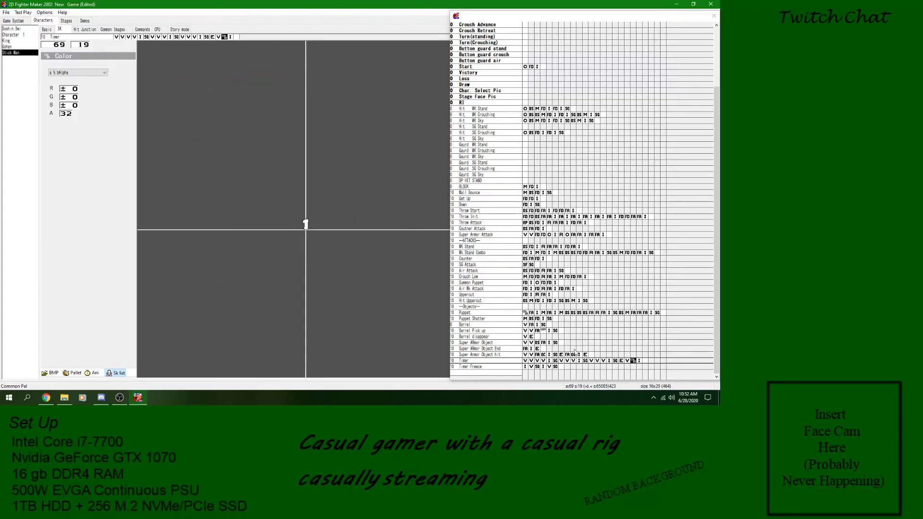
- Select the Timer skill's initial settings and save the game
{"action": "left_click", "coordinate": [519, 361]}
{"action": "left_click", "coordinate": [6, 12]}
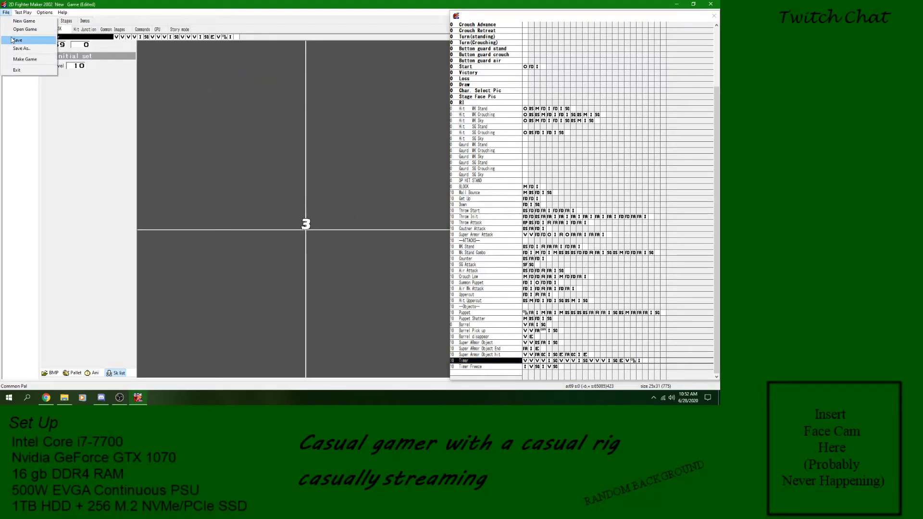
{"action": "left_click", "coordinate": [20, 40]}
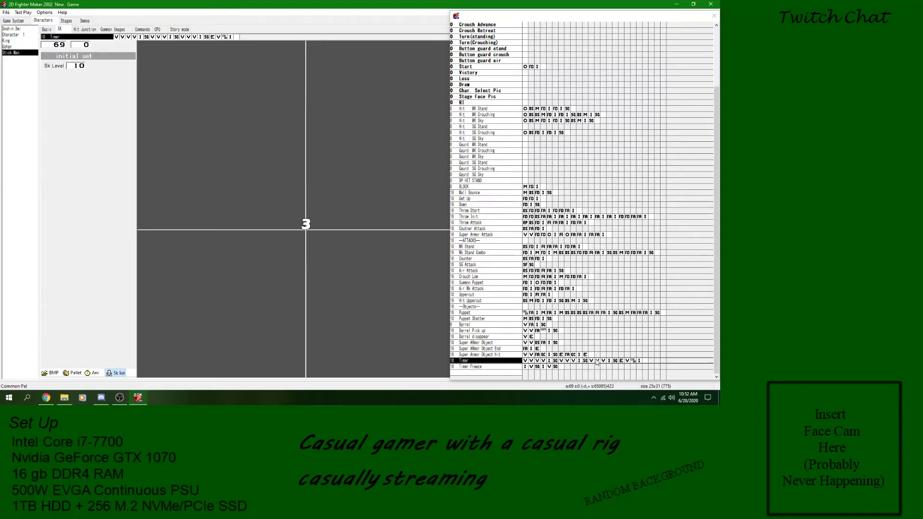
- Review the Variable blocks of the Timer skill and the matching blocks of the Timer Freeze skill
{"action": "left_click", "coordinate": [570, 361]}
{"action": "left_click", "coordinate": [543, 361]}
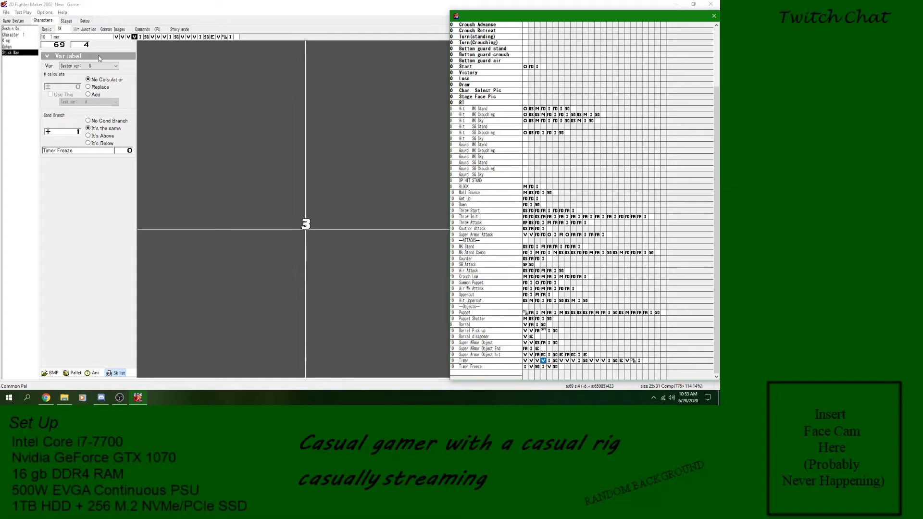
{"action": "left_click", "coordinate": [604, 361]}
{"action": "left_click", "coordinate": [548, 367]}
{"action": "left_click", "coordinate": [525, 367]}
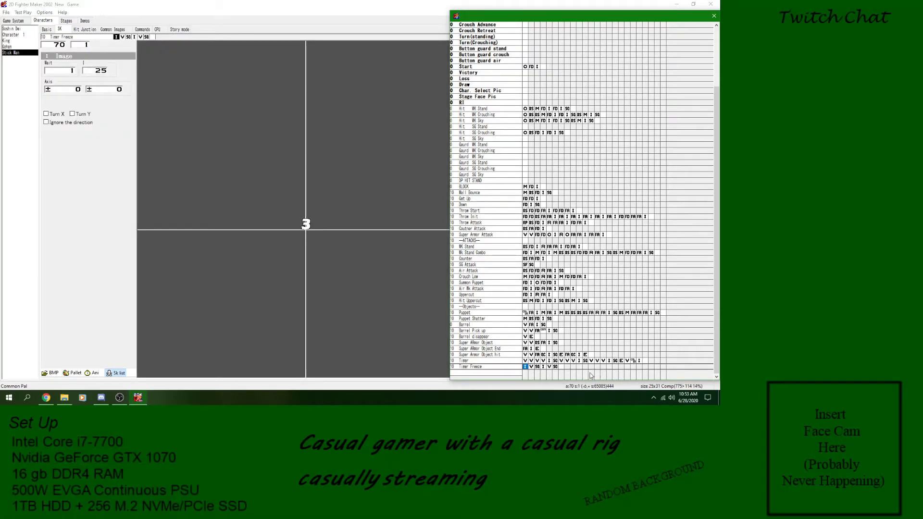
- Append copies of Timer's block 15 image and Timer Freeze's second Variable and GoTo blocks to the end of Timer Freeze
{"action": "left_click", "coordinate": [609, 361]}
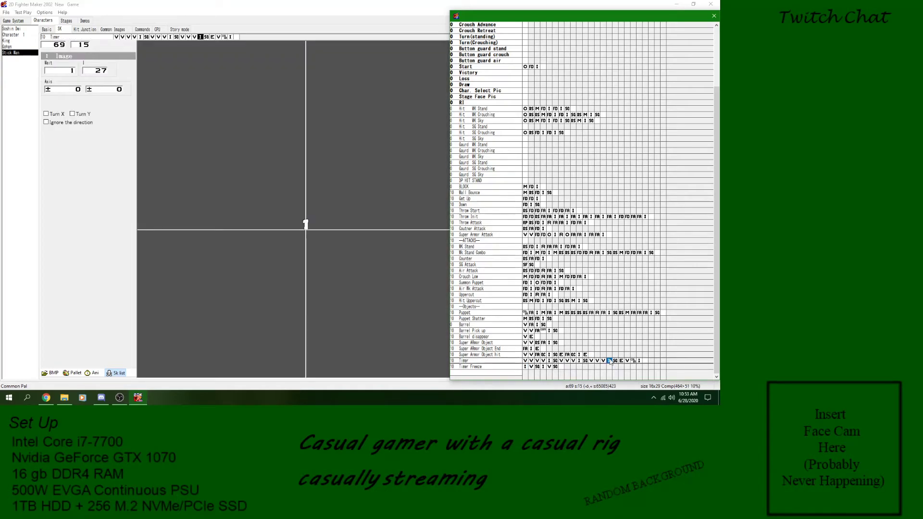
{"action": "left_click", "coordinate": [549, 367]}
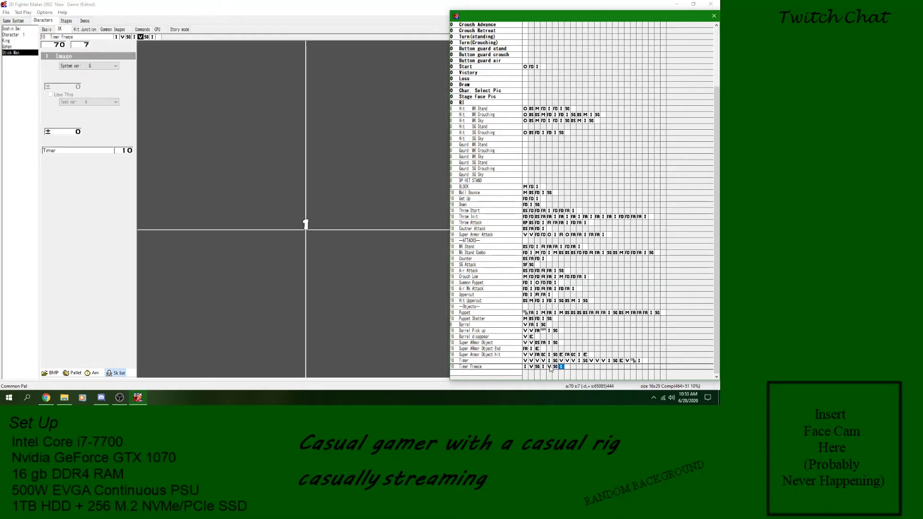
{"action": "left_click", "coordinate": [567, 367]}
{"action": "key", "text": "ctrl+v"}
{"action": "left_click", "coordinate": [557, 368]}
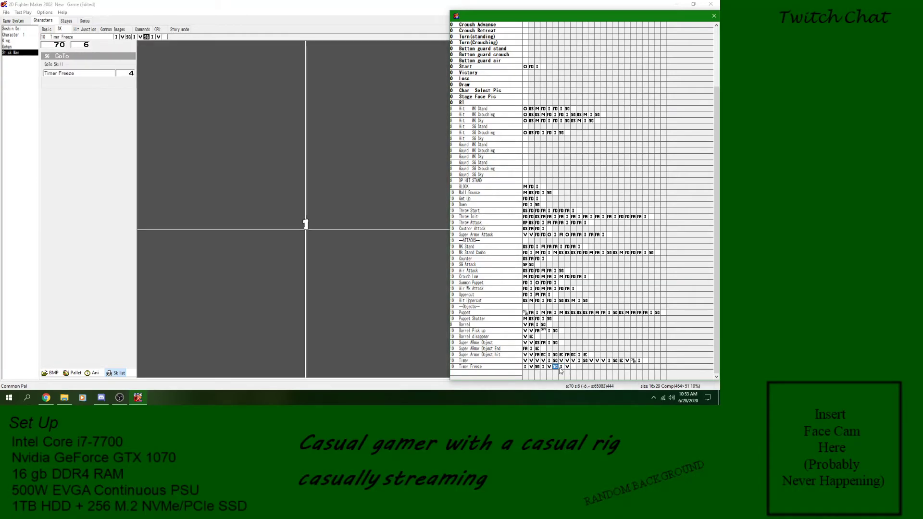
{"action": "left_click", "coordinate": [573, 367]}
{"action": "key", "text": "ctrl+v"}
{"action": "left_click", "coordinate": [561, 367]}
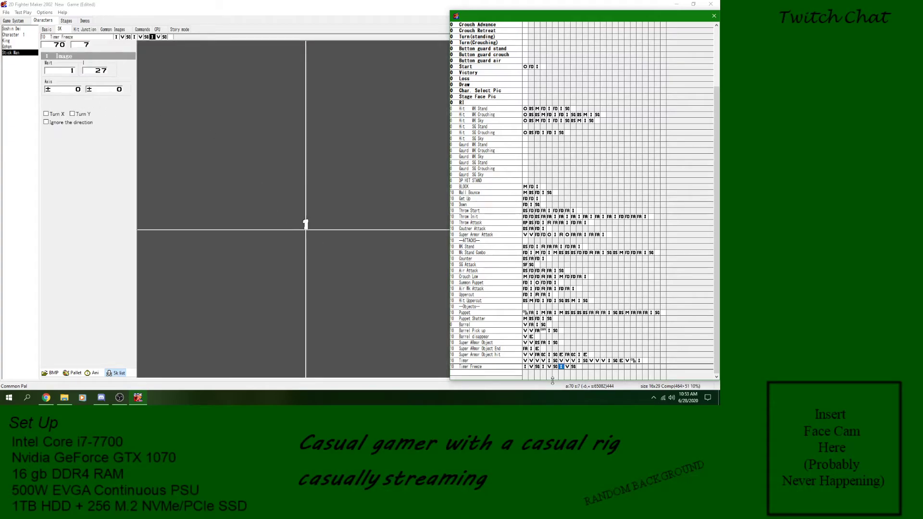
- Point Timer Freeze's last Variable branch to Timer block 15 and its last GoTo to Timer Freeze block 7
{"action": "left_click", "coordinate": [567, 367]}
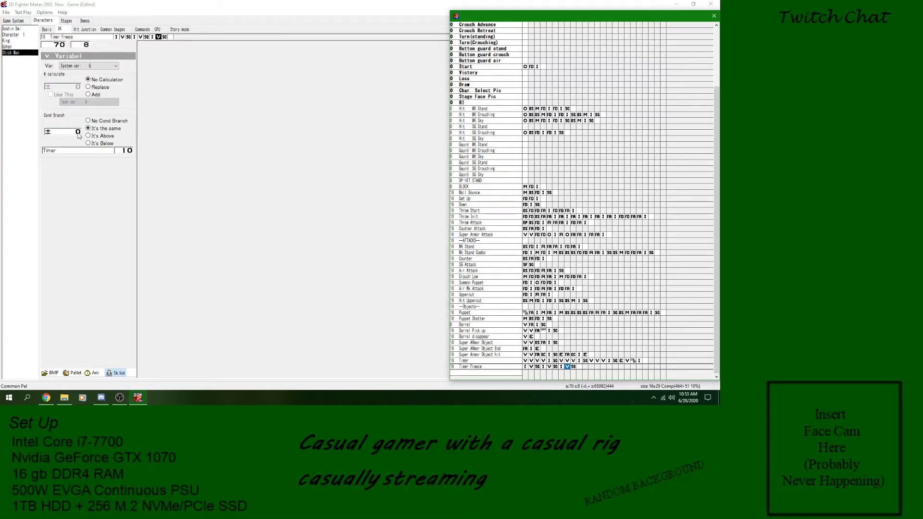
{"action": "left_click", "coordinate": [94, 154]}
{"action": "scroll", "coordinate": [126, 317], "scroll_direction": "down", "scroll_amount": 1}
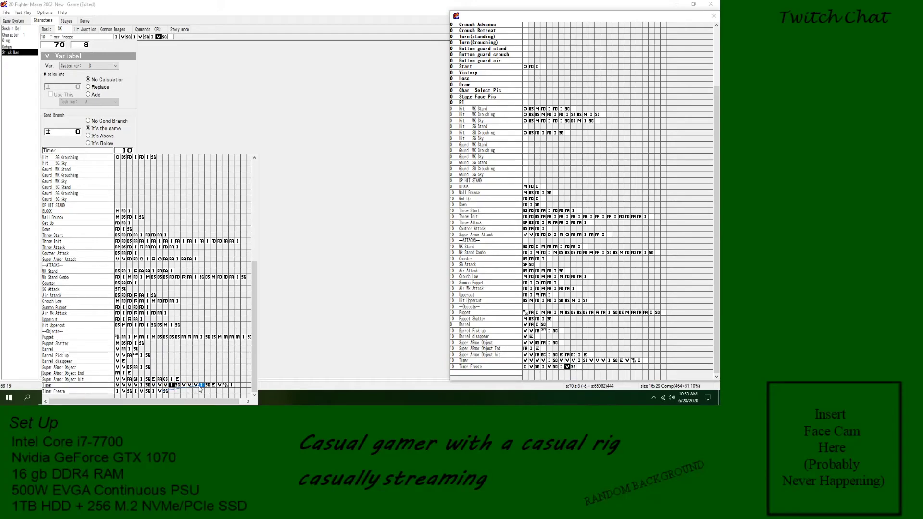
{"action": "left_click", "coordinate": [201, 386]}
{"action": "left_click", "coordinate": [573, 367]}
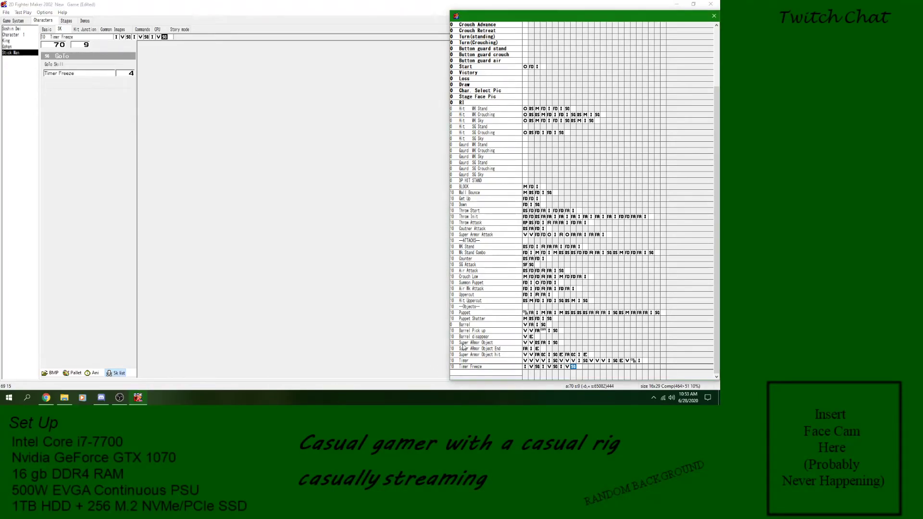
{"action": "left_click", "coordinate": [88, 72]}
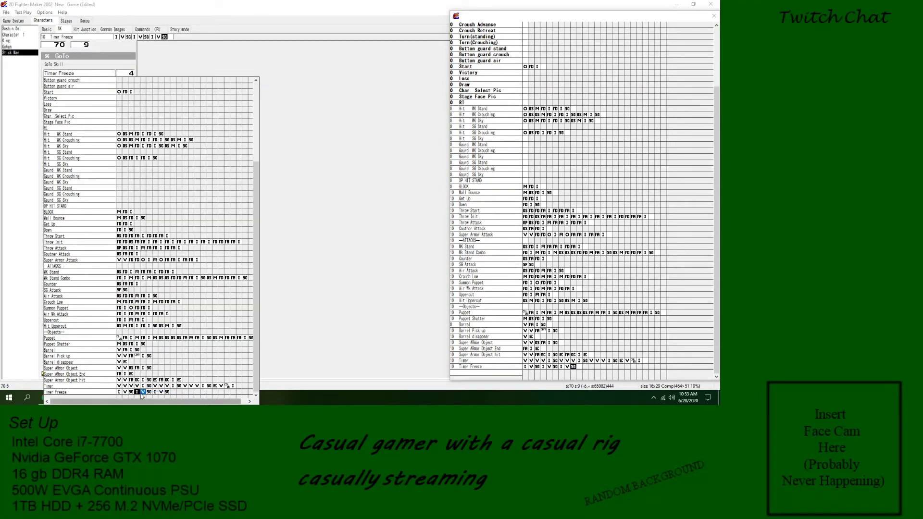
{"action": "left_click", "coordinate": [156, 393]}
- Select the Timer skill's initial settings and save the game with the retargeted Timer Freeze blocks
{"action": "left_click", "coordinate": [476, 366]}
{"action": "left_click", "coordinate": [500, 361]}
{"action": "left_click", "coordinate": [6, 12]}
{"action": "left_click", "coordinate": [19, 40]}
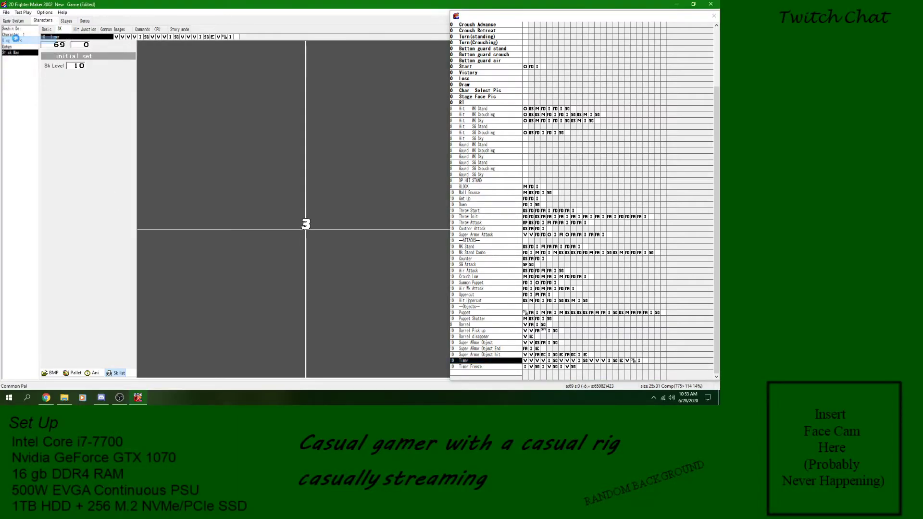
- Examine the Timer skill's initial settings, its last countdown image and the blocks at its end
{"action": "left_click", "coordinate": [610, 361]}
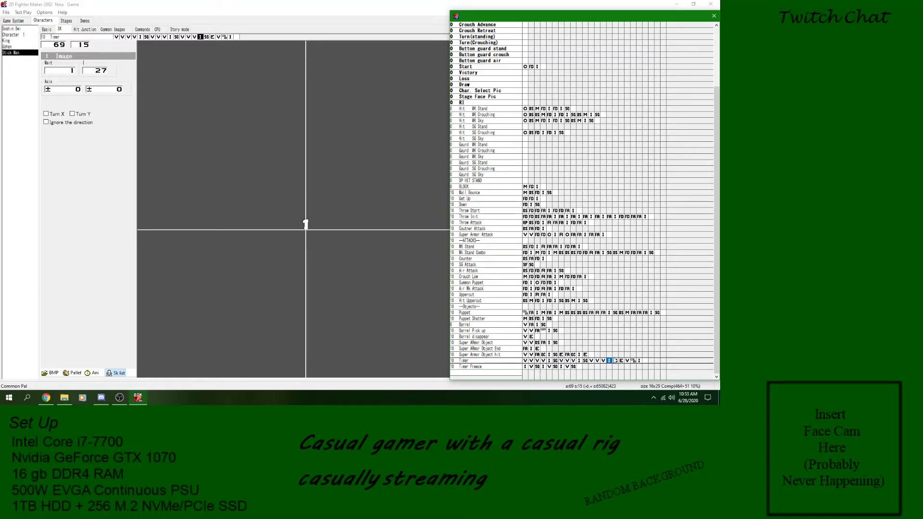
{"action": "left_click", "coordinate": [633, 361]}
{"action": "left_click", "coordinate": [520, 362]}
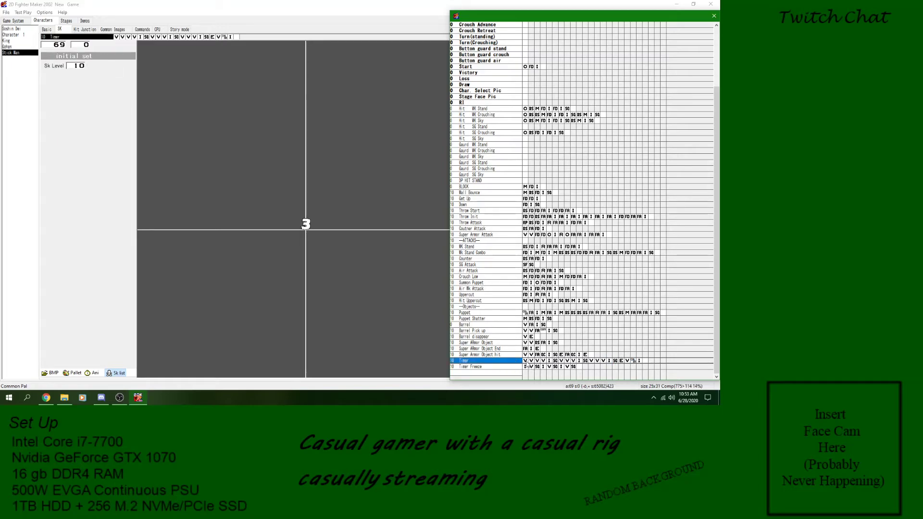
{"action": "left_click", "coordinate": [525, 361]}
{"action": "left_click", "coordinate": [513, 362]}
{"action": "left_click", "coordinate": [525, 362]}
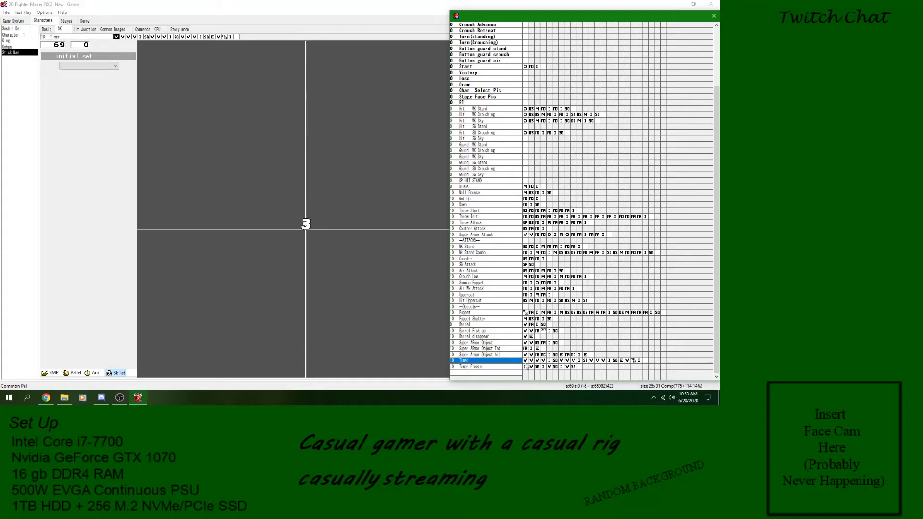
{"action": "left_click", "coordinate": [633, 362]}
{"action": "left_click", "coordinate": [627, 362]}
{"action": "left_click", "coordinate": [609, 362]}
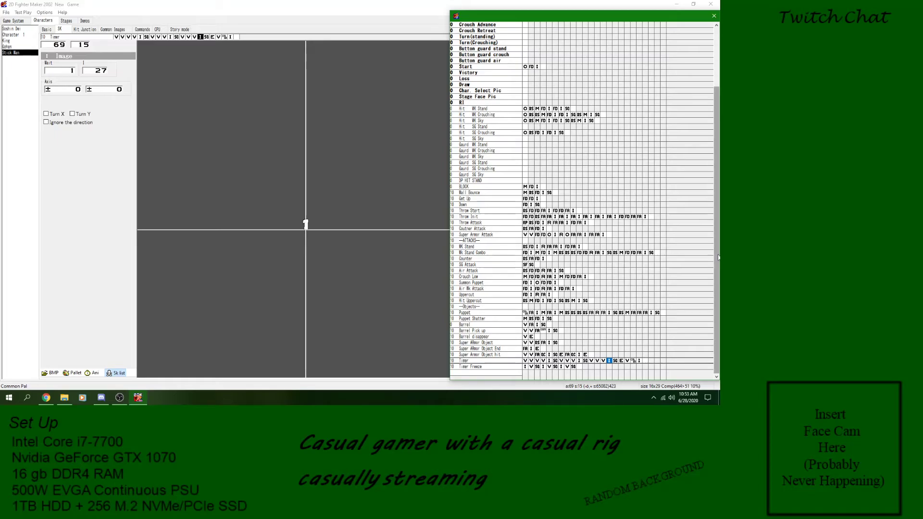
{"action": "scroll", "coordinate": [716, 259], "scroll_direction": "up", "scroll_amount": 4}
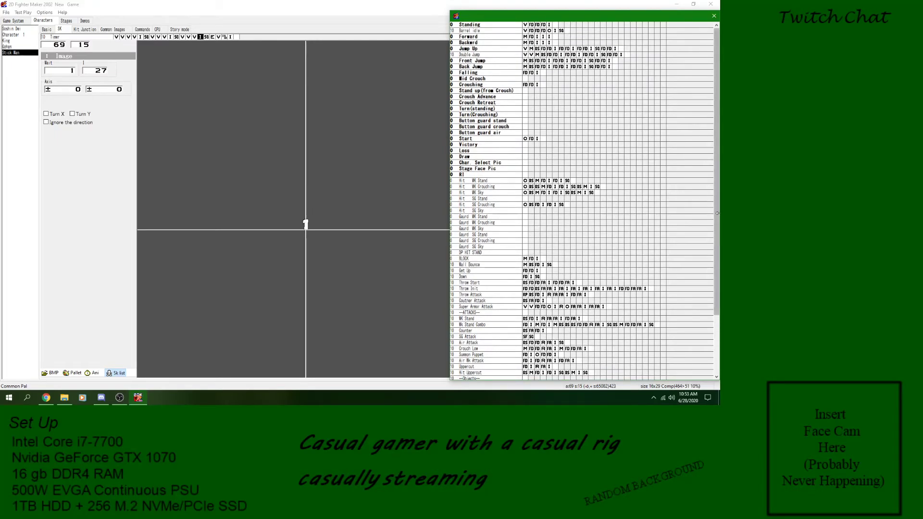
{"action": "left_click_drag", "start_coordinate": [716, 214], "coordinate": [709, 279]}
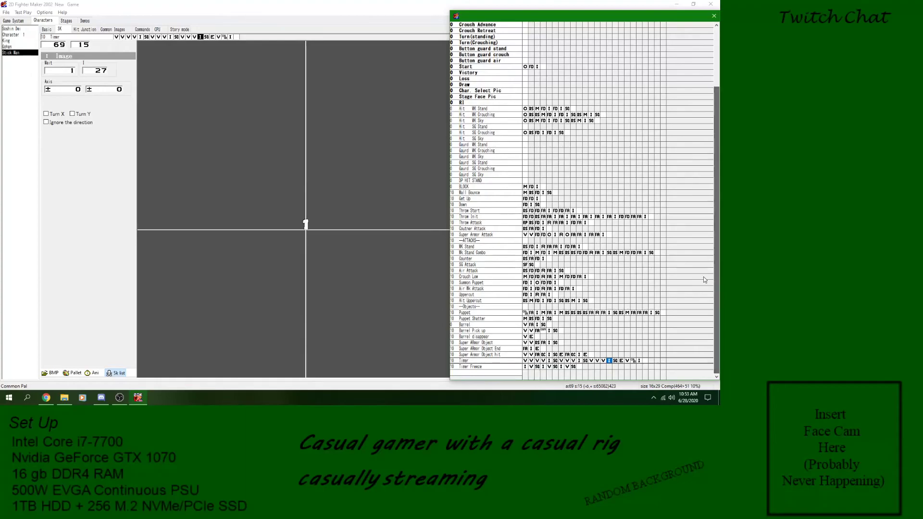
- Insert a new skill named Super Speed directly above the --Objects-- divider in the skill list
{"action": "left_click", "coordinate": [496, 241]}
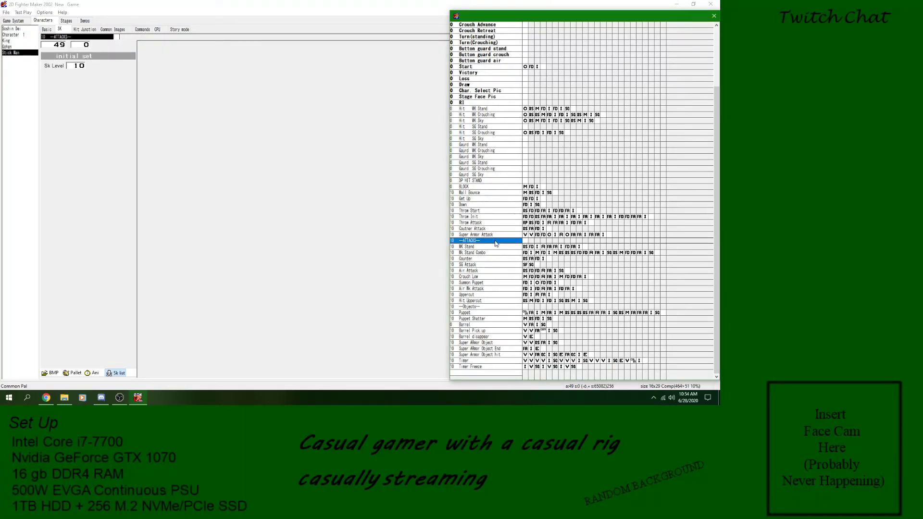
{"action": "left_click", "coordinate": [487, 307]}
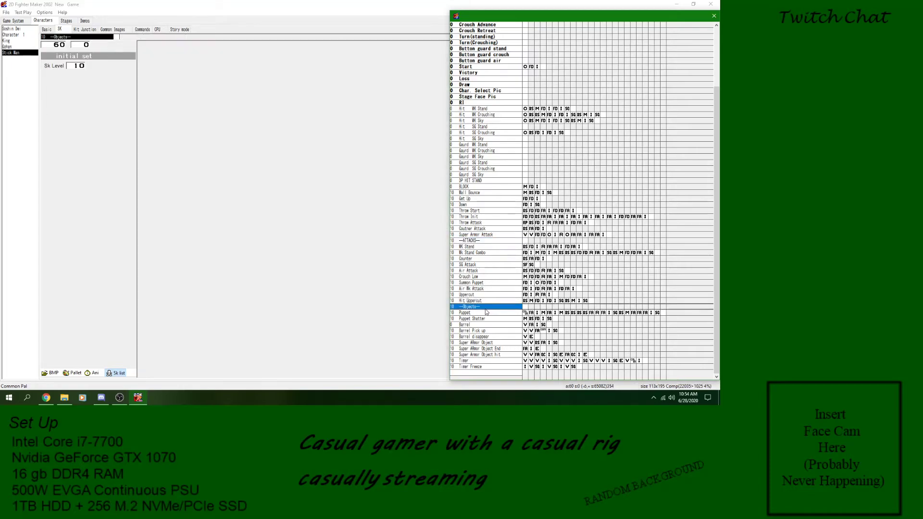
{"action": "right_click", "coordinate": [489, 308]}
{"action": "left_click", "coordinate": [513, 314]}
{"action": "type", "text": "Su"}
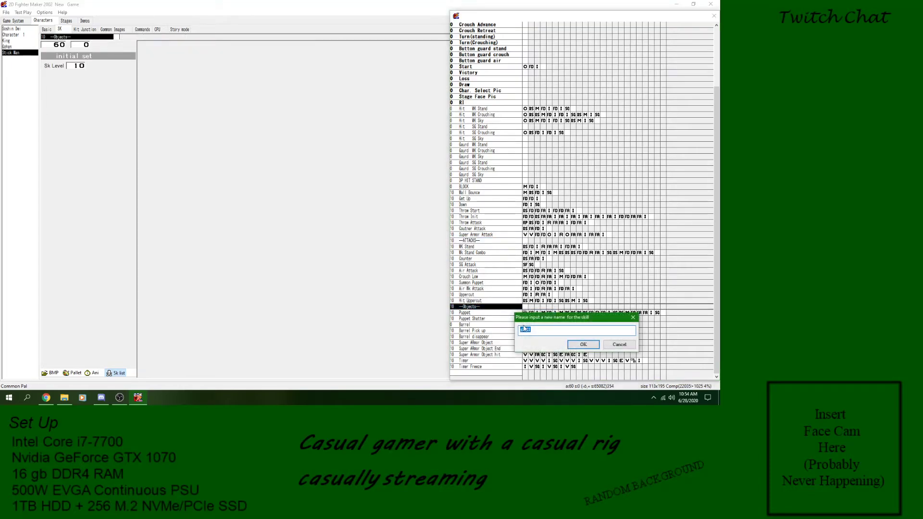
{"action": "type", "text": "per Speed"}
{"action": "key", "text": "Return"}
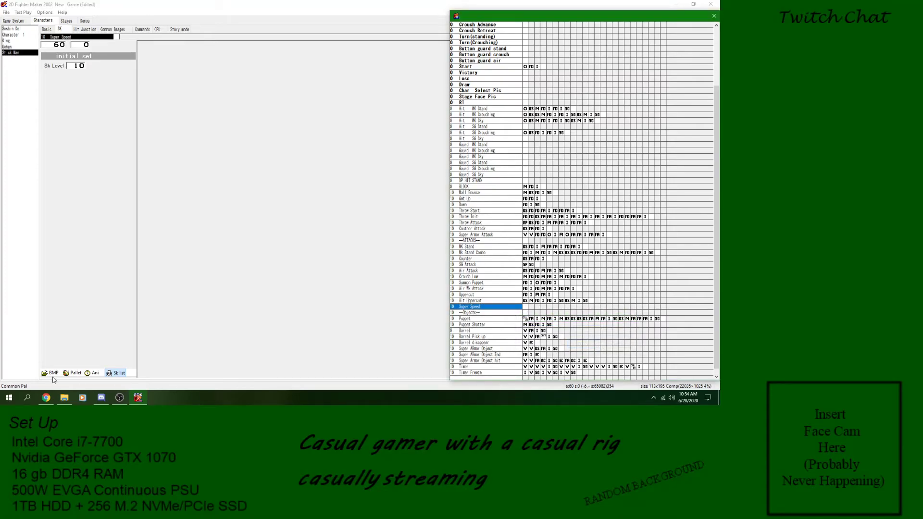
- Open 005.BMP from the Original RTP's Graphics > Character > Attack folder as the image source for Super Speed
{"action": "left_click", "coordinate": [50, 373]}
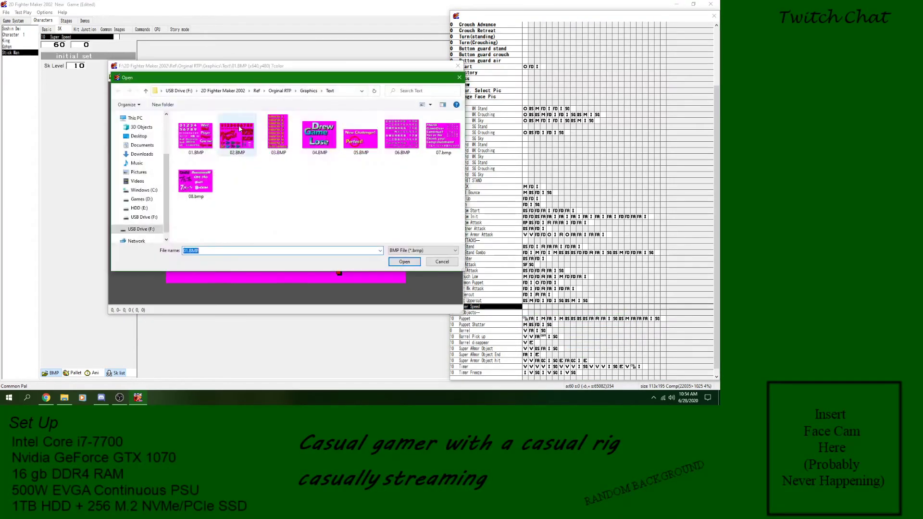
{"action": "left_click", "coordinate": [280, 90]}
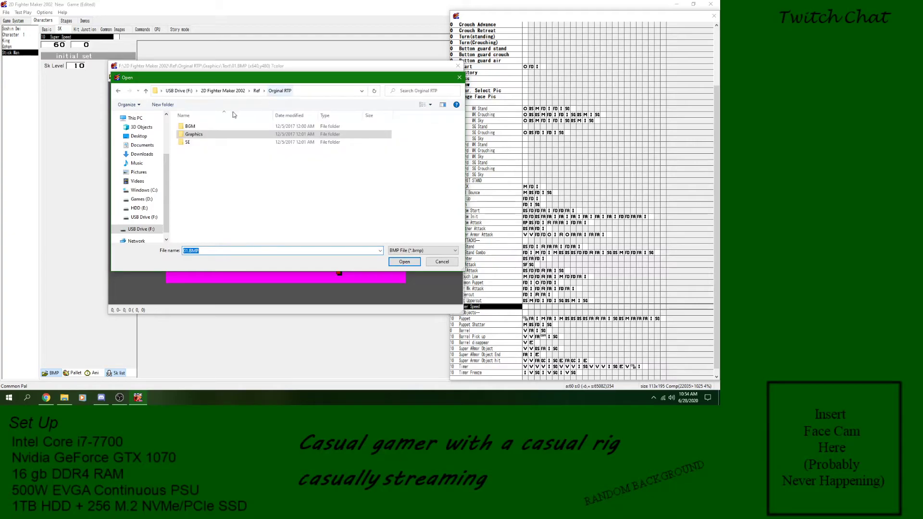
{"action": "double_click", "coordinate": [203, 134]}
{"action": "double_click", "coordinate": [204, 126]}
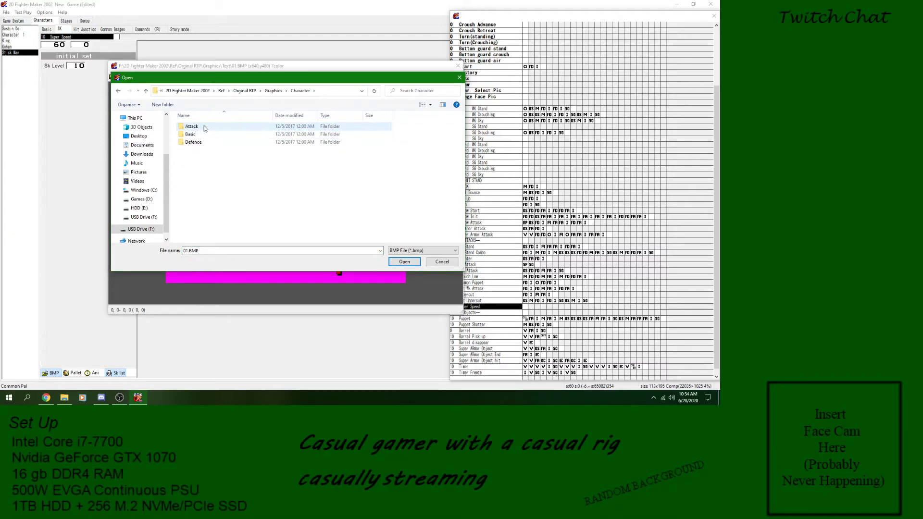
{"action": "double_click", "coordinate": [192, 127]}
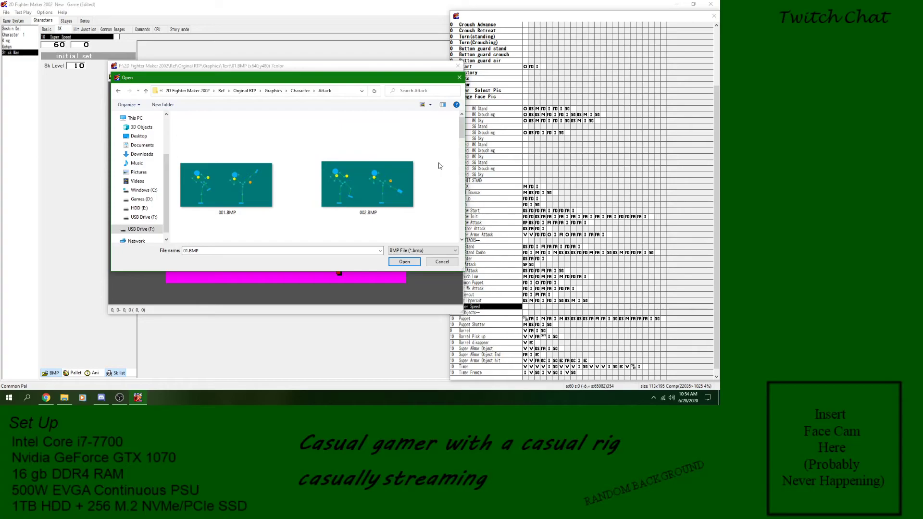
{"action": "scroll", "coordinate": [438, 166], "scroll_direction": "down", "scroll_amount": 2}
{"action": "scroll", "coordinate": [431, 169], "scroll_direction": "down", "scroll_amount": 2}
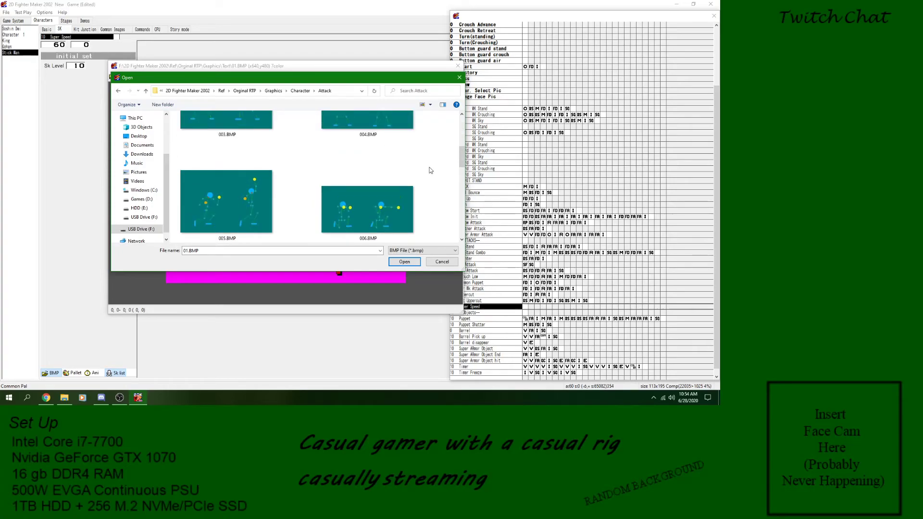
{"action": "scroll", "coordinate": [432, 170], "scroll_direction": "down", "scroll_amount": 2}
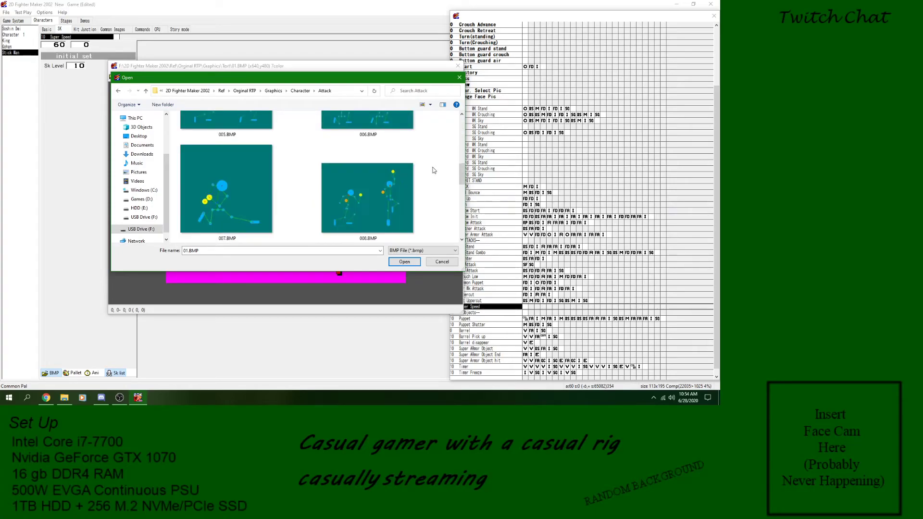
{"action": "scroll", "coordinate": [433, 170], "scroll_direction": "down", "scroll_amount": 2}
{"action": "scroll", "coordinate": [433, 170], "scroll_direction": "down", "scroll_amount": 2}
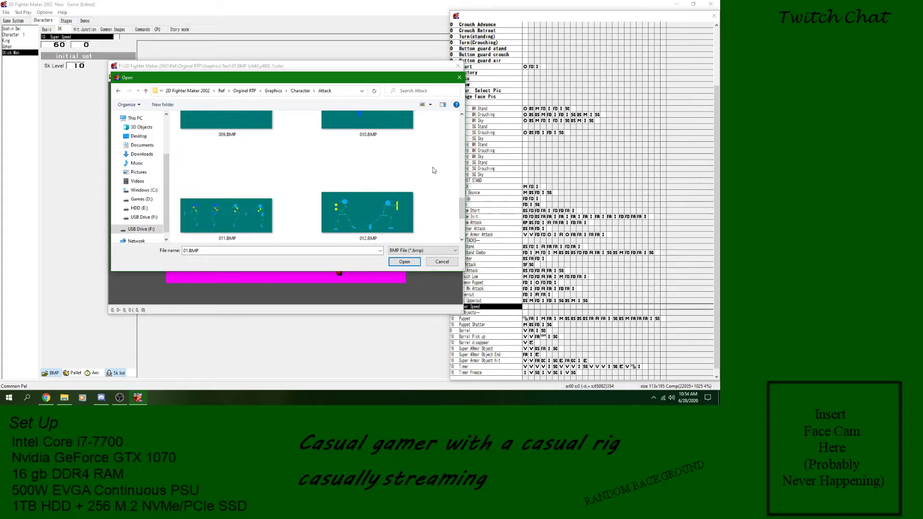
{"action": "scroll", "coordinate": [431, 170], "scroll_direction": "up", "scroll_amount": 4}
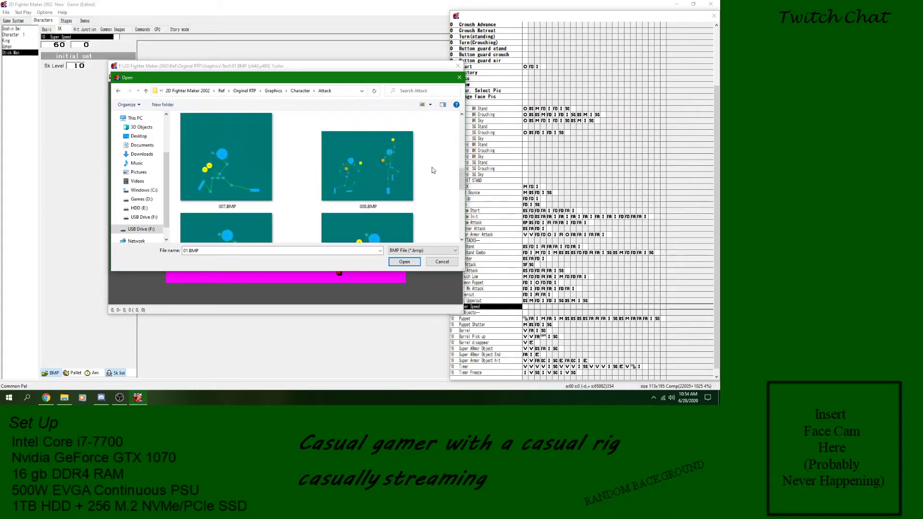
{"action": "double_click", "coordinate": [226, 141]}
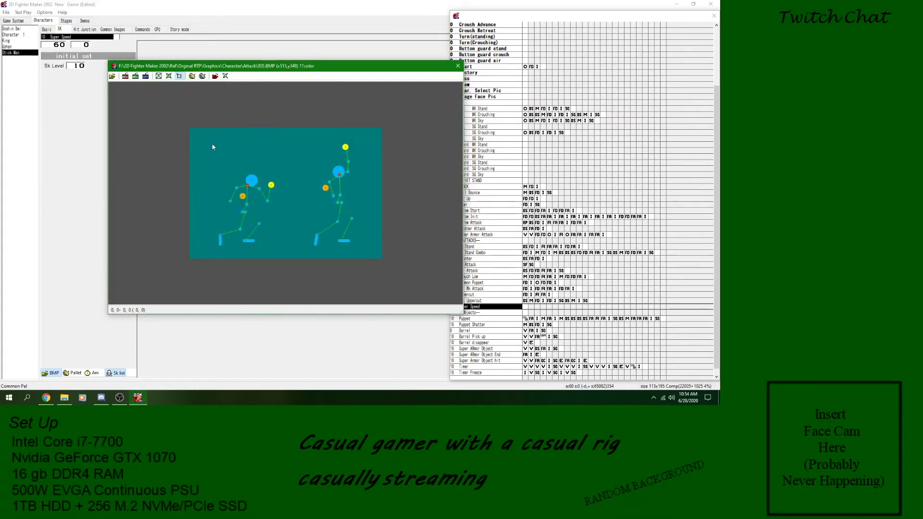
- Crop the crouched figure and the raised-arm figure separately, and add each as an image block to Super Speed
{"action": "left_click_drag", "start_coordinate": [217, 245], "coordinate": [279, 259]}
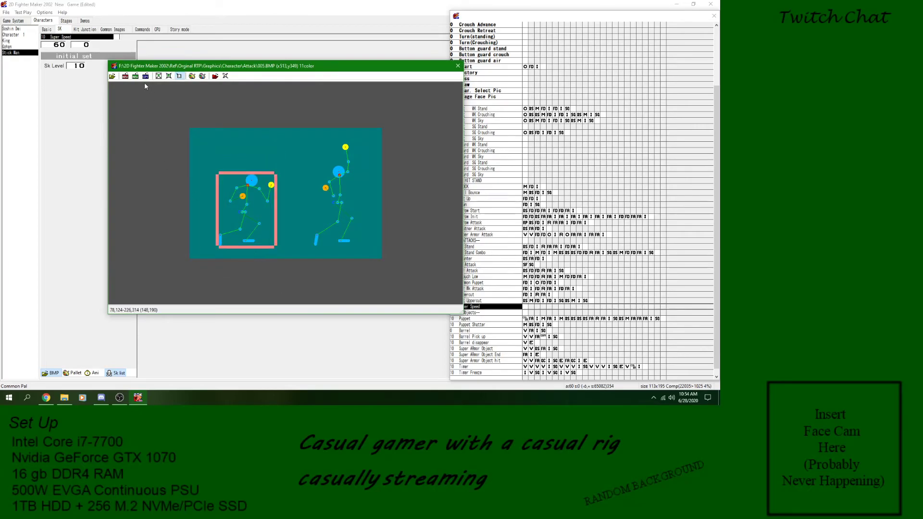
{"action": "left_click", "coordinate": [125, 77]}
{"action": "left_click_drag", "start_coordinate": [304, 133], "coordinate": [372, 280]}
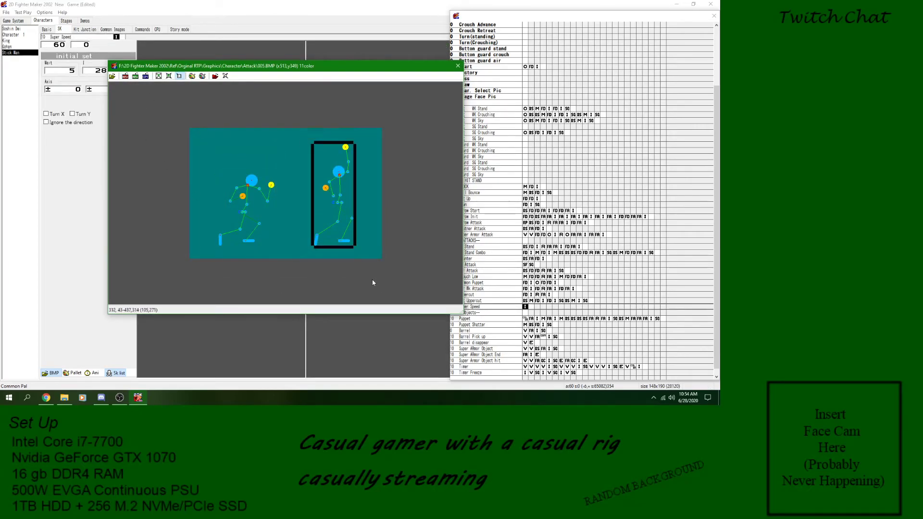
{"action": "left_click", "coordinate": [458, 66]}
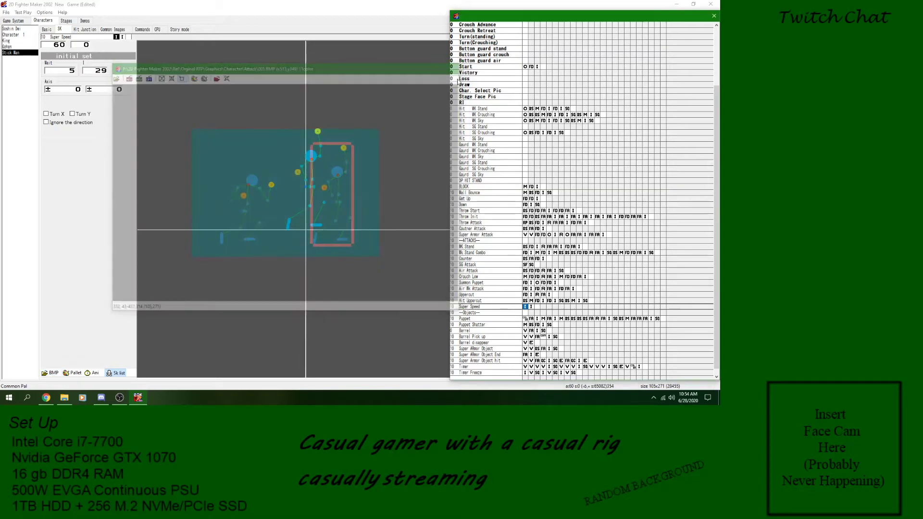
- Reorder Super Speed's image blocks so the crouched image 28 comes before the raised-arm image 29
{"action": "left_click", "coordinate": [529, 308]}
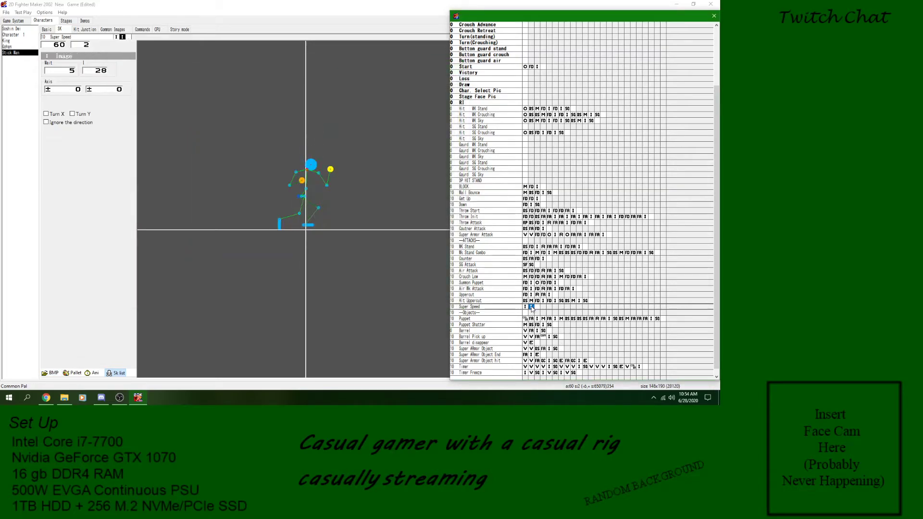
{"action": "left_click", "coordinate": [536, 307]}
{"action": "key", "text": "ctrl+v"}
{"action": "right_click", "coordinate": [528, 308]}
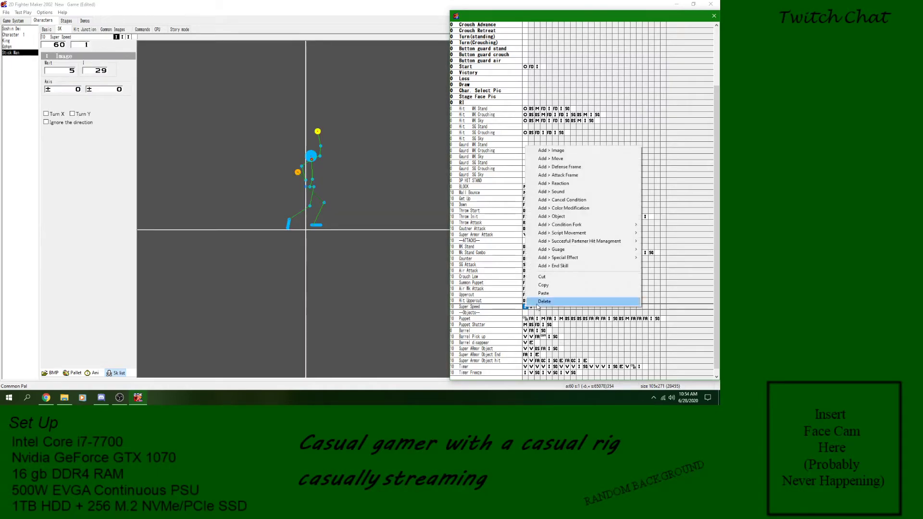
{"action": "left_click", "coordinate": [531, 301]}
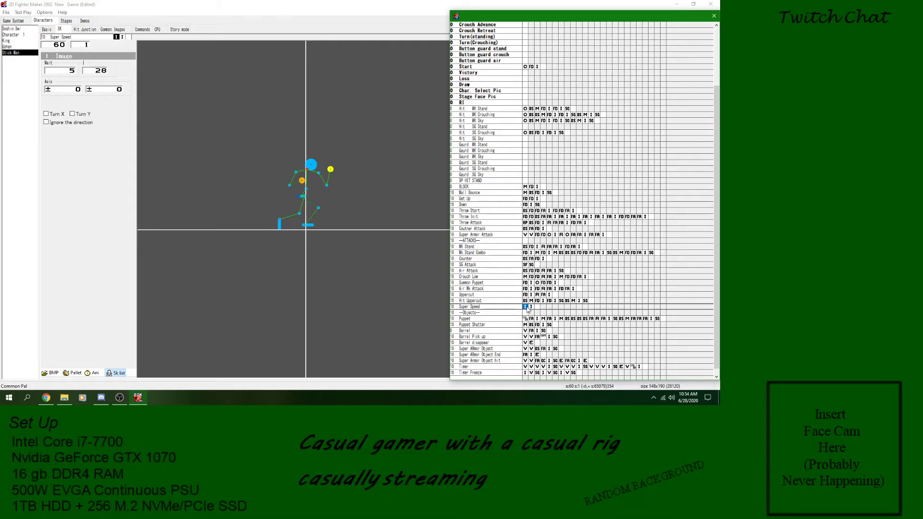
- Set the wait to 7 for Super Speed's first image and 15 for its second, and preview the animation
{"action": "left_click", "coordinate": [70, 72]}
{"action": "type", "text": "7"}
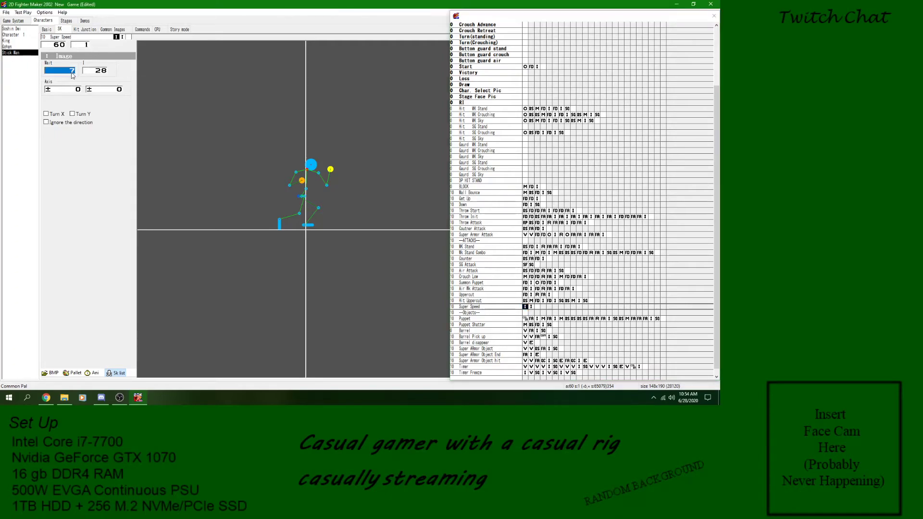
{"action": "left_click", "coordinate": [530, 307]}
{"action": "left_click", "coordinate": [72, 71]}
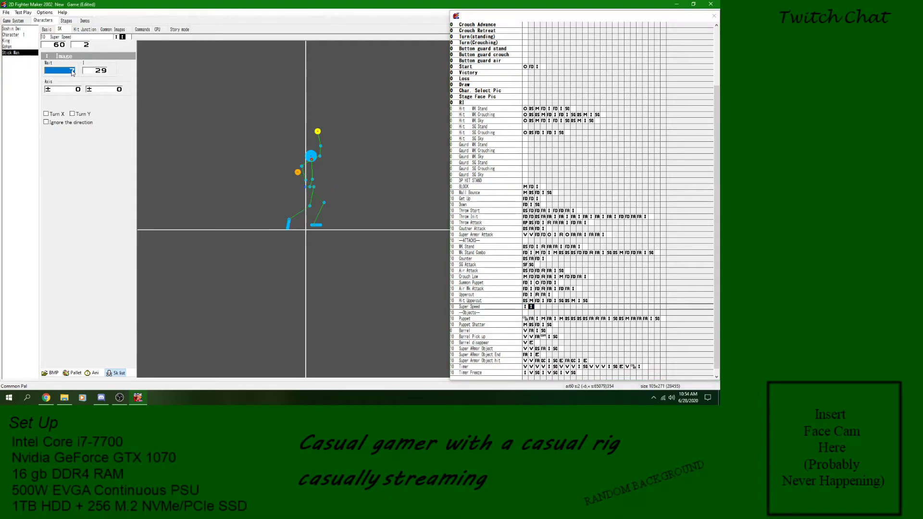
{"action": "type", "text": "15"}
{"action": "left_click", "coordinate": [96, 373]}
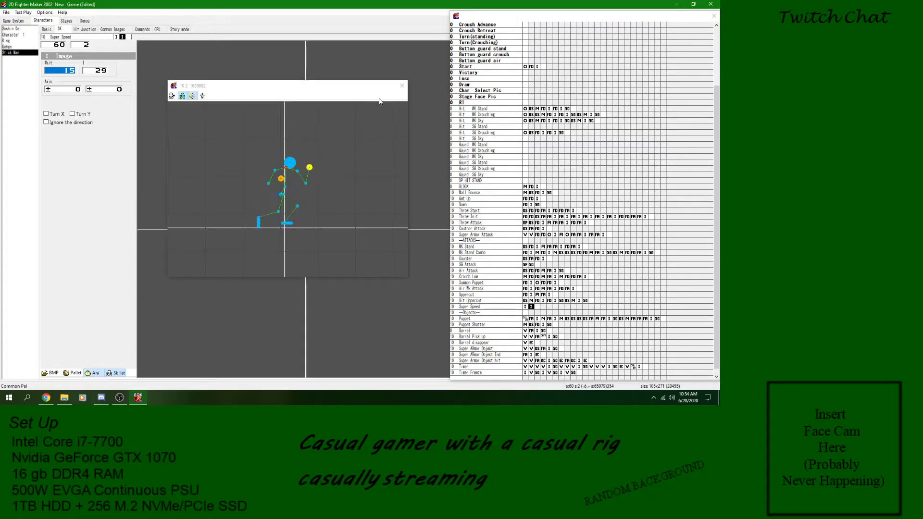
{"action": "left_click", "coordinate": [402, 86]}
- Set the axis offset of Super Speed's first image to +20 and +10, using the Standing pose as reference
{"action": "left_click", "coordinate": [525, 307]}
{"action": "left_click_drag", "start_coordinate": [714, 204], "coordinate": [714, 135]}
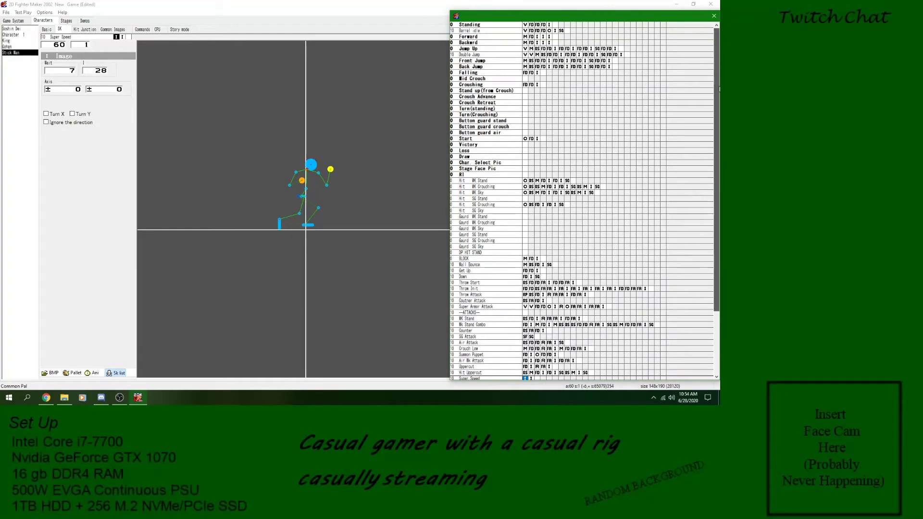
{"action": "left_click", "coordinate": [550, 25]}
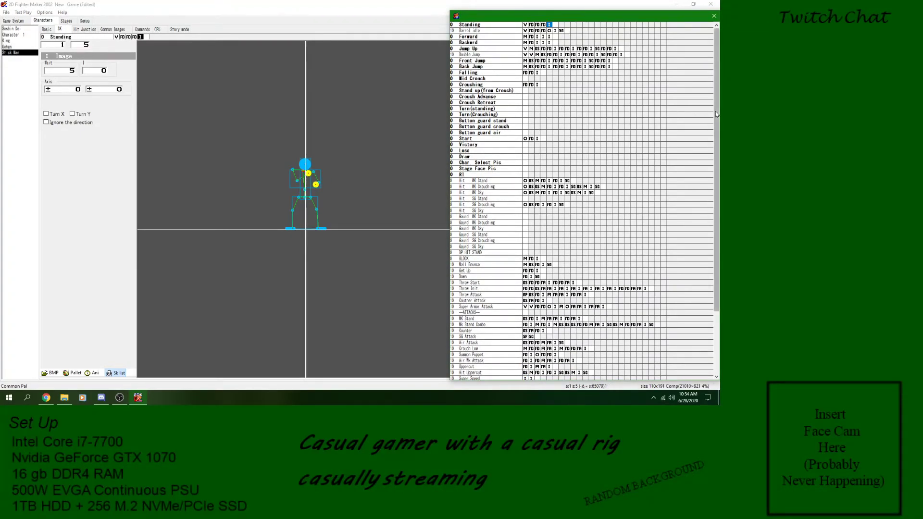
{"action": "scroll", "coordinate": [526, 326], "scroll_direction": "down", "scroll_amount": 5}
{"action": "left_click", "coordinate": [525, 301]}
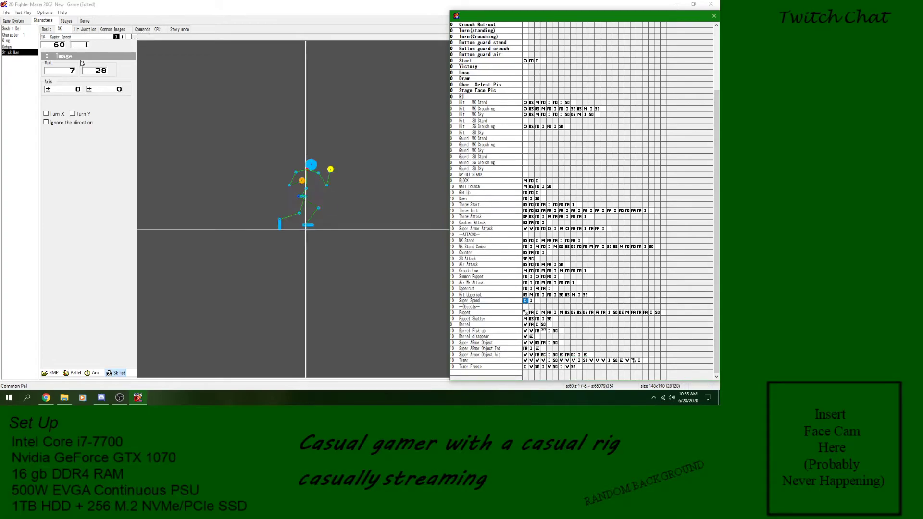
{"action": "left_click", "coordinate": [73, 91]}
{"action": "left_click", "coordinate": [73, 91]}
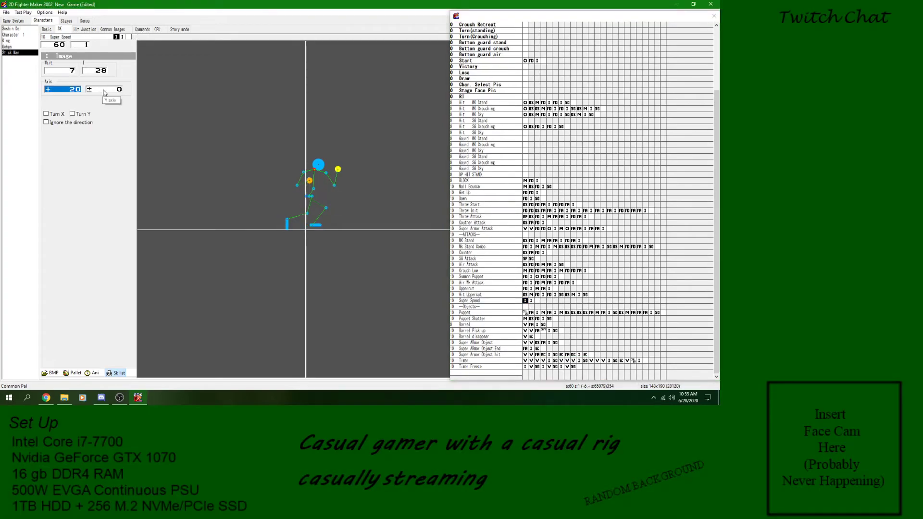
{"action": "left_click", "coordinate": [117, 90]}
{"action": "type", "text": "0"}
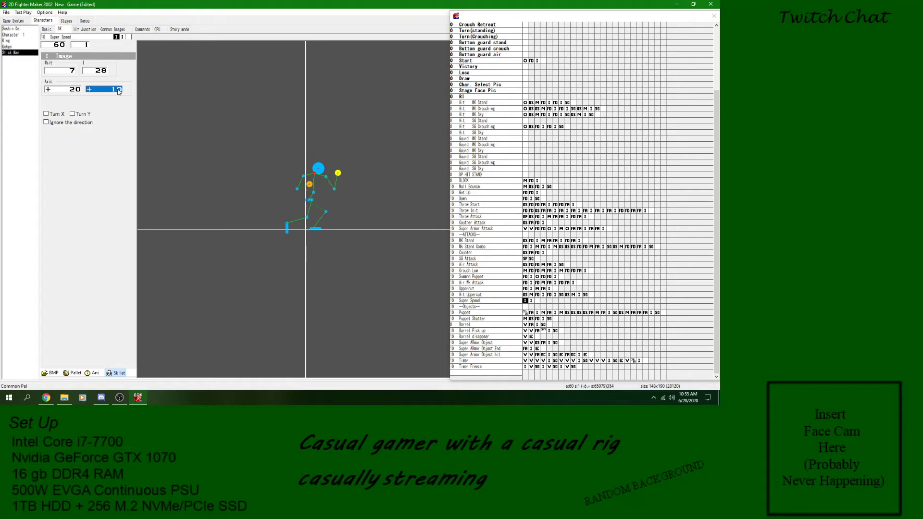
- Check the Standing pose again and set the Y axis offset of Super Speed's second image to +10
{"action": "left_click_drag", "start_coordinate": [716, 192], "coordinate": [716, 126]}
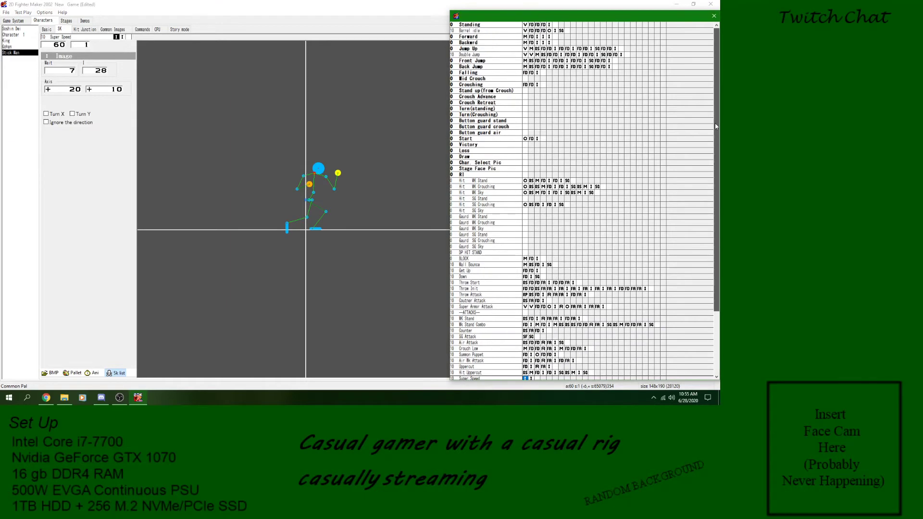
{"action": "left_click", "coordinate": [491, 25]}
{"action": "scroll", "coordinate": [711, 95], "scroll_direction": "down", "scroll_amount": 5}
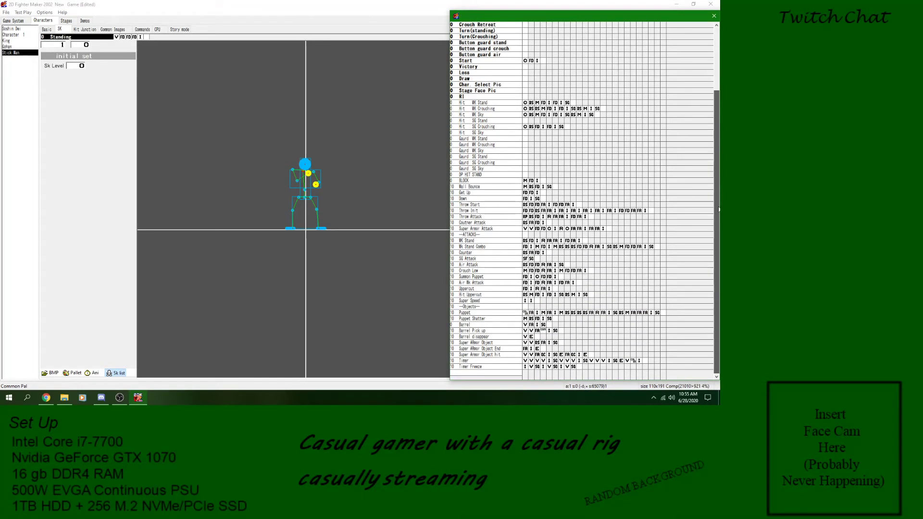
{"action": "left_click", "coordinate": [525, 300]}
{"action": "left_click", "coordinate": [531, 301]}
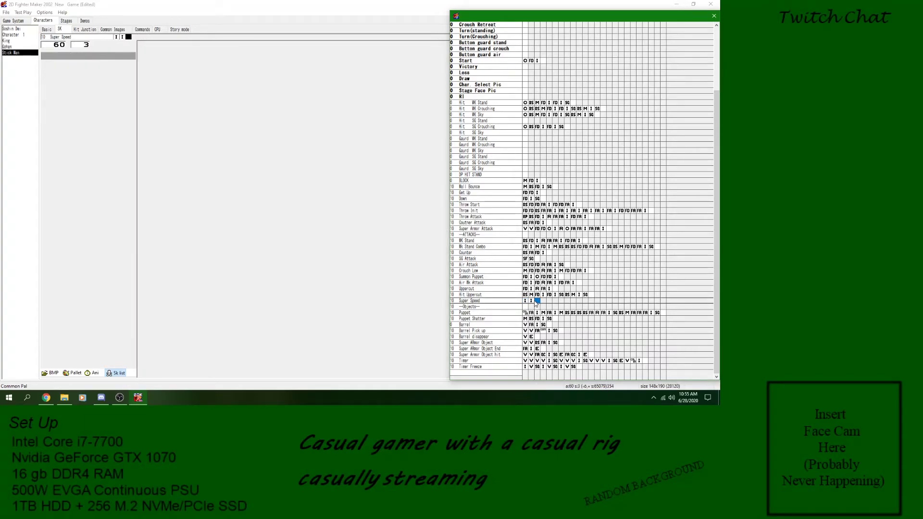
{"action": "left_click", "coordinate": [114, 90]}
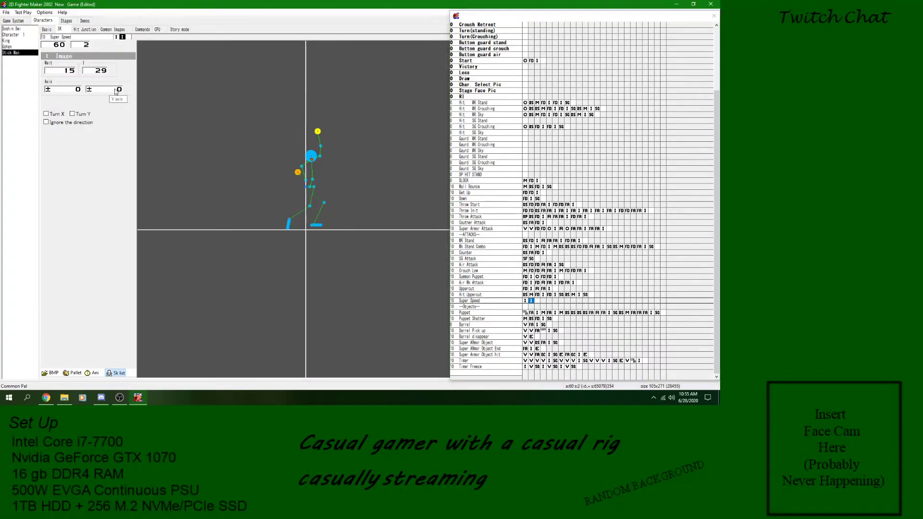
{"action": "left_click", "coordinate": [531, 300]}
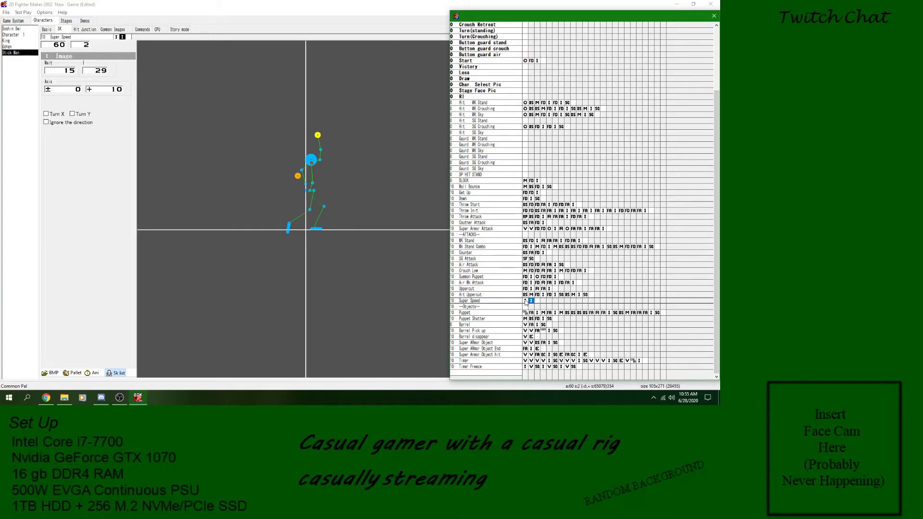
{"action": "left_click", "coordinate": [525, 300]}
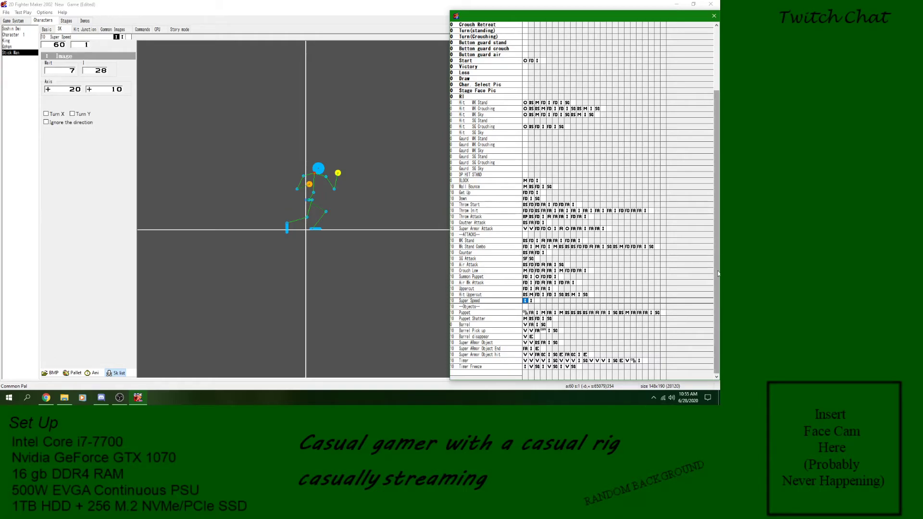
- Add a defense frame about 56 by 88 around Super Speed's crouched figure with Striking, Doing and Throwing enabled
{"action": "right_click", "coordinate": [524, 301]}
{"action": "left_click", "coordinate": [563, 162]}
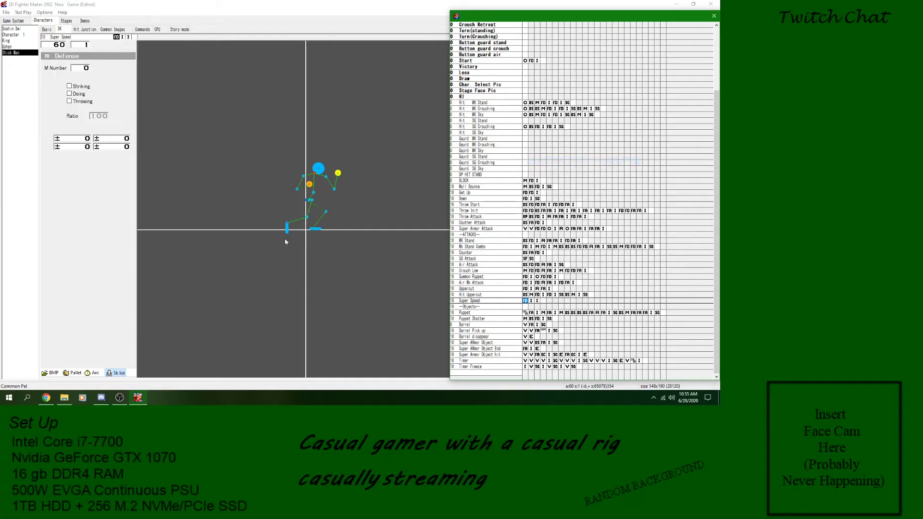
{"action": "left_click_drag", "start_coordinate": [290, 227], "coordinate": [333, 163]}
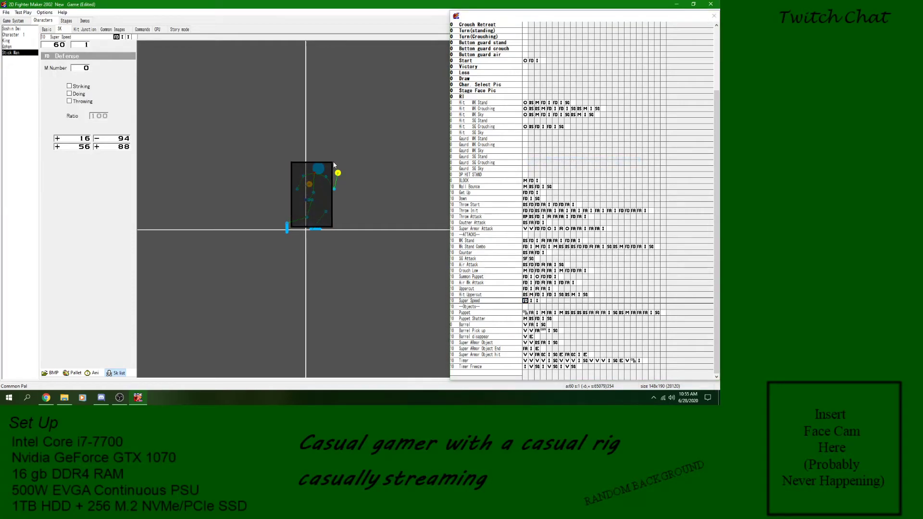
{"action": "left_click", "coordinate": [82, 95]}
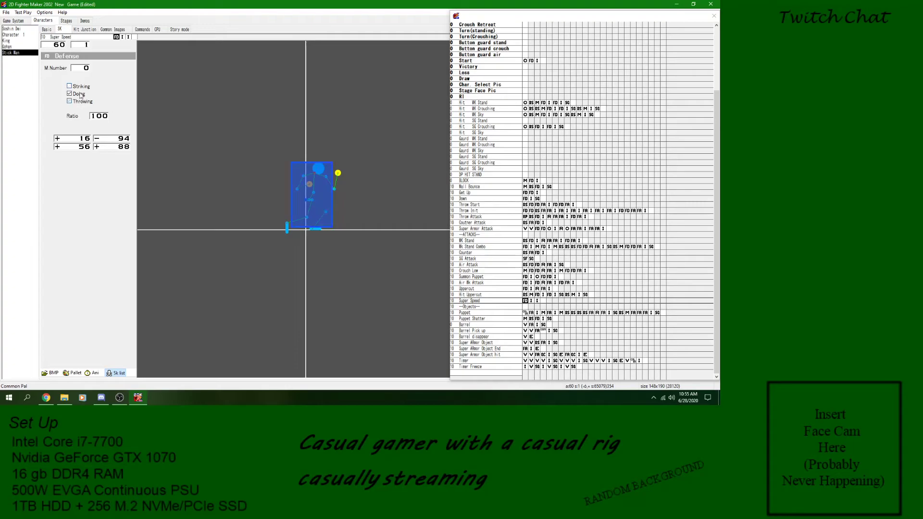
{"action": "left_click", "coordinate": [536, 294]}
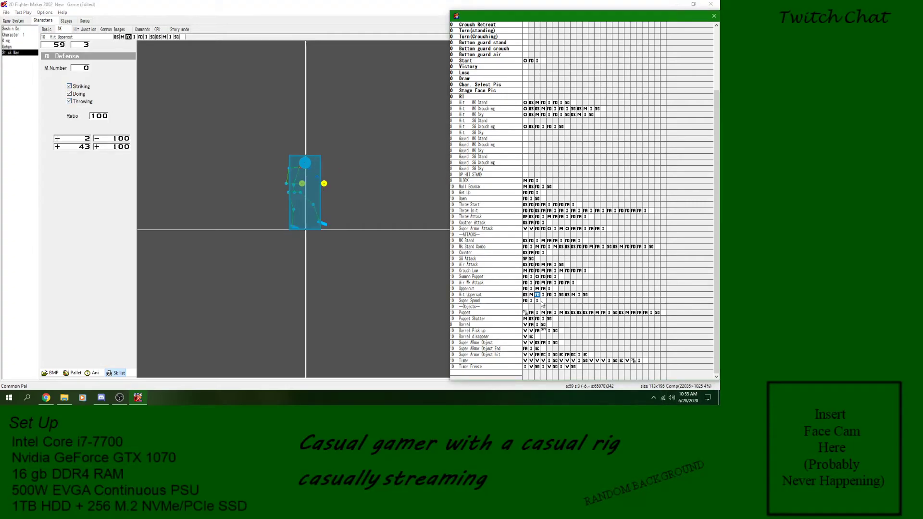
- Add a defense frame about 44 by 111 before Super Speed's raised-arm image with Striking, Doing and Throwing enabled
{"action": "left_click", "coordinate": [537, 301]}
{"action": "right_click", "coordinate": [537, 301]}
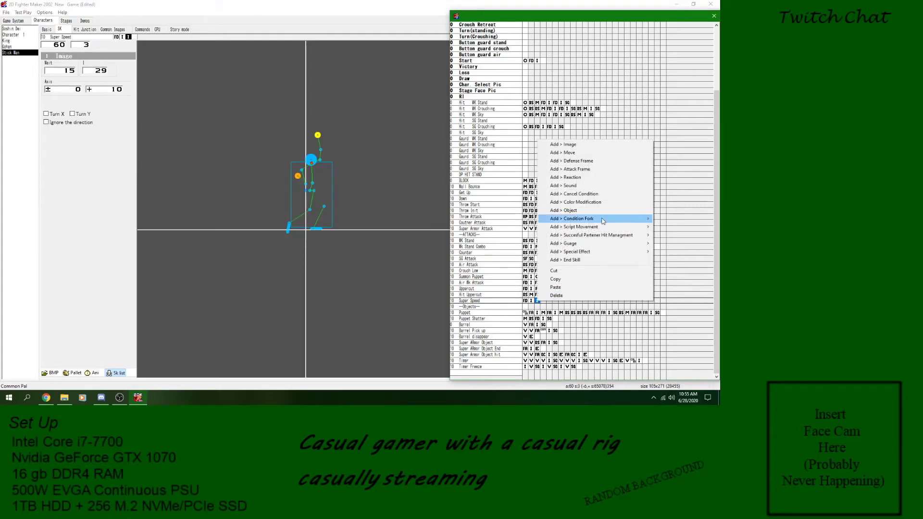
{"action": "left_click", "coordinate": [596, 160]}
{"action": "left_click_drag", "start_coordinate": [291, 232], "coordinate": [324, 148]}
{"action": "left_click", "coordinate": [78, 86]}
{"action": "left_click", "coordinate": [79, 93]}
{"action": "left_click", "coordinate": [79, 102]}
{"action": "left_click", "coordinate": [525, 301]}
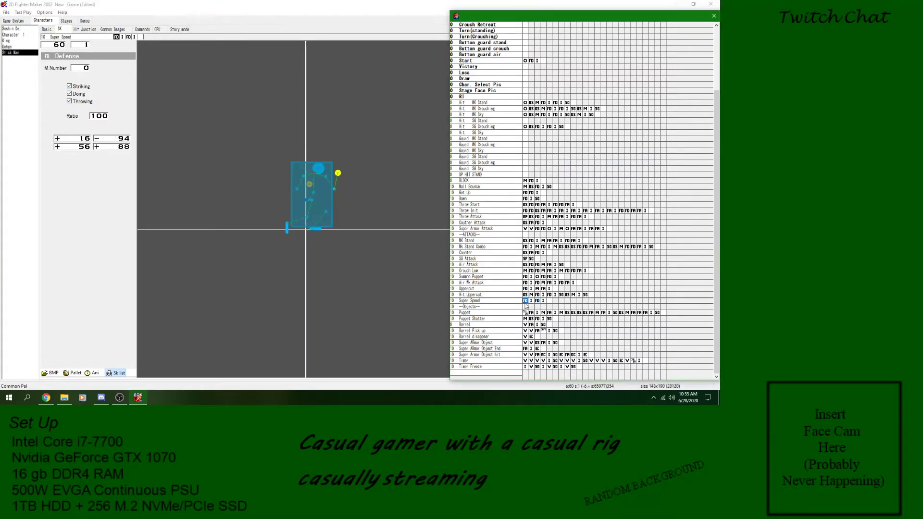
- Insert a Variable block before Super Speed's second defense frame that uses Char var C with the Replace calculation
{"action": "left_click", "coordinate": [537, 301]}
{"action": "right_click", "coordinate": [537, 301]}
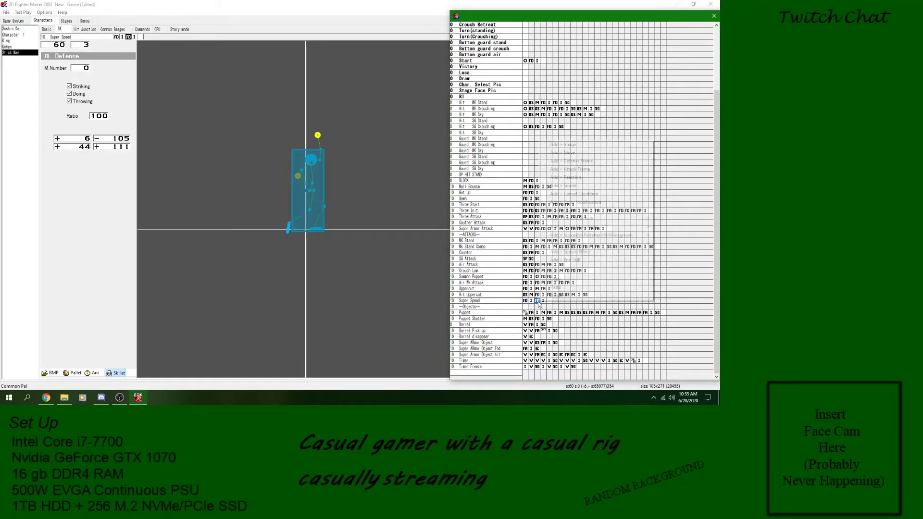
{"action": "mouse_move", "coordinate": [595, 228]}
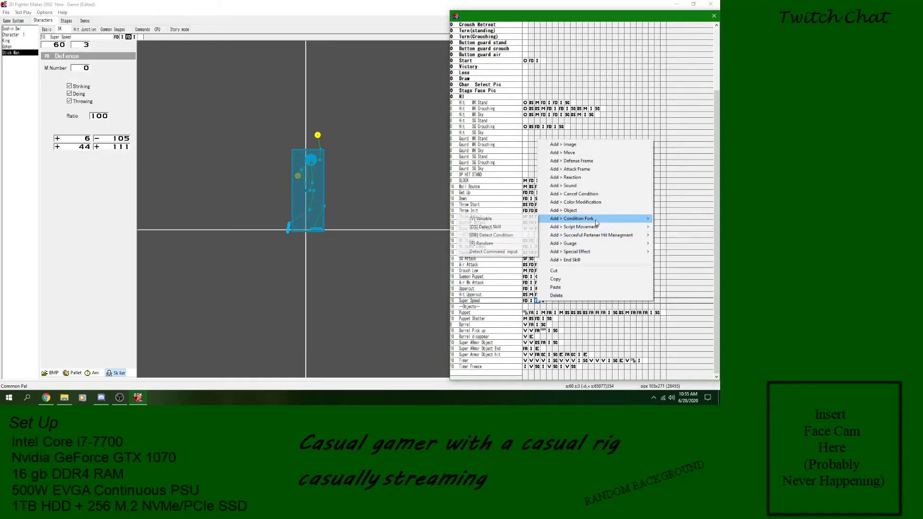
{"action": "left_click", "coordinate": [512, 222]}
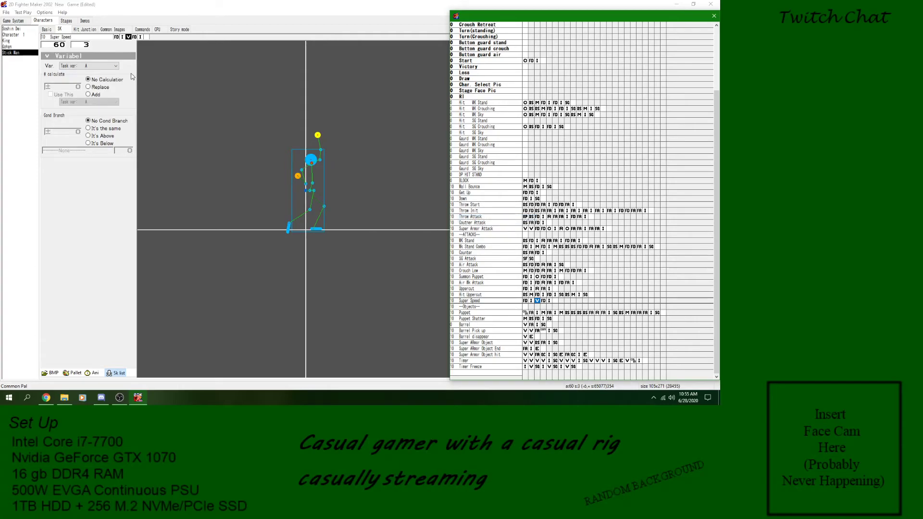
{"action": "left_click", "coordinate": [115, 73]}
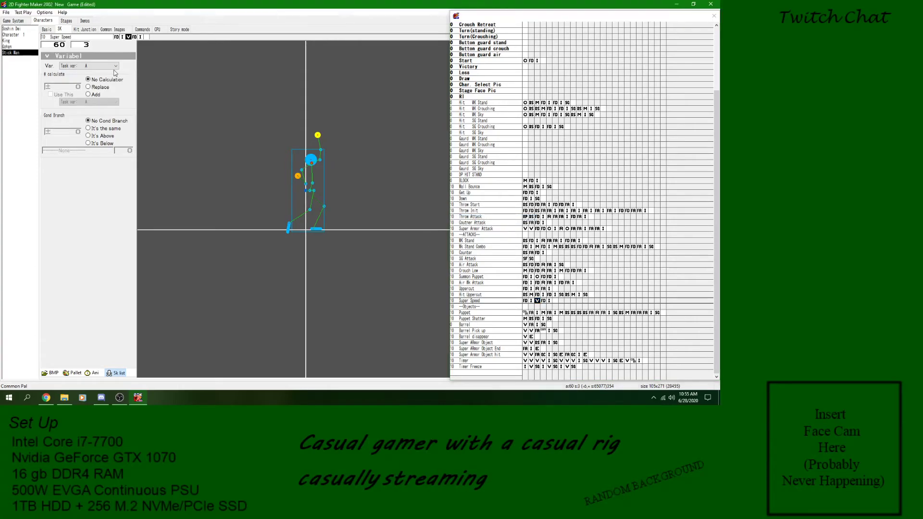
{"action": "left_click", "coordinate": [115, 66]}
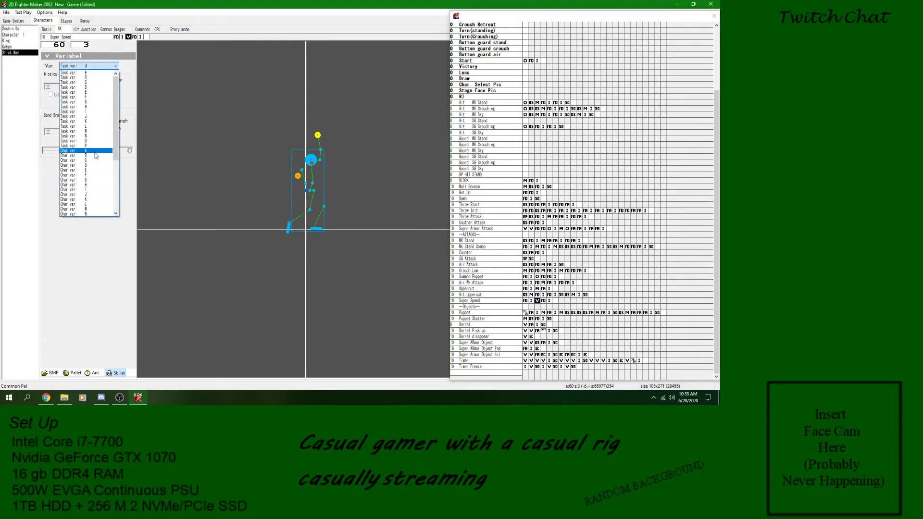
{"action": "left_click", "coordinate": [93, 161]}
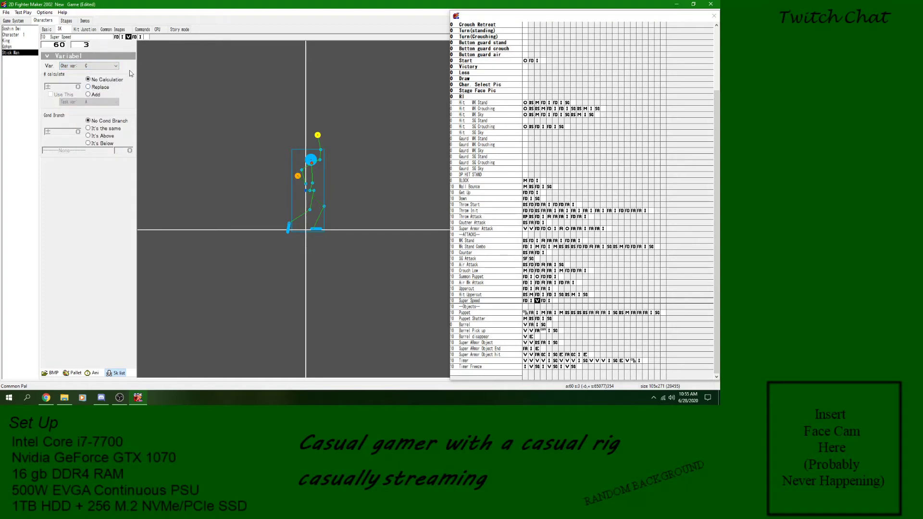
{"action": "left_click", "coordinate": [97, 88]}
- Insert another Variable block before Super Speed's second defense frame that replaces Char var C with +1
{"action": "left_click", "coordinate": [544, 301]}
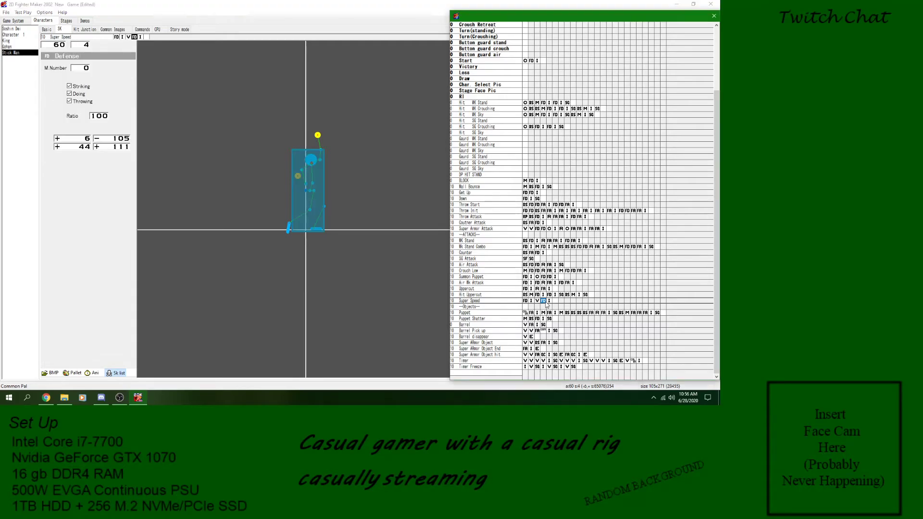
{"action": "right_click", "coordinate": [544, 303]}
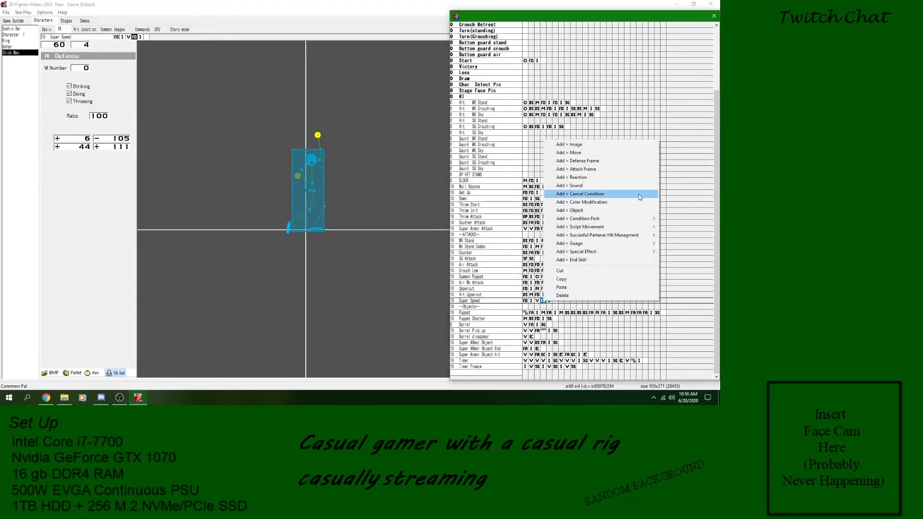
{"action": "mouse_move", "coordinate": [622, 226]}
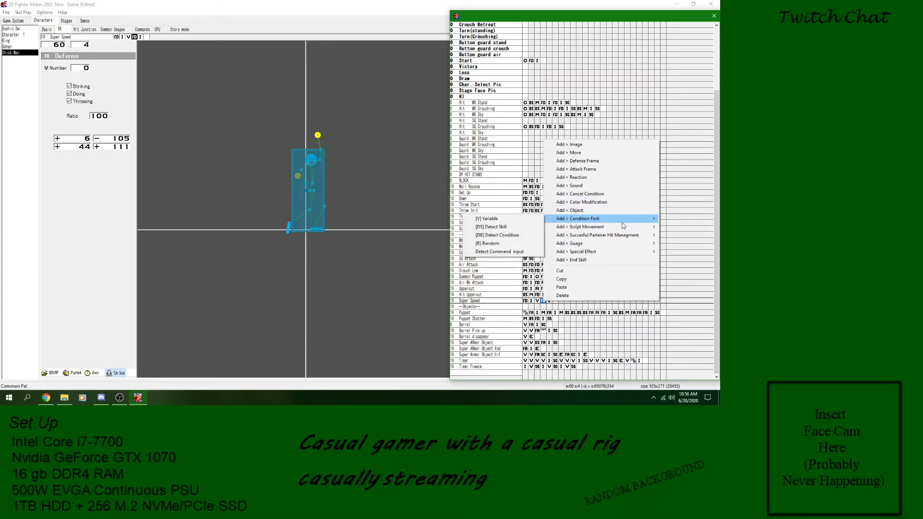
{"action": "left_click", "coordinate": [508, 220]}
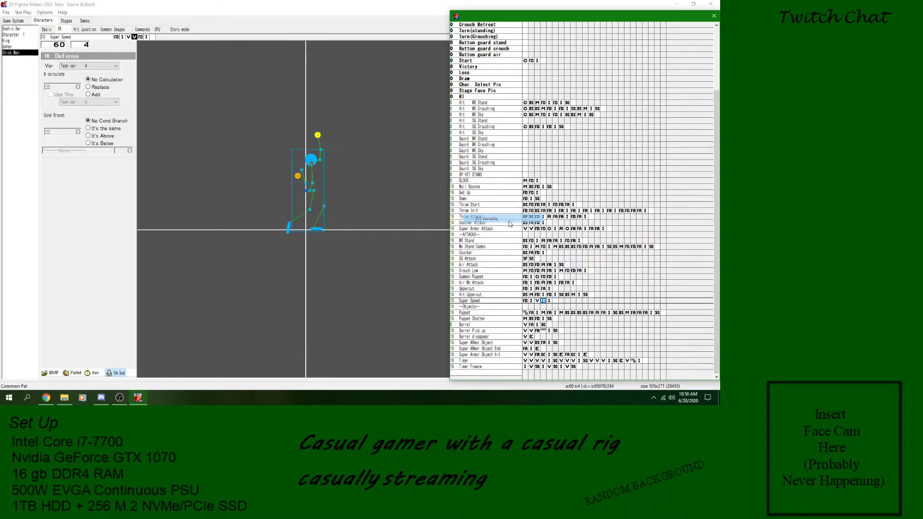
{"action": "left_click", "coordinate": [103, 68]}
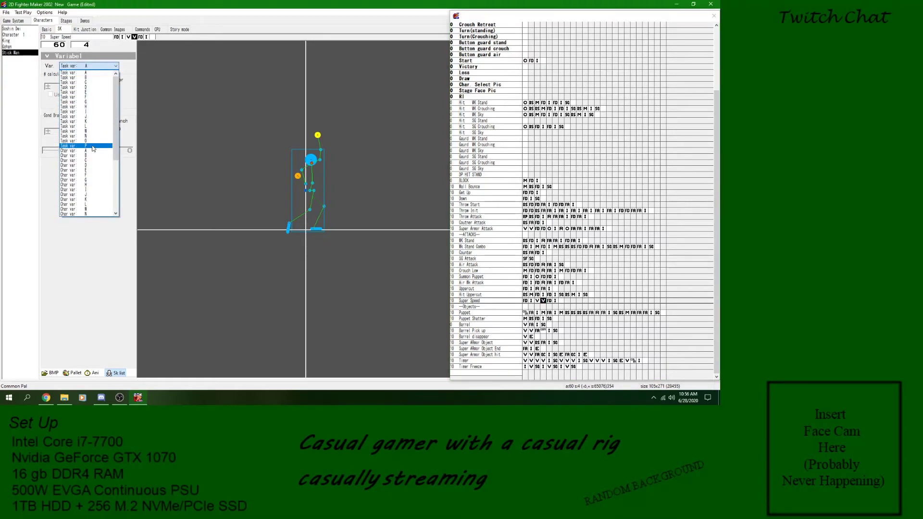
{"action": "left_click", "coordinate": [89, 160]}
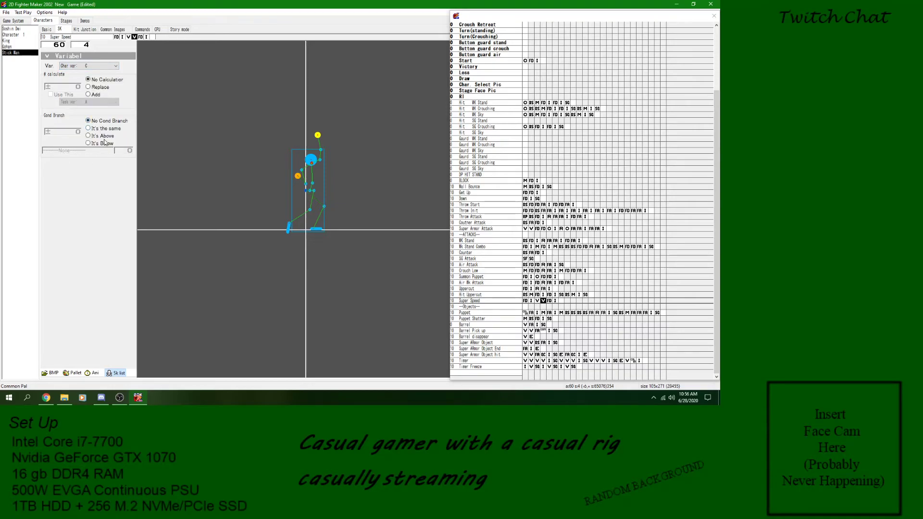
{"action": "left_click", "coordinate": [98, 88]}
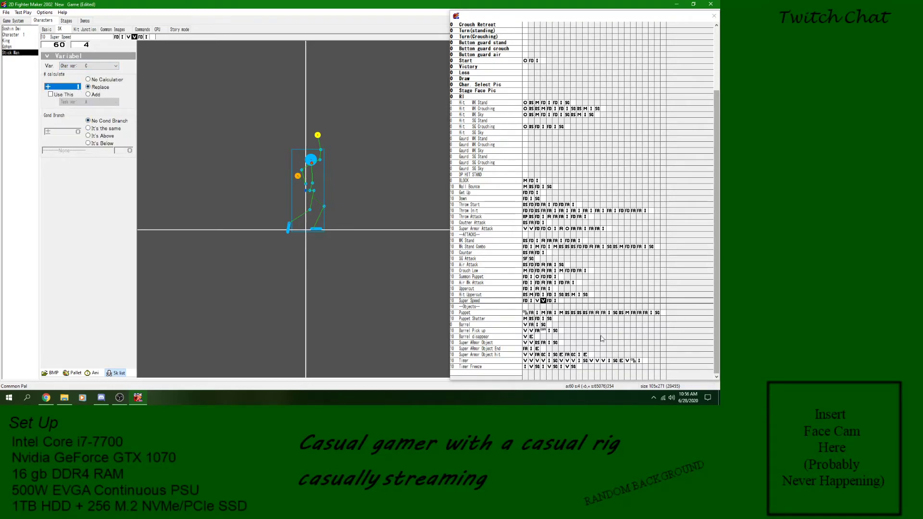
{"action": "left_click", "coordinate": [542, 301]}
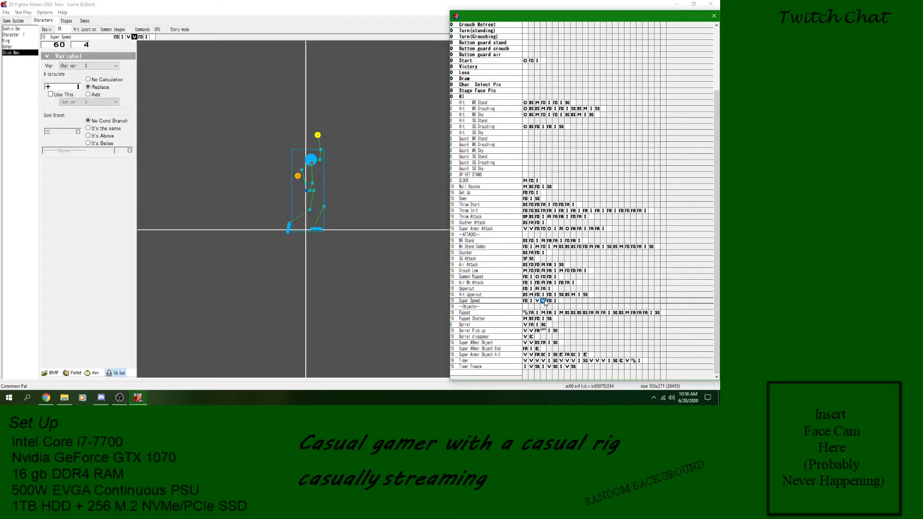
- Insert a Variable block before the Timer skill's Color block that replaces Char var C with 0
{"action": "left_click", "coordinate": [633, 360]}
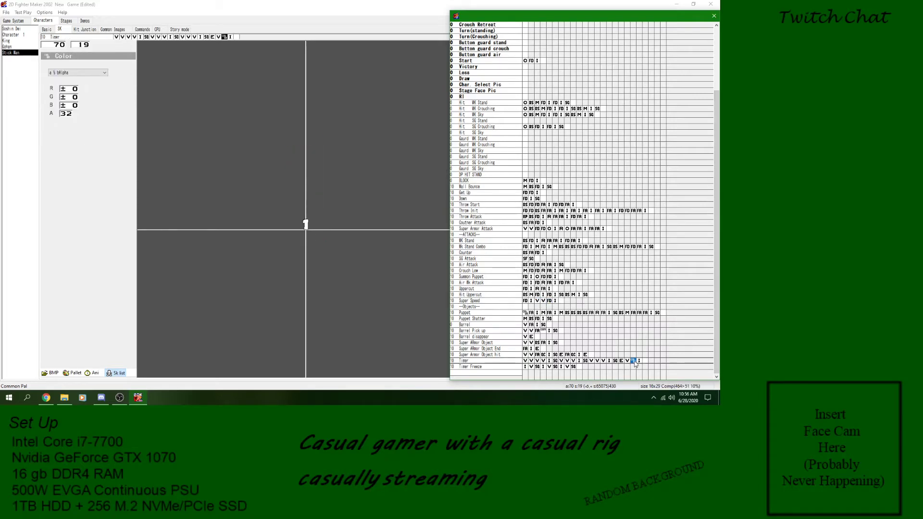
{"action": "right_click", "coordinate": [634, 364]}
{"action": "mouse_move", "coordinate": [644, 279]}
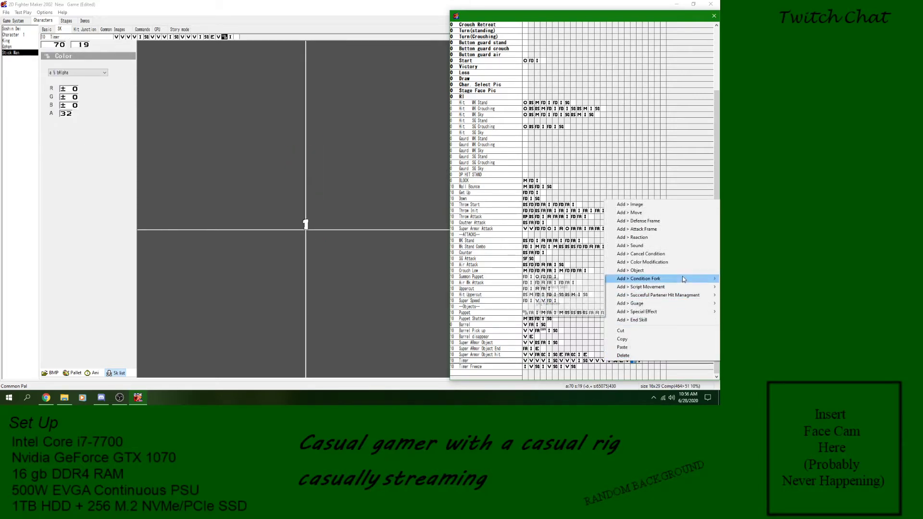
{"action": "left_click", "coordinate": [545, 280]}
{"action": "left_click", "coordinate": [96, 66]}
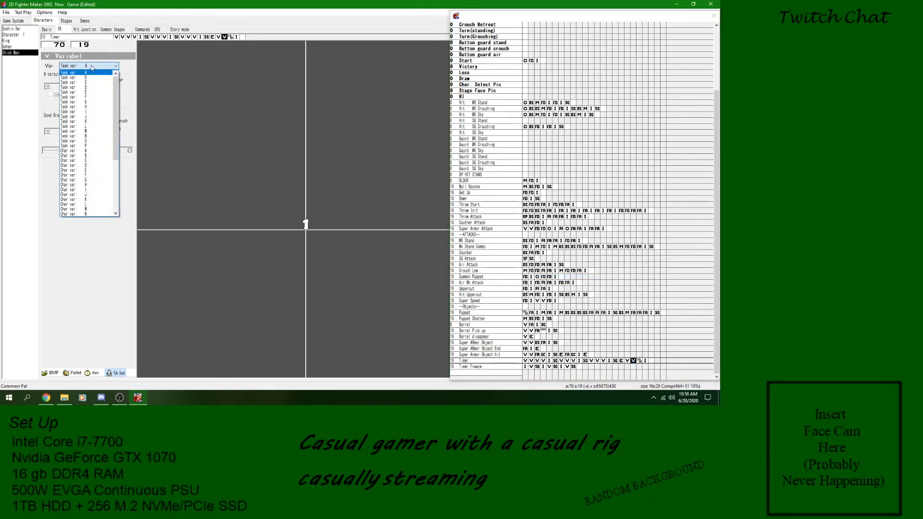
{"action": "left_click", "coordinate": [101, 161]}
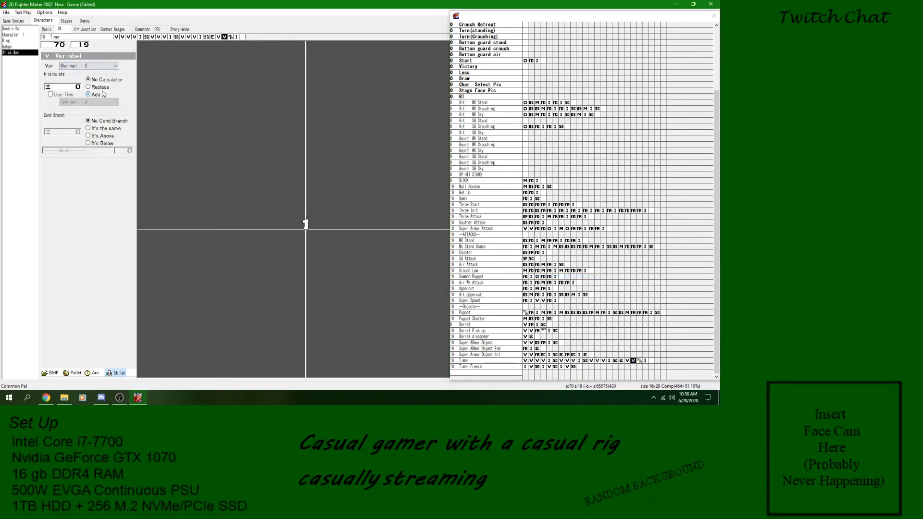
{"action": "left_click", "coordinate": [101, 87]}
{"action": "left_click", "coordinate": [634, 361]}
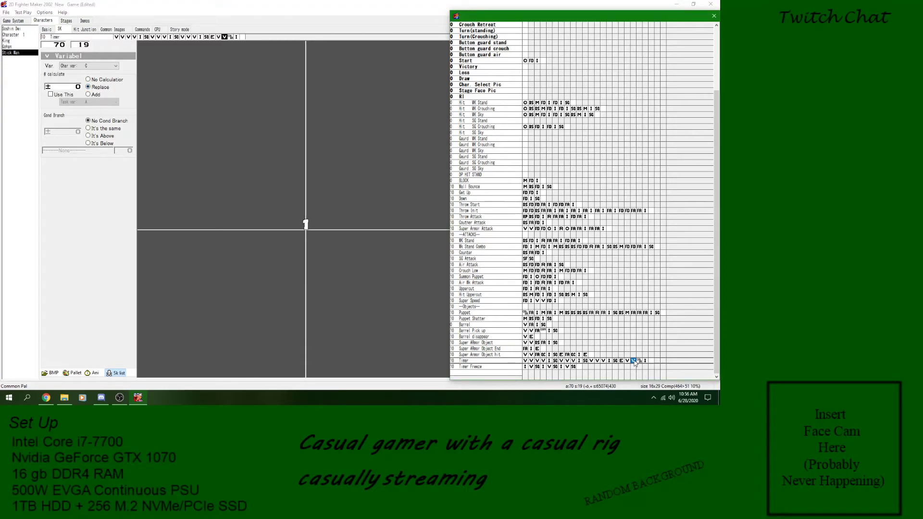
{"action": "left_click", "coordinate": [537, 361]}
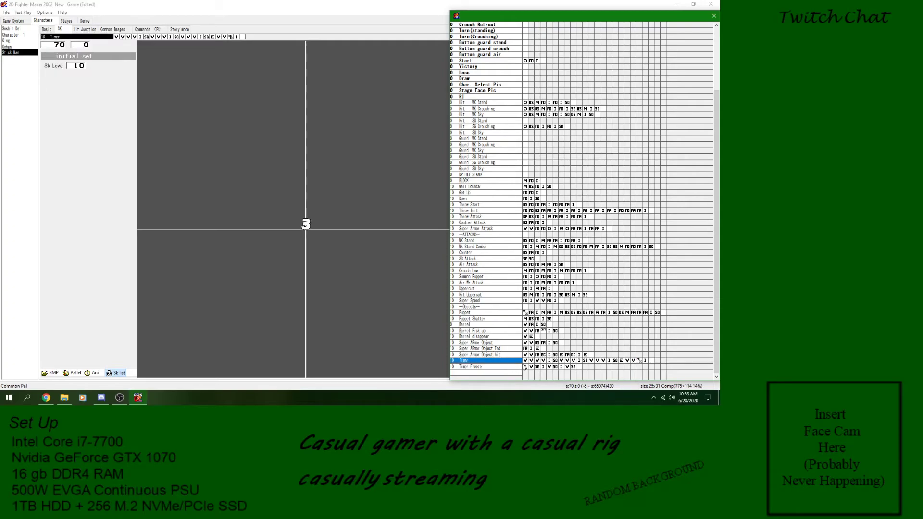
{"action": "left_click", "coordinate": [639, 361]}
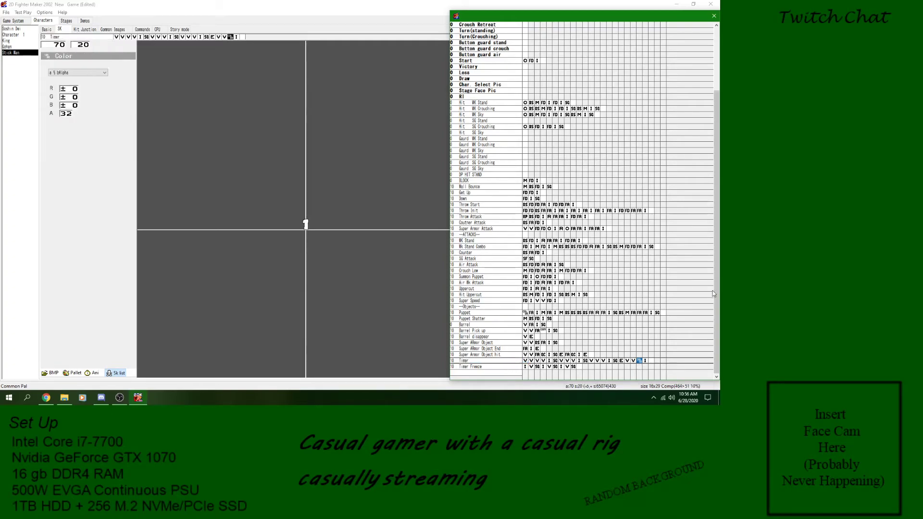
- Copy the Forward skill and paste its blocks into the Backward skill
{"action": "scroll", "coordinate": [716, 288], "scroll_direction": "up", "scroll_amount": 5}
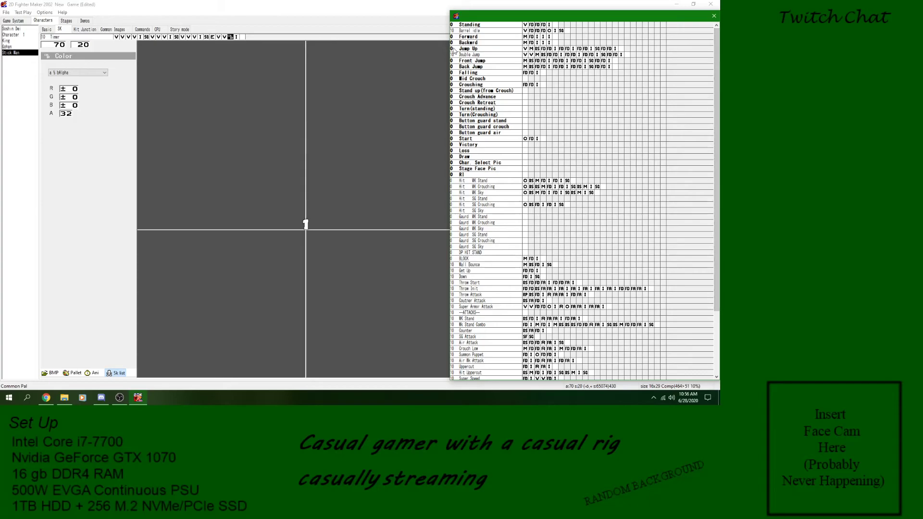
{"action": "left_click", "coordinate": [487, 43]}
{"action": "right_click", "coordinate": [488, 38]}
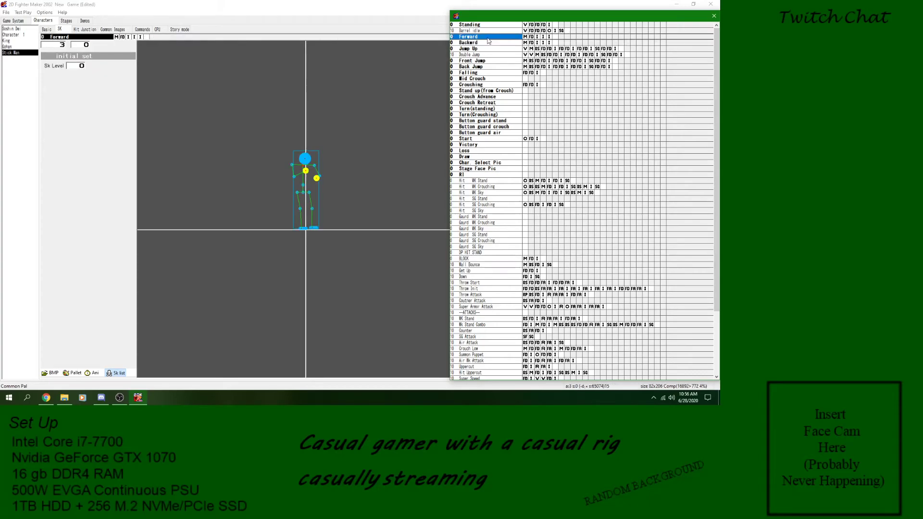
{"action": "left_click", "coordinate": [512, 71]}
{"action": "left_click", "coordinate": [487, 42]}
{"action": "key", "text": "ctrl+v"}
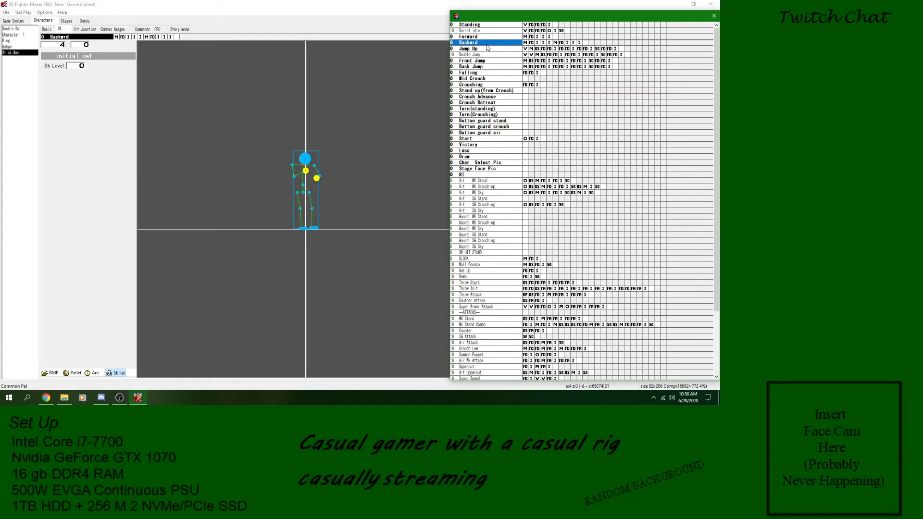
- Compare Backward's blocks with Forward's and delete the pasted duplicates from the start of Backward
{"action": "left_click", "coordinate": [525, 43]}
{"action": "left_click", "coordinate": [536, 43]}
{"action": "left_click", "coordinate": [537, 37]}
{"action": "left_click", "coordinate": [543, 38]}
{"action": "left_click", "coordinate": [543, 43]}
{"action": "left_click", "coordinate": [548, 43]}
{"action": "left_click", "coordinate": [525, 43]}
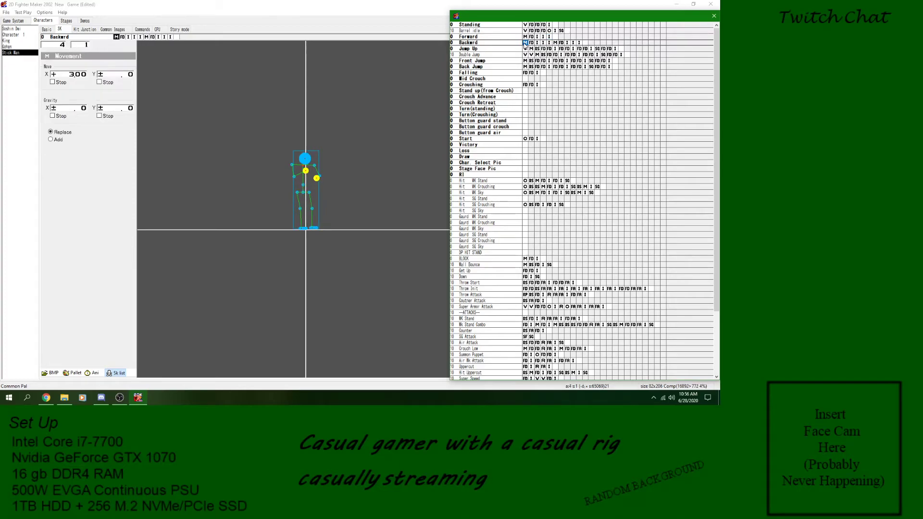
{"action": "key", "text": "Delete"}
{"action": "key", "text": "Delete"}
{"action": "key", "text": "Delete"}
{"action": "key", "text": "Delete"}
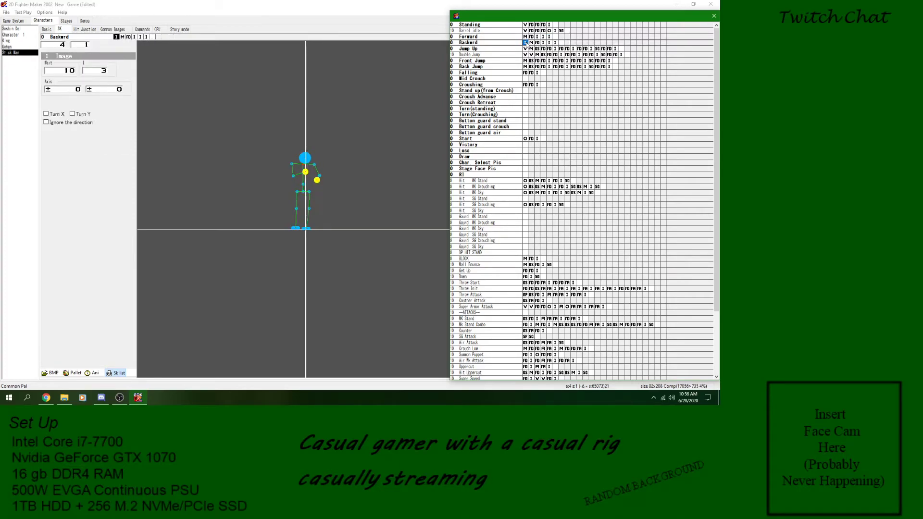
- Add a new skill named FW Walk x2 directly after Forward
{"action": "right_click", "coordinate": [513, 37]}
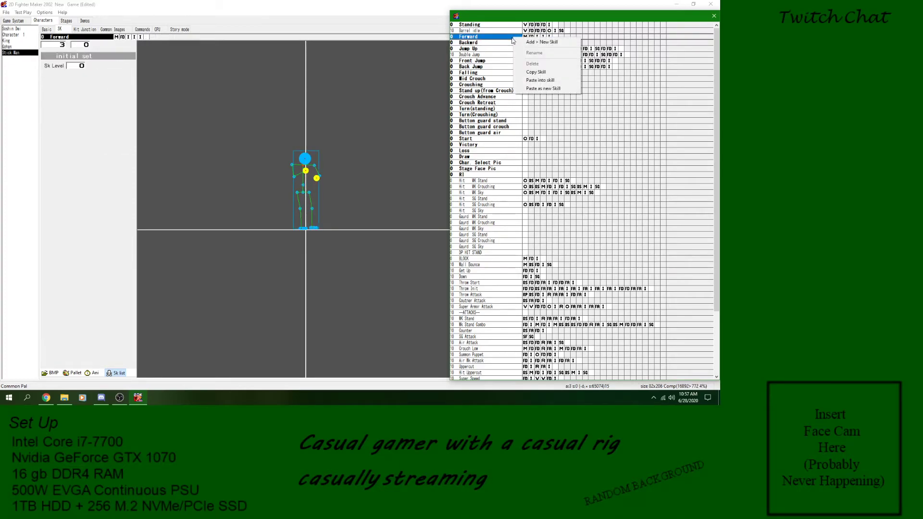
{"action": "left_click", "coordinate": [541, 42]}
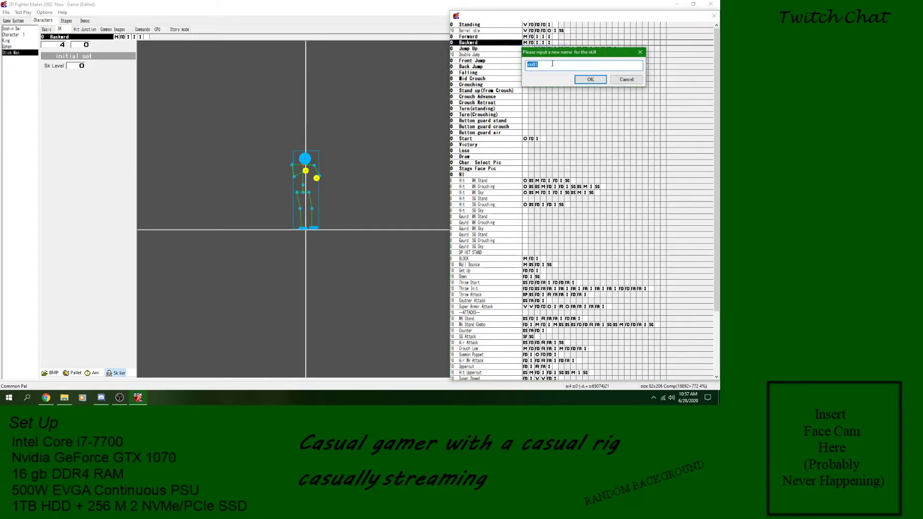
{"action": "type", "text": "F"}
{"action": "key", "text": "Return"}
- Add a new skill named BK Walk x2 directly after Backward
{"action": "left_click", "coordinate": [492, 56]}
{"action": "right_click", "coordinate": [490, 54]}
{"action": "left_click", "coordinate": [508, 61]}
{"action": "type", "text": "BK Walk"}
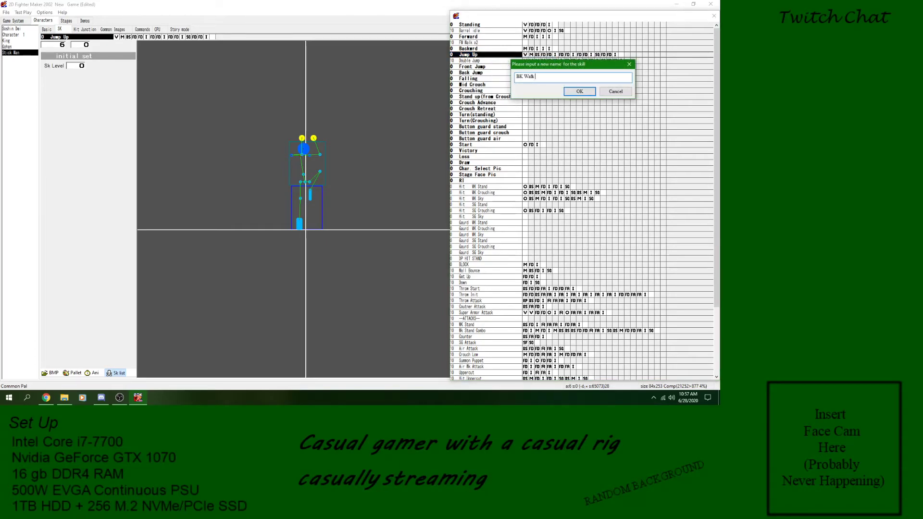
{"action": "type", "text": " x2"}
{"action": "key", "text": "Return"}
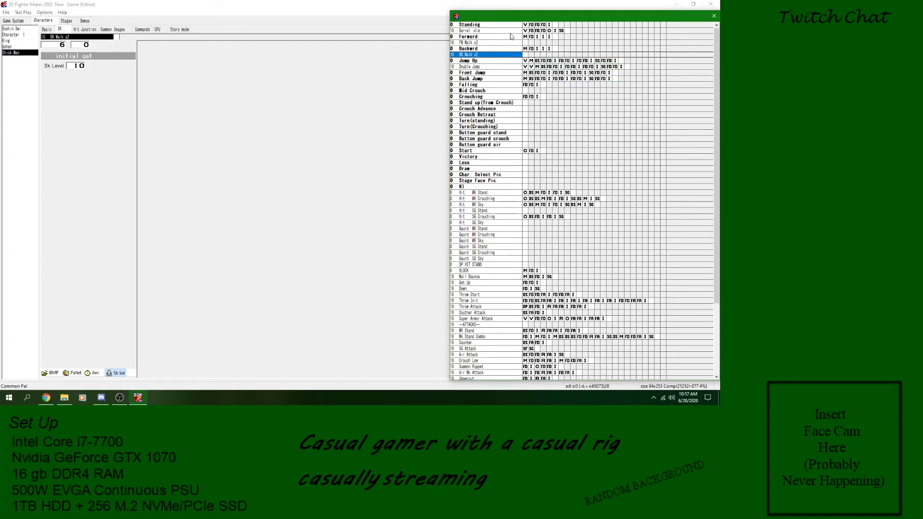
- Copy Forward's blocks into the FW Walk x2 skill and set its horizontal movement to +6.00
{"action": "left_click", "coordinate": [511, 37]}
{"action": "left_click", "coordinate": [506, 43]}
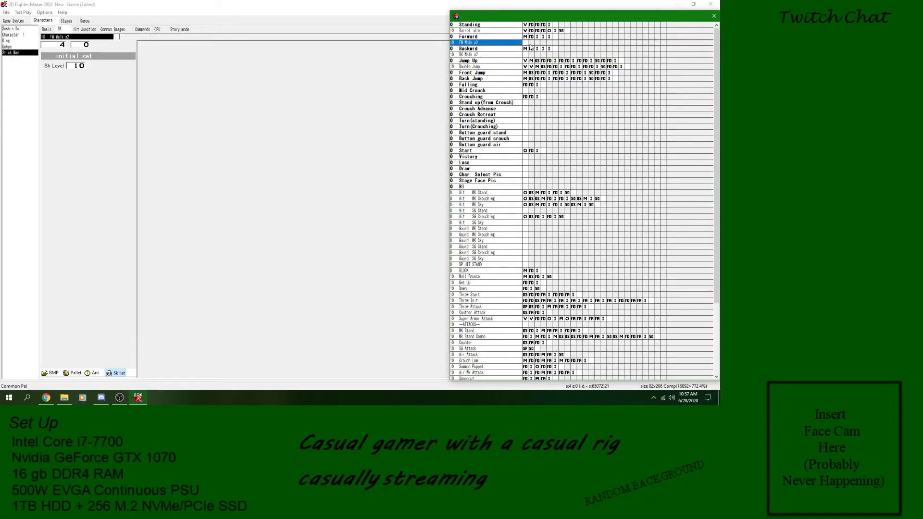
{"action": "left_click", "coordinate": [525, 43]}
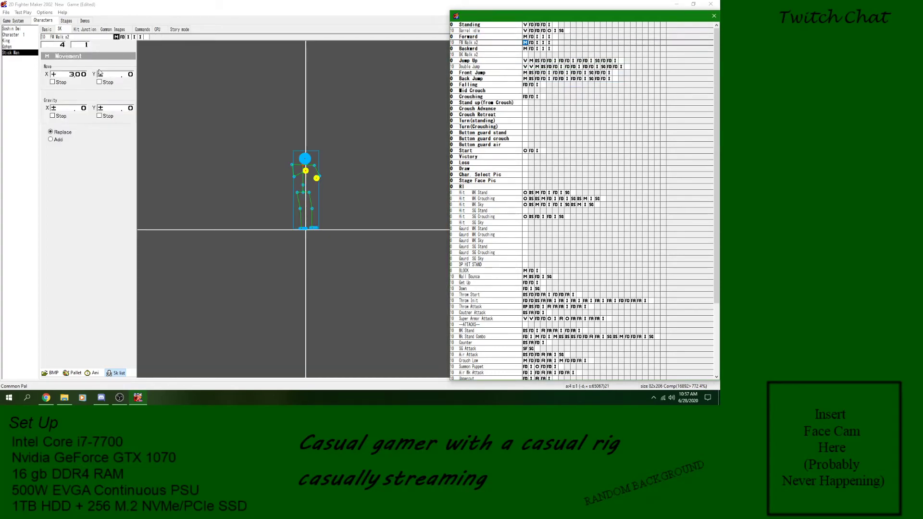
{"action": "double_click", "coordinate": [72, 75]}
- Preview the FW Walk x2 animation and compare its walking speed with Forward's
{"action": "left_click", "coordinate": [93, 373]}
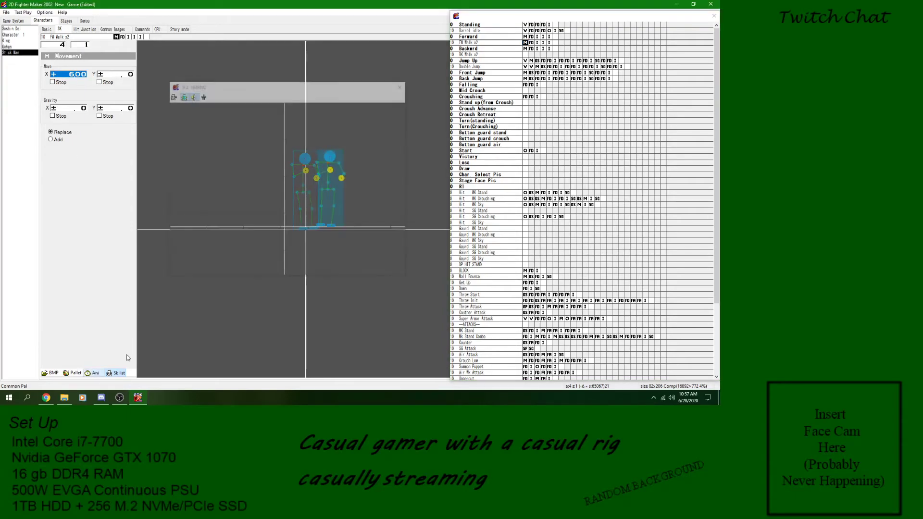
{"action": "left_click", "coordinate": [402, 90]}
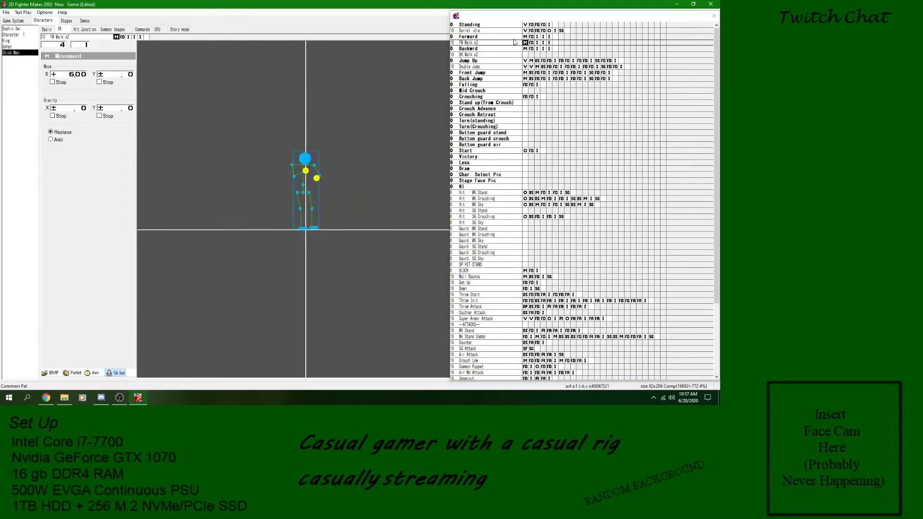
{"action": "left_click", "coordinate": [90, 372]}
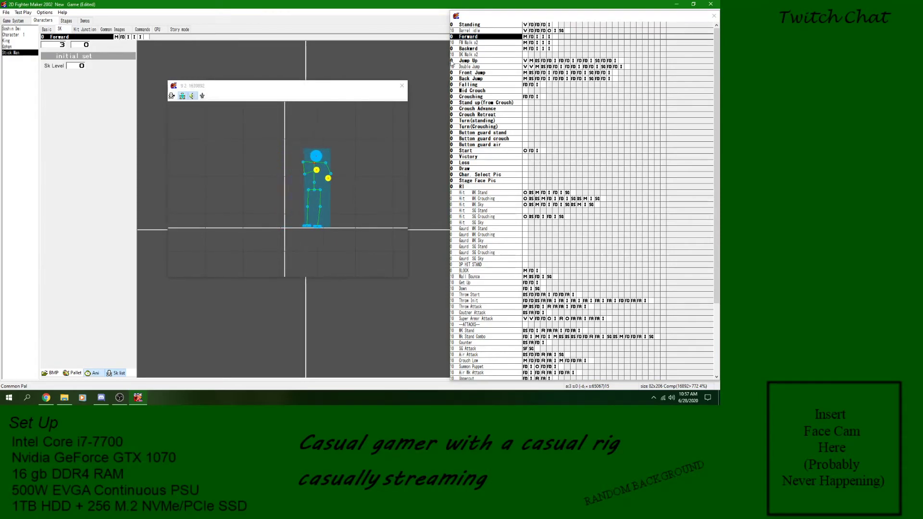
{"action": "left_click", "coordinate": [471, 42]}
{"action": "left_click", "coordinate": [402, 85]}
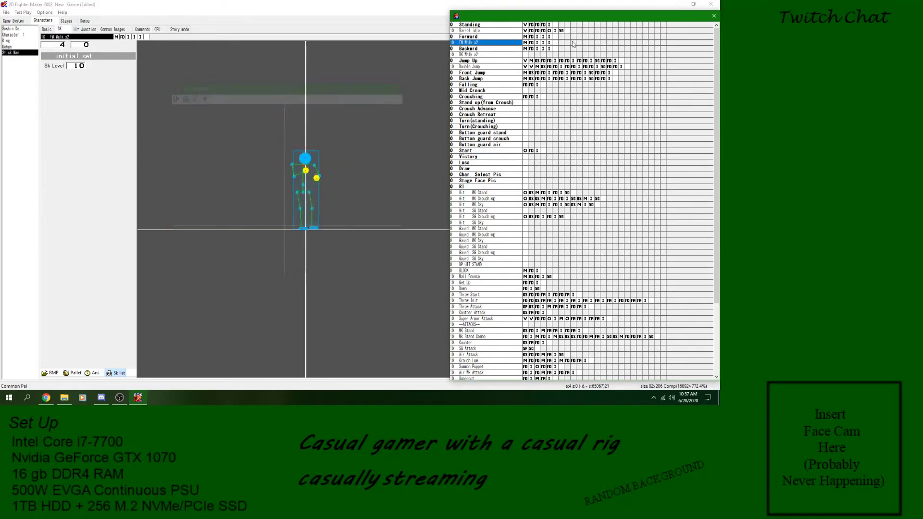
- Copy Backward's blocks into the BK Walk x2 skill
{"action": "left_click", "coordinate": [473, 48]}
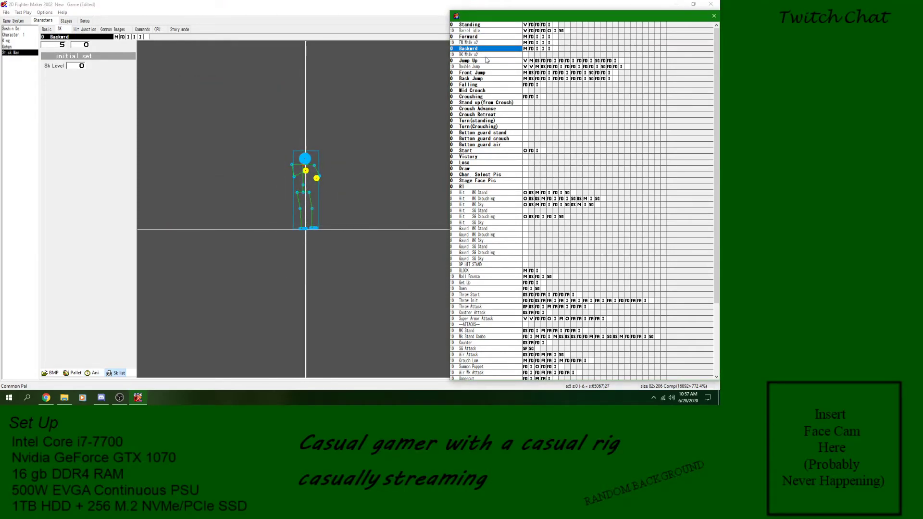
{"action": "left_click", "coordinate": [485, 55]}
- Insert a Variable block at the start of Forward that branches to FW Walk x2 when Char var C is the same as +1
{"action": "right_click", "coordinate": [525, 38]}
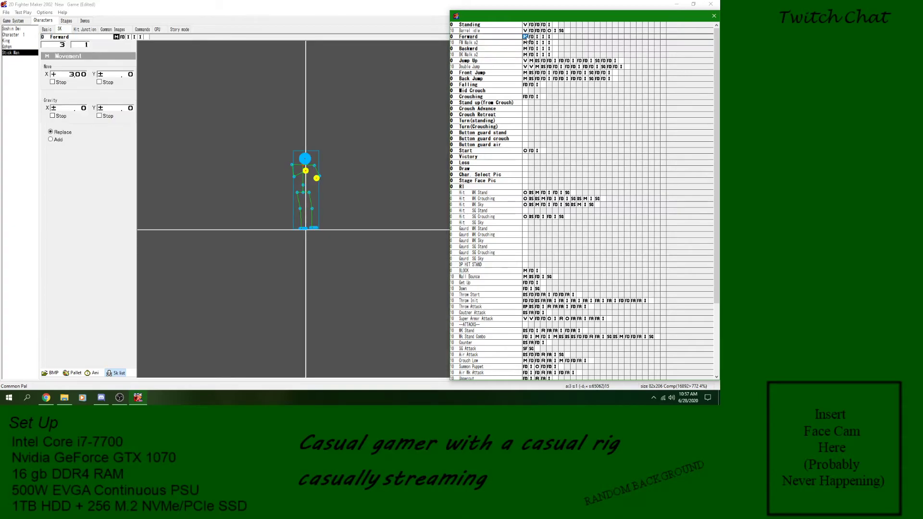
{"action": "mouse_move", "coordinate": [590, 119]}
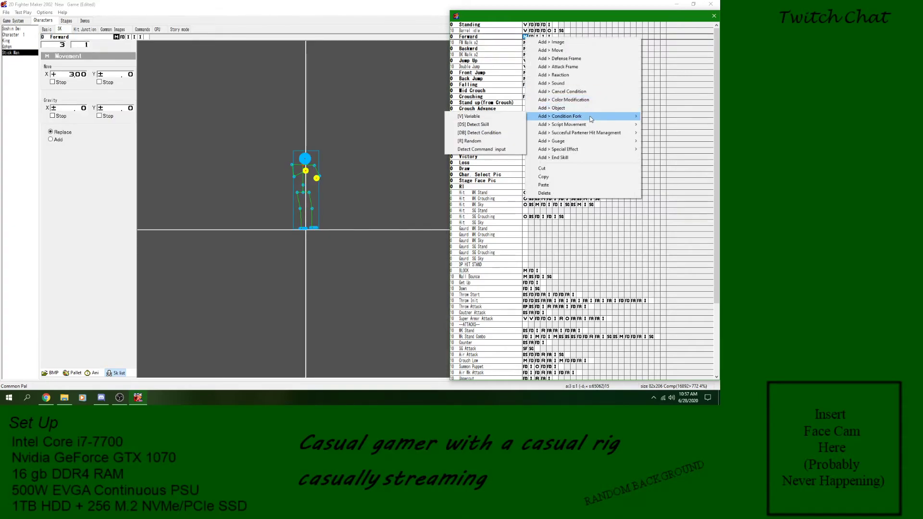
{"action": "left_click", "coordinate": [471, 116]}
{"action": "left_click", "coordinate": [98, 67]}
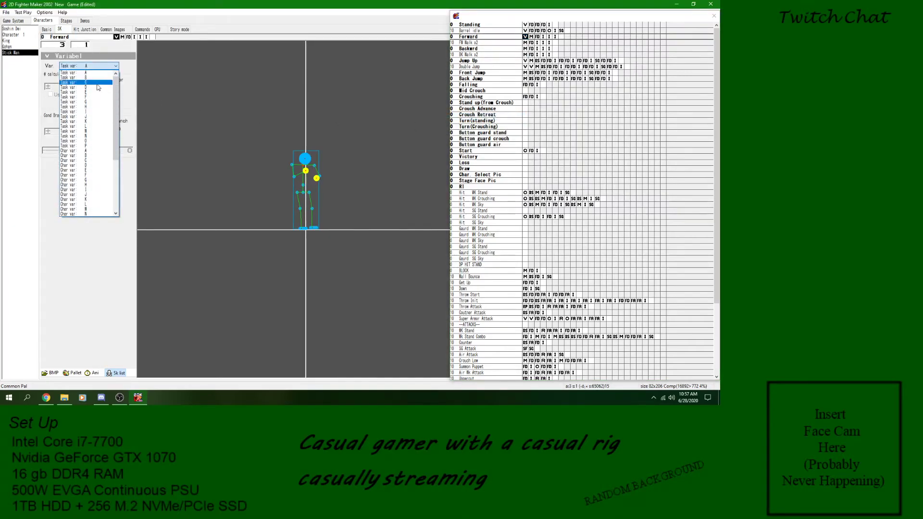
{"action": "left_click", "coordinate": [96, 161]}
{"action": "left_click", "coordinate": [94, 129]}
{"action": "left_click", "coordinate": [81, 151]}
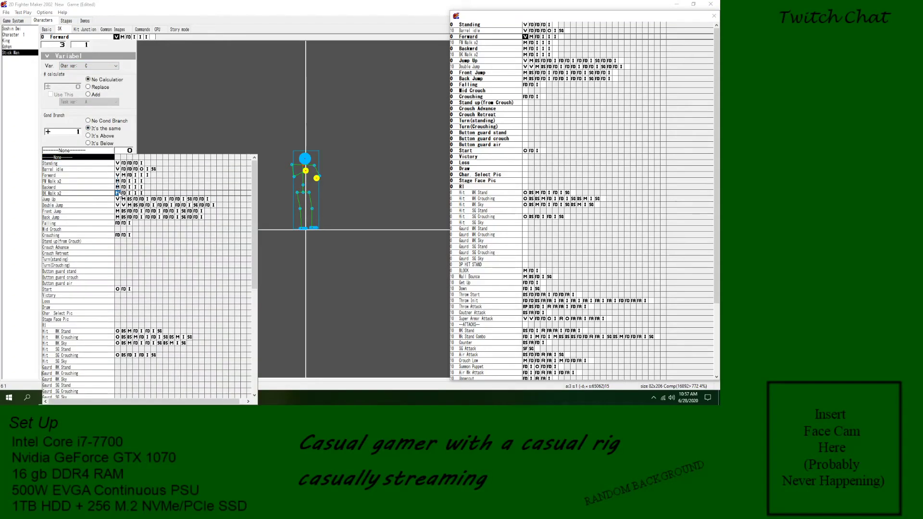
{"action": "left_click", "coordinate": [85, 182]}
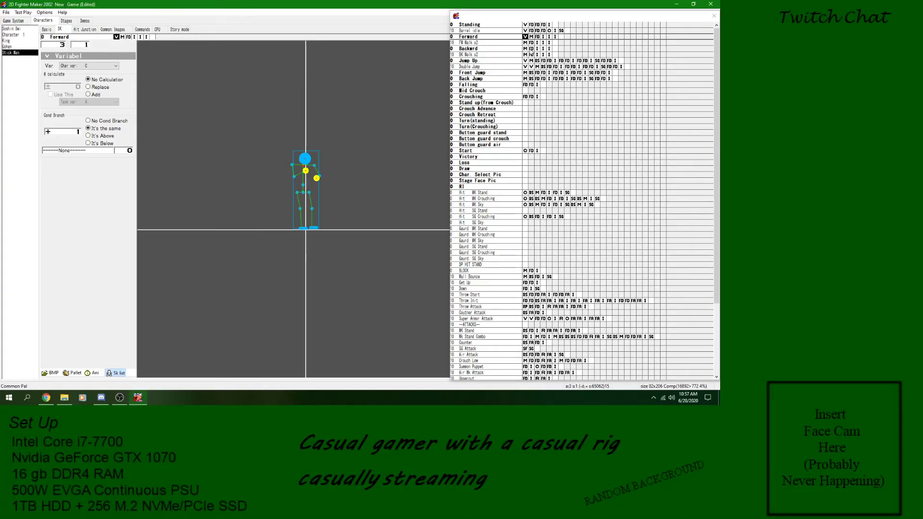
- Copy Forward's Variable block to the start of Backward with its branch set to BK Walk x2, and save the game
{"action": "left_click", "coordinate": [527, 42]}
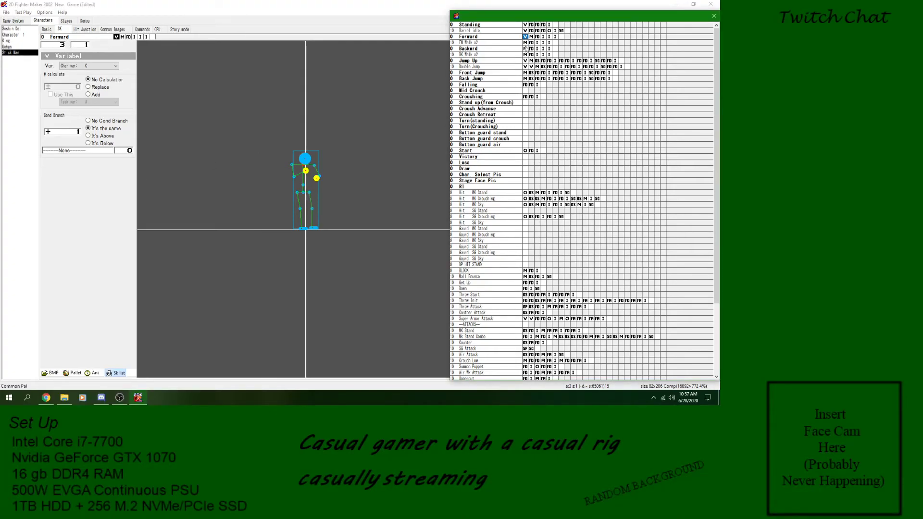
{"action": "left_click", "coordinate": [528, 49]}
{"action": "key", "text": "ctrl+v"}
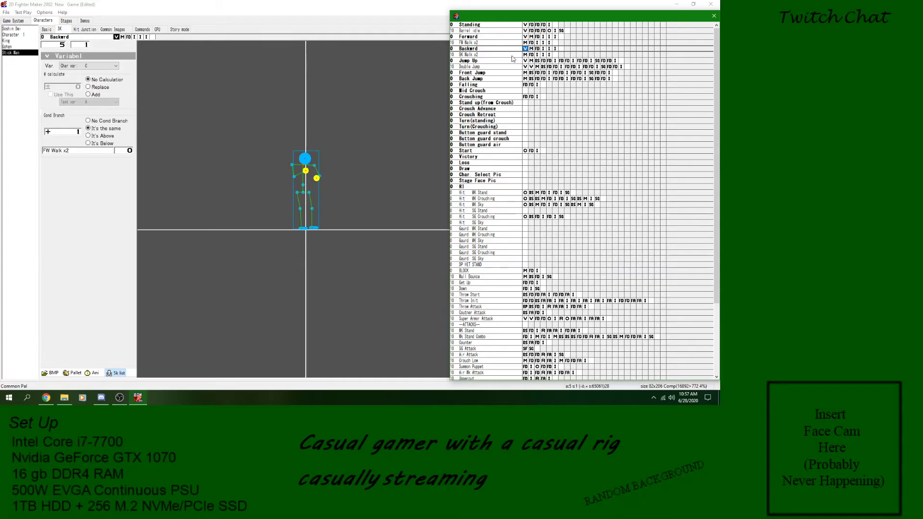
{"action": "left_click", "coordinate": [66, 151]}
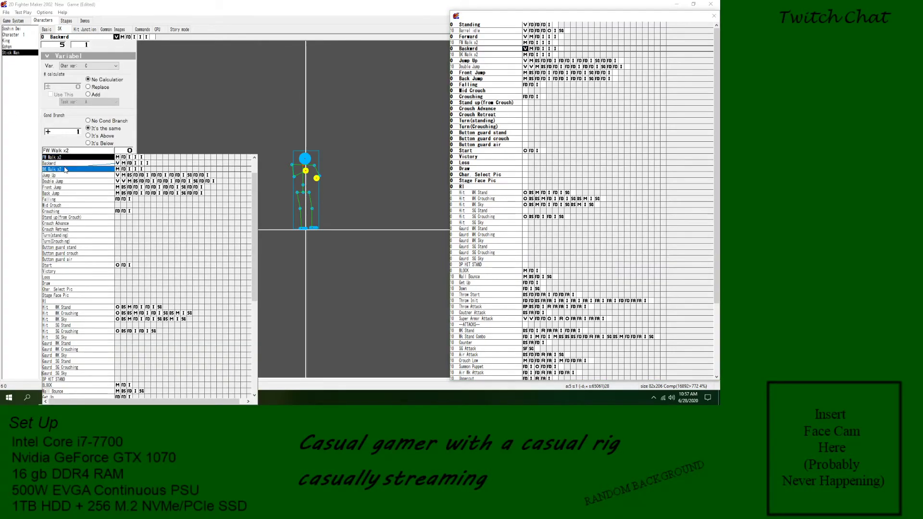
{"action": "left_click", "coordinate": [64, 168]}
{"action": "left_click", "coordinate": [7, 12]}
{"action": "left_click", "coordinate": [15, 40]}
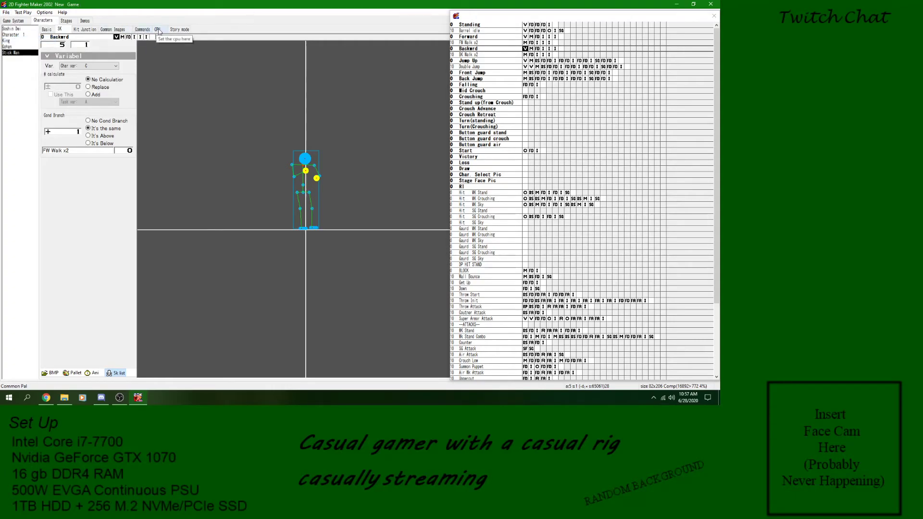
- Review the button inputs of Stick Man's existing commands to find a free button
{"action": "left_click", "coordinate": [142, 29]}
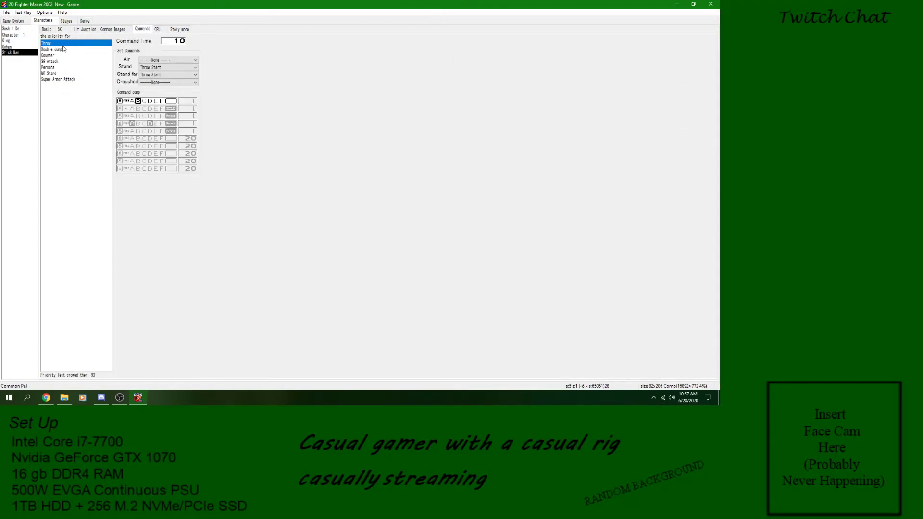
{"action": "left_click", "coordinate": [60, 80]}
{"action": "left_click", "coordinate": [58, 74]}
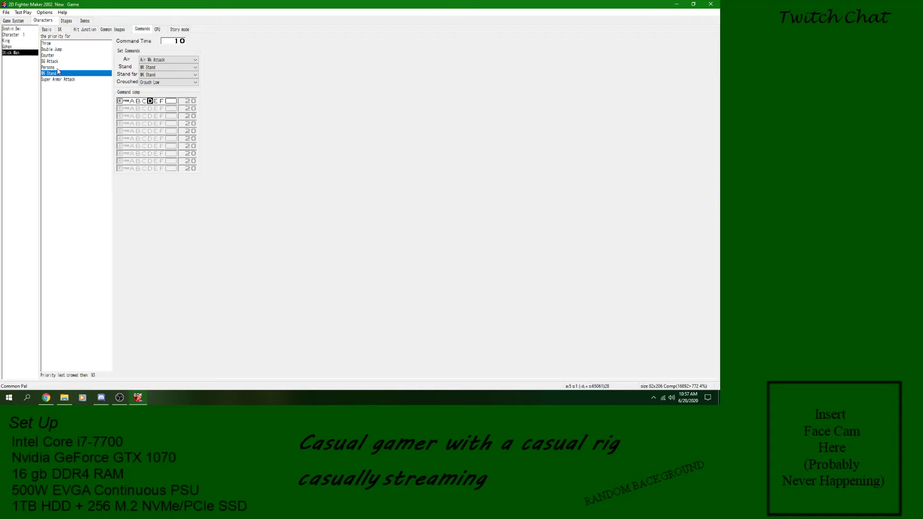
{"action": "left_click", "coordinate": [57, 68]}
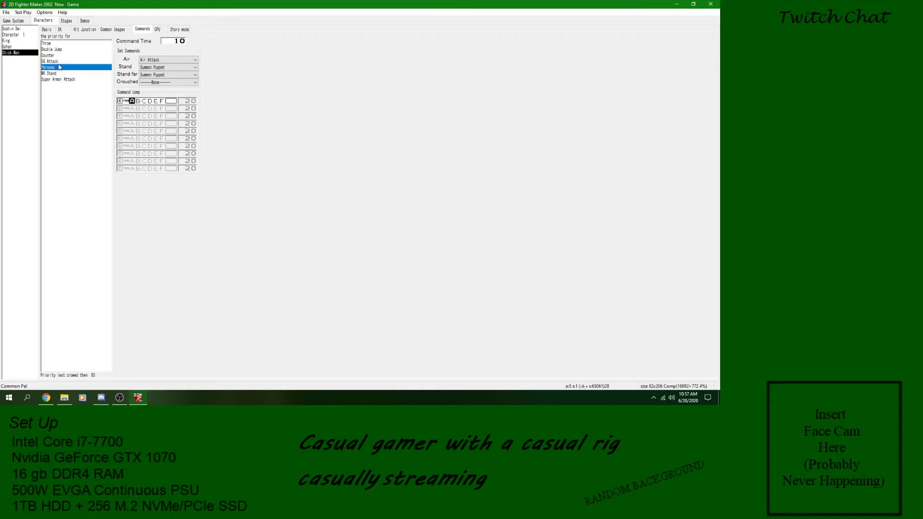
{"action": "left_click", "coordinate": [57, 62]}
{"action": "left_click", "coordinate": [61, 55]}
{"action": "left_click", "coordinate": [61, 50]}
{"action": "left_click", "coordinate": [62, 56]}
{"action": "left_click", "coordinate": [59, 61]}
{"action": "left_click", "coordinate": [59, 56]}
{"action": "left_click", "coordinate": [58, 62]}
{"action": "left_click", "coordinate": [58, 57]}
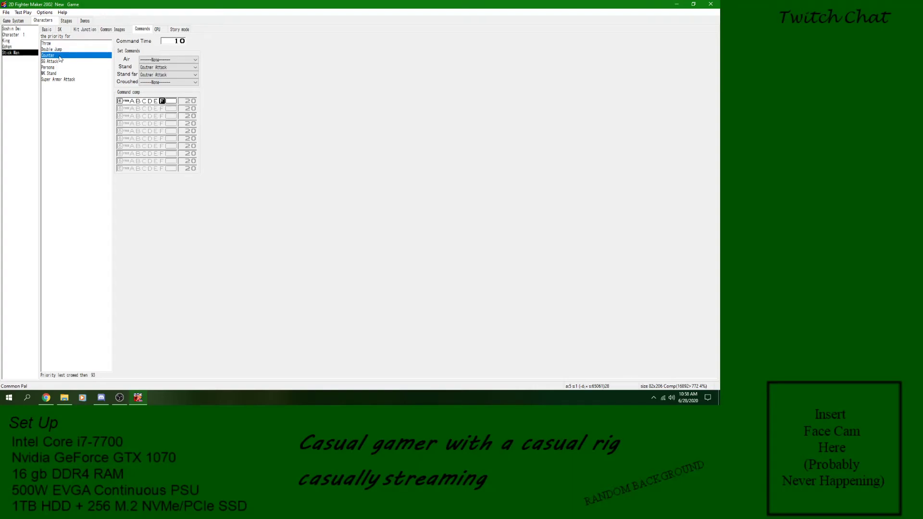
{"action": "left_click", "coordinate": [57, 50]}
{"action": "left_click", "coordinate": [62, 79]}
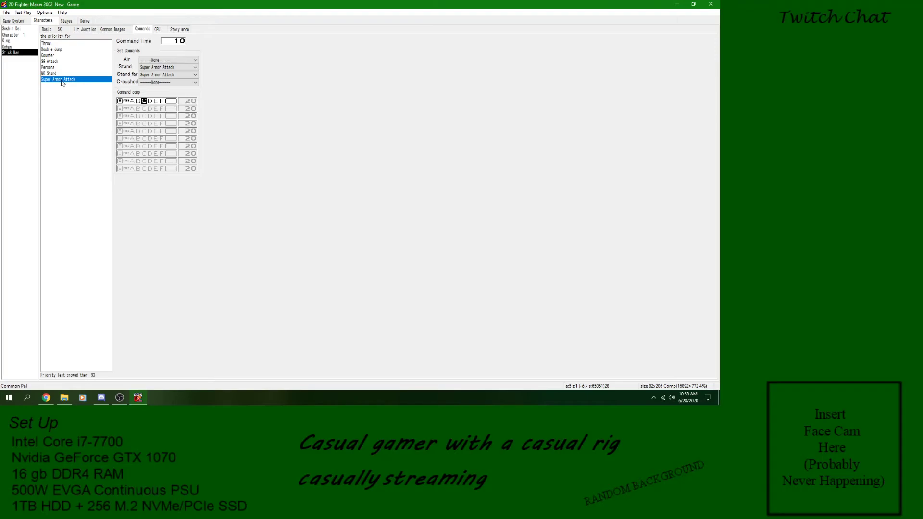
{"action": "left_click", "coordinate": [52, 71]}
{"action": "left_click", "coordinate": [52, 74]}
{"action": "left_click", "coordinate": [55, 68]}
{"action": "left_click", "coordinate": [56, 63]}
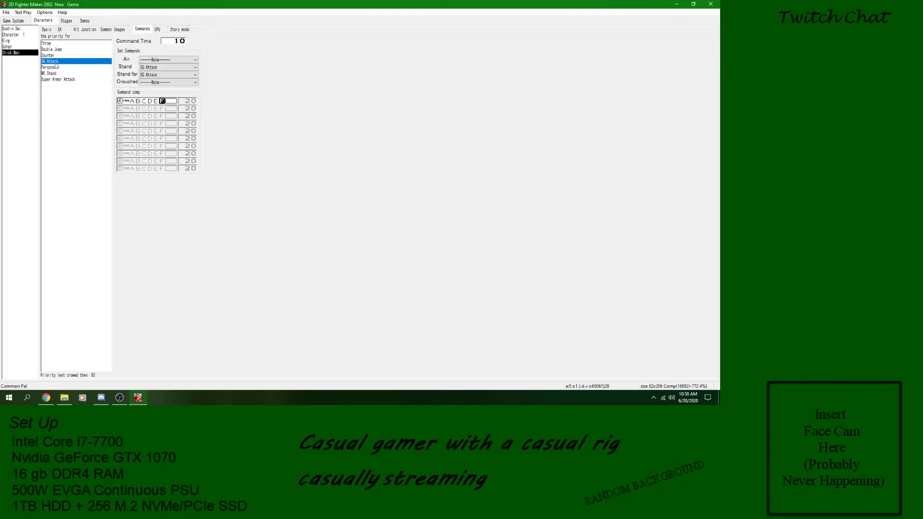
{"action": "left_click", "coordinate": [56, 47]}
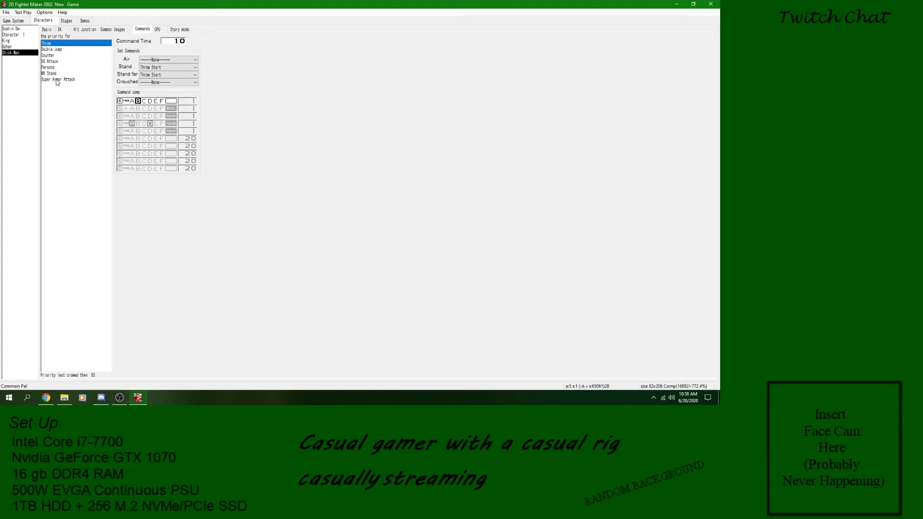
{"action": "left_click", "coordinate": [56, 80]}
{"action": "left_click", "coordinate": [56, 74]}
{"action": "left_click", "coordinate": [56, 68]}
{"action": "left_click", "coordinate": [56, 62]}
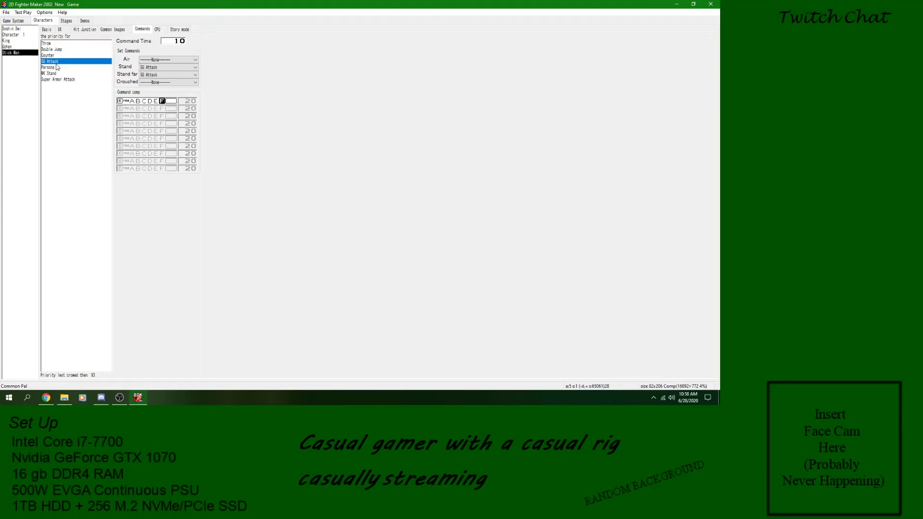
{"action": "left_click", "coordinate": [51, 44]}
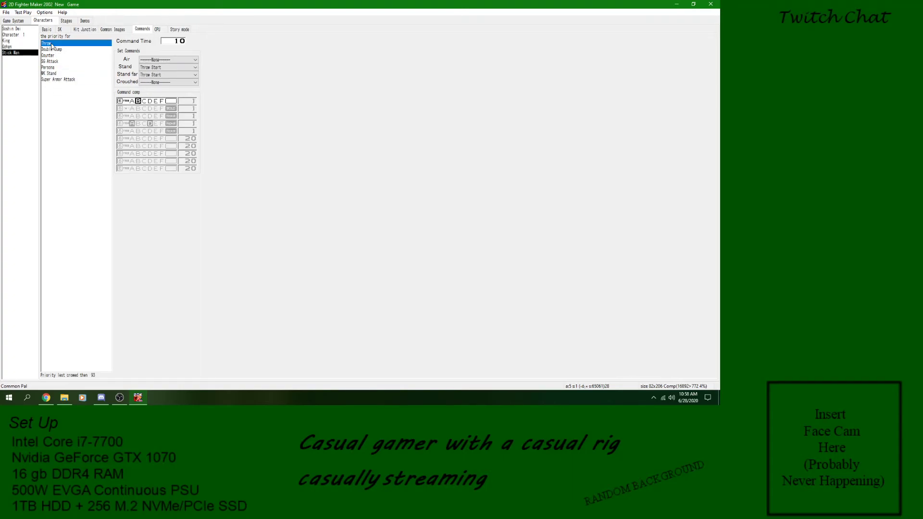
- Add a new command named Super Speed to the end of Stick Man's command list
{"action": "right_click", "coordinate": [56, 87]}
{"action": "left_click", "coordinate": [65, 92]}
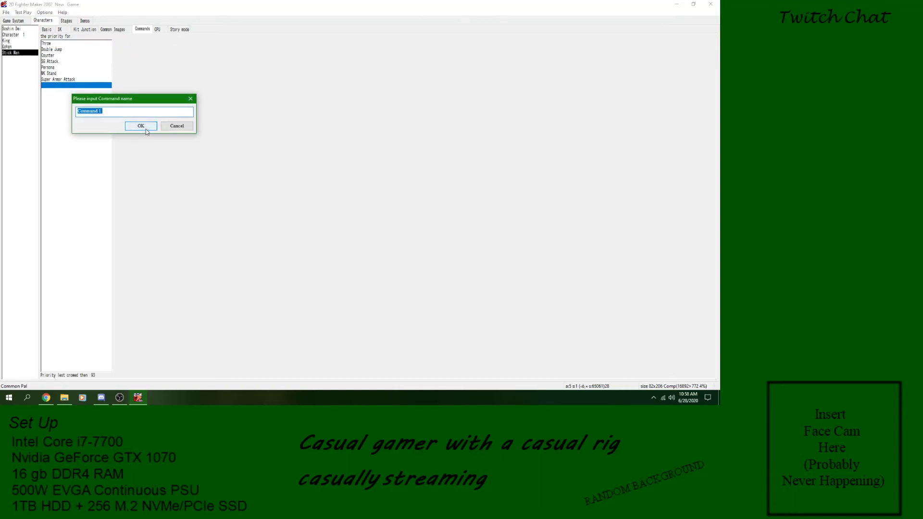
{"action": "type", "text": "Sy"}
{"action": "type", "text": "per Speed"}
{"action": "key", "text": "Return"}
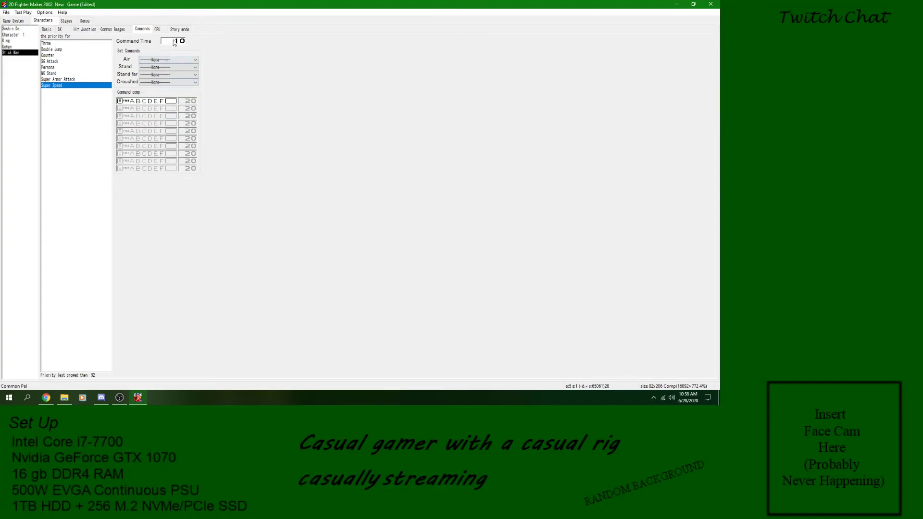
- Assign the Super Speed skill to the command's Stand and Stand far with button E as input, and save the game
{"action": "left_click", "coordinate": [168, 66]}
{"action": "scroll", "coordinate": [173, 164], "scroll_direction": "down", "scroll_amount": 12}
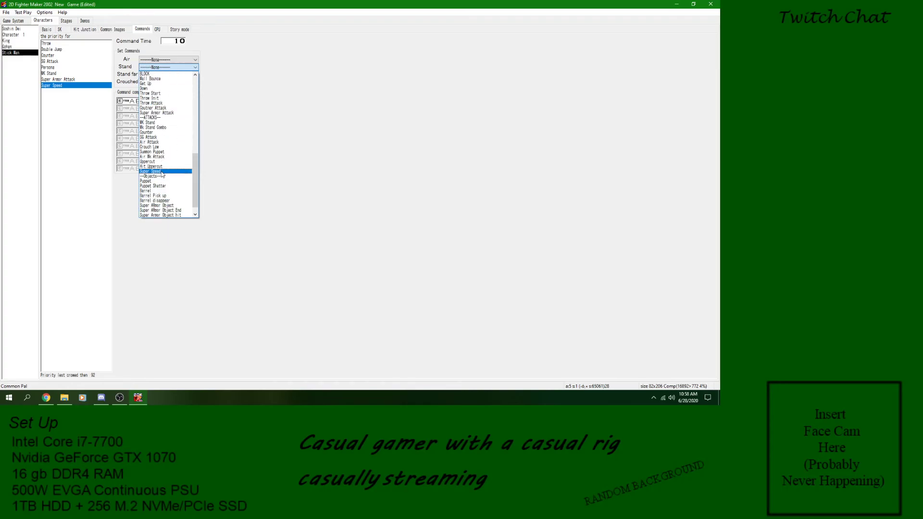
{"action": "left_click", "coordinate": [169, 171]}
{"action": "left_click", "coordinate": [159, 76]}
{"action": "scroll", "coordinate": [165, 196], "scroll_direction": "down", "scroll_amount": 10}
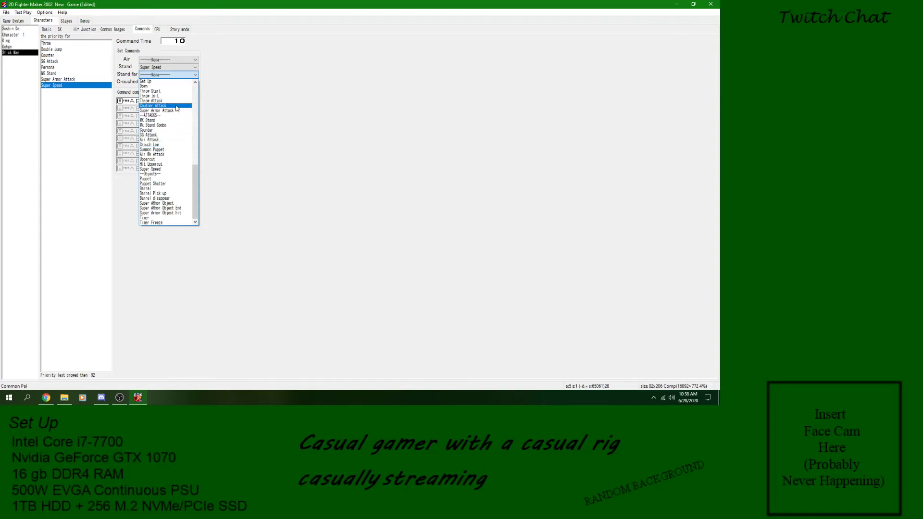
{"action": "left_click", "coordinate": [170, 169]}
{"action": "left_click", "coordinate": [6, 12]}
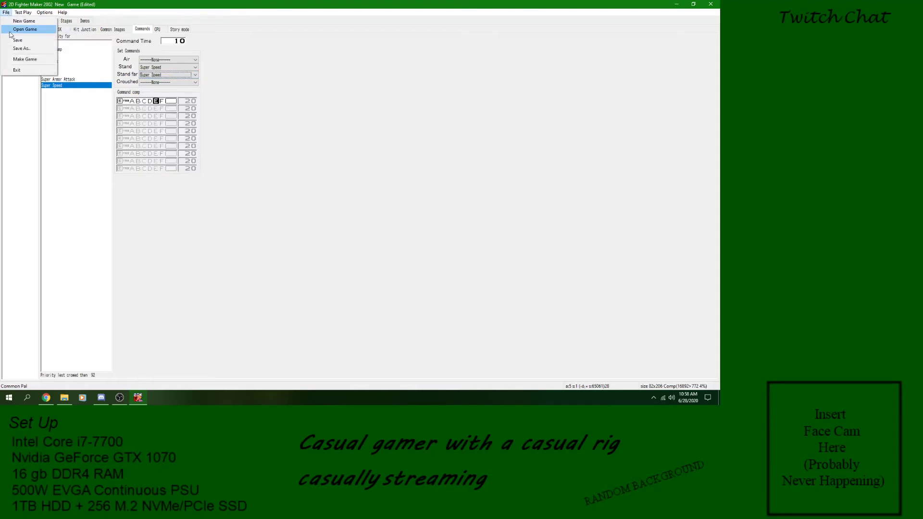
{"action": "left_click", "coordinate": [13, 40]}
- Examine the blocks of the Forward, FW Walk x2 and Backward skills in the skill list
{"action": "left_click", "coordinate": [60, 30]}
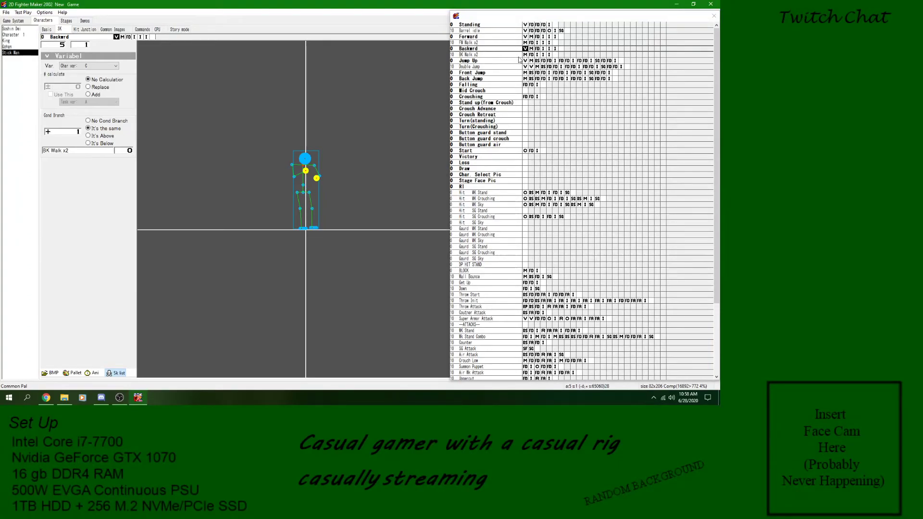
{"action": "left_click", "coordinate": [525, 43]}
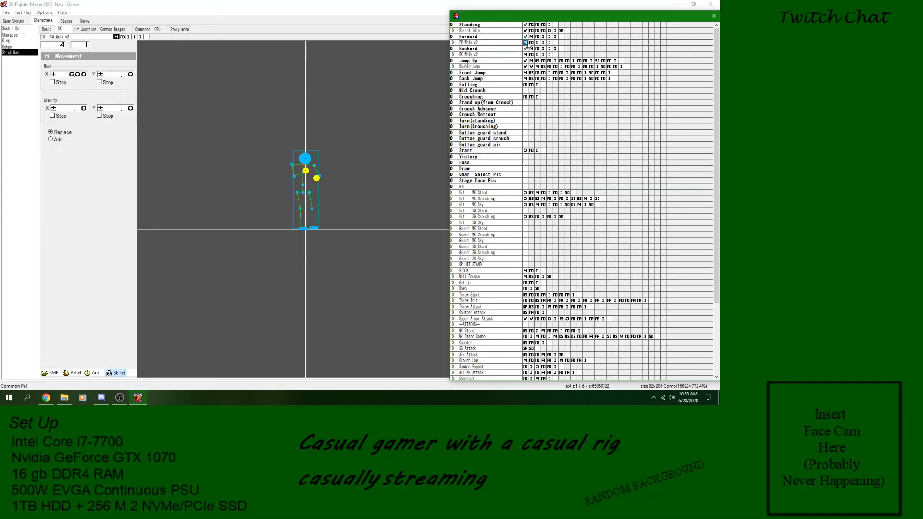
{"action": "left_click", "coordinate": [541, 48]}
{"action": "key", "text": "Right"}
{"action": "key", "text": "Right"}
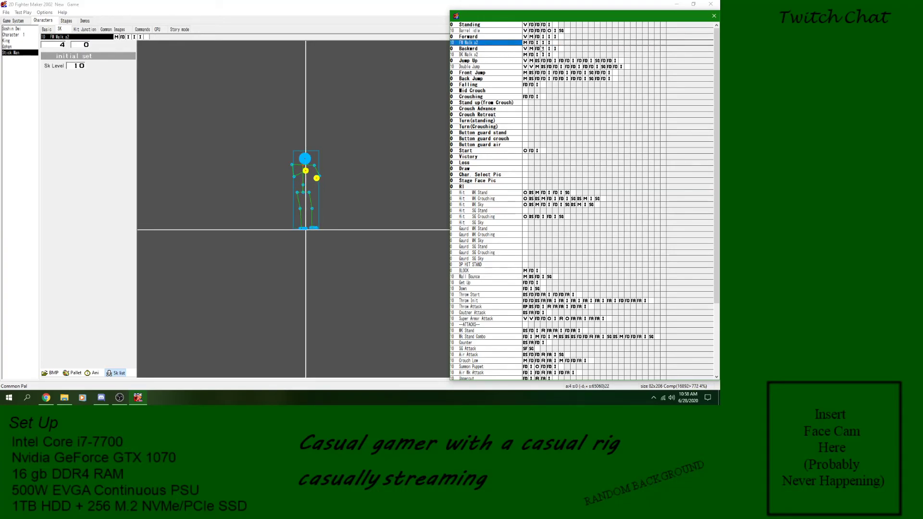
{"action": "left_click", "coordinate": [538, 48]}
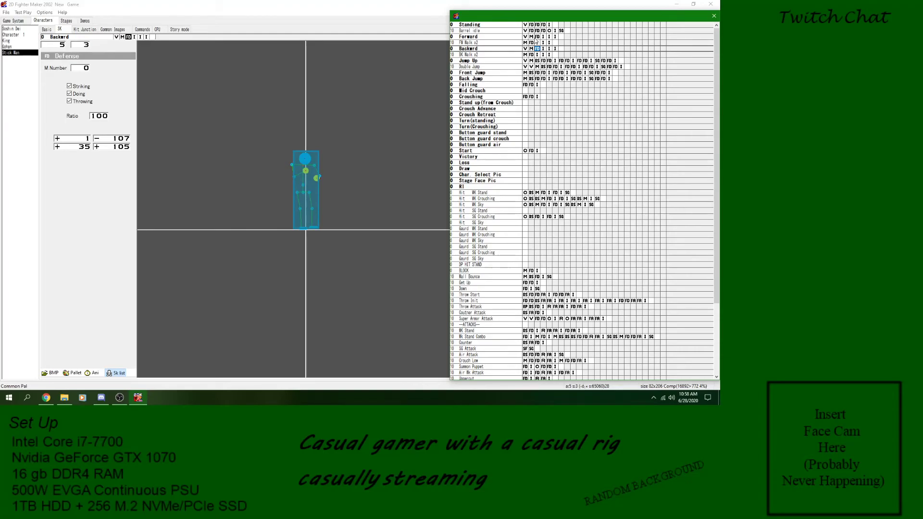
{"action": "left_click", "coordinate": [530, 37]}
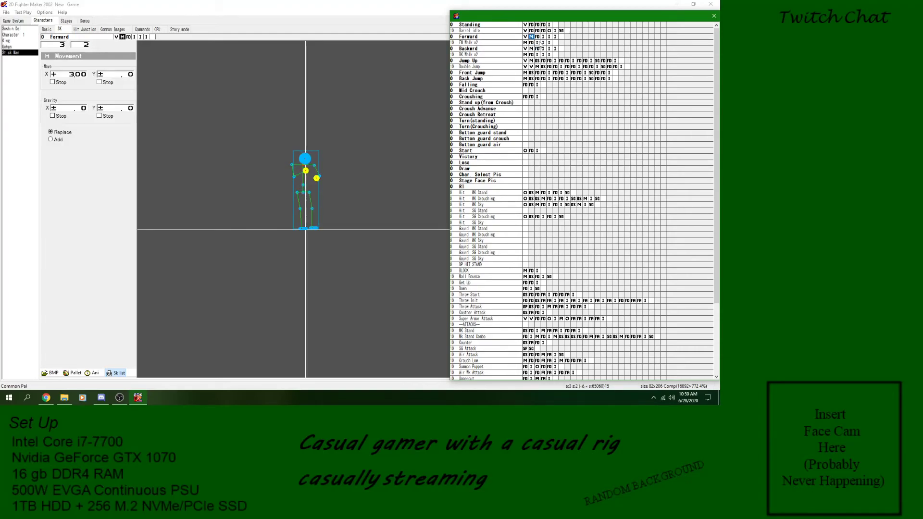
{"action": "left_click", "coordinate": [542, 43]}
- Copy Forward's Variable block to the start of FW Walk x2, with its condition value set to 0 and its branch to Forward
{"action": "left_click", "coordinate": [525, 37]}
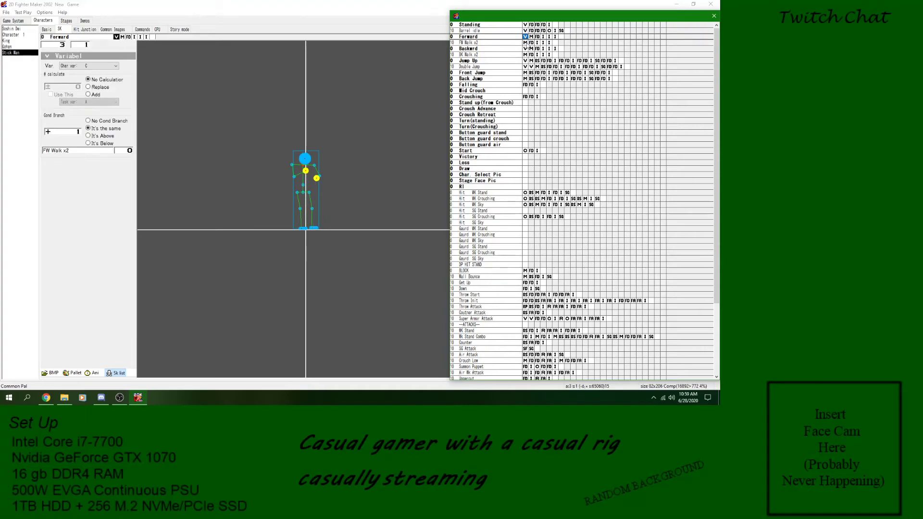
{"action": "left_click", "coordinate": [526, 43]}
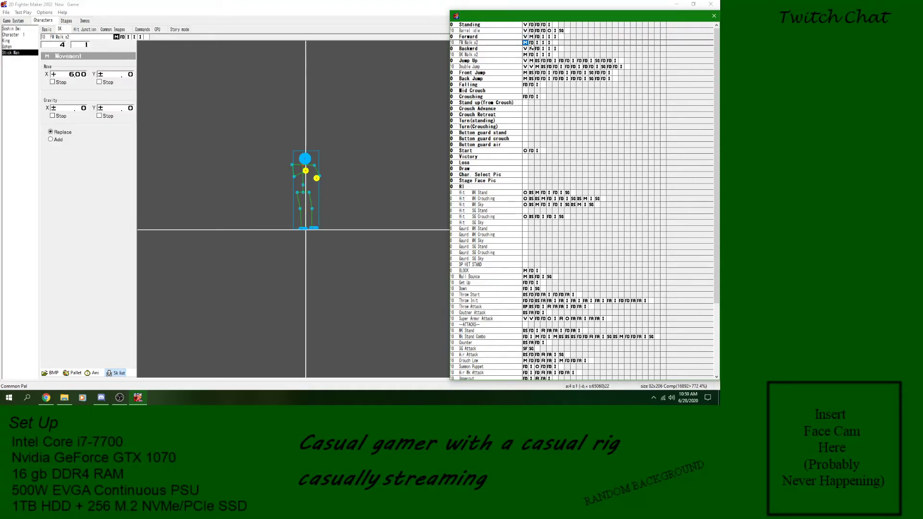
{"action": "left_click", "coordinate": [531, 43]}
{"action": "left_click", "coordinate": [525, 43]}
{"action": "key", "text": "Insert"}
{"action": "key", "text": "ctrl+v"}
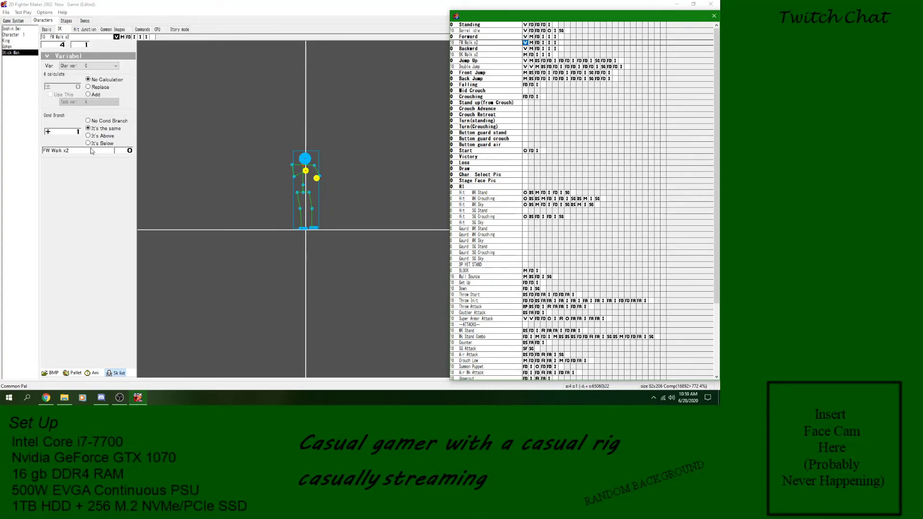
{"action": "left_click", "coordinate": [80, 131]}
{"action": "type", "text": "0"}
{"action": "left_click", "coordinate": [84, 153]}
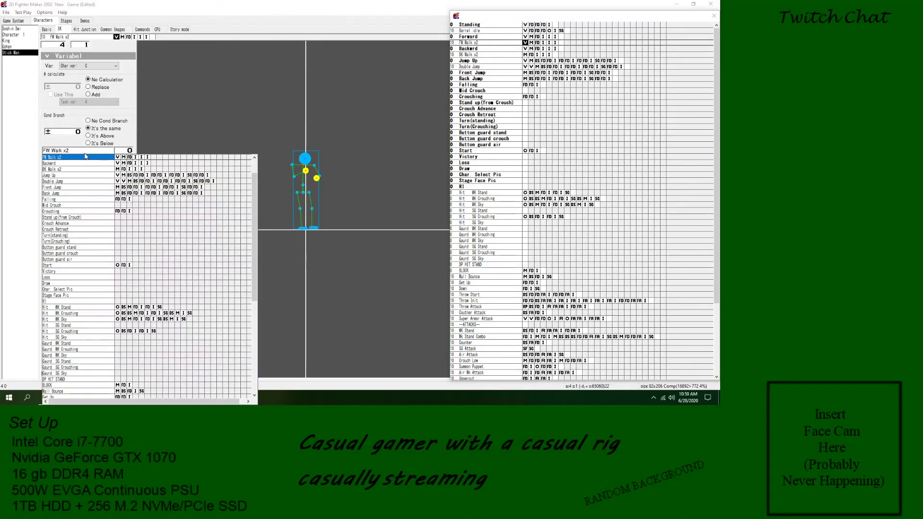
{"action": "scroll", "coordinate": [97, 162], "scroll_direction": "up", "scroll_amount": 2}
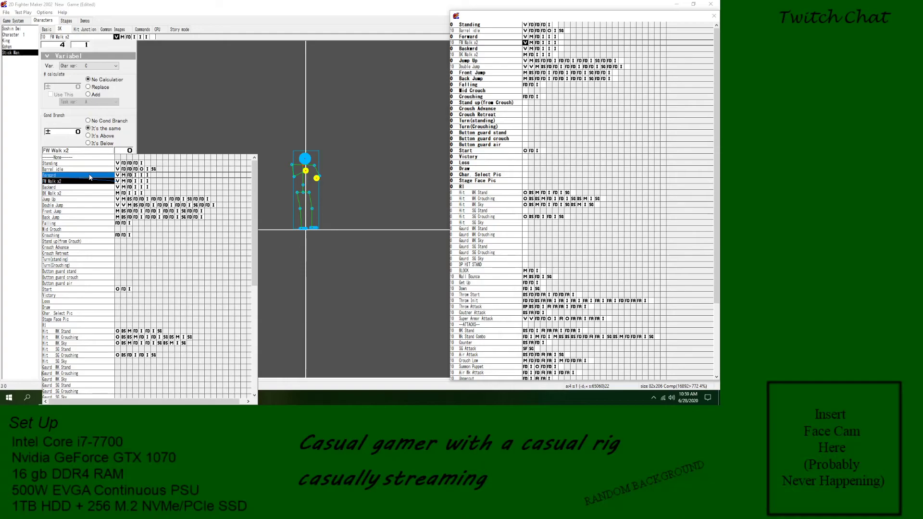
{"action": "left_click", "coordinate": [89, 175]}
{"action": "left_click", "coordinate": [526, 44]}
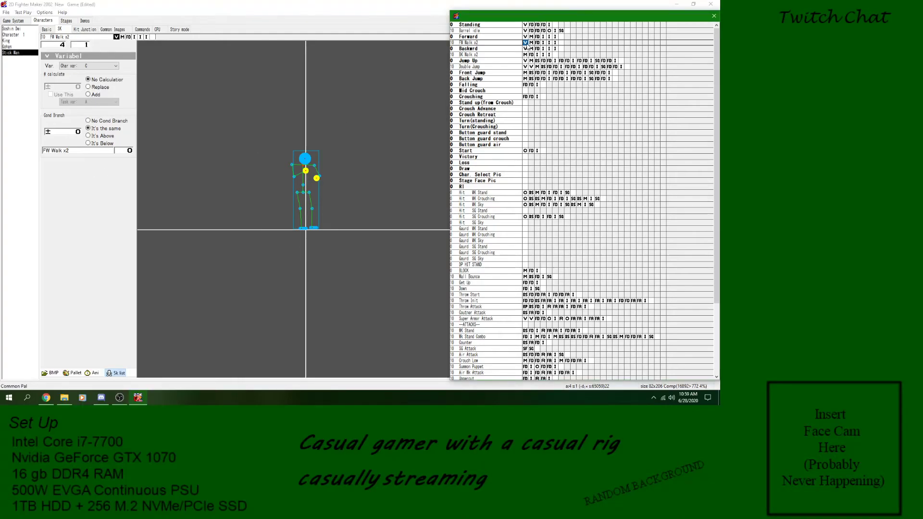
- Paste the Variable block before FW Walk x2's second and third Image blocks, branching to Forward blocks 5 and 6, and save the game
{"action": "left_click", "coordinate": [549, 43]}
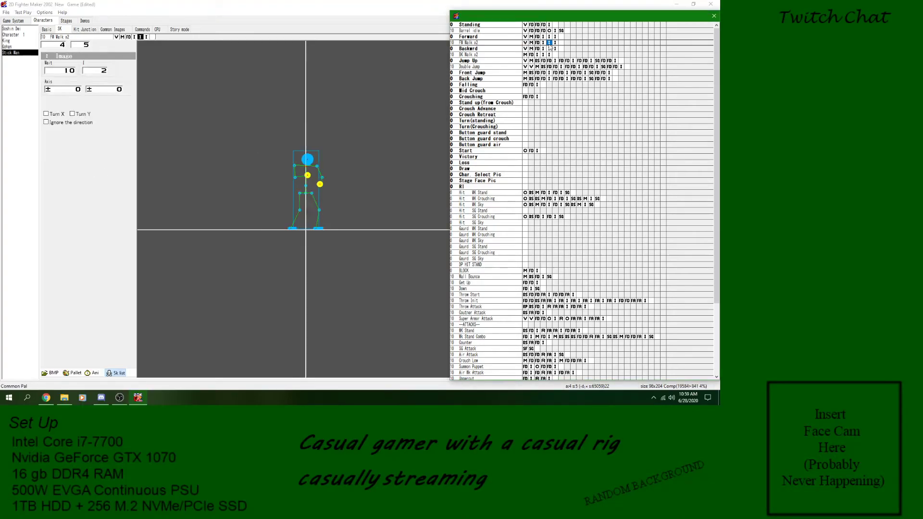
{"action": "key", "text": "ctrl+v"}
{"action": "left_click", "coordinate": [560, 43]}
{"action": "key", "text": "ctrl+v"}
{"action": "left_click", "coordinate": [550, 43]}
{"action": "left_click", "coordinate": [76, 151]}
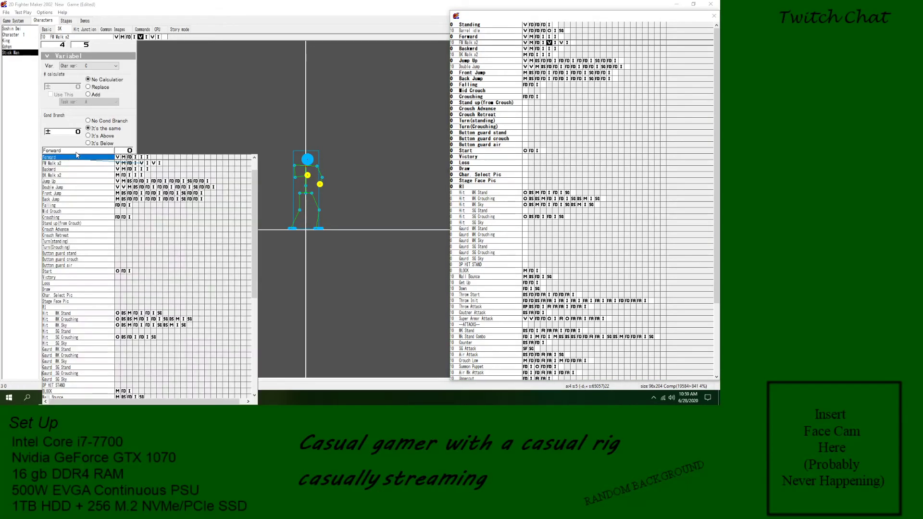
{"action": "left_click", "coordinate": [142, 159]}
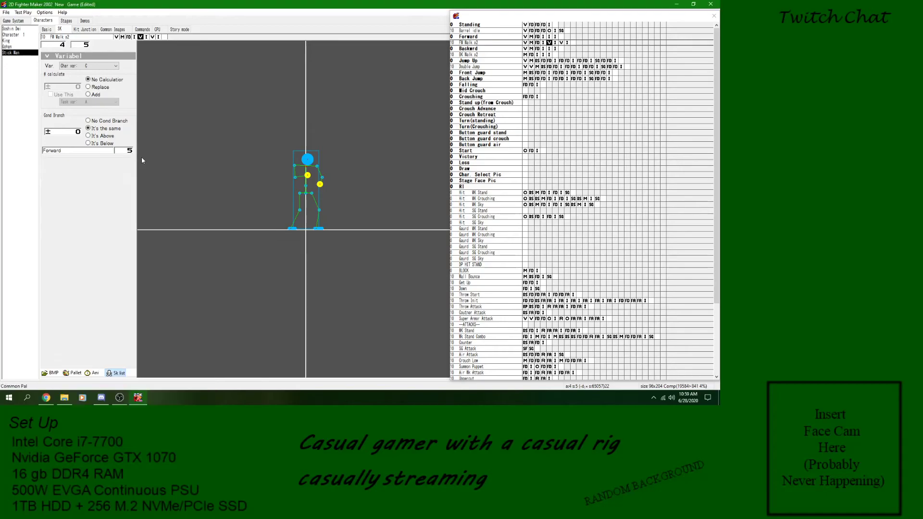
{"action": "left_click", "coordinate": [561, 43]}
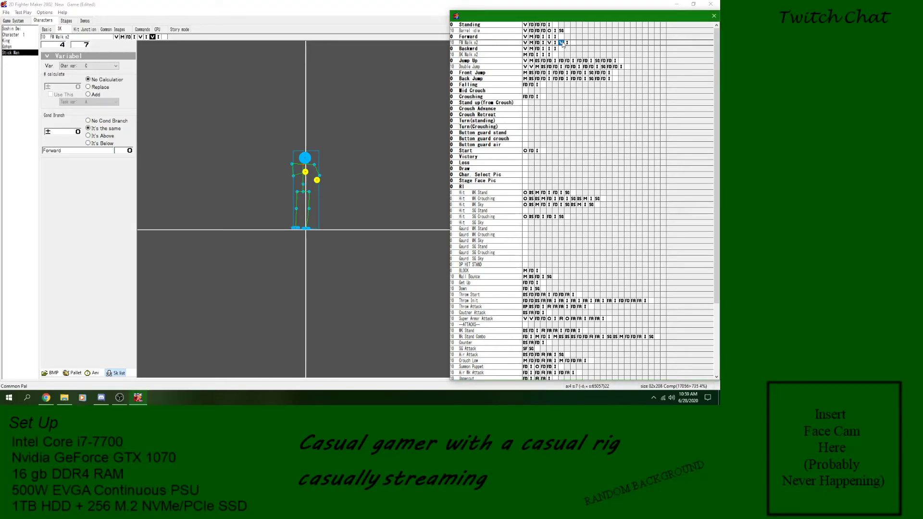
{"action": "left_click", "coordinate": [97, 151]}
{"action": "left_click", "coordinate": [147, 158]}
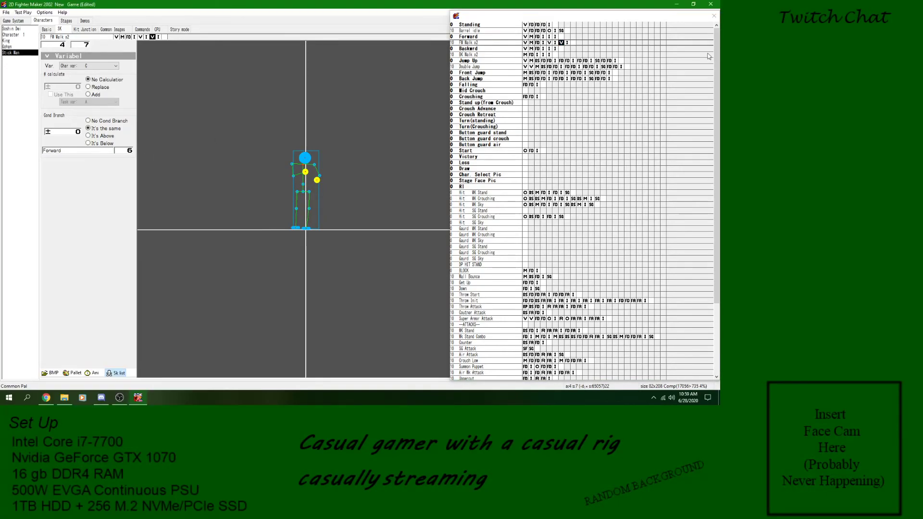
{"action": "left_click", "coordinate": [492, 42]}
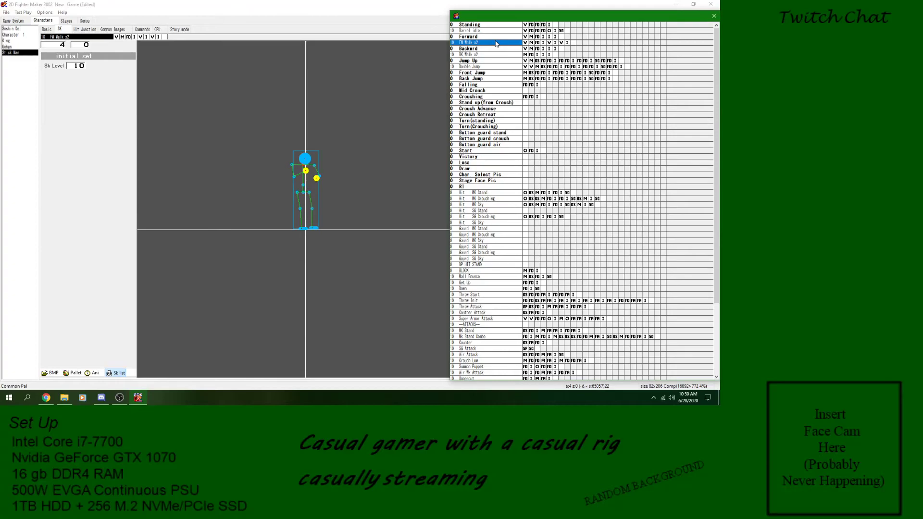
{"action": "left_click", "coordinate": [6, 13]}
{"action": "left_click", "coordinate": [14, 41]}
- Copy Forward's Movement block in front of its second and third Image blocks
{"action": "left_click", "coordinate": [531, 38]}
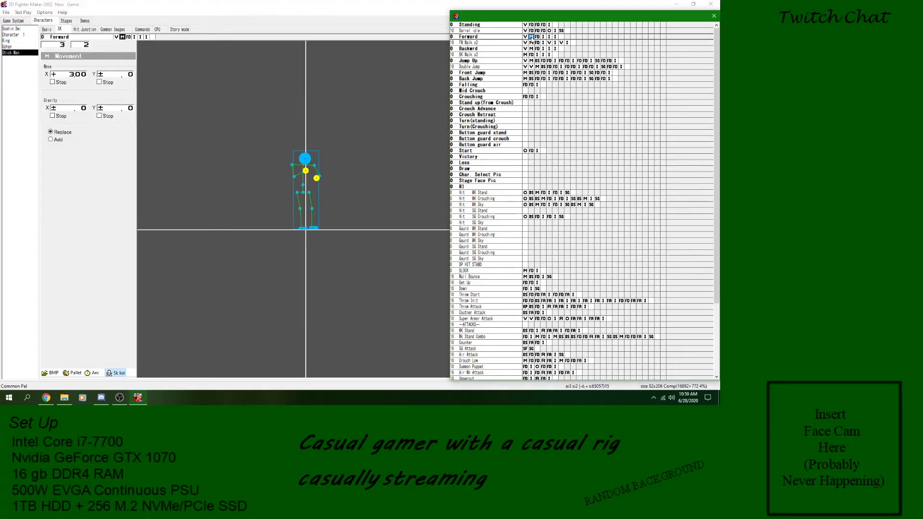
{"action": "left_click", "coordinate": [549, 37]}
{"action": "key", "text": "ctrl+v"}
{"action": "left_click", "coordinate": [559, 38]}
{"action": "key", "text": "ctrl+v"}
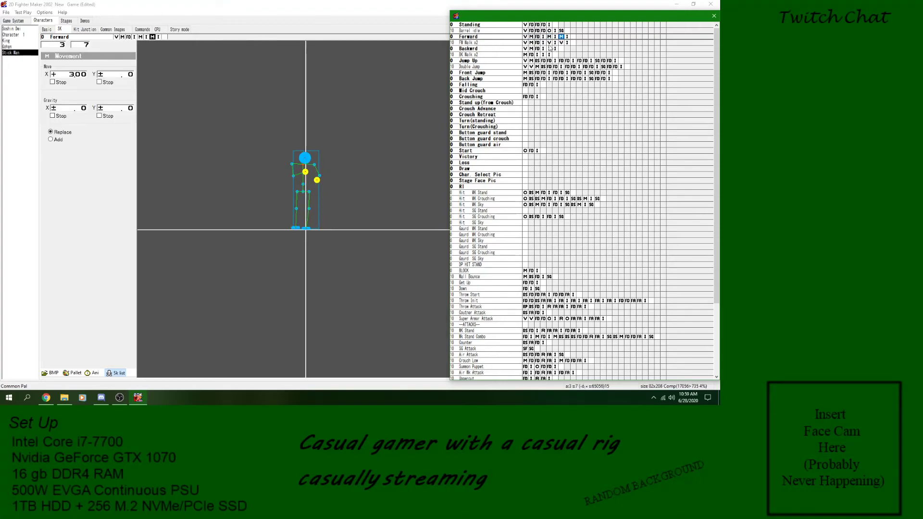
- Set the branches of FW Walk x2's second and third Variable blocks to Forward blocks 5 and 7, and save the game
{"action": "left_click", "coordinate": [549, 42]}
{"action": "left_click", "coordinate": [96, 150]}
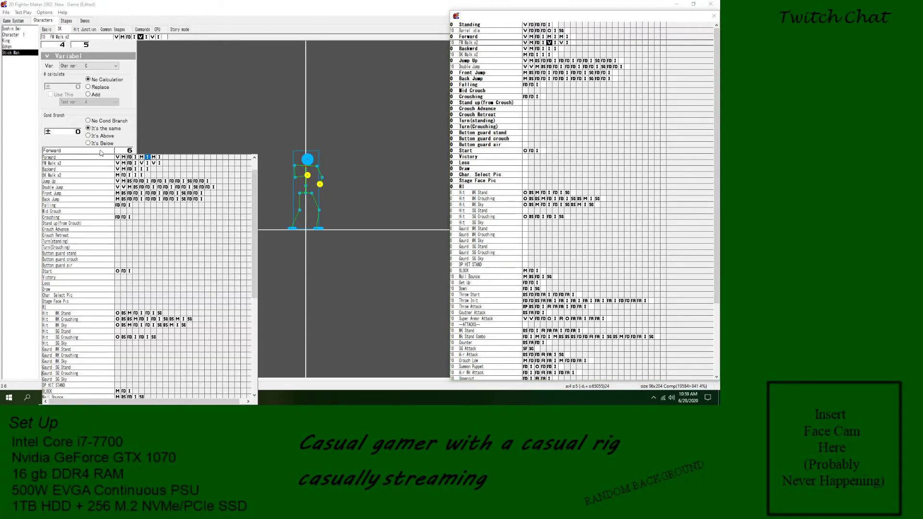
{"action": "left_click", "coordinate": [146, 158]}
{"action": "left_click", "coordinate": [560, 42]}
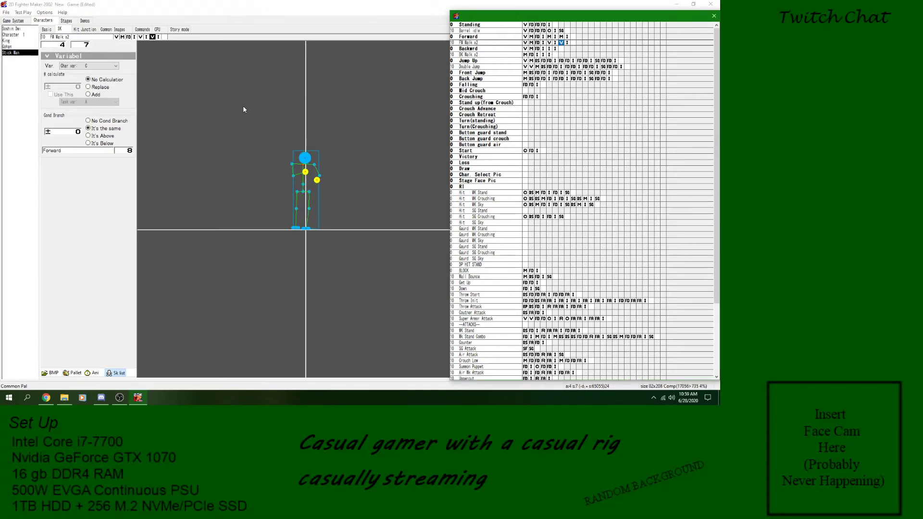
{"action": "left_click", "coordinate": [91, 154]}
{"action": "left_click", "coordinate": [91, 151]}
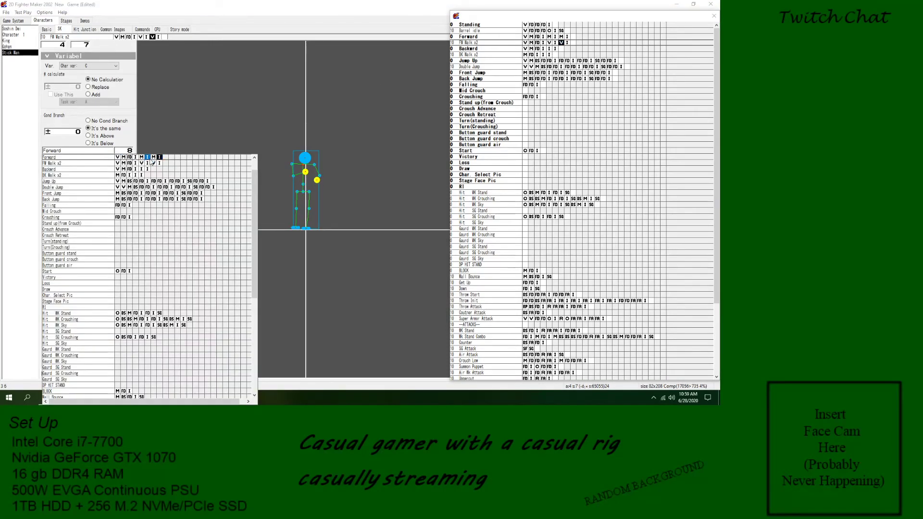
{"action": "left_click", "coordinate": [154, 161]}
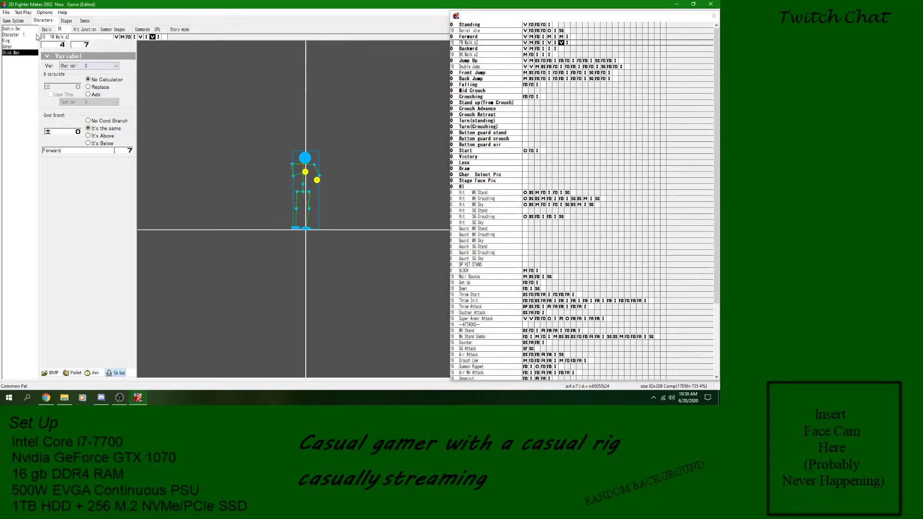
{"action": "left_click", "coordinate": [7, 13]}
{"action": "left_click", "coordinate": [13, 41]}
- Run a test battle and walk Stick Man backward and forward to check the Super Speed walking skills
{"action": "left_click", "coordinate": [22, 14]}
{"action": "left_click", "coordinate": [101, 212]}
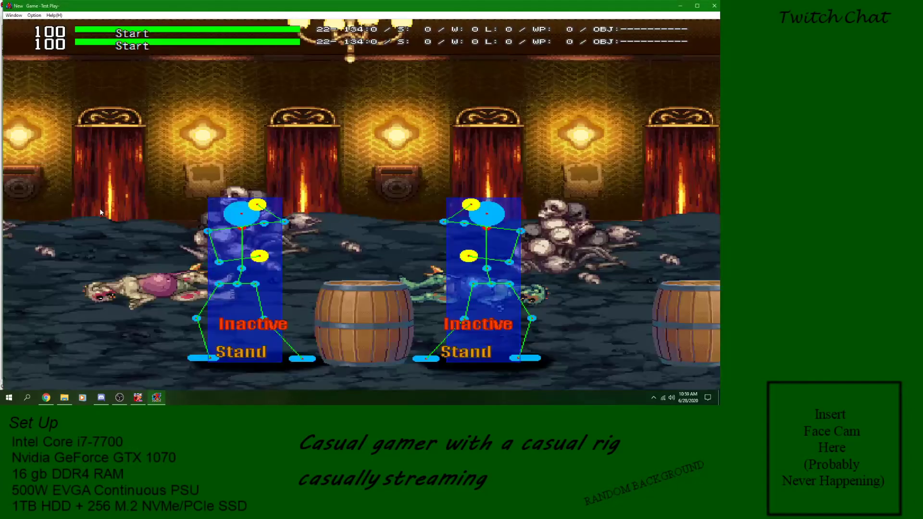
{"action": "key", "text": "Left"}
{"action": "key", "text": "z"}
{"action": "key", "text": "Right"}
{"action": "key", "text": "Left"}
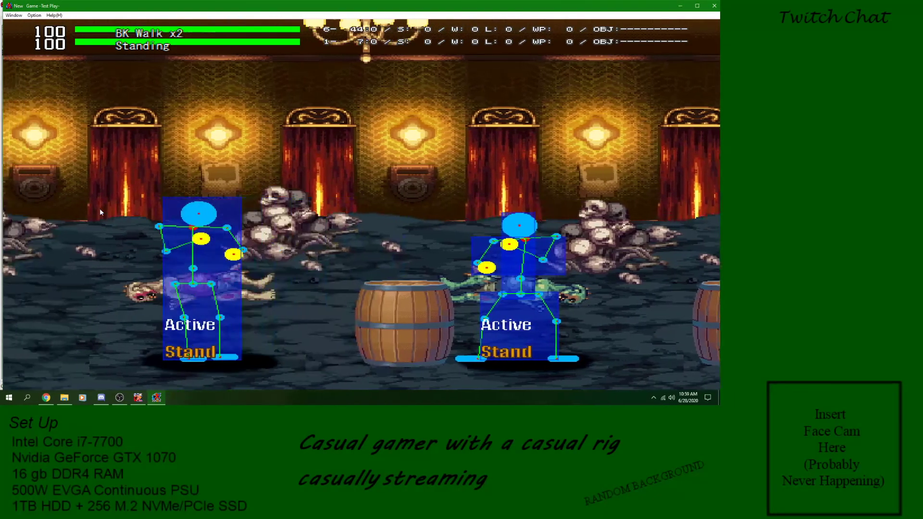
{"action": "key", "text": "Right"}
{"action": "key", "text": "Left"}
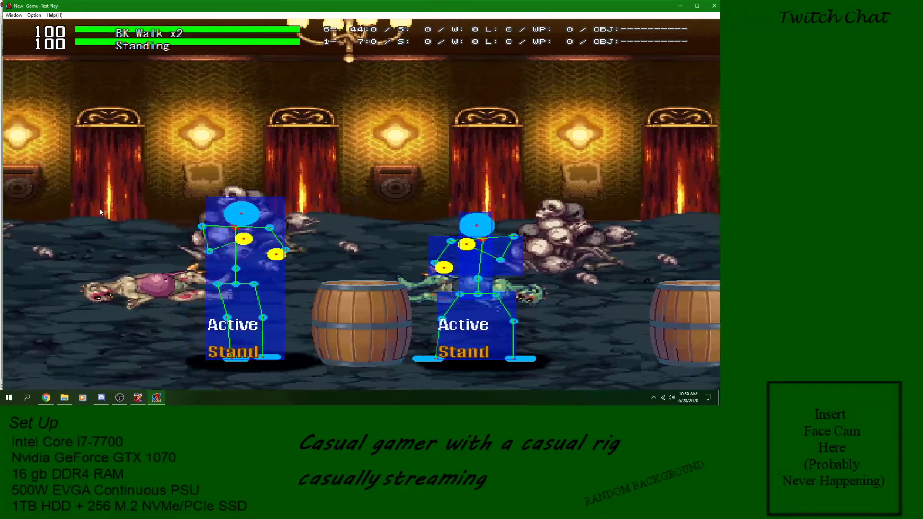
{"action": "key", "text": "Right"}
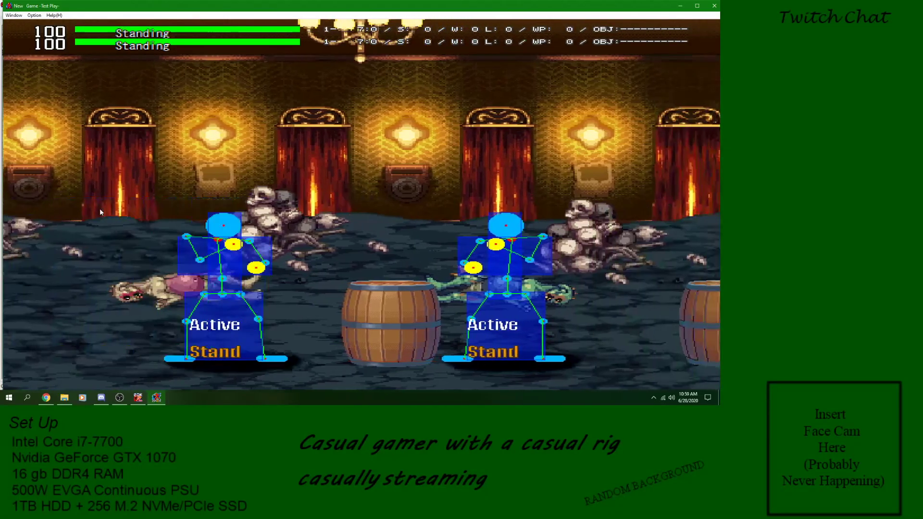
{"action": "left_click", "coordinate": [712, 6]}
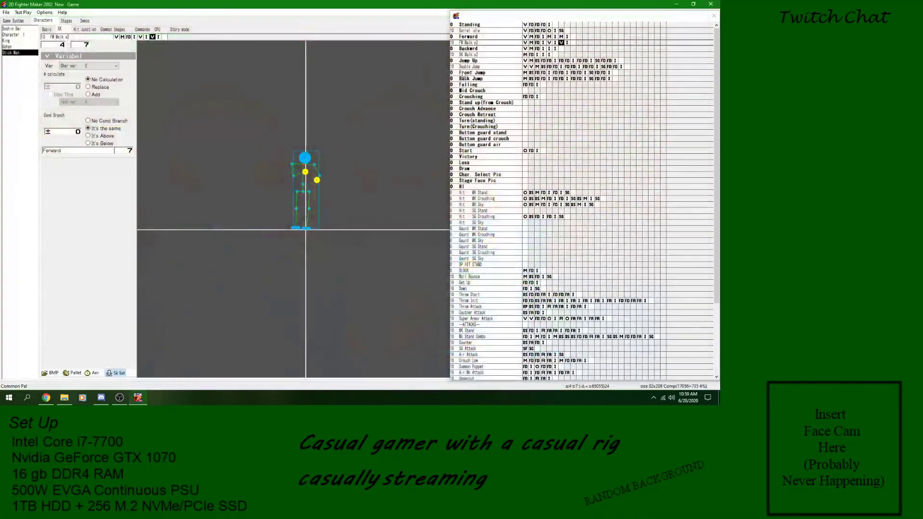
- Add an Object block to the Super Speed skill, directly after its second Variable block
{"action": "left_click_drag", "start_coordinate": [715, 55], "coordinate": [717, 297]}
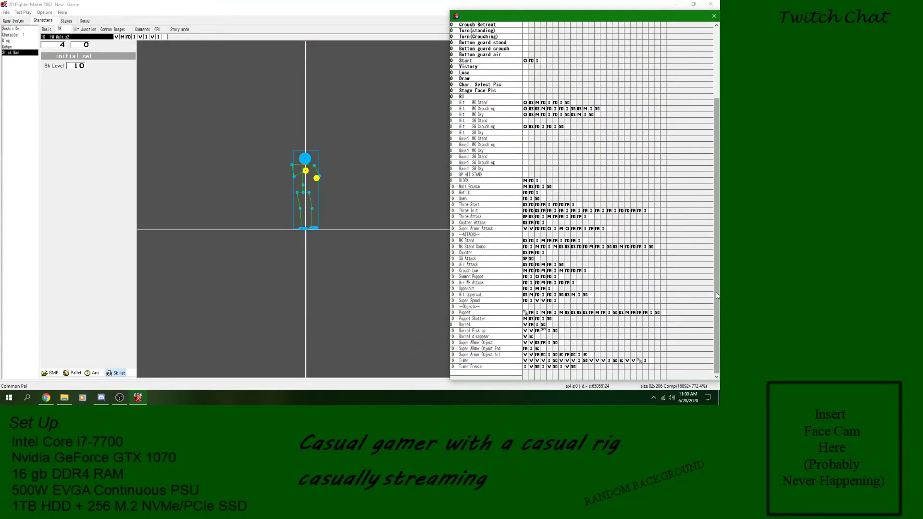
{"action": "left_click", "coordinate": [465, 301]}
{"action": "right_click", "coordinate": [518, 303]}
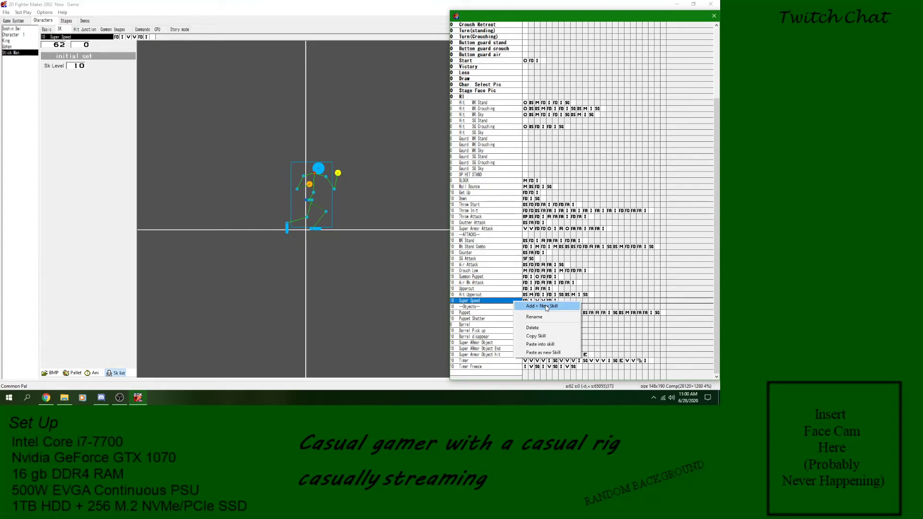
{"action": "left_click", "coordinate": [481, 301]}
{"action": "left_click", "coordinate": [536, 302]}
{"action": "right_click", "coordinate": [549, 301]}
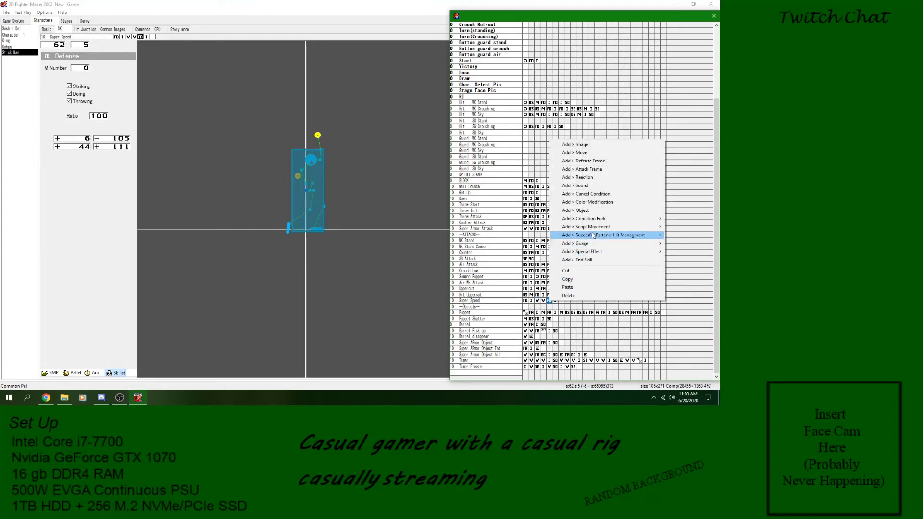
{"action": "left_click", "coordinate": [582, 210]}
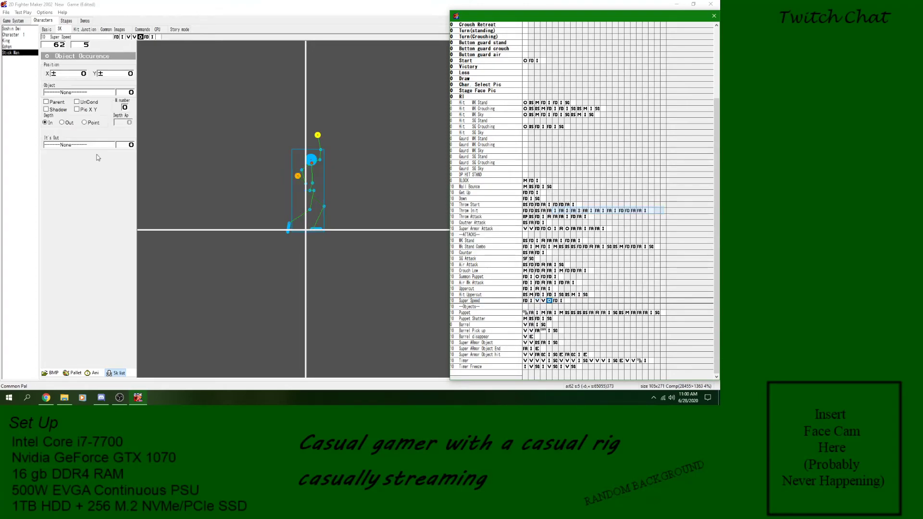
- Enable UnCond and Pic X Y on Super Speed's Object block, position it at X 61, Y 421, and set its depth to Out
{"action": "left_click", "coordinate": [76, 93]}
{"action": "left_click", "coordinate": [75, 105]}
{"action": "left_click", "coordinate": [87, 100]}
{"action": "left_click", "coordinate": [87, 102]}
{"action": "left_click", "coordinate": [79, 109]}
{"action": "left_click_drag", "start_coordinate": [154, 68], "coordinate": [154, 69]}
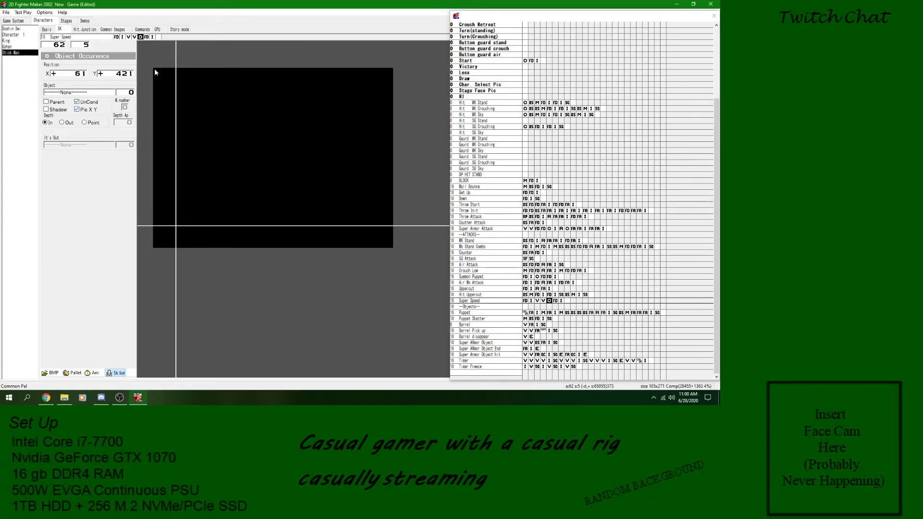
{"action": "left_click", "coordinate": [61, 123]}
- Assign the Timer skill as the object spawned by Super Speed's Object block, and save the game
{"action": "left_click", "coordinate": [68, 96]}
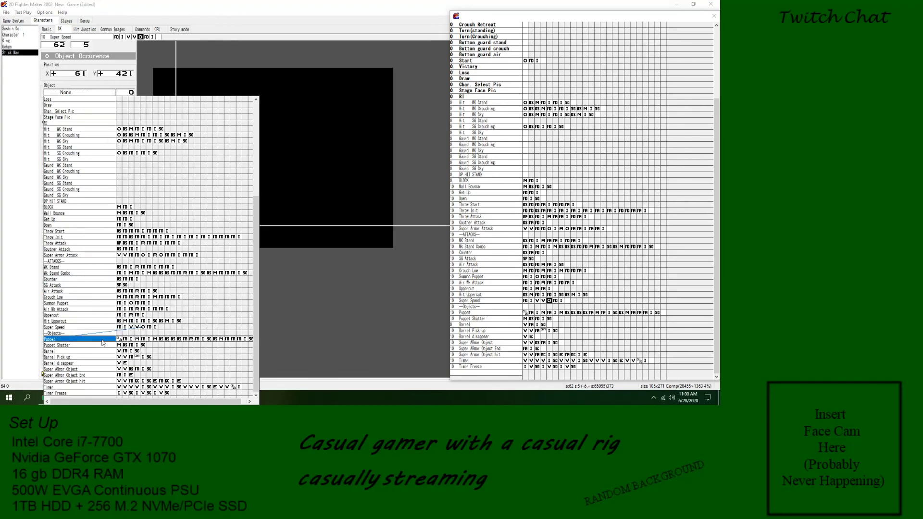
{"action": "left_click", "coordinate": [94, 386]}
{"action": "left_click", "coordinate": [5, 12]}
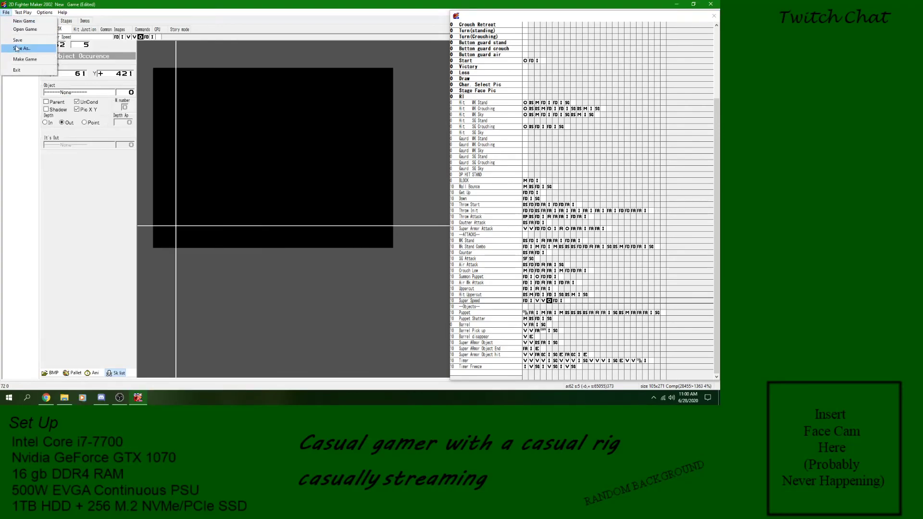
{"action": "left_click", "coordinate": [18, 47]}
- Run another test battle and walk Stick Man in both directions to check the speed switching and the Super Speed timer
{"action": "left_click", "coordinate": [22, 13]}
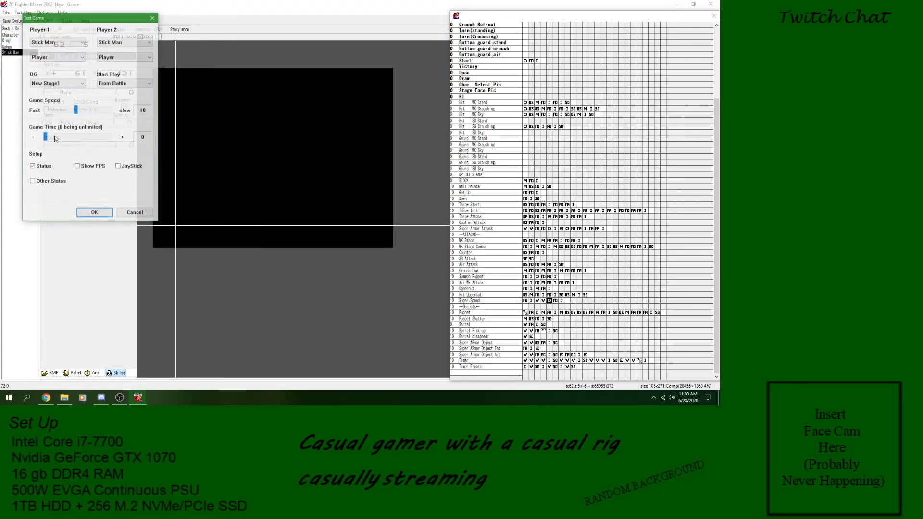
{"action": "left_click", "coordinate": [94, 211]}
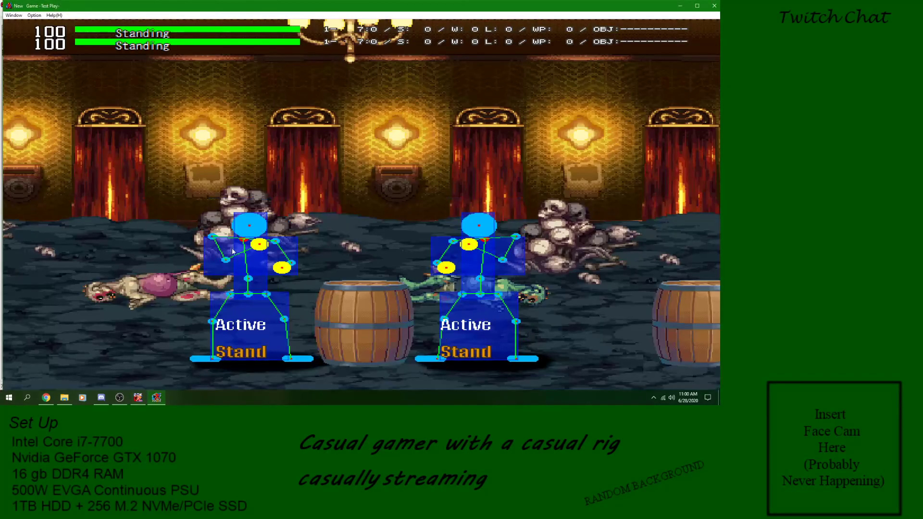
{"action": "key", "text": "Left"}
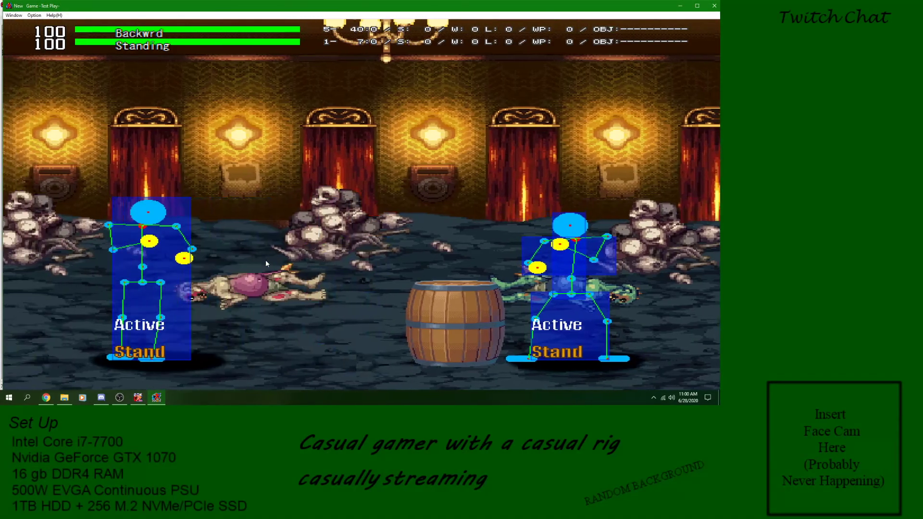
{"action": "key", "text": "Left"}
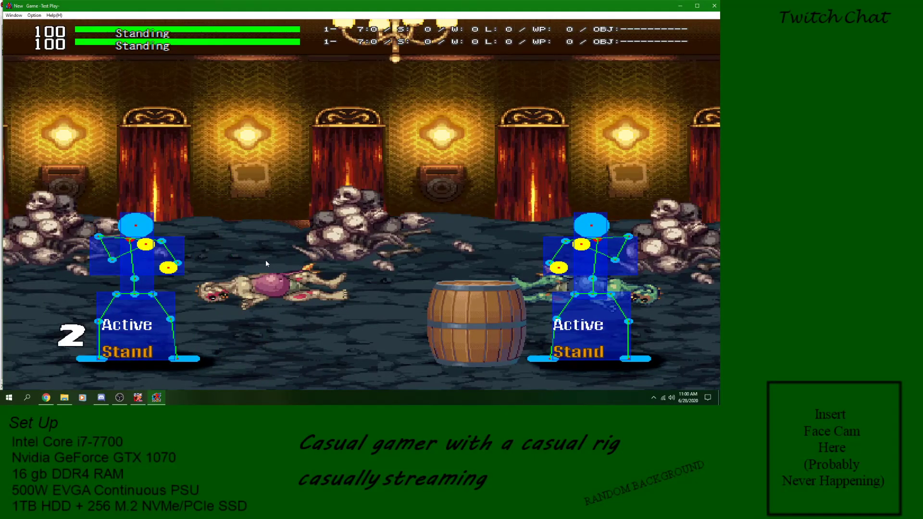
{"action": "key", "text": "Right"}
{"action": "key", "text": "Right"}
{"action": "key", "text": "Left"}
{"action": "key", "text": "Left"}
{"action": "key", "text": "Right"}
{"action": "key", "text": "Right"}
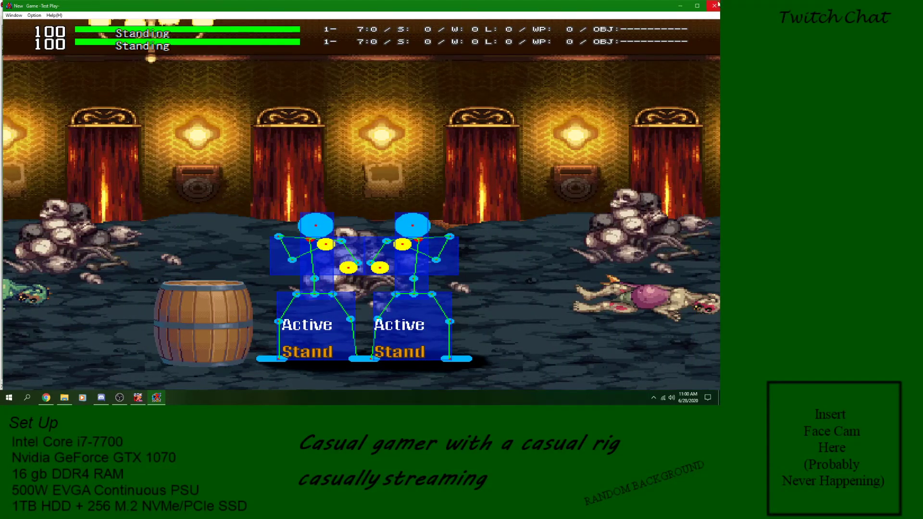
{"action": "left_click", "coordinate": [718, 5]}
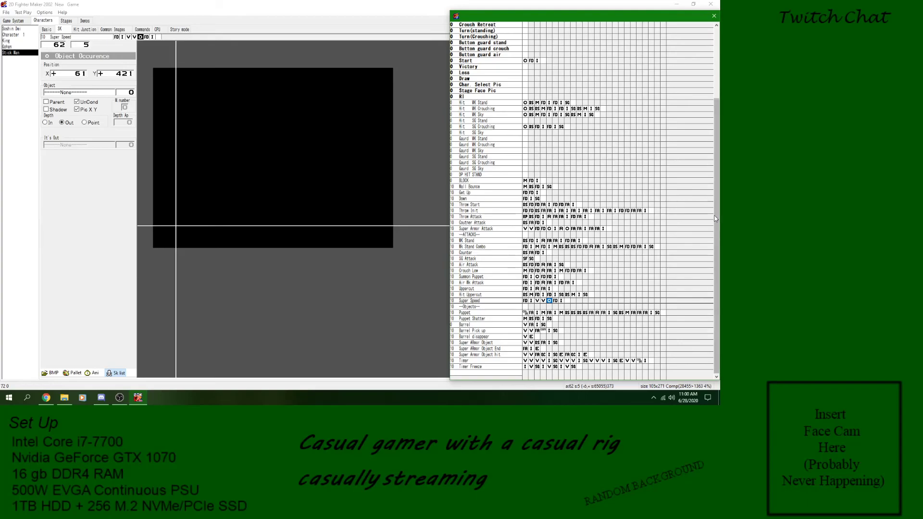
- Examine FW Walk x2's Variable and Image blocks and compare them with the Movement blocks in Forward
{"action": "scroll", "coordinate": [545, 48], "scroll_direction": "up", "scroll_amount": 5}
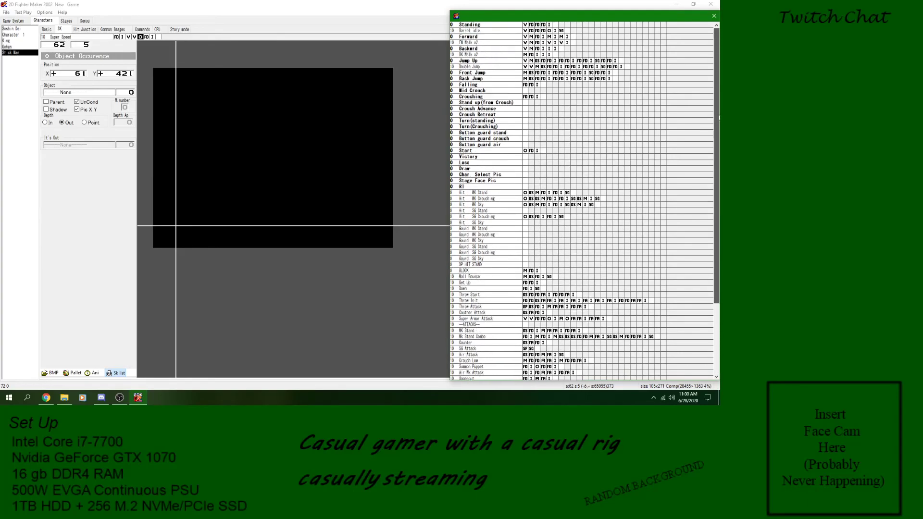
{"action": "left_click", "coordinate": [538, 42]}
{"action": "left_click", "coordinate": [548, 43]}
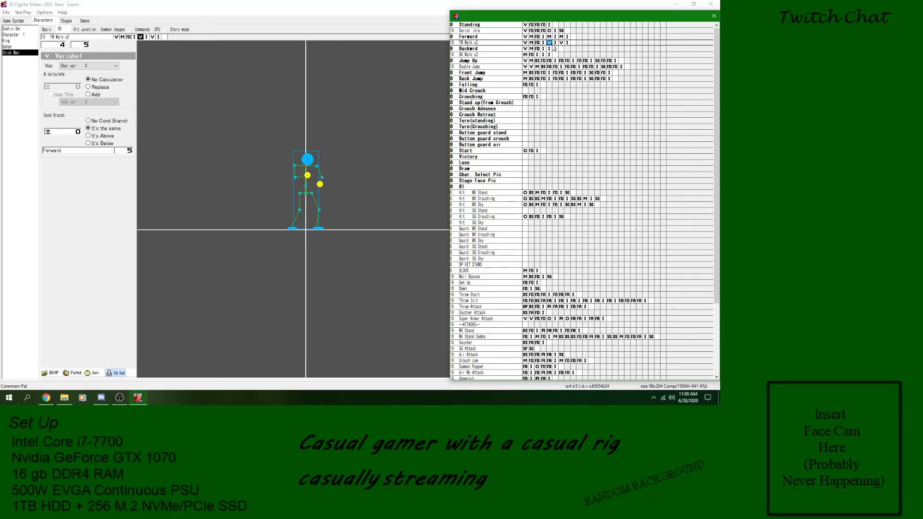
{"action": "left_click", "coordinate": [549, 37]}
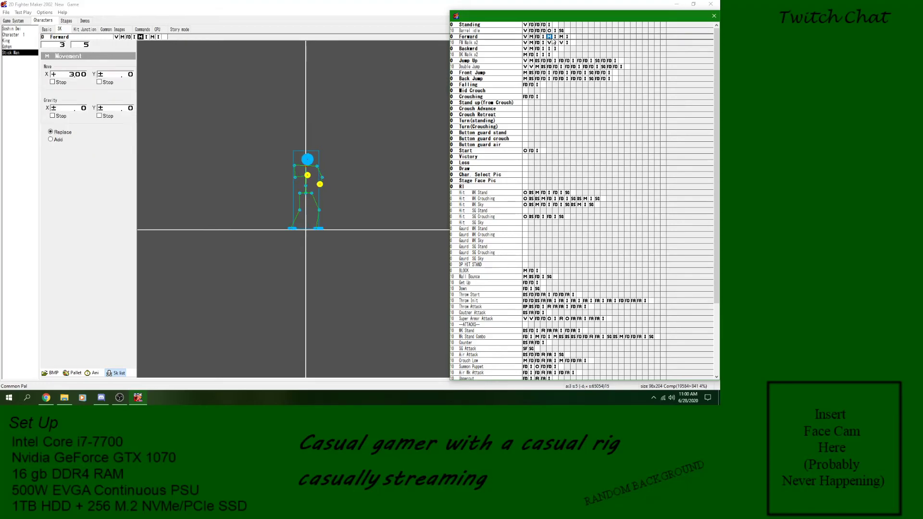
{"action": "left_click", "coordinate": [536, 43]}
{"action": "left_click", "coordinate": [548, 43]}
{"action": "left_click", "coordinate": [543, 42]}
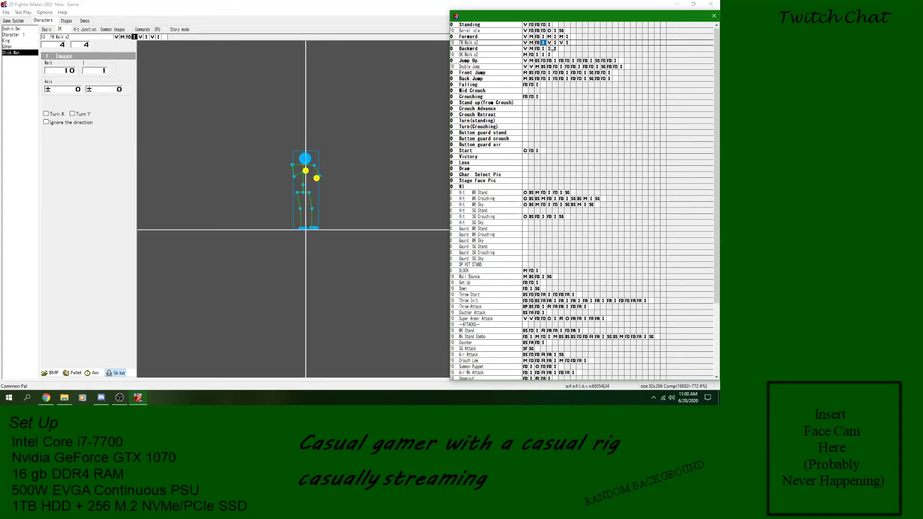
{"action": "left_click", "coordinate": [525, 43]}
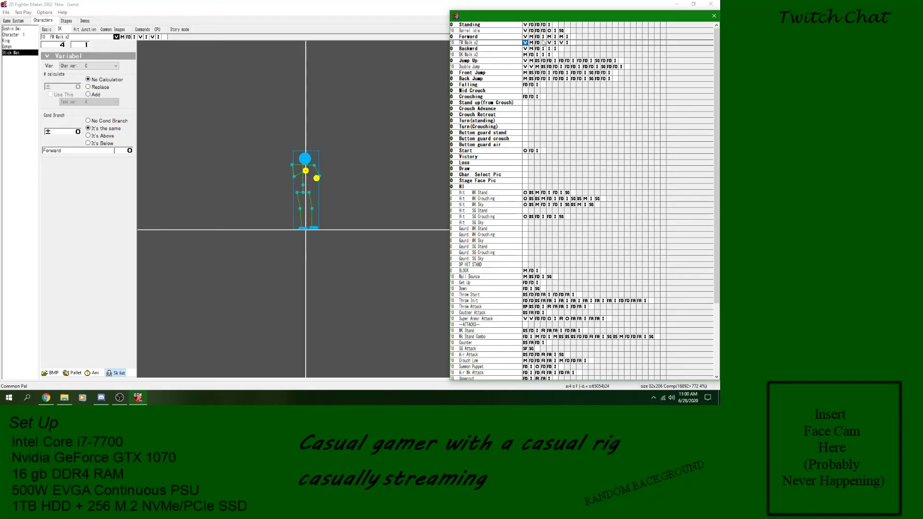
{"action": "left_click", "coordinate": [537, 43]}
{"action": "left_click", "coordinate": [542, 44]}
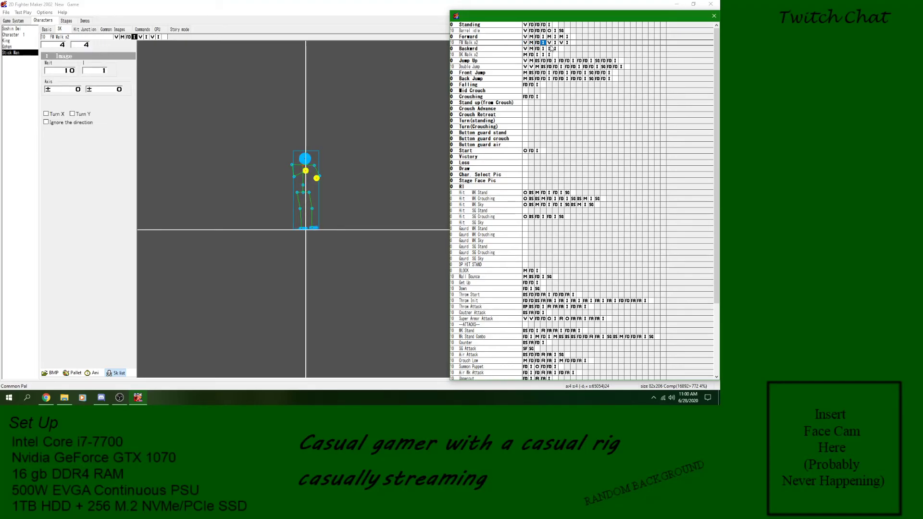
{"action": "left_click", "coordinate": [549, 45]}
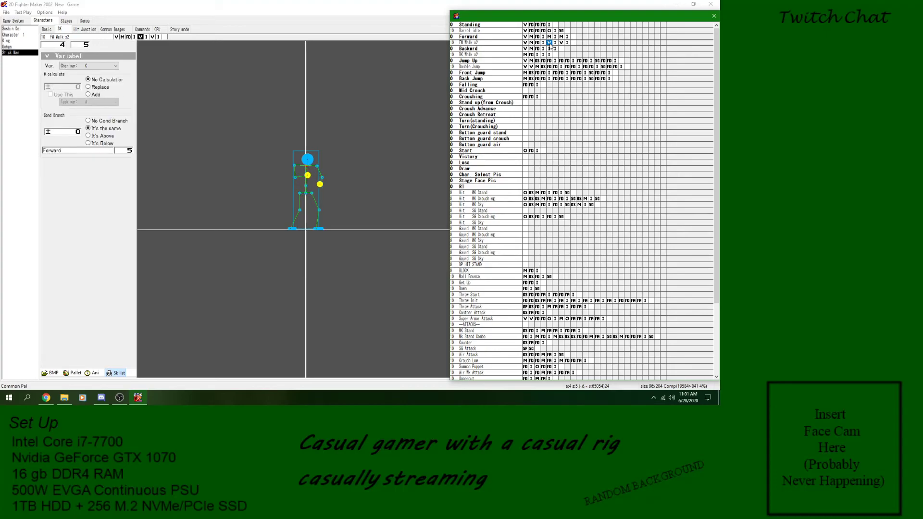
{"action": "left_click", "coordinate": [561, 43]}
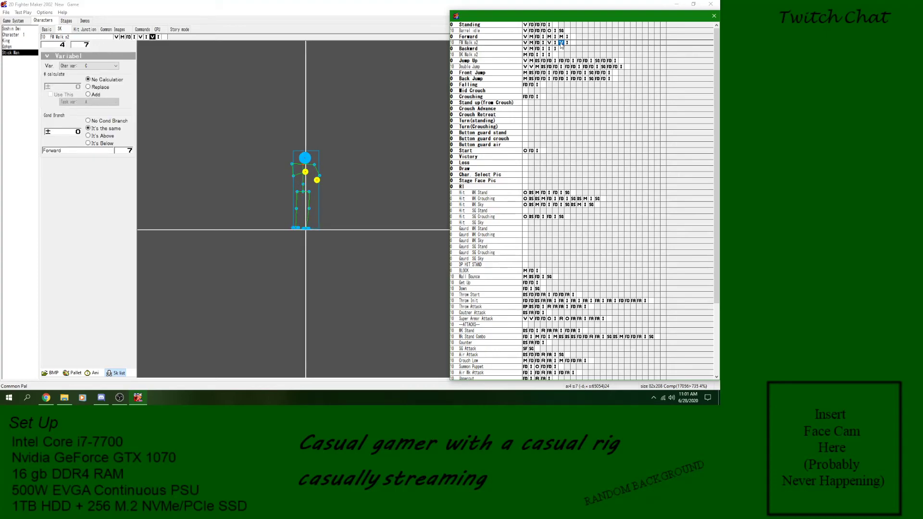
- Check the Char var C settings and branches in the Variable blocks of Forward, Backwrd and Super Speed
{"action": "left_click", "coordinate": [525, 37]}
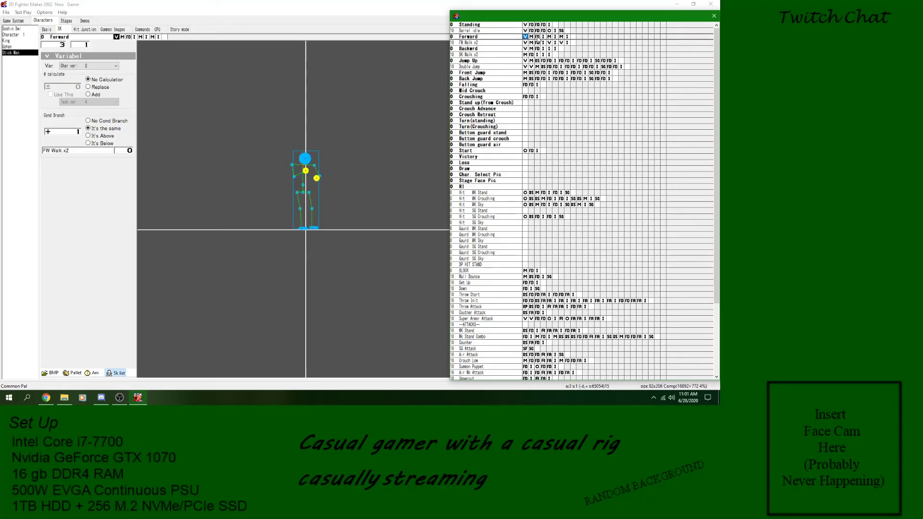
{"action": "left_click", "coordinate": [538, 37]}
{"action": "left_click", "coordinate": [524, 43]}
{"action": "left_click", "coordinate": [526, 49]}
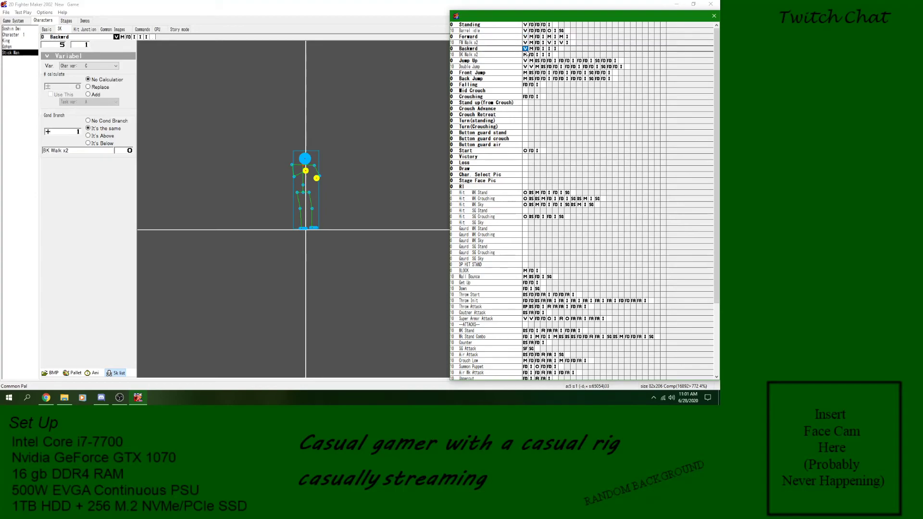
{"action": "left_click_drag", "start_coordinate": [716, 86], "coordinate": [712, 238]}
{"action": "left_click", "coordinate": [537, 301]}
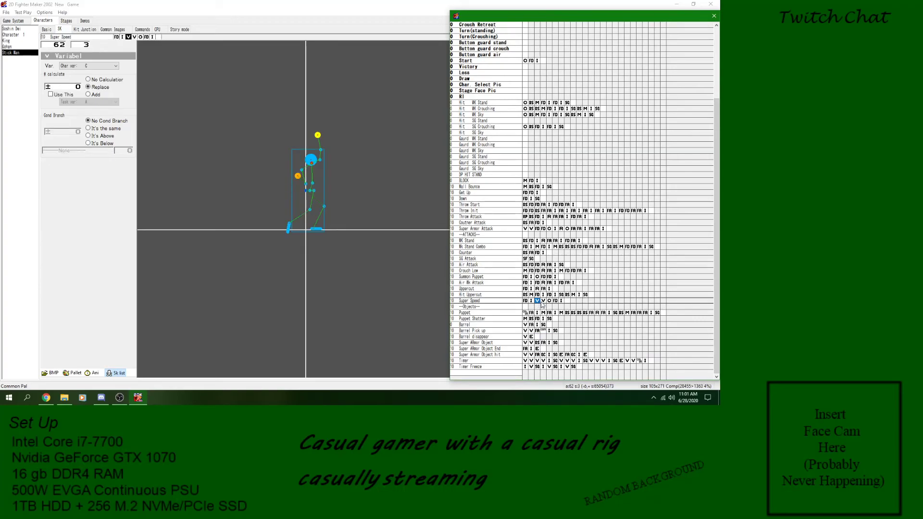
{"action": "left_click", "coordinate": [543, 300]}
{"action": "left_click_drag", "start_coordinate": [714, 241], "coordinate": [699, 134]}
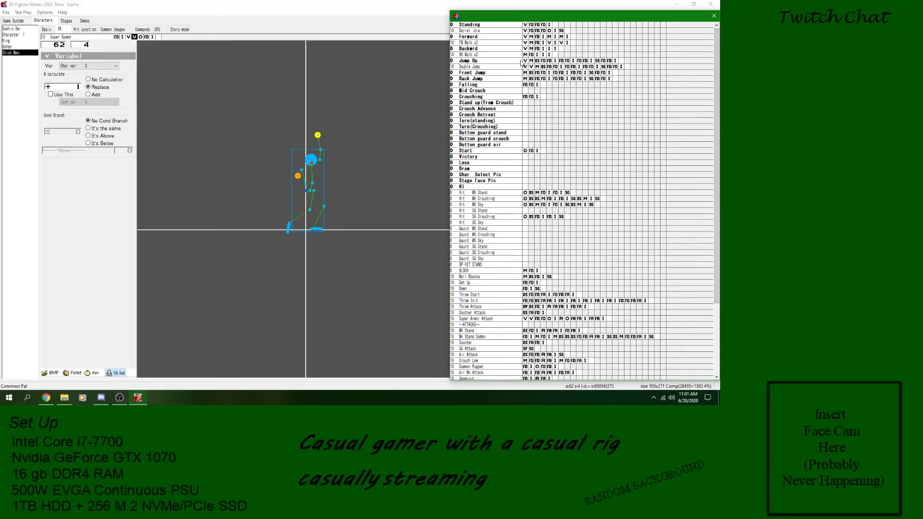
{"action": "left_click", "coordinate": [510, 49]}
{"action": "left_click", "coordinate": [537, 49]}
{"action": "left_click", "coordinate": [525, 49]}
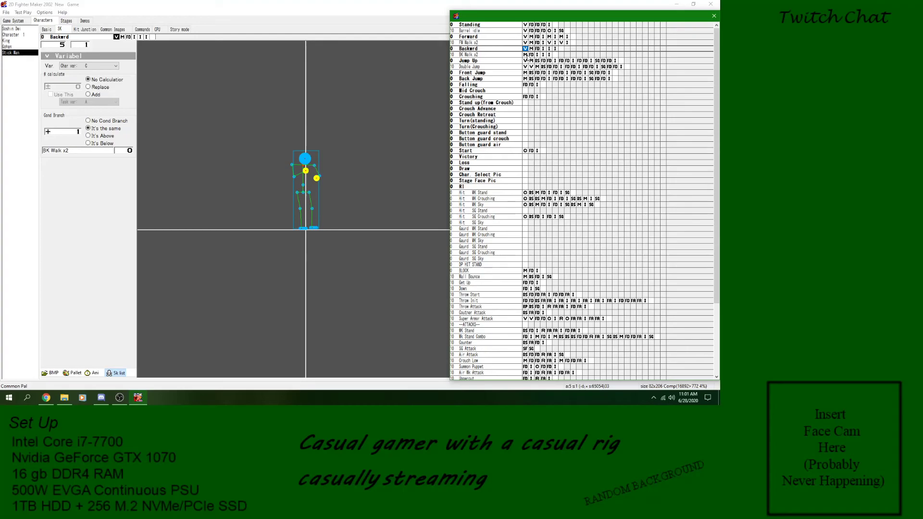
- Examine BK Walk x2's Movement, Defense and Image blocks alongside the Variable block in Backwrd
{"action": "left_click", "coordinate": [525, 54]}
{"action": "left_click", "coordinate": [531, 55]}
{"action": "left_click", "coordinate": [537, 55]}
{"action": "left_click", "coordinate": [542, 55]}
{"action": "left_click", "coordinate": [549, 54]}
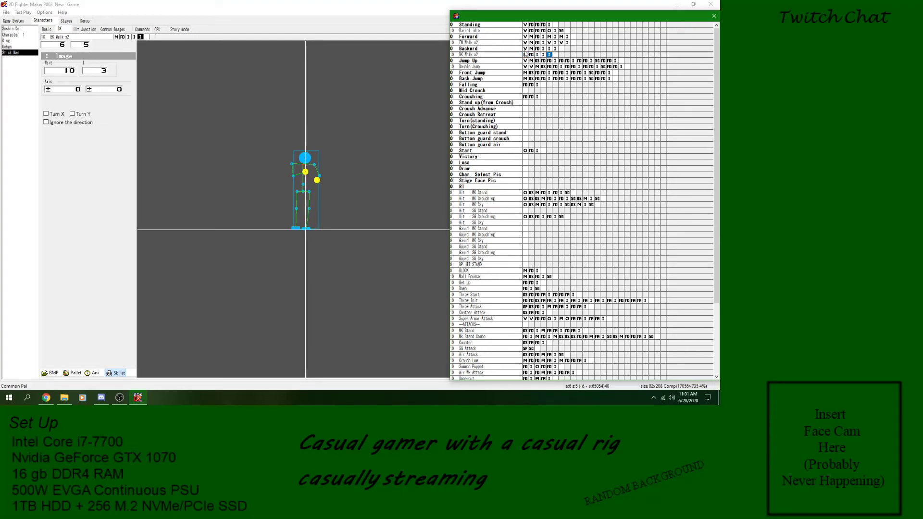
{"action": "left_click", "coordinate": [525, 49]}
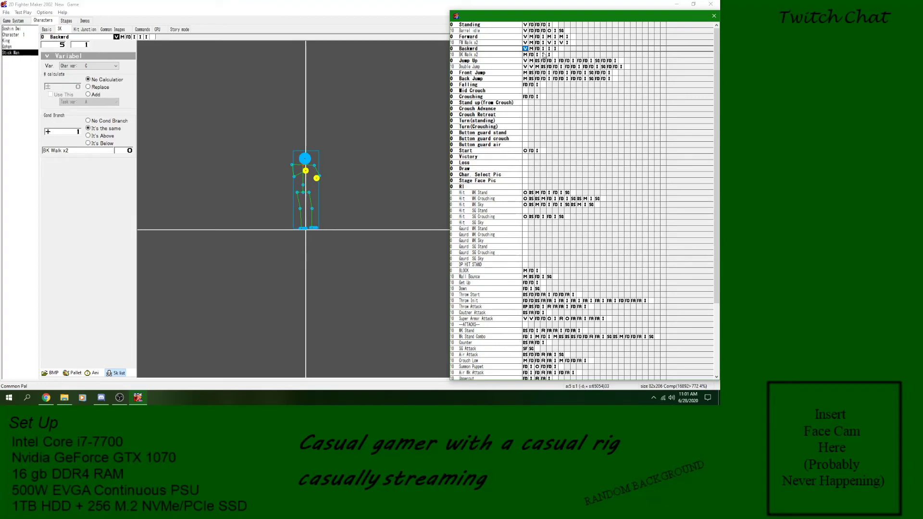
{"action": "left_click", "coordinate": [526, 54]}
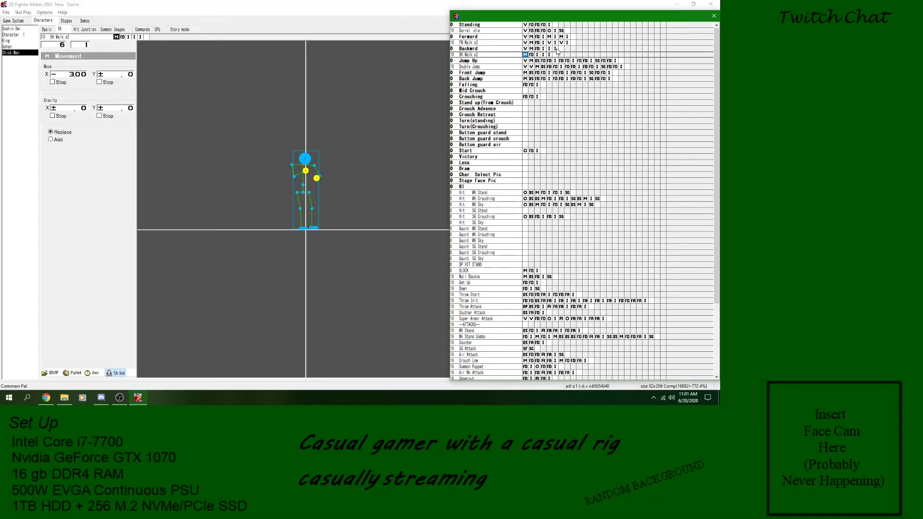
{"action": "left_click", "coordinate": [531, 55]}
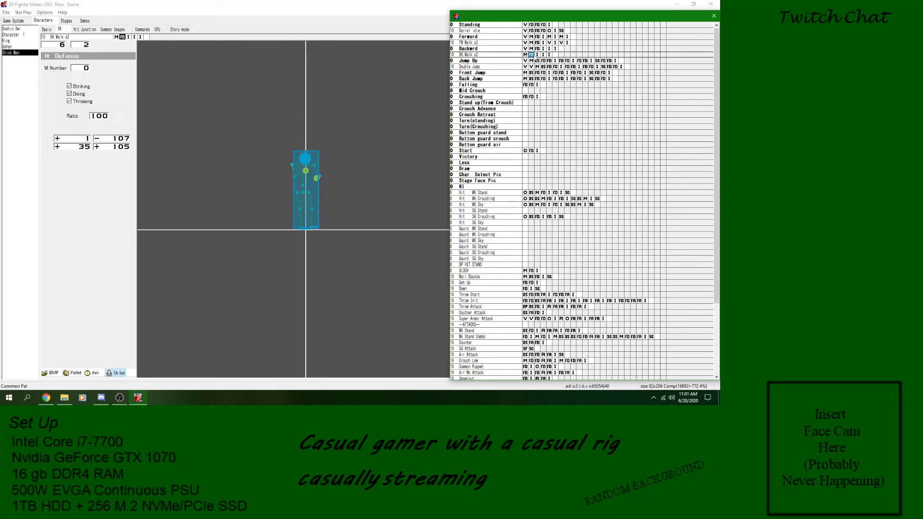
{"action": "left_click", "coordinate": [536, 55]}
{"action": "left_click", "coordinate": [543, 55]}
{"action": "left_click", "coordinate": [550, 55]}
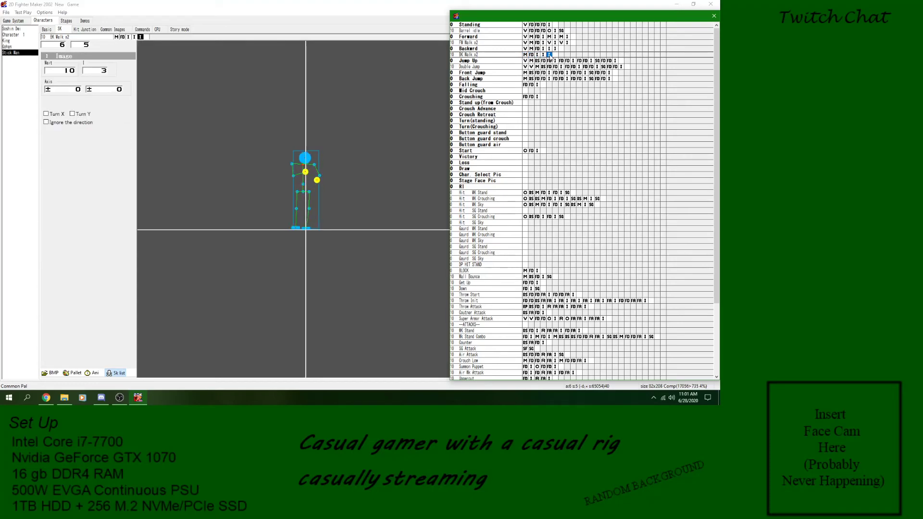
{"action": "left_click", "coordinate": [524, 55]}
{"action": "left_click", "coordinate": [531, 55]}
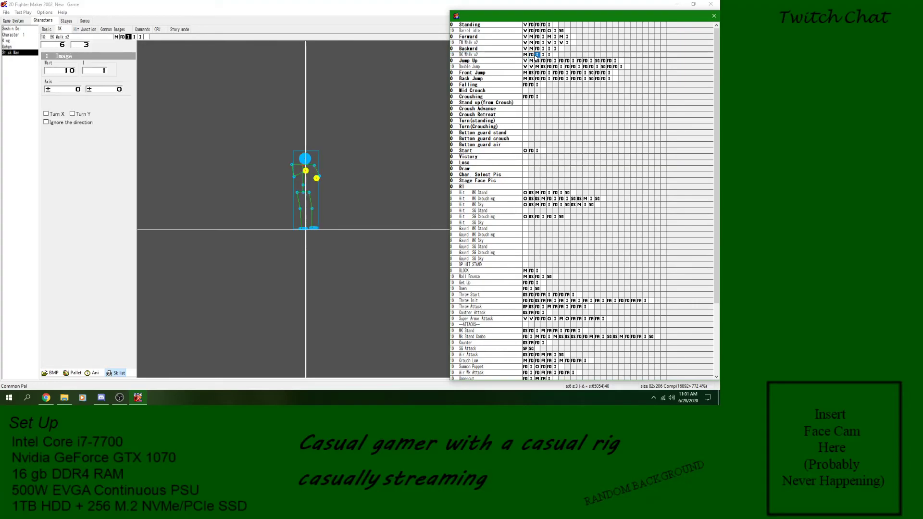
- Compare the opening Variable block branches of Forward and FW Walk x2, including FW Walk x2's Movement and first Image blocks
{"action": "left_click", "coordinate": [491, 49]}
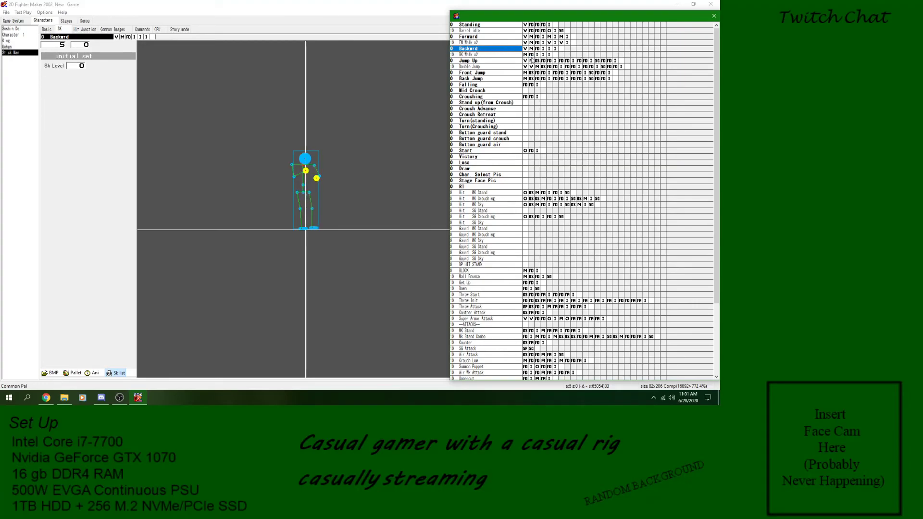
{"action": "left_click", "coordinate": [505, 37]}
{"action": "left_click", "coordinate": [493, 50]}
{"action": "left_click", "coordinate": [499, 38]}
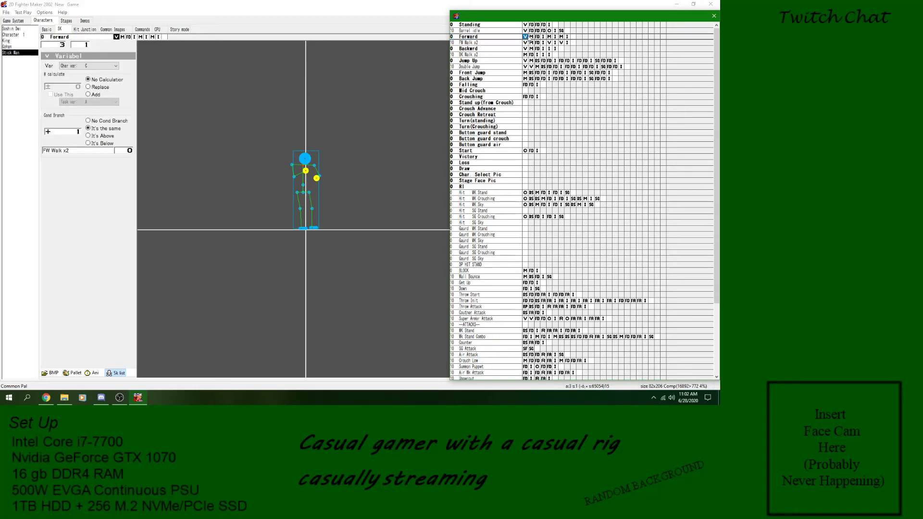
{"action": "left_click", "coordinate": [518, 43]}
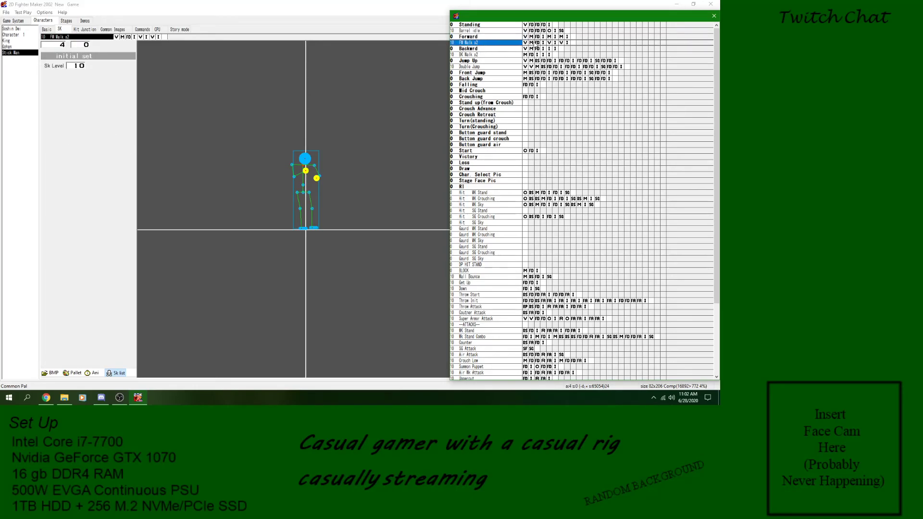
{"action": "left_click", "coordinate": [525, 38]}
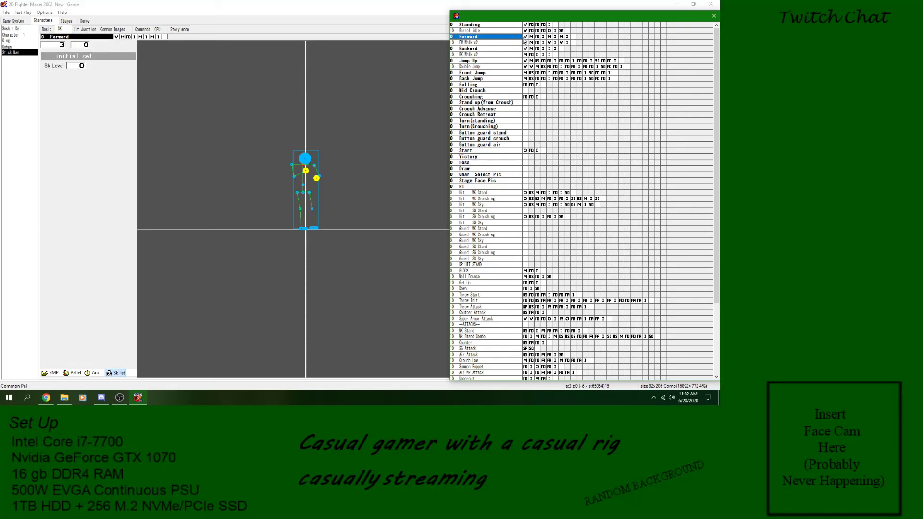
{"action": "left_click", "coordinate": [518, 38]}
{"action": "left_click", "coordinate": [525, 37]}
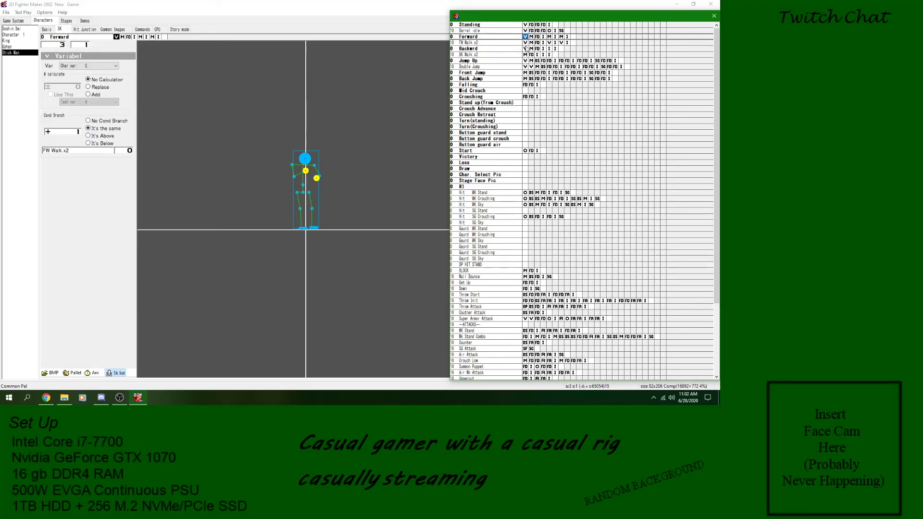
{"action": "left_click", "coordinate": [512, 44]}
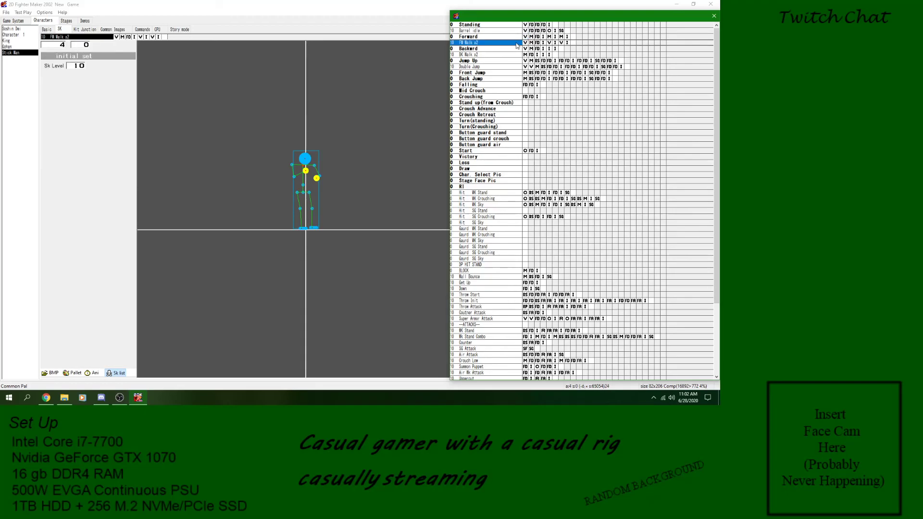
{"action": "left_click", "coordinate": [525, 43]}
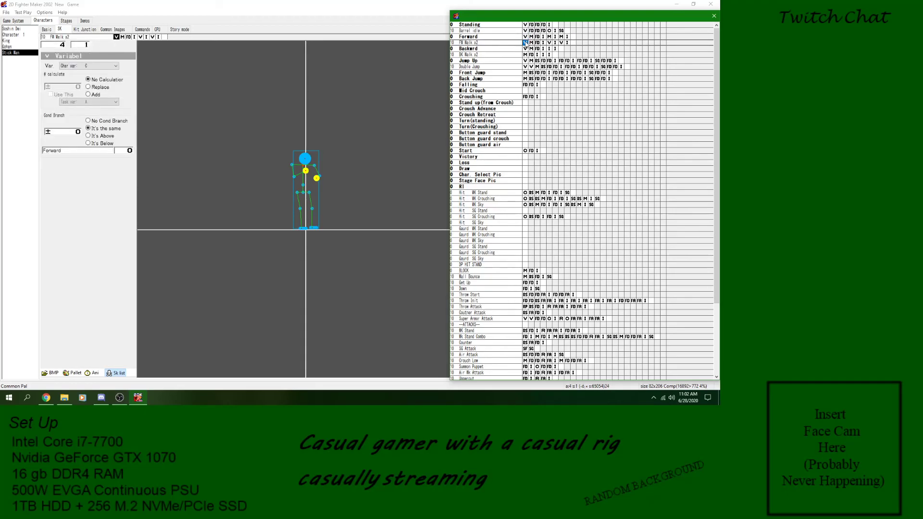
{"action": "left_click", "coordinate": [530, 43]}
{"action": "left_click", "coordinate": [542, 43]}
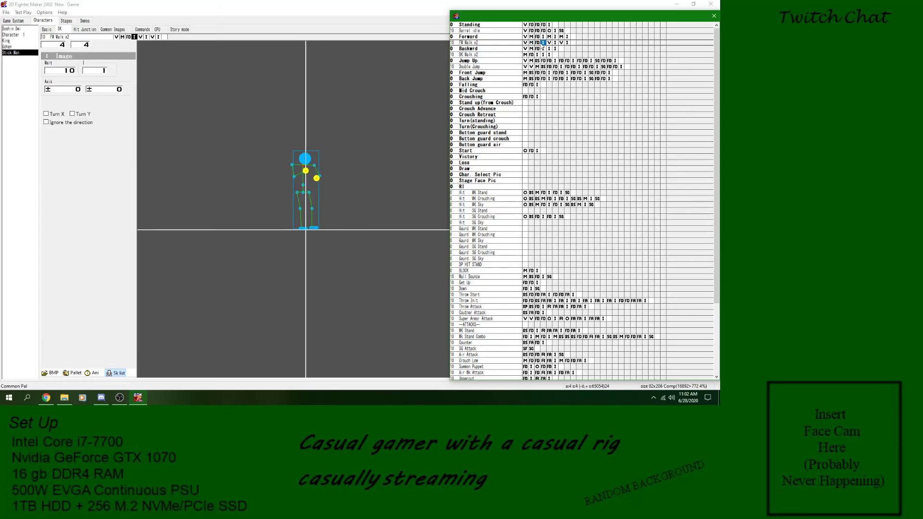
- Step through Forward's Image and Movement blocks and compare them with the closing blocks of FW Walk x2
{"action": "left_click", "coordinate": [493, 37]}
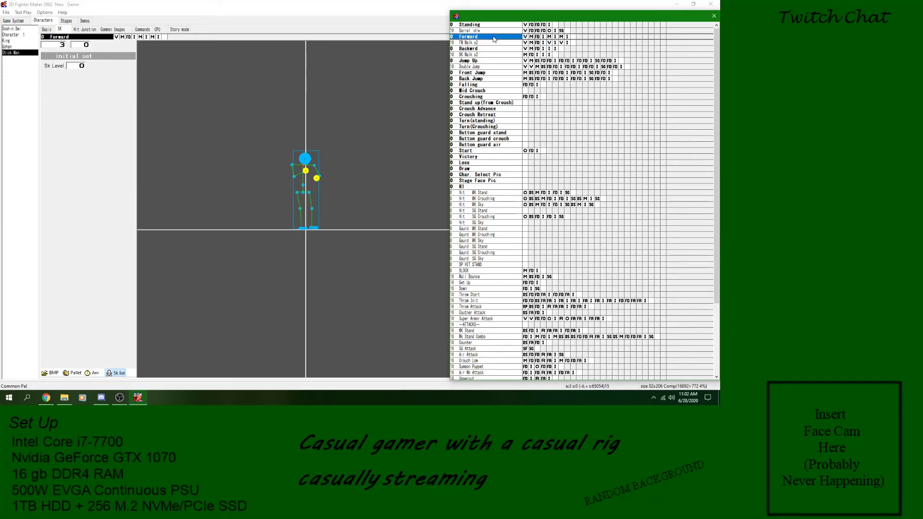
{"action": "left_click", "coordinate": [544, 37]}
{"action": "left_click", "coordinate": [549, 37]}
{"action": "left_click", "coordinate": [556, 37]}
{"action": "left_click", "coordinate": [566, 37]}
{"action": "left_click", "coordinate": [562, 42]}
{"action": "left_click", "coordinate": [537, 37]}
{"action": "left_click", "coordinate": [544, 37]}
{"action": "left_click", "coordinate": [555, 37]}
{"action": "left_click", "coordinate": [561, 37]}
{"action": "left_click", "coordinate": [567, 43]}
- Check the branch back to Forward in each FW Walk x2 Variable block against the neighbouring Image blocks
{"action": "left_click", "coordinate": [549, 42]}
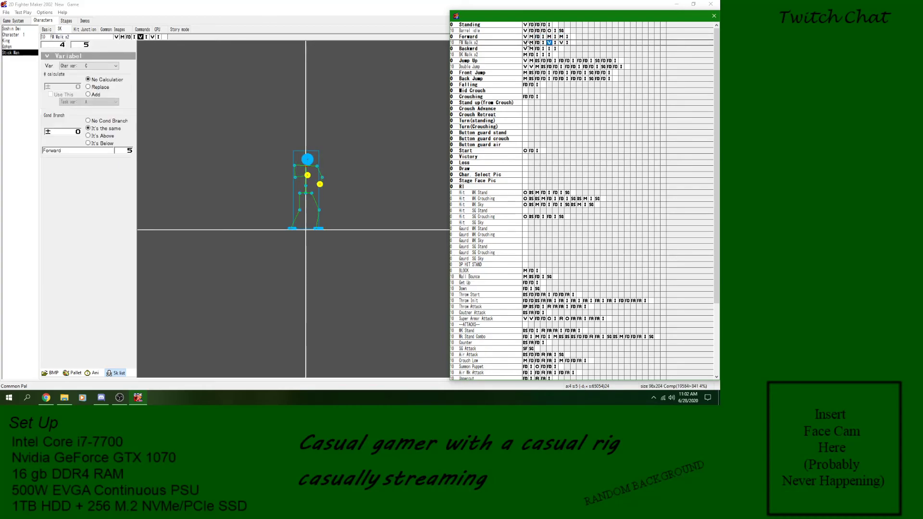
{"action": "left_click", "coordinate": [543, 42]}
{"action": "left_click", "coordinate": [555, 42]}
{"action": "left_click", "coordinate": [561, 43]}
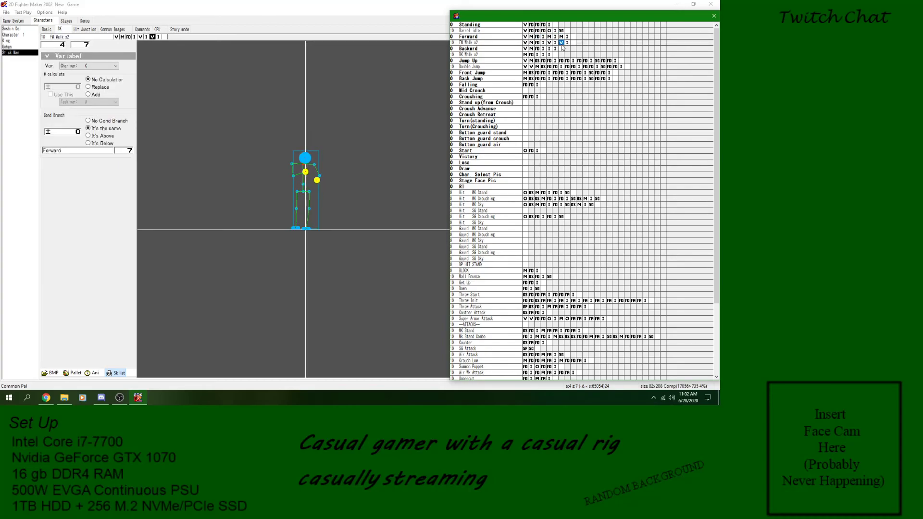
{"action": "left_click", "coordinate": [566, 43]}
{"action": "left_click", "coordinate": [524, 42]}
{"action": "left_click", "coordinate": [549, 42]}
{"action": "left_click", "coordinate": [543, 42]}
{"action": "left_click", "coordinate": [549, 42]}
{"action": "left_click", "coordinate": [555, 42]}
{"action": "left_click", "coordinate": [567, 43]}
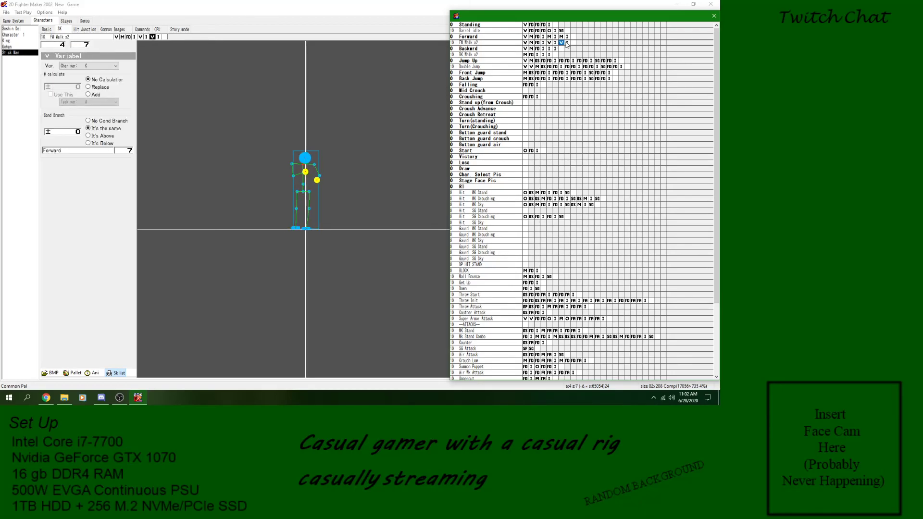
- Run a test battle with Stick Man and return to the FW Walk x2 skill
{"action": "left_click", "coordinate": [16, 13]}
{"action": "left_click", "coordinate": [16, 42]}
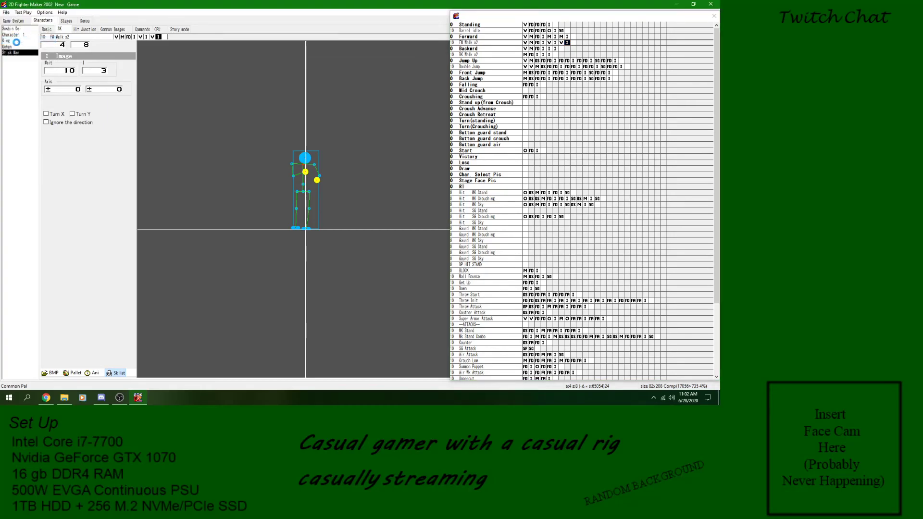
{"action": "left_click", "coordinate": [510, 44]}
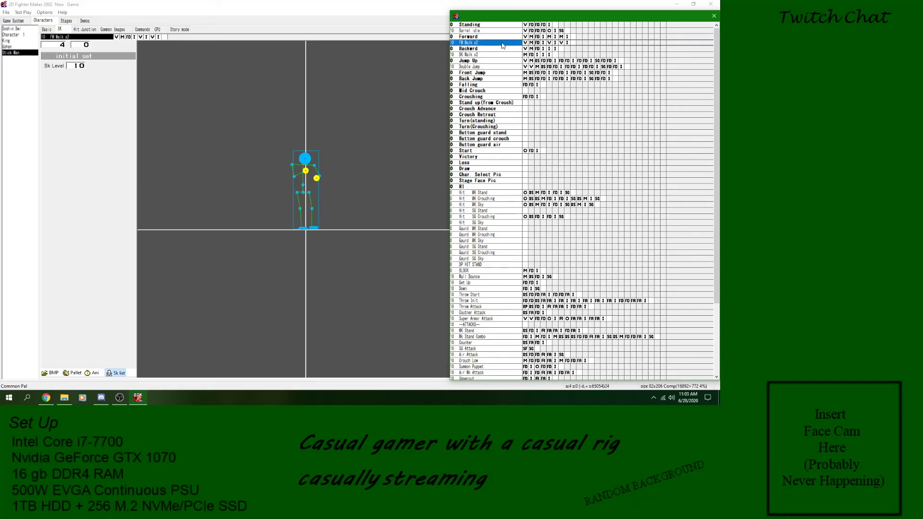
{"action": "left_click", "coordinate": [496, 49]}
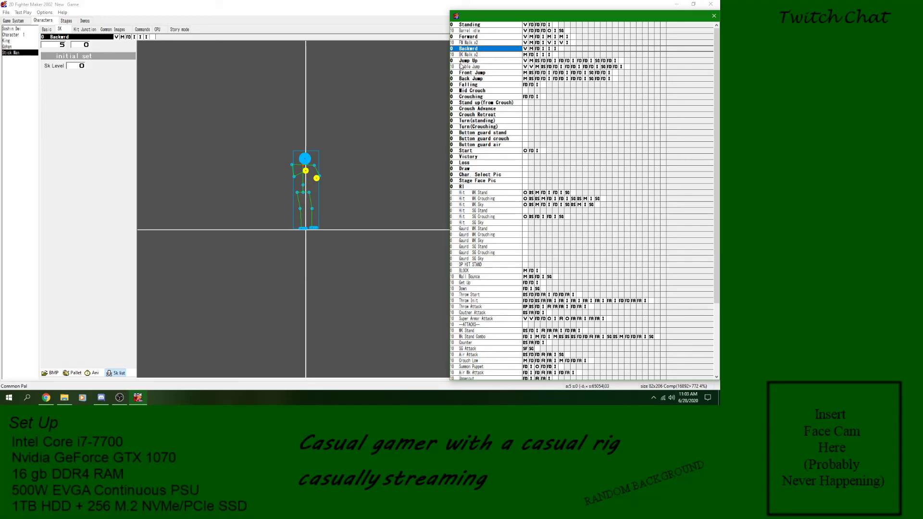
{"action": "left_click", "coordinate": [498, 61]}
{"action": "left_click", "coordinate": [500, 54]}
{"action": "left_click", "coordinate": [491, 38]}
{"action": "left_click", "coordinate": [491, 42]}
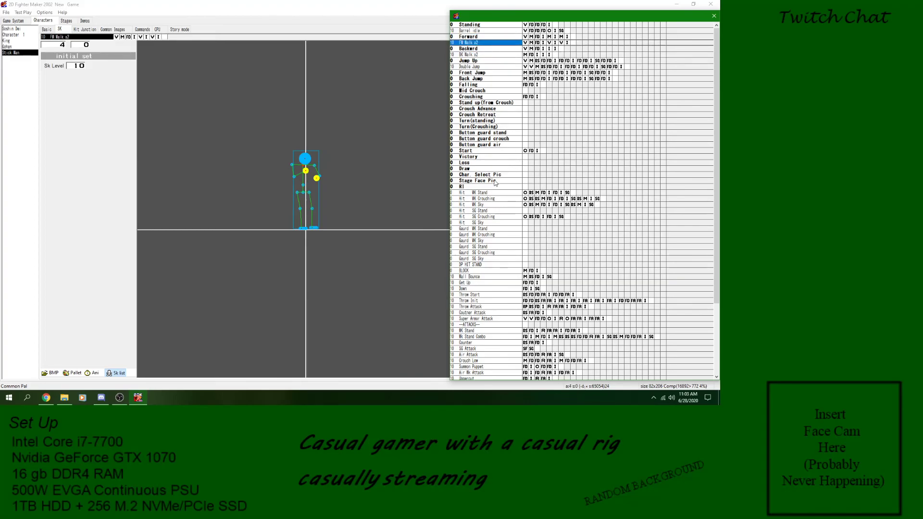
{"action": "left_click", "coordinate": [525, 229]}
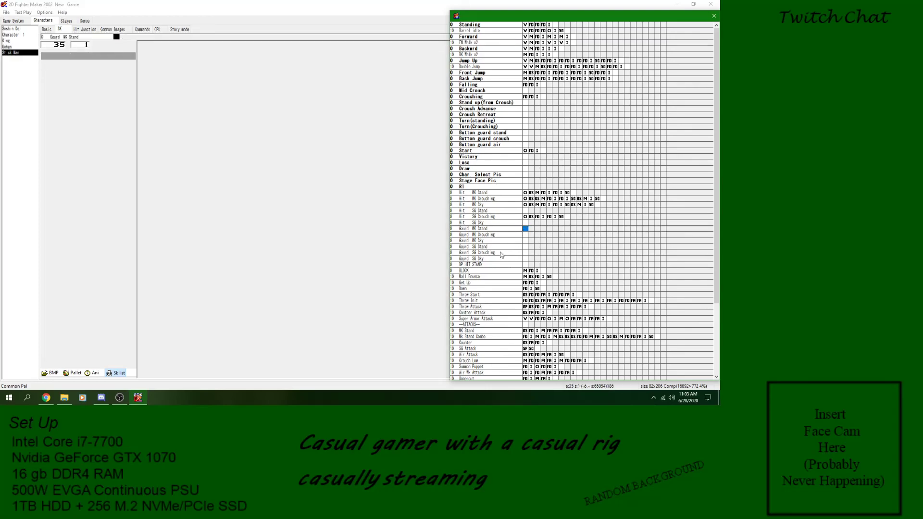
{"action": "left_click", "coordinate": [500, 287]}
{"action": "left_click", "coordinate": [501, 307]}
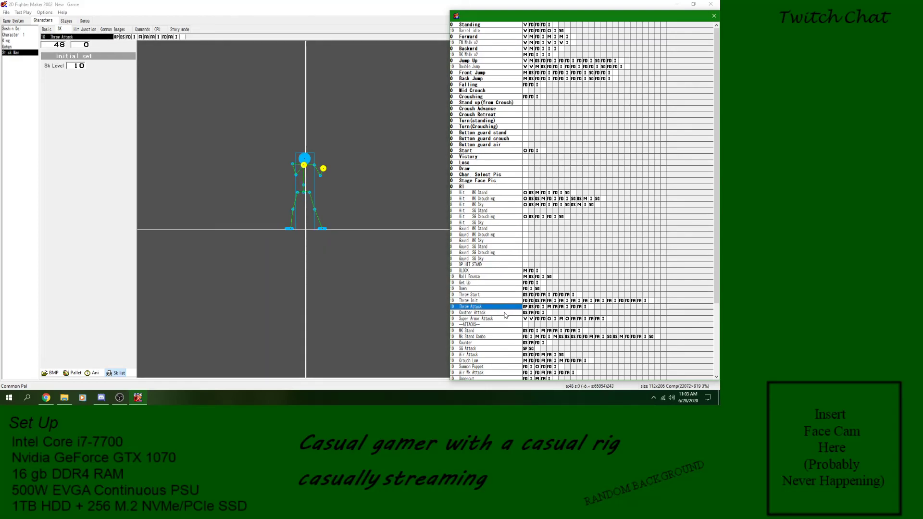
{"action": "left_click", "coordinate": [501, 337]}
{"action": "left_click", "coordinate": [493, 354]}
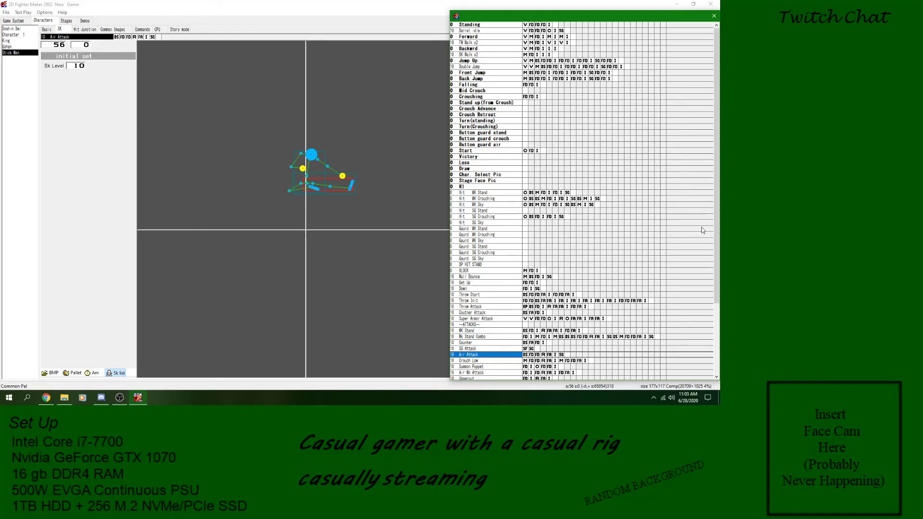
{"action": "left_click_drag", "start_coordinate": [717, 231], "coordinate": [716, 390]}
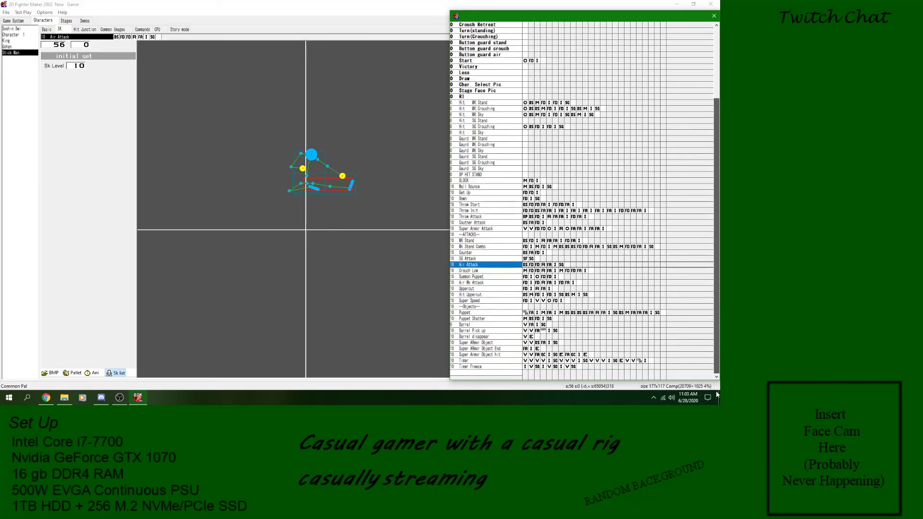
{"action": "left_click", "coordinate": [499, 289]}
{"action": "left_click", "coordinate": [500, 294]}
{"action": "left_click", "coordinate": [506, 318]}
{"action": "left_click_drag", "start_coordinate": [714, 356], "coordinate": [706, 227]}
{"action": "left_click", "coordinate": [492, 278]}
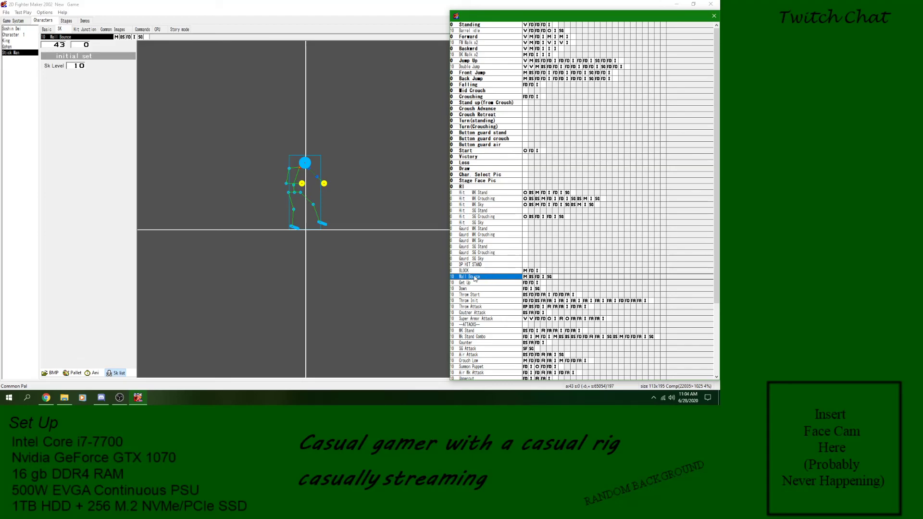
{"action": "left_click", "coordinate": [471, 284]}
{"action": "left_click", "coordinate": [471, 295]}
{"action": "left_click", "coordinate": [471, 311]}
{"action": "left_click", "coordinate": [483, 325]}
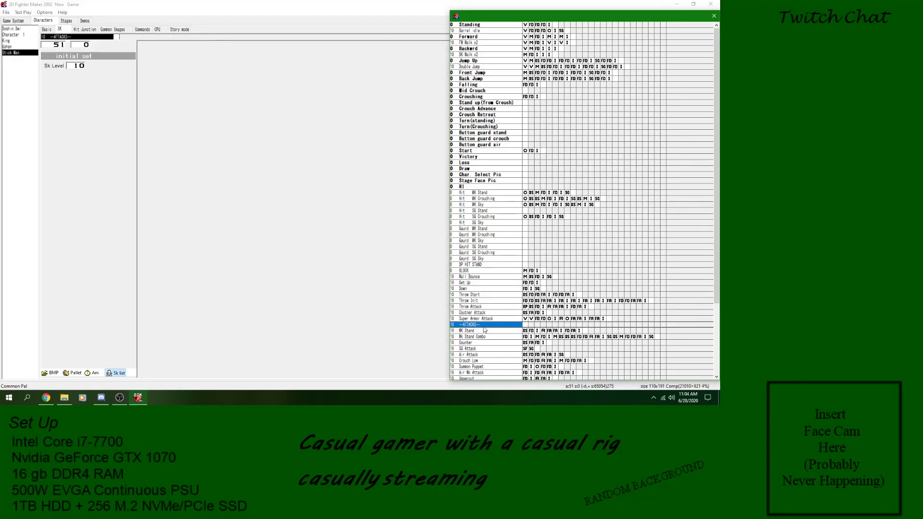
{"action": "left_click", "coordinate": [479, 337]}
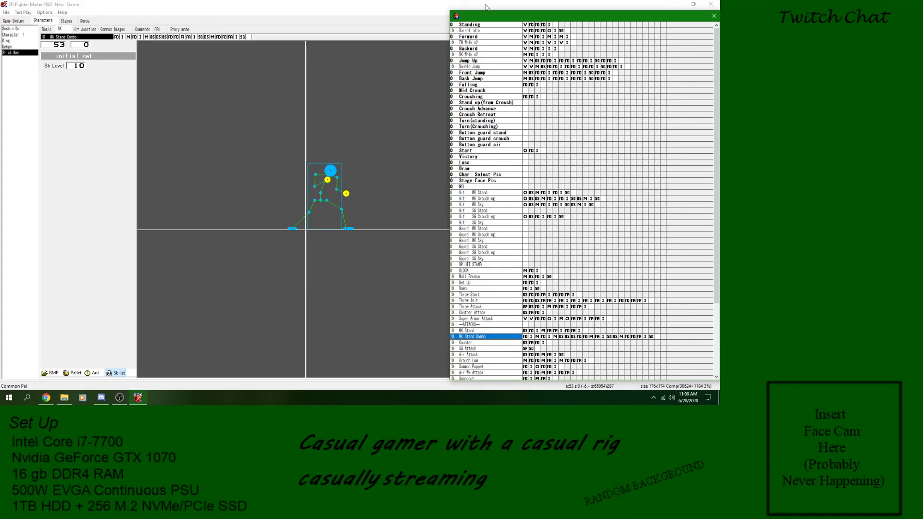
{"action": "left_click", "coordinate": [101, 397]}
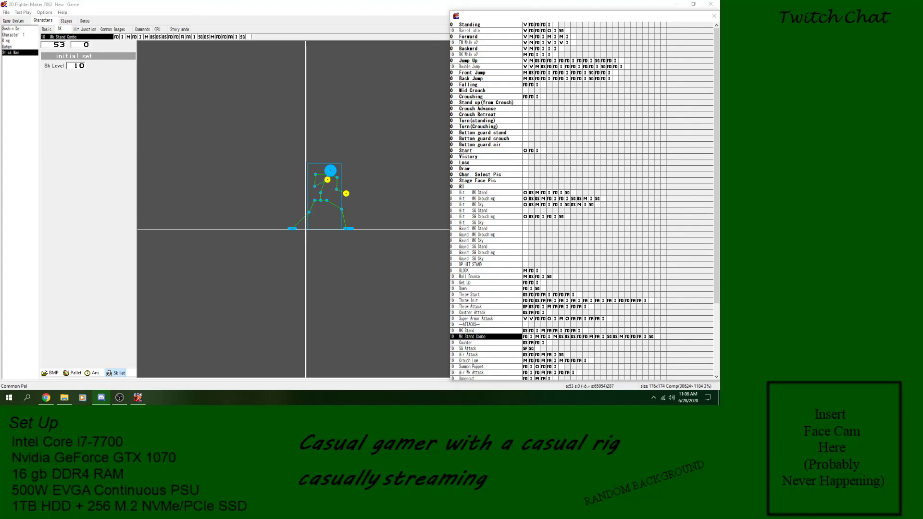
{"action": "key", "text": "alt+Tab"}
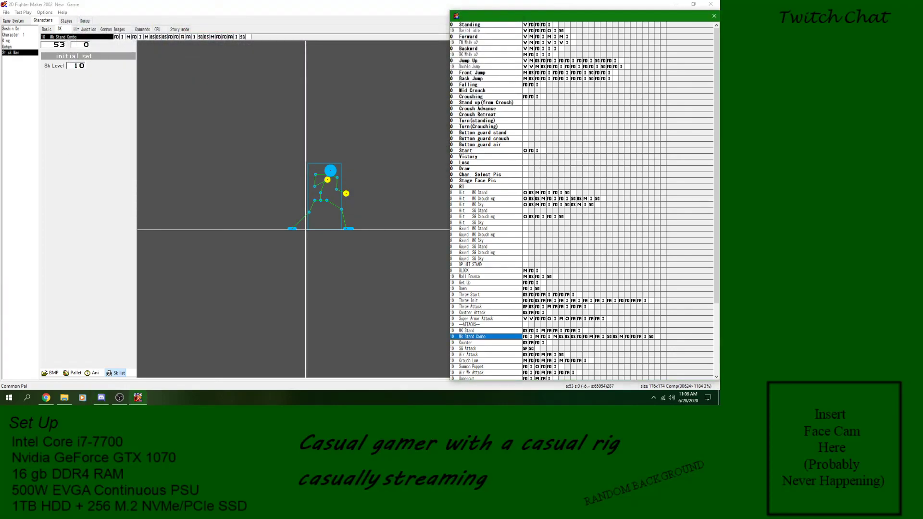